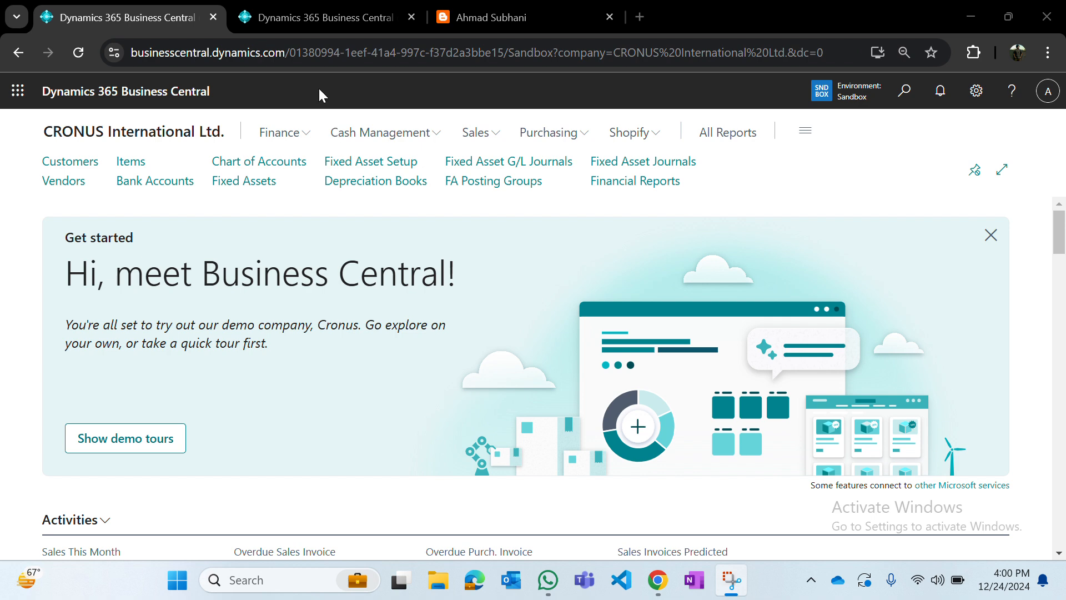
Step: Switch to the blog page and open the post "Budgeted Fixed Assets in Business Central (FA - Blog - 3)"
{"action": "left_click", "coordinate": [315, 22]}
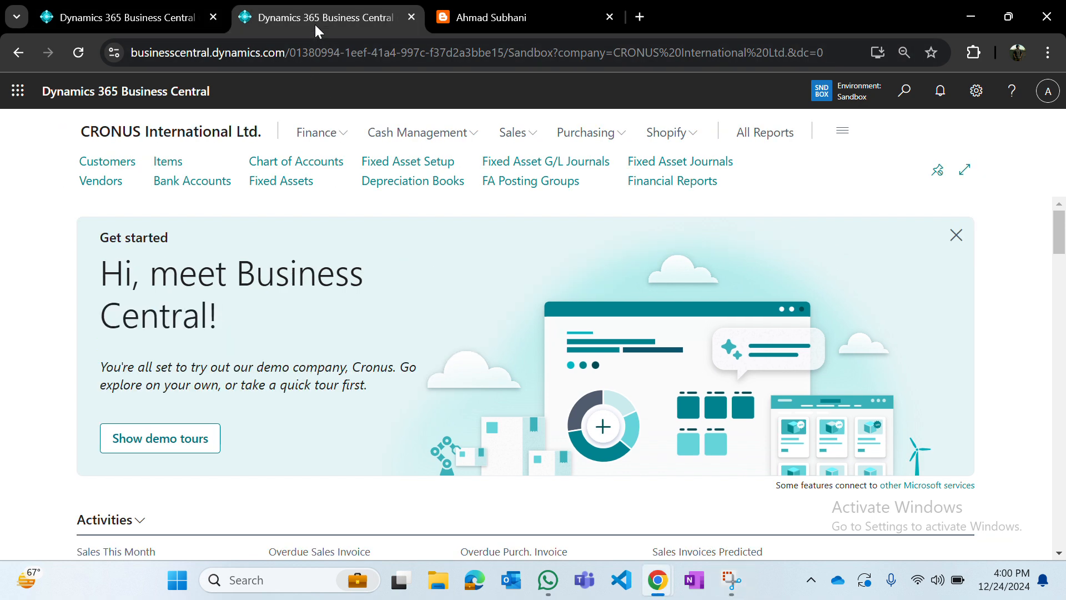
{"action": "key", "text": "ctrl+Tab"}
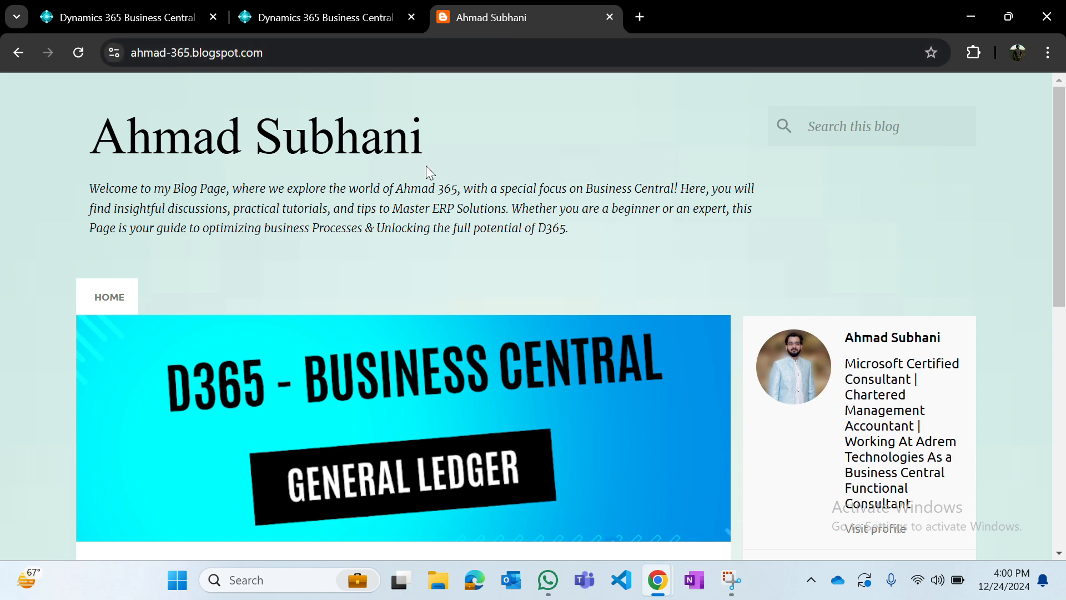
{"action": "scroll", "coordinate": [340, 266], "scroll_direction": "down", "scroll_amount": 3}
{"action": "scroll", "coordinate": [340, 266], "scroll_direction": "down", "scroll_amount": 3}
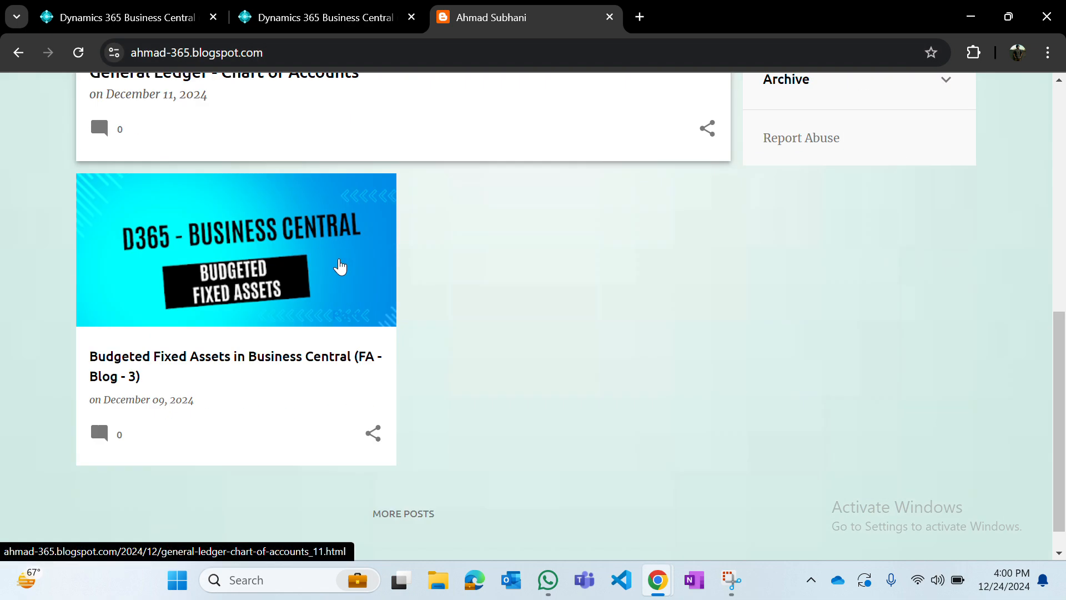
{"action": "scroll", "coordinate": [340, 265], "scroll_direction": "up", "scroll_amount": 5}
{"action": "scroll", "coordinate": [340, 265], "scroll_direction": "down", "scroll_amount": 5}
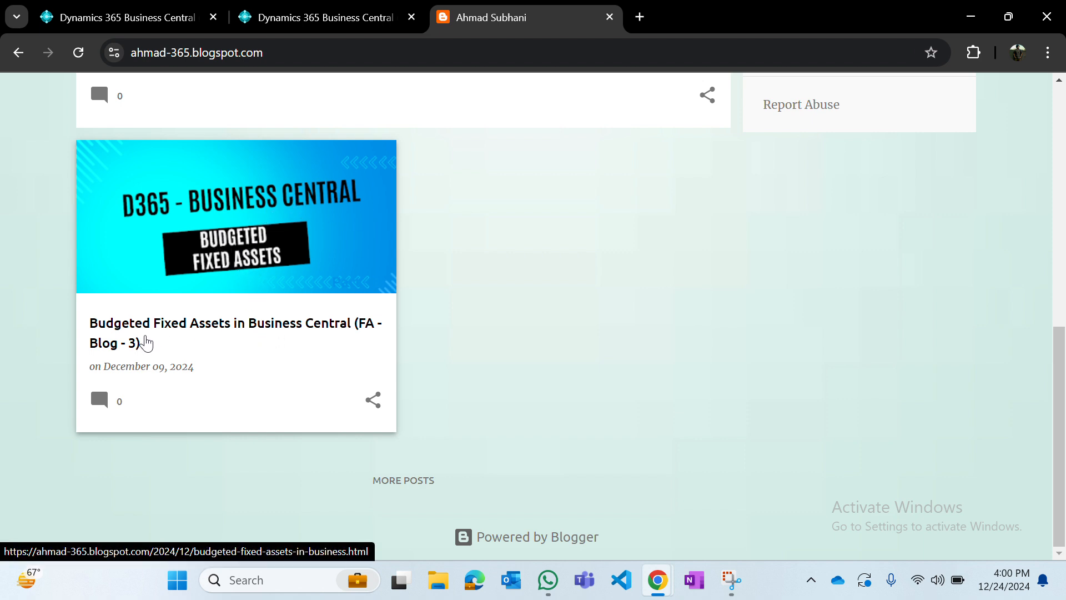
{"action": "left_click", "coordinate": [298, 333]}
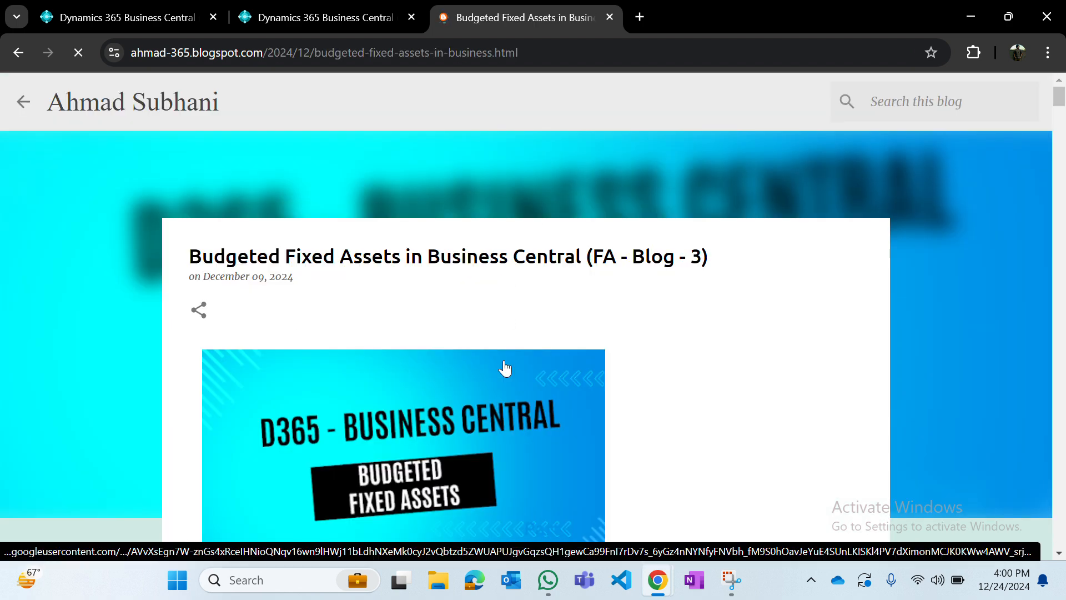
Step: Skim the whole post, from its title through the projected value report to the two options for acquiring budgeted assets
{"action": "left_click_drag", "start_coordinate": [591, 256], "coordinate": [703, 257]}
{"action": "left_click", "coordinate": [703, 257]}
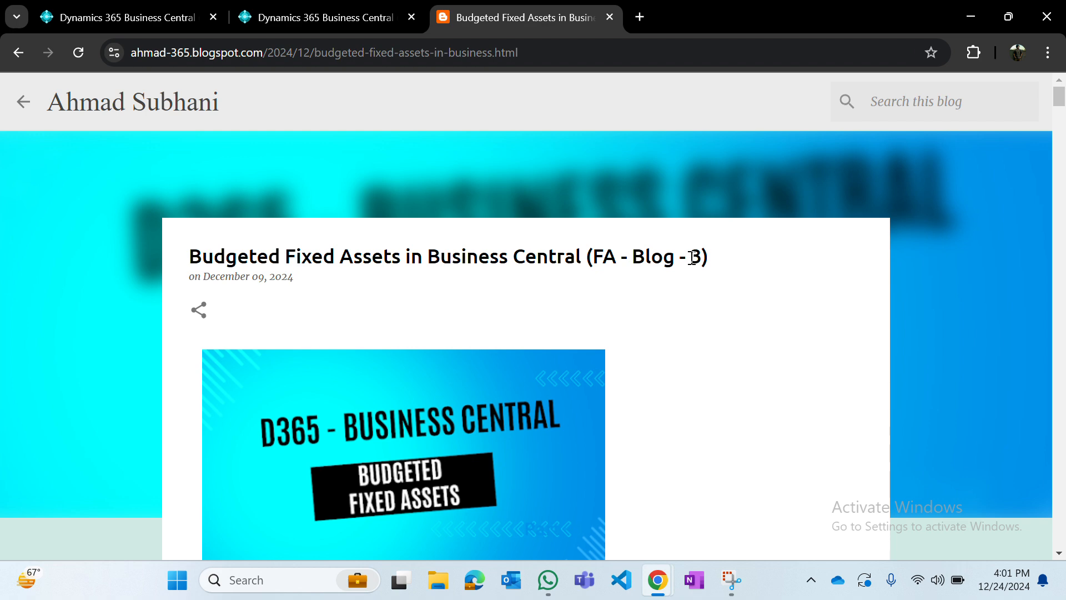
{"action": "scroll", "coordinate": [693, 258], "scroll_direction": "down", "scroll_amount": 1}
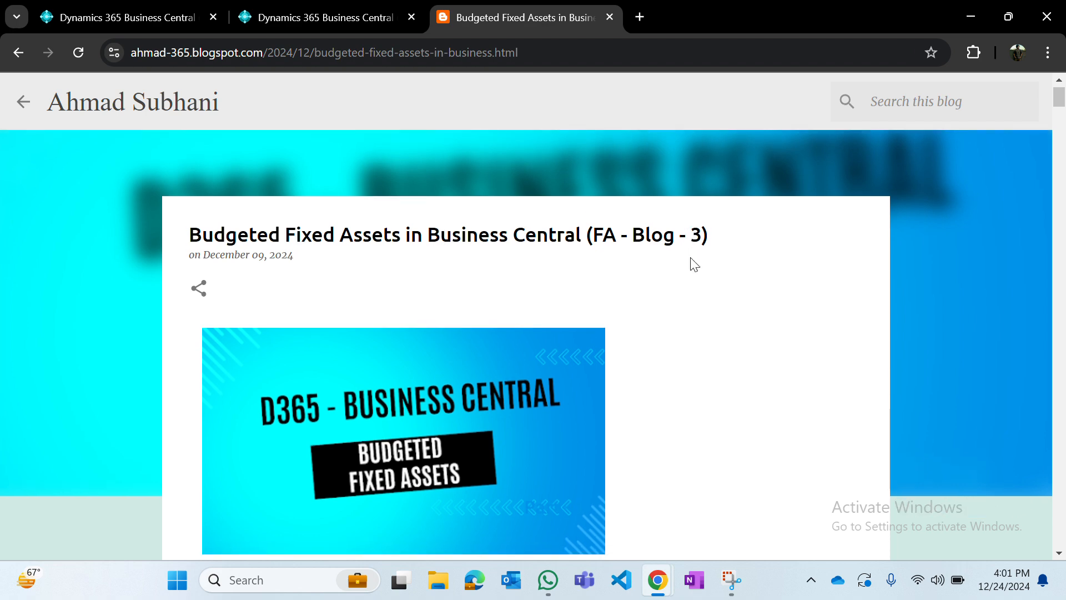
{"action": "scroll", "coordinate": [694, 261], "scroll_direction": "up", "scroll_amount": 1}
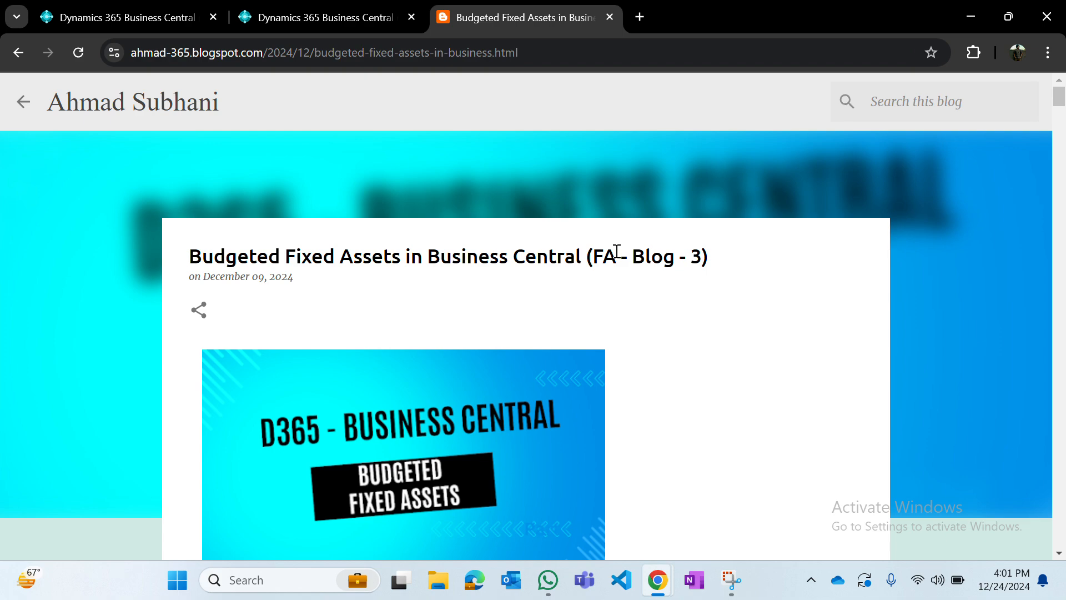
{"action": "scroll", "coordinate": [616, 251], "scroll_direction": "down", "scroll_amount": 10}
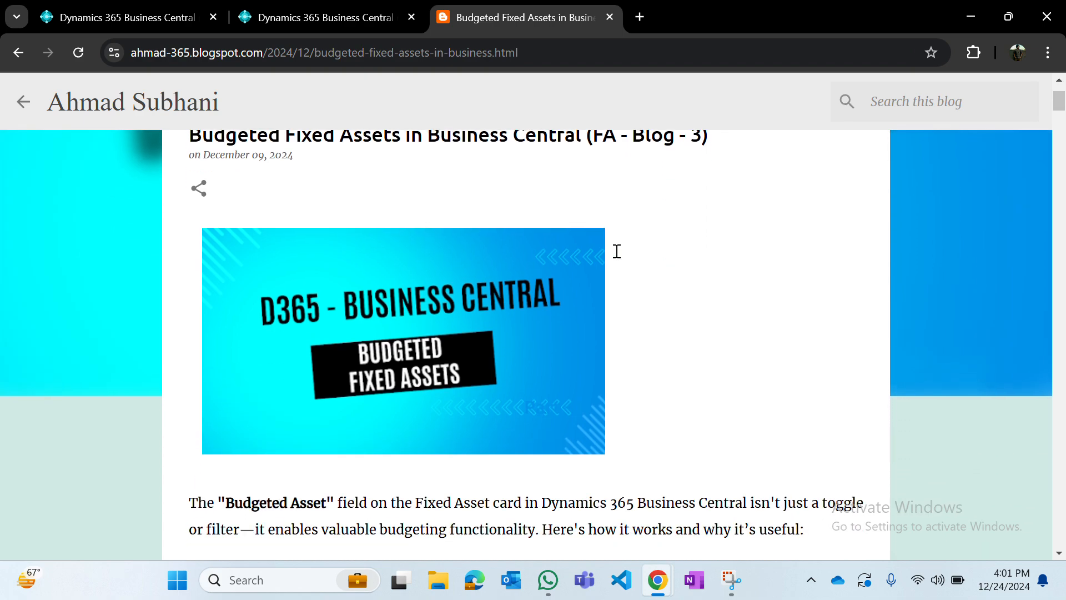
{"action": "scroll", "coordinate": [620, 257], "scroll_direction": "down", "scroll_amount": 15}
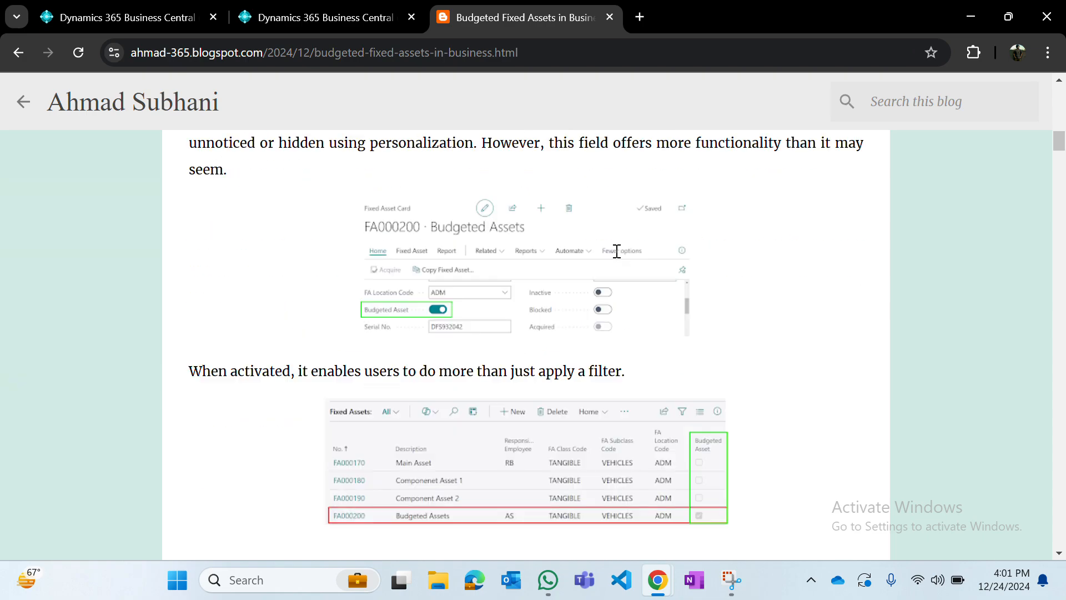
{"action": "scroll", "coordinate": [620, 257], "scroll_direction": "down", "scroll_amount": 15}
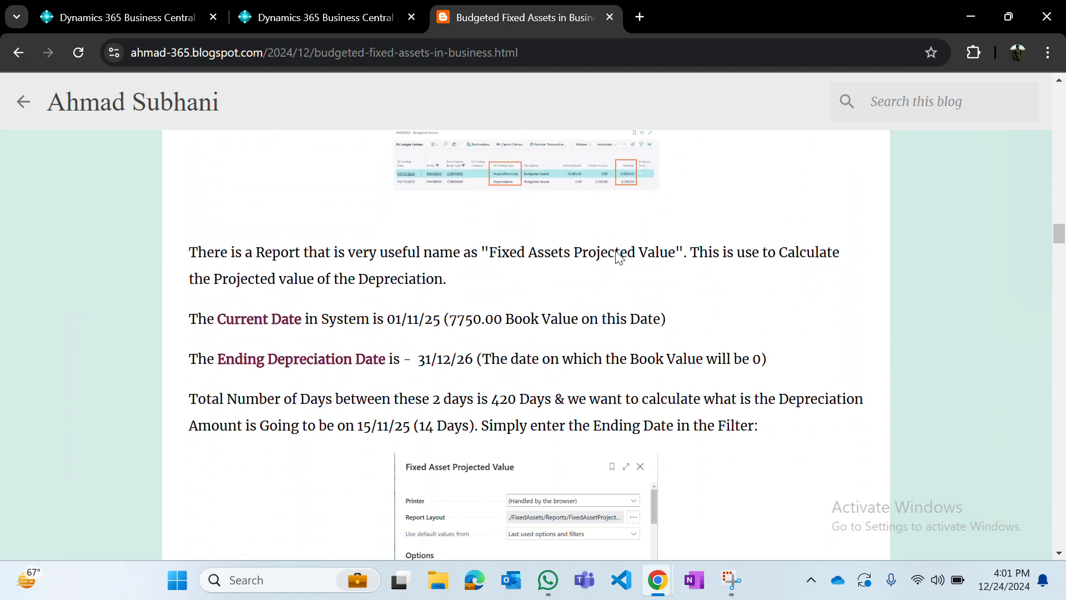
{"action": "scroll", "coordinate": [617, 256], "scroll_direction": "down", "scroll_amount": 10}
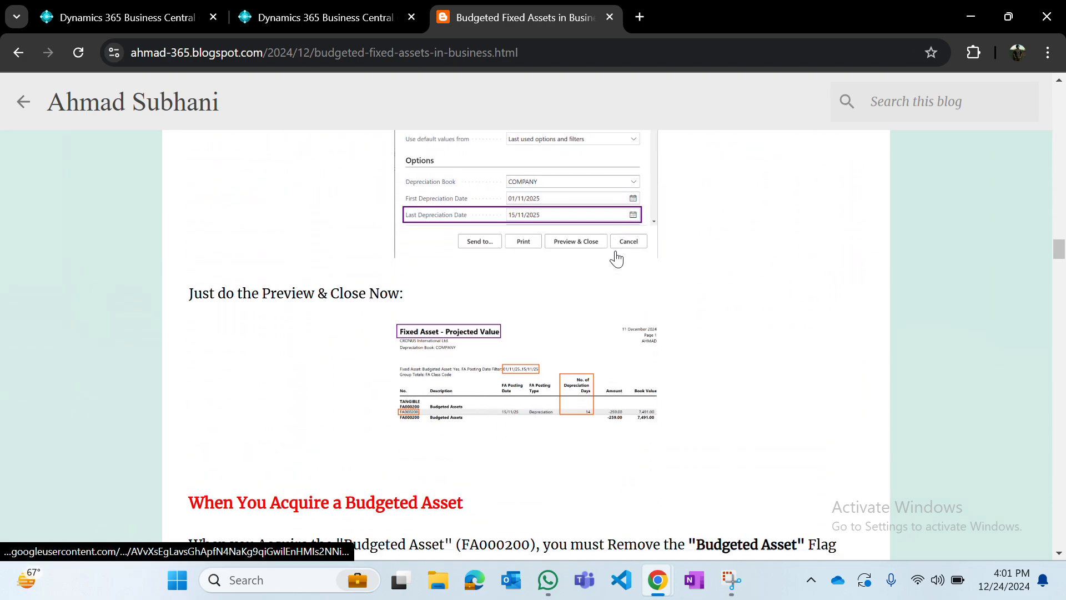
{"action": "scroll", "coordinate": [618, 257], "scroll_direction": "down", "scroll_amount": 4}
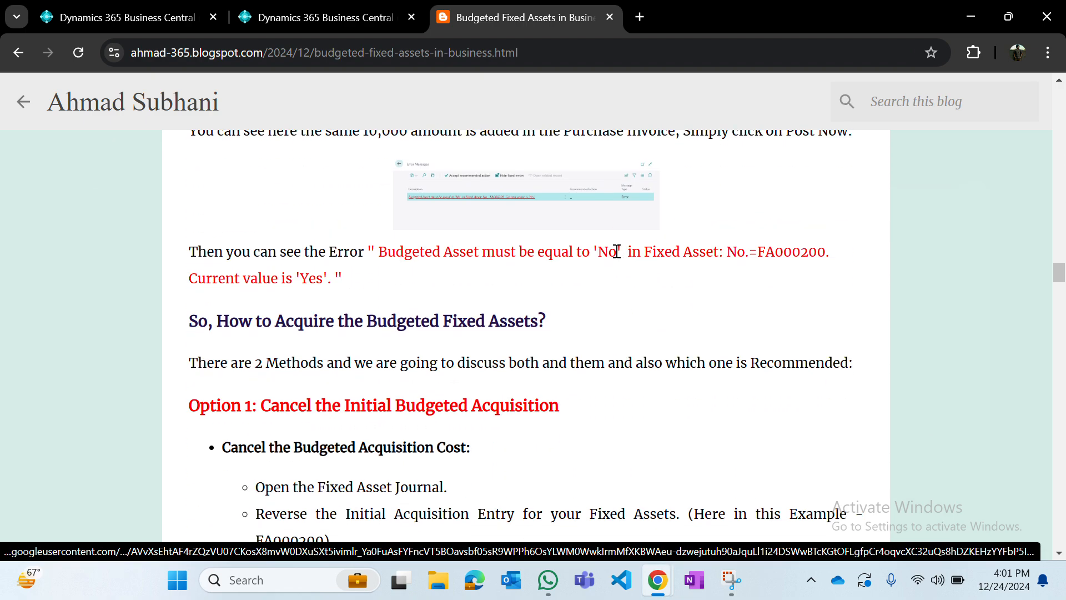
{"action": "scroll", "coordinate": [620, 257], "scroll_direction": "down", "scroll_amount": 6}
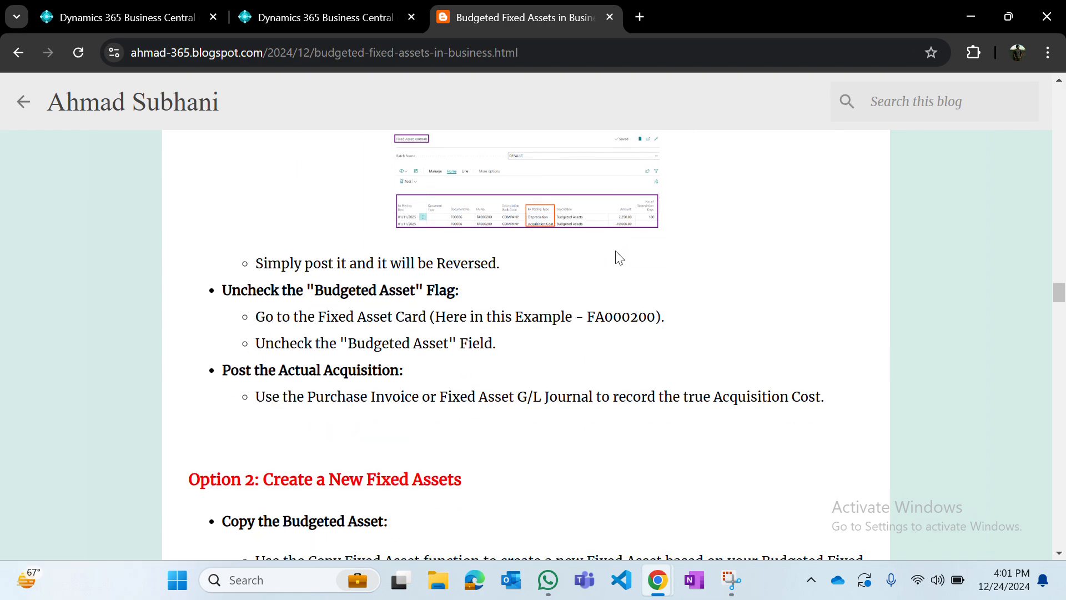
{"action": "scroll", "coordinate": [615, 251], "scroll_direction": "down", "scroll_amount": 7}
{"action": "scroll", "coordinate": [615, 251], "scroll_direction": "up", "scroll_amount": 20}
{"action": "scroll", "coordinate": [616, 257], "scroll_direction": "up", "scroll_amount": 20}
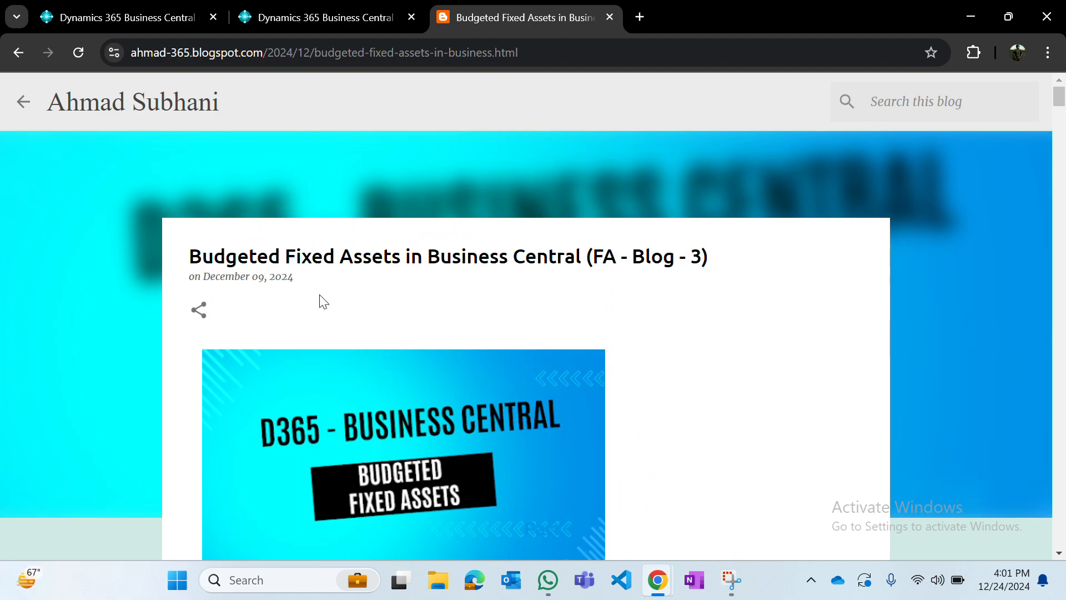
Step: Read the post's sections on the Budgeted Asset key points, the reasons to use it and the example scenario
{"action": "scroll", "coordinate": [324, 300], "scroll_direction": "down", "scroll_amount": 12}
{"action": "scroll", "coordinate": [324, 294], "scroll_direction": "up", "scroll_amount": 3}
{"action": "scroll", "coordinate": [324, 290], "scroll_direction": "down", "scroll_amount": 3}
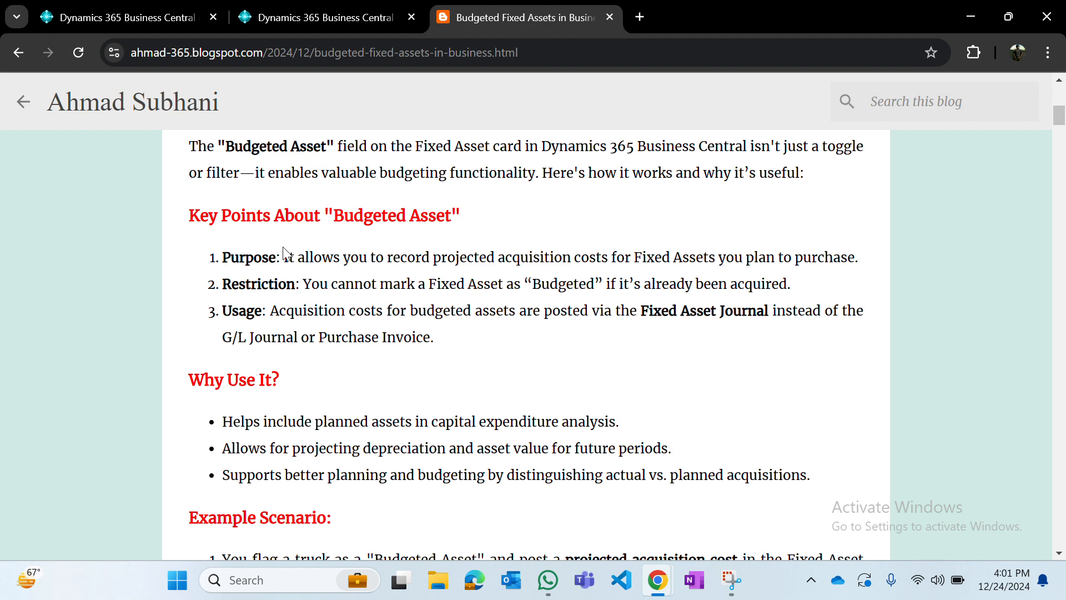
{"action": "double_click", "coordinate": [462, 260]}
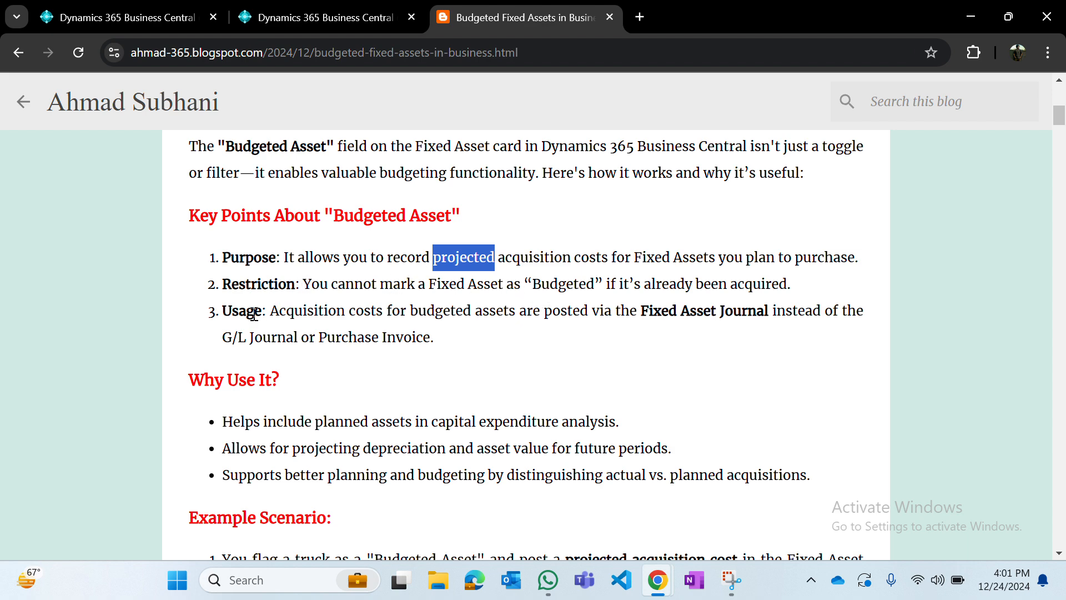
{"action": "scroll", "coordinate": [341, 316], "scroll_direction": "down", "scroll_amount": 2}
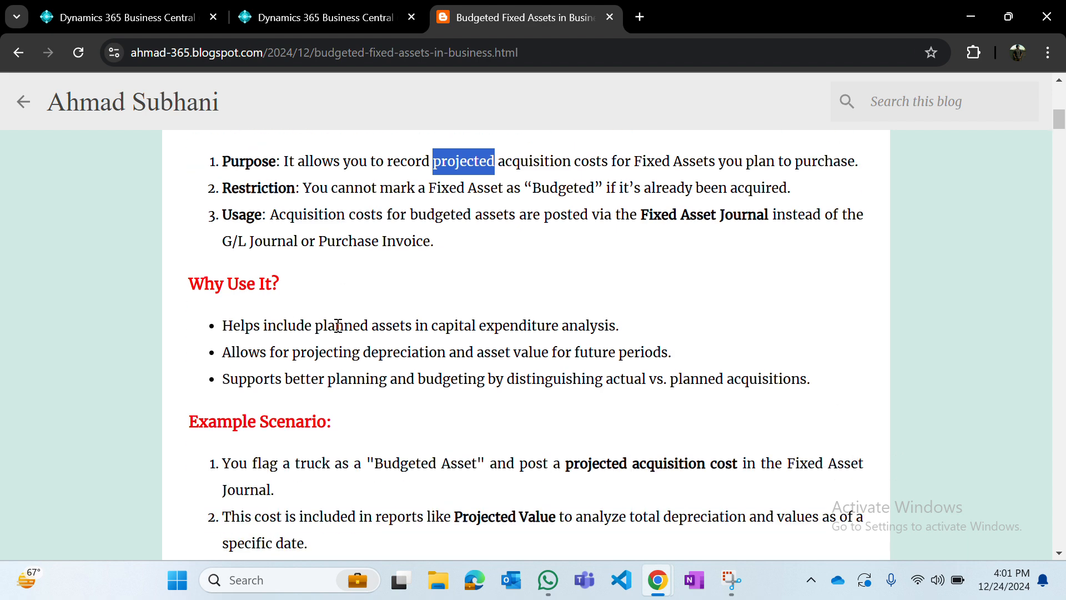
{"action": "left_click_drag", "start_coordinate": [330, 327], "coordinate": [569, 338]}
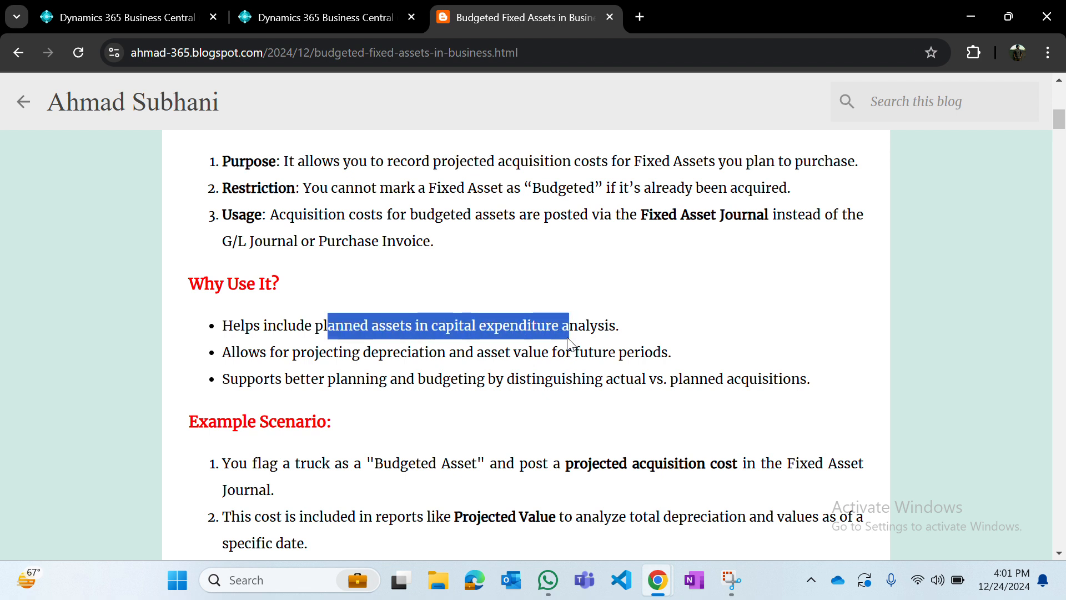
{"action": "left_click", "coordinate": [568, 340]}
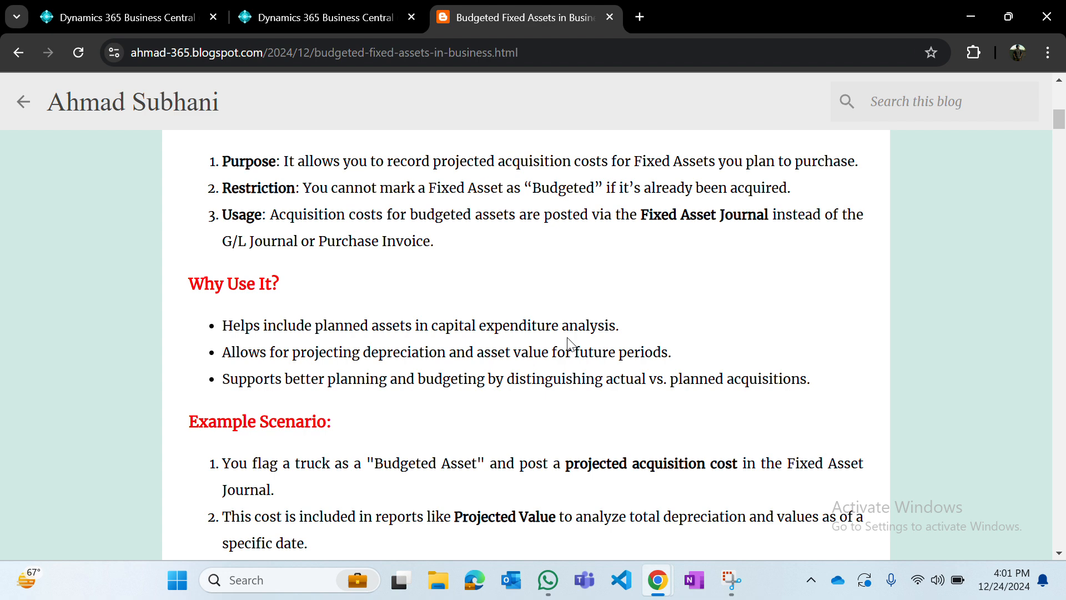
{"action": "scroll", "coordinate": [567, 341], "scroll_direction": "down", "scroll_amount": 1}
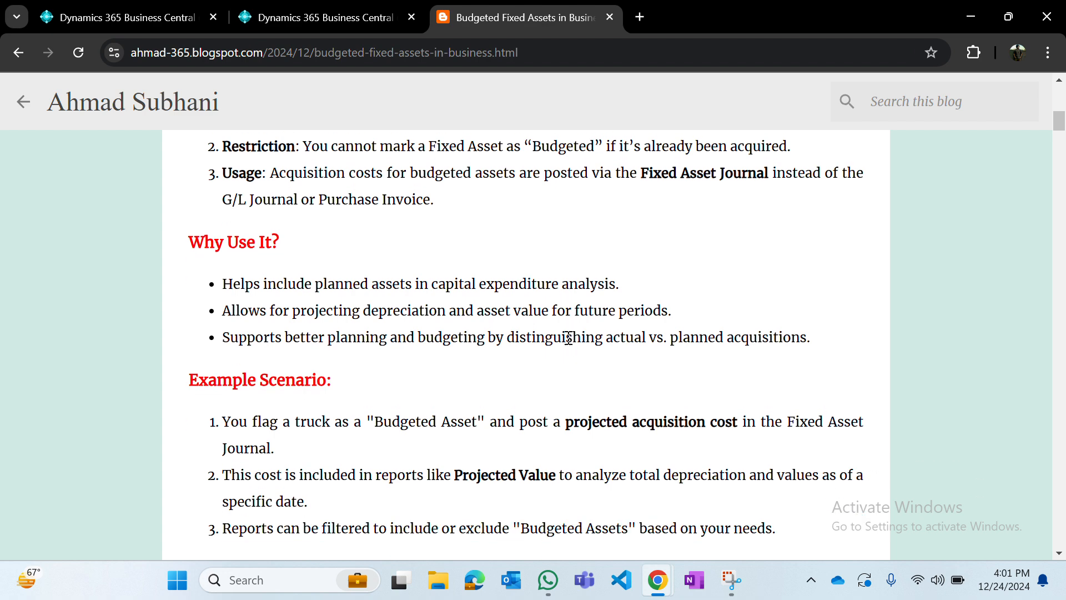
{"action": "scroll", "coordinate": [569, 338], "scroll_direction": "down", "scroll_amount": 1}
{"action": "scroll", "coordinate": [569, 338], "scroll_direction": "down", "scroll_amount": 2}
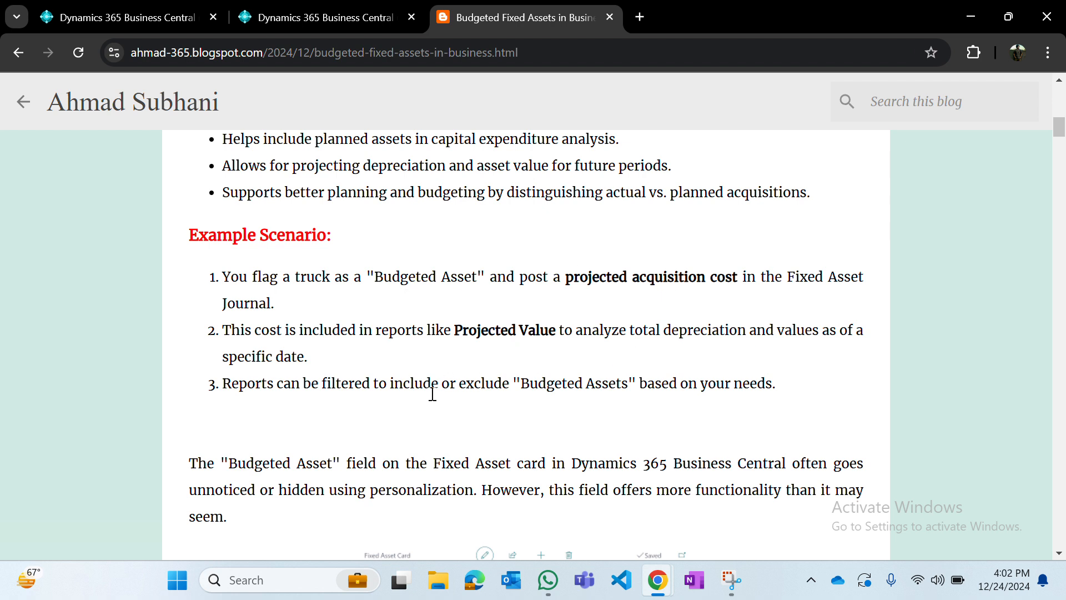
{"action": "scroll", "coordinate": [417, 384], "scroll_direction": "down", "scroll_amount": 6}
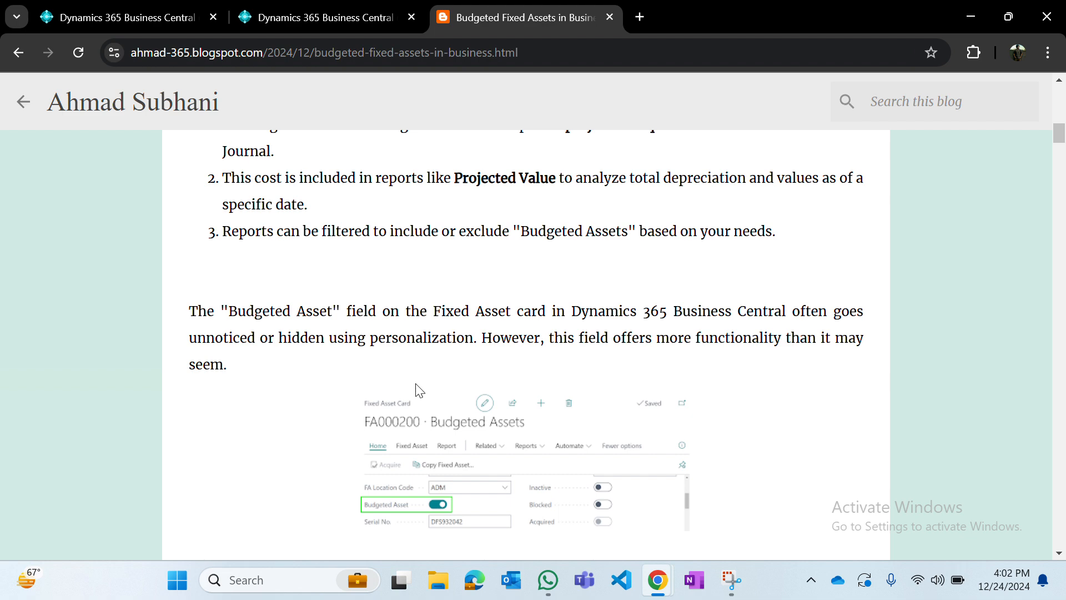
{"action": "scroll", "coordinate": [417, 384], "scroll_direction": "up", "scroll_amount": 4}
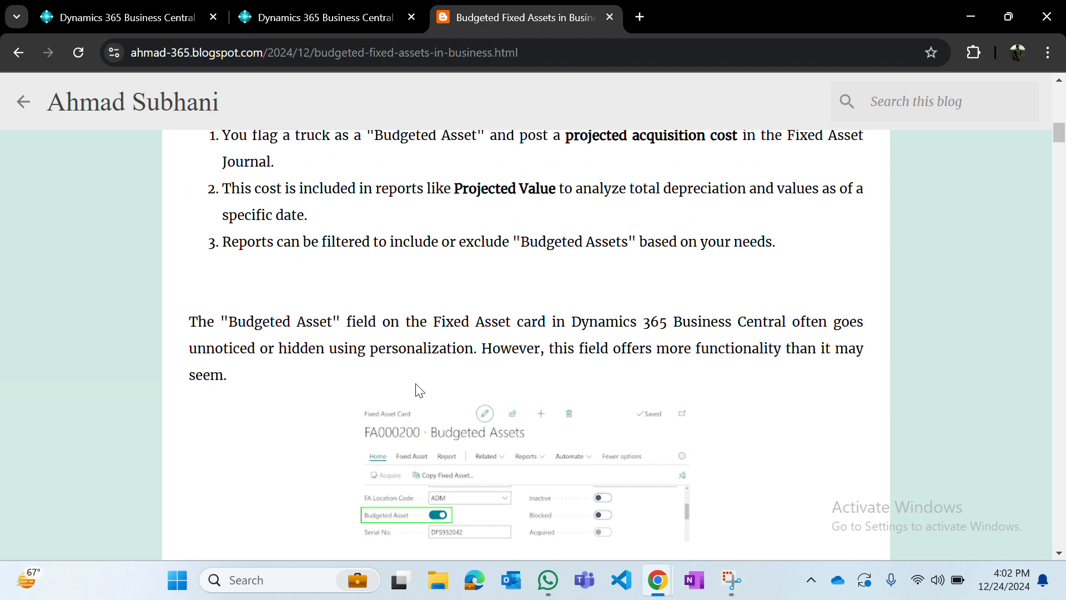
Step: Switch to Business Central and start a new fixed asset card from the Fixed Assets list
{"action": "left_click", "coordinate": [123, 9]}
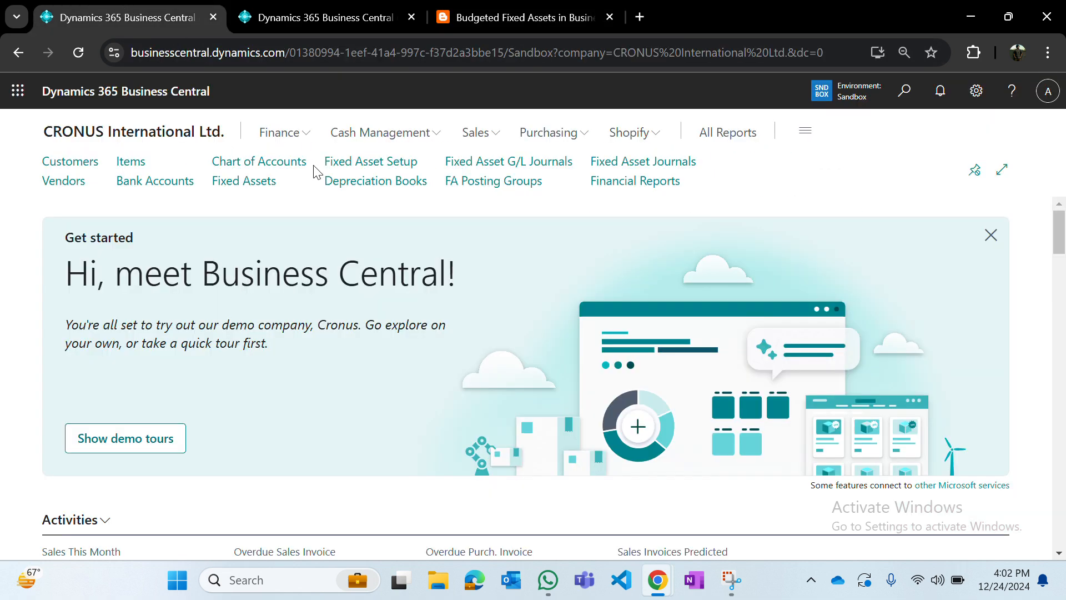
{"action": "left_click", "coordinate": [265, 187]}
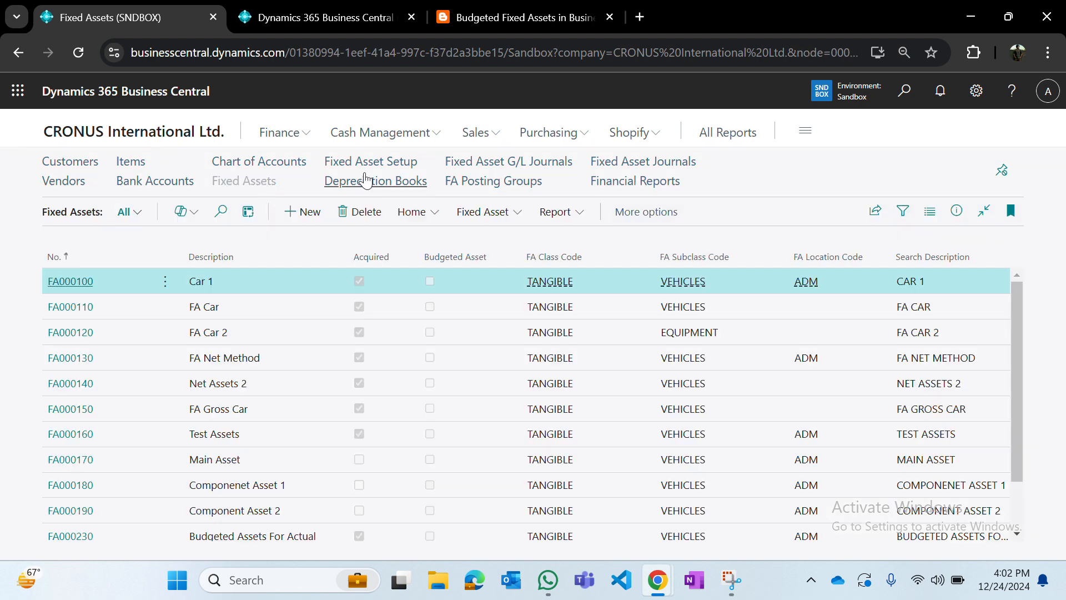
{"action": "left_click", "coordinate": [309, 212]}
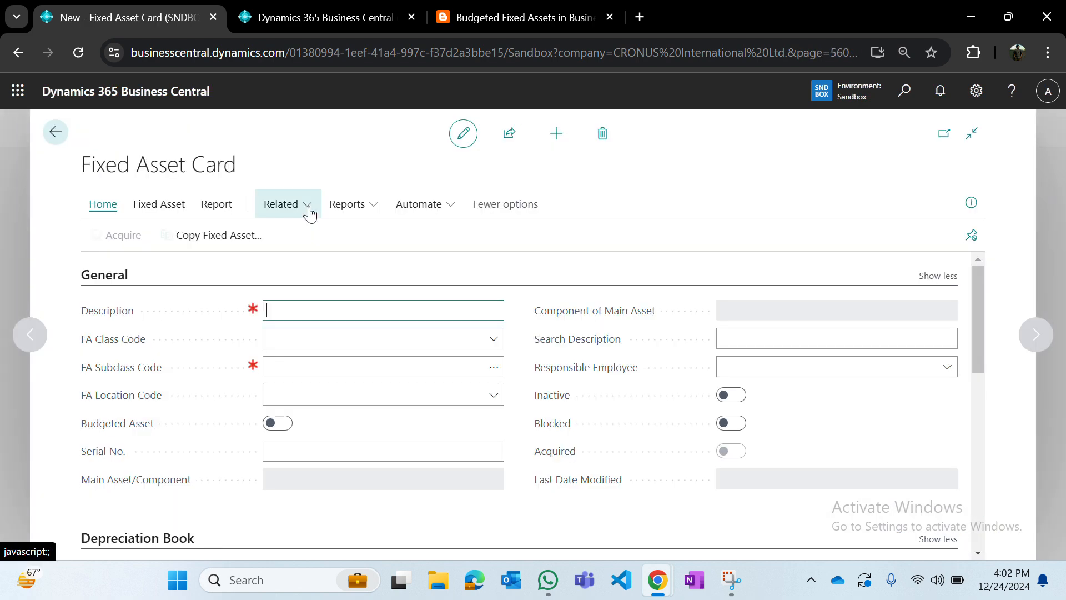
Step: Enter "Truck - Budgeted Asset" as the new fixed asset's description
{"action": "type", "text": "Truck"}
{"action": "key", "text": "Tab"}
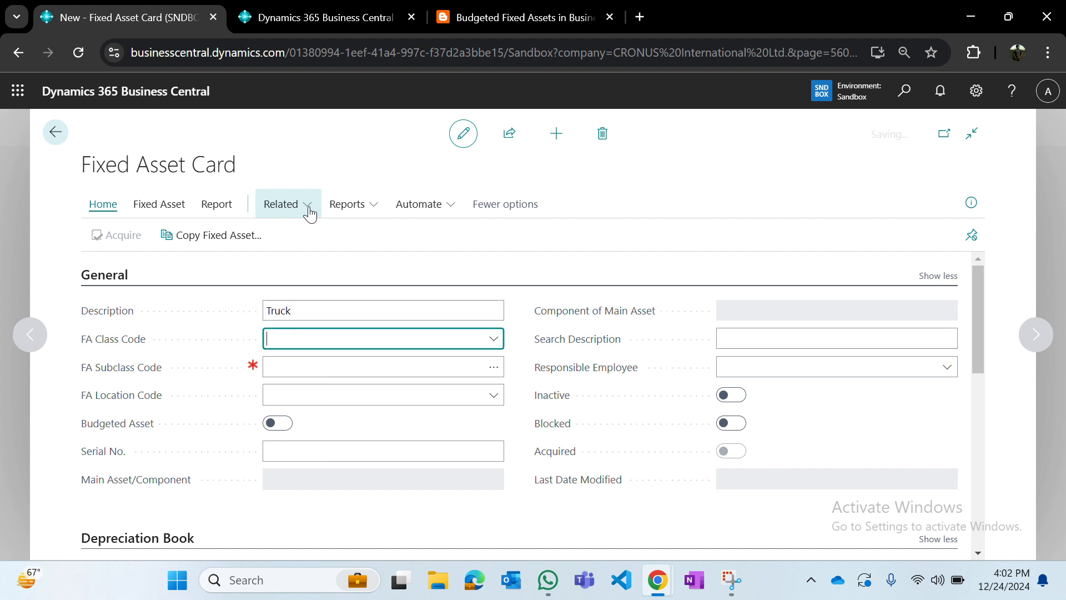
{"action": "key", "text": "shift+Tab"}
{"action": "key", "text": "End"}
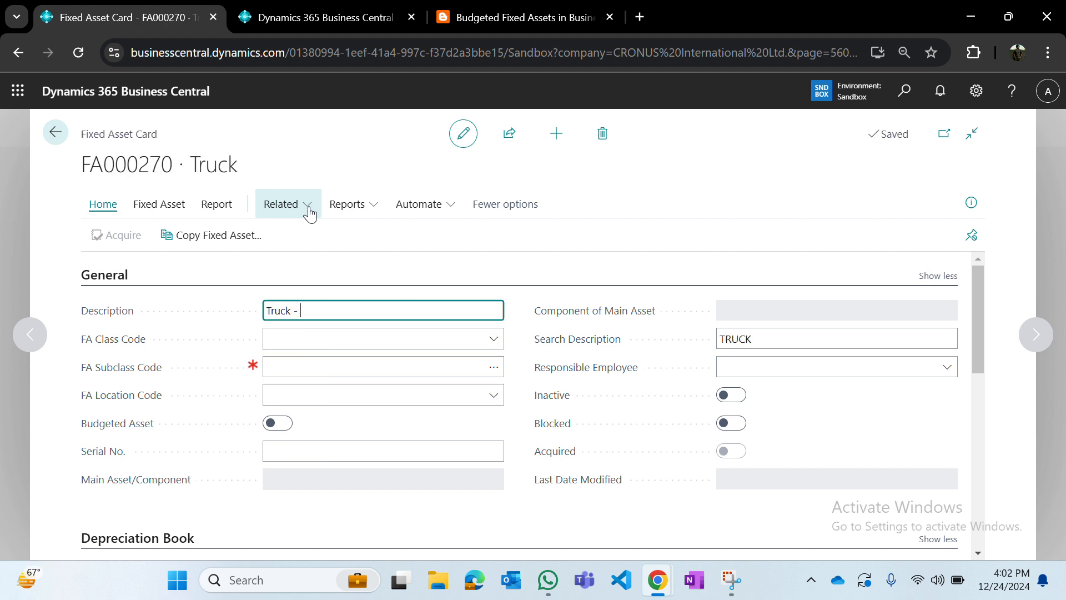
{"action": "type", "text": "- Budger"}
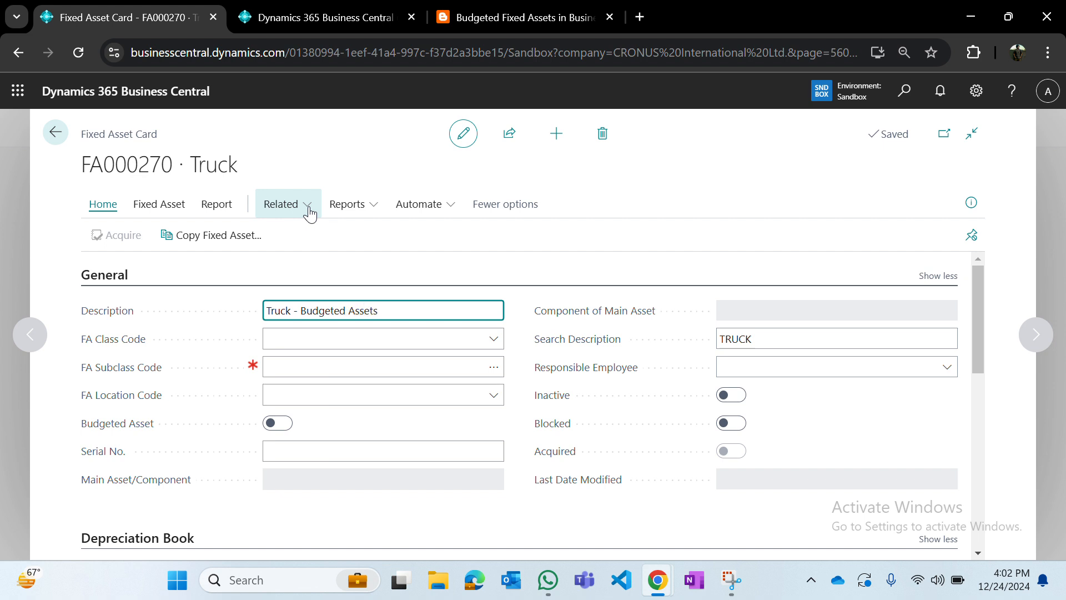
{"action": "key", "text": "BackSpace"}
{"action": "key", "text": "Tab"}
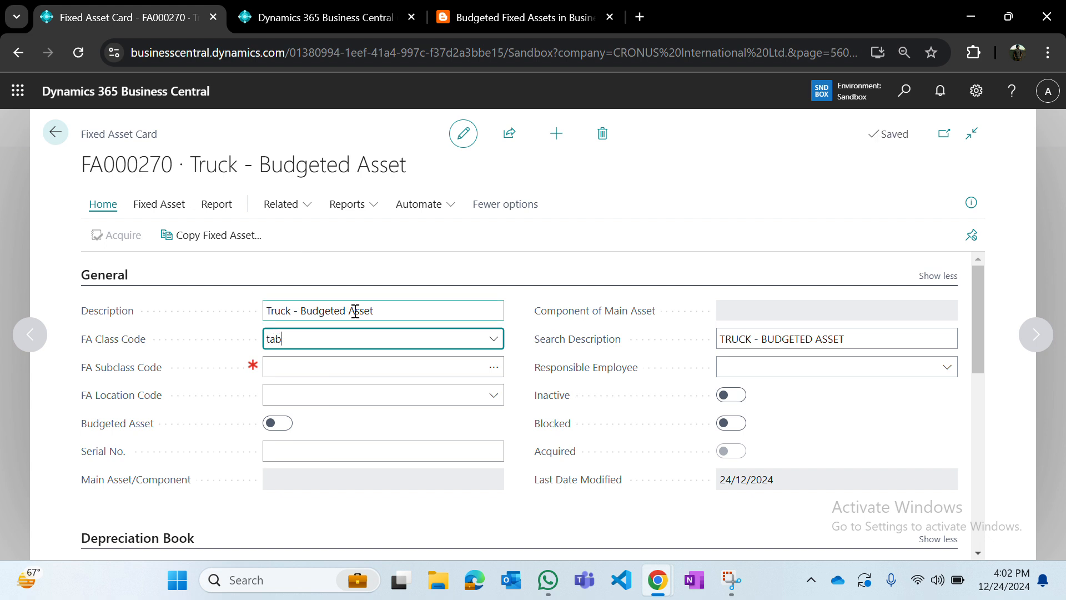
Step: Set the asset's FA class code to TANGIBLE, subclass code to VEHICLES and location code to ADM
{"action": "type", "text": "ta"}
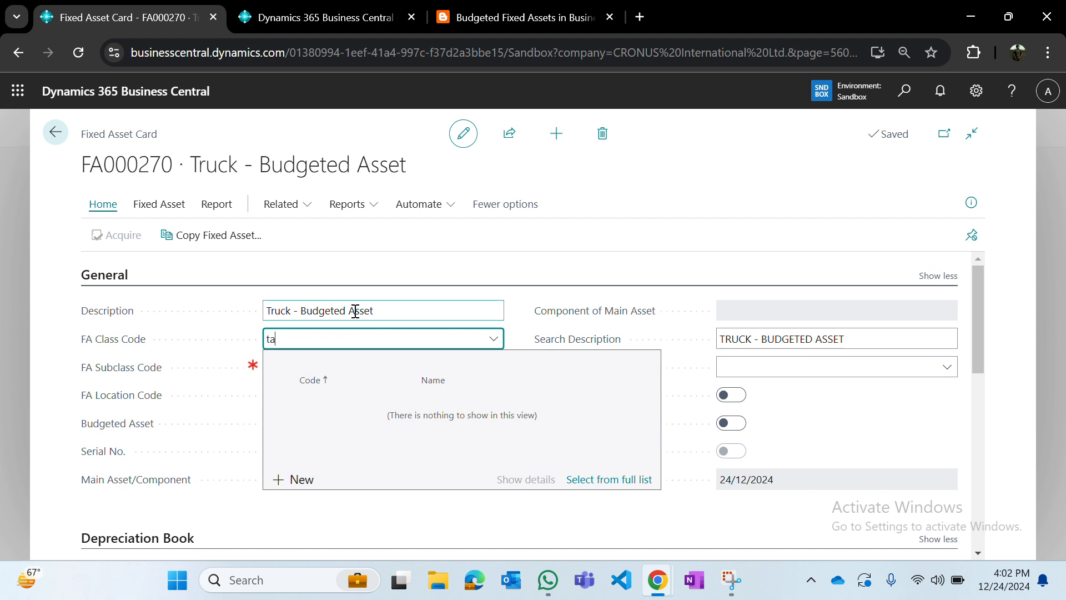
{"action": "type", "text": "n"}
{"action": "key", "text": "Tab"}
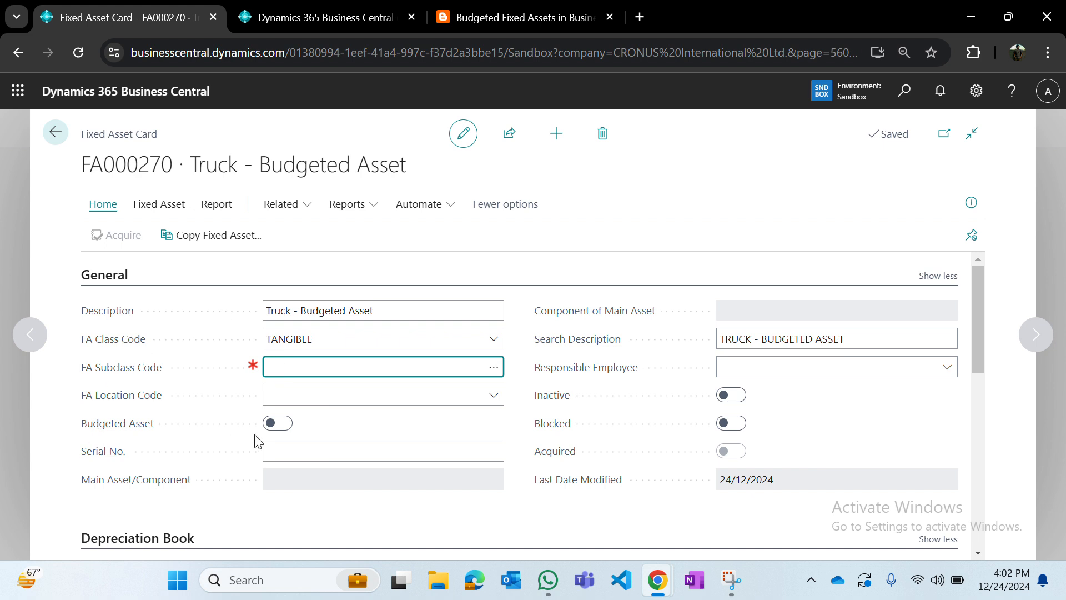
{"action": "key", "text": "Tab"}
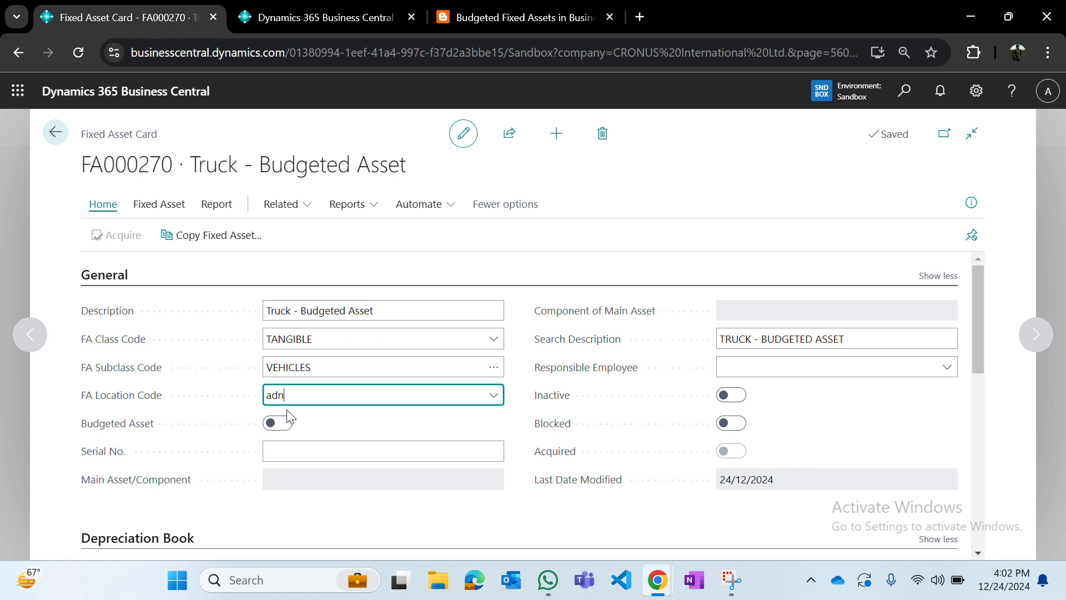
{"action": "type", "text": "adn"}
{"action": "key", "text": "Tab"}
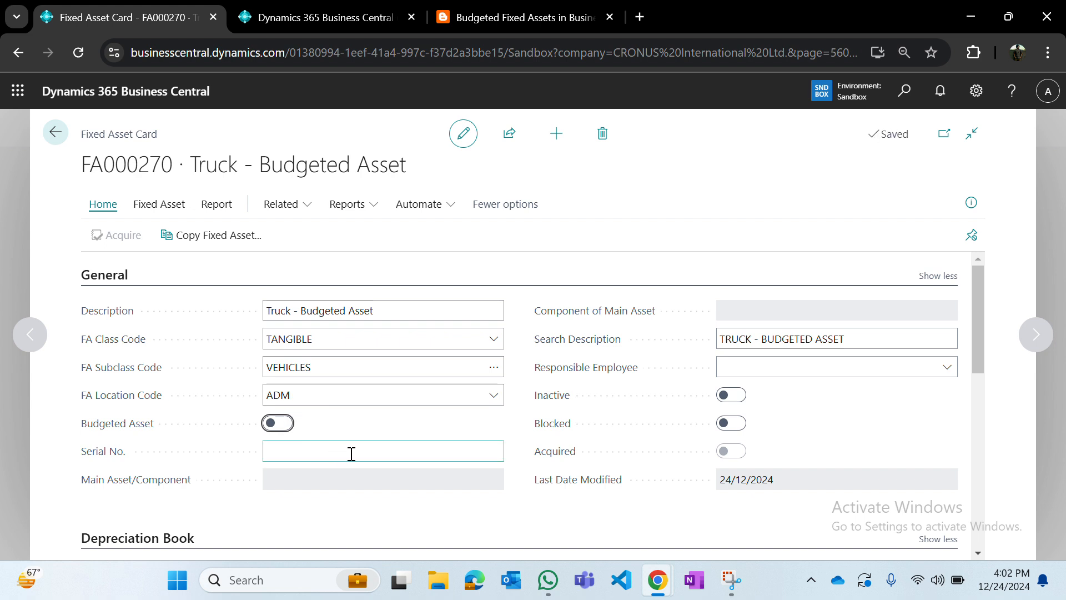
Step: Enter sdfsd098f90s as the truck asset's serial number
{"action": "left_click", "coordinate": [426, 459]}
{"action": "type", "text": "sdf"}
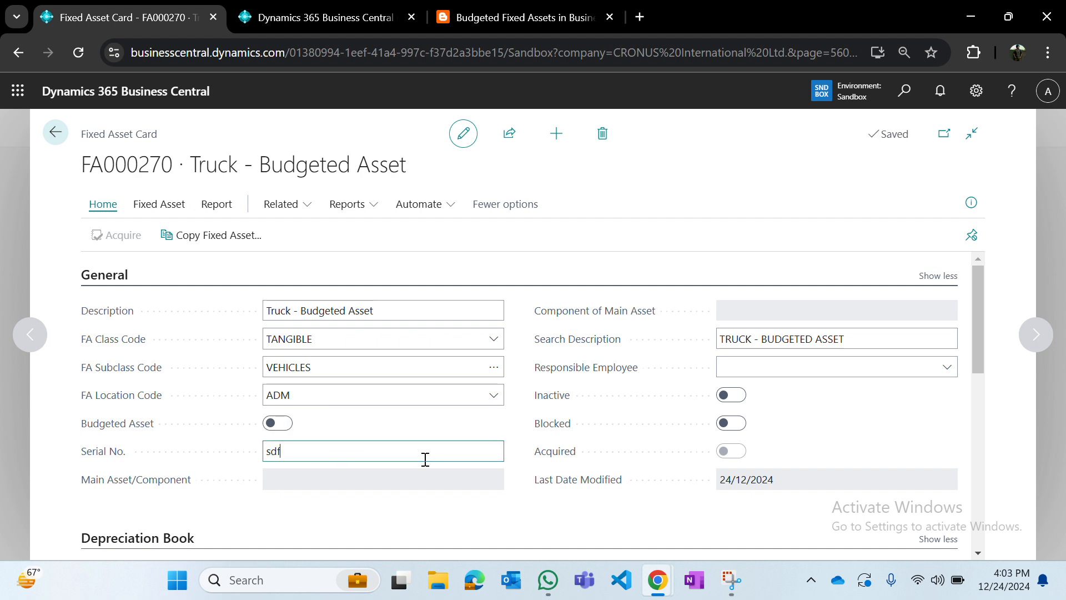
{"action": "type", "text": "sd098f90s"}
{"action": "key", "text": "Tab"}
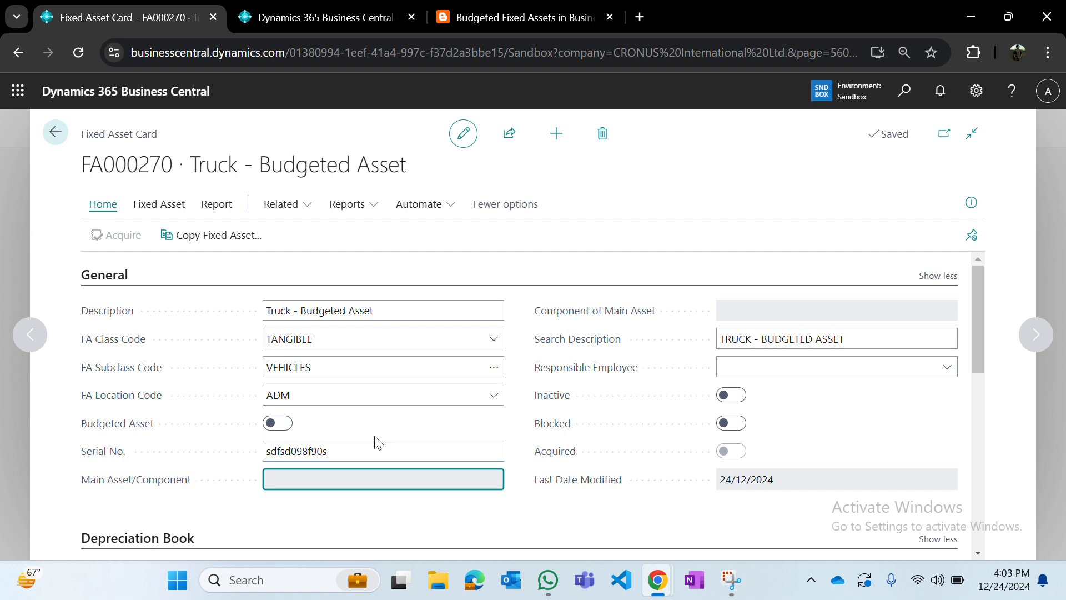
Step: Set the truck's depreciation starting date to 01/01/2024 and the number of depreciation years to 4
{"action": "scroll", "coordinate": [376, 436], "scroll_direction": "down", "scroll_amount": 5}
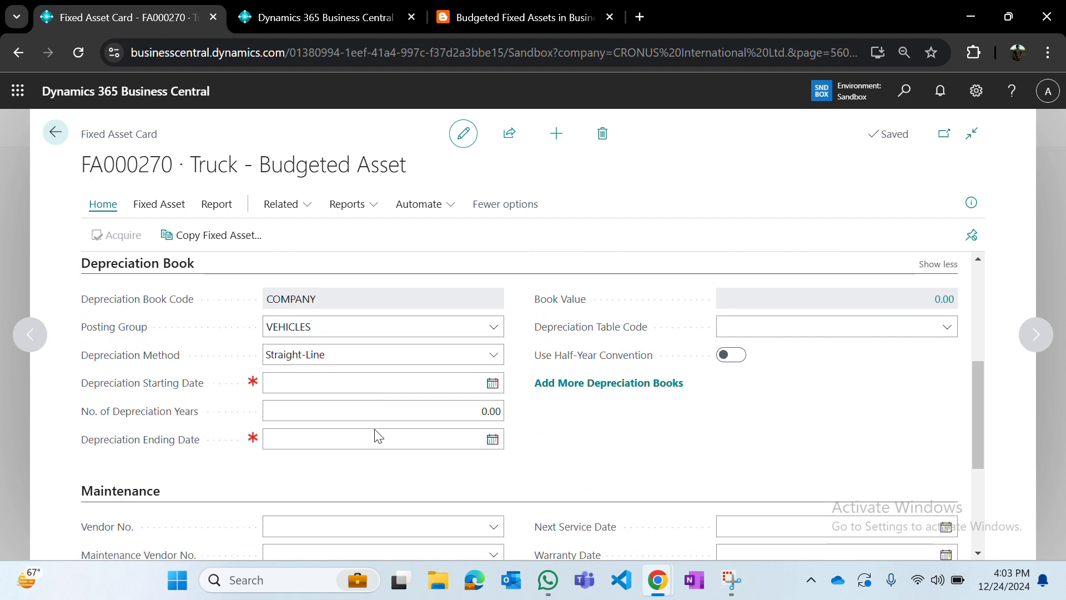
{"action": "left_click", "coordinate": [320, 382]}
{"action": "type", "text": "t"}
{"action": "key", "text": "Tab"}
{"action": "key", "text": "shift+Tab"}
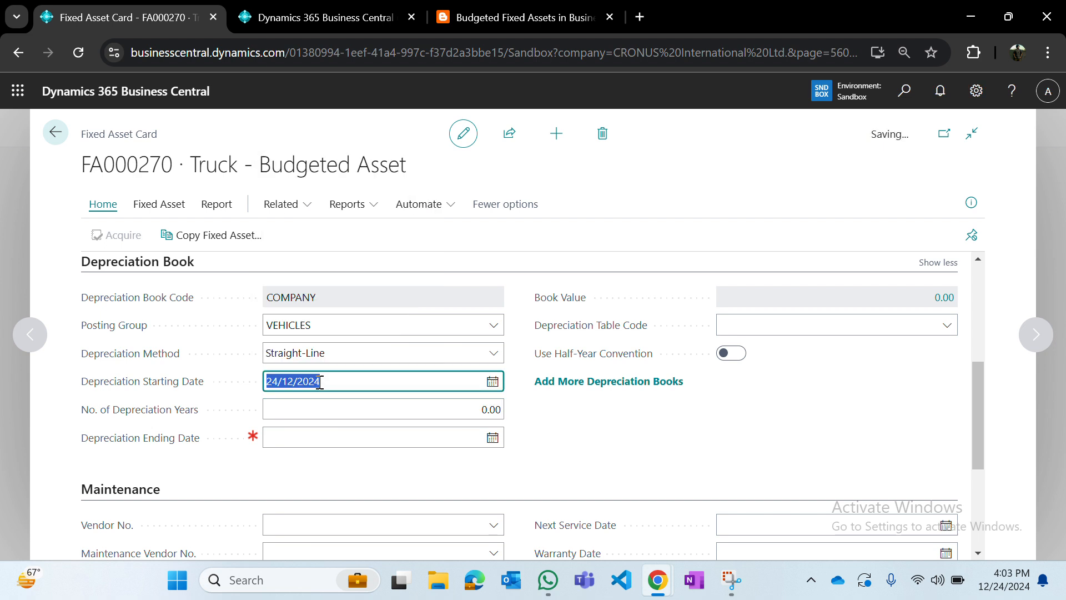
{"action": "key", "text": "Right"}
{"action": "key", "text": "Left"}
{"action": "key", "text": "Left"}
{"action": "key", "text": "Left"}
{"action": "key", "text": "Left"}
{"action": "key", "text": "Left"}
{"action": "key", "text": "shift+Left"}
{"action": "key", "text": "shift+Left"}
{"action": "type", "text": "01"}
{"action": "key", "text": "shift+Left"}
{"action": "key", "text": "shift+Left"}
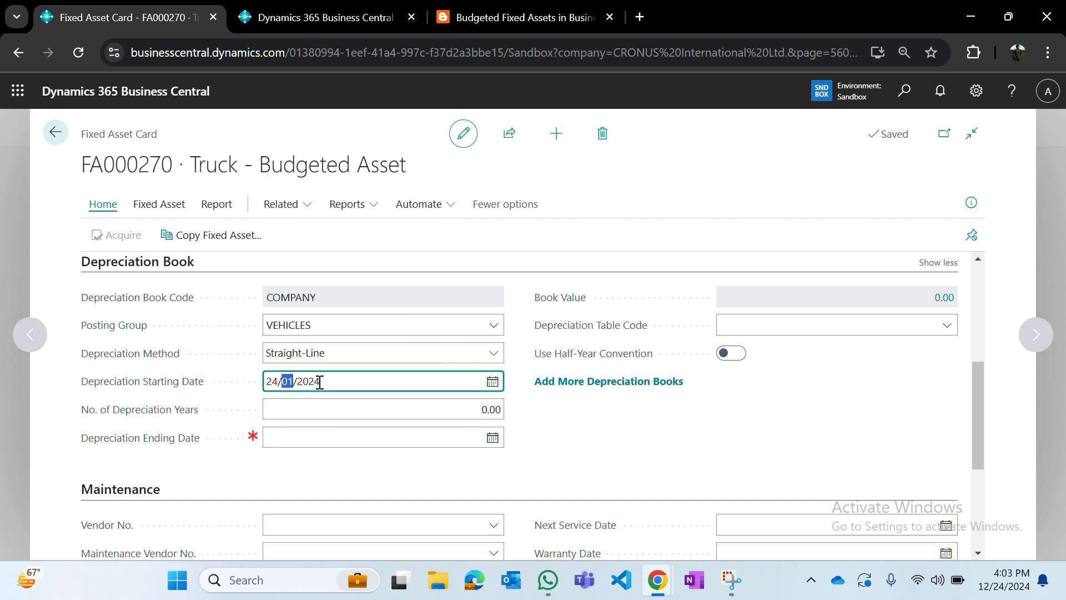
{"action": "key", "text": "Left"}
{"action": "key", "text": "Left"}
{"action": "key", "text": "shift+Left"}
{"action": "key", "text": "shift+Left"}
{"action": "type", "text": "01"}
{"action": "key", "text": "Tab"}
{"action": "type", "text": "4"}
{"action": "key", "text": "Tab"}
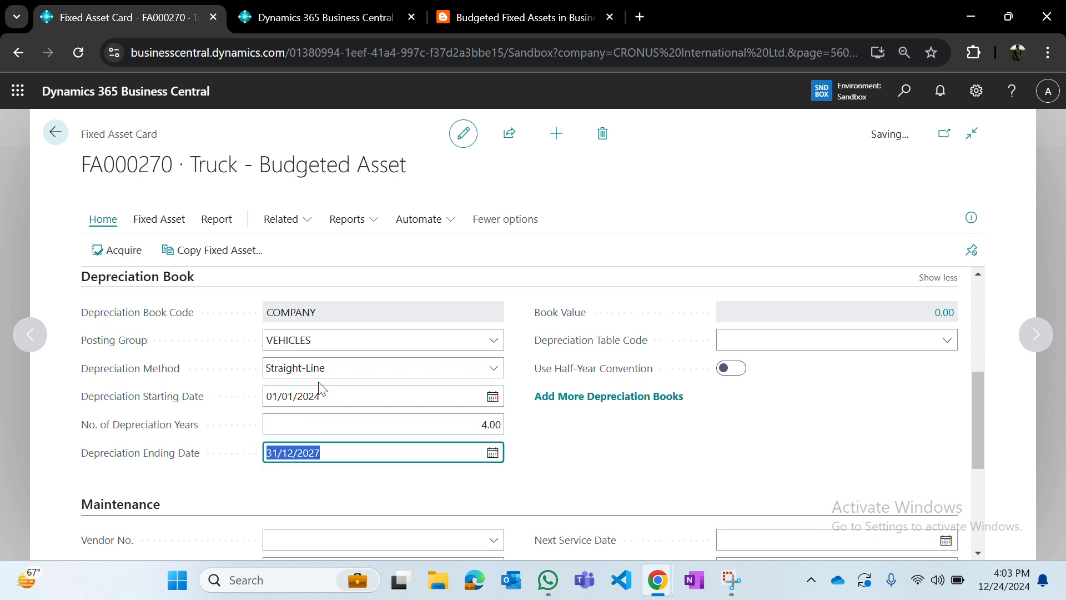
Step: Review the truck's depreciation book settings and collapse the Maintenance section of its card
{"action": "left_click", "coordinate": [534, 442]}
{"action": "scroll", "coordinate": [534, 443], "scroll_direction": "up", "scroll_amount": 2}
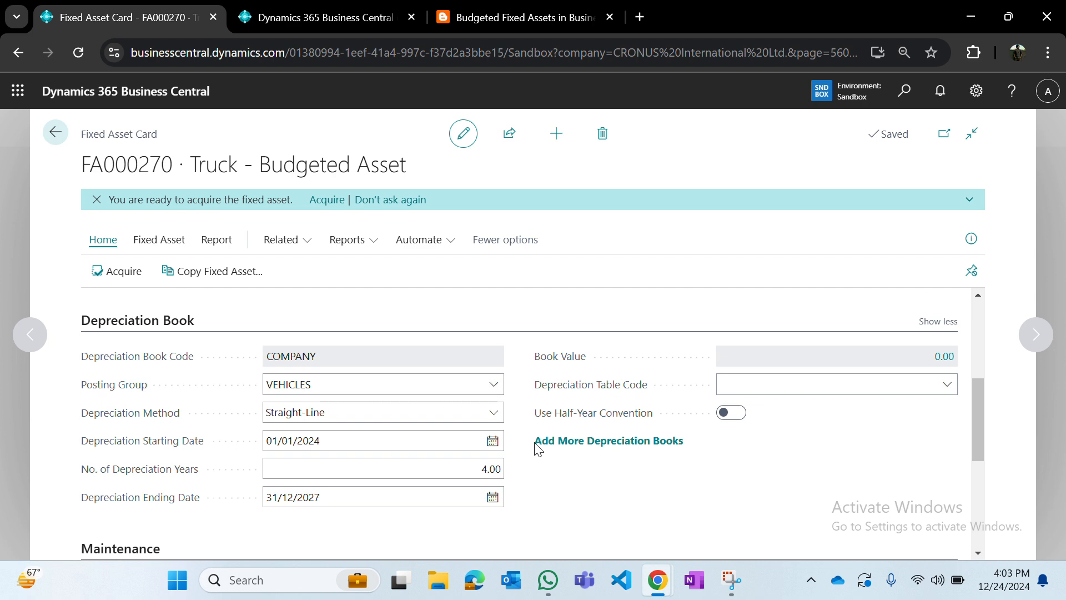
{"action": "scroll", "coordinate": [537, 449], "scroll_direction": "down", "scroll_amount": 3}
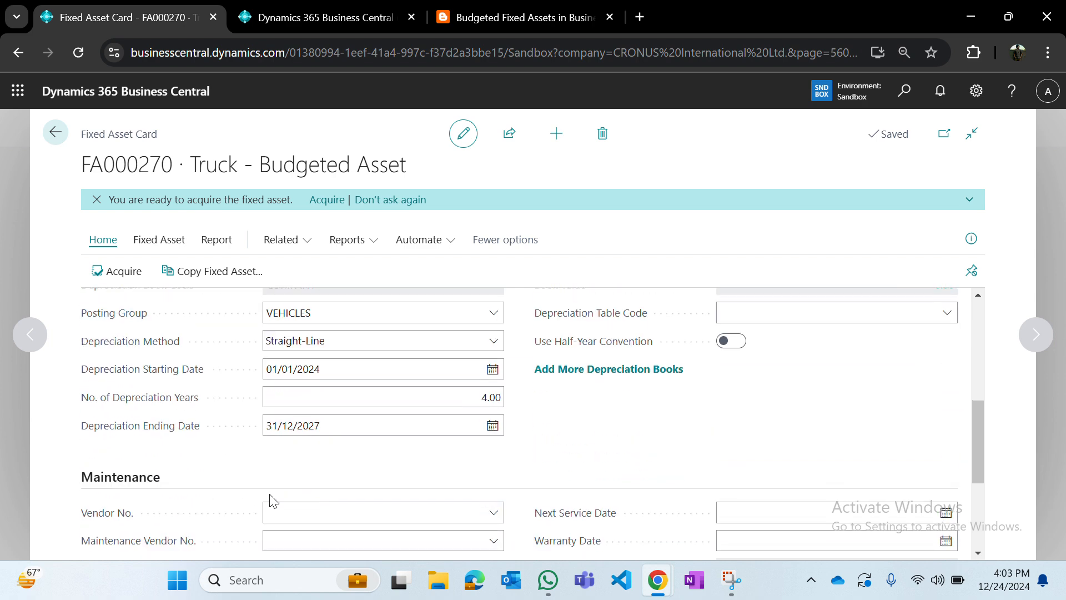
{"action": "left_click", "coordinate": [116, 482]}
{"action": "scroll", "coordinate": [651, 367], "scroll_direction": "up", "scroll_amount": 2}
{"action": "scroll", "coordinate": [651, 367], "scroll_direction": "down", "scroll_amount": 4}
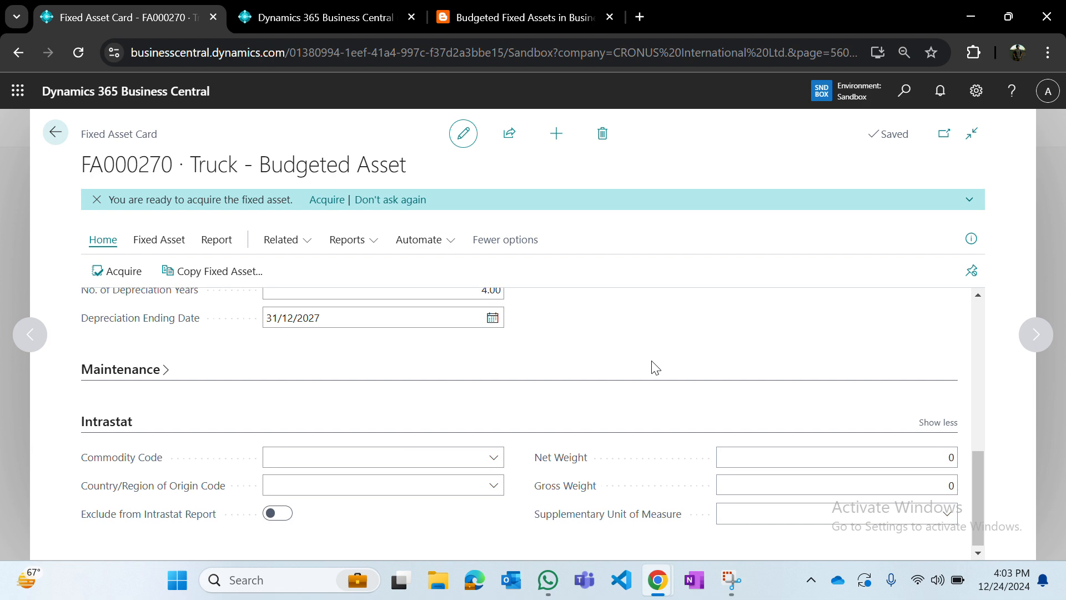
{"action": "scroll", "coordinate": [143, 428], "scroll_direction": "up", "scroll_amount": 6}
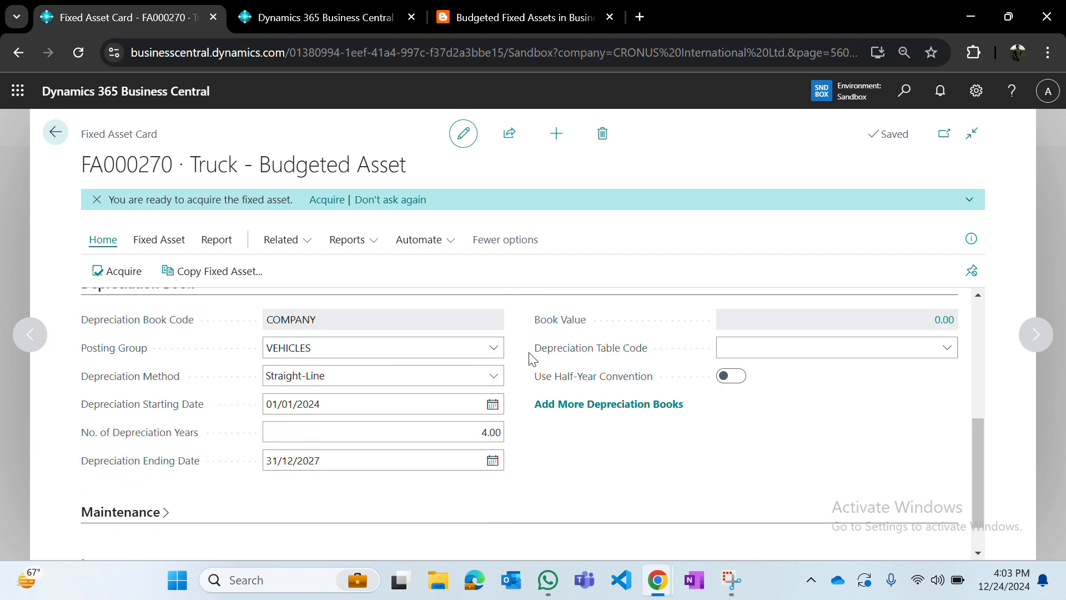
Step: Mark the truck as a budgeted asset and dismiss the notification about acquiring it
{"action": "scroll", "coordinate": [530, 358], "scroll_direction": "up", "scroll_amount": 2}
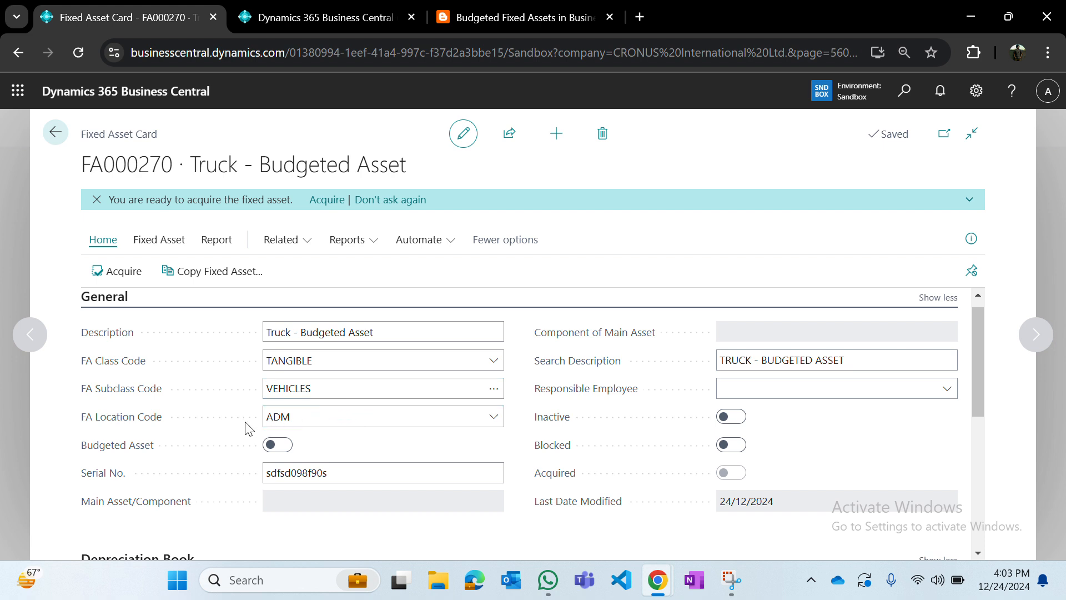
{"action": "left_click", "coordinate": [280, 447]}
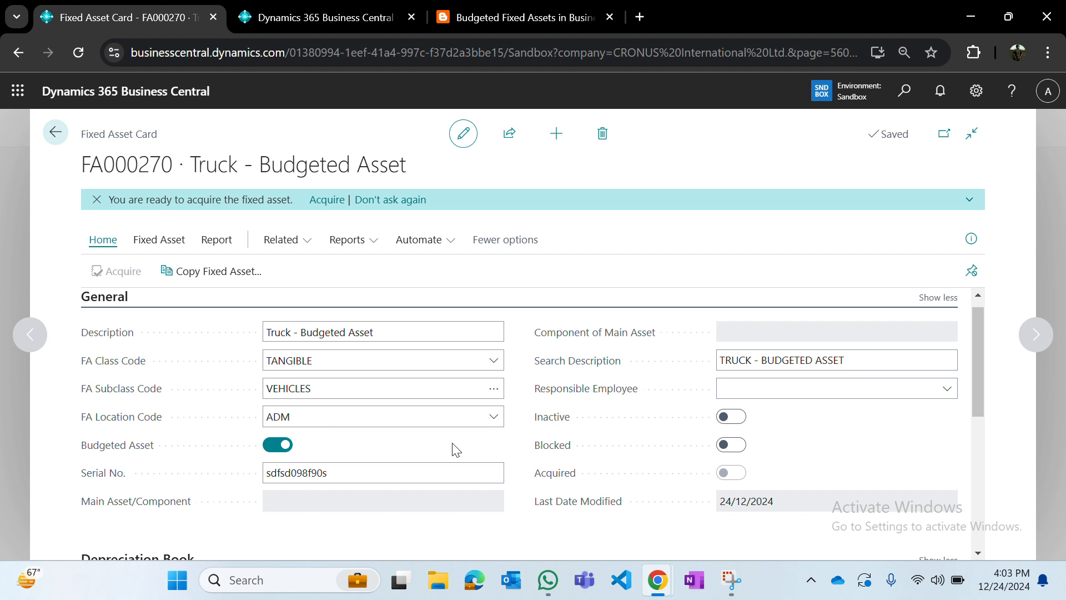
{"action": "left_click", "coordinate": [97, 200]}
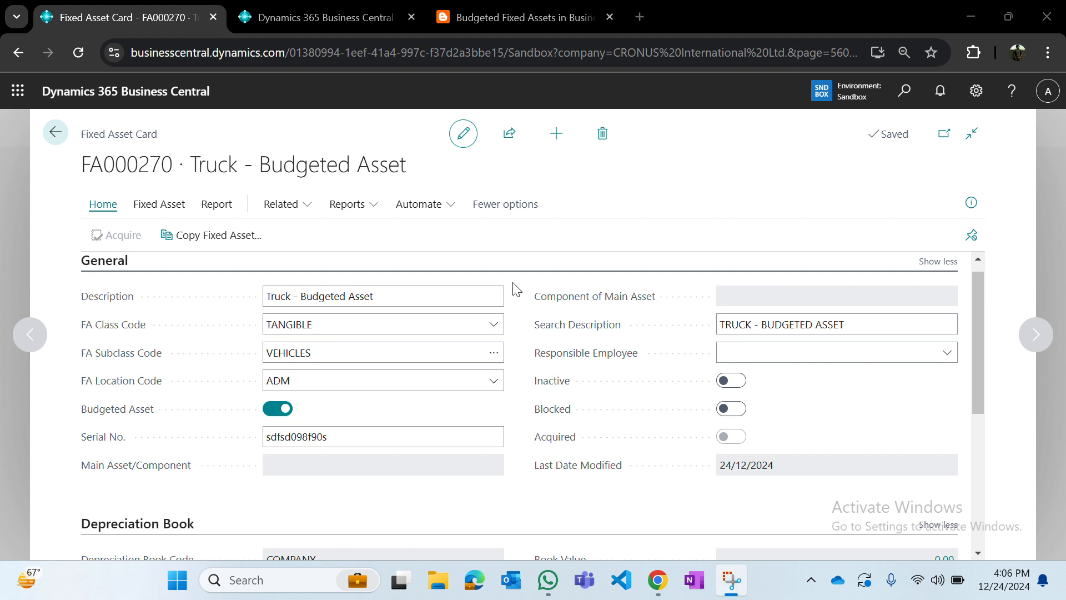
Step: Open the COMPANY depreciation book card and examine its G/L integration settings
{"action": "left_click", "coordinate": [351, 12]}
{"action": "left_click", "coordinate": [446, 183]}
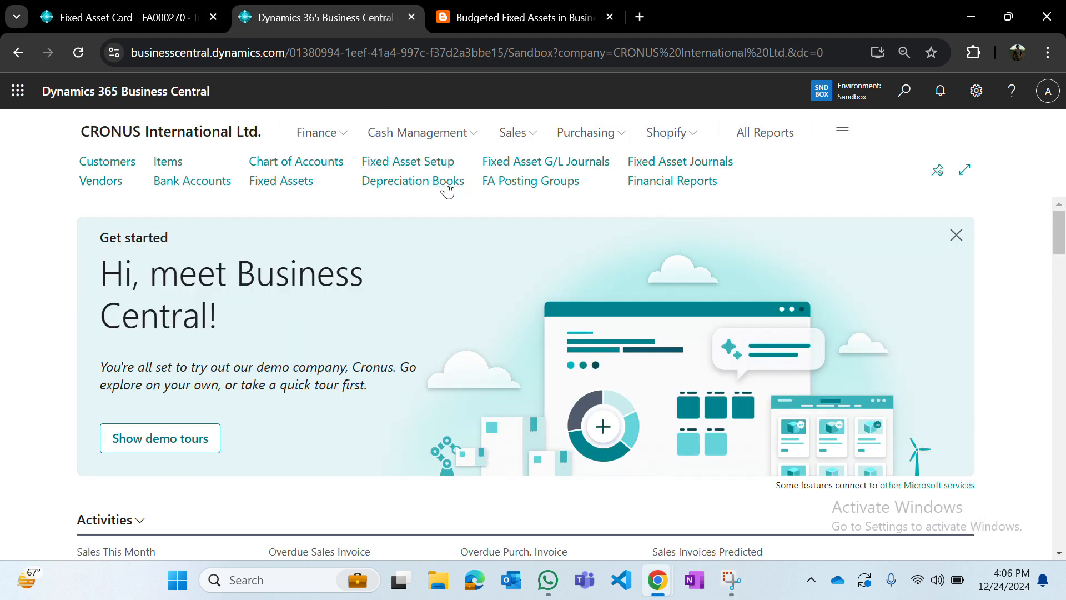
{"action": "key", "text": "Return"}
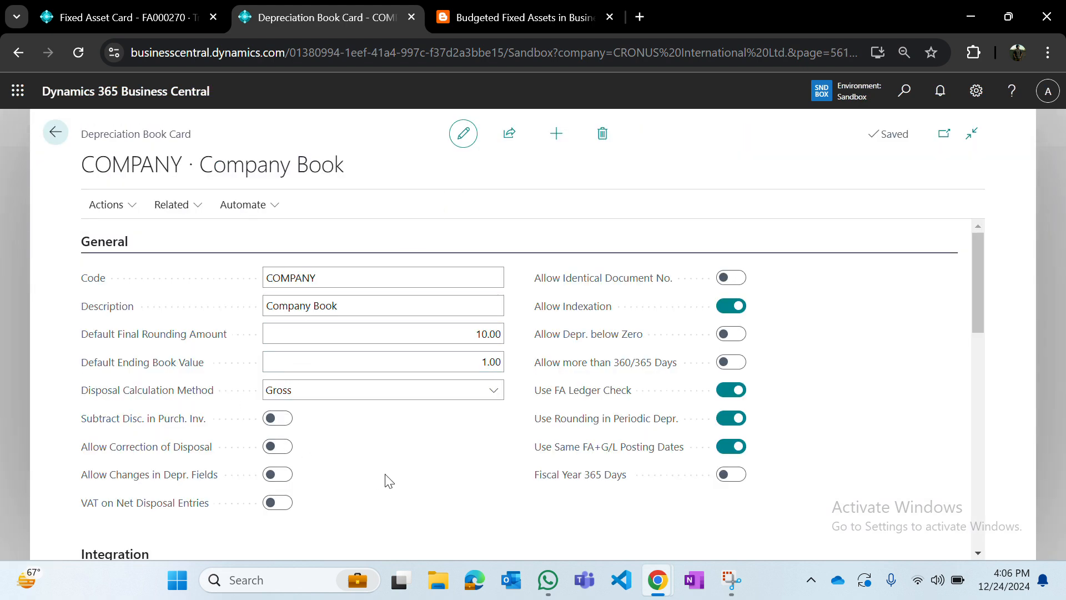
{"action": "scroll", "coordinate": [385, 478], "scroll_direction": "down", "scroll_amount": 3}
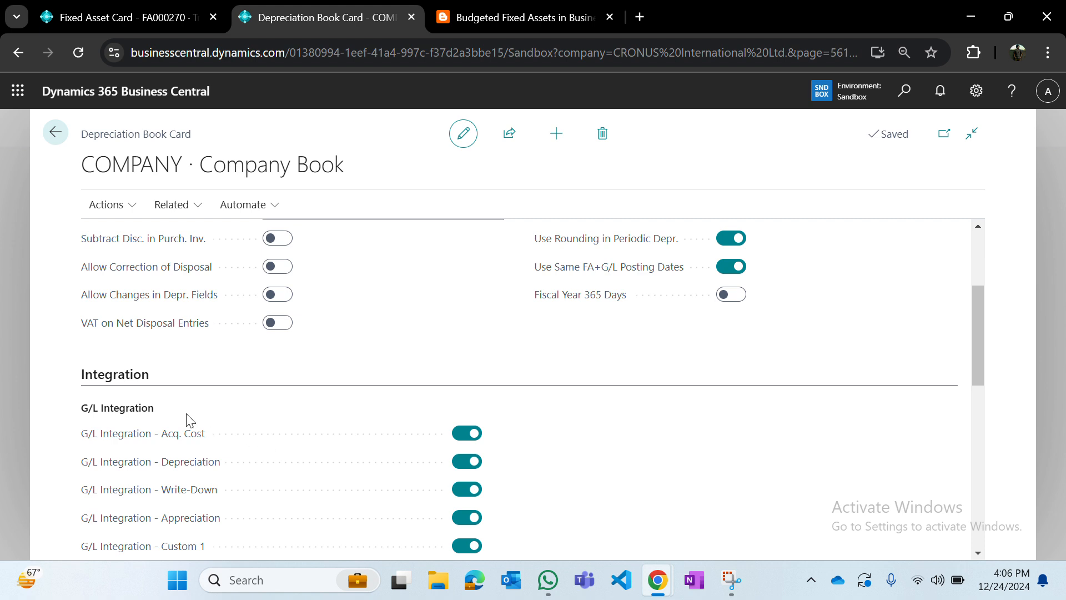
{"action": "scroll", "coordinate": [350, 415], "scroll_direction": "down", "scroll_amount": 2}
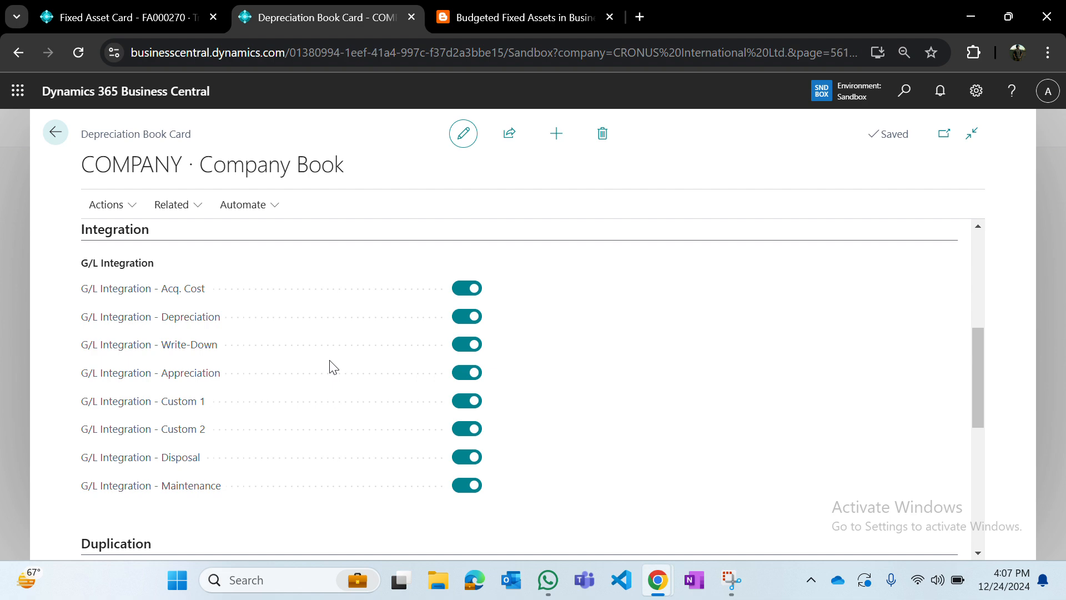
{"action": "left_click", "coordinate": [55, 132]}
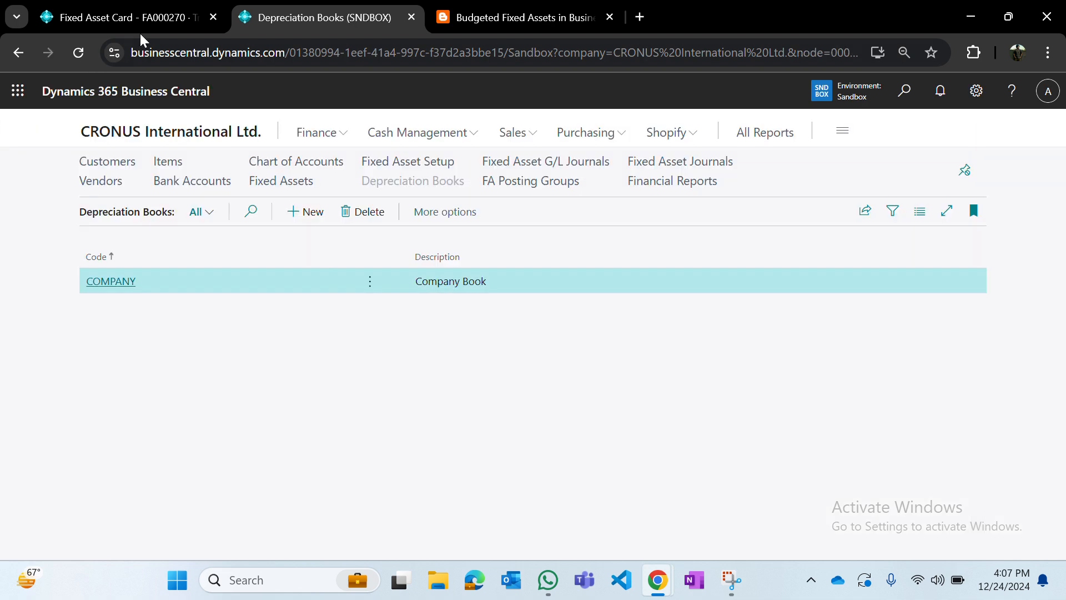
Step: Return to the truck's fixed asset card and check its general and depreciation book details, including the book value
{"action": "left_click", "coordinate": [143, 24]}
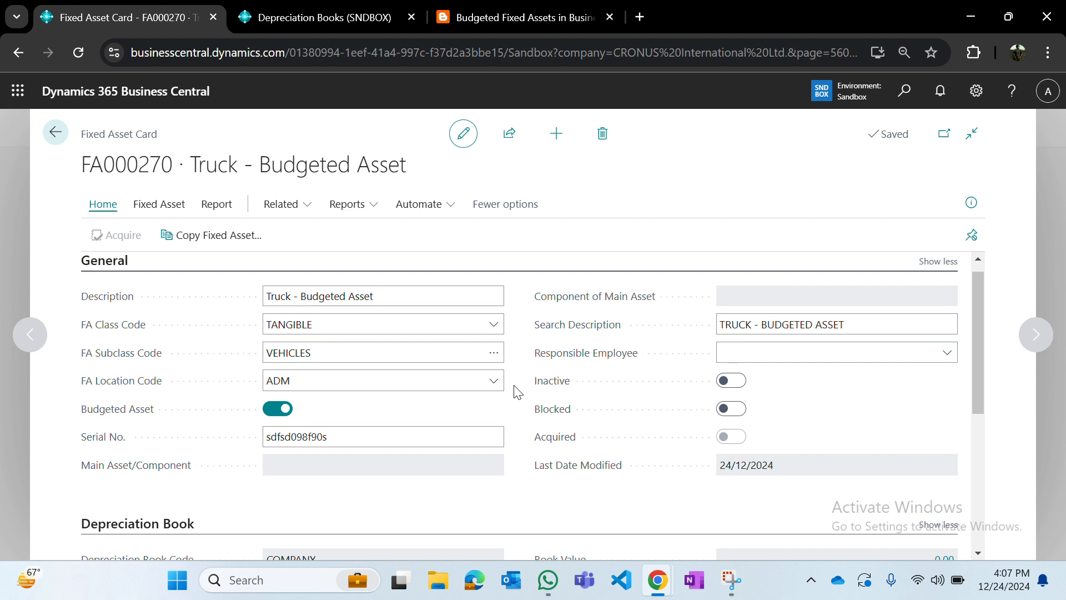
{"action": "scroll", "coordinate": [516, 391], "scroll_direction": "down", "scroll_amount": 2}
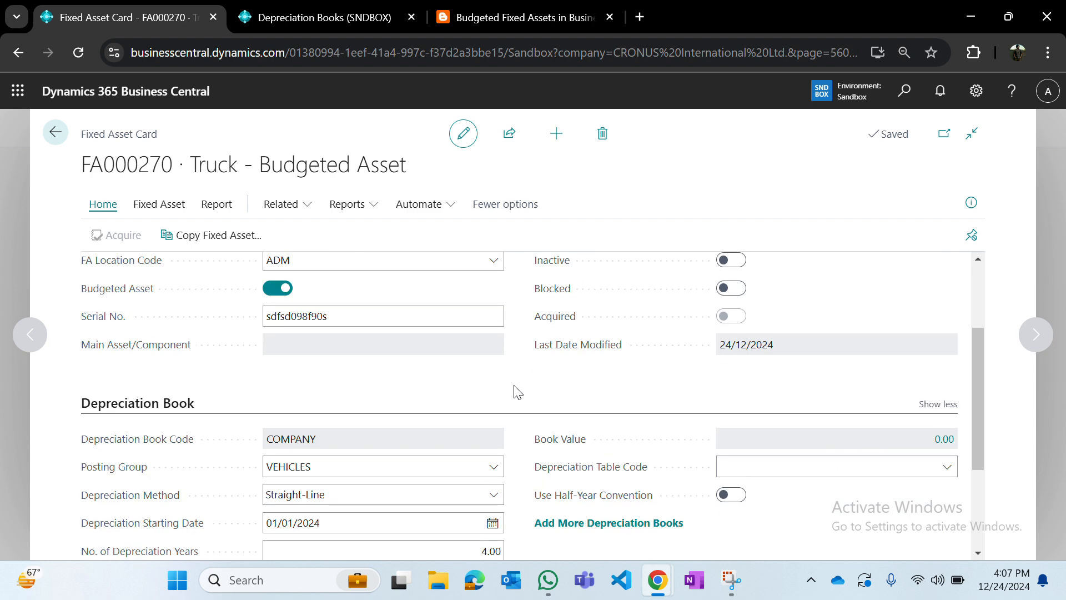
{"action": "scroll", "coordinate": [517, 392], "scroll_direction": "down", "scroll_amount": 3}
{"action": "scroll", "coordinate": [514, 392], "scroll_direction": "up", "scroll_amount": 5}
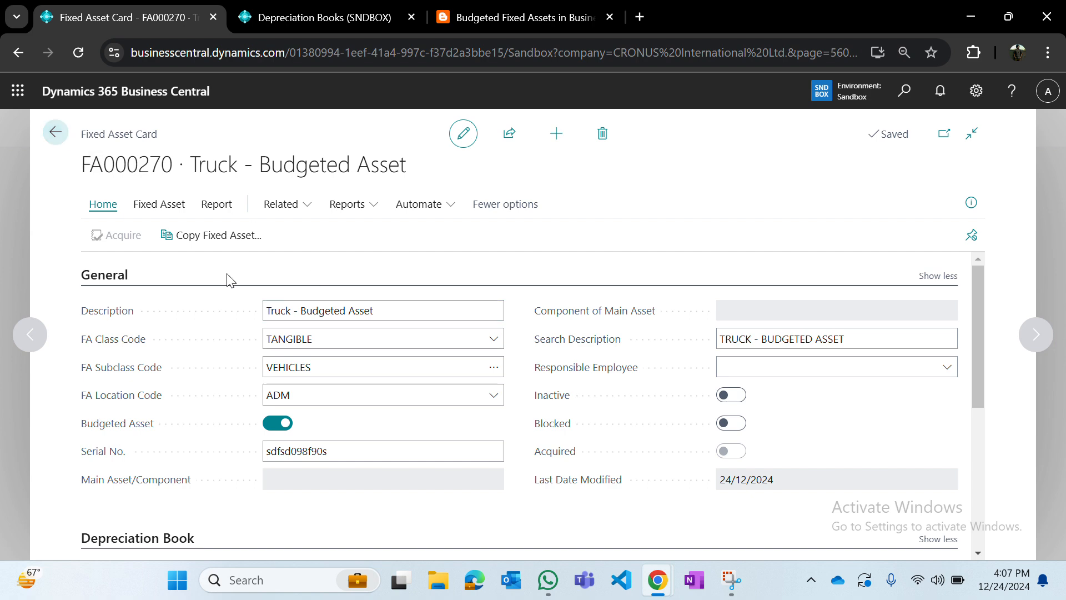
{"action": "scroll", "coordinate": [210, 374], "scroll_direction": "down", "scroll_amount": 3}
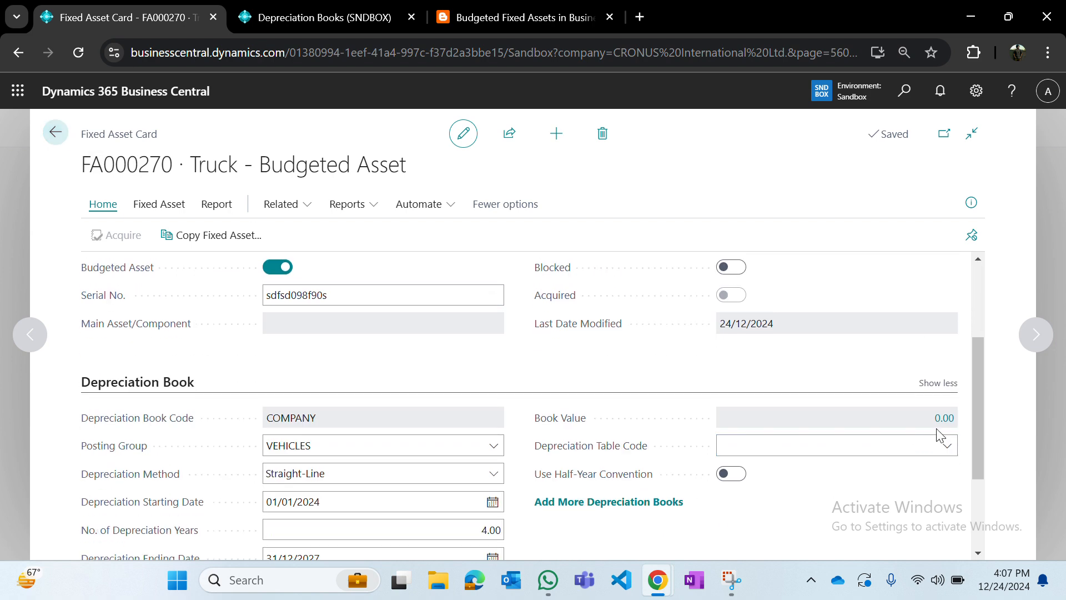
Step: Open the Fixed Asset Journals page from the role center in the other browser tab
{"action": "left_click", "coordinate": [355, 19]}
{"action": "left_click", "coordinate": [200, 138]}
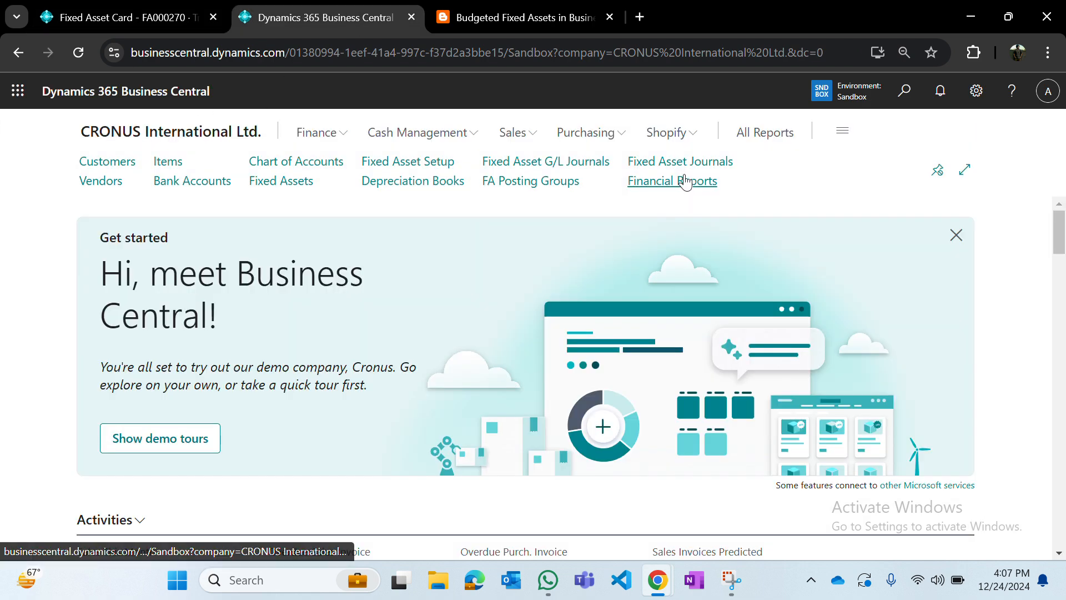
{"action": "left_click", "coordinate": [672, 163]}
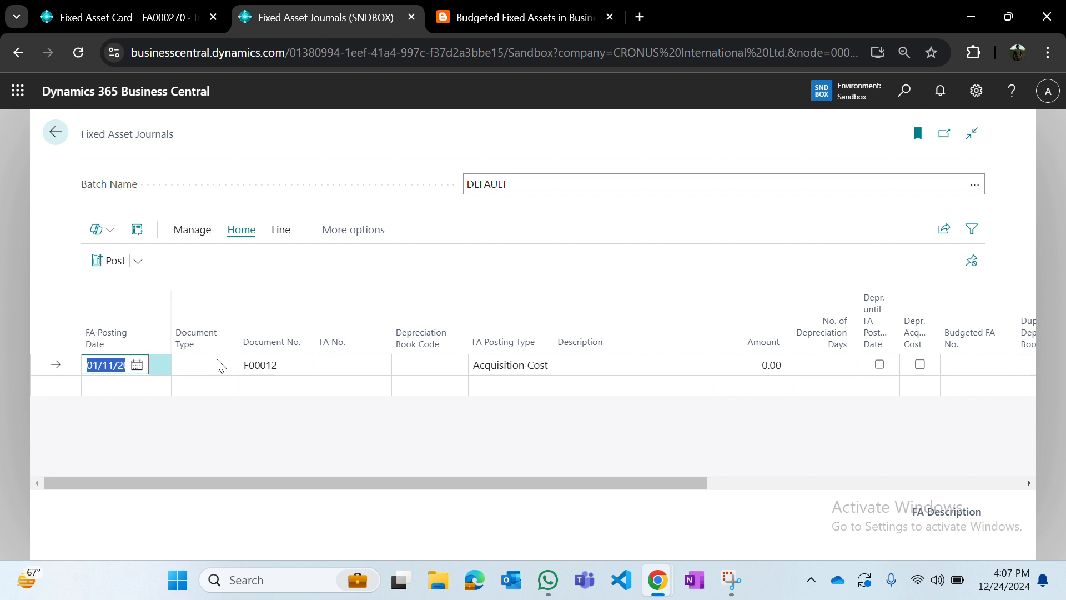
Step: Set the FA posting date of the first journal line to 01/01/2024
{"action": "key", "text": "Right"}
{"action": "key", "text": "BackSpace"}
{"action": "type", "text": "4"}
{"action": "key", "text": "Left"}
{"action": "key", "text": "Left"}
{"action": "key", "text": "Left"}
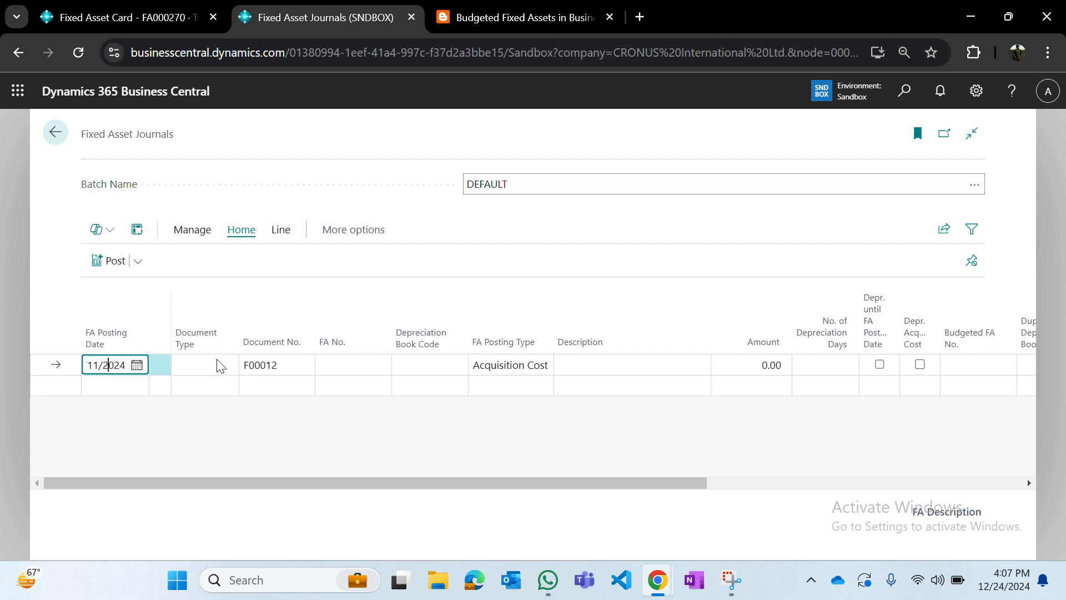
{"action": "key", "text": "shift+Left"}
{"action": "key", "text": "shift+Left"}
{"action": "type", "text": "01"}
{"action": "key", "text": "shift+Left"}
{"action": "key", "text": "shift+Left"}
{"action": "key", "text": "Left"}
{"action": "key", "text": "Left"}
{"action": "key", "text": "shift+Left"}
{"action": "key", "text": "shift+Left"}
{"action": "key", "text": "Right"}
{"action": "key", "text": "Right"}
{"action": "left_click", "coordinate": [222, 367]}
{"action": "key", "text": "Tab"}
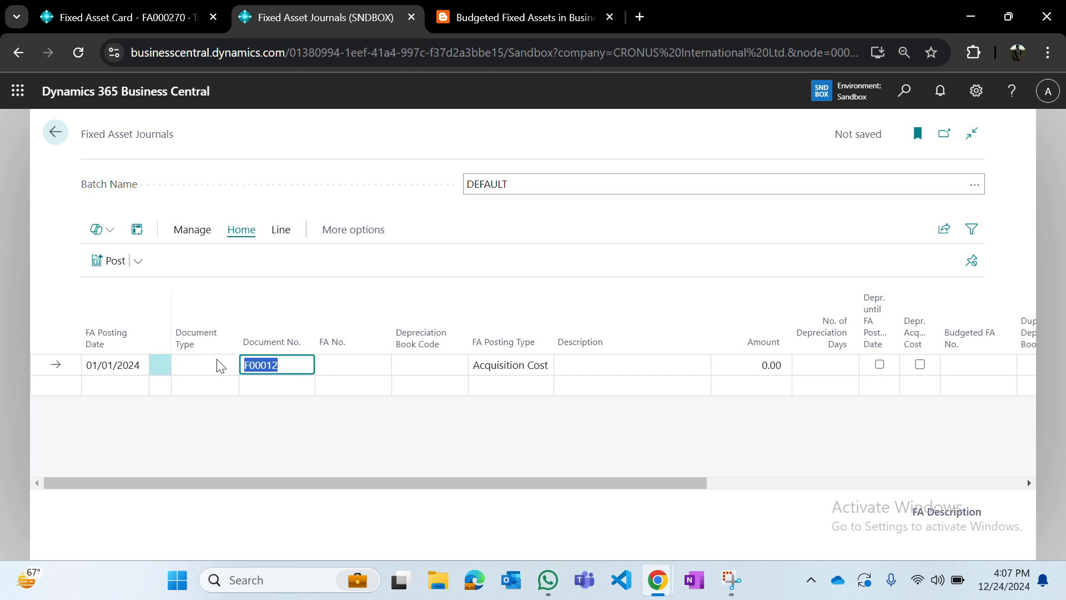
Step: Select fixed asset FA000270 for the journal line and enter an acquisition cost amount of 25,000
{"action": "key", "text": "Tab"}
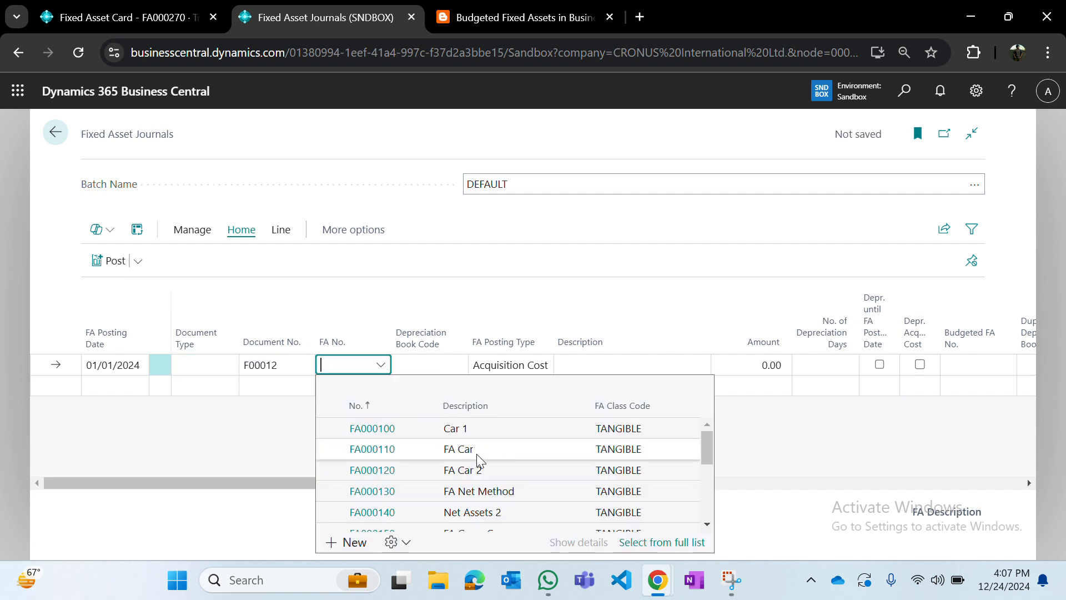
{"action": "scroll", "coordinate": [481, 458], "scroll_direction": "down", "scroll_amount": 3}
{"action": "left_click", "coordinate": [443, 519]}
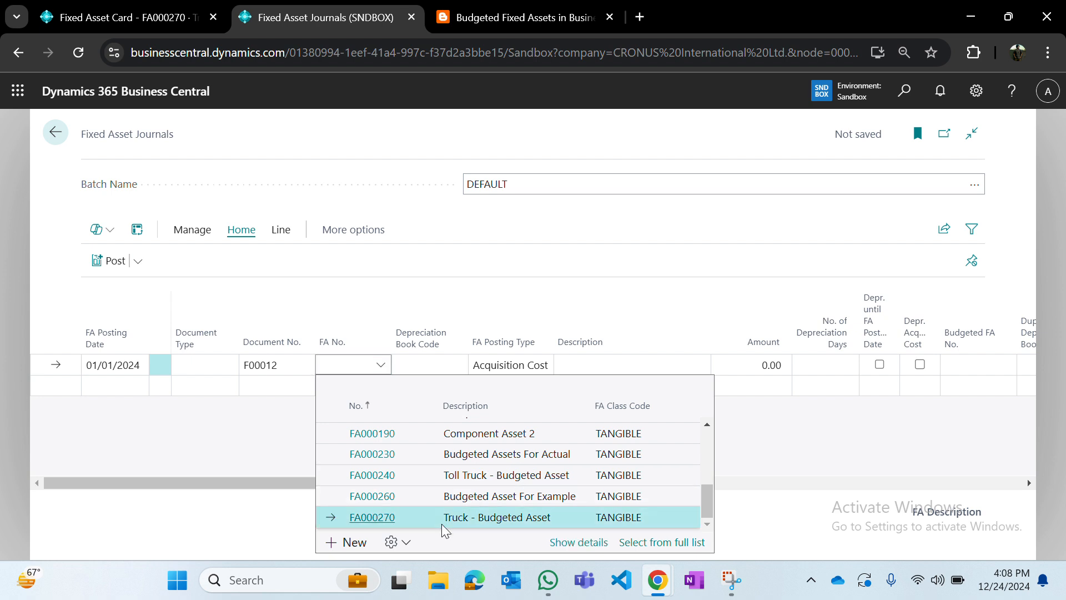
{"action": "key", "text": "Tab"}
{"action": "key", "text": "Tab"}
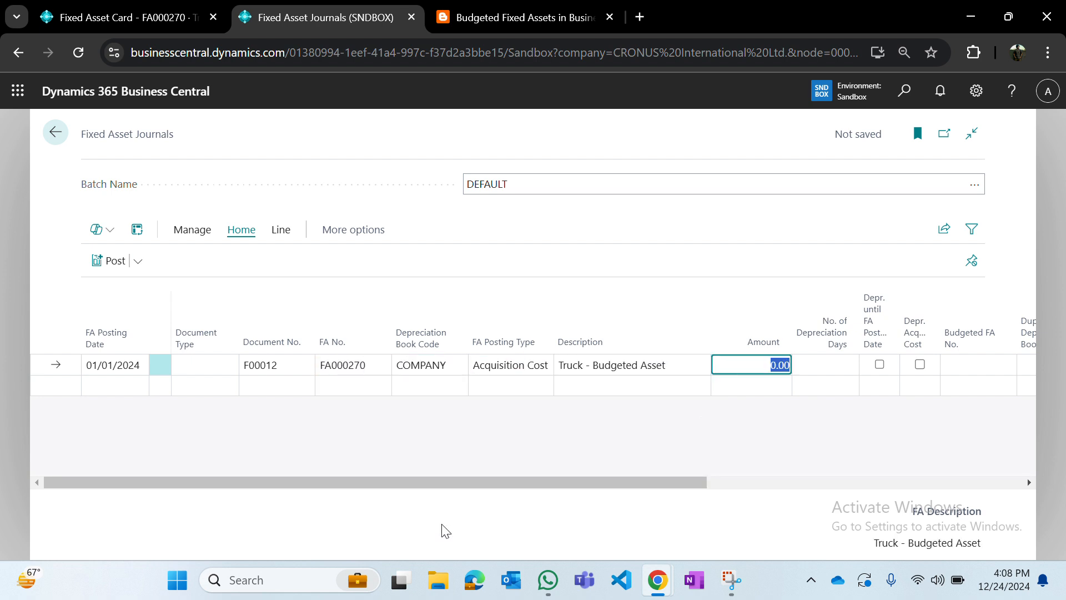
{"action": "type", "text": "25000"}
{"action": "key", "text": "Tab"}
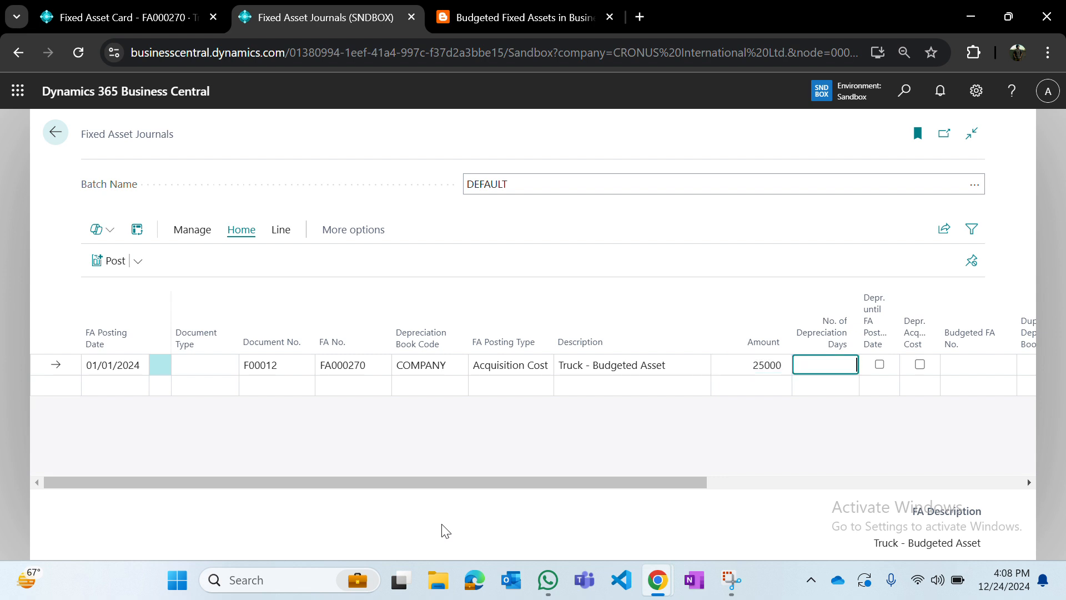
Step: Examine the remaining columns of the truck's journal line, including budgeted FA number, duplication and dimension codes
{"action": "key", "text": "Tab"}
{"action": "key", "text": "Tab"}
{"action": "key", "text": "Tab"}
{"action": "key", "text": "Tab"}
{"action": "key", "text": "Tab"}
{"action": "key", "text": "Tab"}
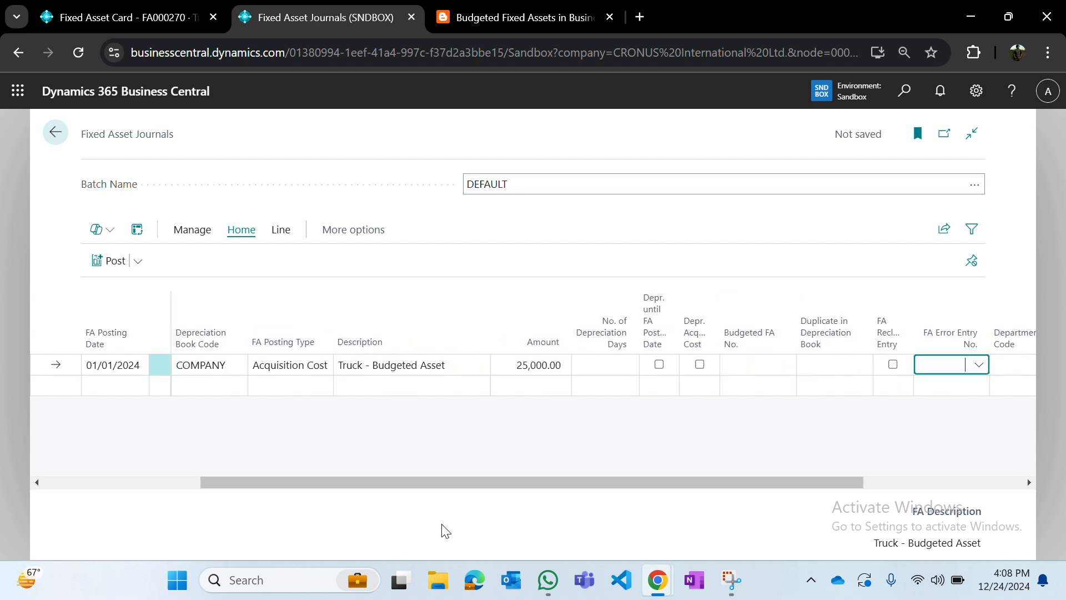
{"action": "key", "text": "shift+Tab"}
{"action": "key", "text": "shift+Tab"}
{"action": "key", "text": "shift+Tab"}
{"action": "key", "text": "shift+Tab"}
{"action": "key", "text": "shift+Tab"}
{"action": "key", "text": "shift+Tab"}
{"action": "key", "text": "shift+Tab"}
{"action": "key", "text": "shift+Tab"}
{"action": "key", "text": "shift+Tab"}
{"action": "key", "text": "shift+Tab"}
{"action": "key", "text": "shift+Tab"}
{"action": "key", "text": "shift+Tab"}
{"action": "key", "text": "shift+Tab"}
{"action": "key", "text": "shift+Tab"}
{"action": "key", "text": "Tab"}
{"action": "key", "text": "Tab"}
{"action": "key", "text": "Tab"}
{"action": "key", "text": "Tab"}
{"action": "key", "text": "Tab"}
{"action": "key", "text": "Tab"}
{"action": "key", "text": "Tab"}
{"action": "key", "text": "Tab"}
{"action": "key", "text": "Tab"}
{"action": "key", "text": "Tab"}
{"action": "key", "text": "Tab"}
{"action": "key", "text": "Tab"}
{"action": "key", "text": "Tab"}
{"action": "key", "text": "Tab"}
{"action": "key", "text": "Tab"}
{"action": "key", "text": "Tab"}
{"action": "key", "text": "Tab"}
{"action": "key", "text": "Tab"}
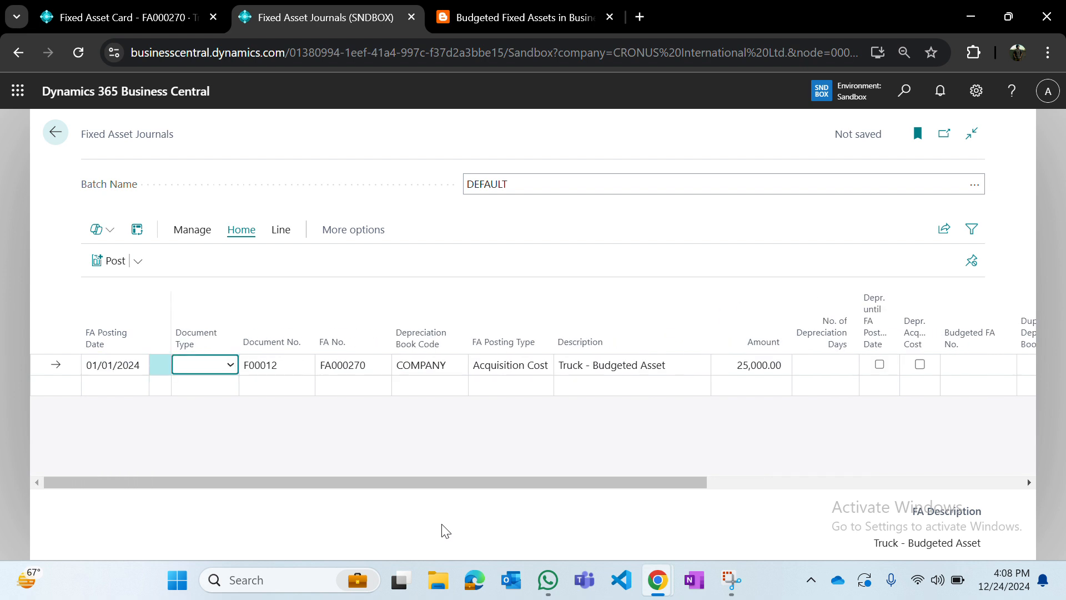
{"action": "key", "text": "shift+Tab"}
{"action": "key", "text": "shift+Tab"}
{"action": "key", "text": "shift+Tab"}
{"action": "key", "text": "shift+Tab"}
{"action": "key", "text": "shift+Tab"}
{"action": "key", "text": "shift+Tab"}
{"action": "key", "text": "shift+Tab"}
{"action": "key", "text": "shift+Tab"}
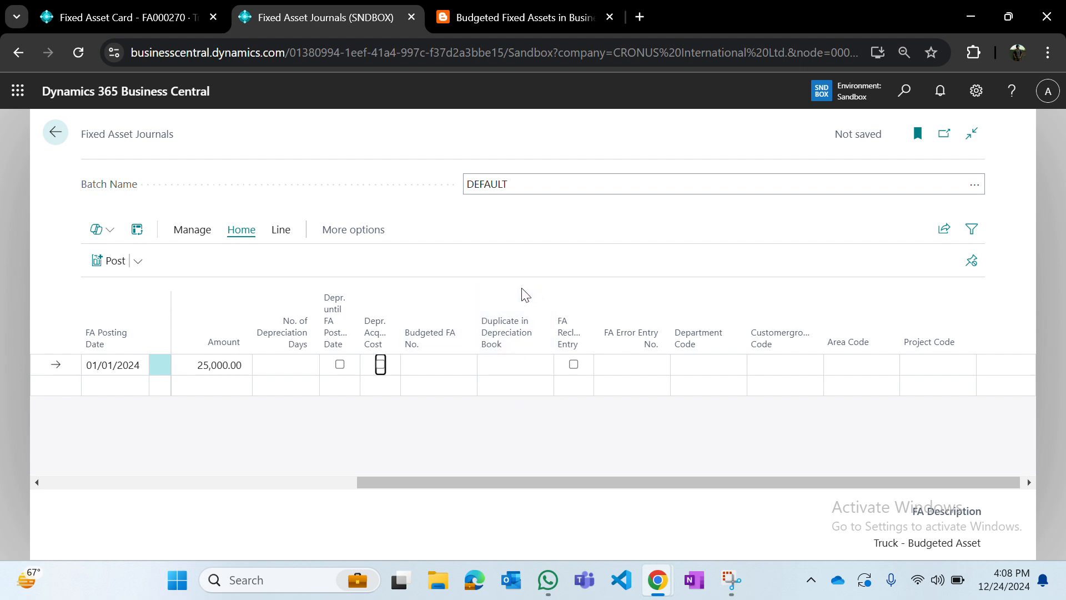
Step: Search for the Fixed Asset G/L Journals page, examine its balancing account columns, and return to the Fixed Asset Journals page
{"action": "left_click", "coordinate": [529, 273]}
{"action": "key", "text": "F9"}
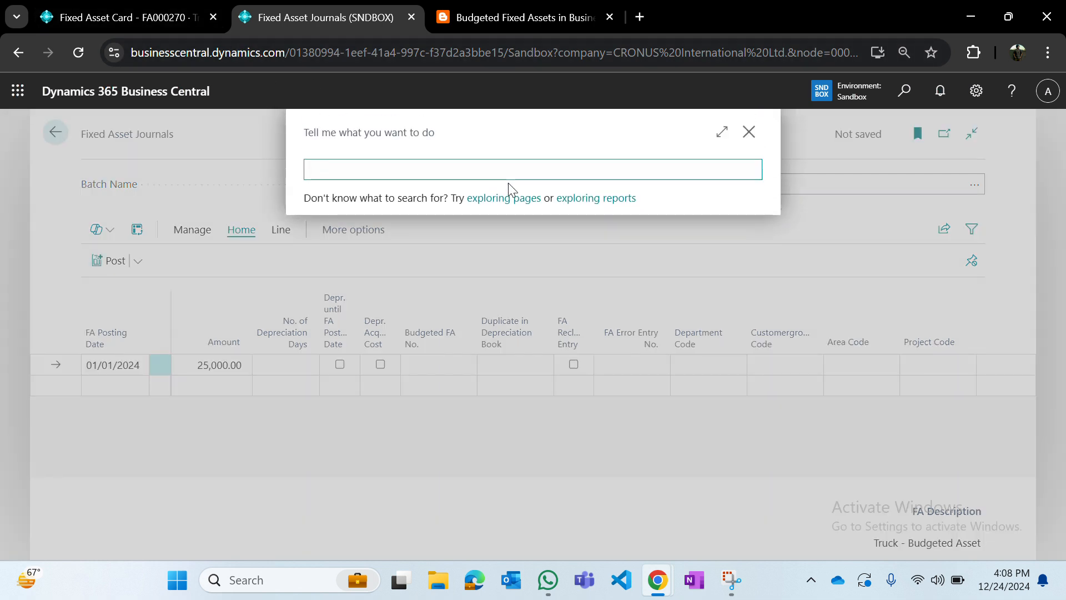
{"action": "type", "text": "f a g/l"}
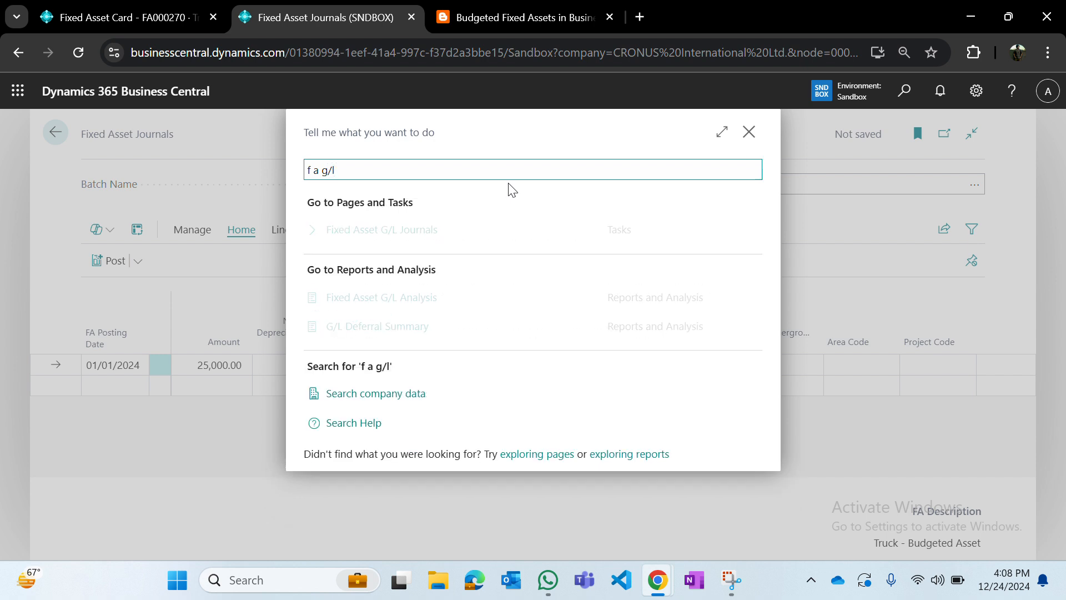
{"action": "key", "text": "Down"}
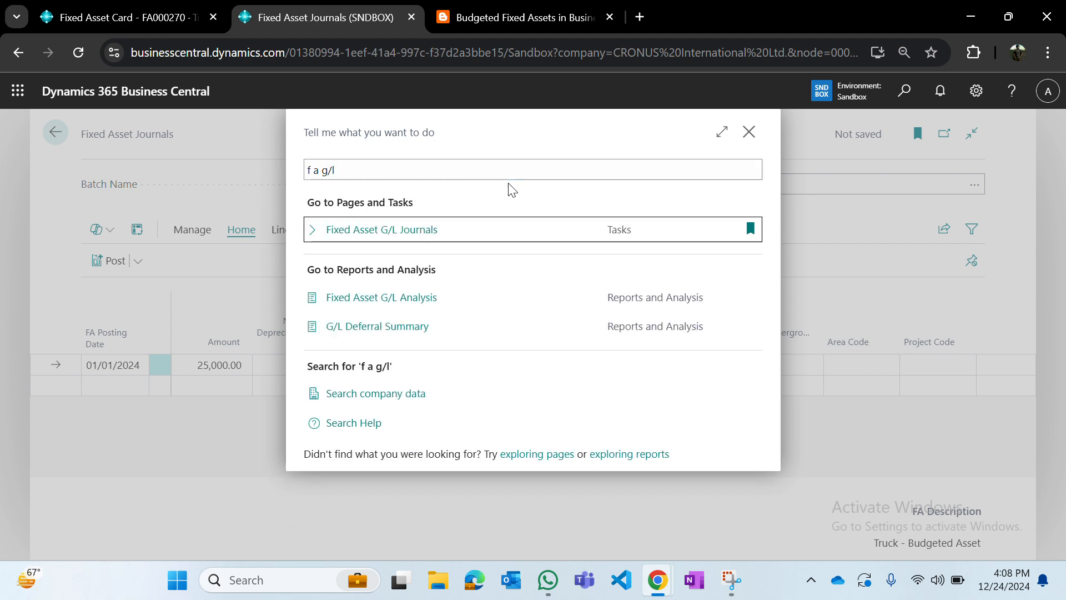
{"action": "key", "text": "Return"}
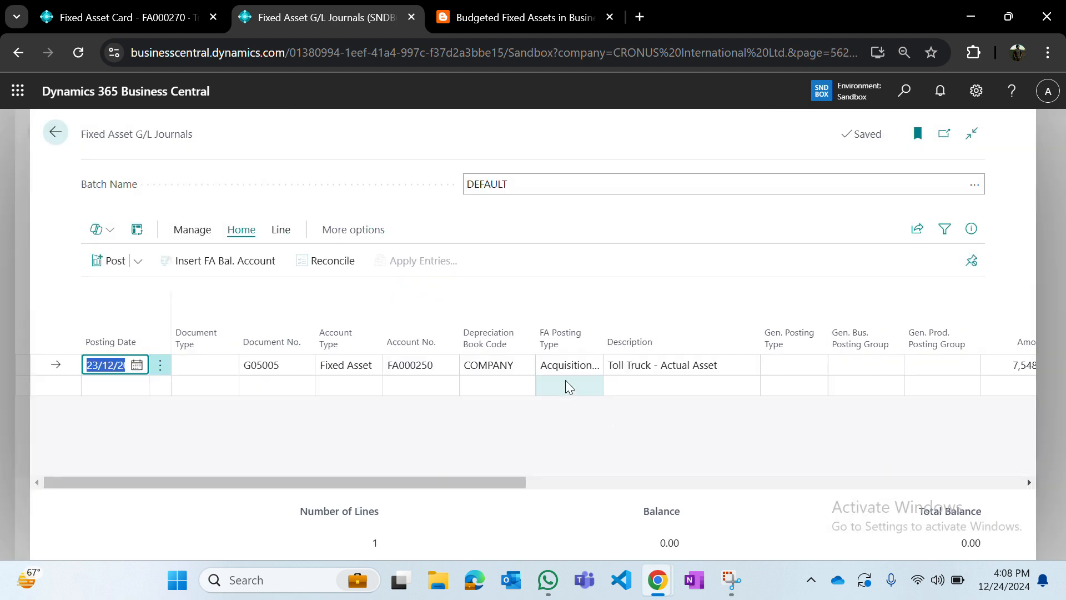
{"action": "scroll", "coordinate": [558, 391], "scroll_direction": "right", "scroll_amount": 8}
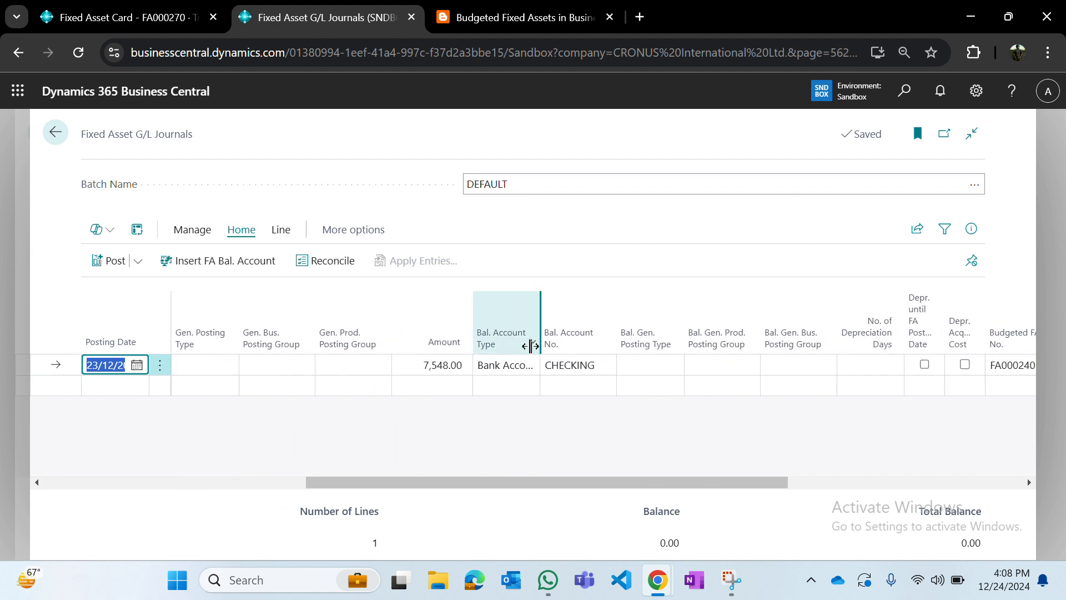
{"action": "mouse_move", "coordinate": [527, 345]}
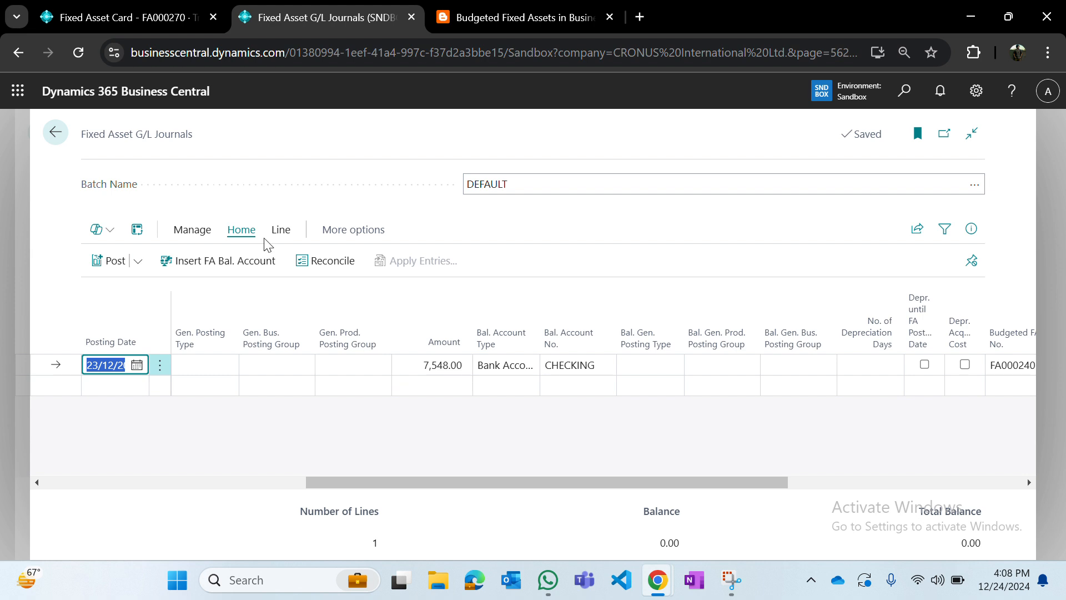
{"action": "left_click", "coordinate": [55, 142]}
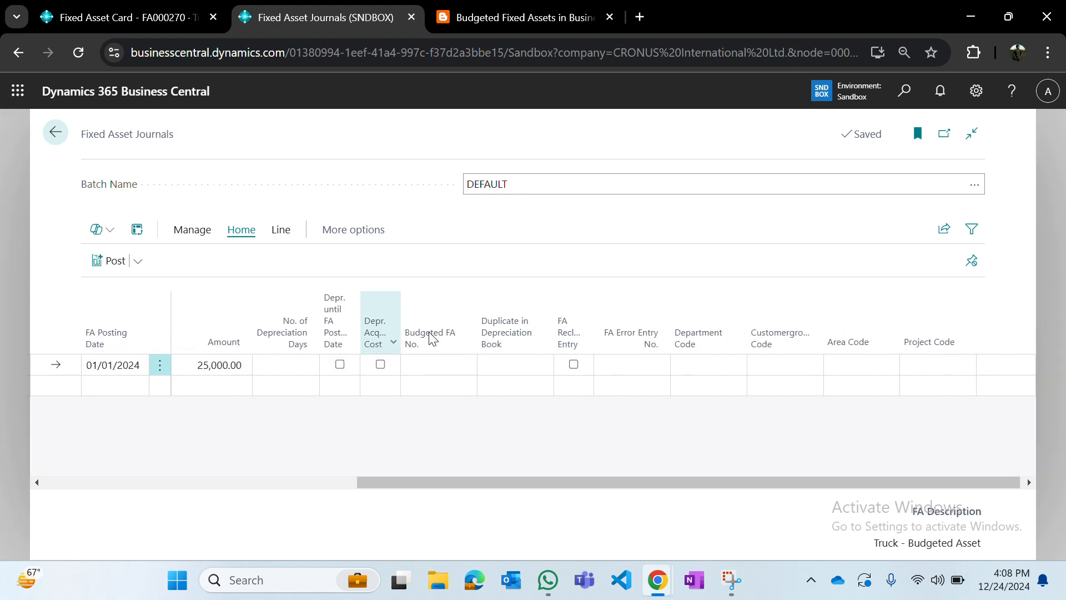
Step: Preview the posting of the truck's journal line and inspect the resulting FA ledger entry
{"action": "scroll", "coordinate": [377, 435], "scroll_direction": "left", "scroll_amount": 3}
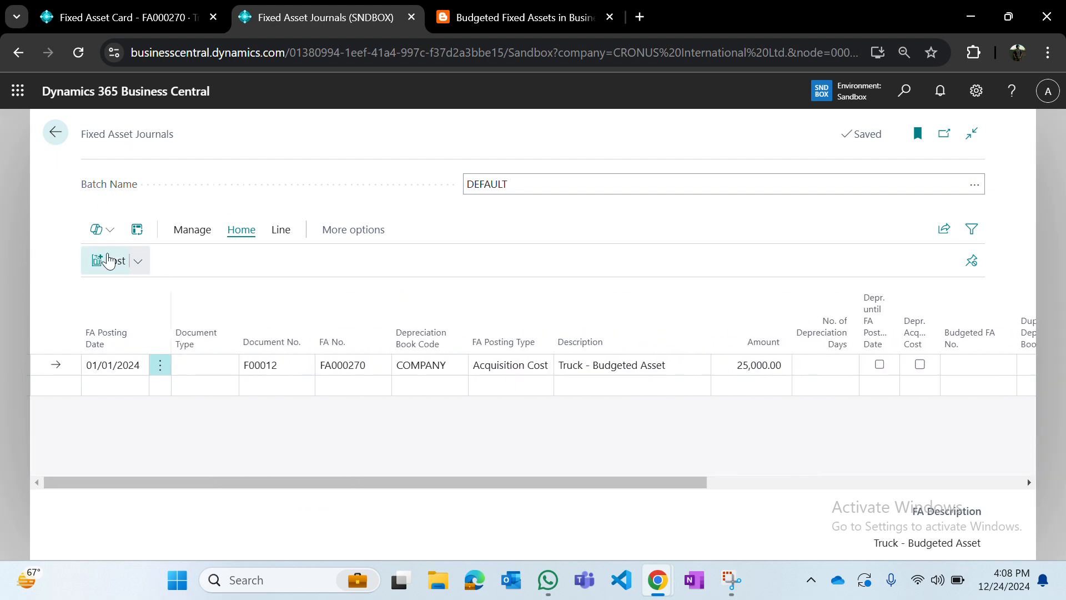
{"action": "left_click", "coordinate": [138, 261]}
{"action": "left_click", "coordinate": [148, 318]}
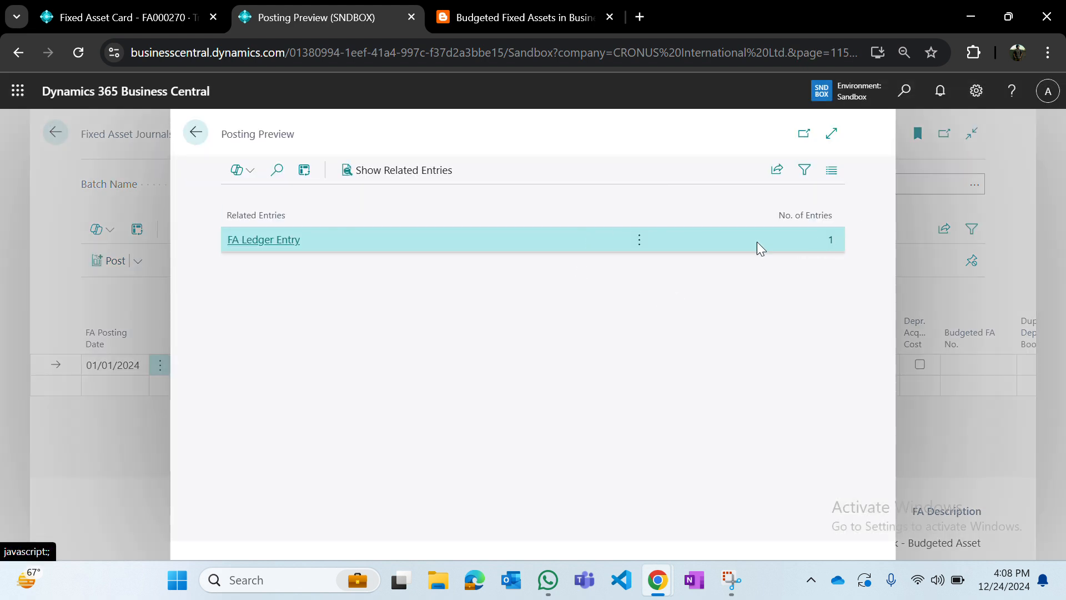
{"action": "left_click", "coordinate": [832, 241]}
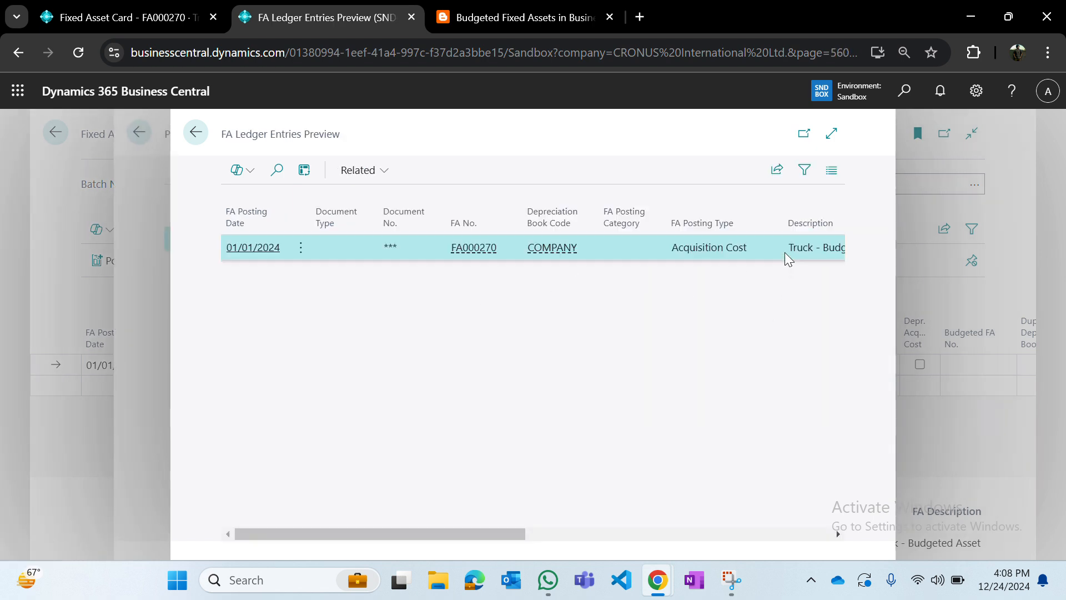
{"action": "scroll", "coordinate": [710, 247], "scroll_direction": "right", "scroll_amount": 8}
{"action": "key", "text": "Escape"}
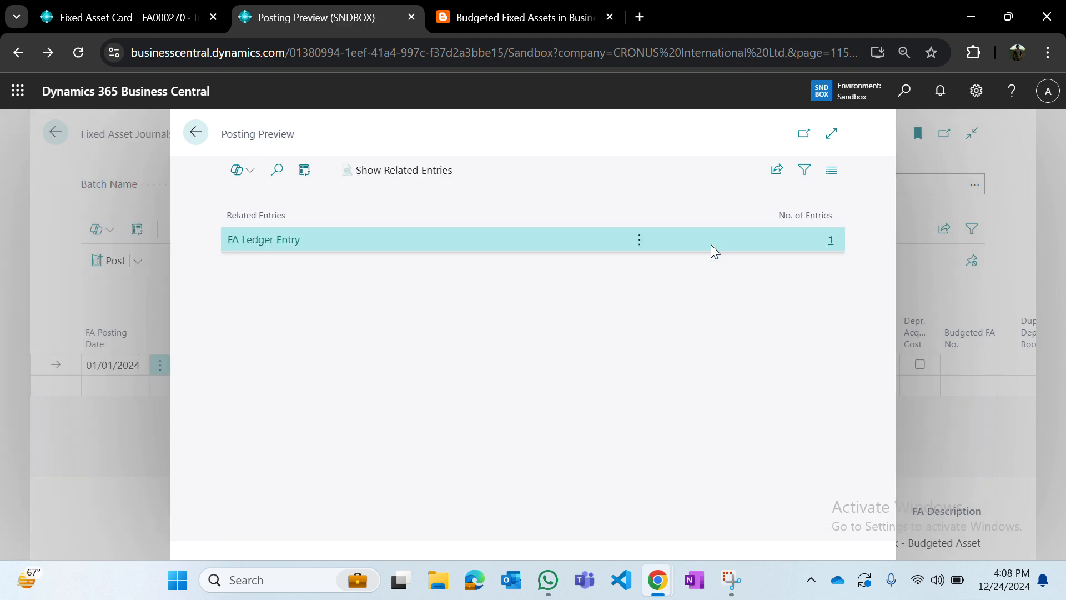
{"action": "key", "text": "Escape"}
Step: Post the truck's acquisition cost line and leave the fixed asset journal
{"action": "left_click", "coordinate": [102, 271]}
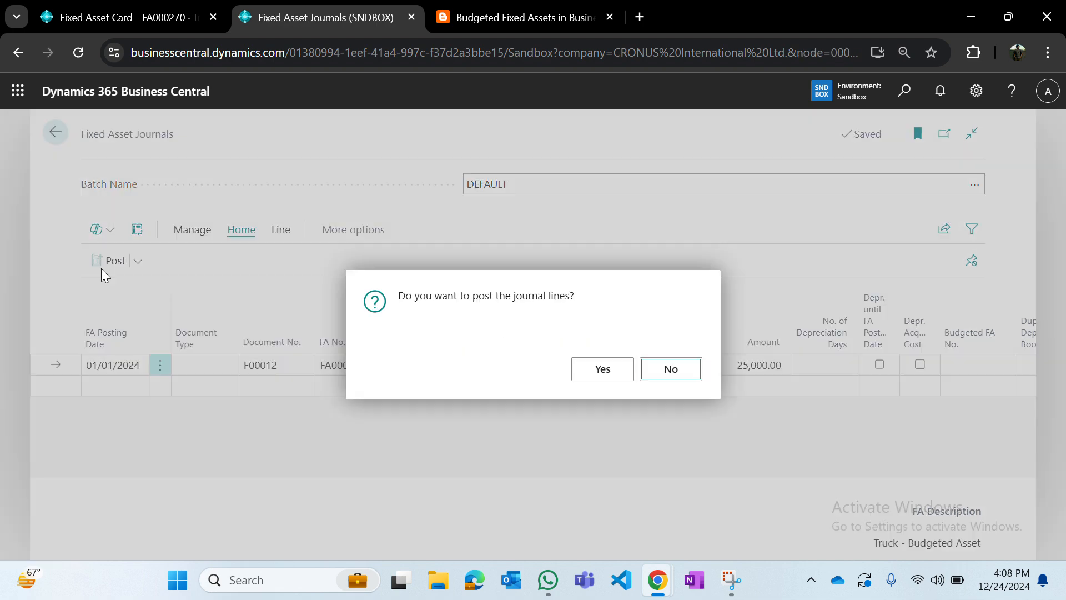
{"action": "key", "text": "Tab"}
{"action": "key", "text": "Return"}
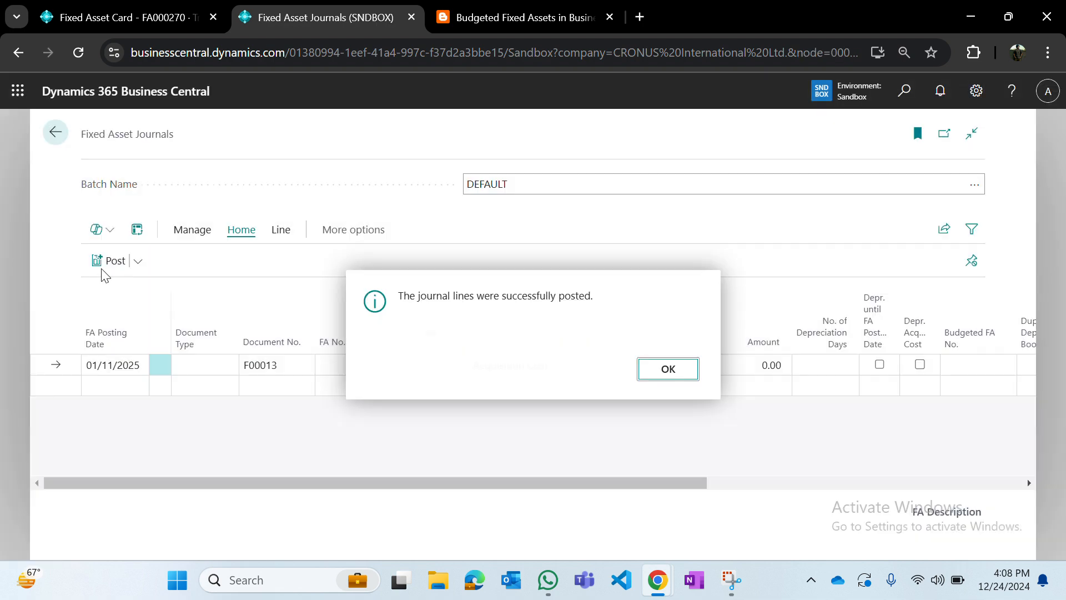
{"action": "key", "text": "Return"}
{"action": "key", "text": "Escape"}
Step: Switch to the truck's Fixed Asset Card, inspect the ledger entries behind its book value, and return to the Fixed Assets list
{"action": "left_click", "coordinate": [146, 19]}
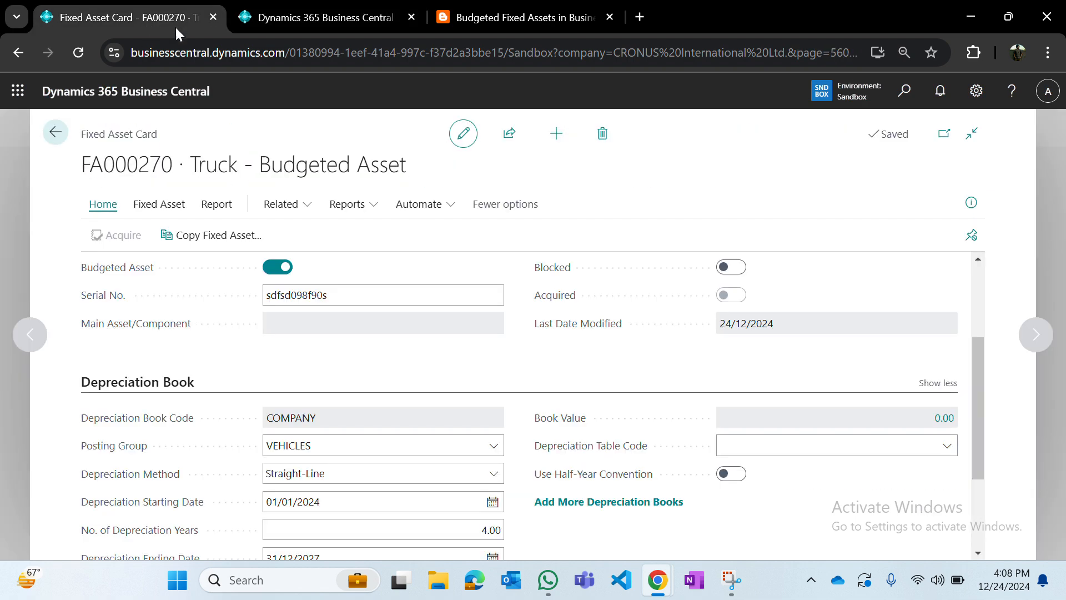
{"action": "left_click", "coordinate": [954, 421]}
{"action": "key", "text": "Escape"}
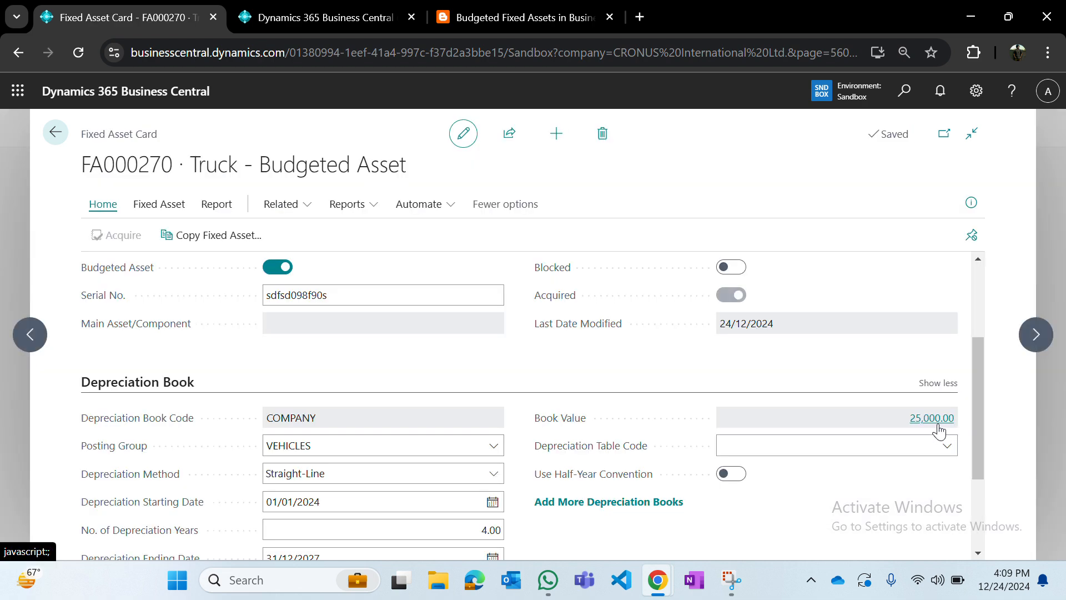
{"action": "left_click", "coordinate": [938, 421]}
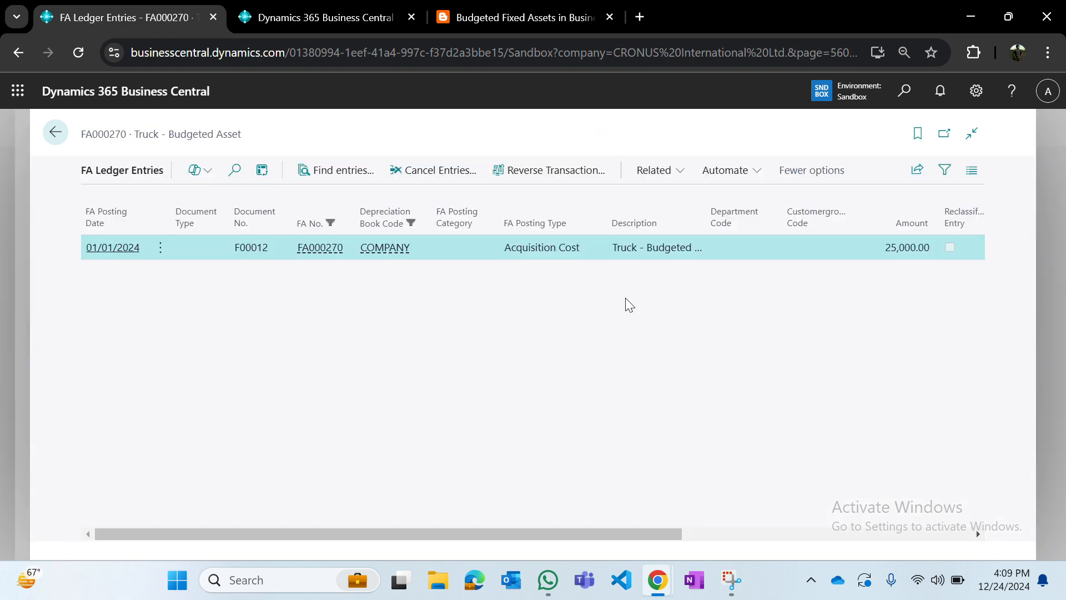
{"action": "scroll", "coordinate": [627, 302], "scroll_direction": "right", "scroll_amount": 5}
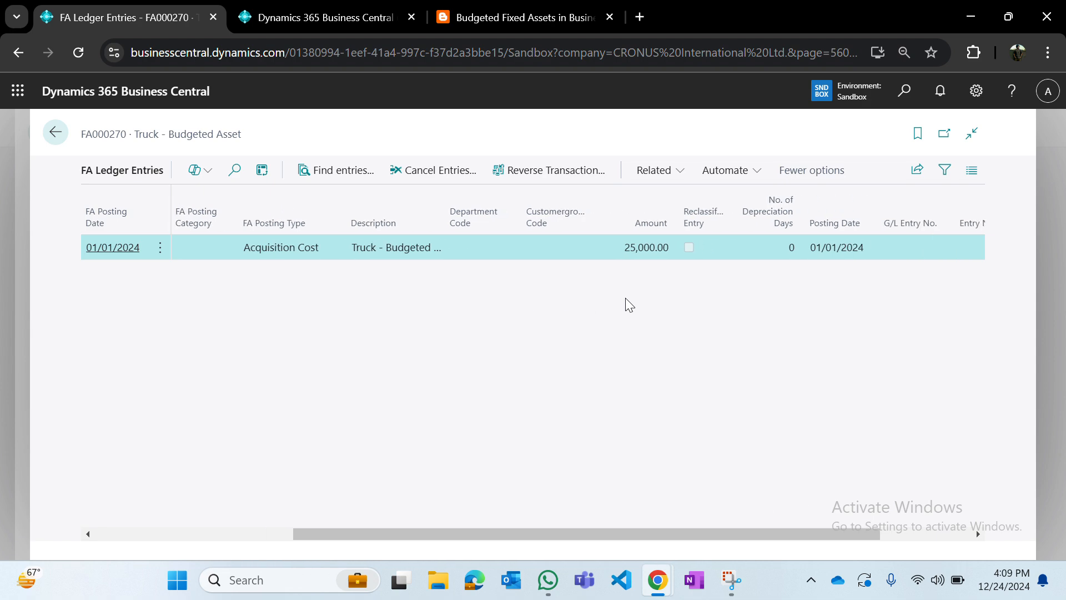
{"action": "key", "text": "Escape"}
{"action": "key", "text": "Escape"}
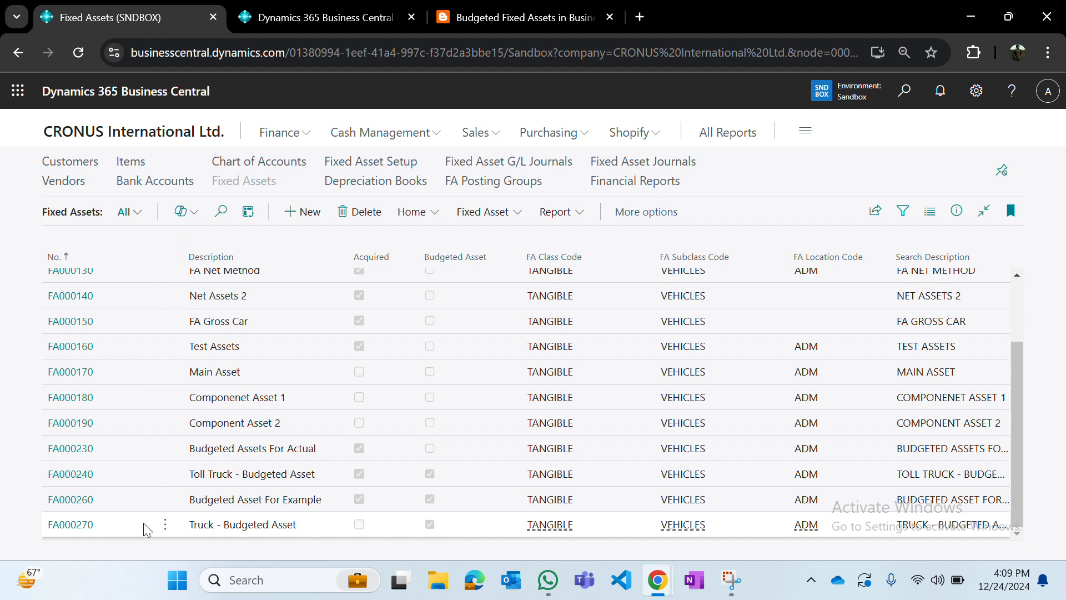
Step: Reopen the FA000270 truck card, check its acquired status and book value ledger entries, and return to the asset list
{"action": "left_click", "coordinate": [60, 530]}
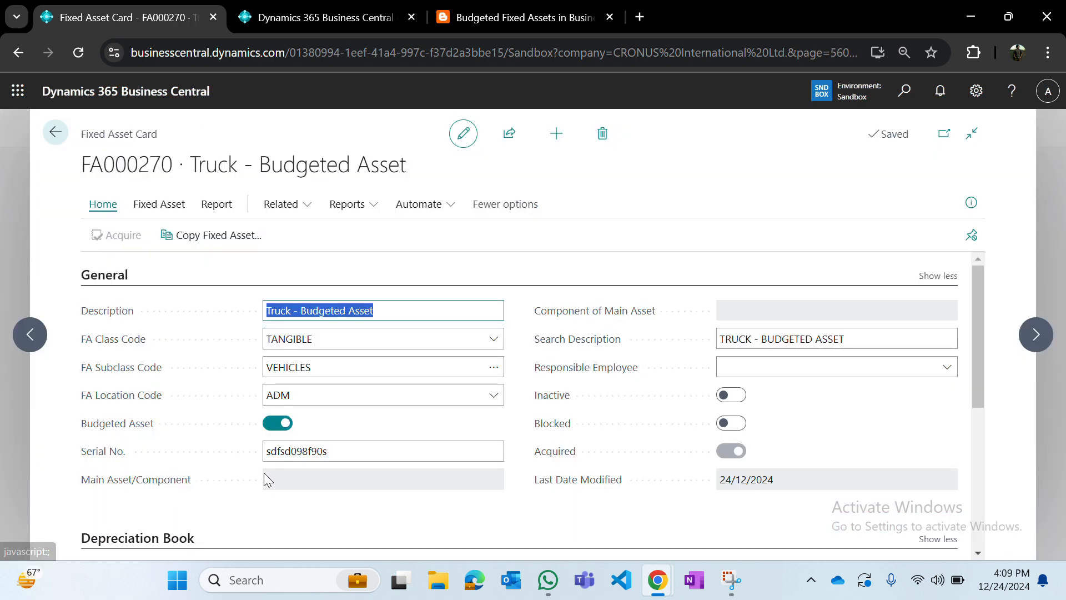
{"action": "key", "text": "Escape"}
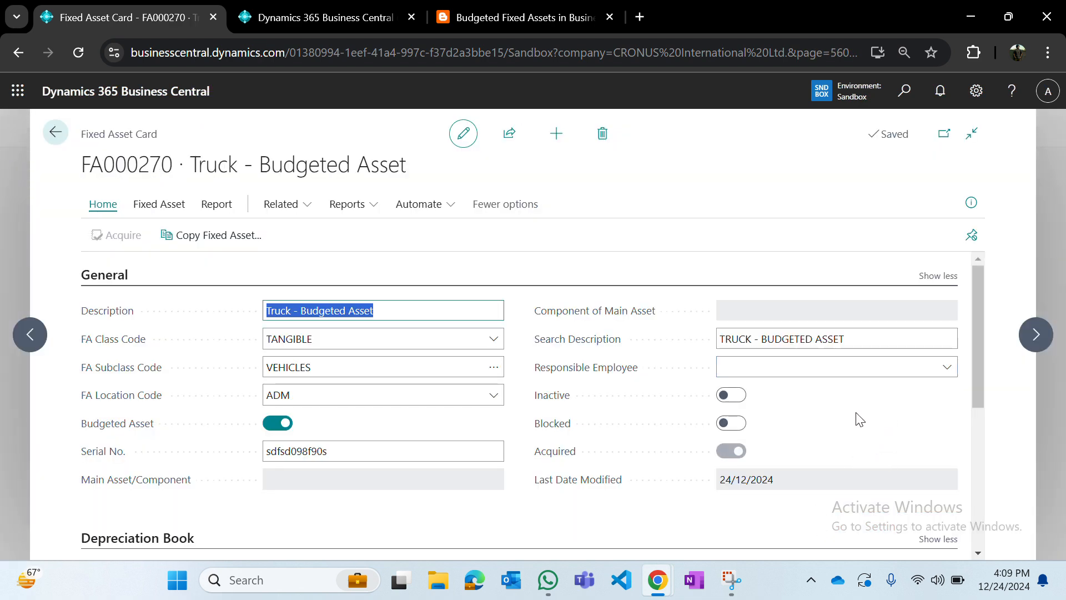
{"action": "scroll", "coordinate": [857, 416], "scroll_direction": "down", "scroll_amount": 4}
{"action": "left_click", "coordinate": [922, 395]}
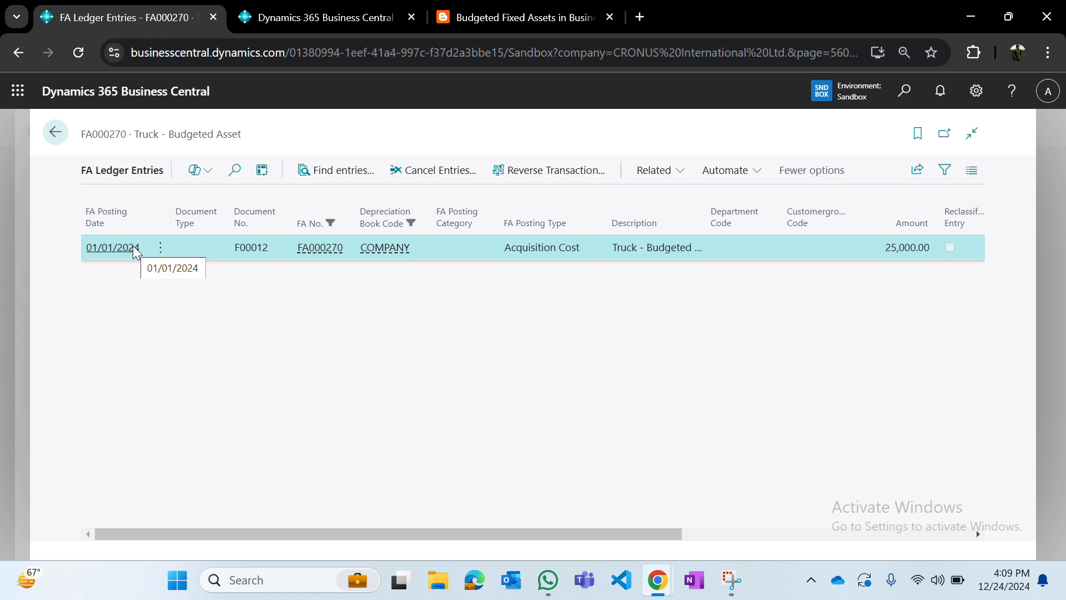
{"action": "key", "text": "Escape"}
{"action": "key", "text": "Escape"}
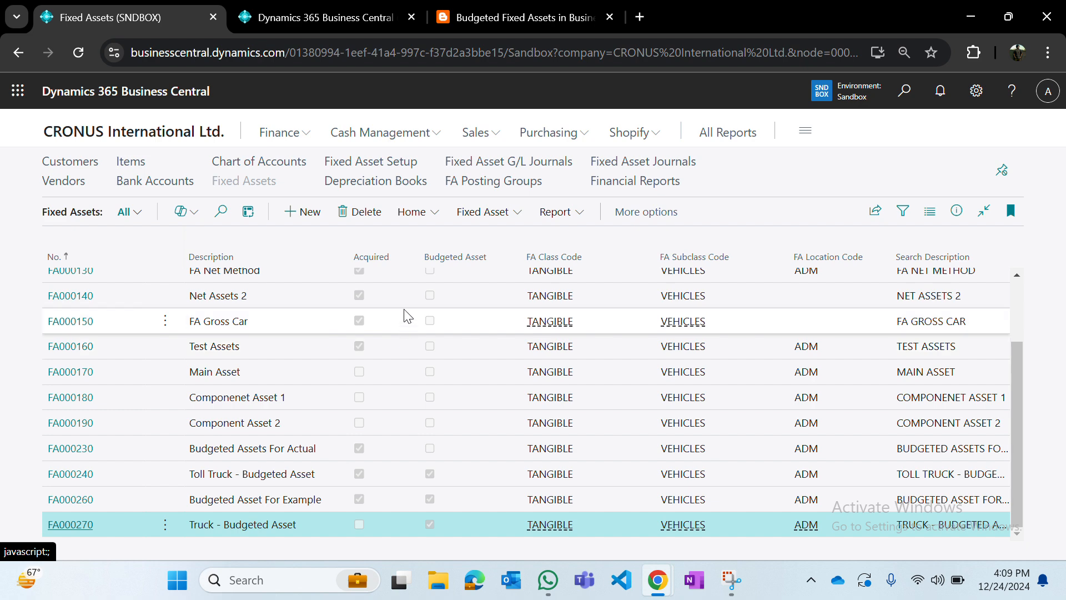
Step: Start Calculate Depreciation from the Fixed Assets list and set the FA posting date to 31/10/2024
{"action": "left_click", "coordinate": [436, 222]}
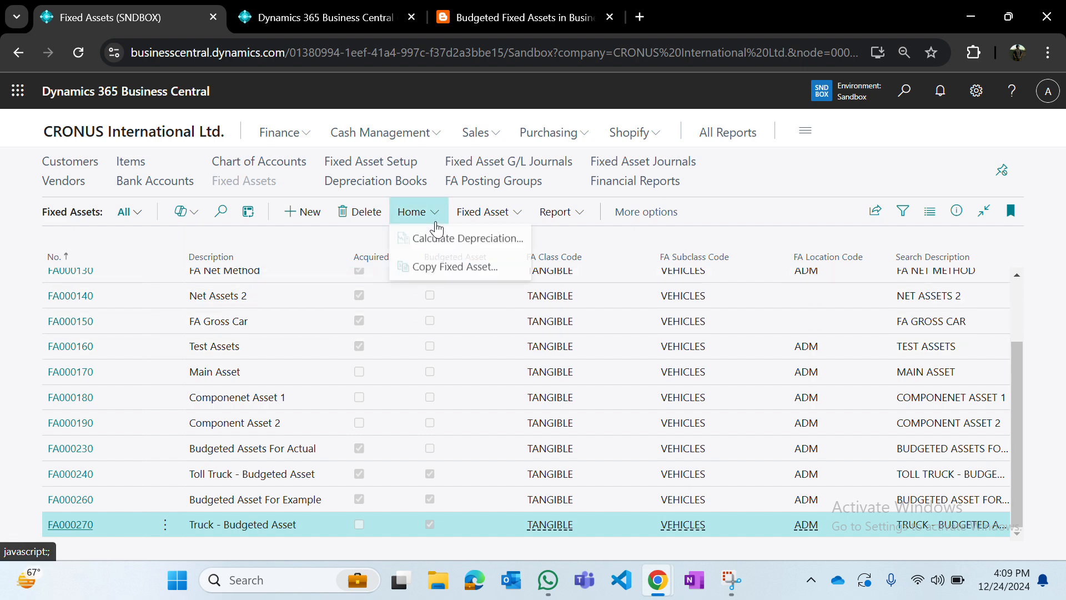
{"action": "left_click", "coordinate": [445, 245]}
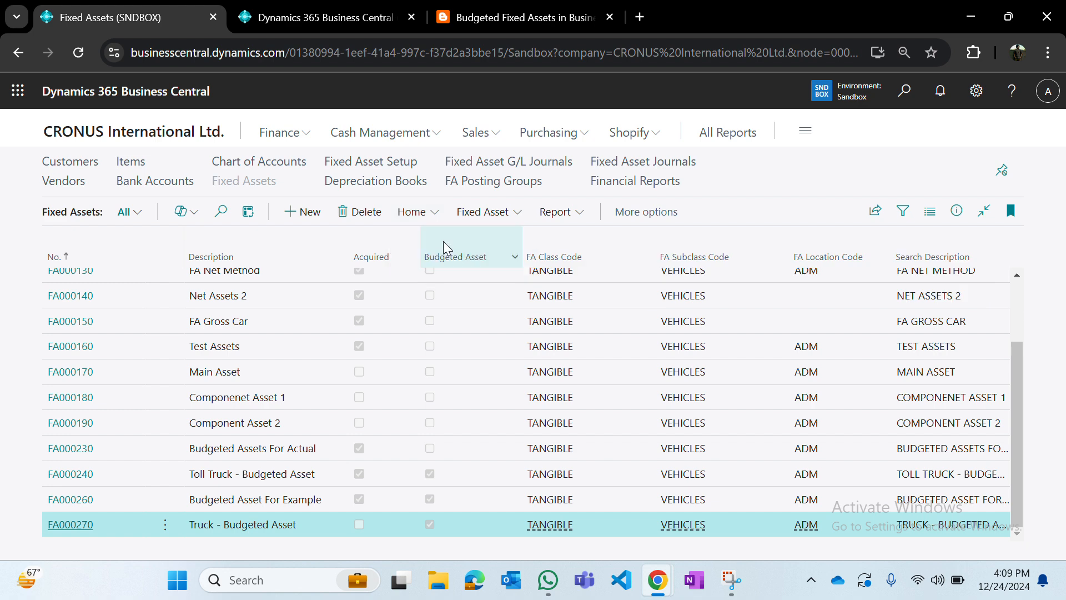
{"action": "left_click", "coordinate": [618, 341]}
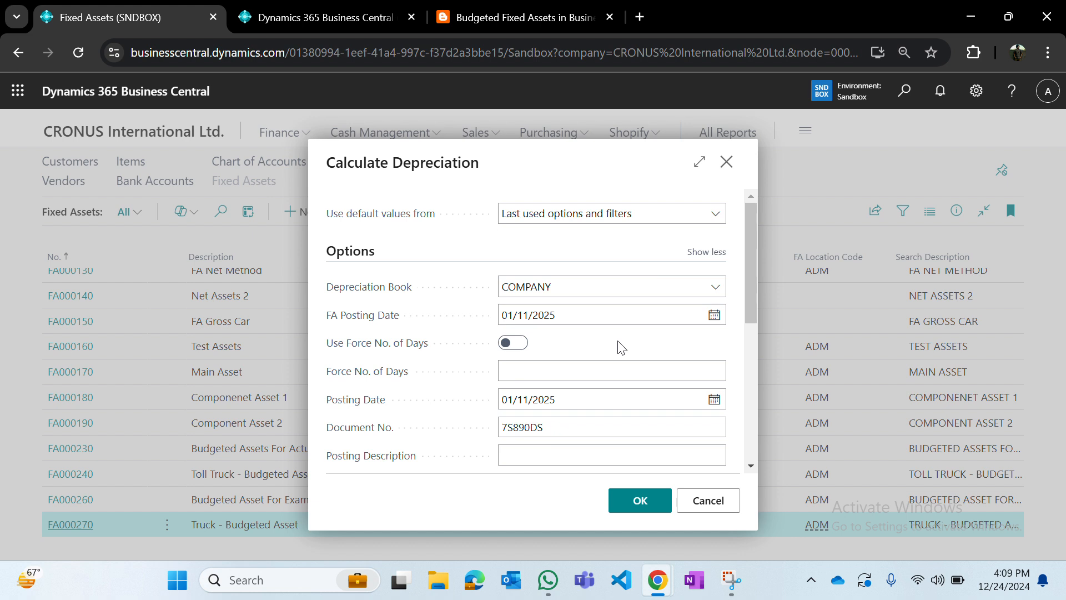
{"action": "left_click", "coordinate": [624, 321]}
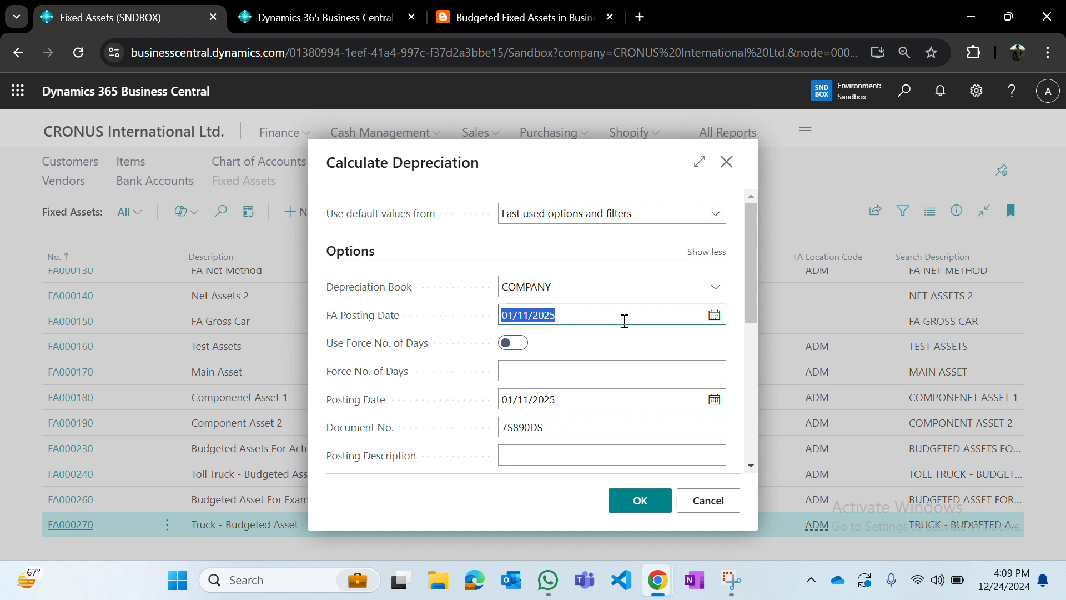
{"action": "type", "text": "31/10/"}
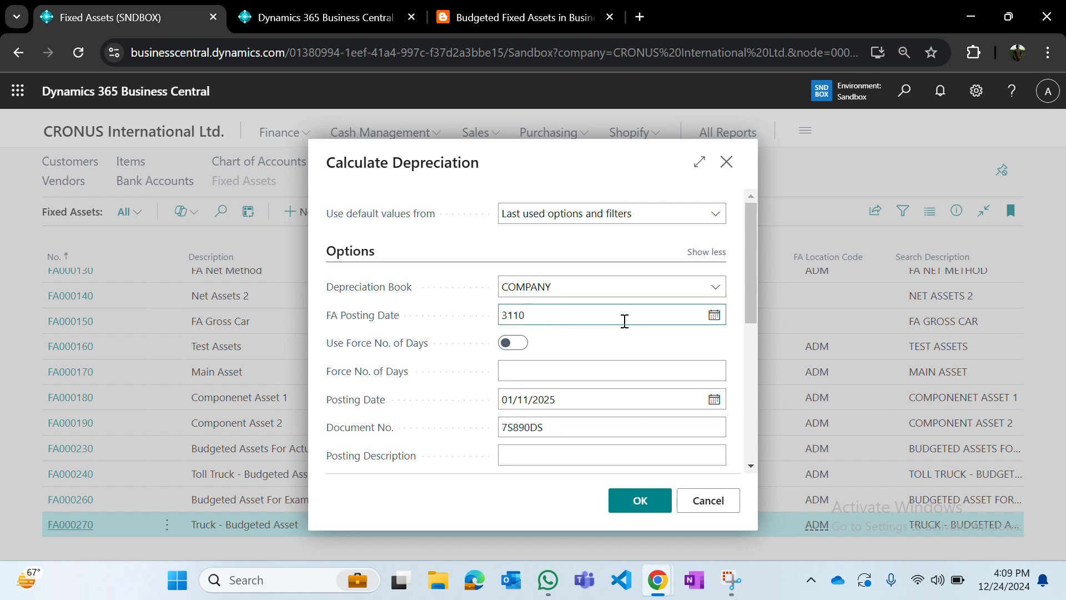
{"action": "type", "text": "2024"}
{"action": "key", "text": "Tab"}
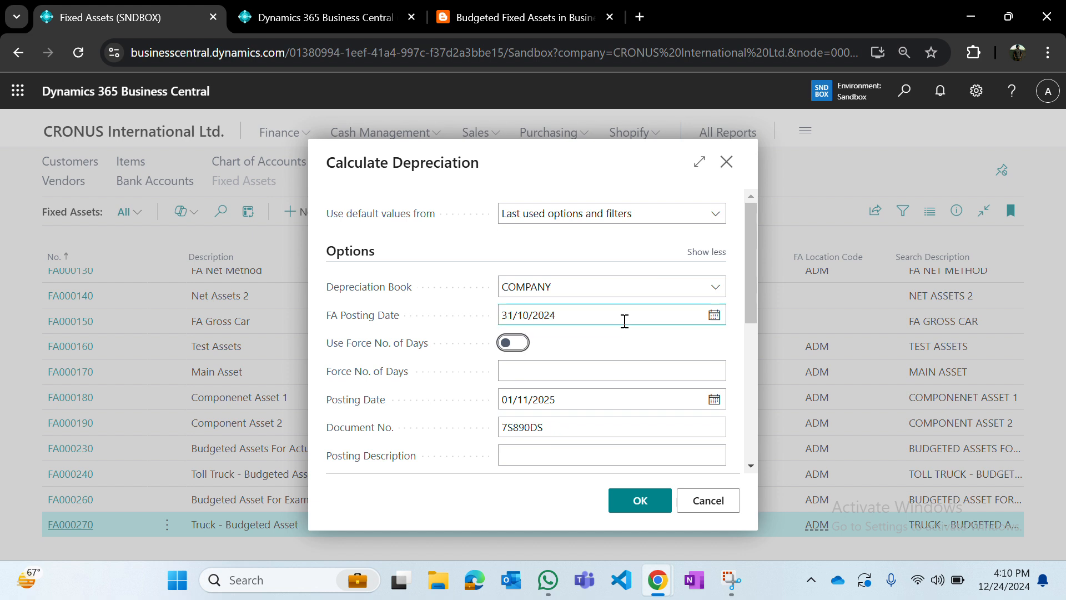
{"action": "key", "text": "Tab"}
{"action": "key", "text": "Tab"}
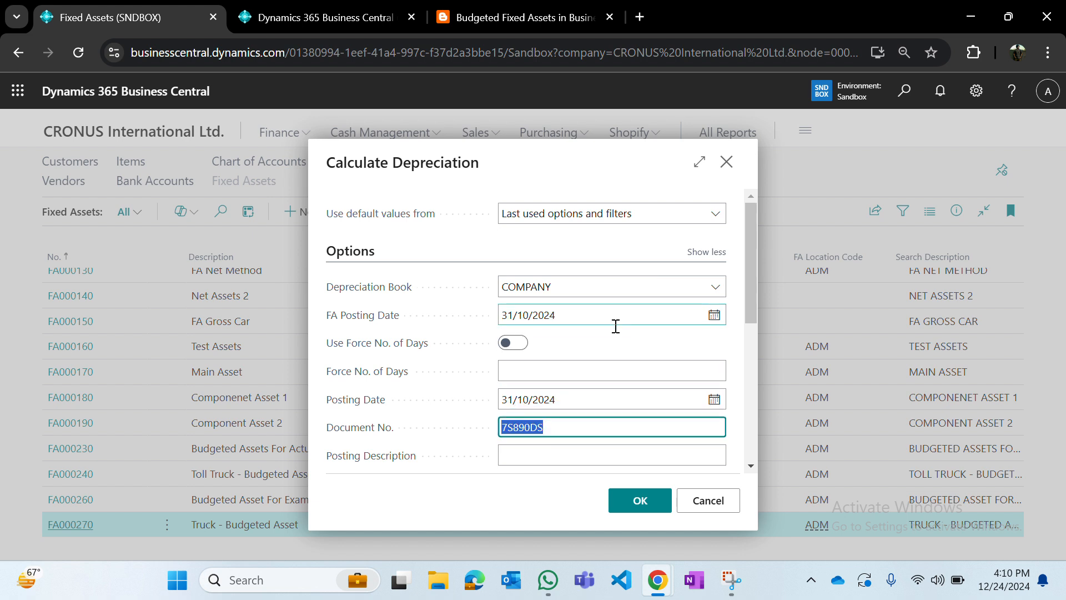
Step: Review the depreciation options and set the Budgeted Asset filter to Yes
{"action": "scroll", "coordinate": [606, 345], "scroll_direction": "down", "scroll_amount": 1}
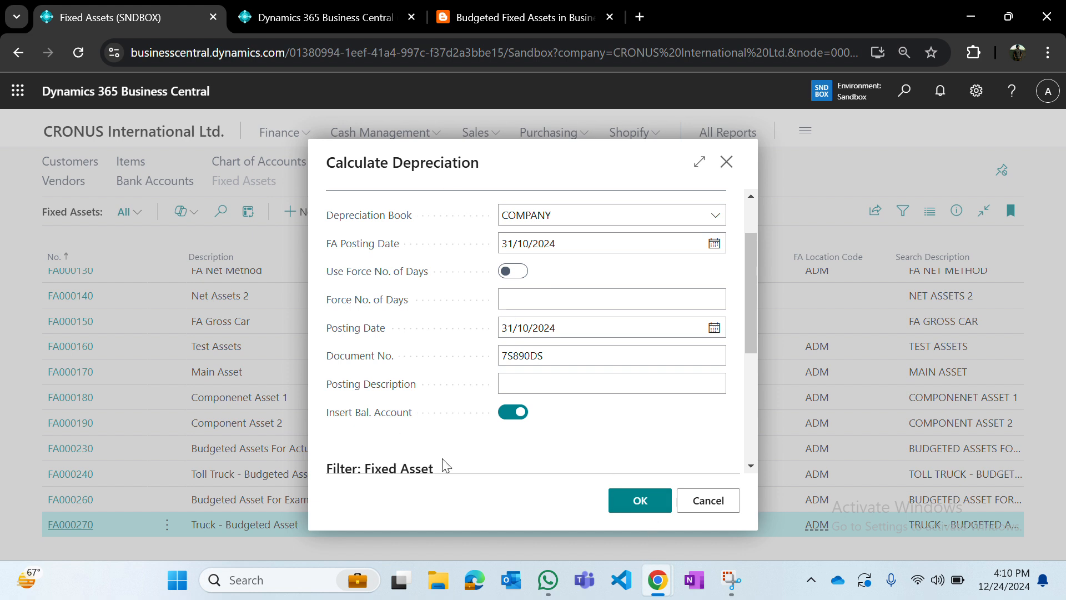
{"action": "scroll", "coordinate": [418, 282], "scroll_direction": "up", "scroll_amount": 2}
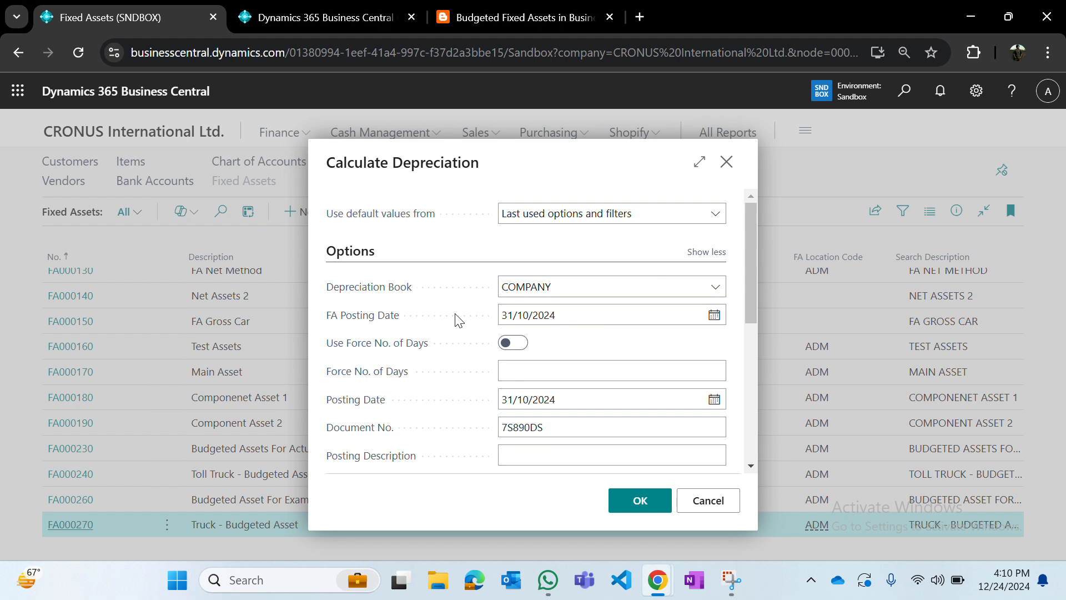
{"action": "scroll", "coordinate": [455, 321], "scroll_direction": "down", "scroll_amount": 2}
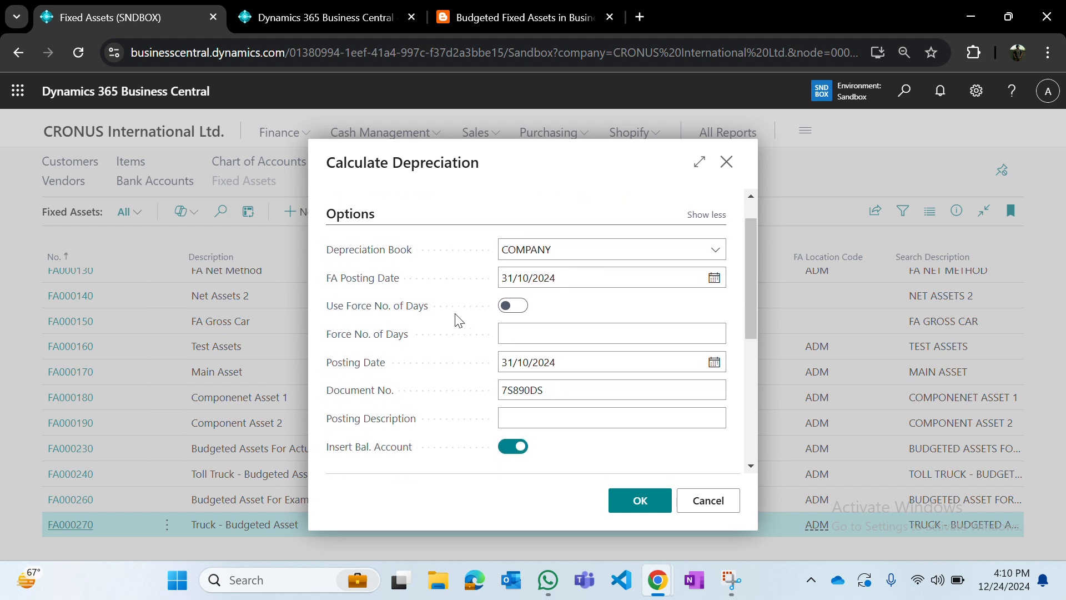
{"action": "scroll", "coordinate": [456, 321], "scroll_direction": "down", "scroll_amount": 3}
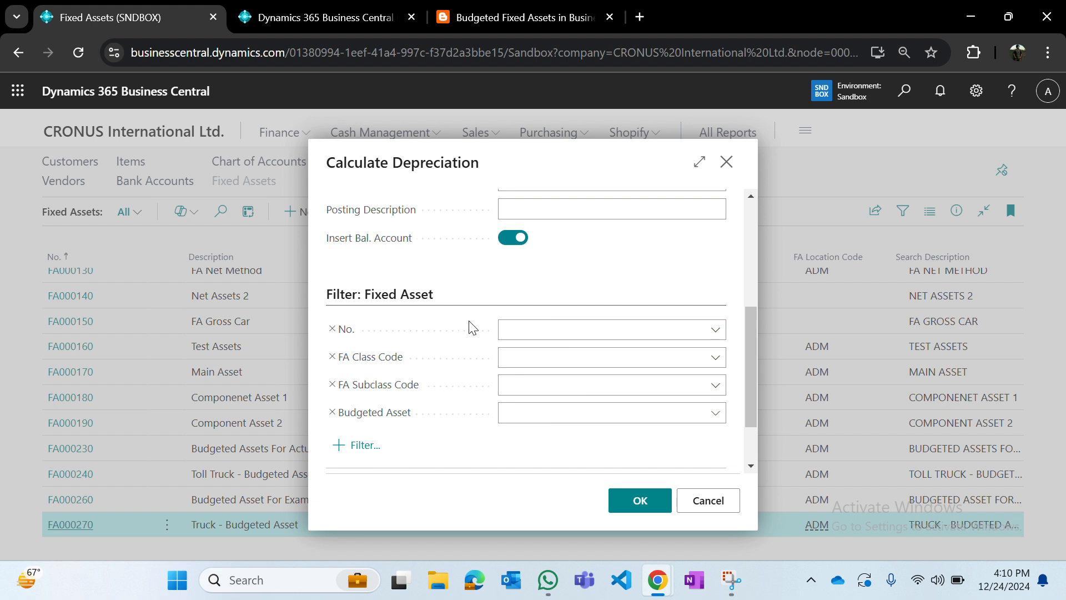
{"action": "left_click", "coordinate": [566, 417]}
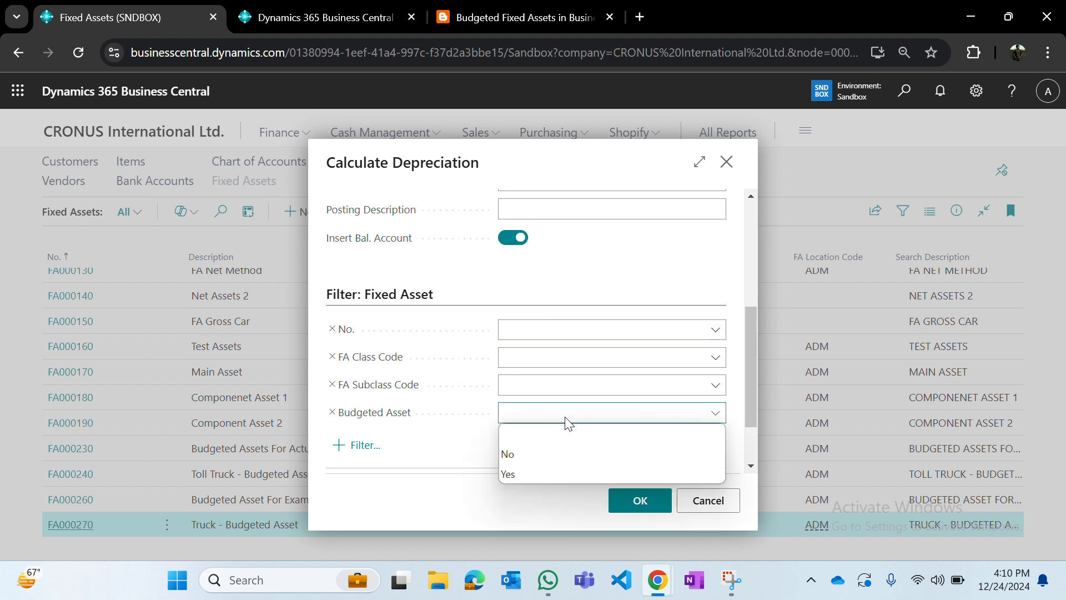
{"action": "left_click", "coordinate": [547, 479]}
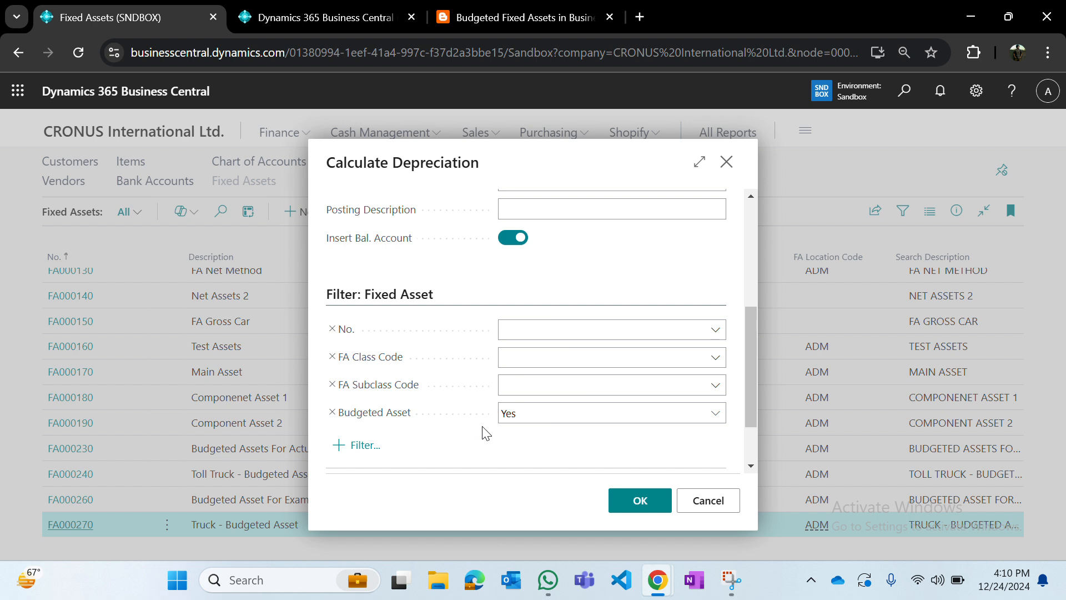
Step: Run the depreciation calculation for the COMPANY book with these filters and open the resulting Fixed Asset Journal
{"action": "left_click", "coordinate": [532, 416]}
{"action": "left_click", "coordinate": [531, 434]}
{"action": "scroll", "coordinate": [483, 341], "scroll_direction": "up", "scroll_amount": 5}
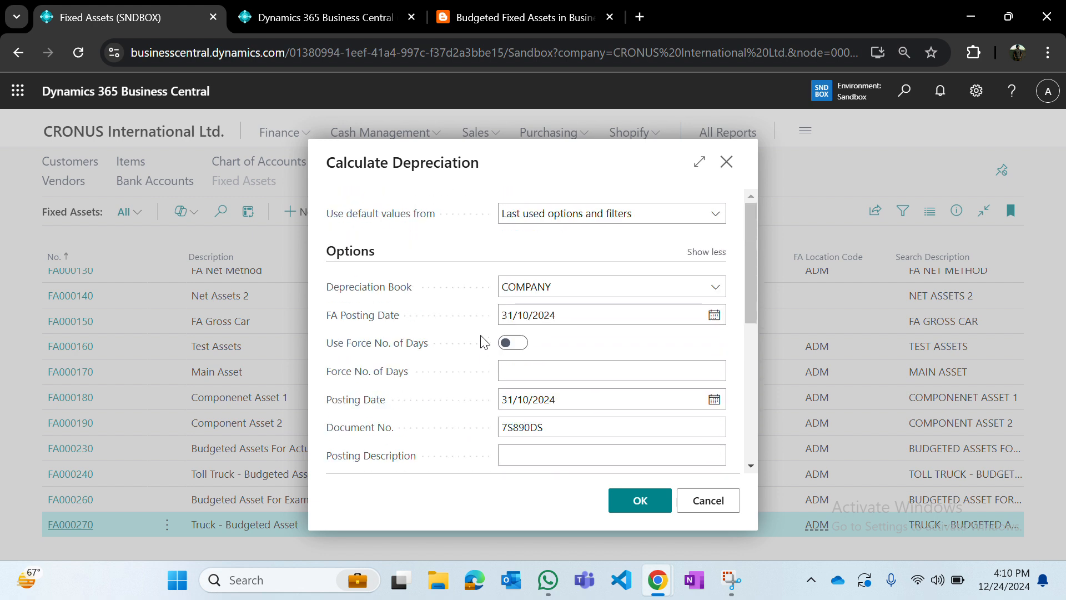
{"action": "left_click", "coordinate": [658, 501]}
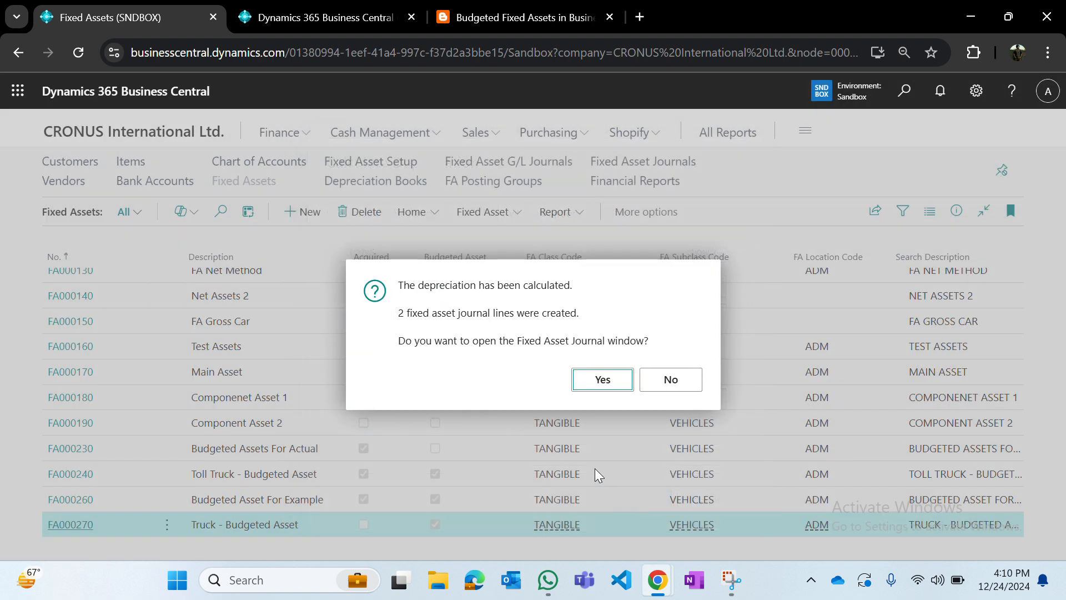
{"action": "left_click_drag", "start_coordinate": [396, 311], "coordinate": [579, 321]}
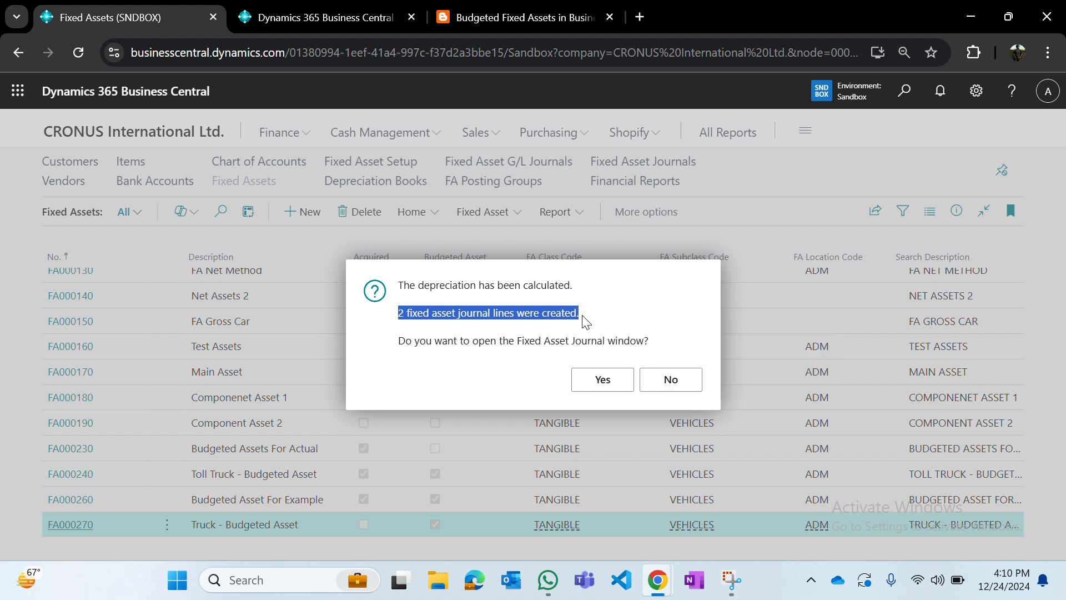
{"action": "left_click", "coordinate": [583, 321]}
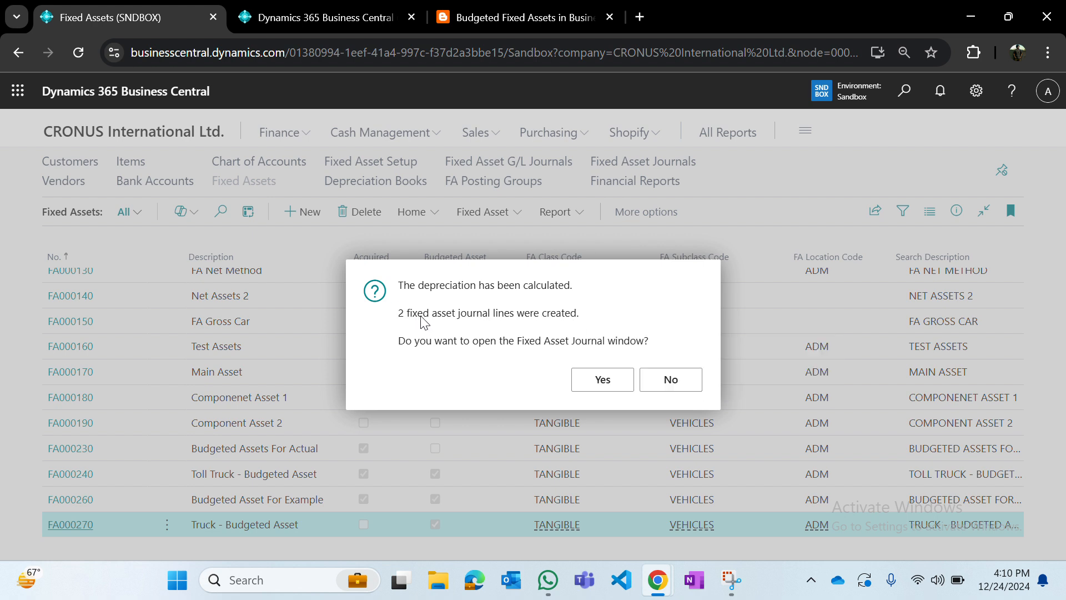
{"action": "left_click", "coordinate": [591, 389]}
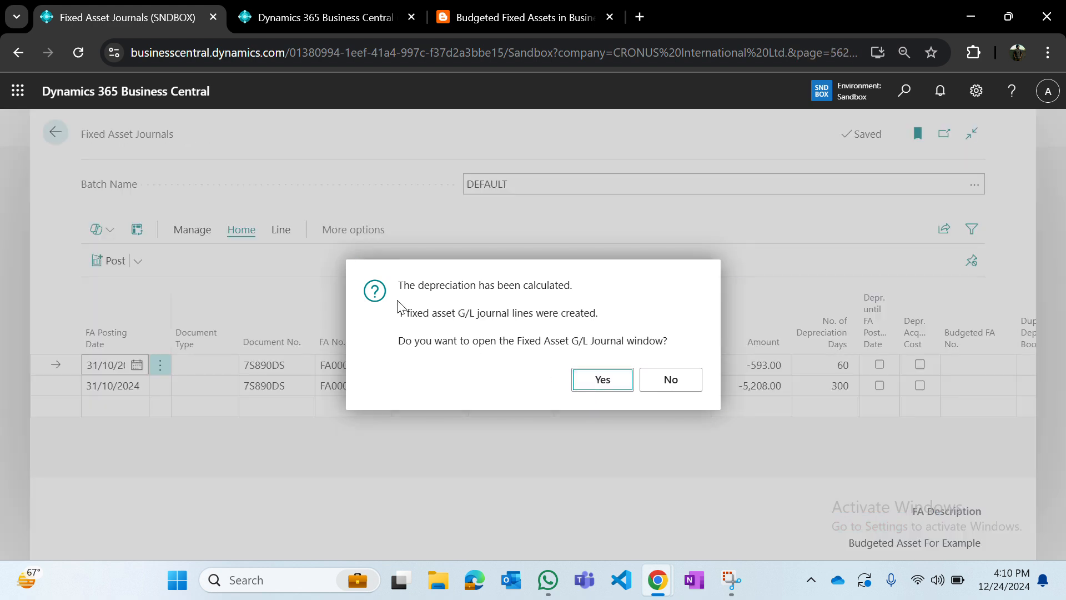
Step: Open the Fixed Asset G/L Journal offered after the calculation and delete all lines in its DEFAULT batch
{"action": "left_click_drag", "start_coordinate": [404, 314], "coordinate": [511, 313]}
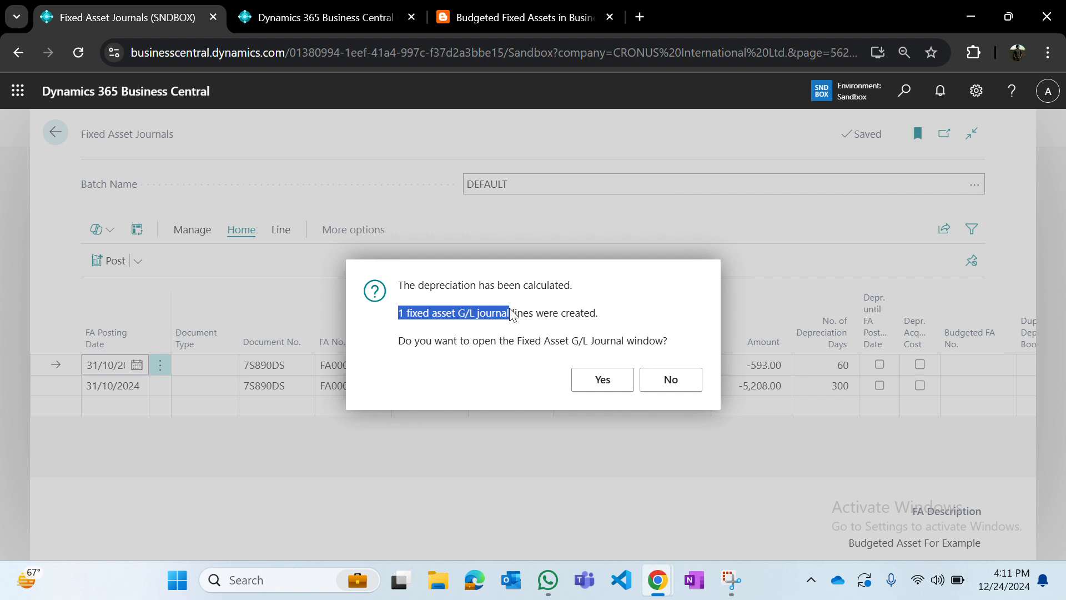
{"action": "left_click", "coordinate": [511, 311]}
{"action": "left_click", "coordinate": [607, 381]}
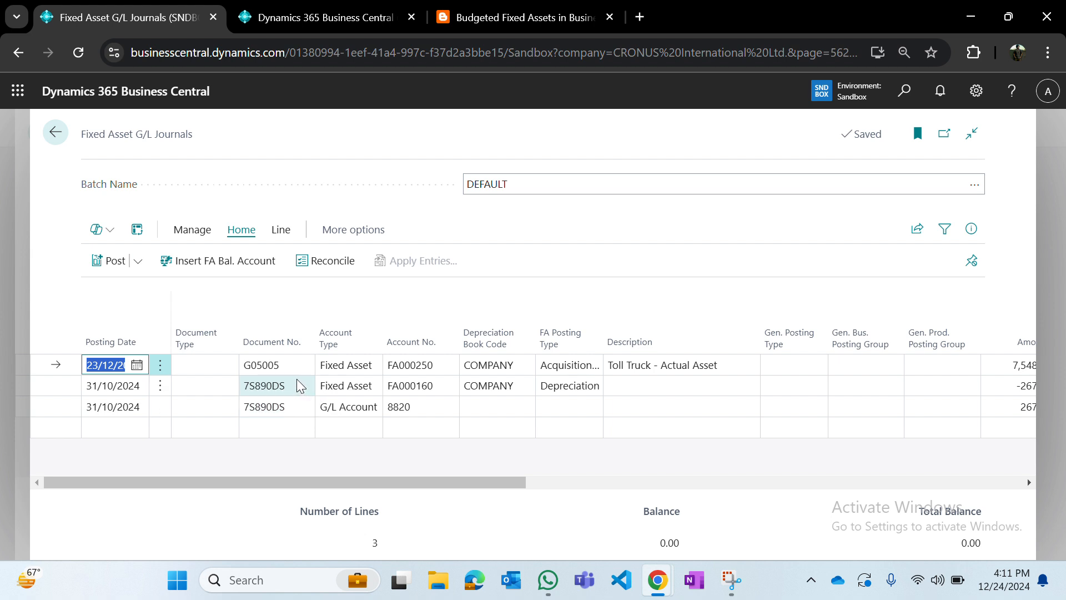
{"action": "key", "text": "ctrl+a"}
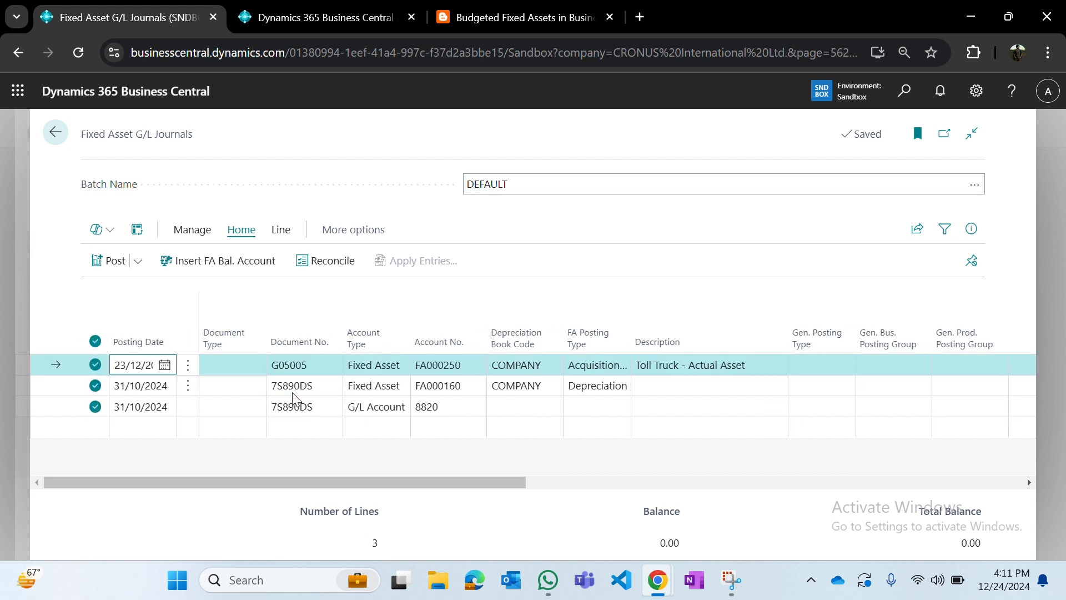
{"action": "left_click", "coordinate": [204, 232]}
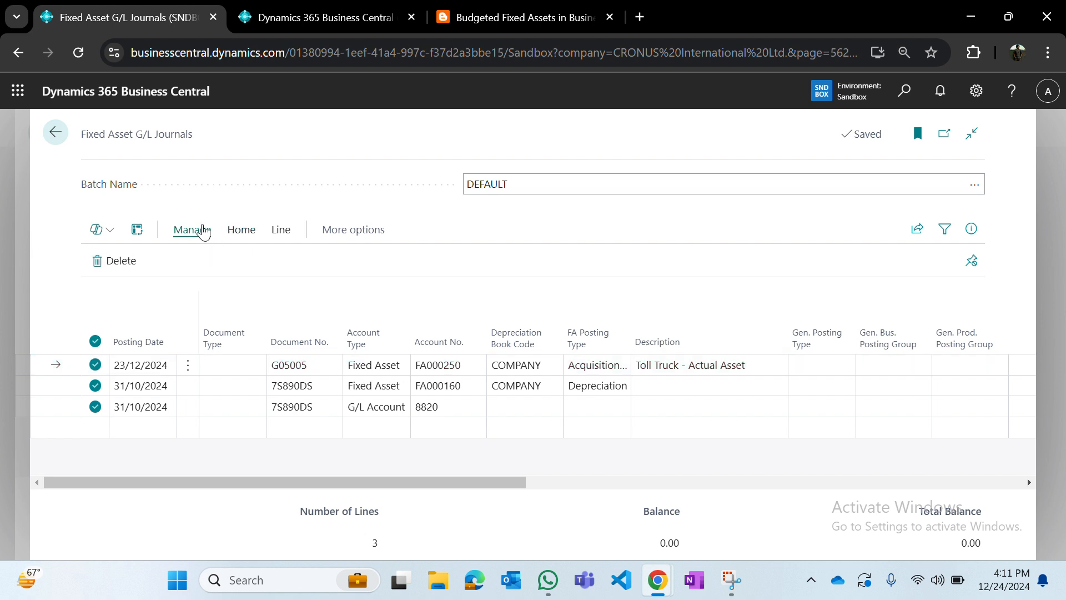
{"action": "left_click", "coordinate": [106, 269]}
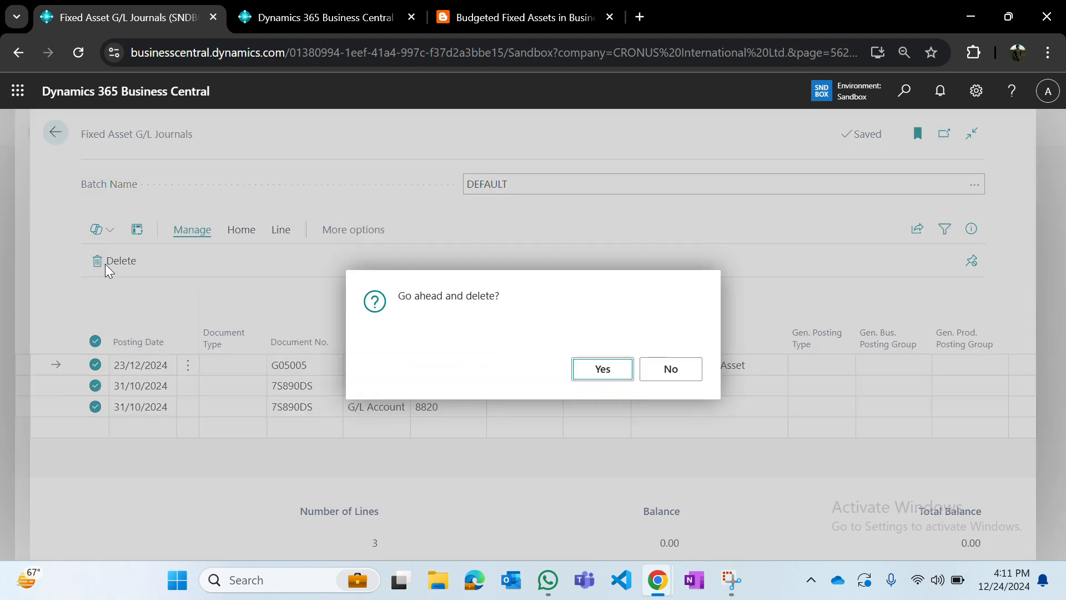
{"action": "key", "text": "Return"}
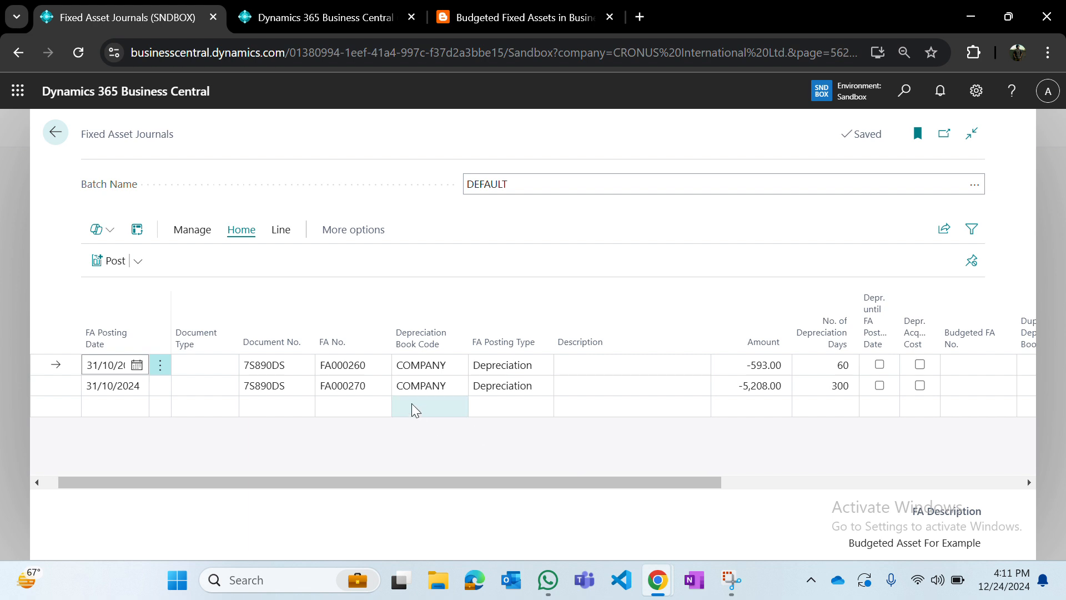
Step: Delete the FA000260 depreciation line from the Fixed Asset Journal
{"action": "left_click", "coordinate": [365, 388]}
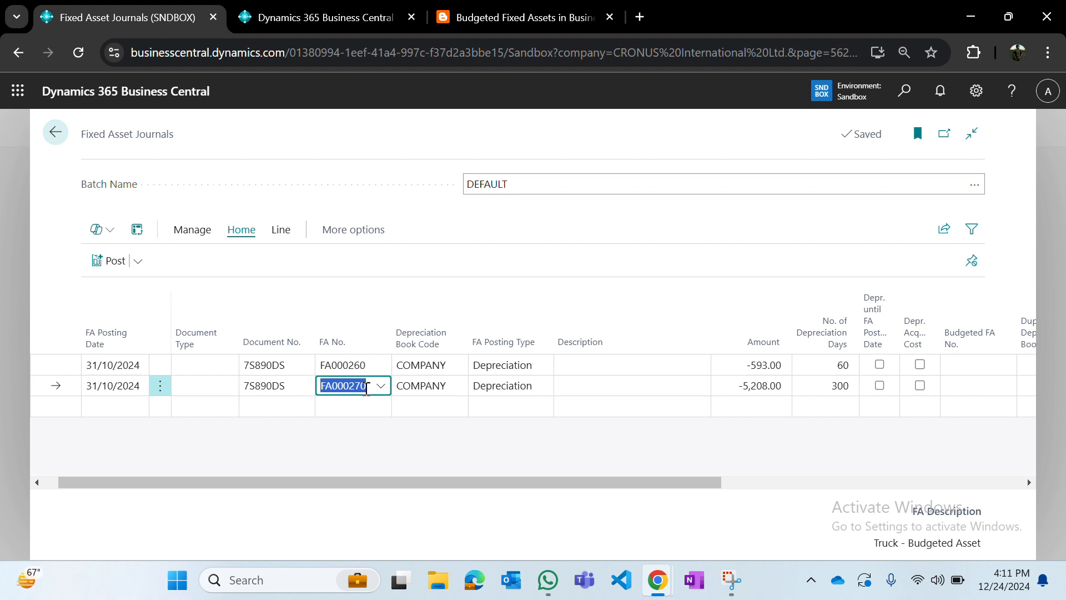
{"action": "key", "text": "Up"}
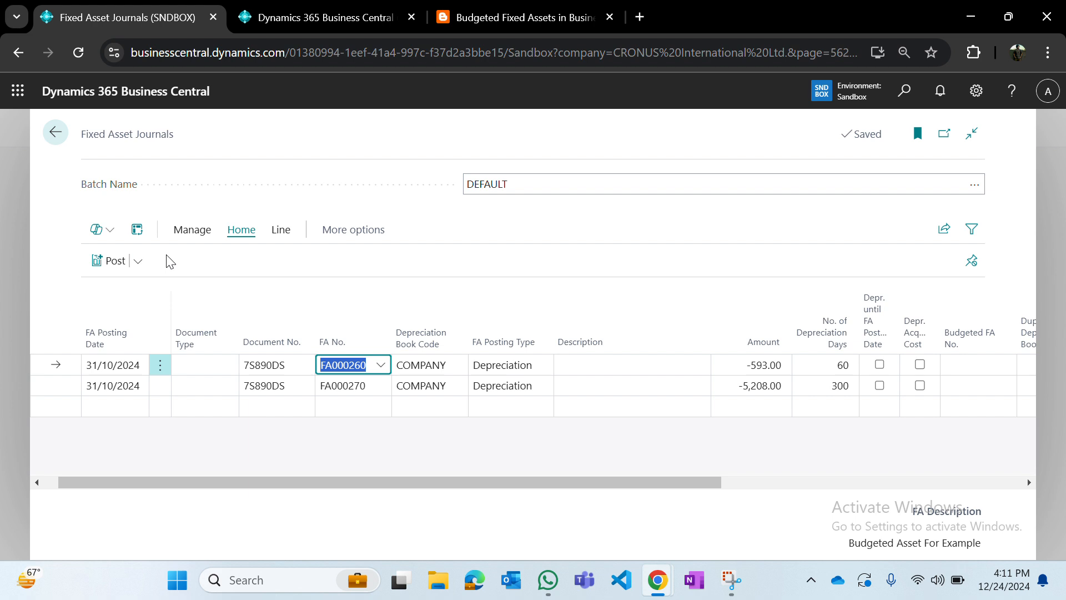
{"action": "left_click", "coordinate": [194, 232]}
{"action": "left_click", "coordinate": [129, 269]}
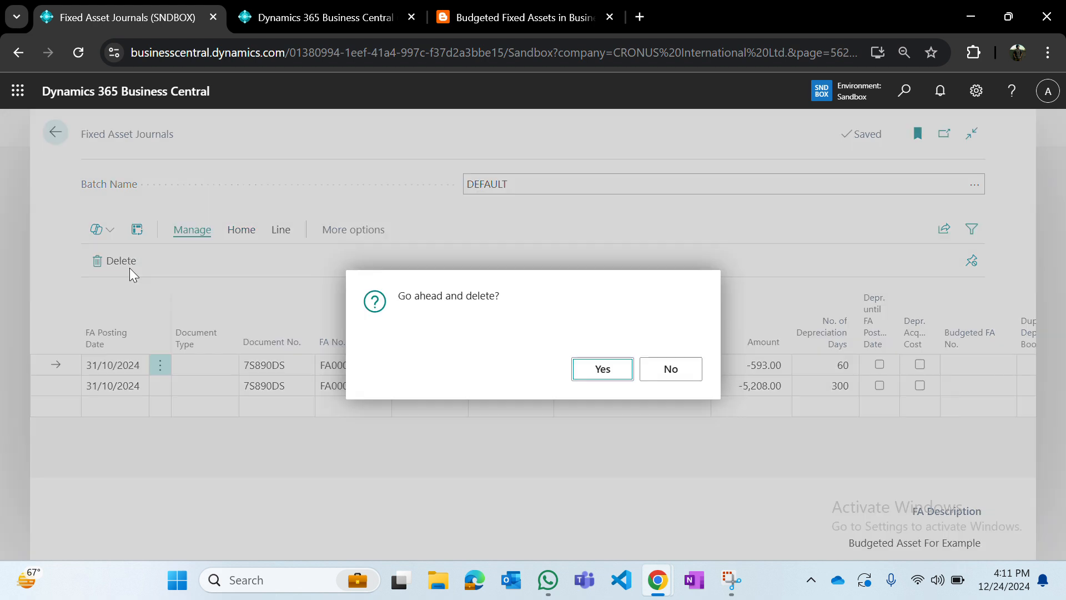
{"action": "key", "text": "Return"}
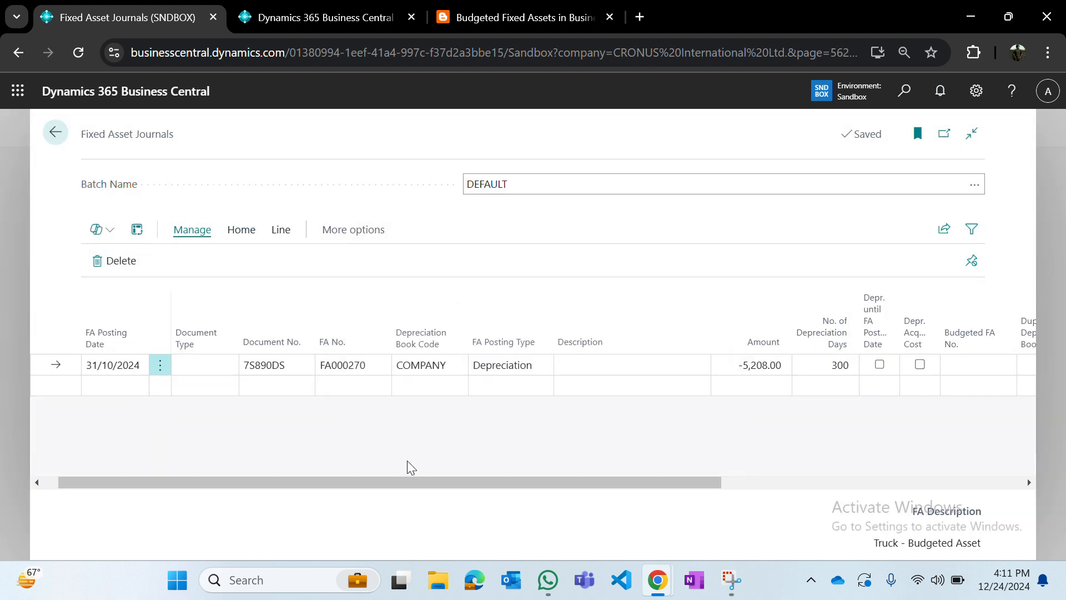
Step: Enter the description "Depreciation of Jan to Oct for Truck" on the FA000270 depreciation line
{"action": "scroll", "coordinate": [413, 458], "scroll_direction": "right", "scroll_amount": 3}
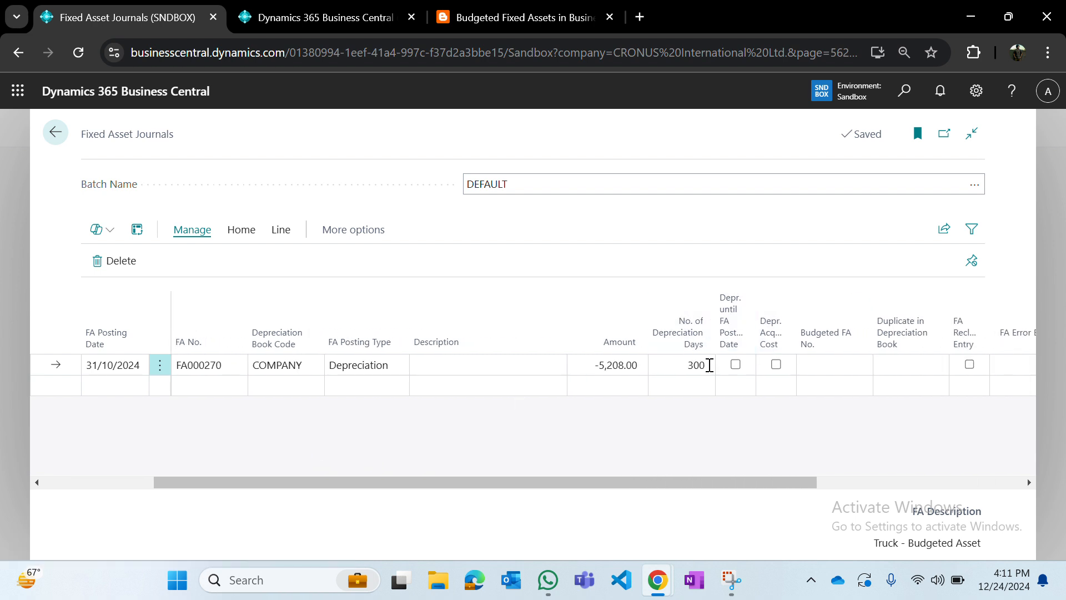
{"action": "scroll", "coordinate": [685, 414], "scroll_direction": "left", "scroll_amount": 5}
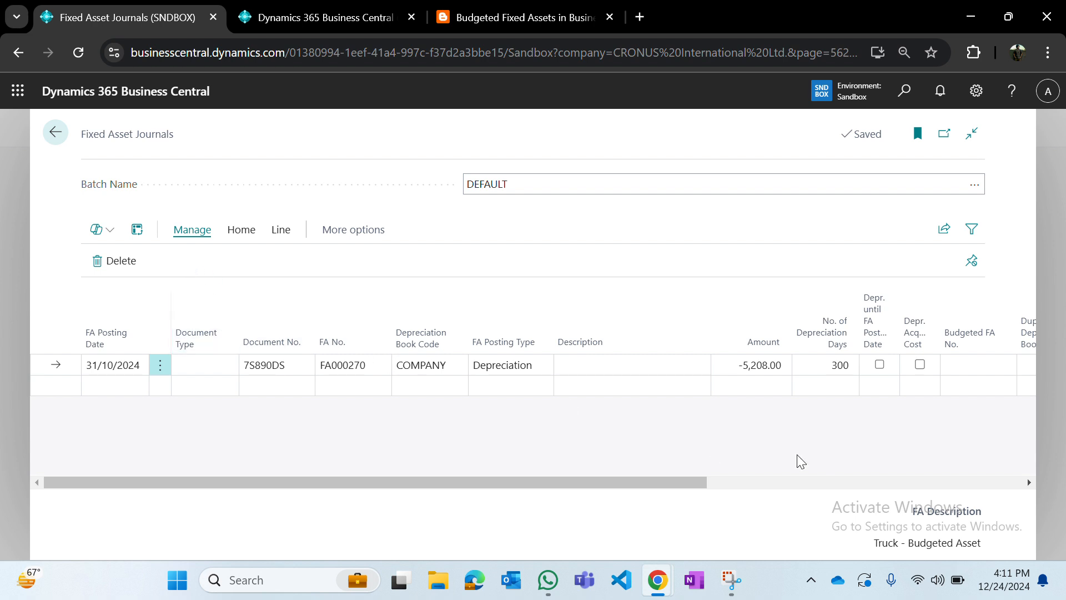
{"action": "left_click", "coordinate": [662, 361]}
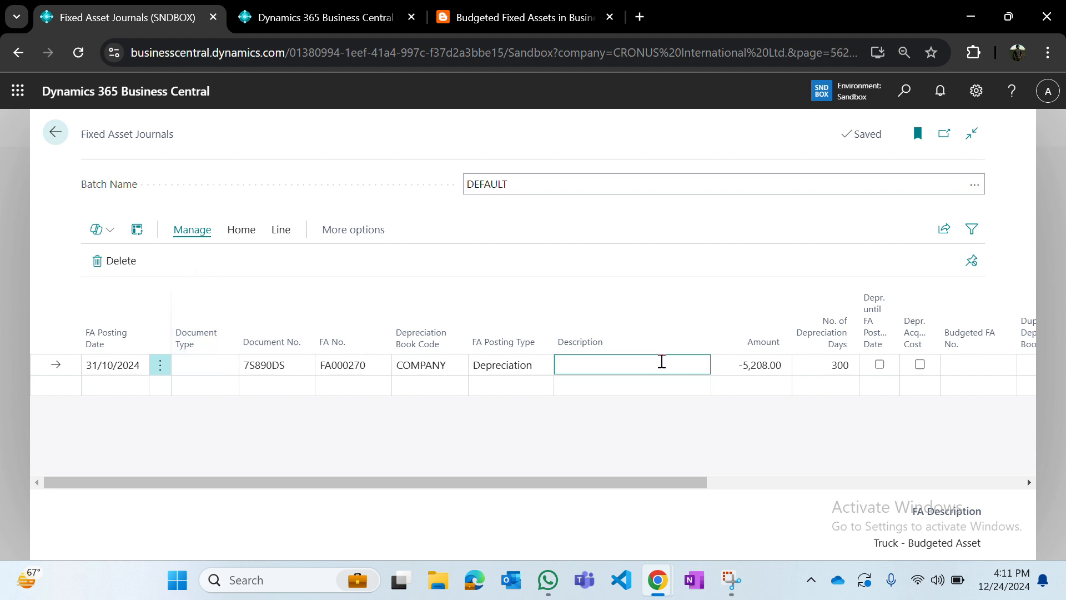
{"action": "type", "text": "Depreciation of Jan to Oct for Truck"}
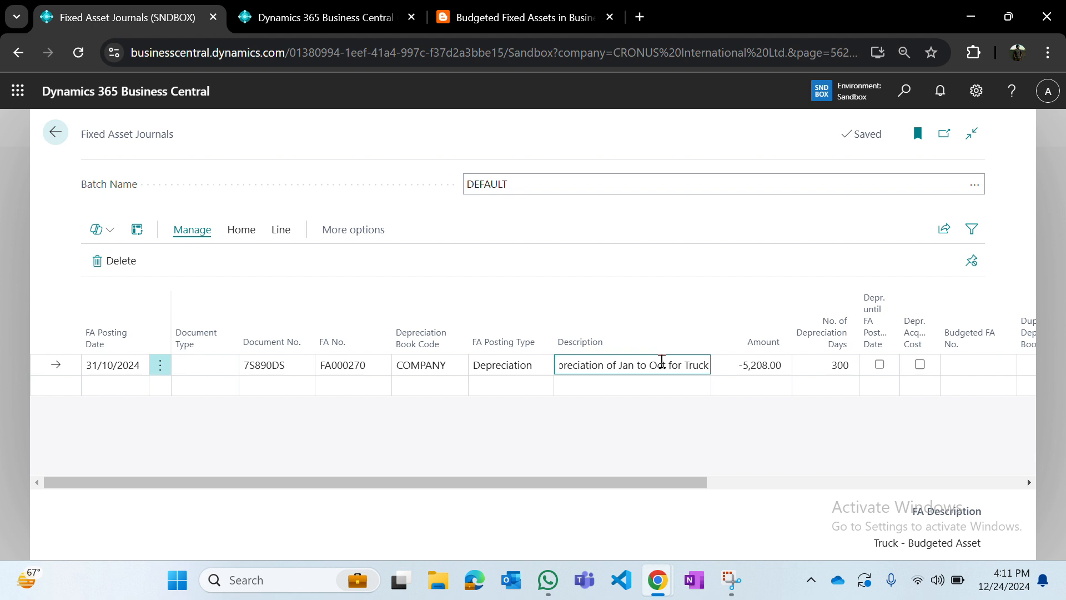
{"action": "key", "text": "Tab"}
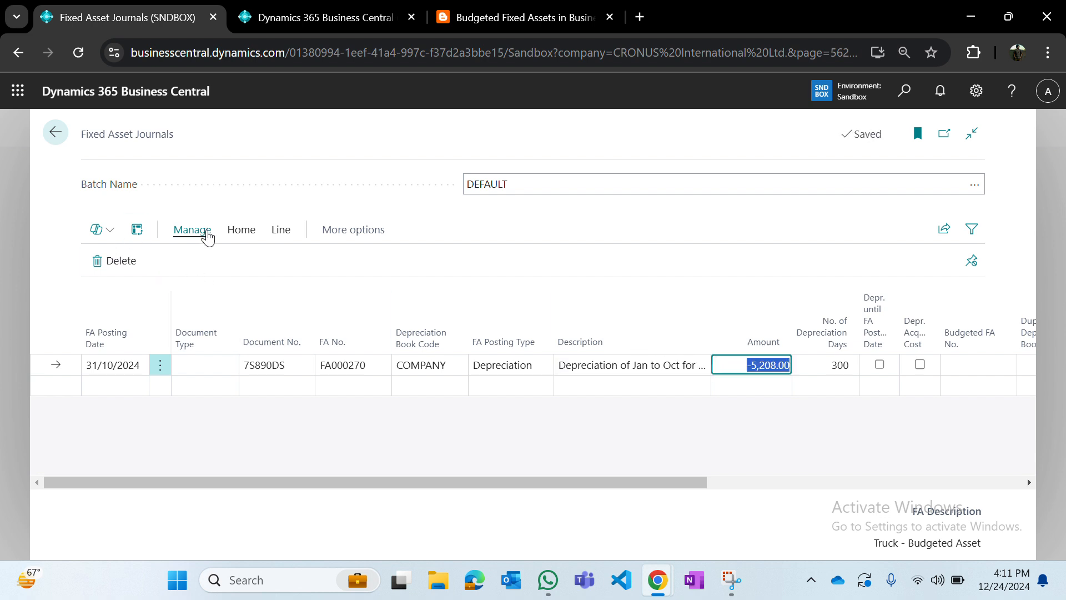
Step: Post the truck's depreciation line from the Fixed Asset Journal
{"action": "left_click", "coordinate": [235, 238]}
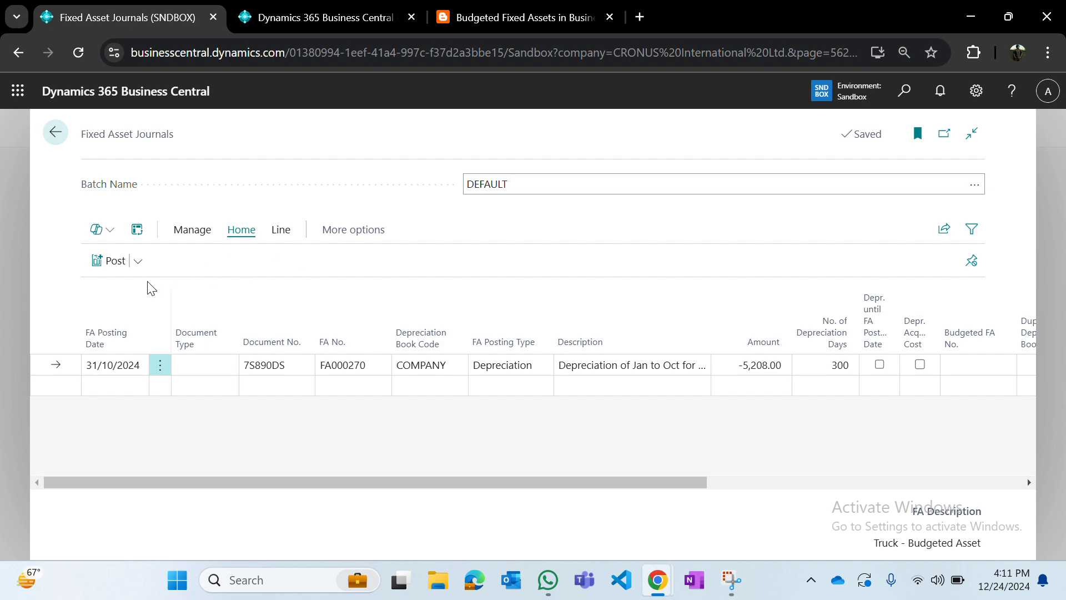
{"action": "left_click", "coordinate": [115, 266]}
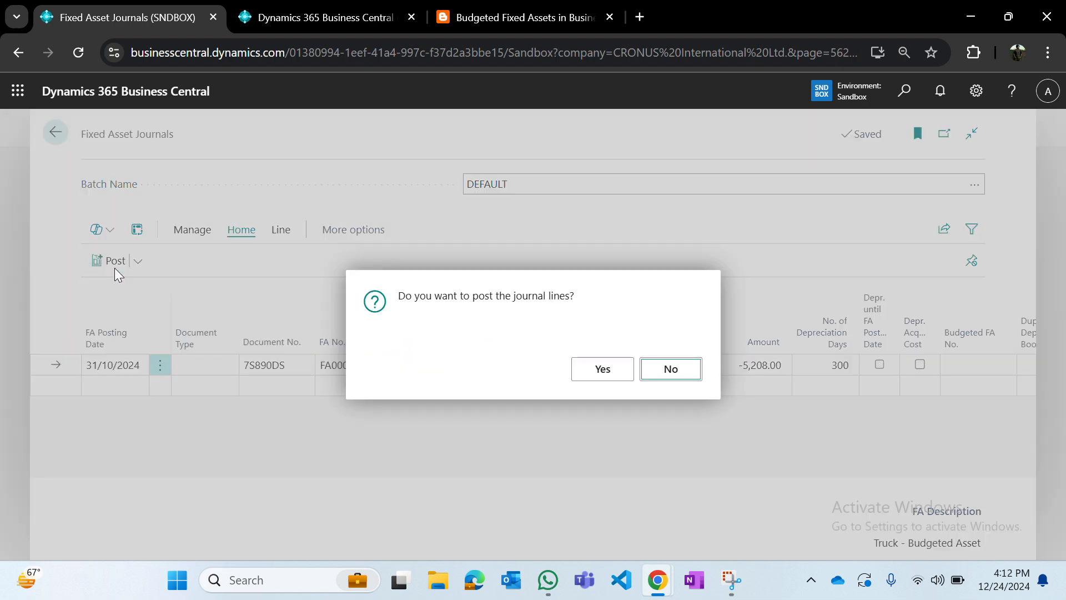
{"action": "key", "text": "Left"}
{"action": "key", "text": "Return"}
{"action": "key", "text": "Return"}
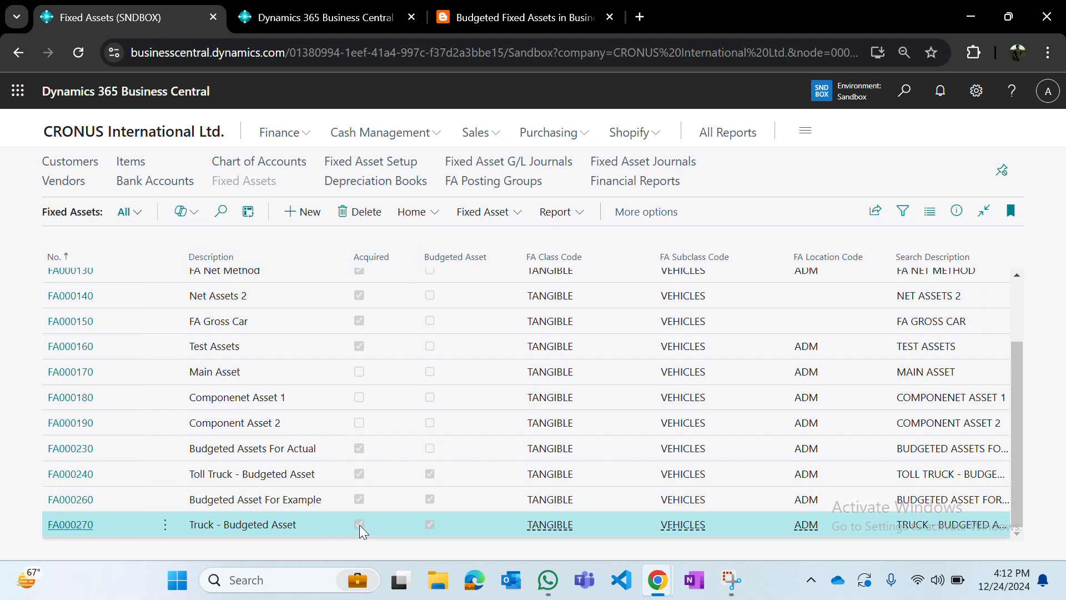
Step: Open the FA000270 truck card, inspect the ledger entries behind its book value, and return to the card
{"action": "left_click", "coordinate": [71, 527]}
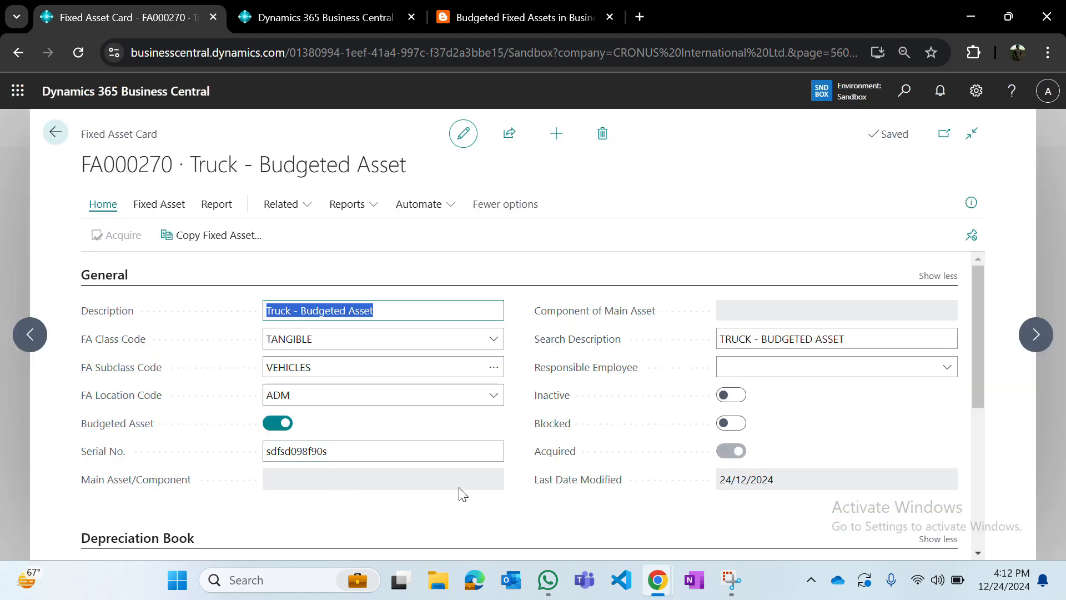
{"action": "left_click", "coordinate": [525, 476]}
{"action": "scroll", "coordinate": [526, 477], "scroll_direction": "down", "scroll_amount": 5}
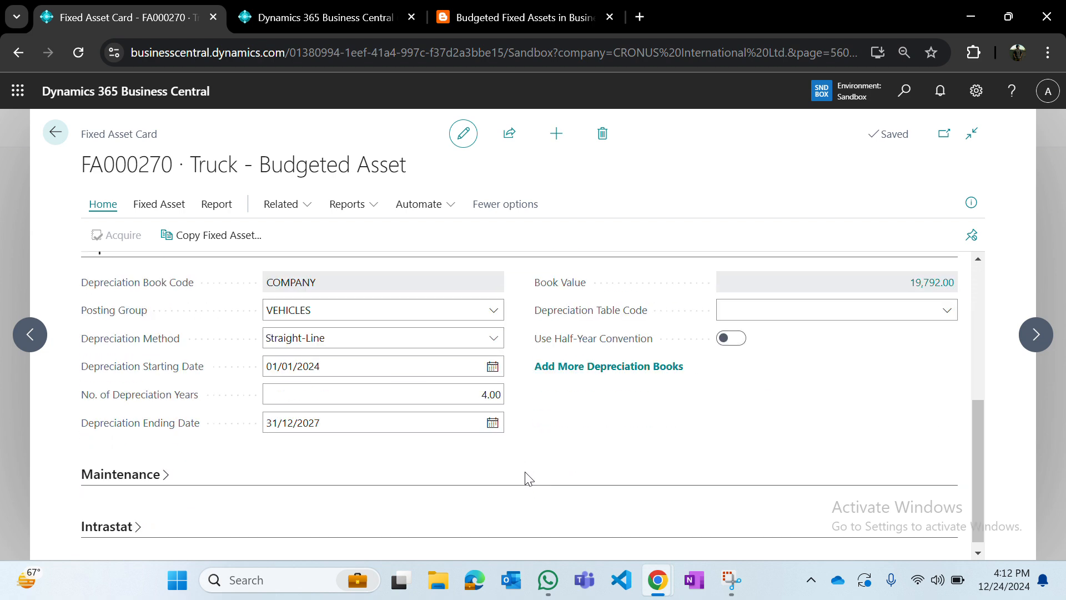
{"action": "left_click", "coordinate": [952, 289]}
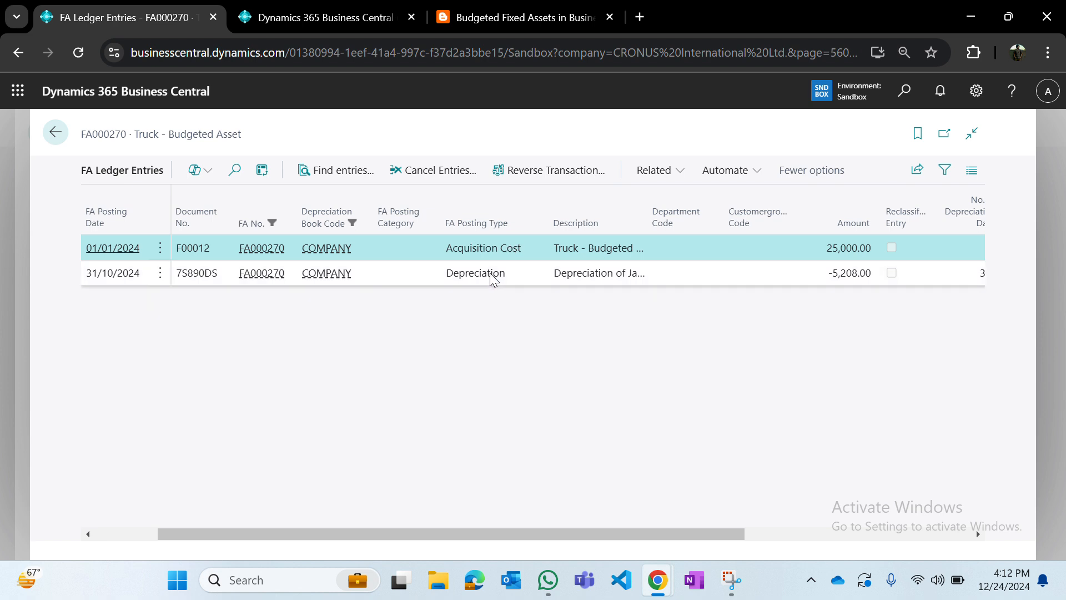
{"action": "key", "text": "Escape"}
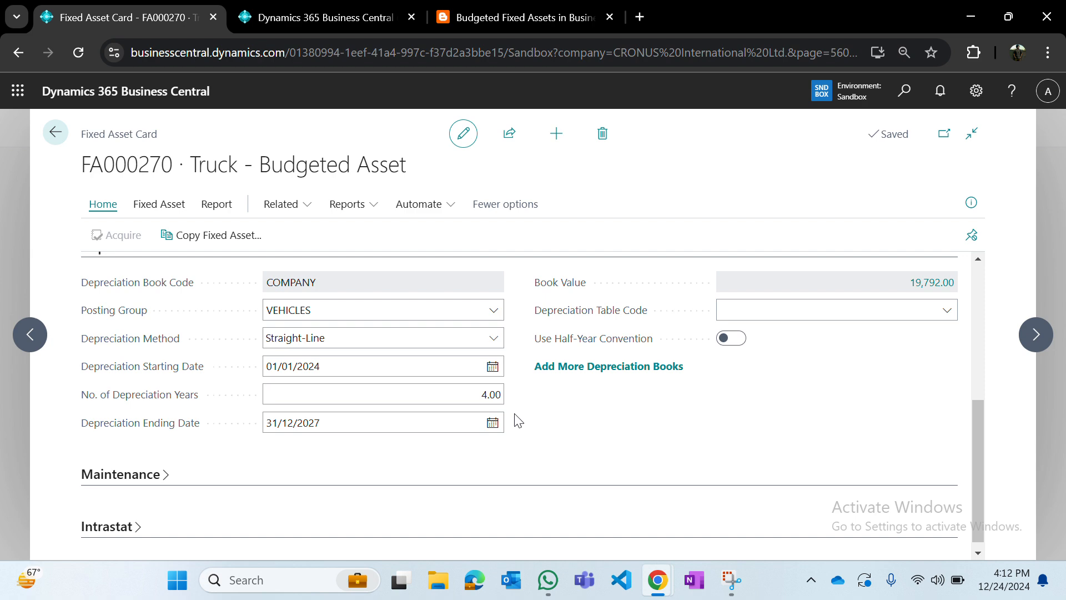
Step: Switch to the budgeted fixed assets blog article and review its explanation of the Budgeted Asset field
{"action": "key", "text": "ctrl+Tab"}
{"action": "key", "text": "ctrl+Tab"}
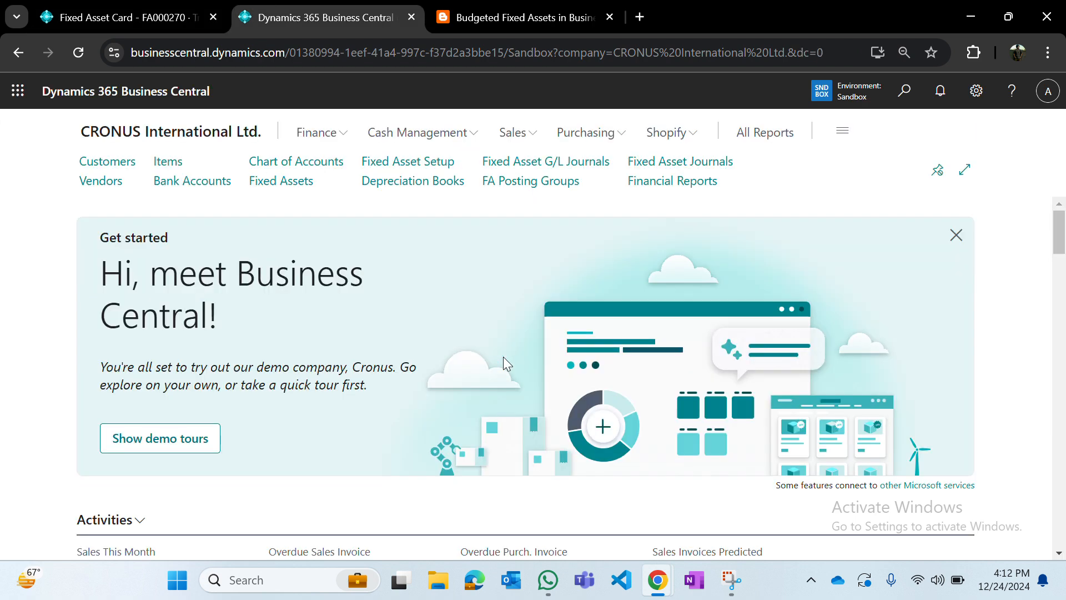
{"action": "scroll", "coordinate": [489, 239], "scroll_direction": "down", "scroll_amount": 2}
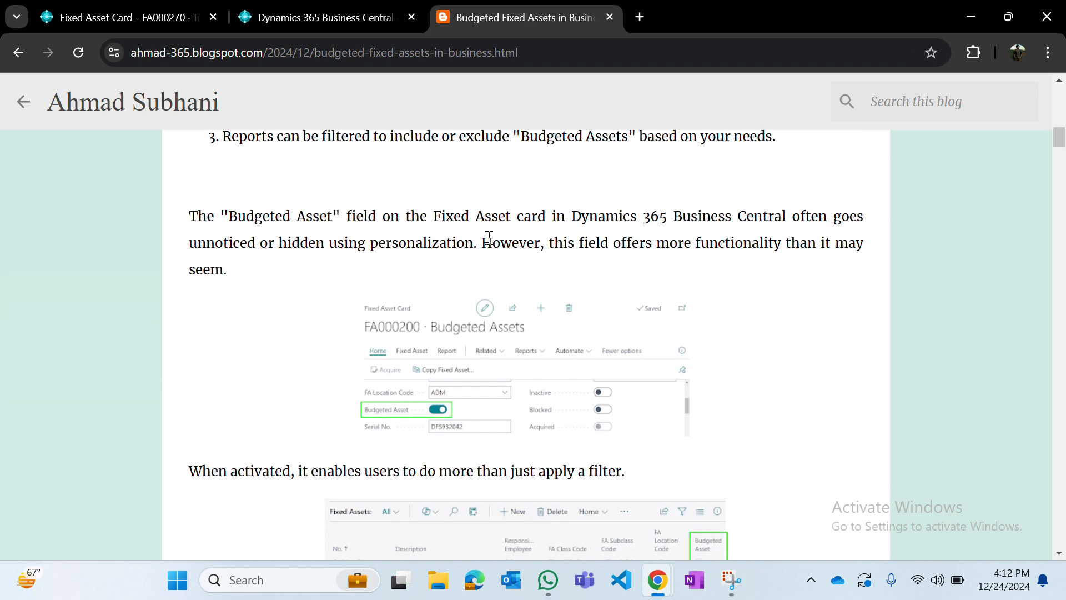
{"action": "scroll", "coordinate": [489, 239], "scroll_direction": "down", "scroll_amount": 1}
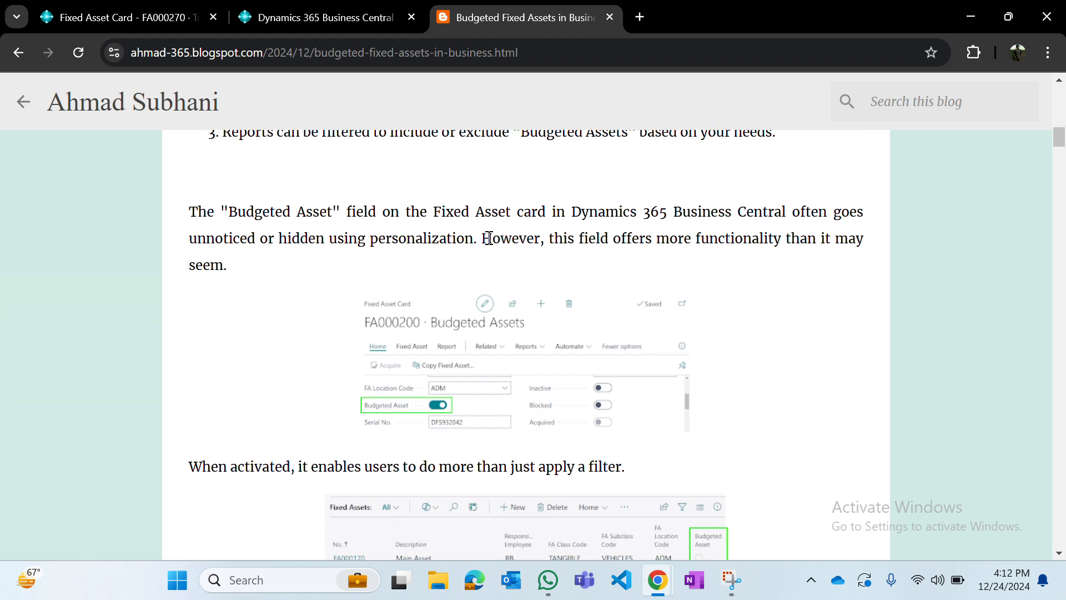
{"action": "scroll", "coordinate": [488, 238], "scroll_direction": "up", "scroll_amount": 1}
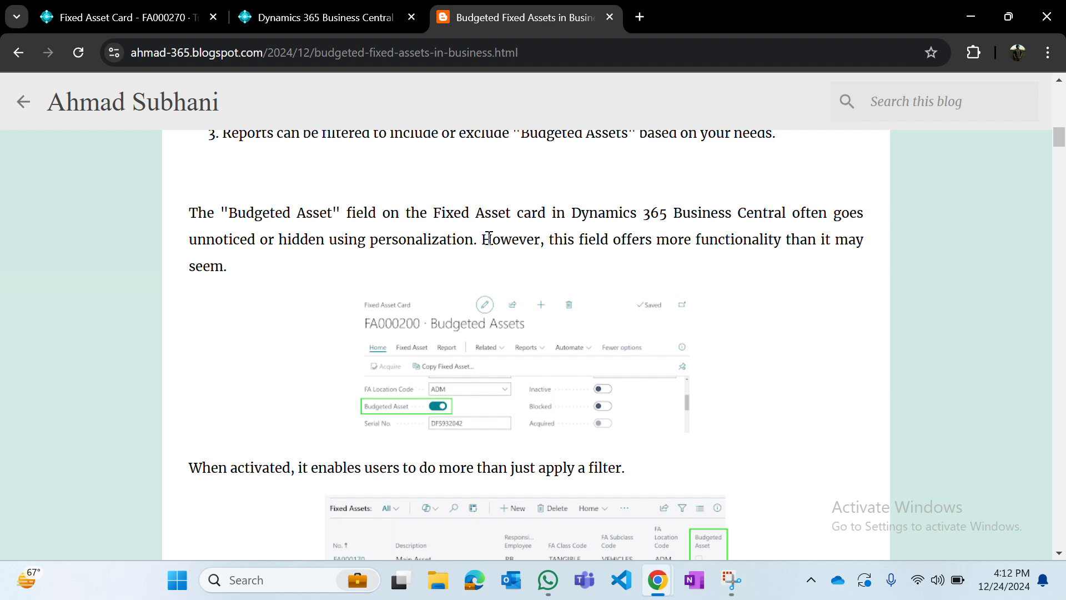
Step: Switch back to Business Central's home page, open Fixed Asset G/L Journals, and set the new line's account type to Fixed Asset
{"action": "key", "text": "ctrl+Tab"}
{"action": "key", "text": "ctrl+Tab"}
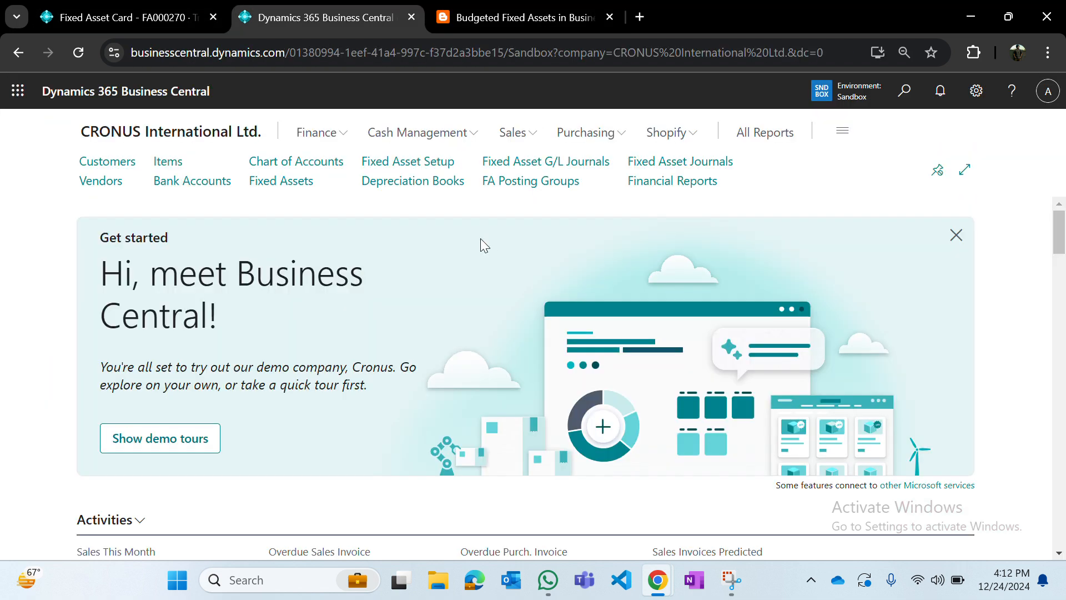
{"action": "left_click", "coordinate": [595, 163]}
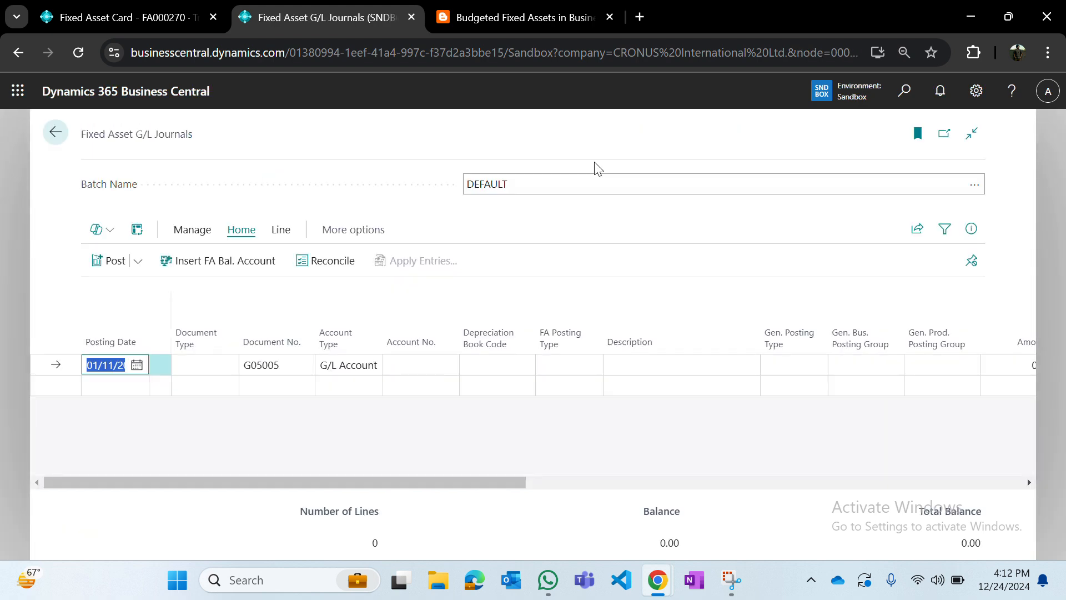
{"action": "key", "text": "Tab"}
{"action": "key", "text": "Tab"}
{"action": "key", "text": "Tab"}
{"action": "key", "text": "Tab"}
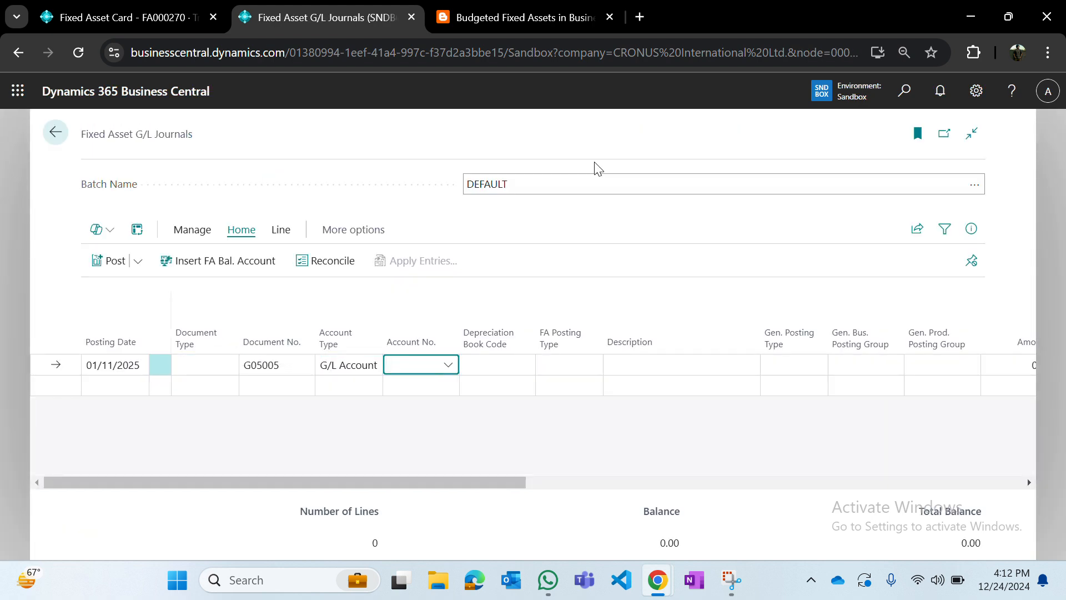
{"action": "key", "text": "shift+Tab"}
{"action": "type", "text": "f"}
{"action": "key", "text": "Tab"}
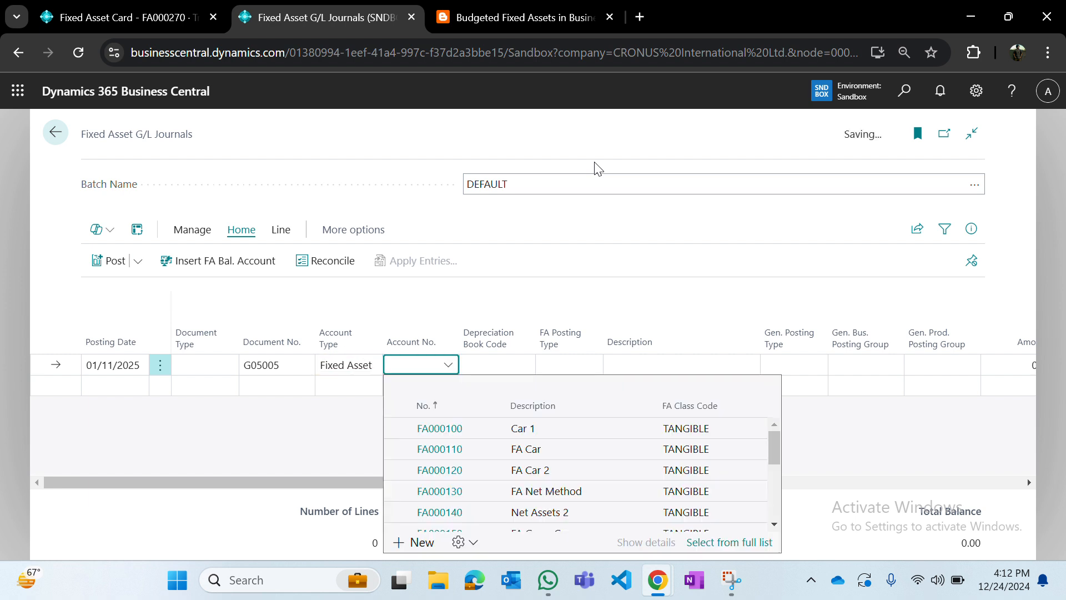
Step: Try to set the journal line's account number to the budgeted truck asset FA000270 and review the field's validation details
{"action": "scroll", "coordinate": [542, 502], "scroll_direction": "down", "scroll_amount": 3}
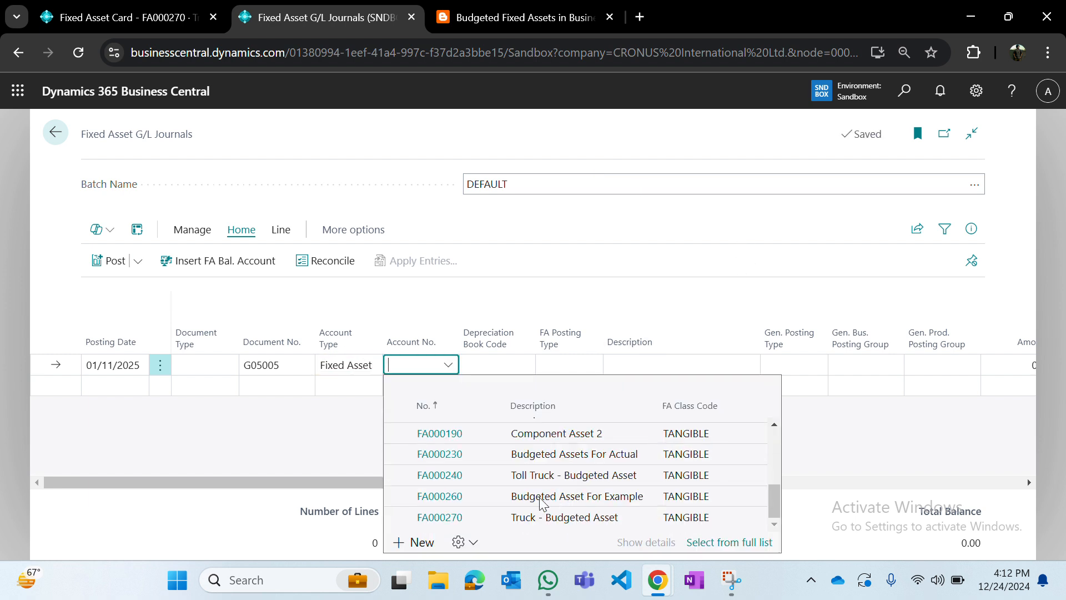
{"action": "left_click", "coordinate": [487, 517]}
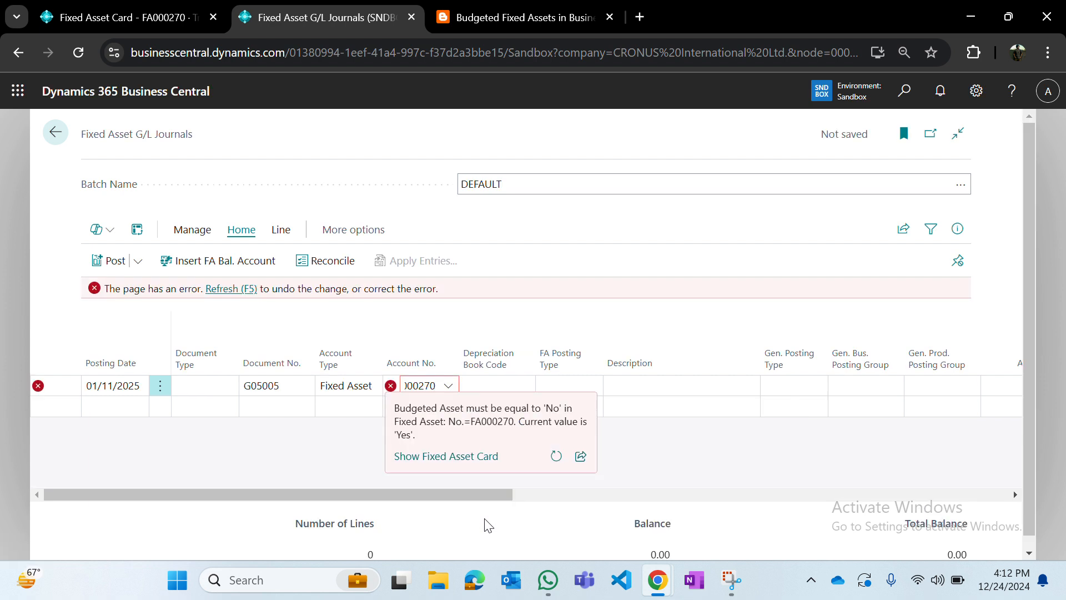
{"action": "left_click_drag", "start_coordinate": [395, 407], "coordinate": [554, 410]}
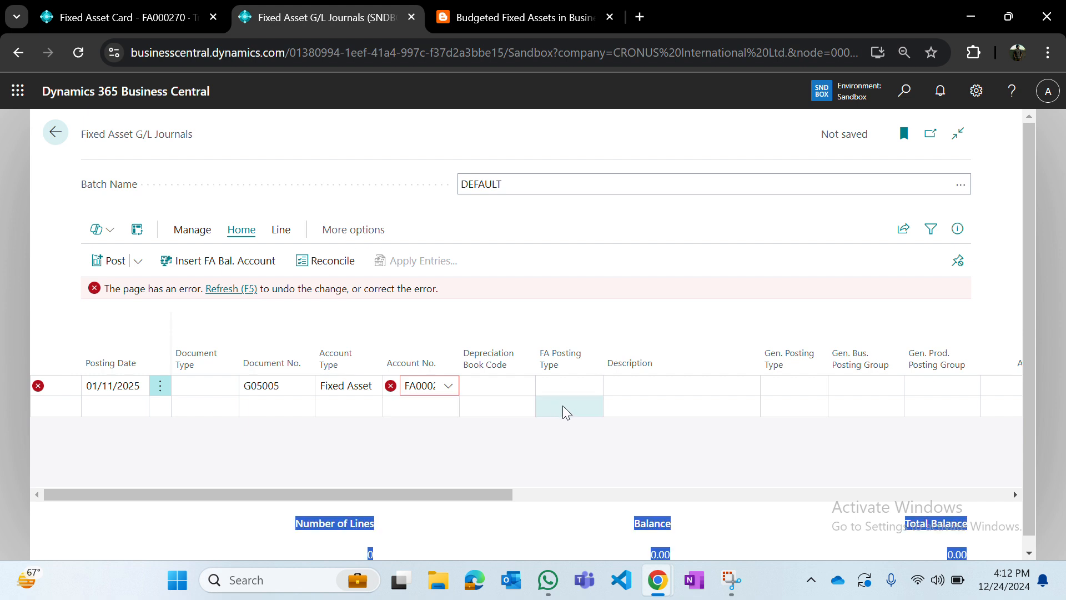
{"action": "left_click", "coordinate": [425, 450]}
{"action": "mouse_move", "coordinate": [394, 390]}
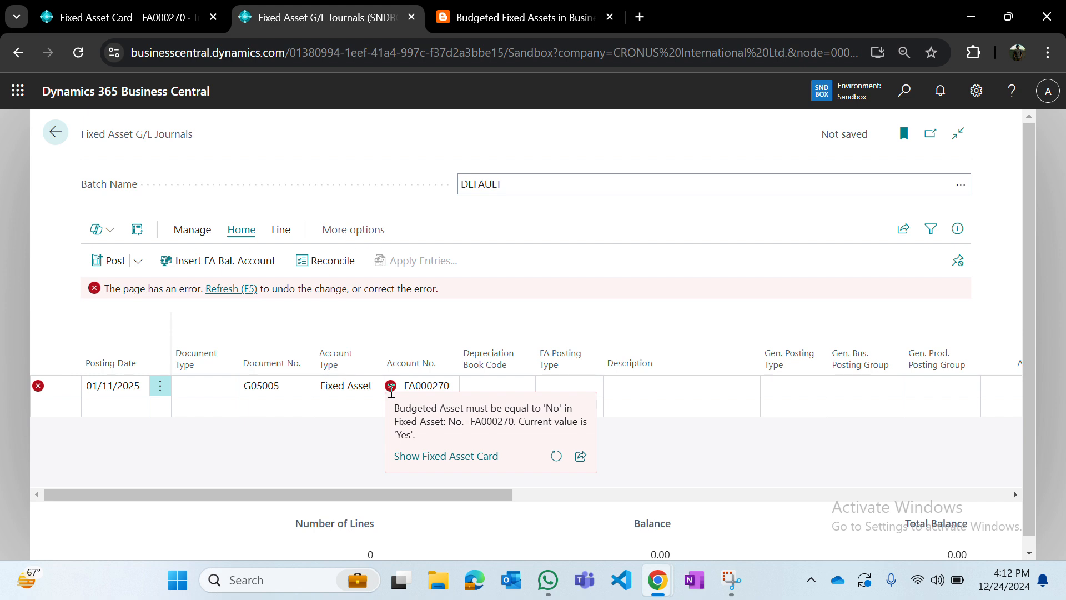
Step: Clear the account number from the fixed asset G/L journal line and leave the journal
{"action": "double_click", "coordinate": [439, 386]}
{"action": "key", "text": "BackSpace"}
{"action": "key", "text": "Tab"}
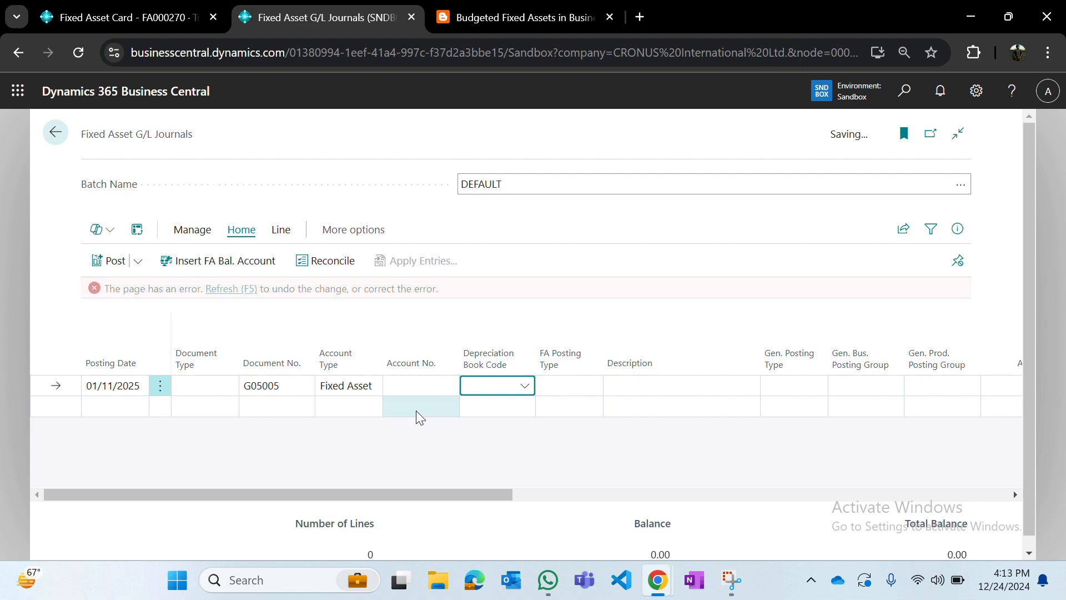
{"action": "key", "text": "Escape"}
Step: Search for "purcha in" and open the Purchase Invoices list
{"action": "key", "text": "alt+q"}
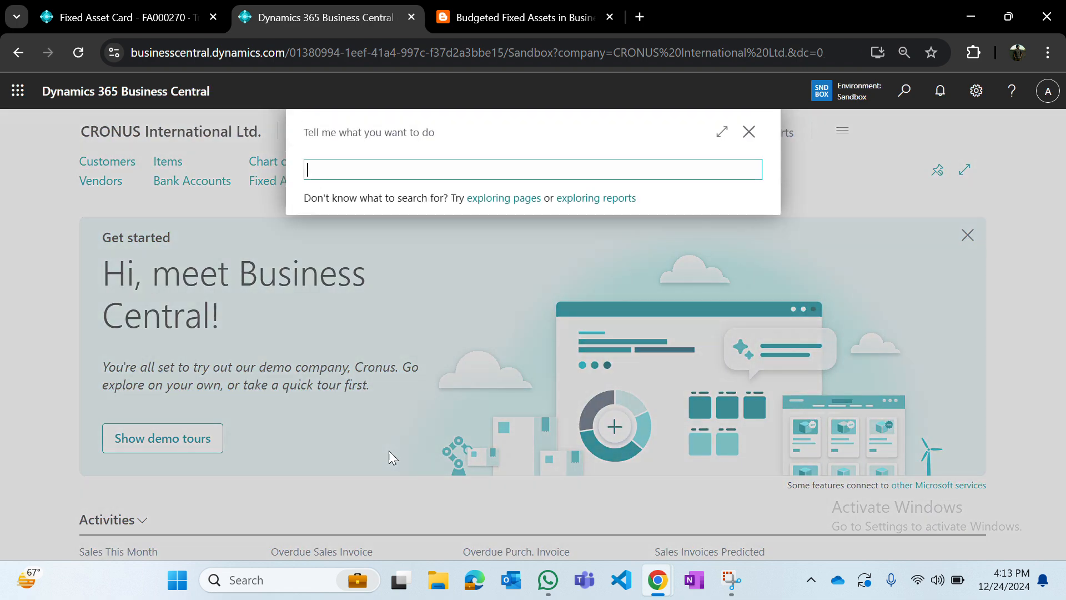
{"action": "type", "text": "purhc"}
{"action": "key", "text": "BackSpace"}
{"action": "key", "text": "BackSpace"}
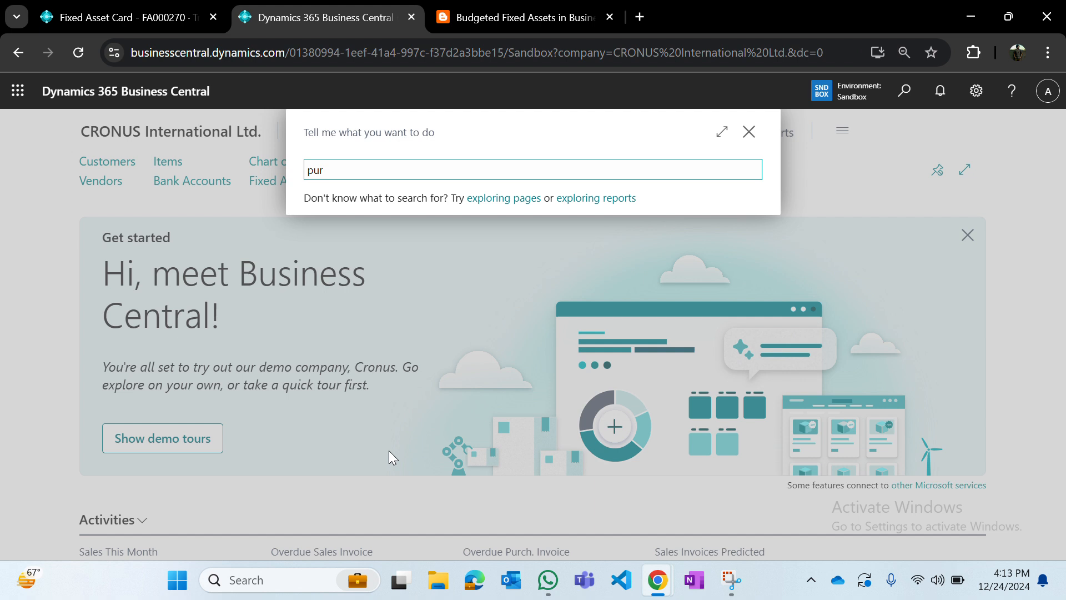
{"action": "type", "text": "cha"}
{"action": "key", "text": "Down"}
{"action": "key", "text": "Down"}
{"action": "key", "text": "Down"}
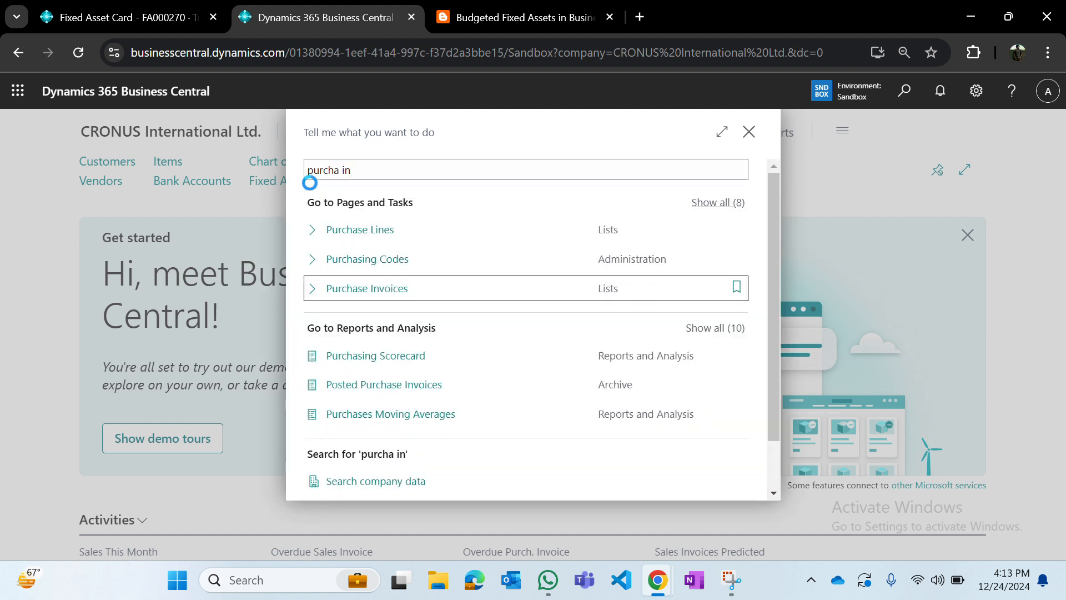
{"action": "key", "text": "Return"}
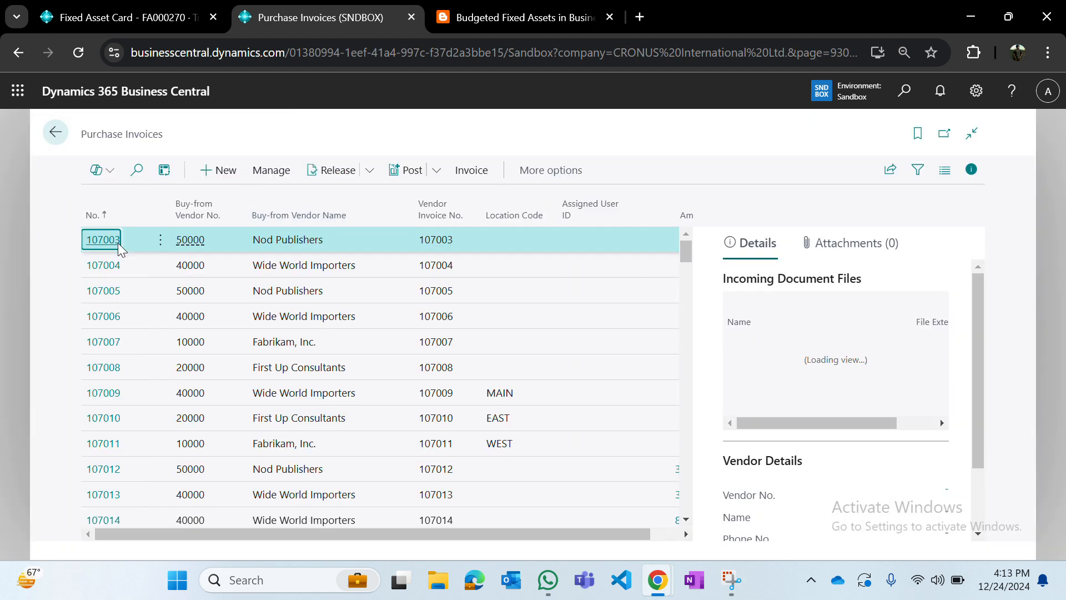
Step: Sort the purchase invoices by number in descending order and open the highest-numbered Fabrikam, In. invoice at its lines
{"action": "left_click", "coordinate": [118, 221]}
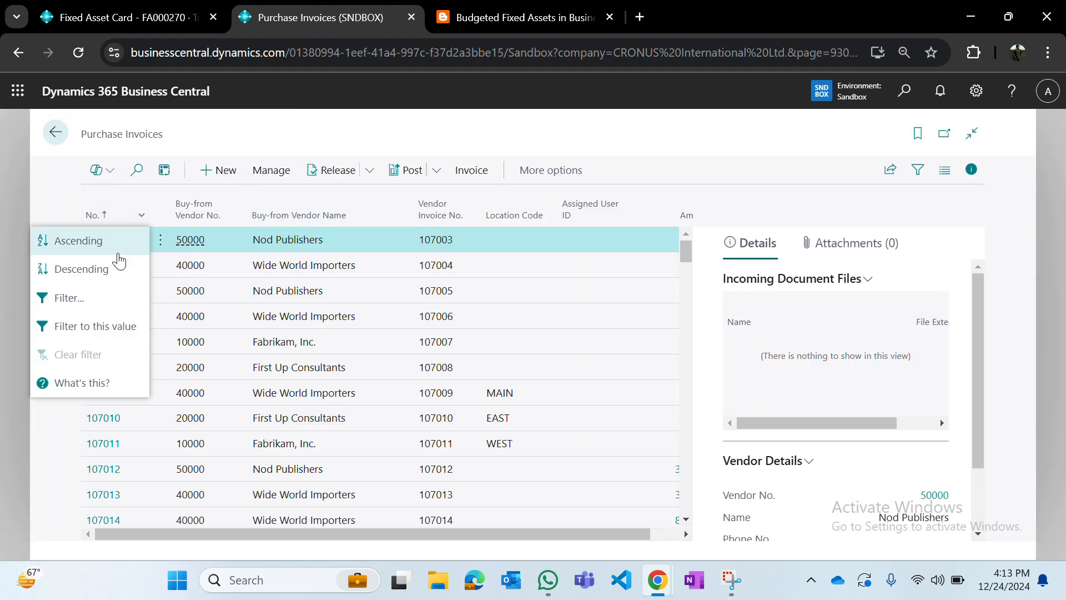
{"action": "left_click", "coordinate": [113, 270]}
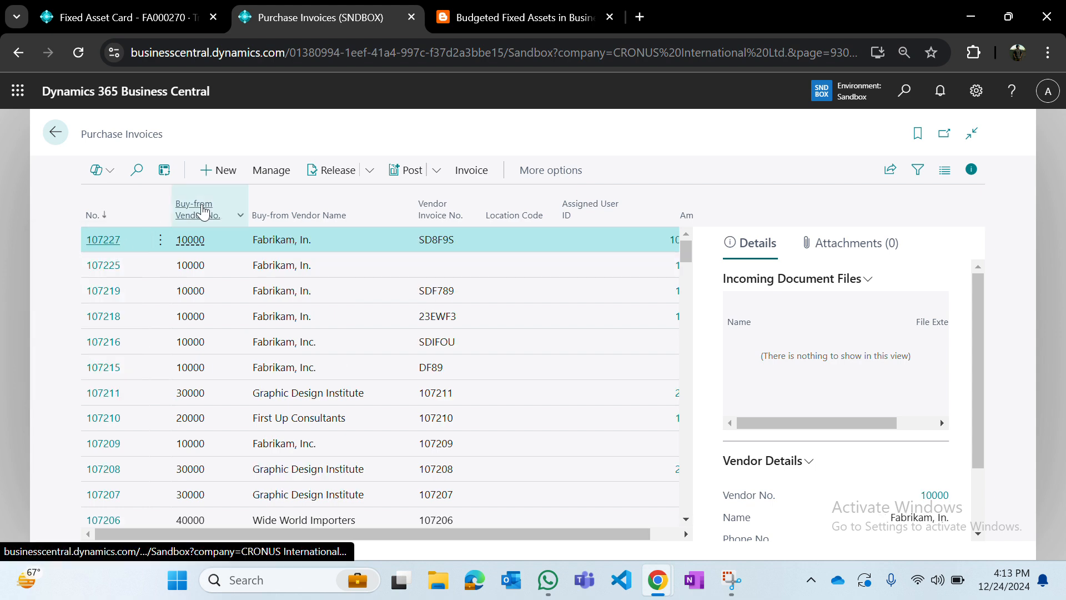
{"action": "scroll", "coordinate": [475, 364], "scroll_direction": "down", "scroll_amount": 3}
{"action": "scroll", "coordinate": [475, 364], "scroll_direction": "down", "scroll_amount": 2}
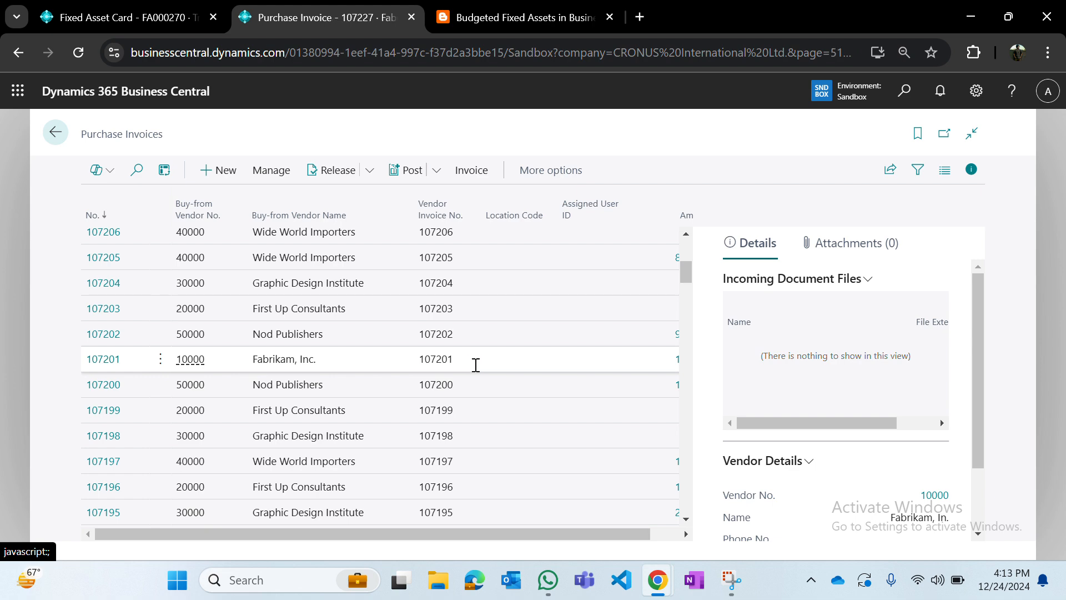
{"action": "scroll", "coordinate": [474, 365], "scroll_direction": "down", "scroll_amount": 6}
Step: Replace the fixed asset on the invoice line with FA000270, Truck - Budgeted Asset
{"action": "left_click", "coordinate": [236, 419]}
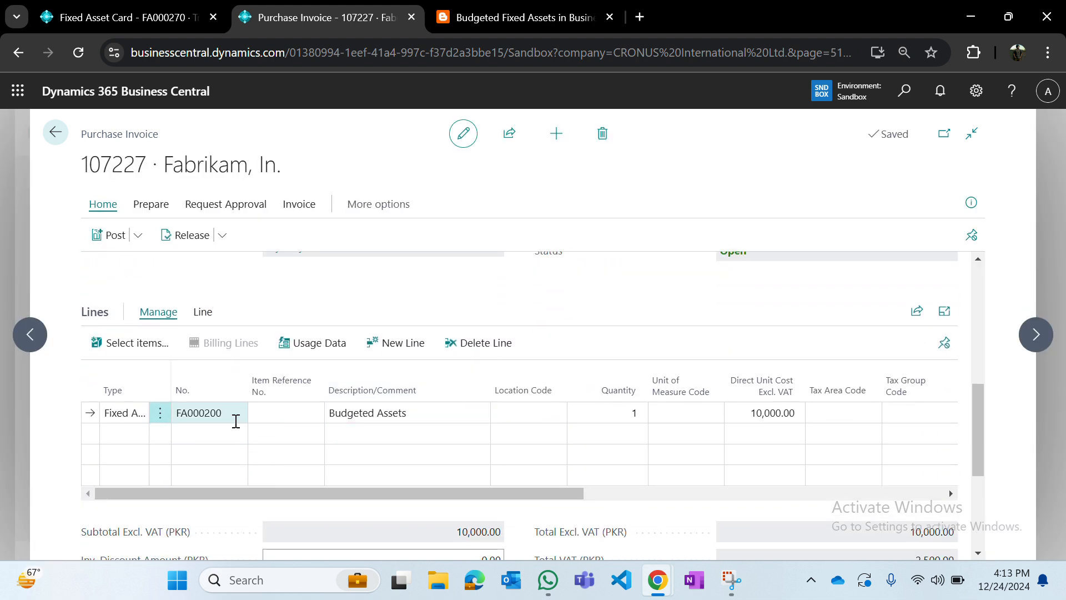
{"action": "double_click", "coordinate": [223, 419]}
{"action": "key", "text": "BackSpace"}
{"action": "key", "text": "Tab"}
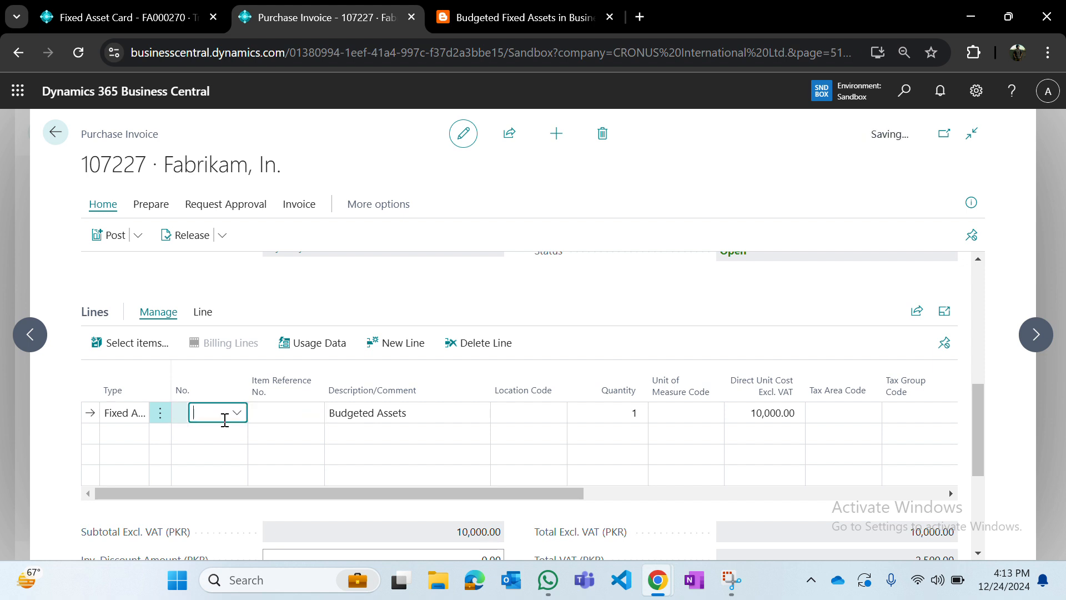
{"action": "left_click", "coordinate": [224, 421]}
{"action": "scroll", "coordinate": [340, 335], "scroll_direction": "down", "scroll_amount": 2}
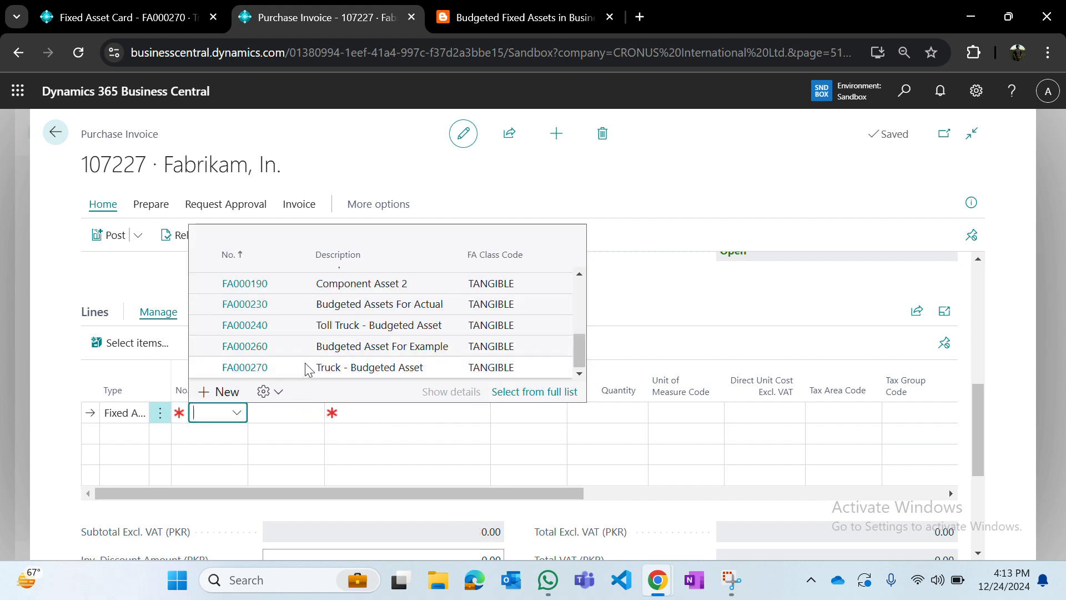
{"action": "key", "text": "Return"}
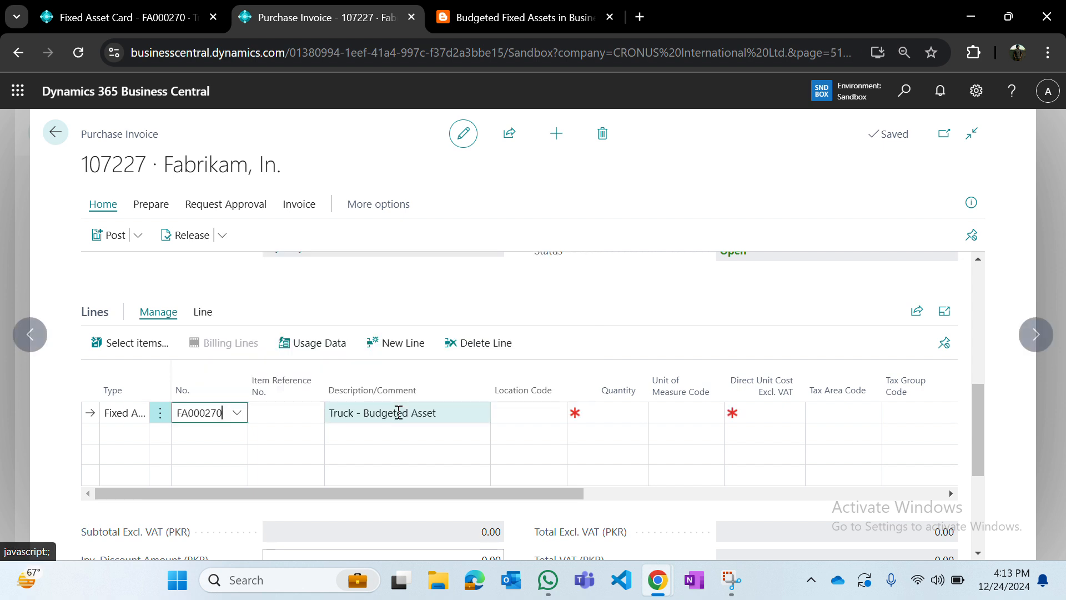
Step: Set the truck line's quantity to 1 and its direct unit cost excluding VAT to 40,000
{"action": "key", "text": "Tab"}
{"action": "key", "text": "Tab"}
{"action": "key", "text": "Tab"}
{"action": "key", "text": "Tab"}
{"action": "key", "text": "Tab"}
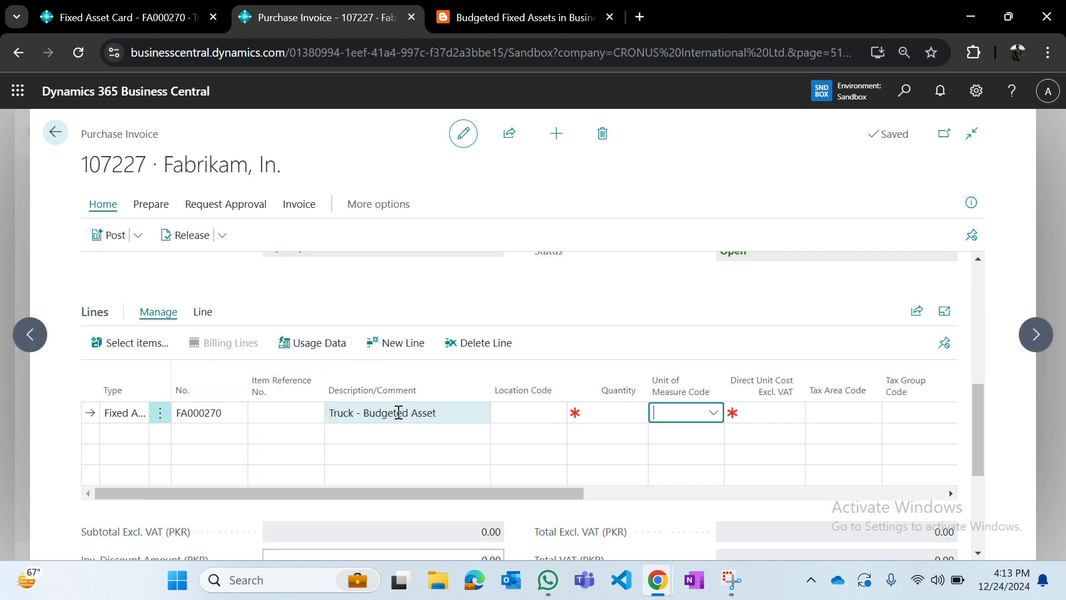
{"action": "key", "text": "shift+Tab"}
{"action": "type", "text": "1"}
{"action": "key", "text": "Tab"}
{"action": "key", "text": "Tab"}
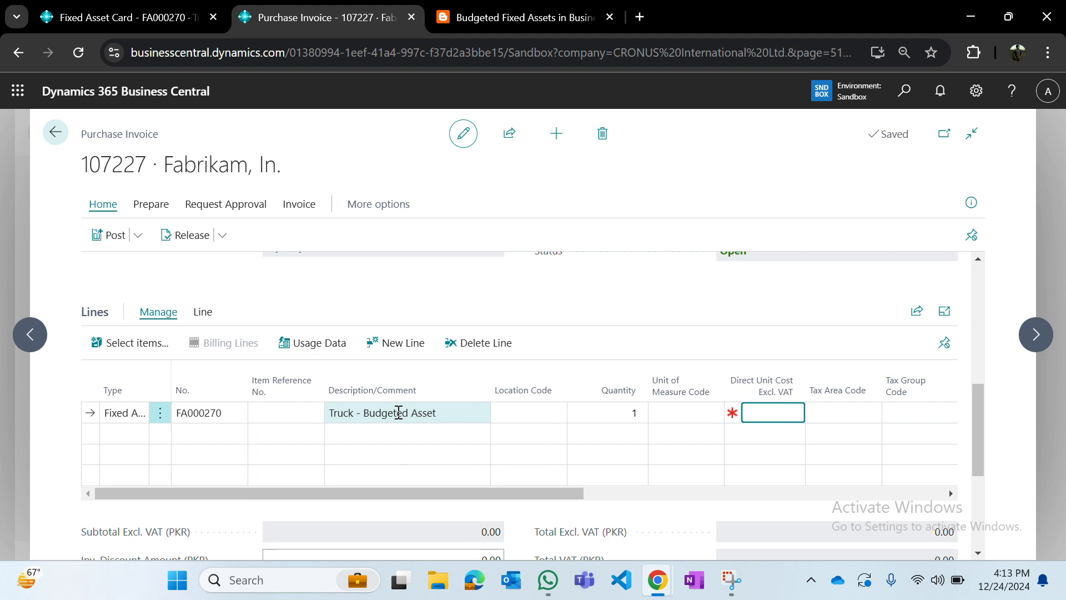
{"action": "type", "text": "40,000"}
{"action": "key", "text": "Tab"}
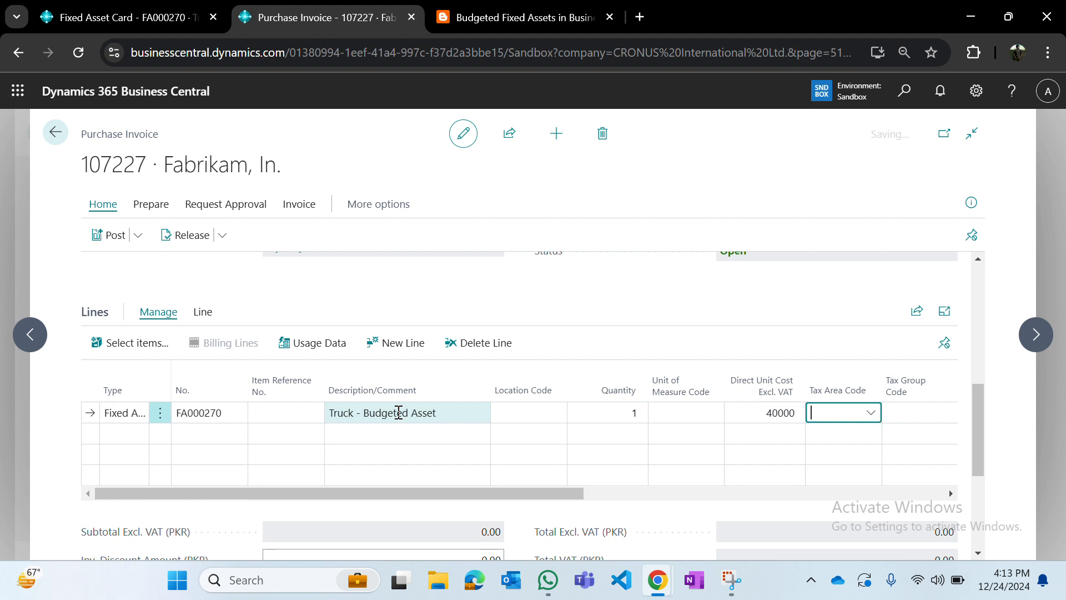
{"action": "left_click", "coordinate": [561, 300]}
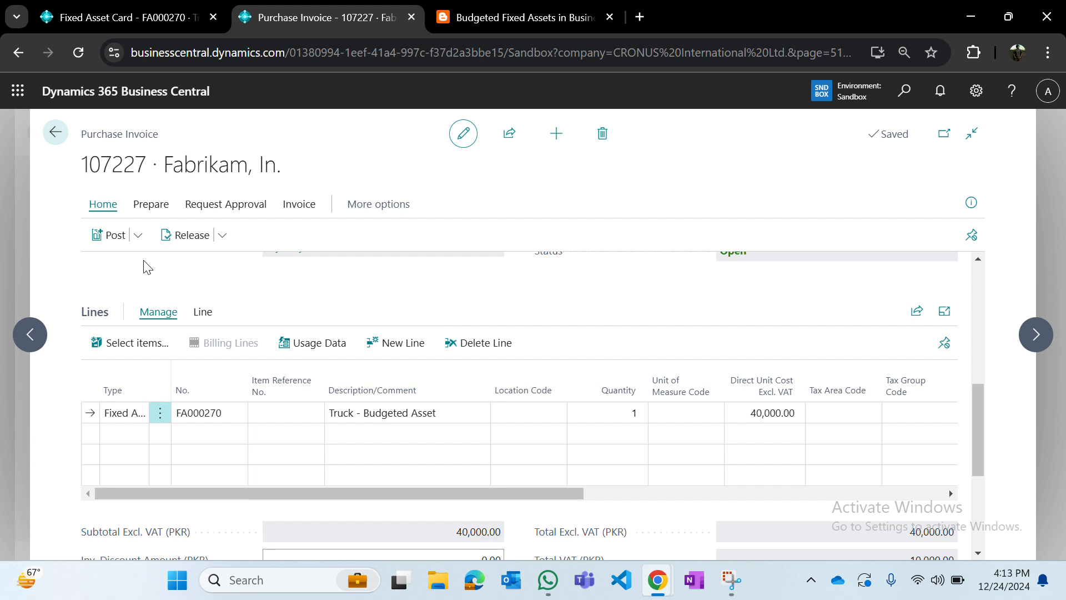
Step: Try to post the purchase invoice, review the Error Messages list, and return to the invoice
{"action": "left_click", "coordinate": [138, 235]}
{"action": "left_click", "coordinate": [138, 287]}
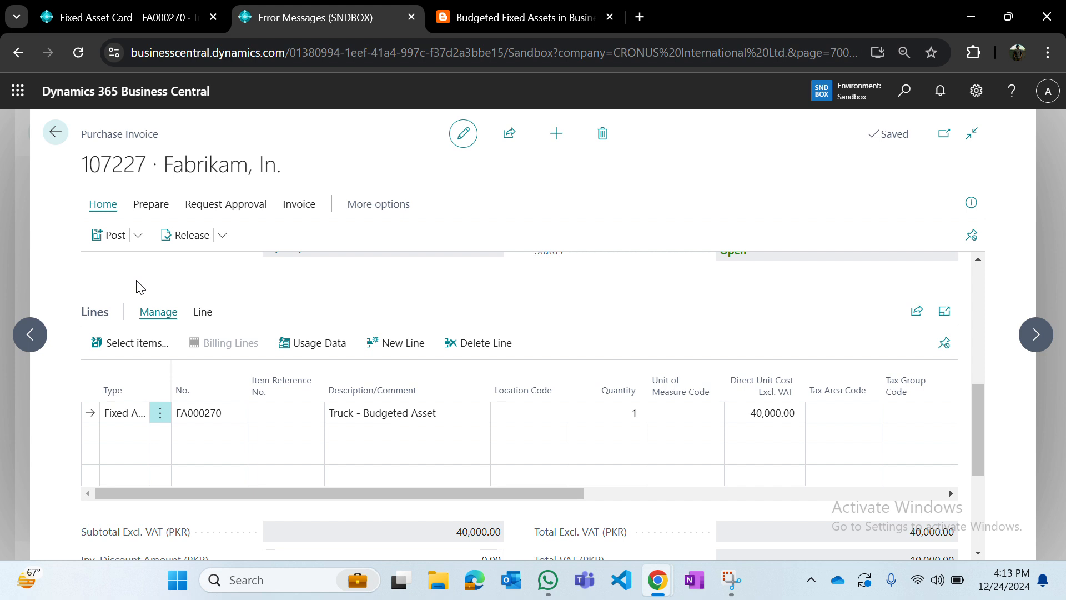
{"action": "left_click_drag", "start_coordinate": [118, 241], "coordinate": [395, 253]}
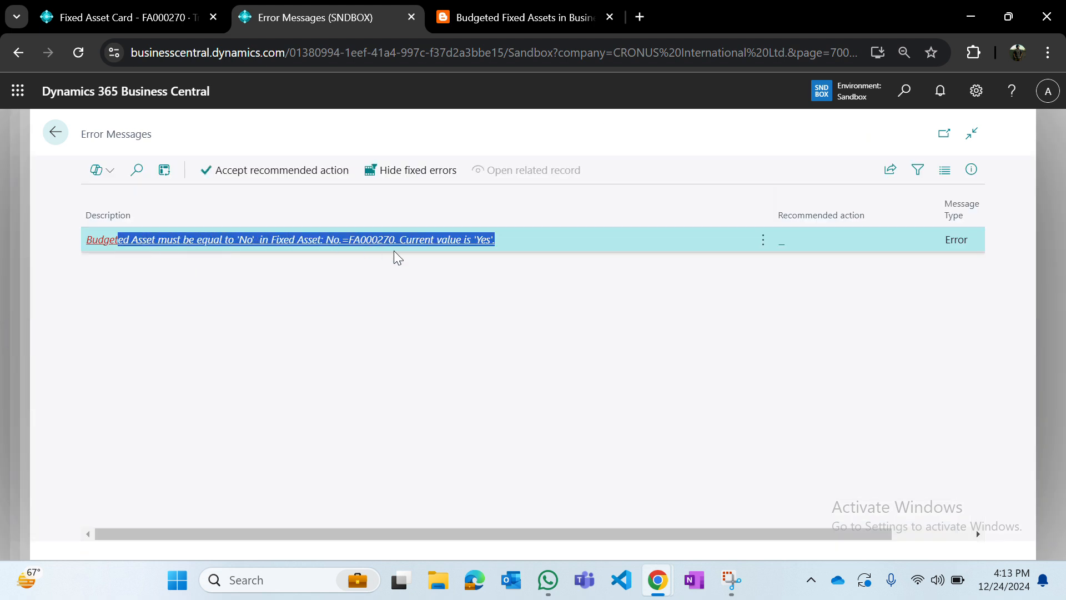
{"action": "left_click", "coordinate": [437, 422]}
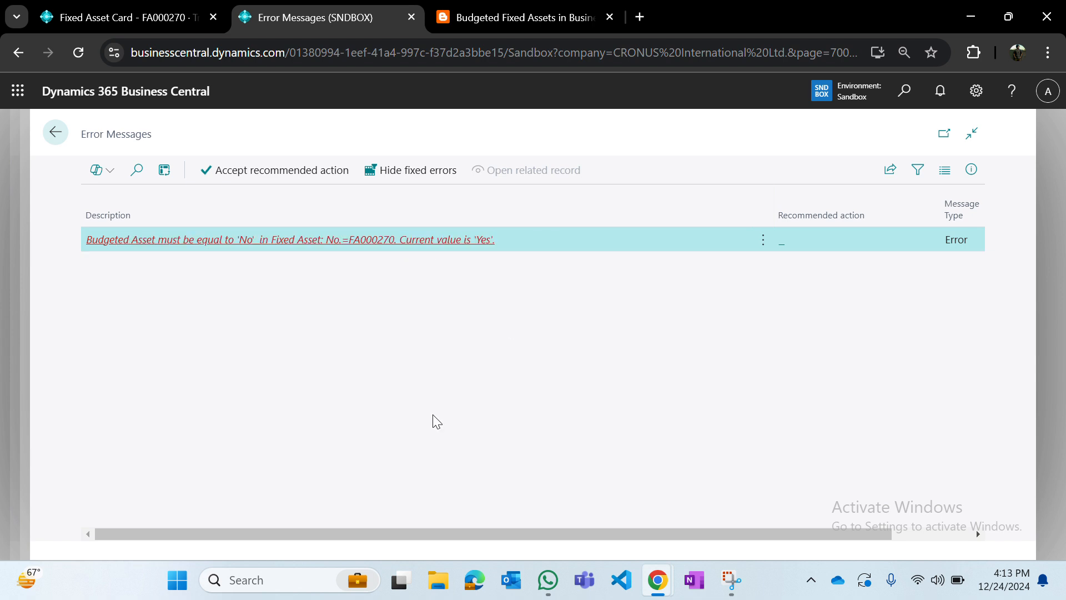
{"action": "key", "text": "Escape"}
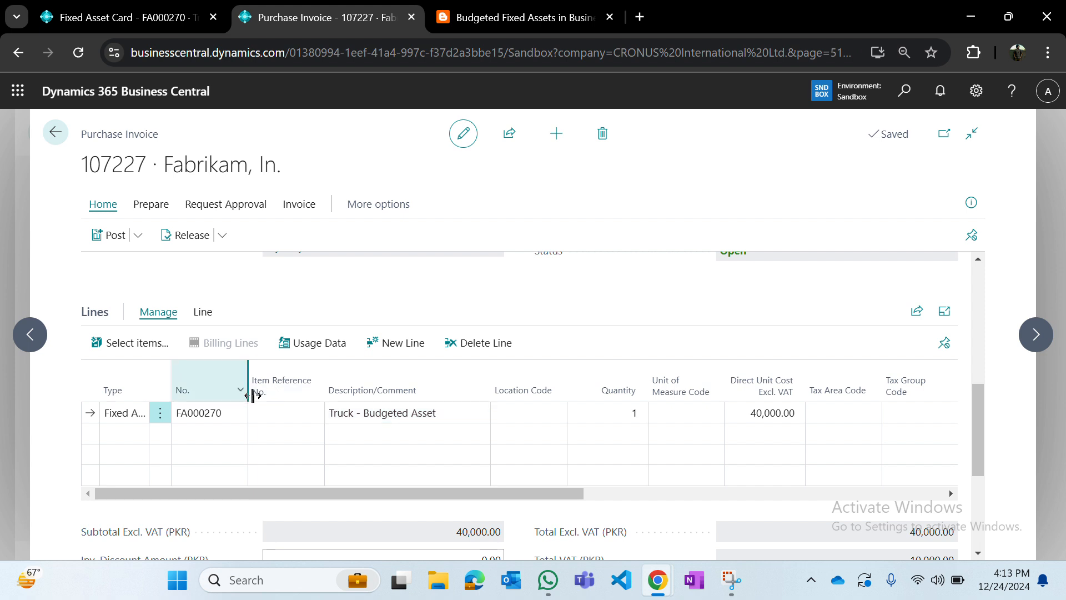
Step: Clear the fixed asset number from the invoice line, exit the invoice, and return to the home page
{"action": "left_click", "coordinate": [201, 413]}
{"action": "key", "text": "BackSpace"}
{"action": "key", "text": "Tab"}
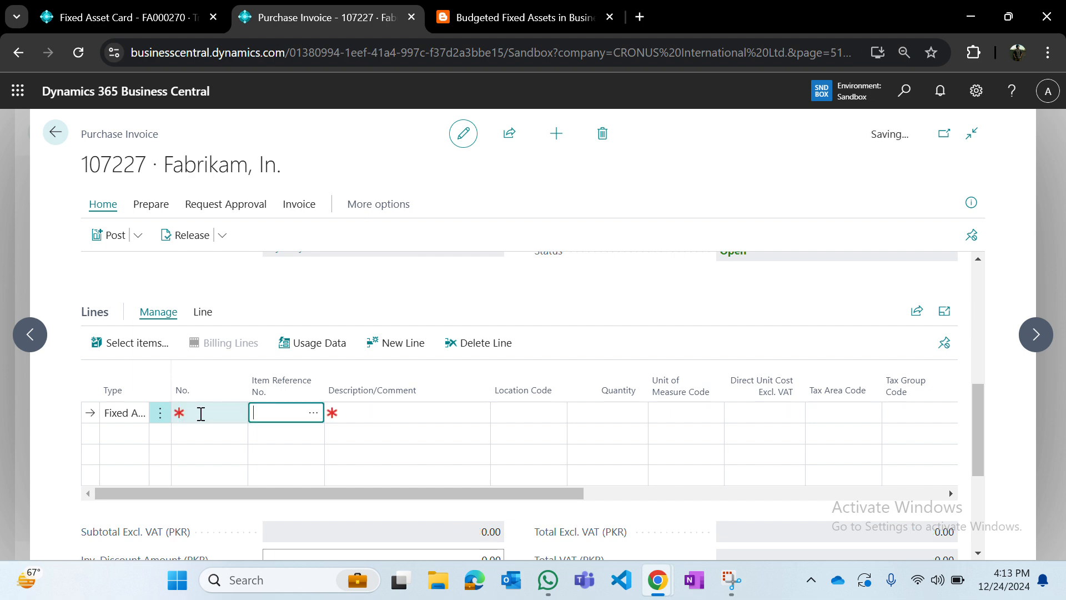
{"action": "key", "text": "Escape"}
{"action": "key", "text": "Tab"}
{"action": "key", "text": "Return"}
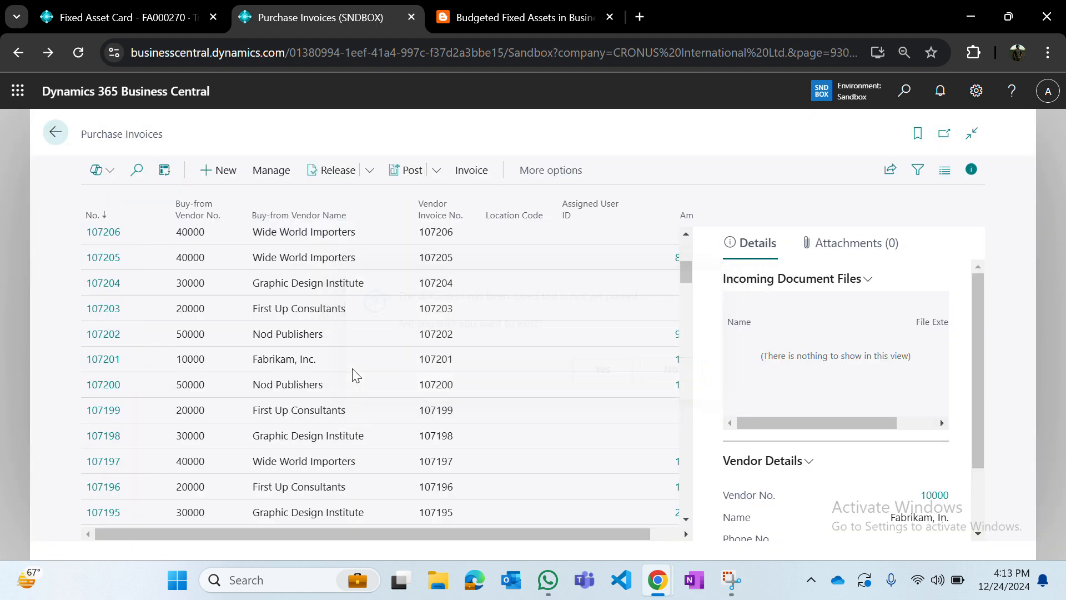
{"action": "key", "text": "Escape"}
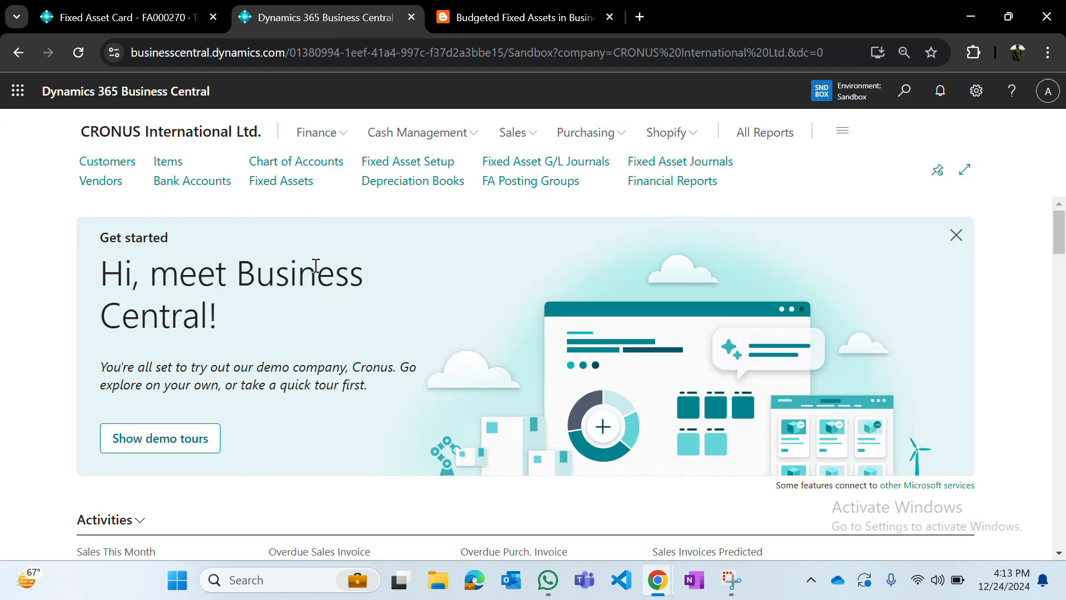
Step: Open the Fixed Assets list and open the card of FA000270, Truck - Budgeted Asset
{"action": "left_click", "coordinate": [302, 184]}
{"action": "scroll", "coordinate": [273, 439], "scroll_direction": "down", "scroll_amount": 3}
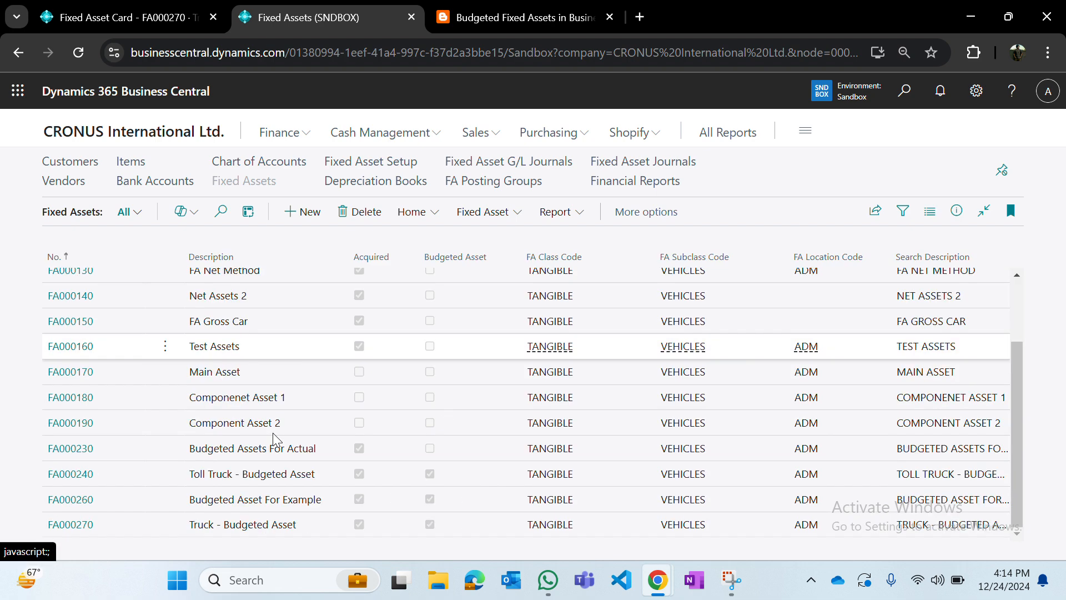
{"action": "left_click", "coordinate": [66, 525]}
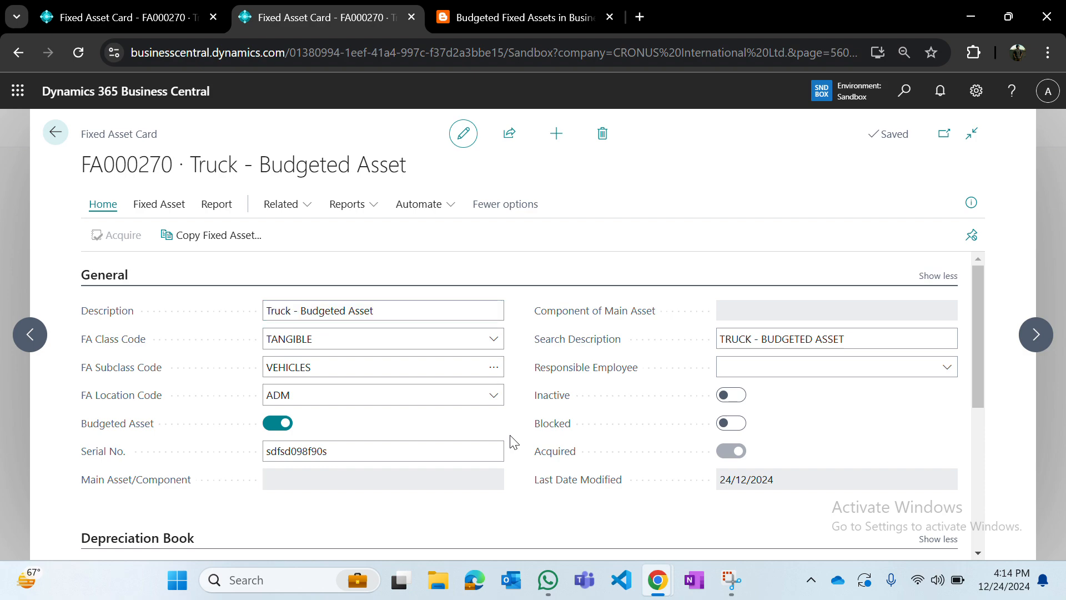
Step: Switch to the budgeted fixed assets blog article and review its sections from the Budgeted Asset field through posting acquisitions
{"action": "key", "text": "ctrl+Tab"}
{"action": "key", "text": "ctrl+Tab"}
{"action": "key", "text": "ctrl+shift+Tab"}
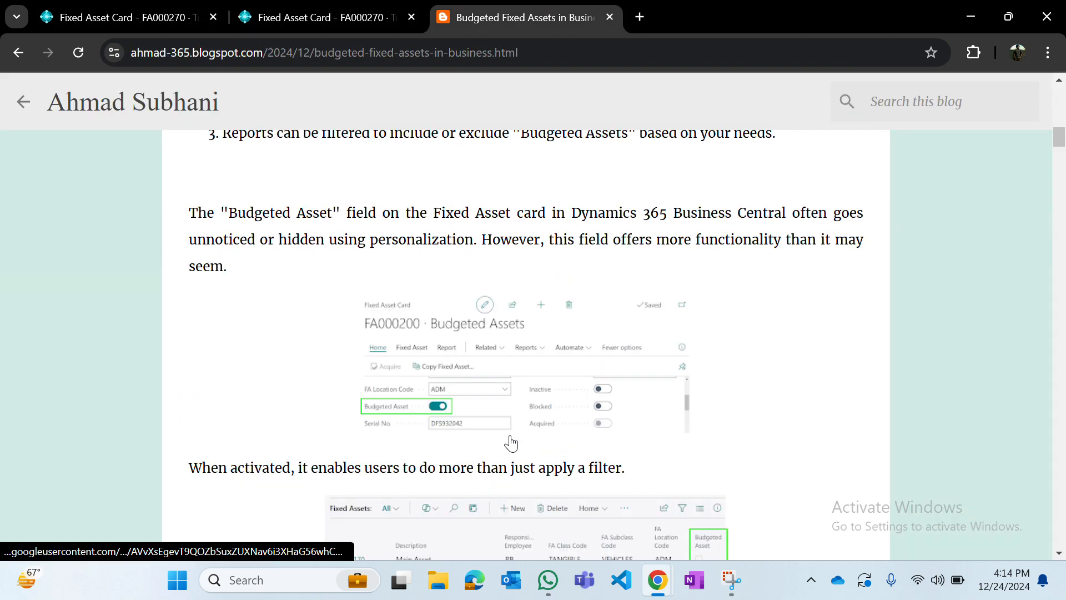
{"action": "scroll", "coordinate": [511, 442], "scroll_direction": "up", "scroll_amount": 5}
{"action": "scroll", "coordinate": [511, 443], "scroll_direction": "down", "scroll_amount": 2}
{"action": "scroll", "coordinate": [511, 443], "scroll_direction": "down", "scroll_amount": 7}
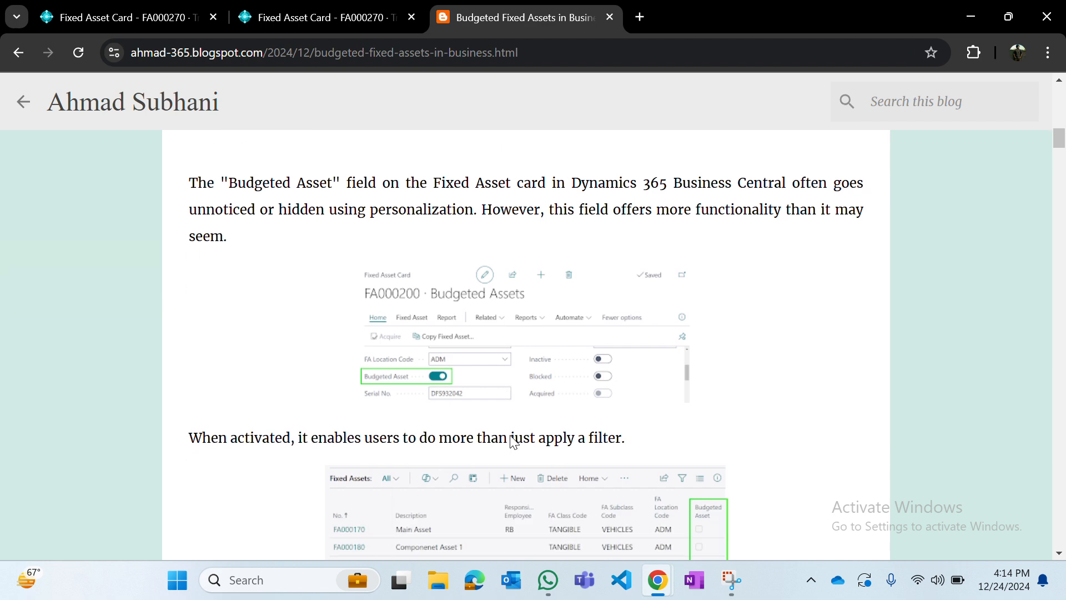
{"action": "scroll", "coordinate": [505, 366], "scroll_direction": "down", "scroll_amount": 3}
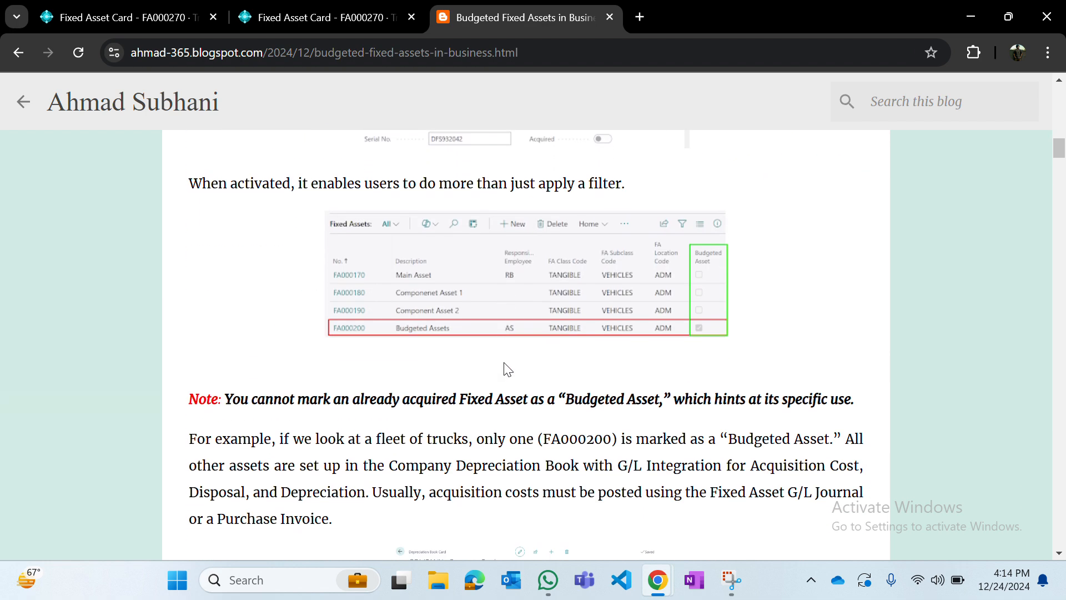
{"action": "scroll", "coordinate": [599, 345], "scroll_direction": "down", "scroll_amount": 3}
{"action": "scroll", "coordinate": [599, 345], "scroll_direction": "down", "scroll_amount": 1}
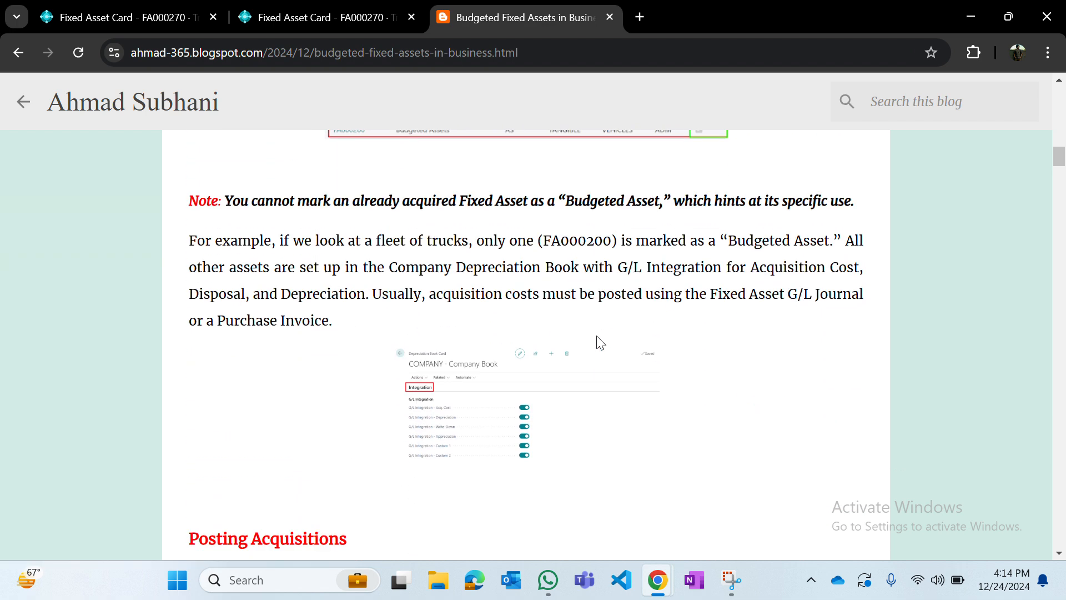
{"action": "scroll", "coordinate": [600, 344], "scroll_direction": "down", "scroll_amount": 3}
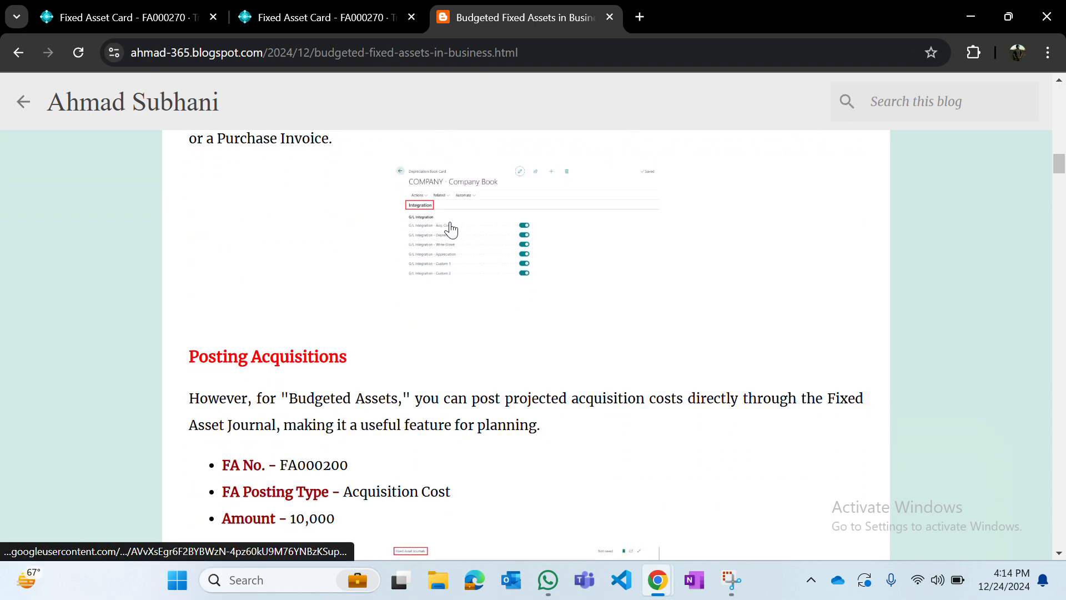
{"action": "scroll", "coordinate": [453, 228], "scroll_direction": "down", "scroll_amount": 3}
{"action": "scroll", "coordinate": [354, 216], "scroll_direction": "down", "scroll_amount": 4}
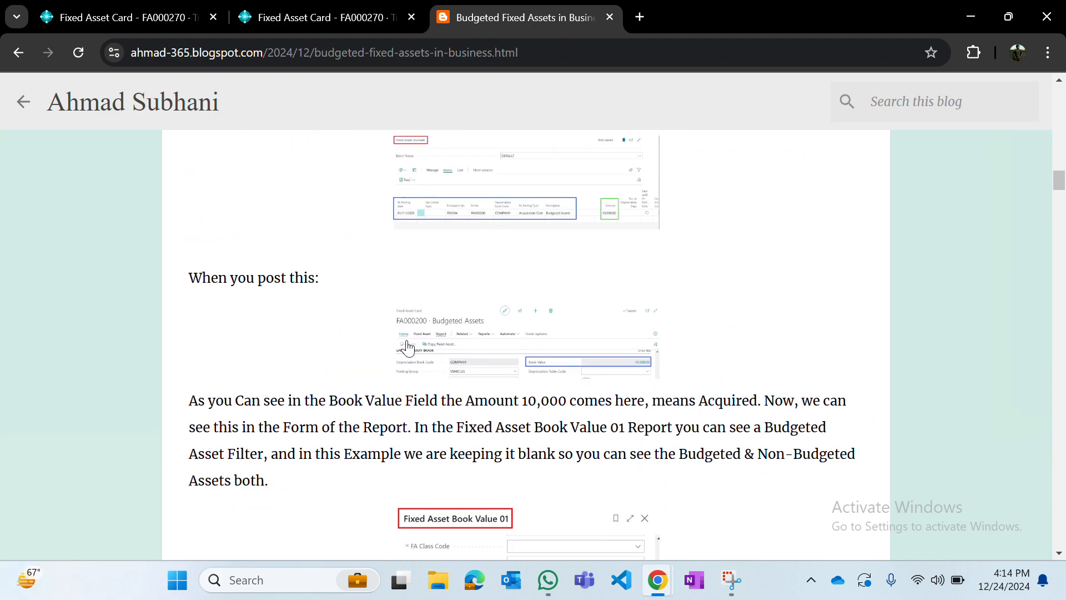
Step: Read the article's section on the Fixed Asset Book Value 01 report and return to the open FA000270 card
{"action": "scroll", "coordinate": [407, 344], "scroll_direction": "down", "scroll_amount": 8}
{"action": "scroll", "coordinate": [408, 329], "scroll_direction": "up", "scroll_amount": 5}
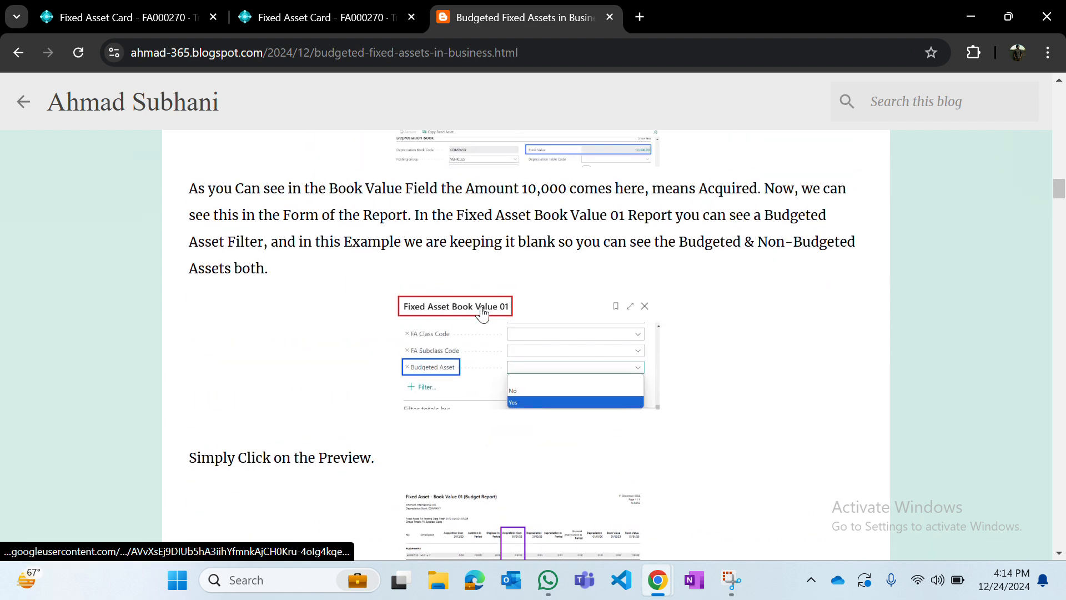
{"action": "left_click", "coordinate": [97, 11]}
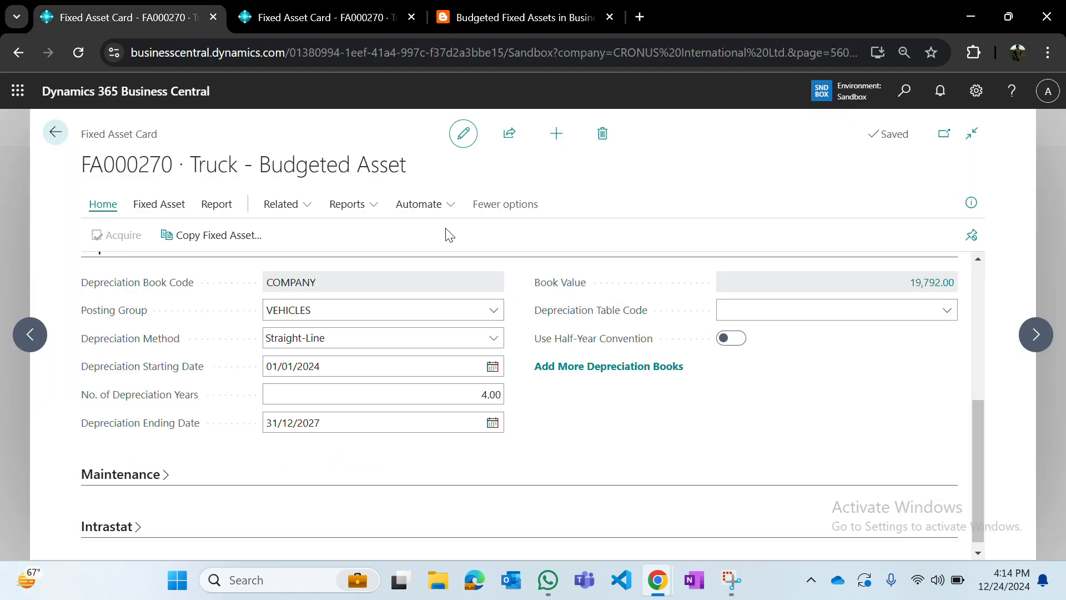
{"action": "left_click", "coordinate": [326, 24]}
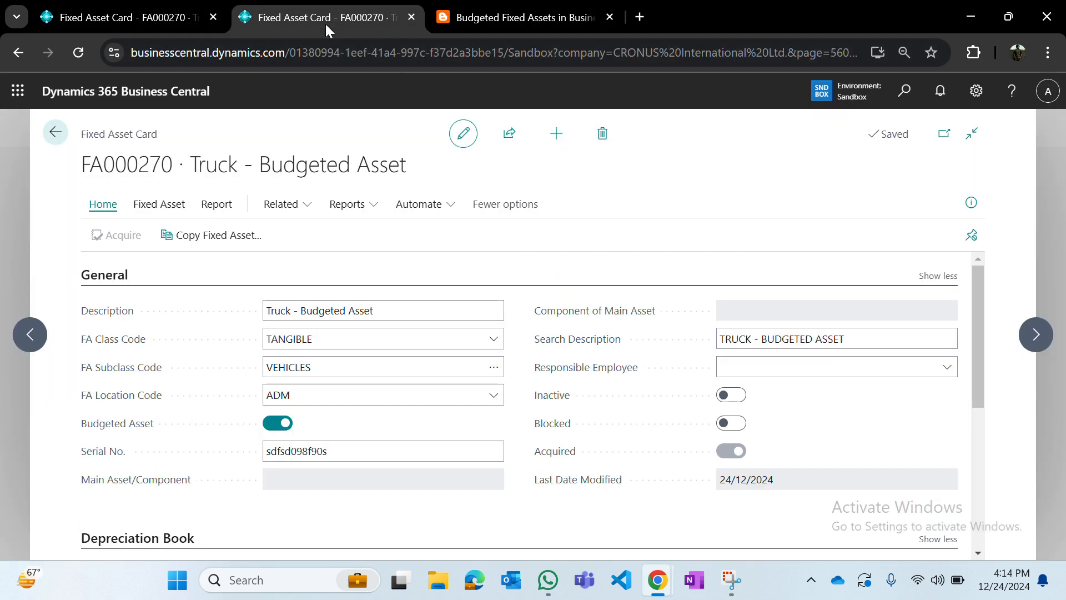
Step: Leave the FA000270 card and the Fixed Assets list, and open the Fixed Asset Book Value 01 report
{"action": "left_click", "coordinate": [185, 27]}
{"action": "key", "text": "Escape"}
{"action": "key", "text": "Escape"}
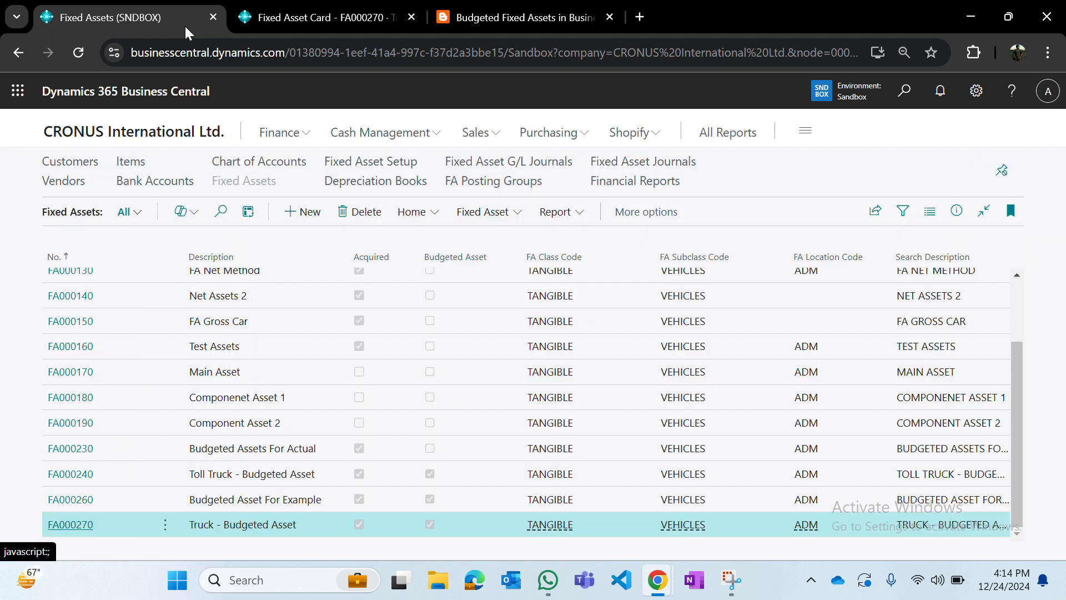
{"action": "key", "text": "alt+q"}
{"action": "type", "text": "fix ass book"}
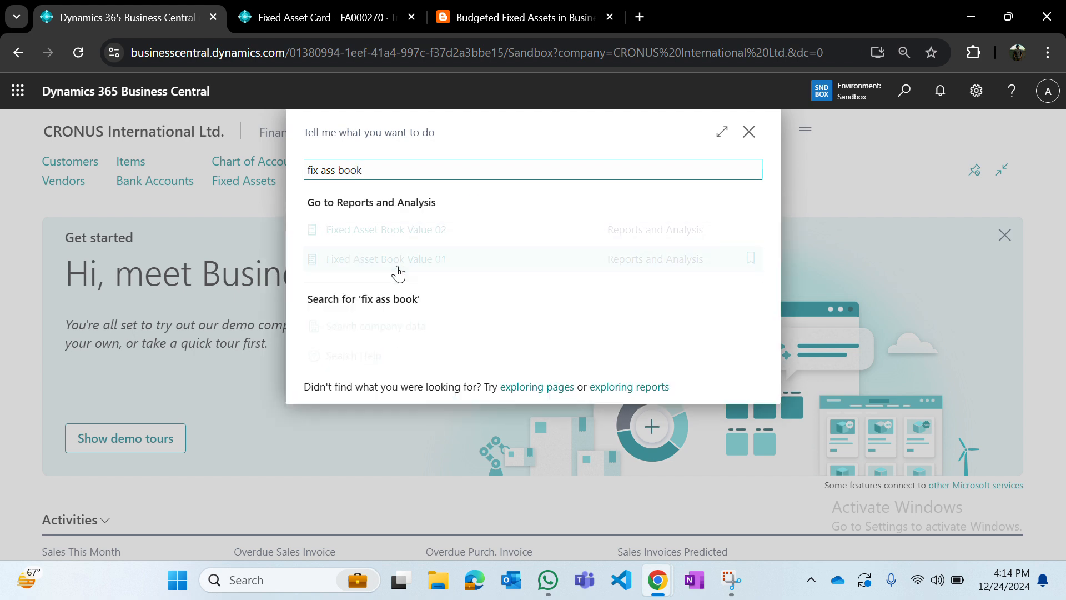
{"action": "left_click", "coordinate": [465, 261]}
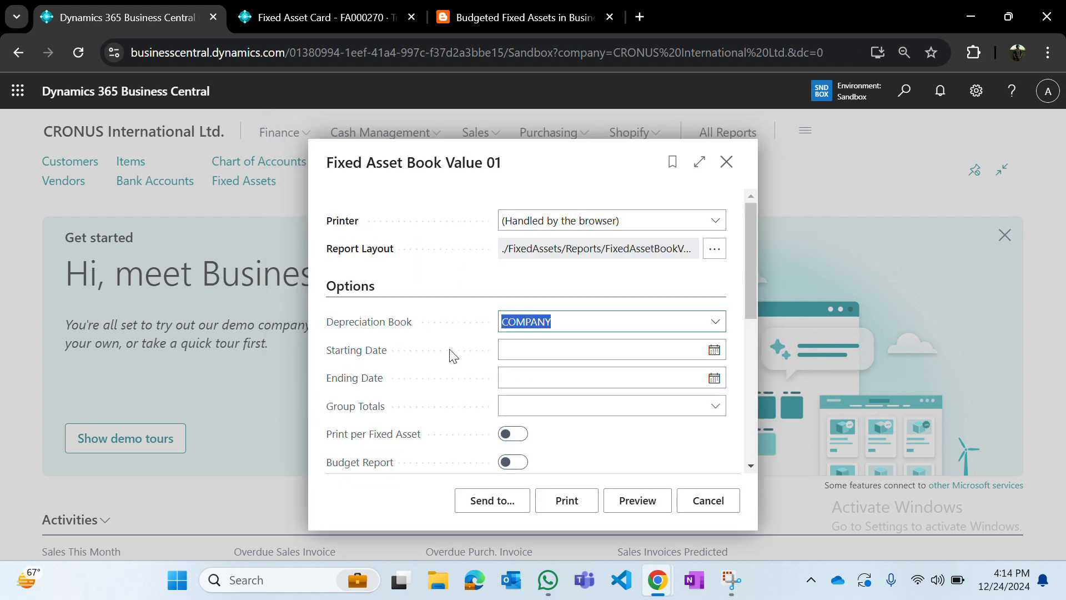
Step: Set the report's starting date and ending date to 24/12/2024
{"action": "left_click", "coordinate": [583, 359]}
{"action": "type", "text": "t"}
{"action": "key", "text": "Tab"}
{"action": "left_click", "coordinate": [583, 359]}
{"action": "left_click", "coordinate": [582, 359]}
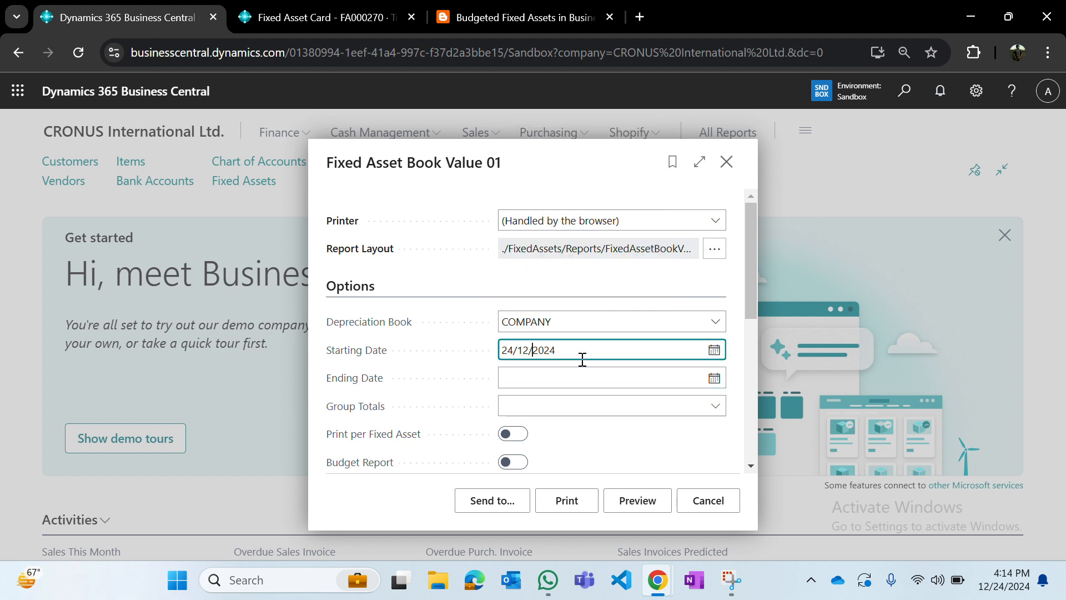
{"action": "key", "text": "Tab"}
{"action": "type", "text": "t"}
{"action": "key", "text": "Tab"}
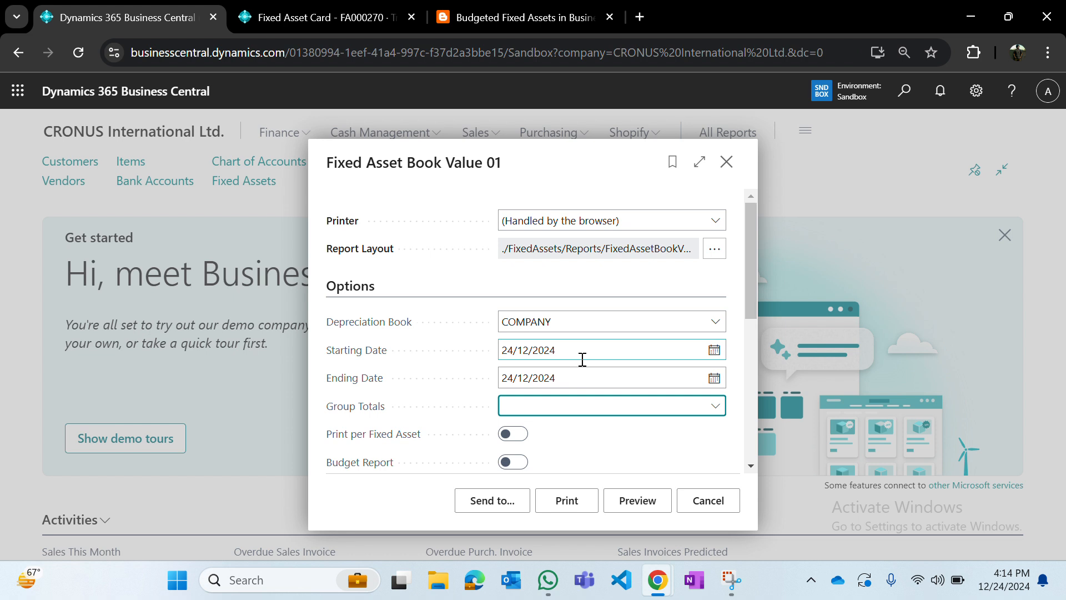
Step: Group the report totals by FA Subclass and enable the Budget Report and Print per Fixed Asset options
{"action": "left_click", "coordinate": [460, 367]}
{"action": "scroll", "coordinate": [460, 367], "scroll_direction": "down", "scroll_amount": 2}
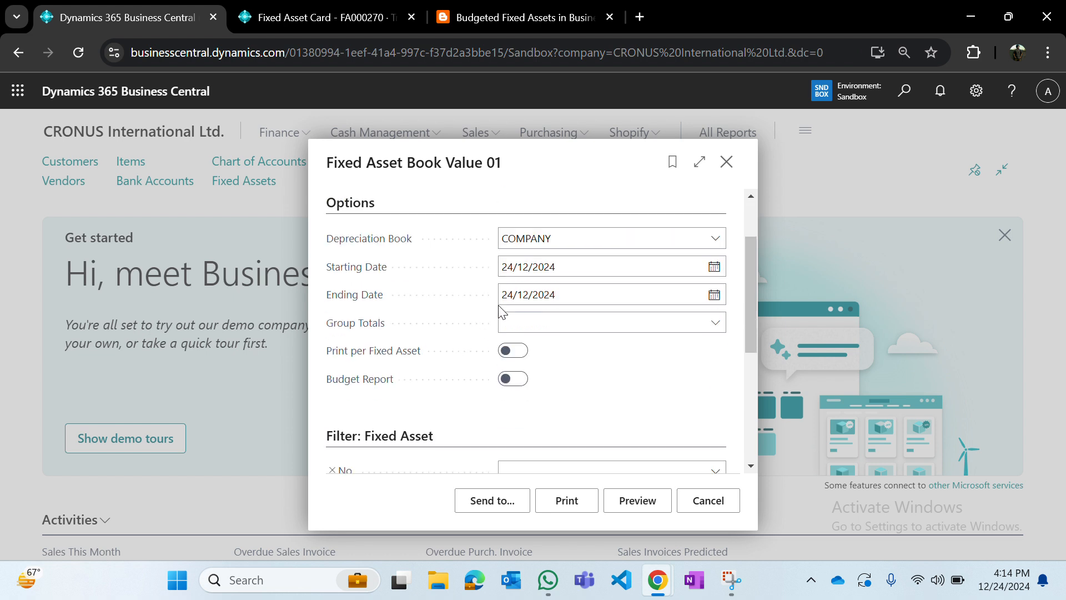
{"action": "left_click", "coordinate": [536, 329]}
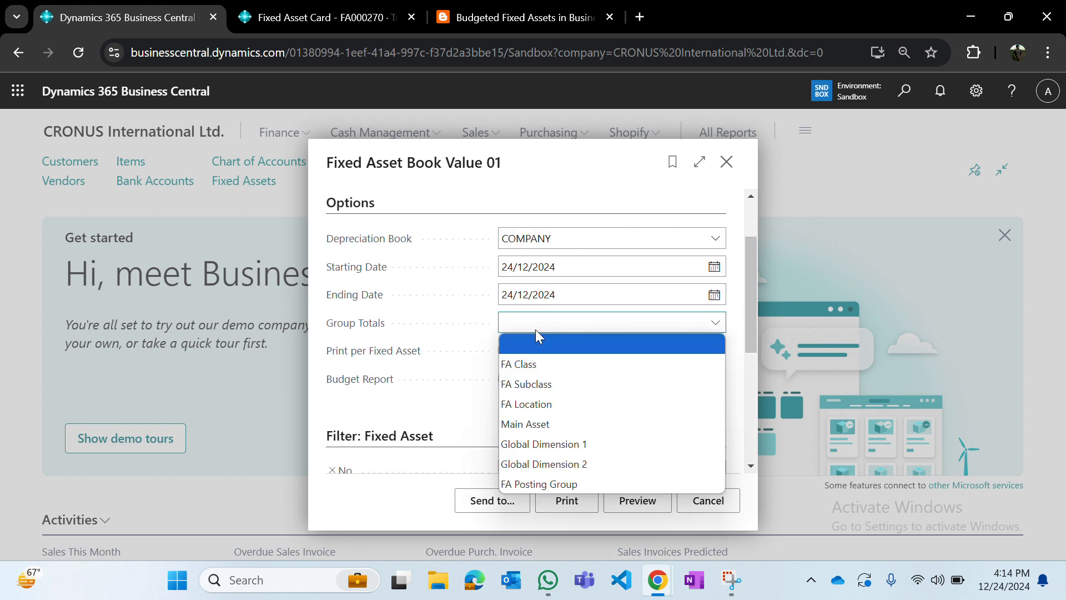
{"action": "left_click", "coordinate": [565, 391]}
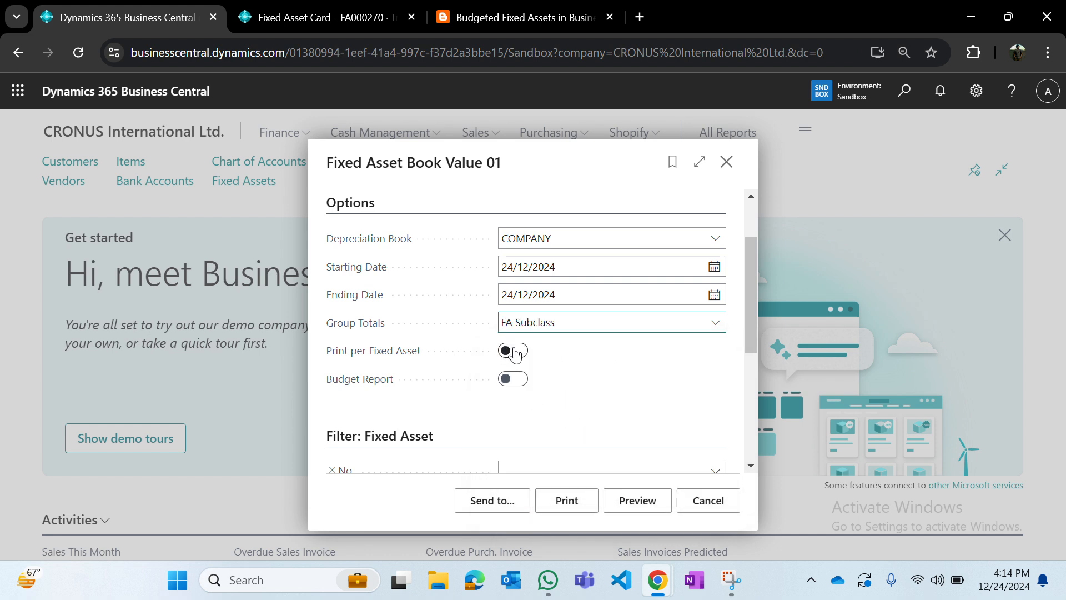
{"action": "left_click", "coordinate": [507, 383]}
{"action": "mouse_move", "coordinate": [360, 391]}
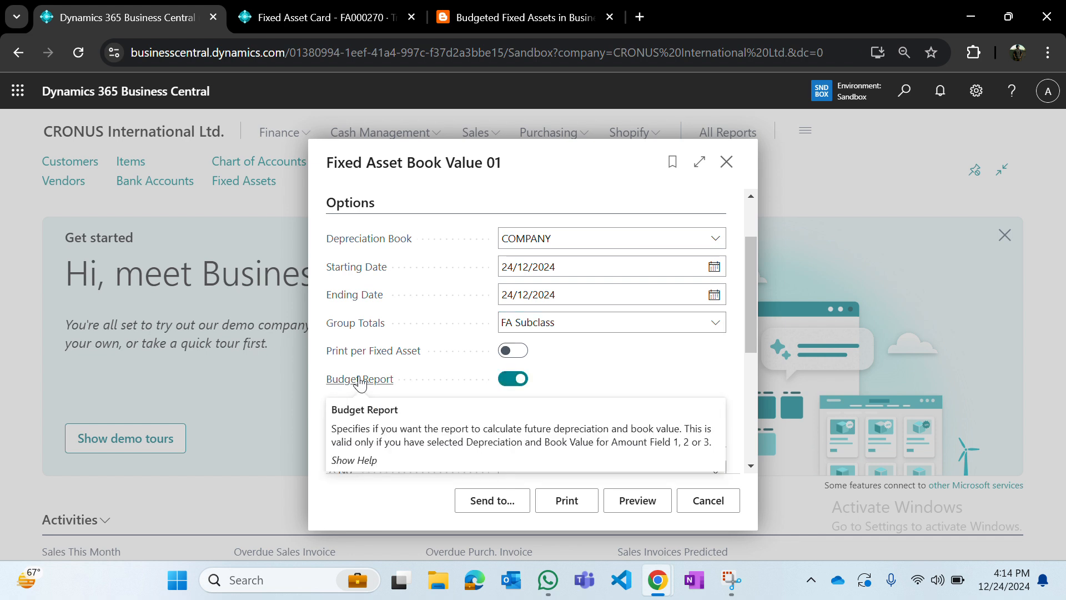
{"action": "left_click_drag", "start_coordinate": [358, 429], "coordinate": [629, 443]}
{"action": "left_click", "coordinate": [483, 341]}
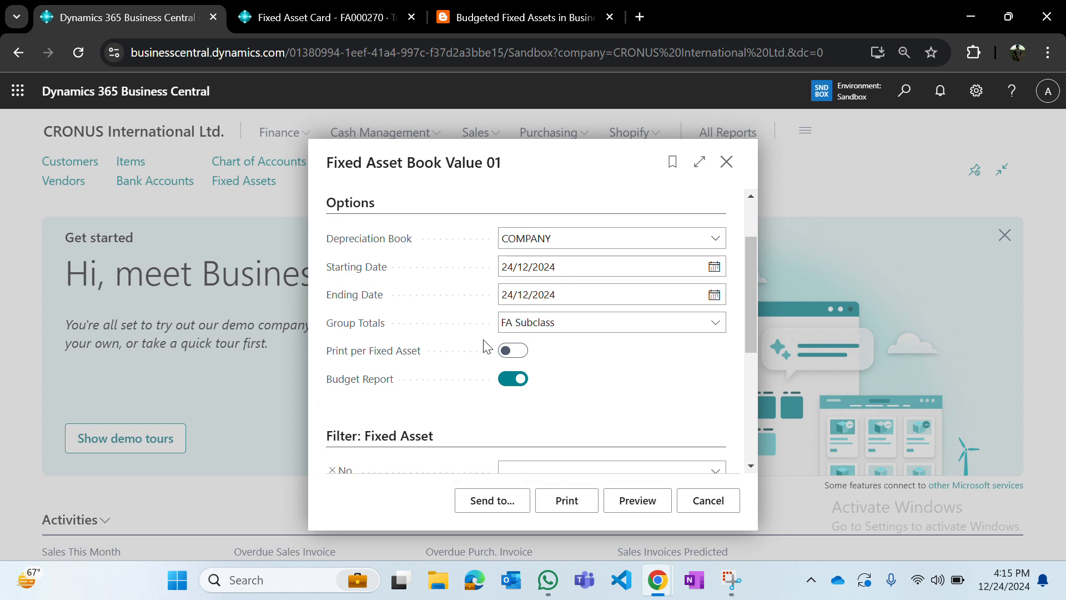
{"action": "left_click", "coordinate": [520, 356]}
Step: Preview the report with the Budgeted Asset filter left blank, and examine the listed assets at page width
{"action": "scroll", "coordinate": [444, 384], "scroll_direction": "down", "scroll_amount": 4}
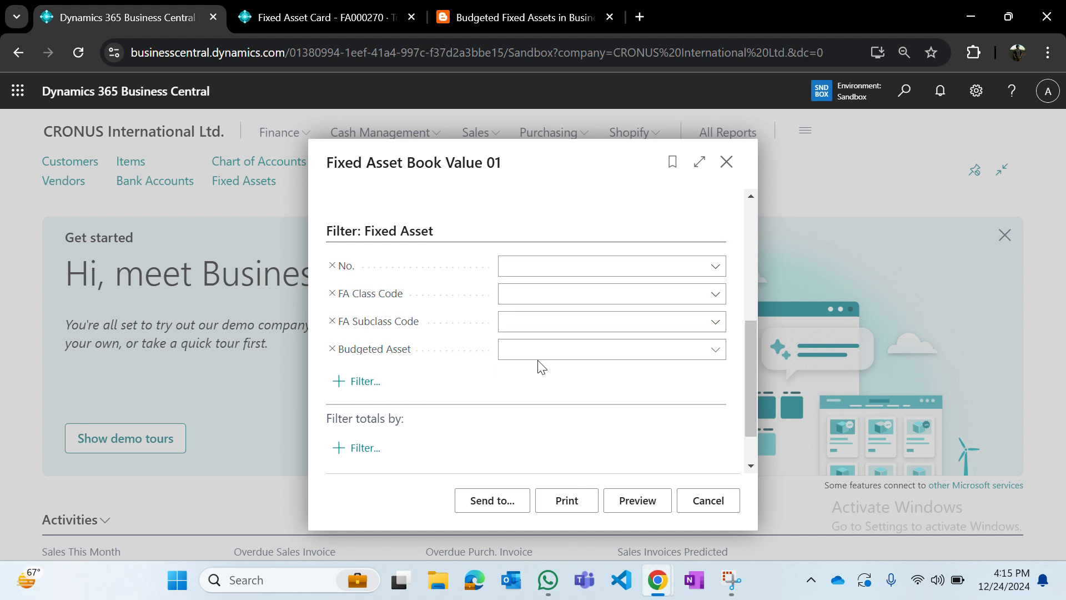
{"action": "left_click", "coordinate": [552, 358]}
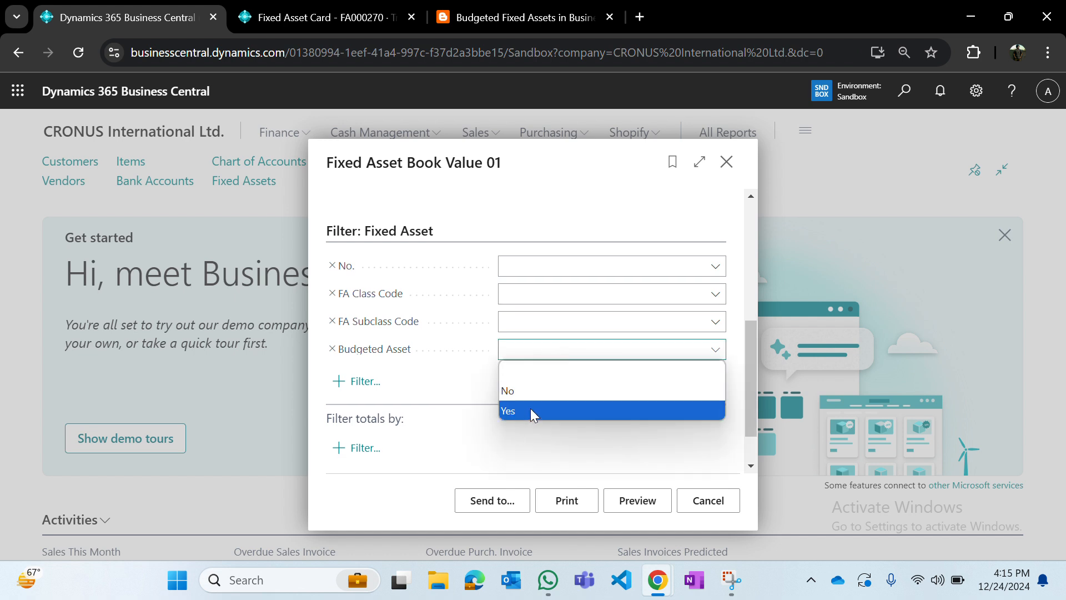
{"action": "left_click", "coordinate": [466, 376]}
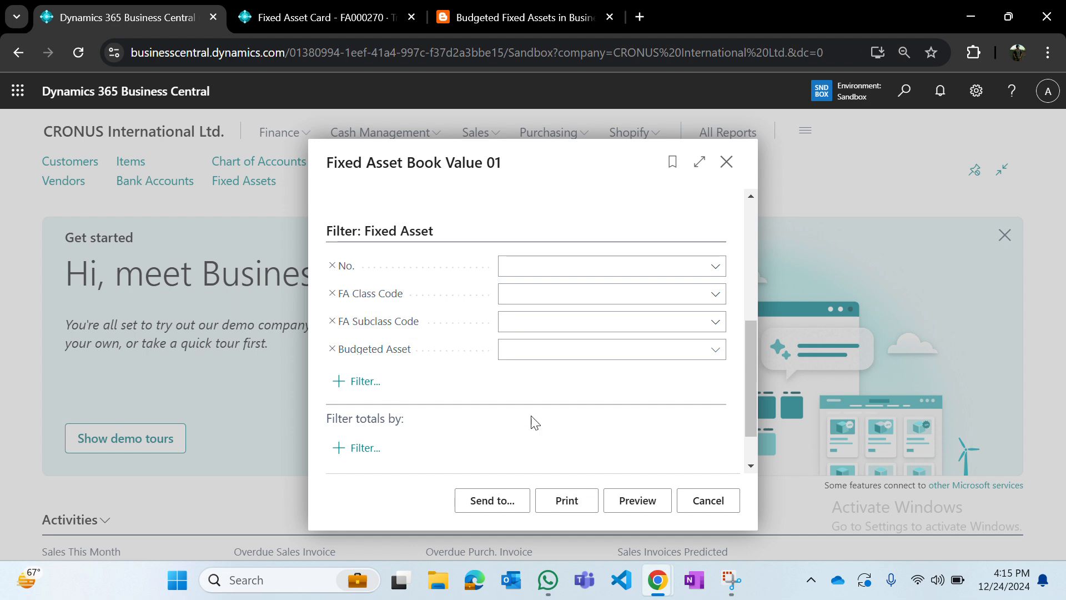
{"action": "left_click", "coordinate": [616, 500]}
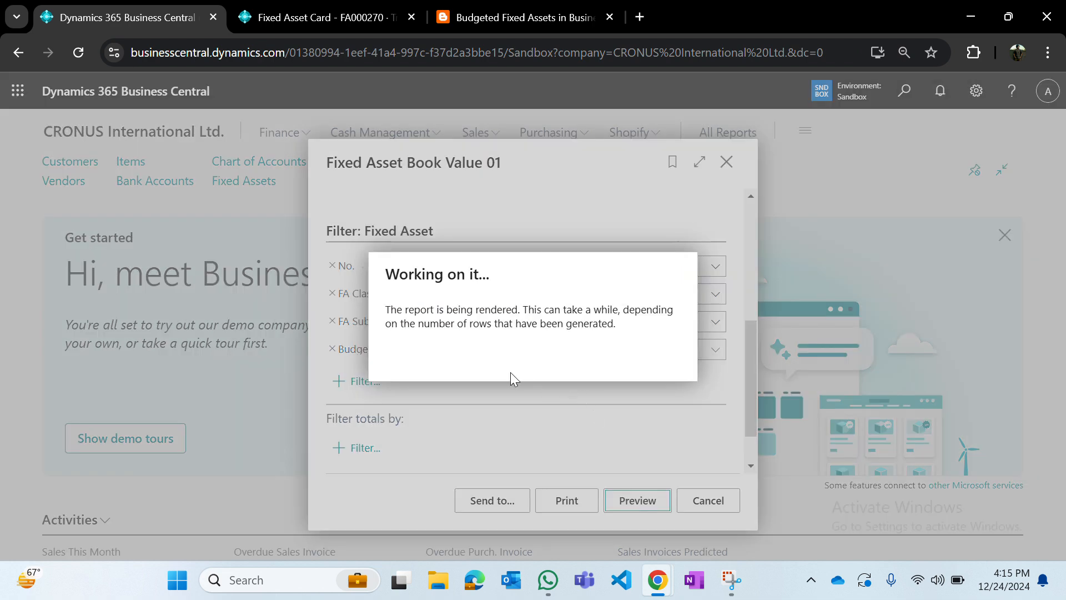
{"action": "key", "text": "Return"}
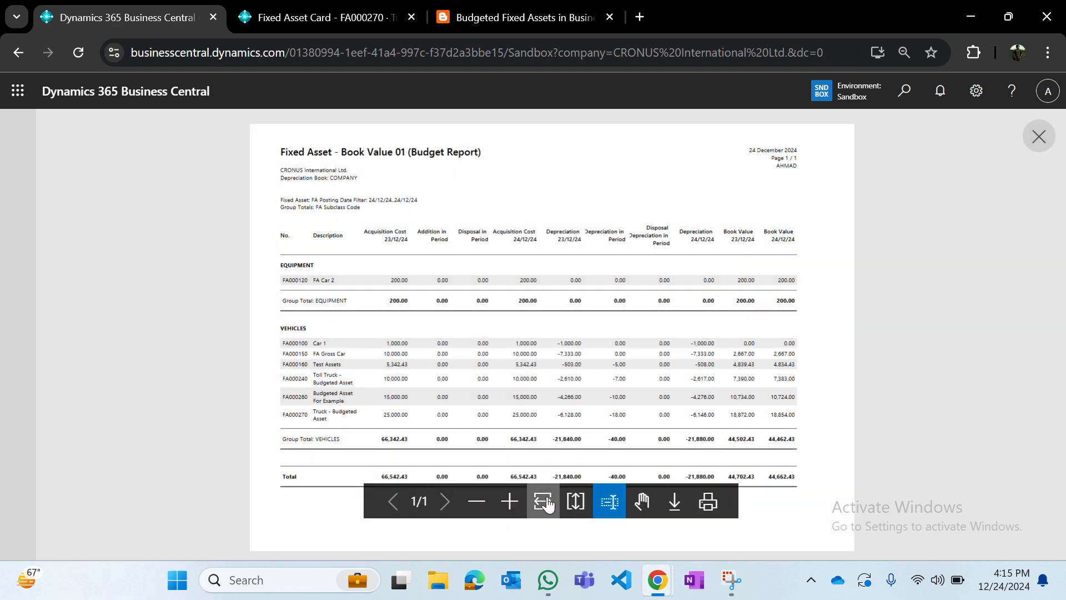
{"action": "left_click", "coordinate": [543, 501]}
{"action": "scroll", "coordinate": [277, 400], "scroll_direction": "down", "scroll_amount": 5}
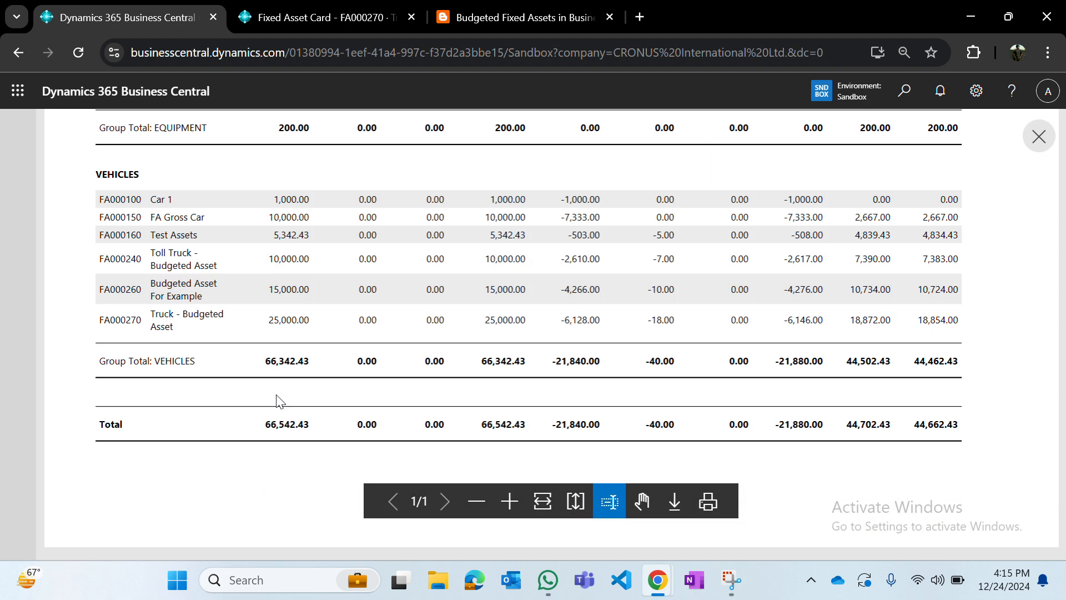
{"action": "scroll", "coordinate": [278, 398], "scroll_direction": "up", "scroll_amount": 3}
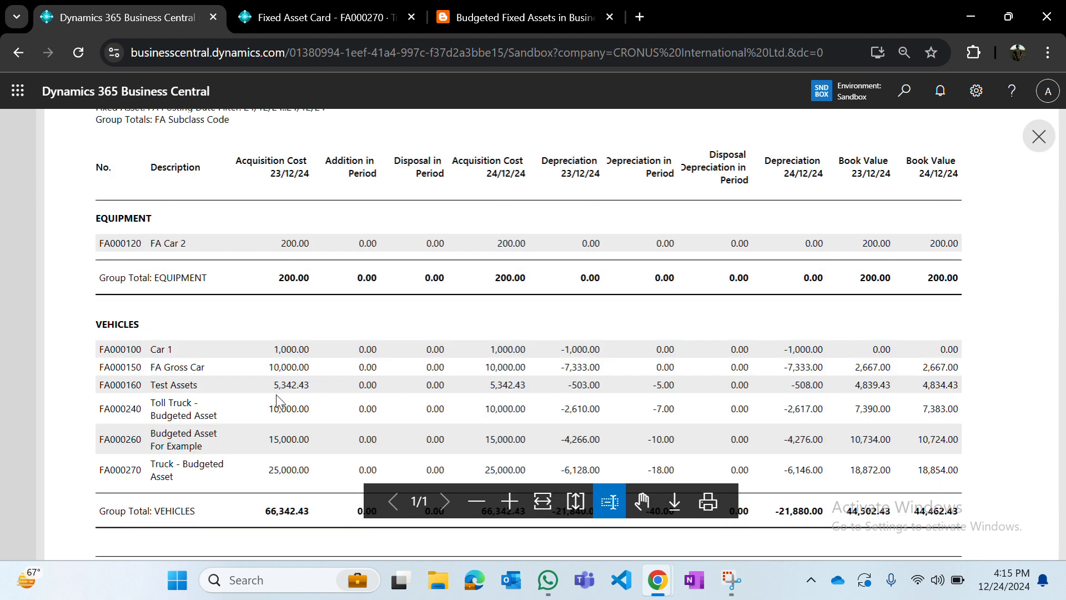
Step: Check whether FA000120, FA Car 2, is a budgeted asset on its card, and return to the report preview
{"action": "left_click", "coordinate": [292, 15]}
{"action": "left_click", "coordinate": [60, 139]}
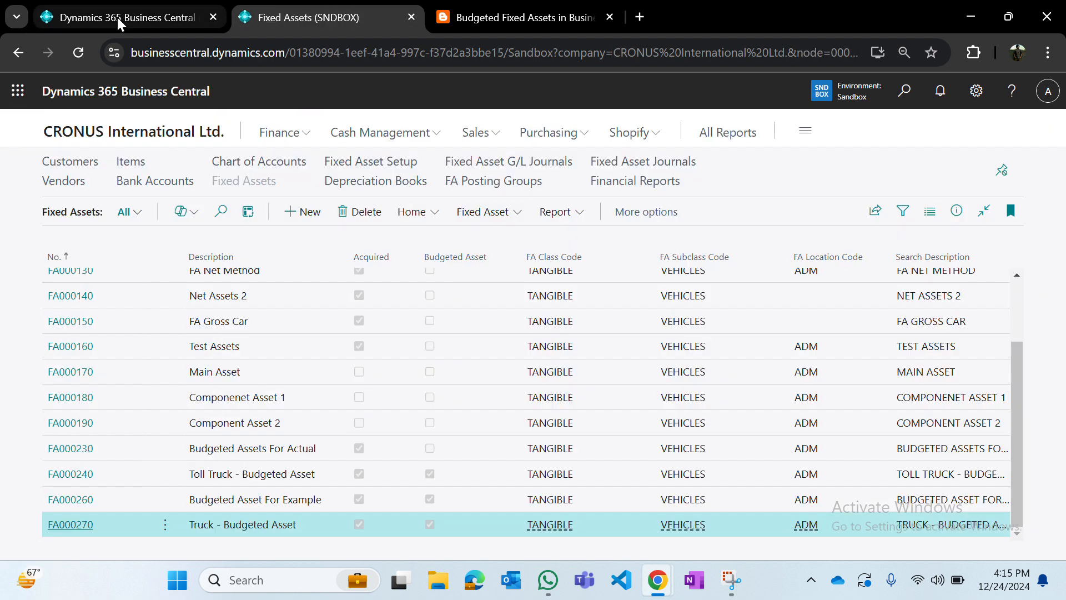
{"action": "left_click", "coordinate": [117, 18]}
{"action": "double_click", "coordinate": [138, 243]}
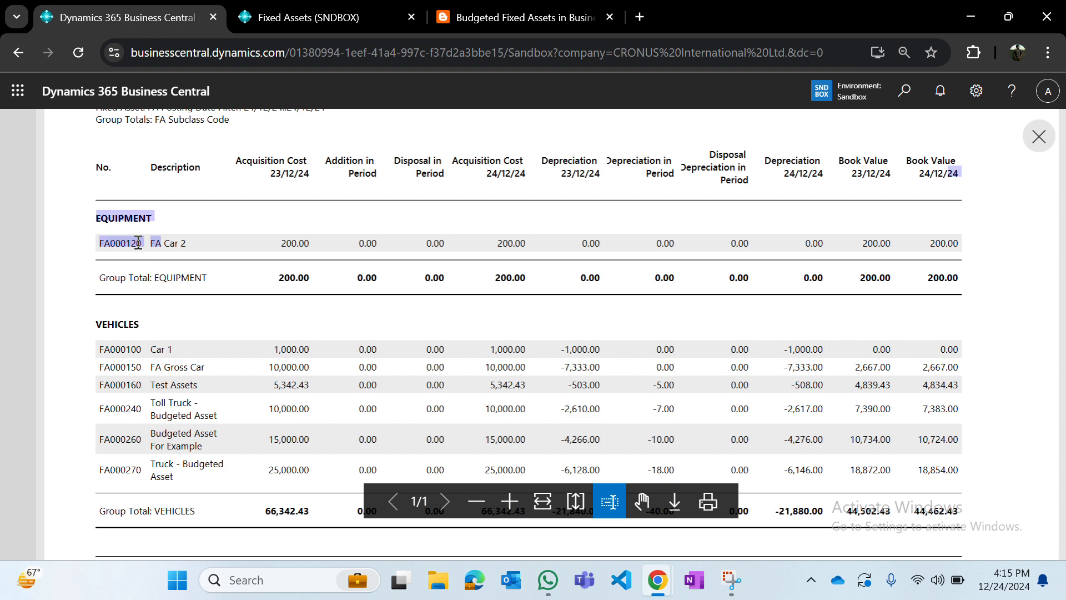
{"action": "left_click", "coordinate": [300, 17]}
{"action": "scroll", "coordinate": [298, 400], "scroll_direction": "up", "scroll_amount": 3}
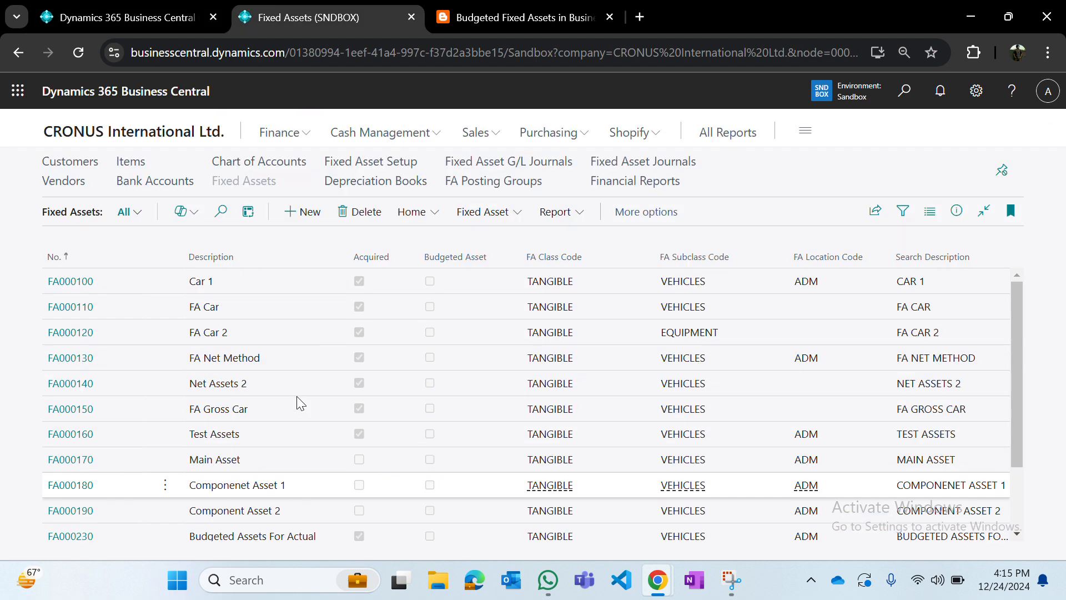
{"action": "left_click", "coordinate": [66, 337]}
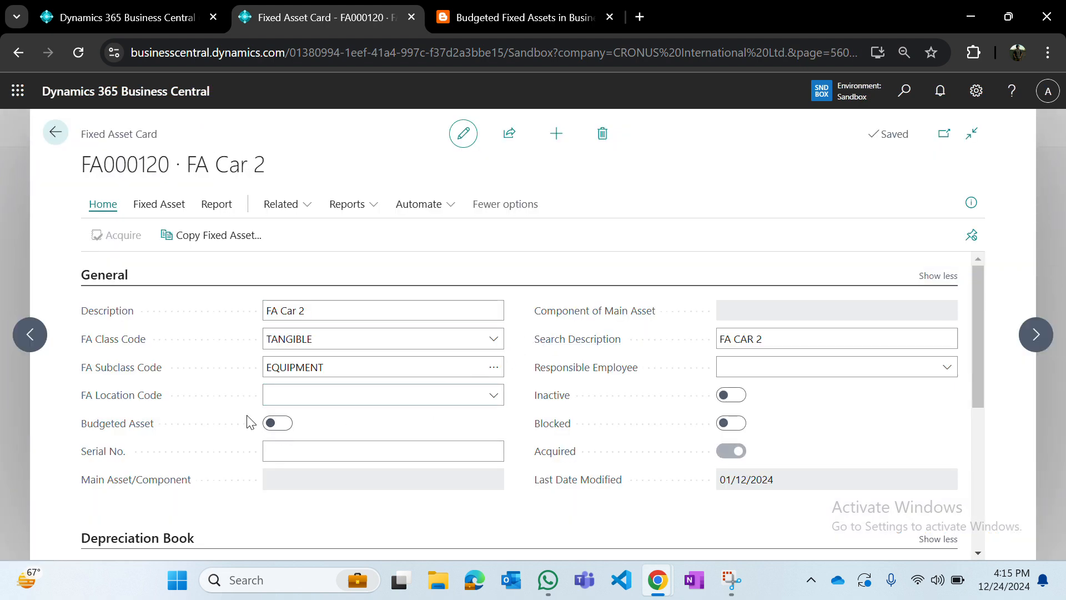
{"action": "left_click", "coordinate": [121, 17]}
{"action": "left_click", "coordinate": [253, 325]}
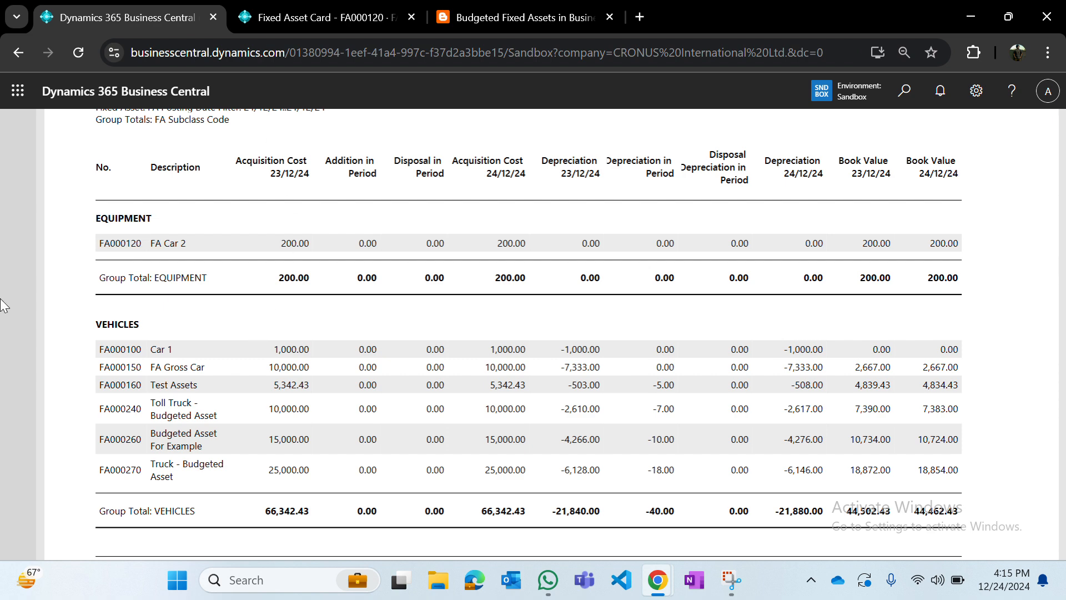
Step: Close the preview, filter Budgeted Asset to Yes, and preview the Fixed Asset Book Value 01 report again
{"action": "left_click", "coordinate": [1, 285]}
{"action": "left_click", "coordinate": [668, 369]}
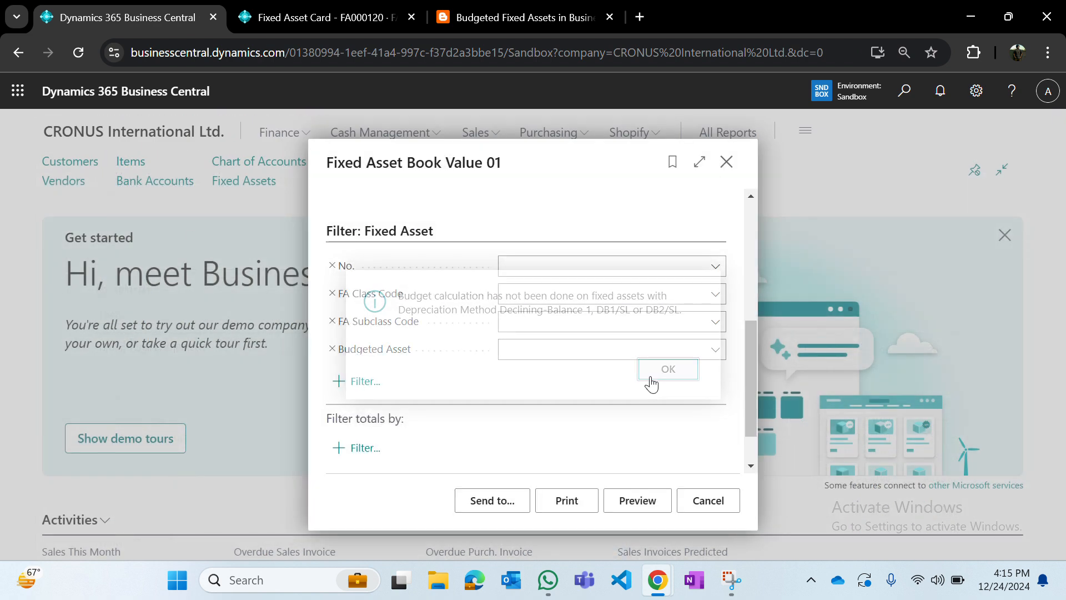
{"action": "left_click", "coordinate": [559, 352]}
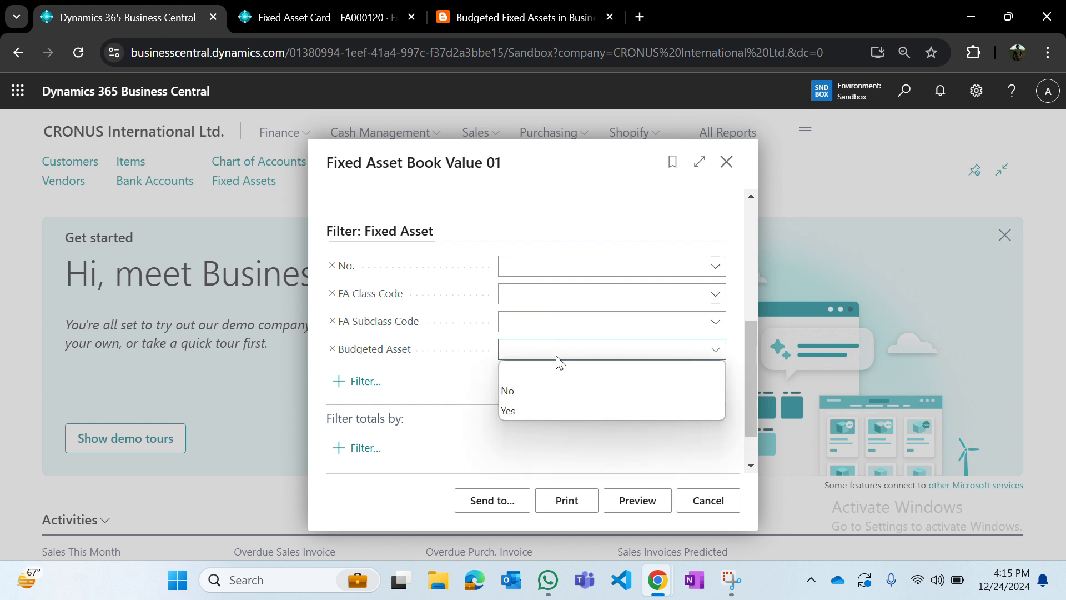
{"action": "left_click", "coordinate": [525, 414]}
{"action": "scroll", "coordinate": [446, 321], "scroll_direction": "up", "scroll_amount": 1}
{"action": "scroll", "coordinate": [446, 321], "scroll_direction": "up", "scroll_amount": 3}
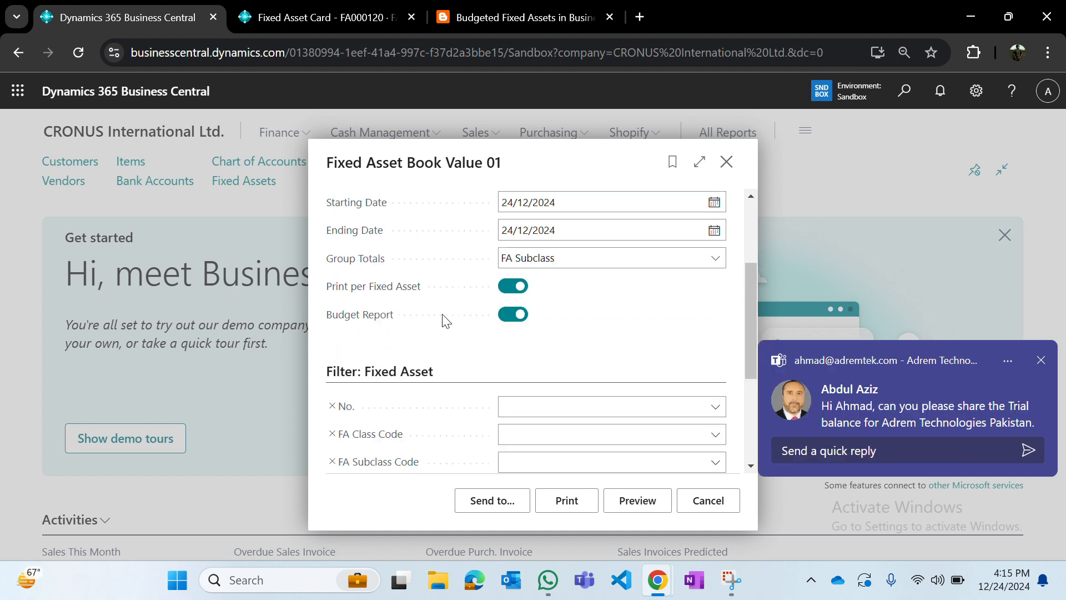
{"action": "left_click", "coordinate": [637, 506]}
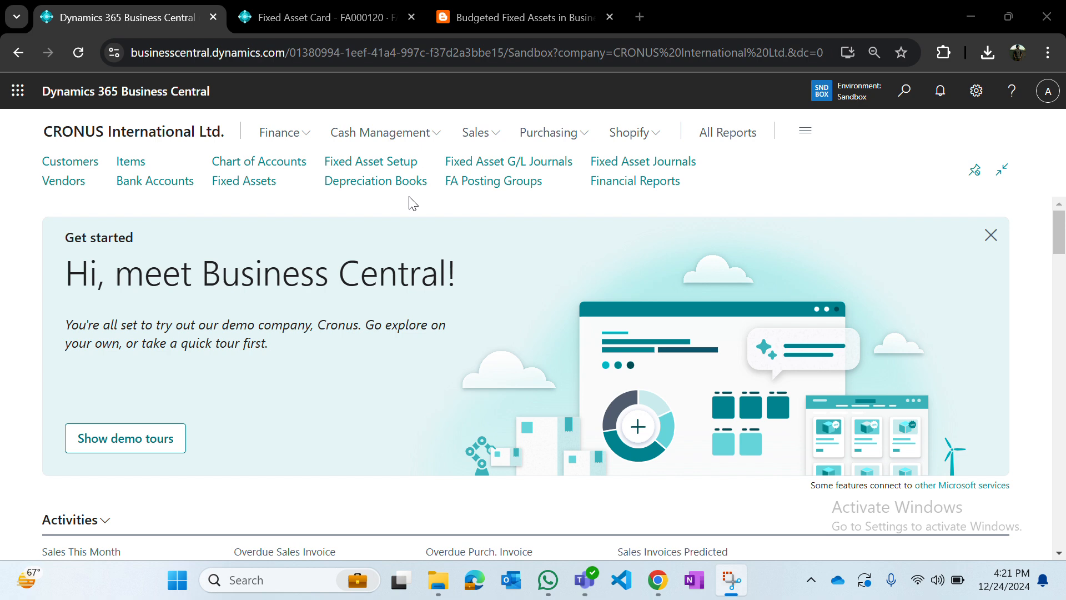
Step: Switch to the blog article and reread its explanation of the Budgeted Asset filter in the book value report
{"action": "left_click", "coordinate": [323, 18]}
{"action": "key", "text": "ctrl+Tab"}
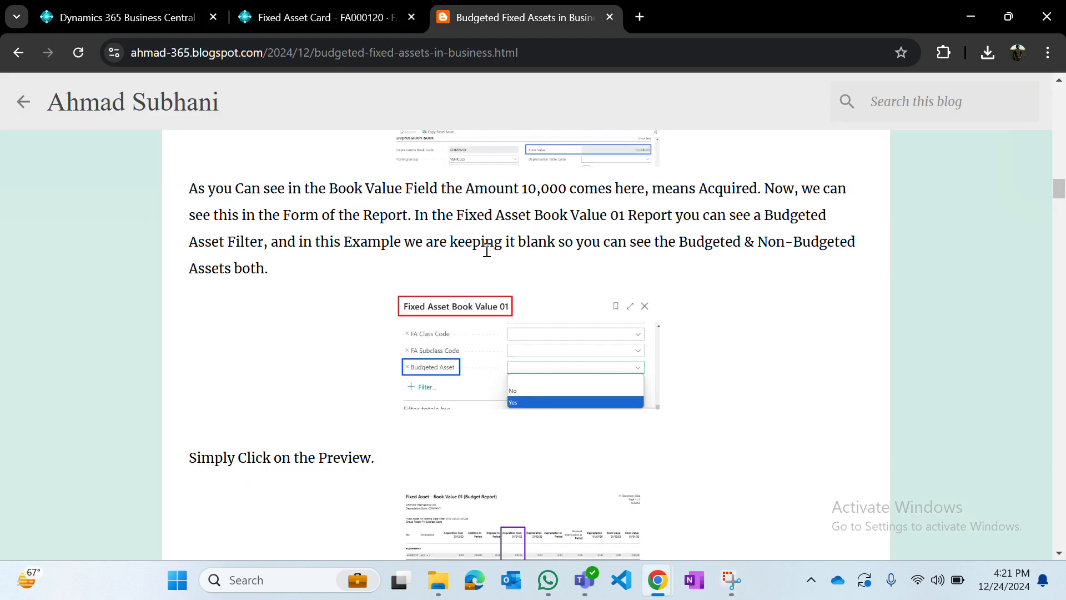
{"action": "scroll", "coordinate": [487, 251], "scroll_direction": "up", "scroll_amount": 1}
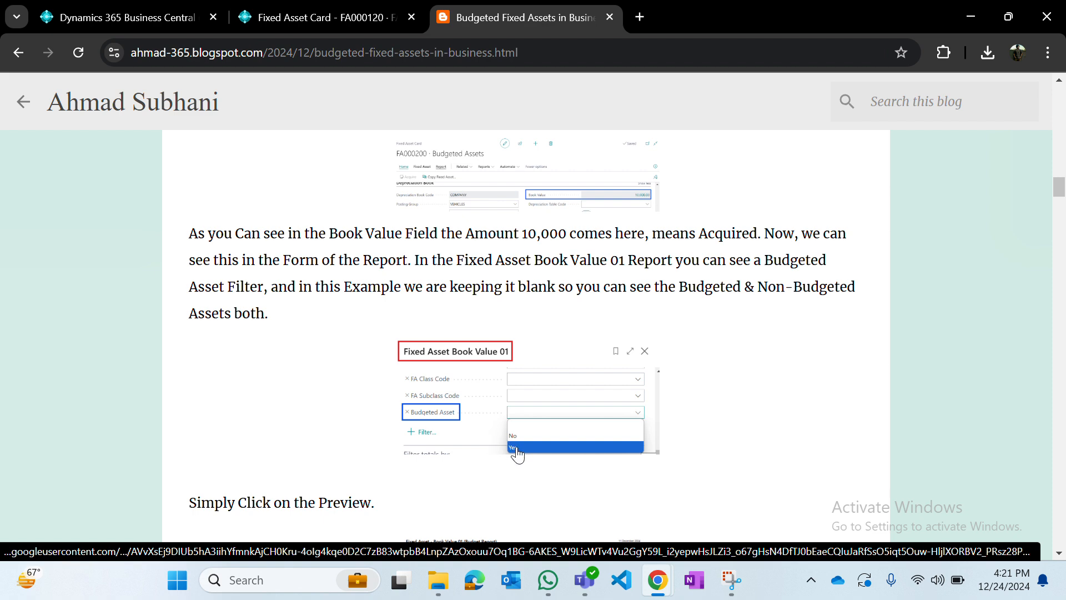
Step: Return to the FA000120 card and open the Fixed Asset Book Value 01 report from there
{"action": "left_click", "coordinate": [291, 19]}
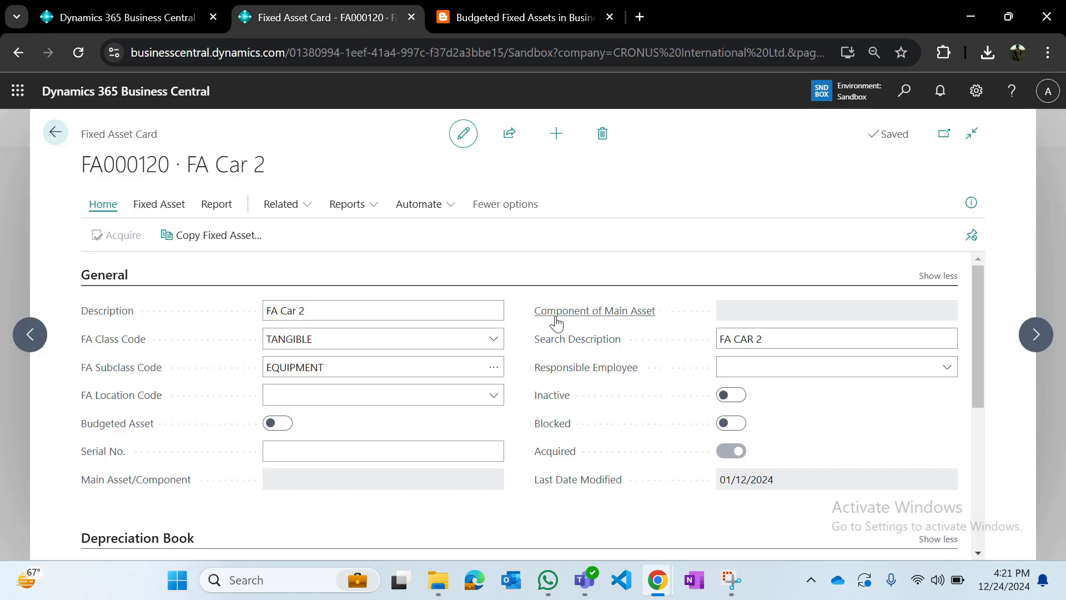
{"action": "key", "text": "alt+q"}
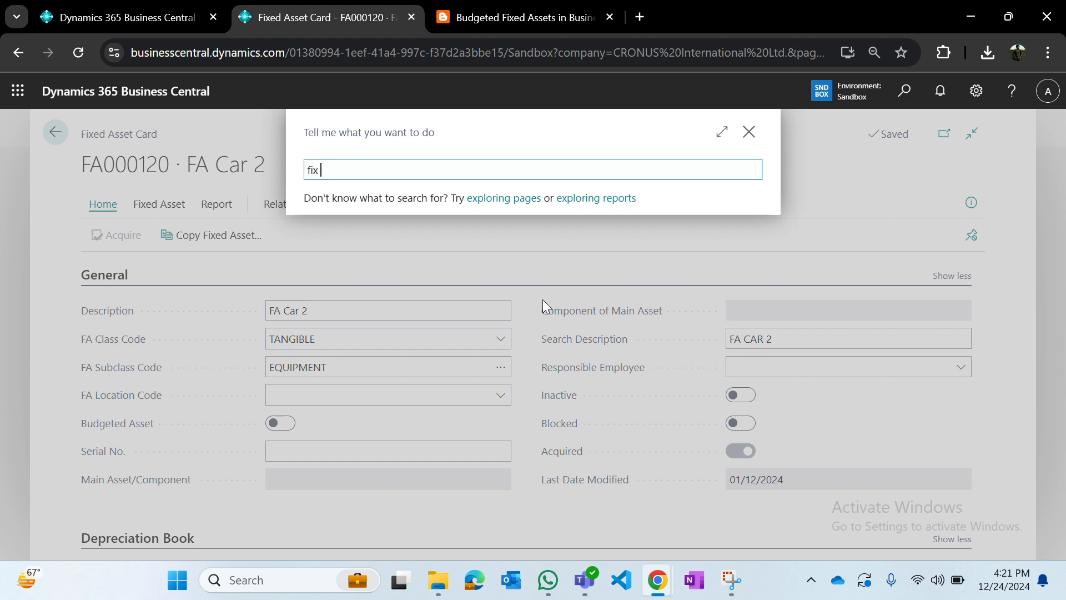
{"action": "type", "text": "fix as book va"}
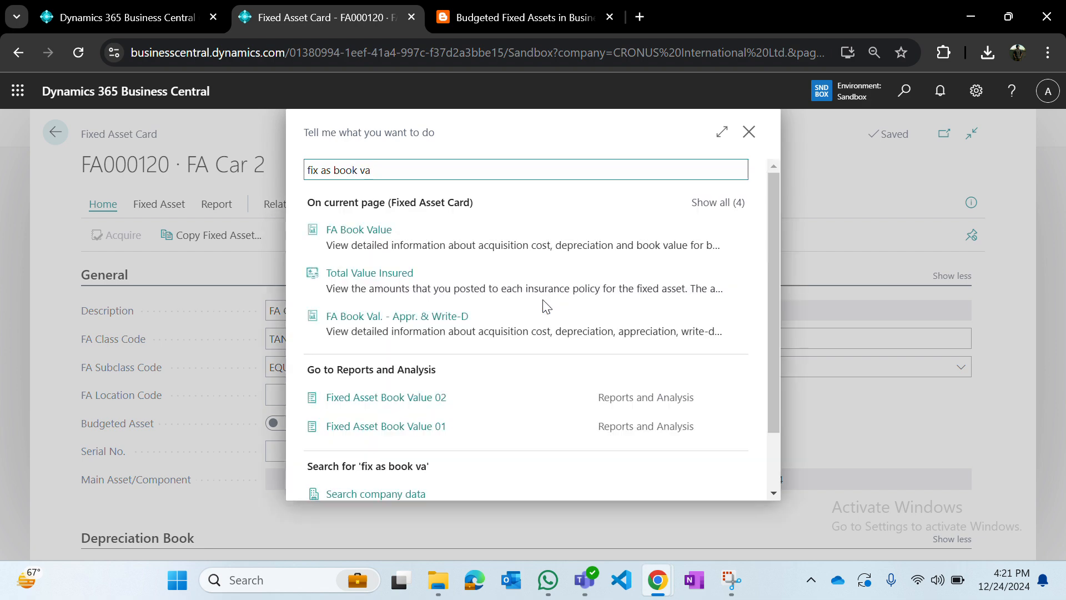
{"action": "key", "text": "Down"}
{"action": "key", "text": "Return"}
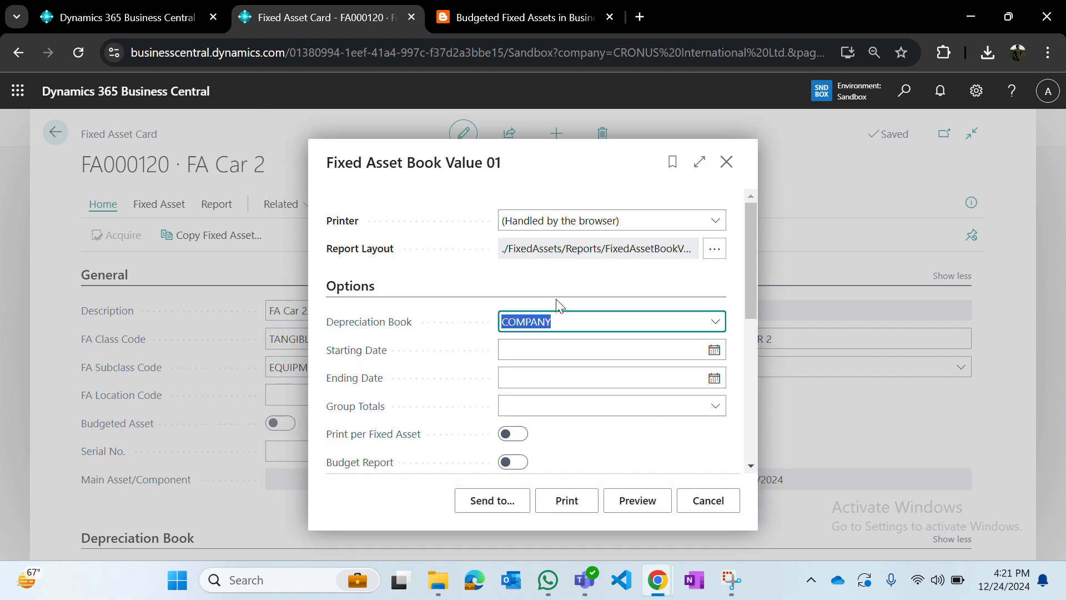
Step: Filter the Fixed Asset Book Value 01 report to Budgeted Asset Yes and turn on Print per Fixed Asset
{"action": "scroll", "coordinate": [573, 410], "scroll_direction": "down", "scroll_amount": 3}
{"action": "scroll", "coordinate": [574, 409], "scroll_direction": "down", "scroll_amount": 1}
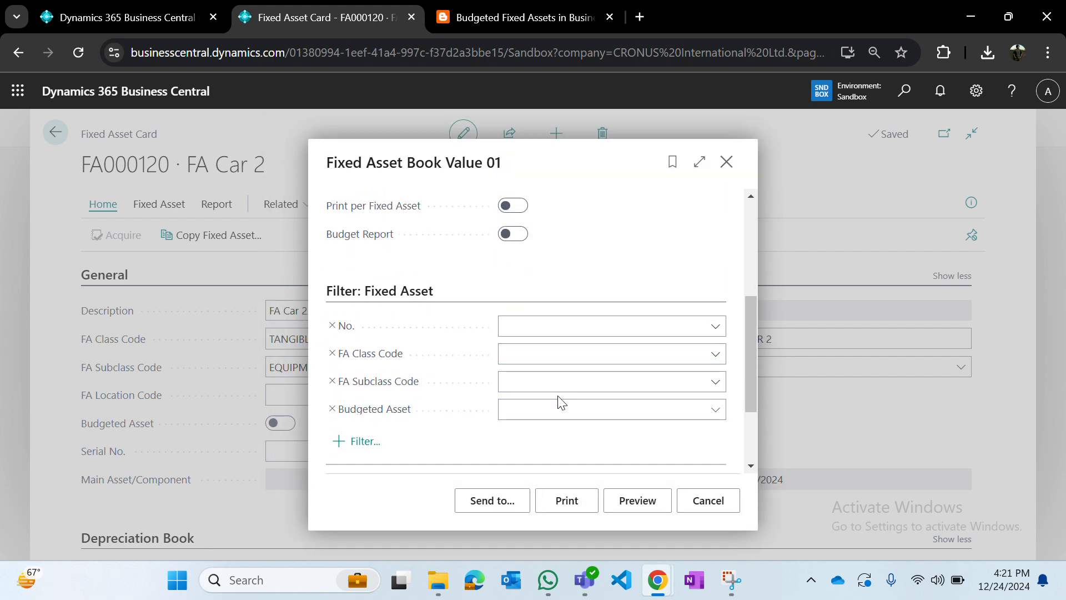
{"action": "left_click", "coordinate": [544, 411]}
{"action": "left_click", "coordinate": [520, 468]}
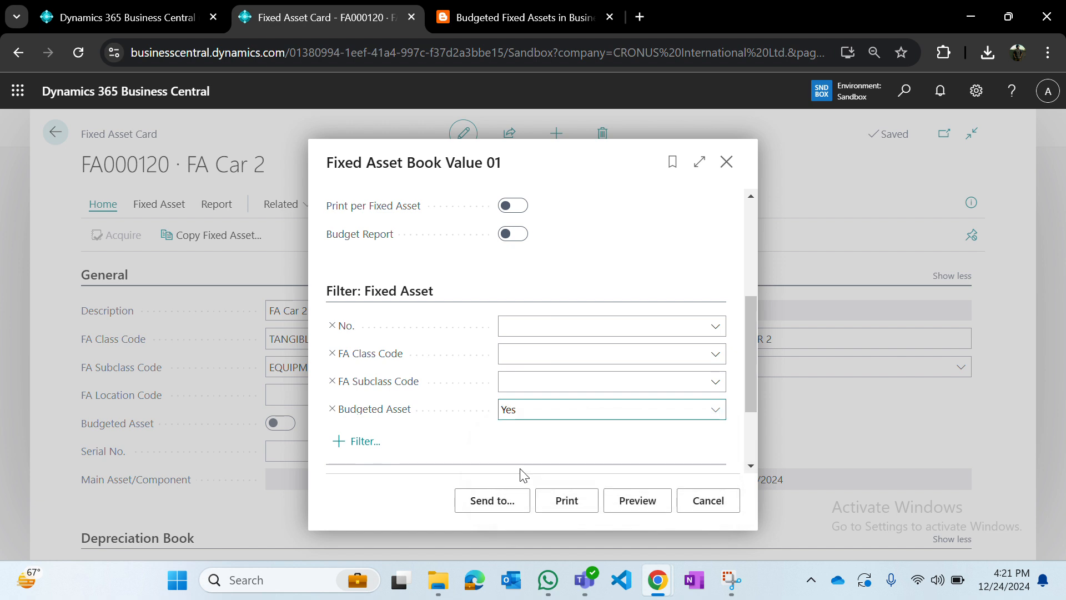
{"action": "scroll", "coordinate": [519, 343], "scroll_direction": "up", "scroll_amount": 2}
{"action": "left_click", "coordinate": [520, 319]}
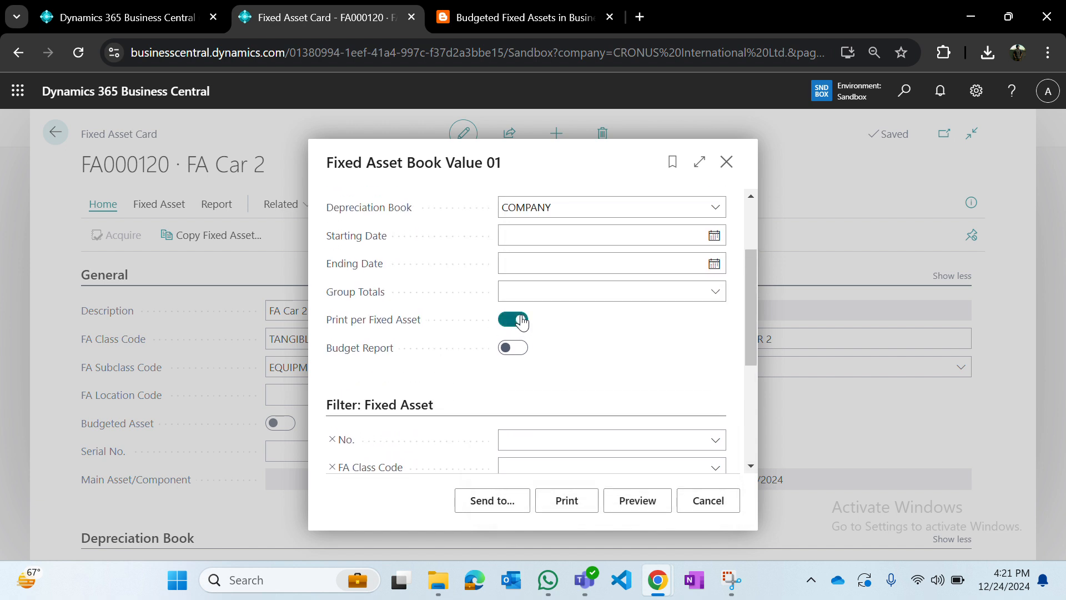
Step: Set both the starting date and the ending date of the report to 24/12/2024
{"action": "scroll", "coordinate": [575, 290], "scroll_direction": "up", "scroll_amount": 2}
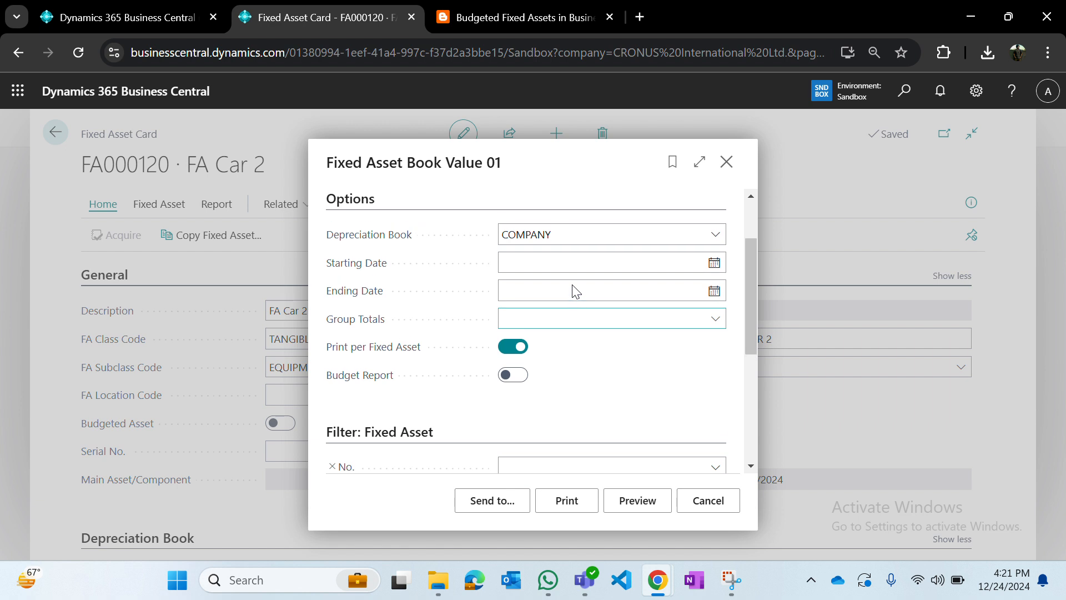
{"action": "type", "text": "t"}
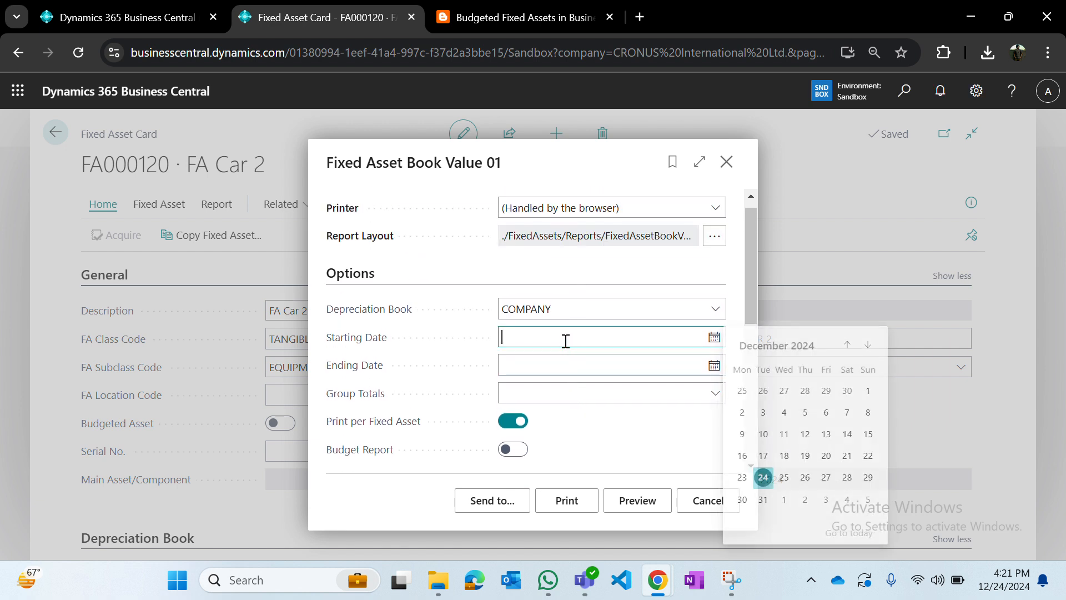
{"action": "key", "text": "Tab"}
{"action": "type", "text": "t"}
{"action": "key", "text": "Tab"}
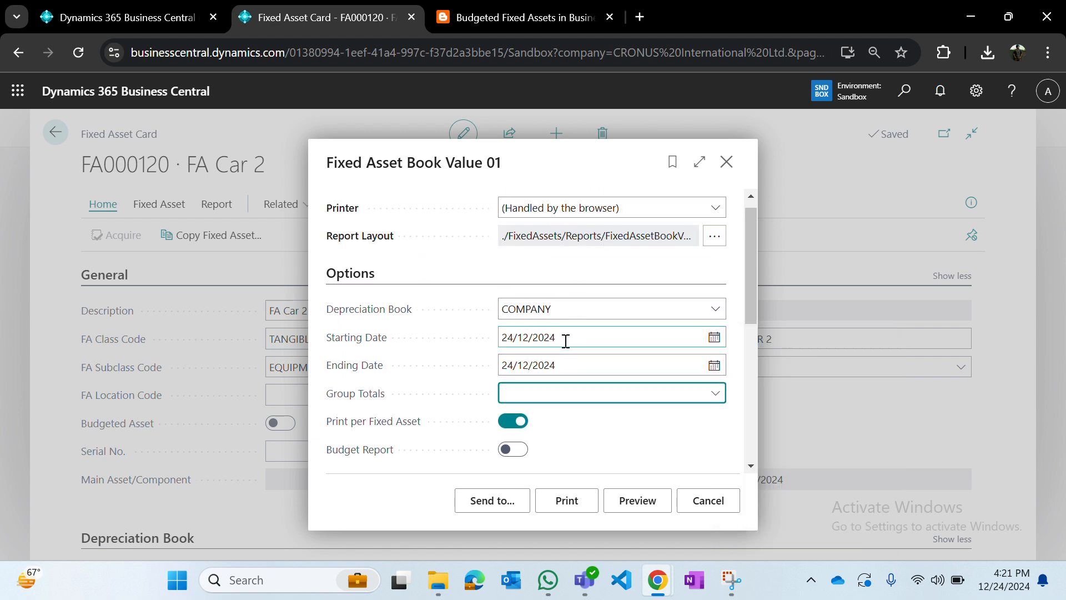
Step: Group the report totals by FA Subclass and preview the report
{"action": "key", "text": "Tab"}
{"action": "left_click", "coordinate": [586, 395]}
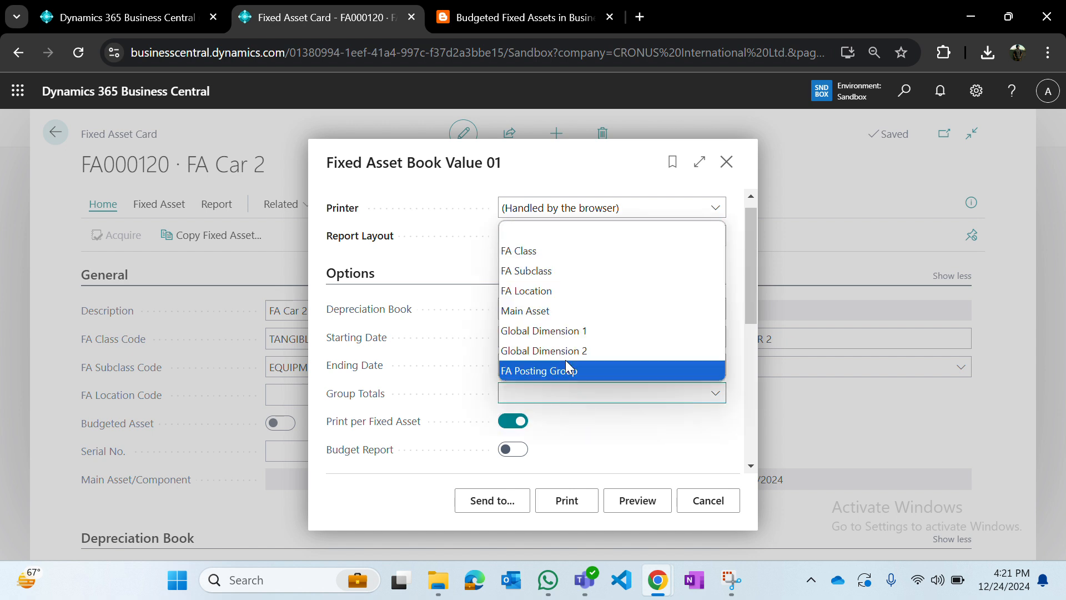
{"action": "left_click", "coordinate": [536, 272]}
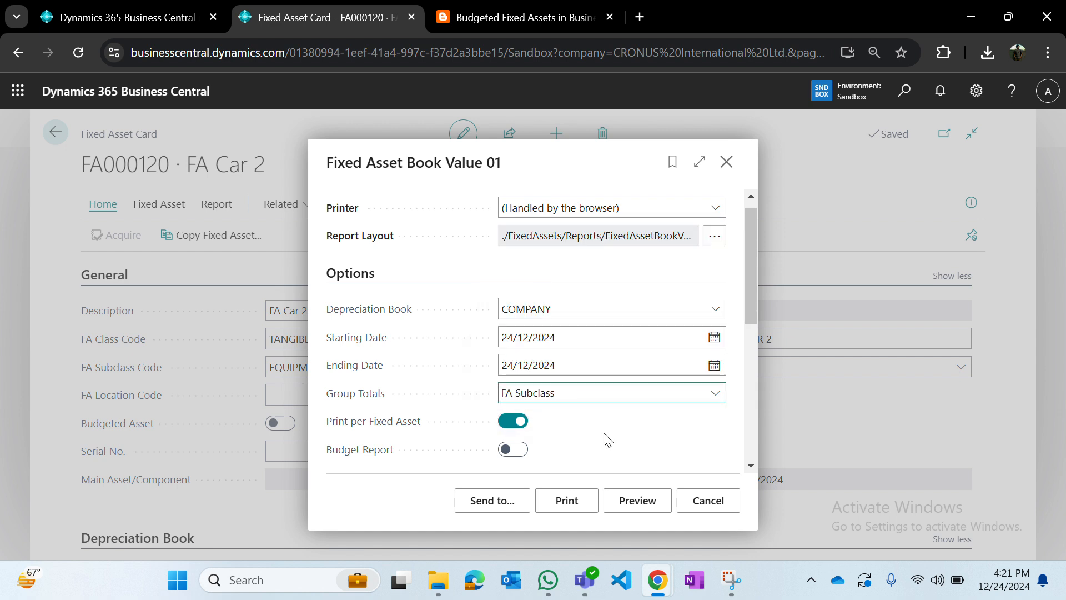
{"action": "left_click", "coordinate": [638, 502]}
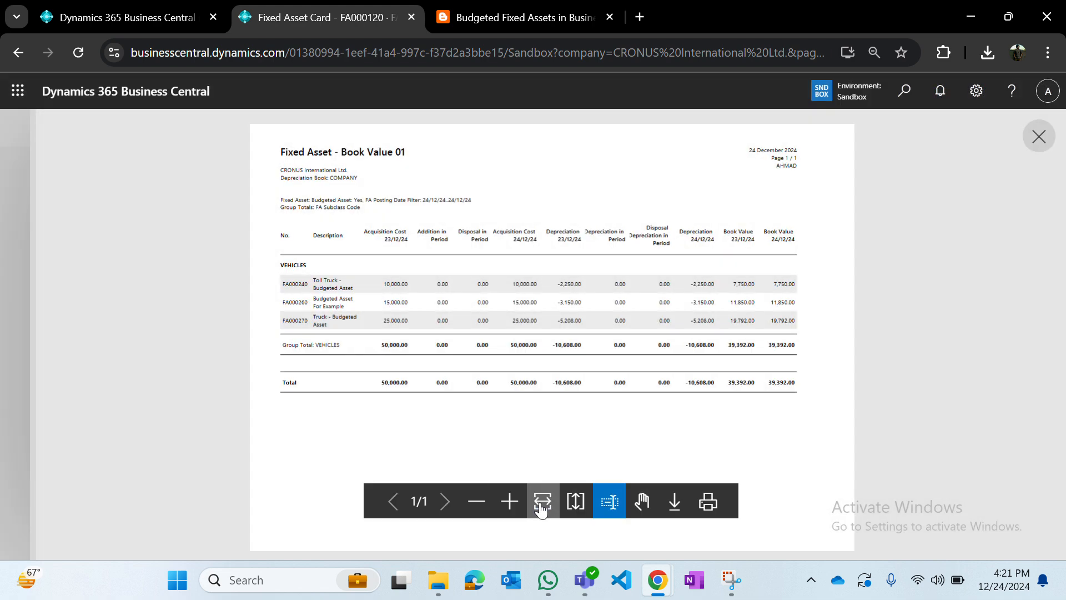
Step: Fit the preview to page width and examine the acquisition cost, depreciation and book value of the Truck - Budgeted Asset row
{"action": "left_click", "coordinate": [541, 506]}
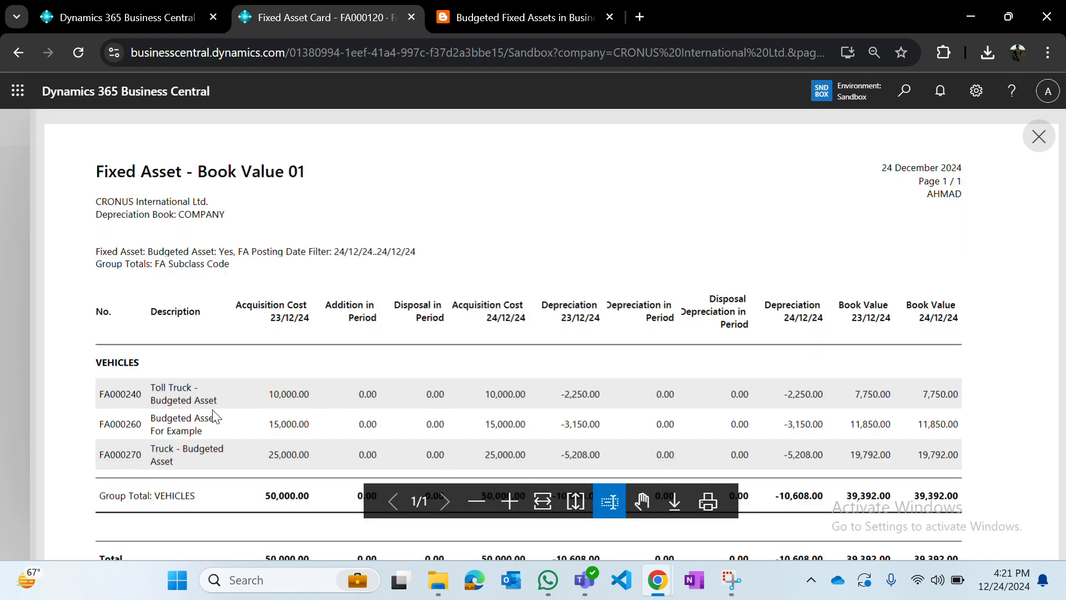
{"action": "scroll", "coordinate": [176, 392], "scroll_direction": "down", "scroll_amount": 3}
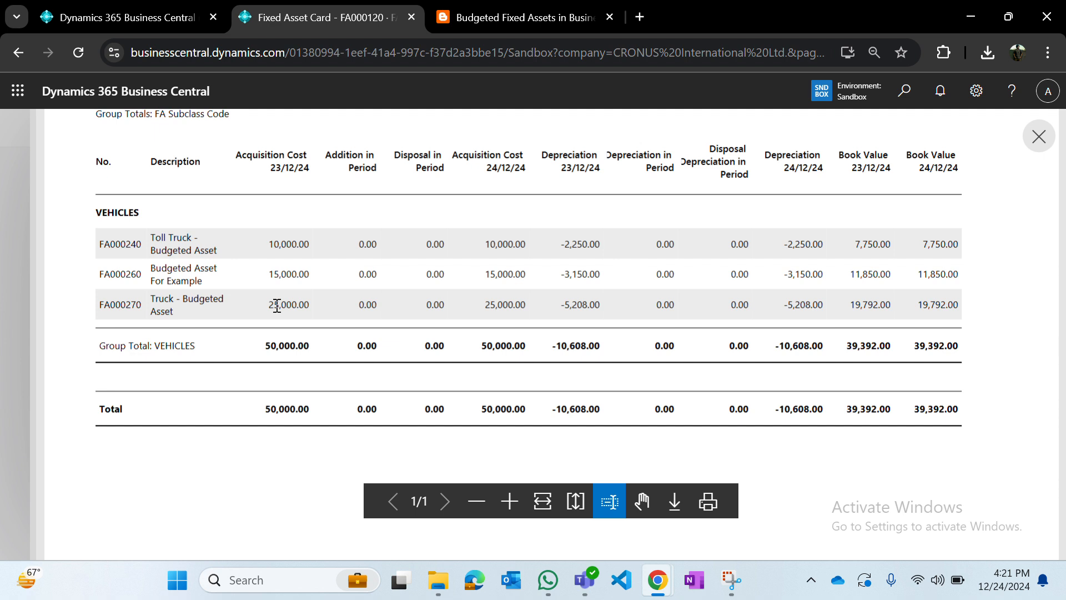
{"action": "double_click", "coordinate": [277, 306]}
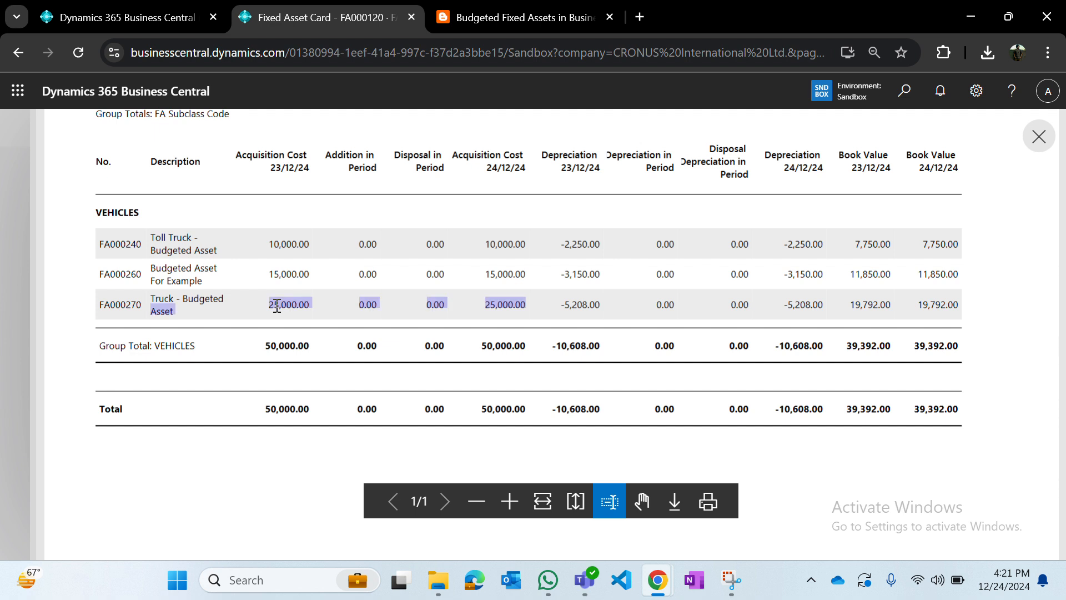
{"action": "double_click", "coordinate": [572, 304]}
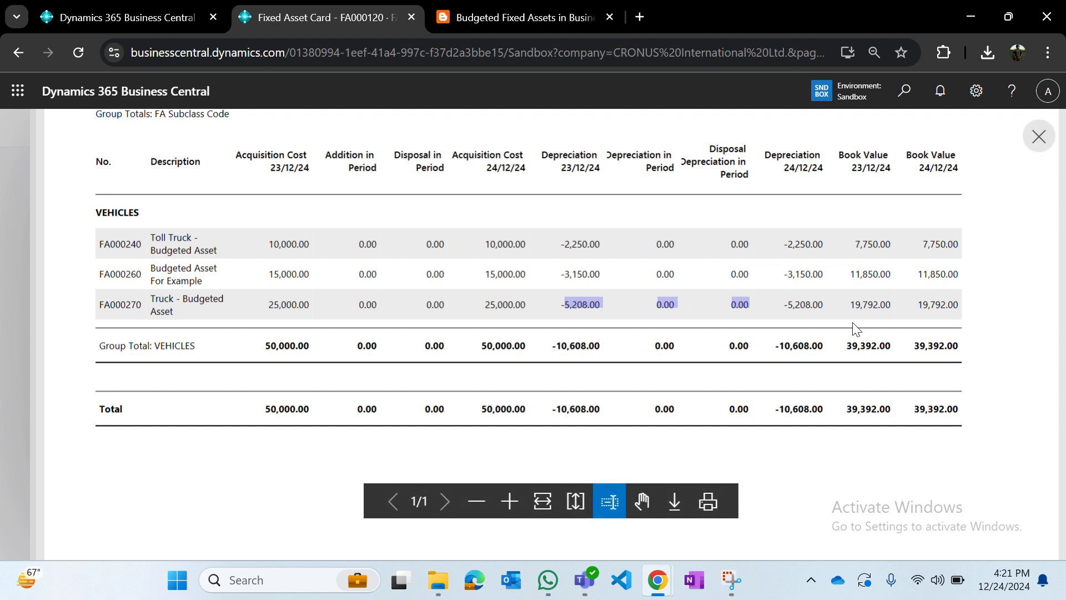
{"action": "double_click", "coordinate": [881, 305]}
{"action": "left_click_drag", "start_coordinate": [851, 170], "coordinate": [872, 170]}
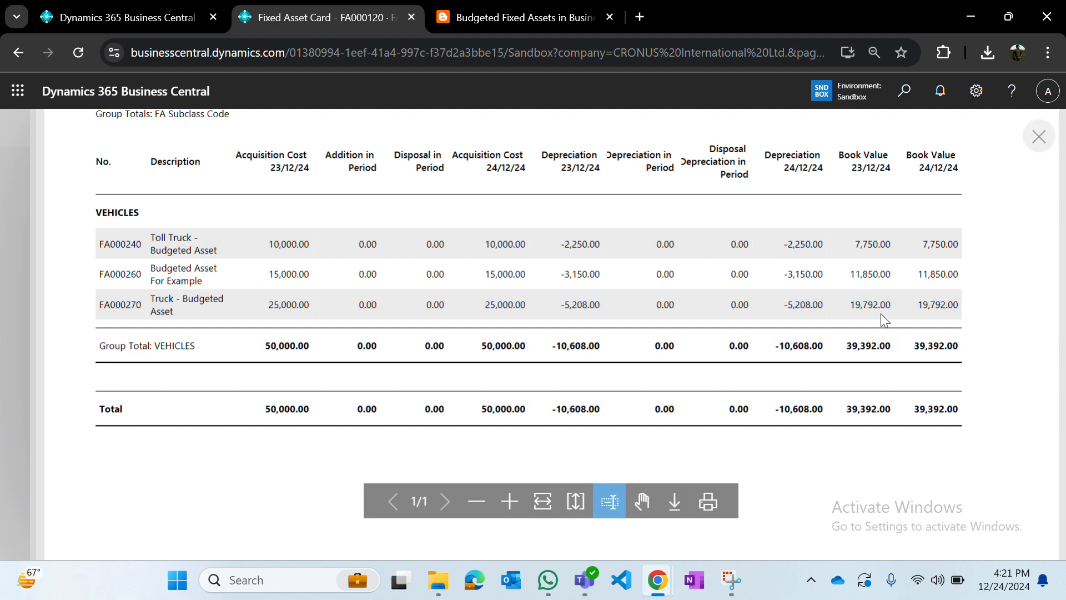
Step: Open the FA000270 truck card from the Fixed Assets list and check its book value in the Depreciation Book section
{"action": "left_click", "coordinate": [127, 11]}
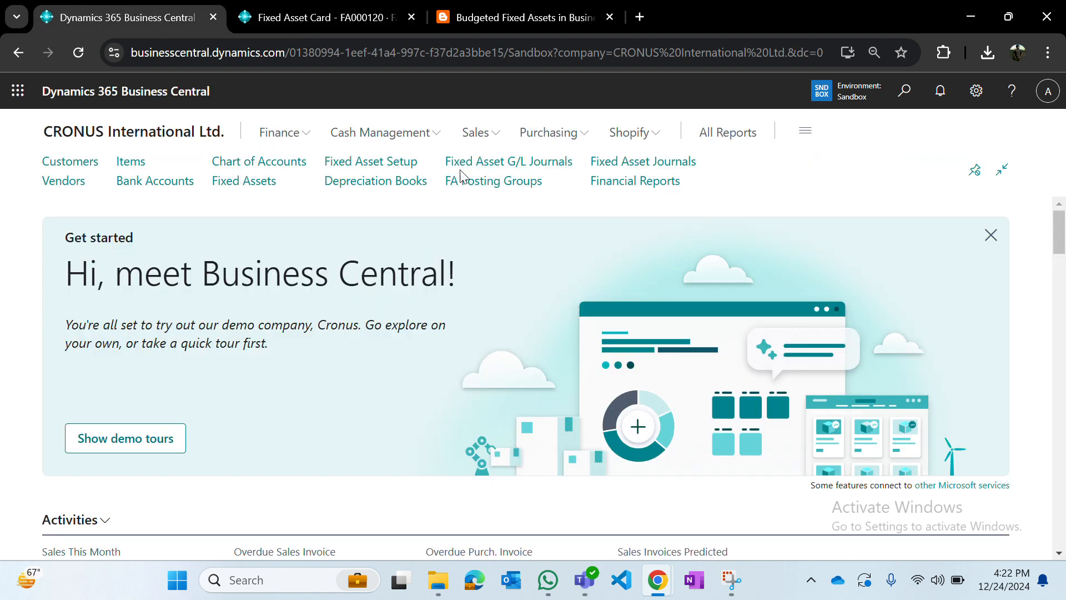
{"action": "left_click", "coordinate": [264, 190]}
{"action": "scroll", "coordinate": [262, 308], "scroll_direction": "down", "scroll_amount": 3}
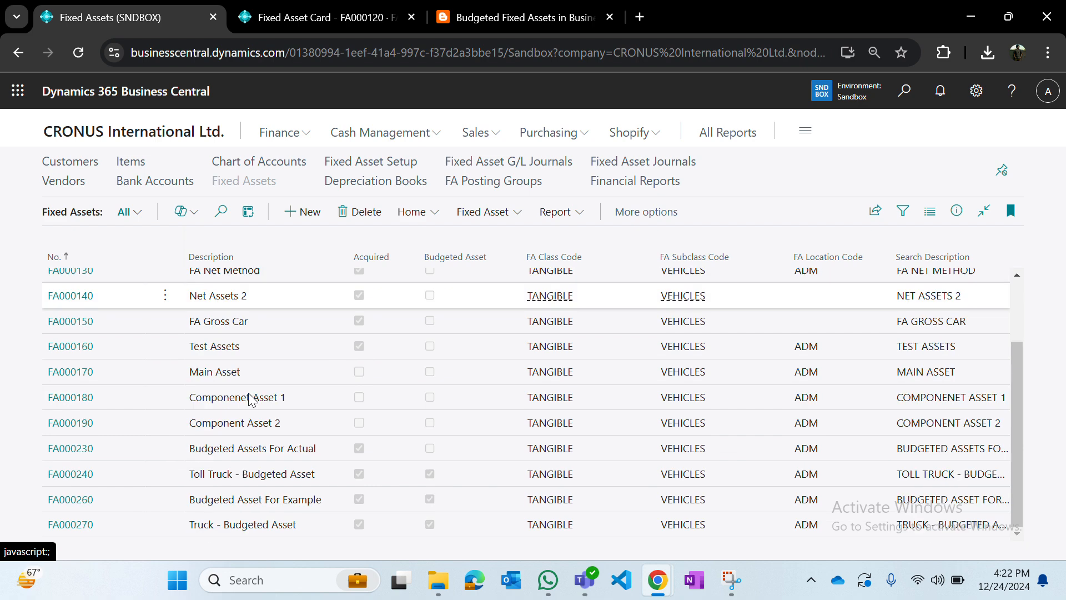
{"action": "left_click", "coordinate": [64, 532]}
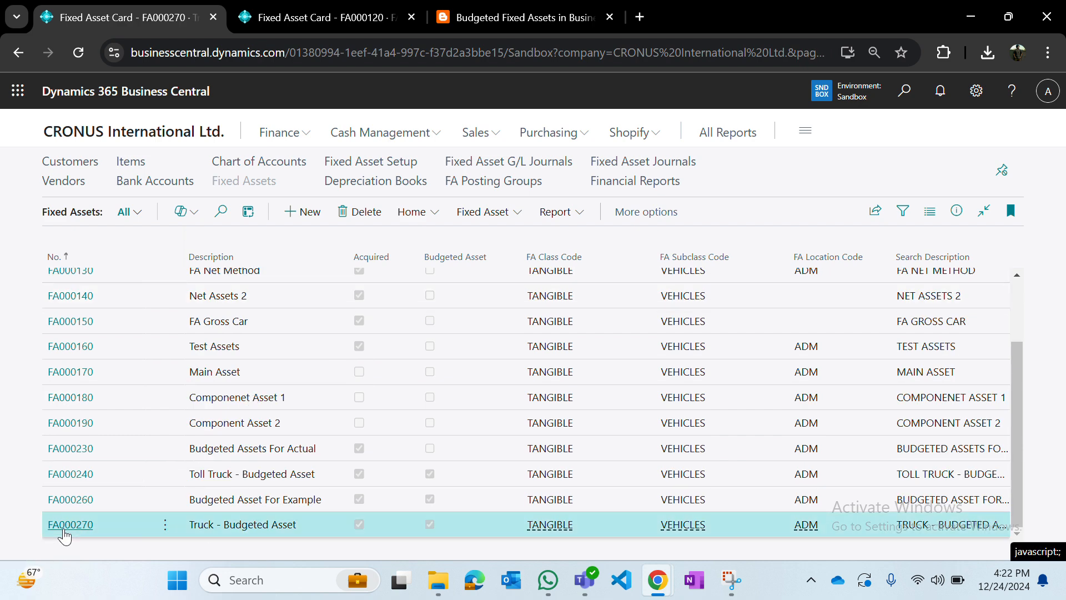
{"action": "scroll", "coordinate": [548, 508], "scroll_direction": "down", "scroll_amount": 5}
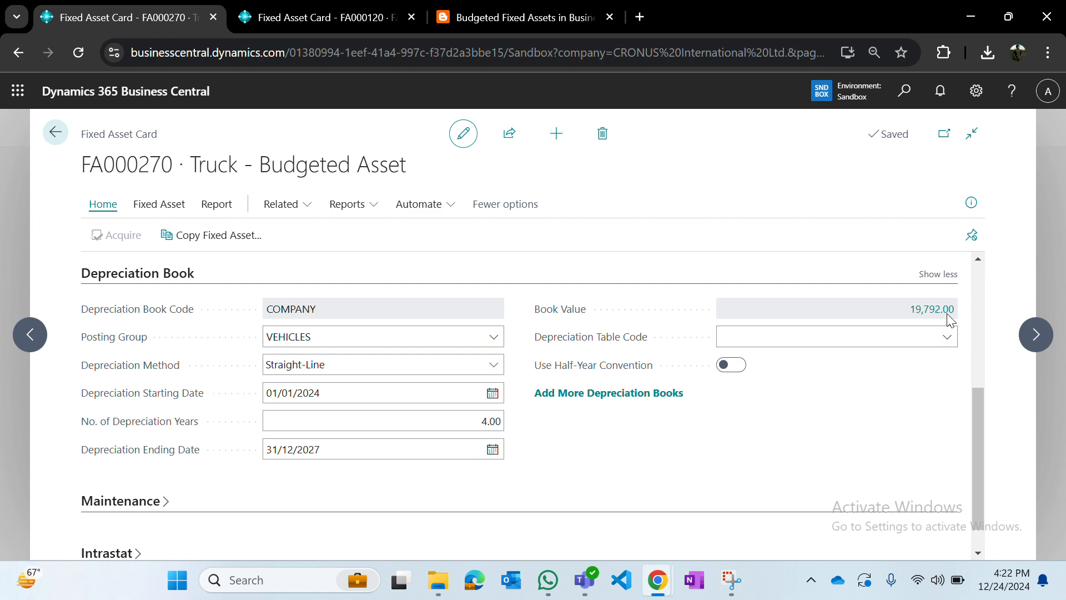
Step: Close the report preview and its request page, and read the Posting Depreciation section of the blog article
{"action": "key", "text": "ctrl+Tab"}
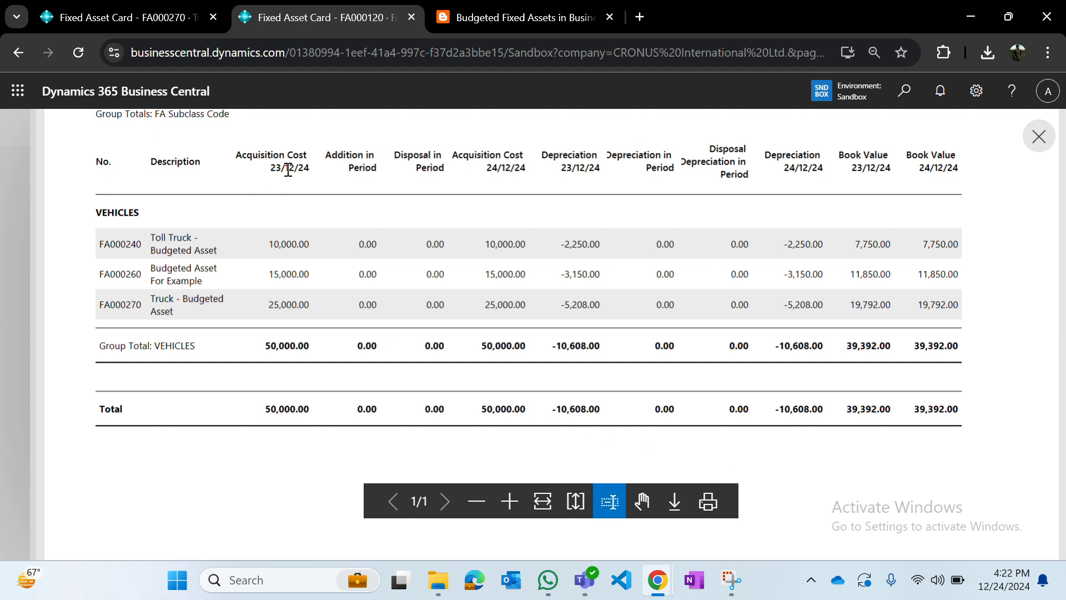
{"action": "key", "text": "Escape"}
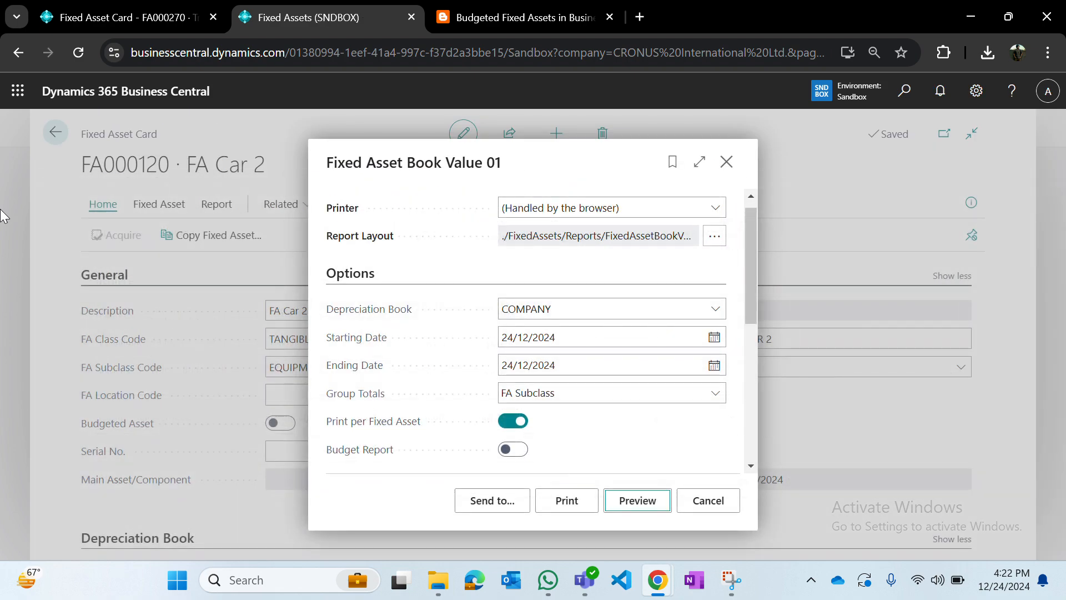
{"action": "key", "text": "ctrl+Tab"}
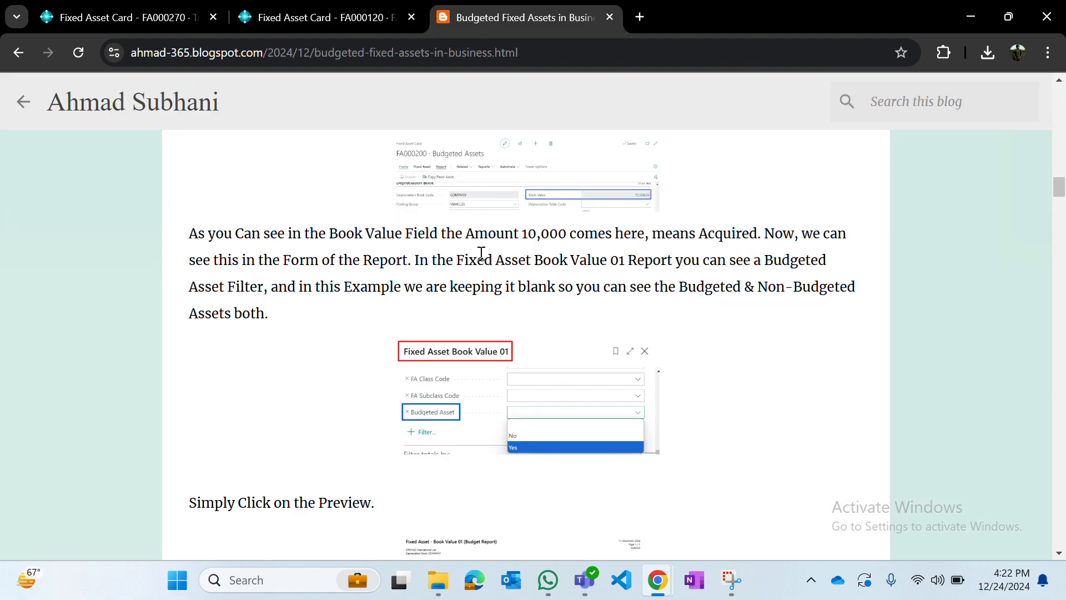
{"action": "scroll", "coordinate": [481, 252], "scroll_direction": "down", "scroll_amount": 10}
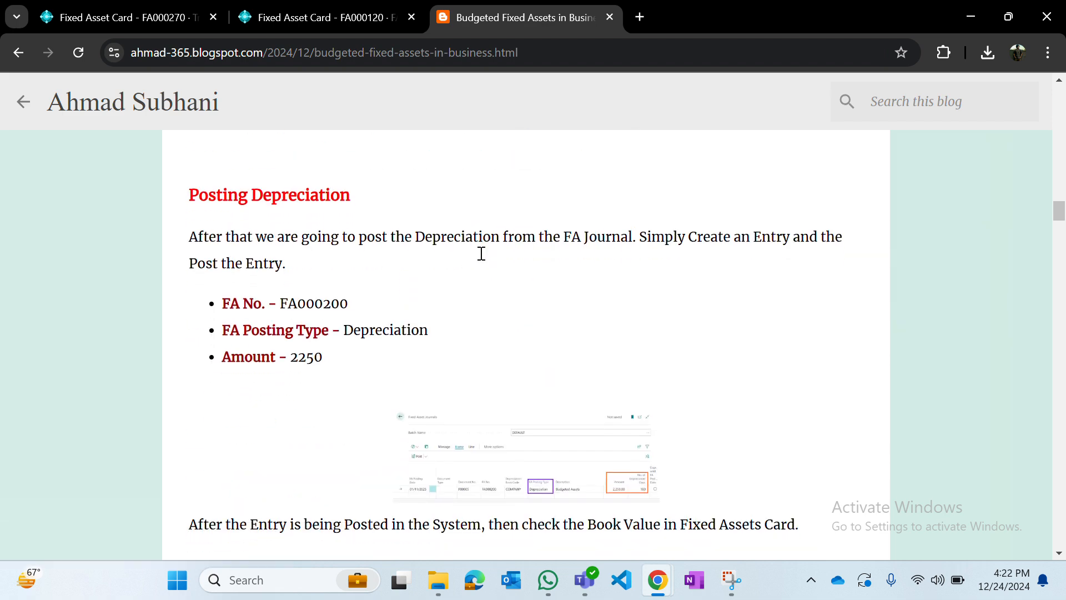
{"action": "scroll", "coordinate": [445, 264], "scroll_direction": "down", "scroll_amount": 1}
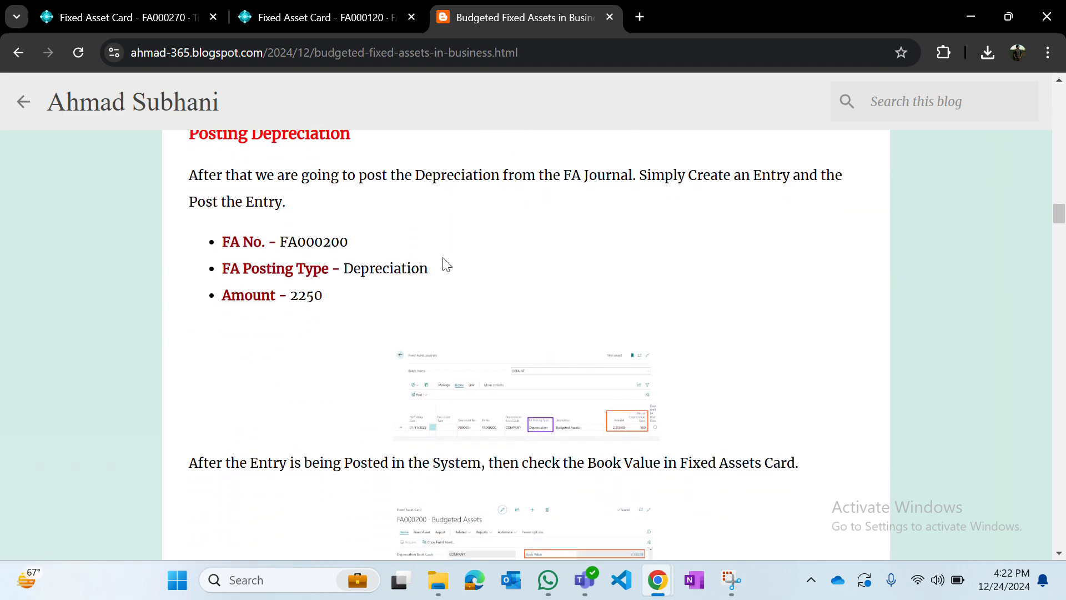
Step: Recheck the book value on the FA000270 truck card and return to the blog article
{"action": "left_click", "coordinate": [154, 25]}
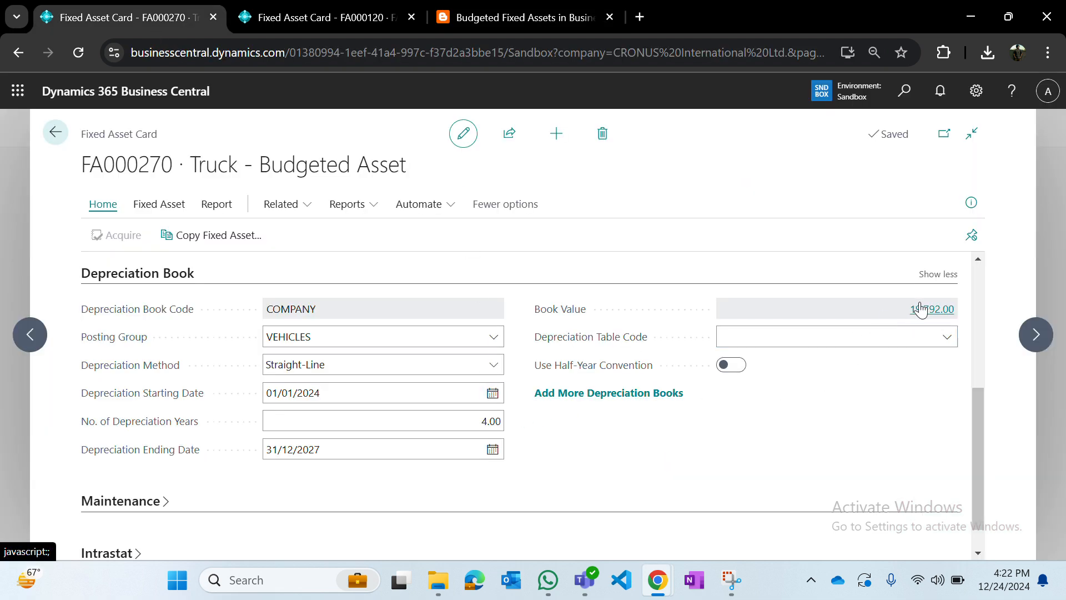
{"action": "left_click", "coordinate": [371, 17]}
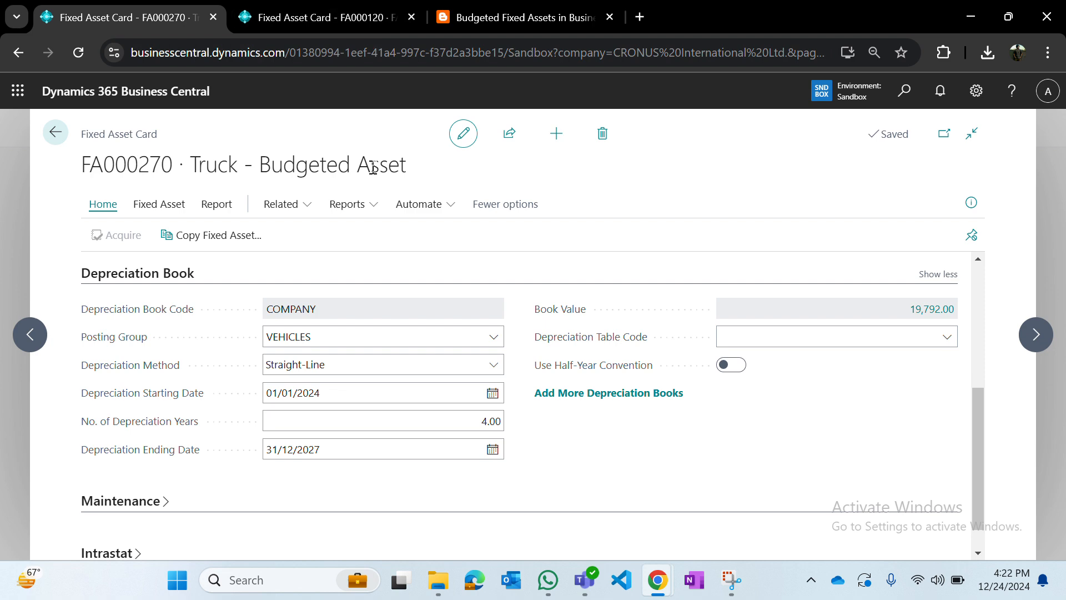
{"action": "key", "text": "ctrl+Tab"}
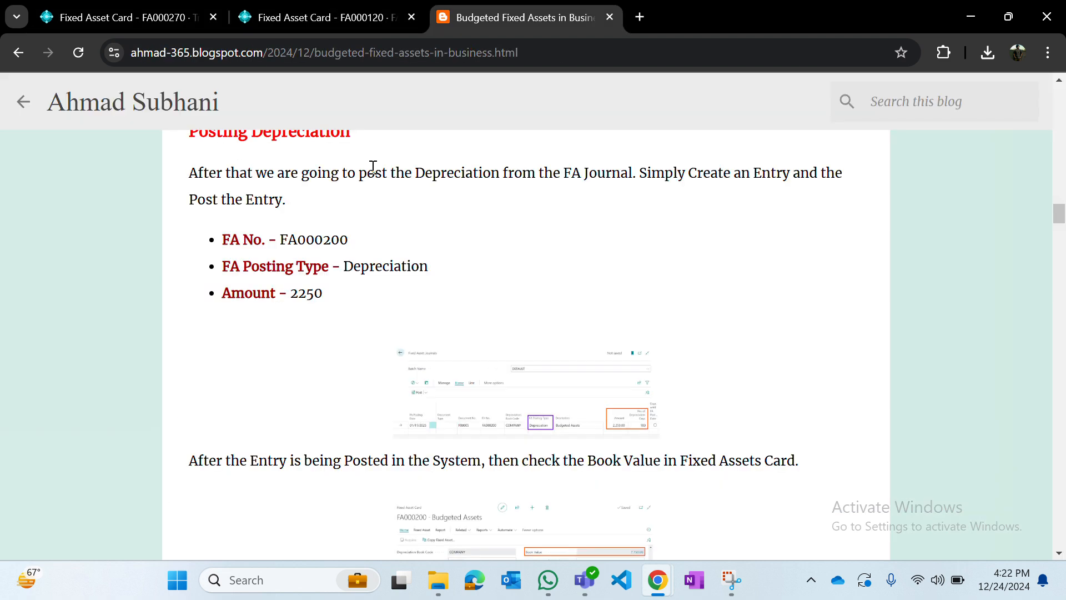
Step: Reread the blog's FA000200 depreciation posting example and its book value and ledger entry checks
{"action": "scroll", "coordinate": [362, 248], "scroll_direction": "down", "scroll_amount": 1}
{"action": "scroll", "coordinate": [362, 248], "scroll_direction": "down", "scroll_amount": 3}
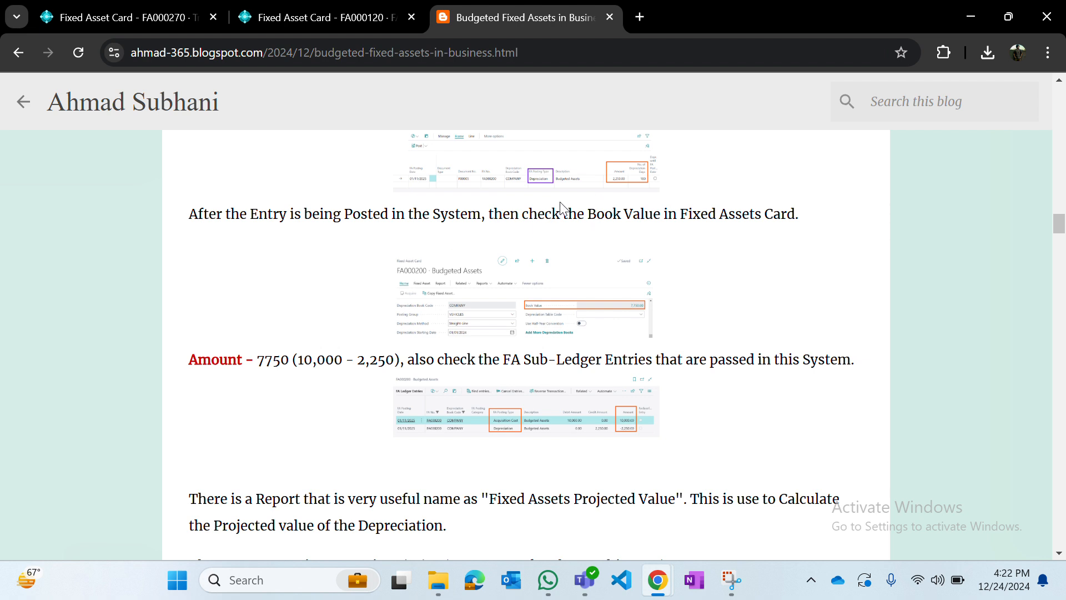
{"action": "scroll", "coordinate": [456, 244], "scroll_direction": "up", "scroll_amount": 3}
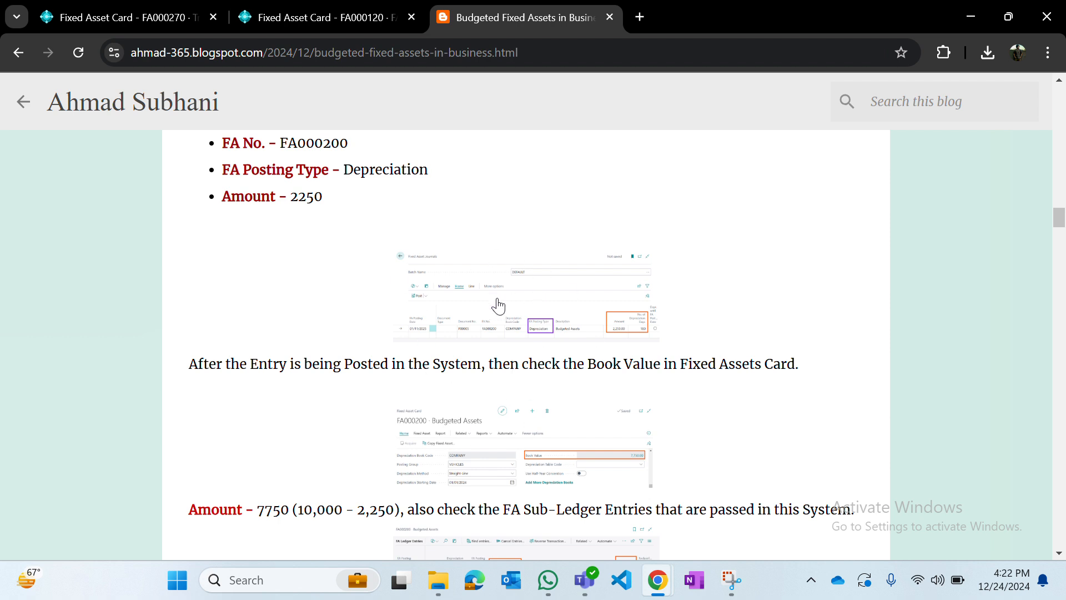
{"action": "scroll", "coordinate": [499, 305], "scroll_direction": "up", "scroll_amount": 2}
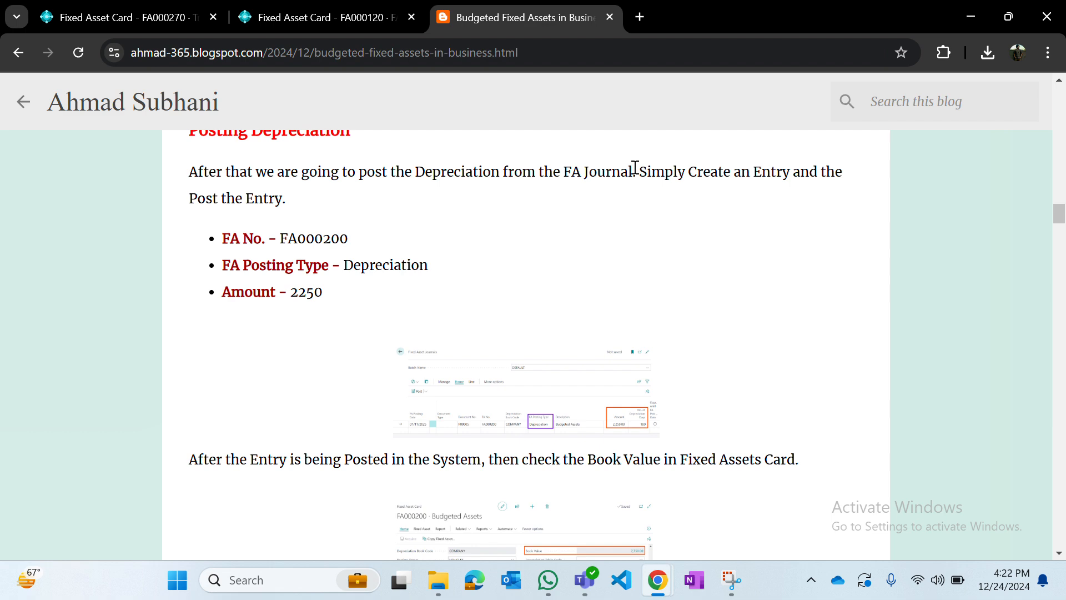
{"action": "scroll", "coordinate": [636, 169], "scroll_direction": "down", "scroll_amount": 2}
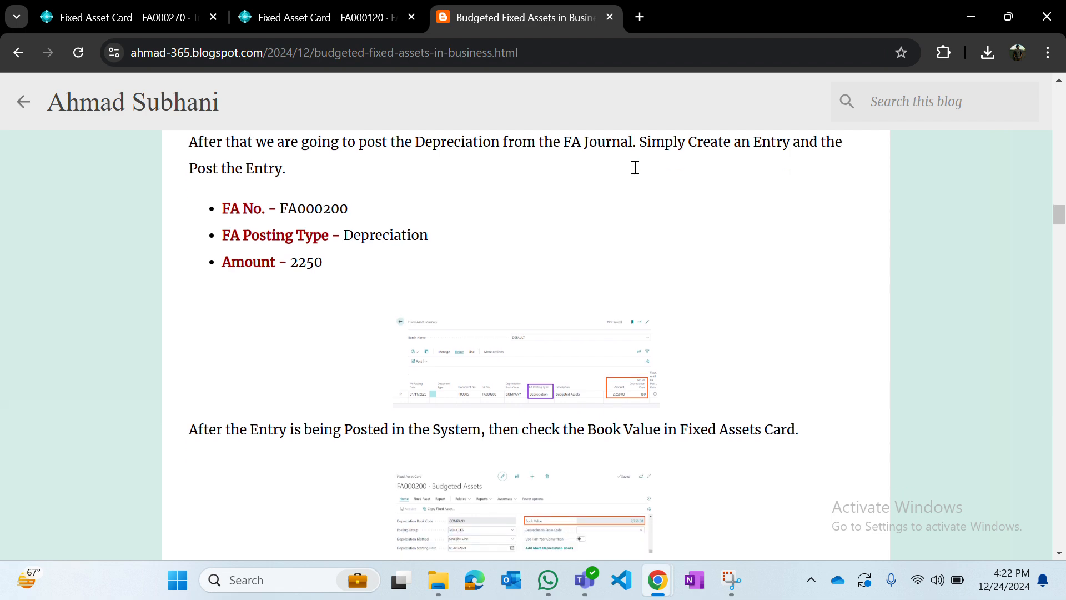
Step: Read the blog's explanation of the Fixed Asset Projected Value report and return to the FA000120 card
{"action": "scroll", "coordinate": [636, 174], "scroll_direction": "down", "scroll_amount": 7}
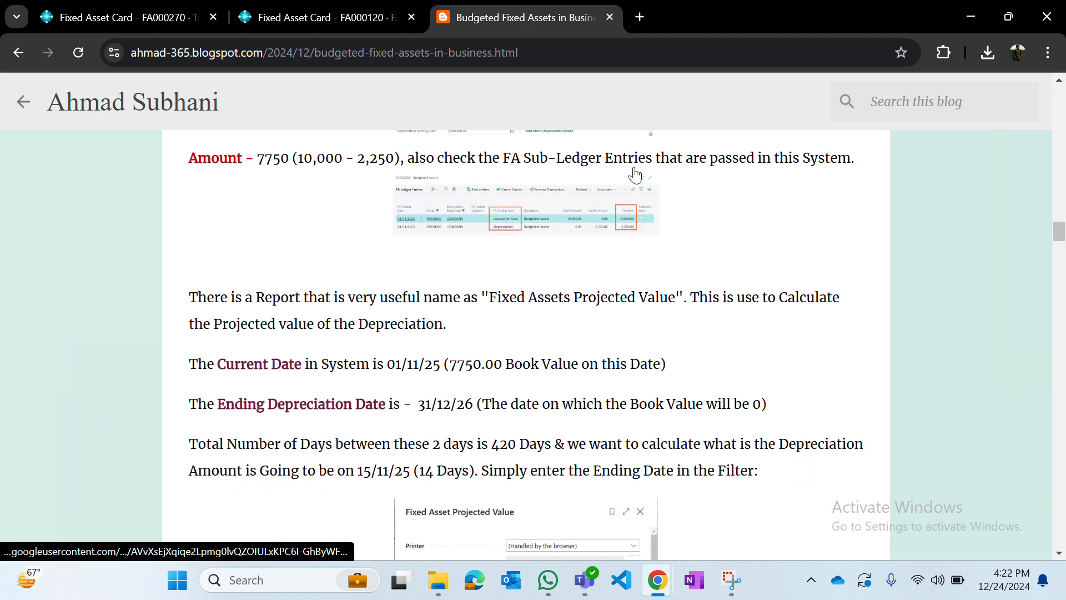
{"action": "scroll", "coordinate": [635, 174], "scroll_direction": "down", "scroll_amount": 2}
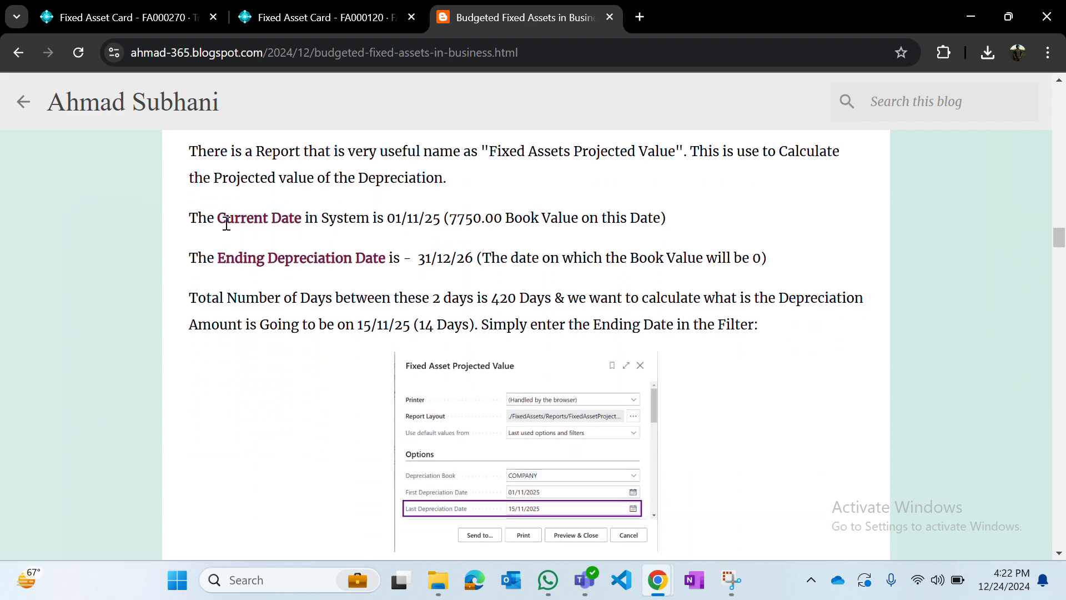
{"action": "scroll", "coordinate": [227, 222], "scroll_direction": "up", "scroll_amount": 3}
{"action": "scroll", "coordinate": [227, 223], "scroll_direction": "down", "scroll_amount": 7}
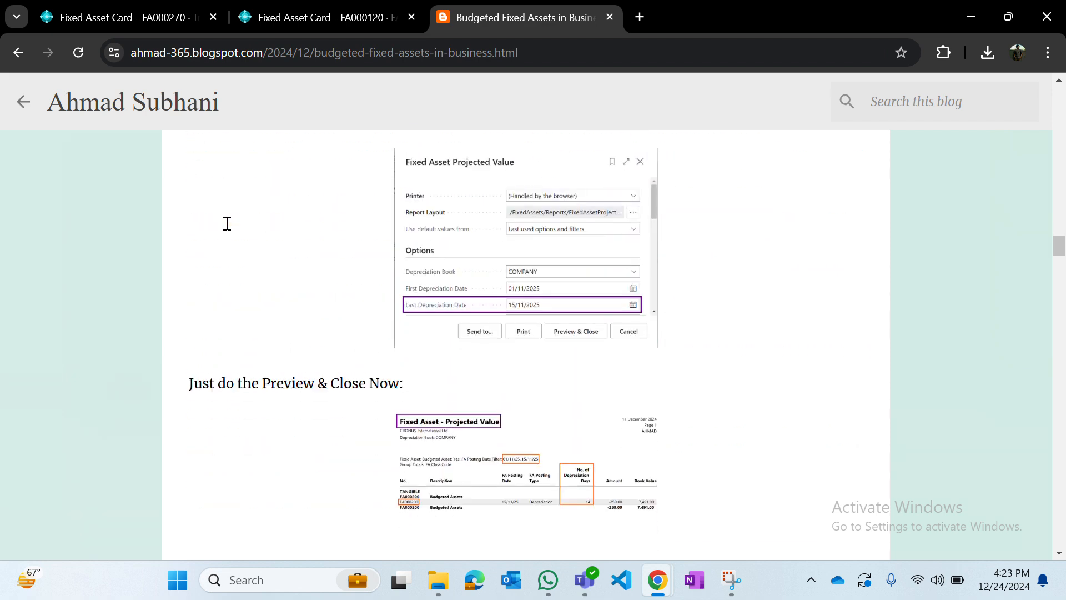
{"action": "scroll", "coordinate": [225, 222], "scroll_direction": "up", "scroll_amount": 4}
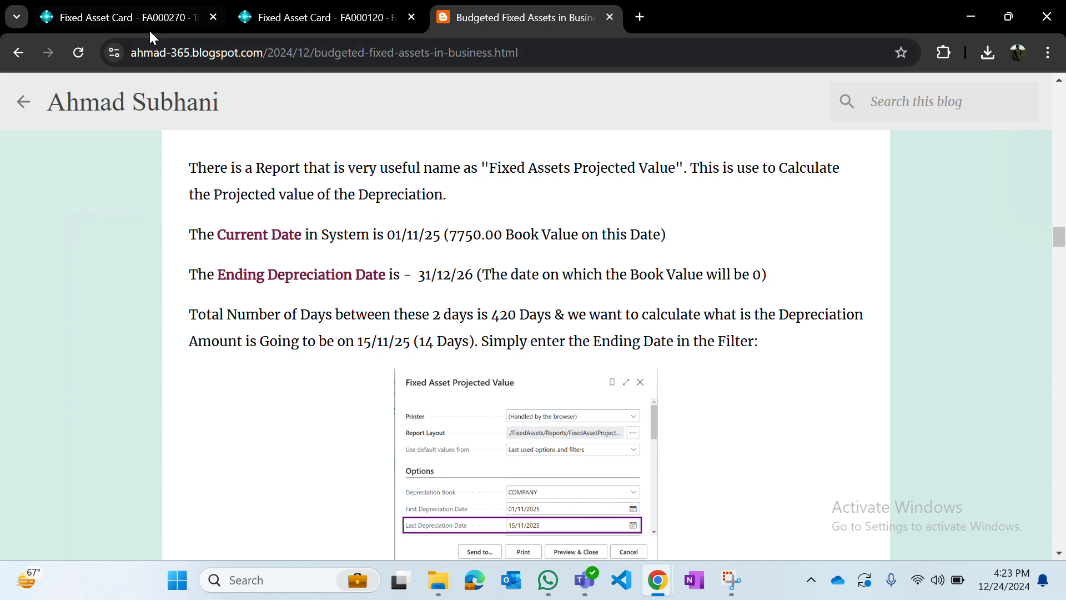
{"action": "left_click", "coordinate": [275, 25]}
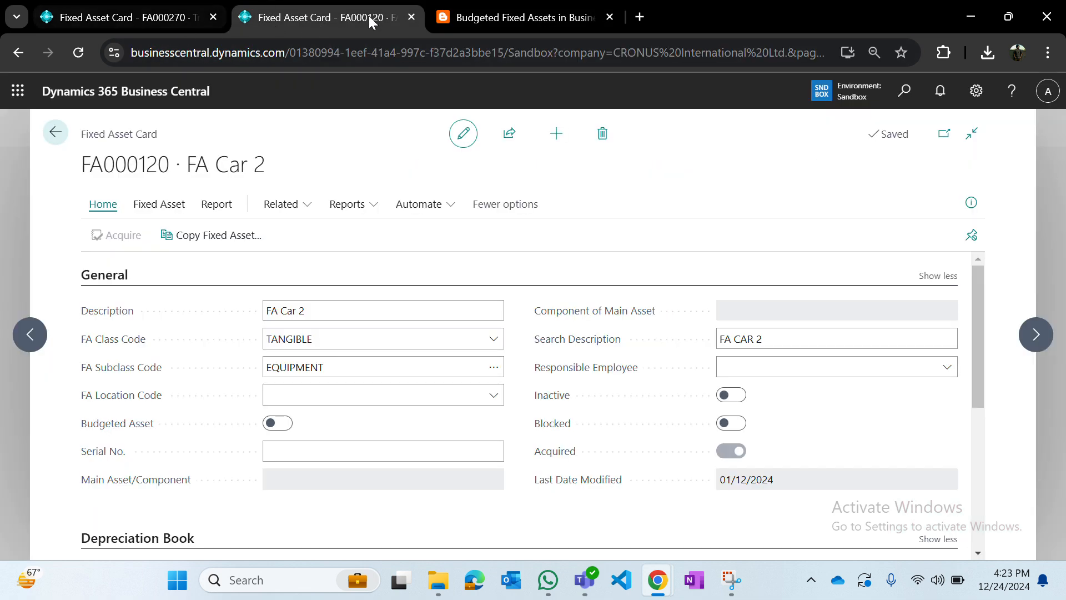
Step: Review the blog article's key points, reasons for use and example scenario for budgeted assets, including the Projected Value mention
{"action": "key", "text": "ctrl+Tab"}
{"action": "scroll", "coordinate": [392, 239], "scroll_direction": "up", "scroll_amount": 15}
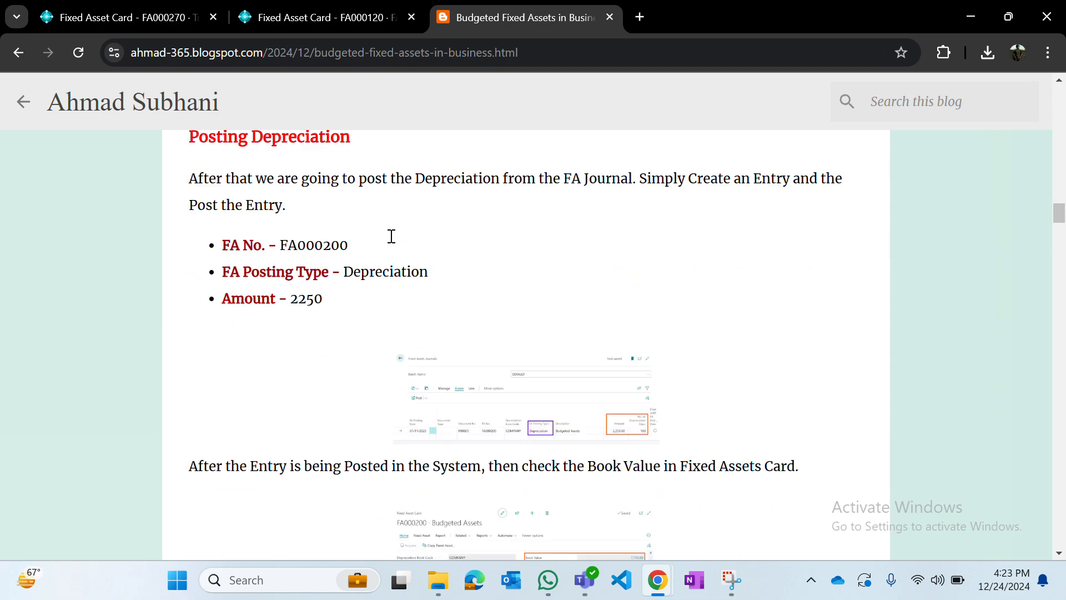
{"action": "scroll", "coordinate": [392, 237], "scroll_direction": "up", "scroll_amount": 2}
{"action": "scroll", "coordinate": [391, 235], "scroll_direction": "down", "scroll_amount": 1}
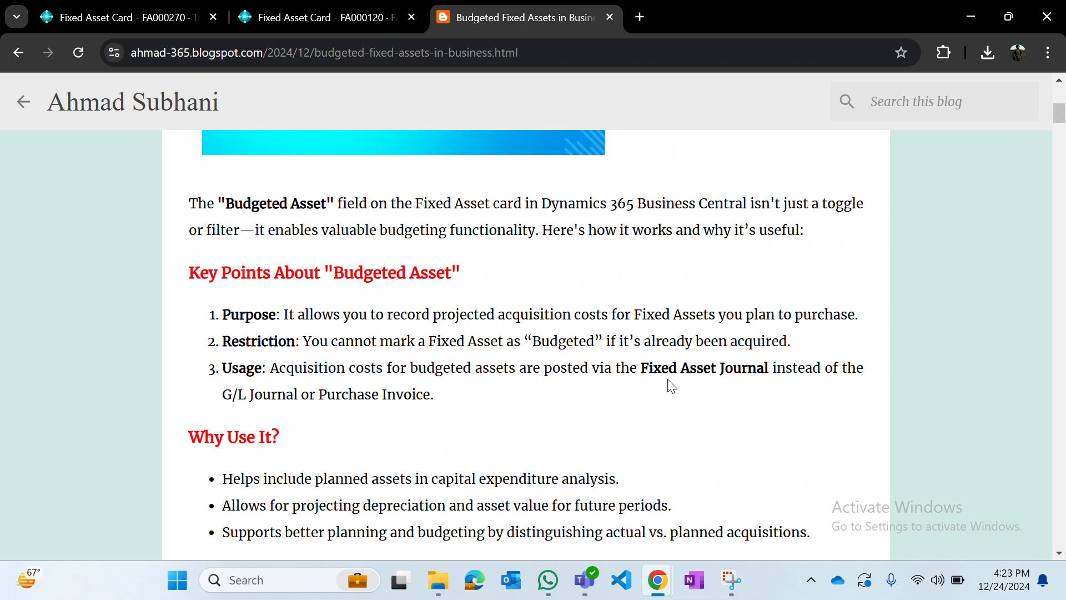
{"action": "scroll", "coordinate": [669, 384], "scroll_direction": "down", "scroll_amount": 3}
{"action": "scroll", "coordinate": [671, 385], "scroll_direction": "down", "scroll_amount": 1}
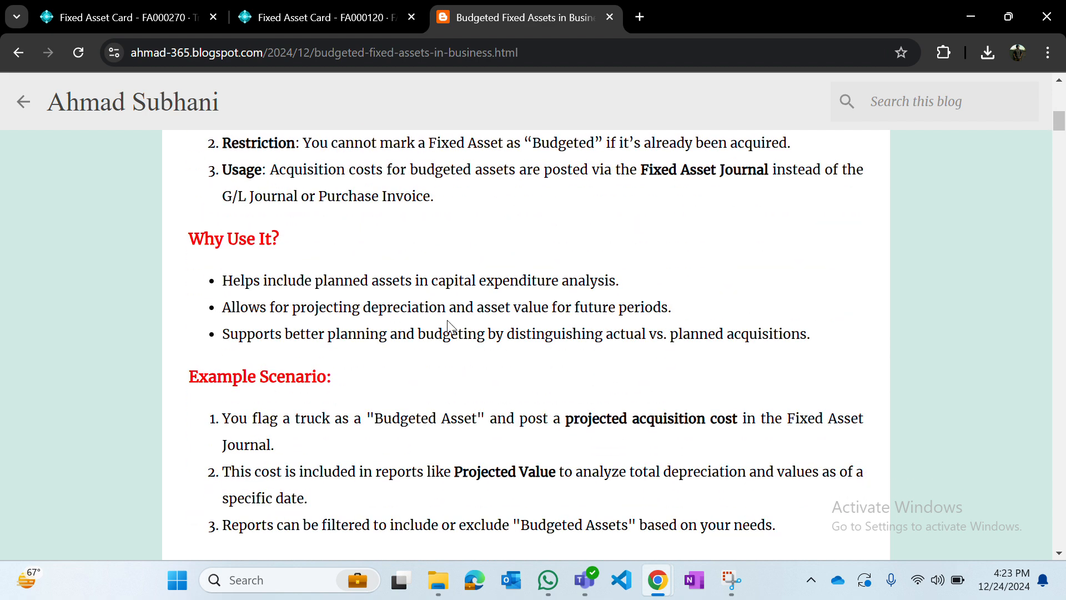
{"action": "scroll", "coordinate": [556, 422], "scroll_direction": "down", "scroll_amount": 1}
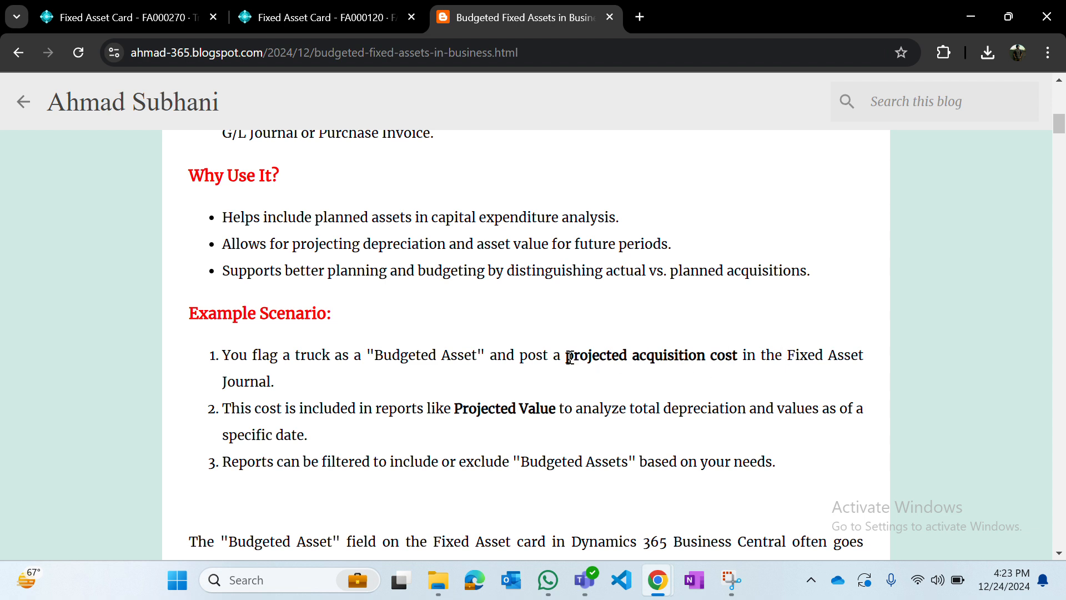
{"action": "left_click_drag", "start_coordinate": [460, 410], "coordinate": [749, 403]}
{"action": "left_click", "coordinate": [748, 403]}
Step: Find the blog's Fixed Asset Projected Value request example with its ending date filter
{"action": "scroll", "coordinate": [749, 404], "scroll_direction": "down", "scroll_amount": 20}
{"action": "scroll", "coordinate": [751, 410], "scroll_direction": "down", "scroll_amount": 6}
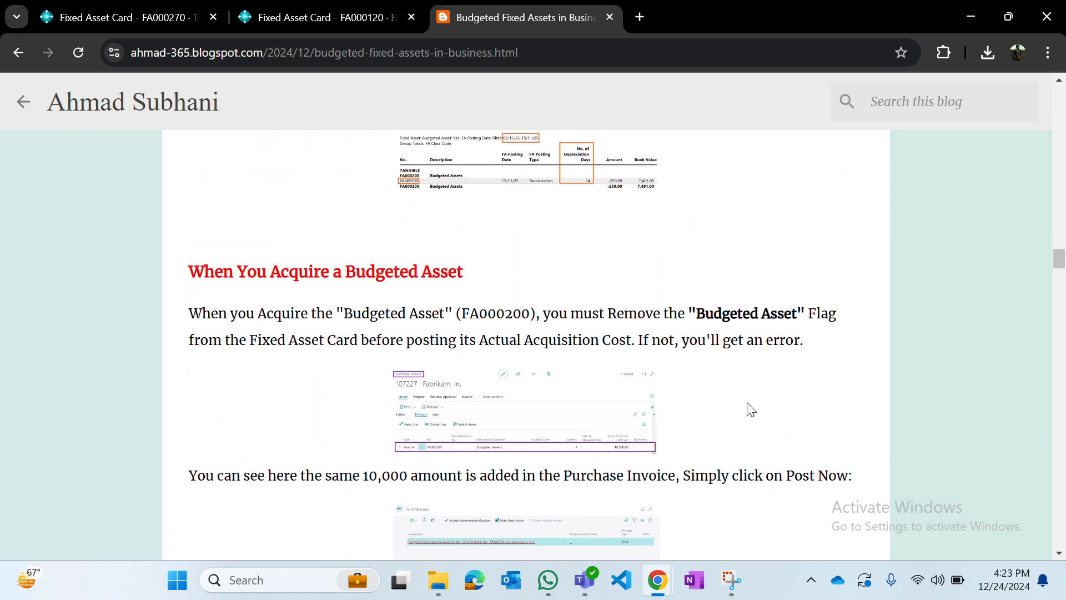
{"action": "scroll", "coordinate": [751, 410], "scroll_direction": "up", "scroll_amount": 7}
{"action": "scroll", "coordinate": [750, 410], "scroll_direction": "up", "scroll_amount": 2}
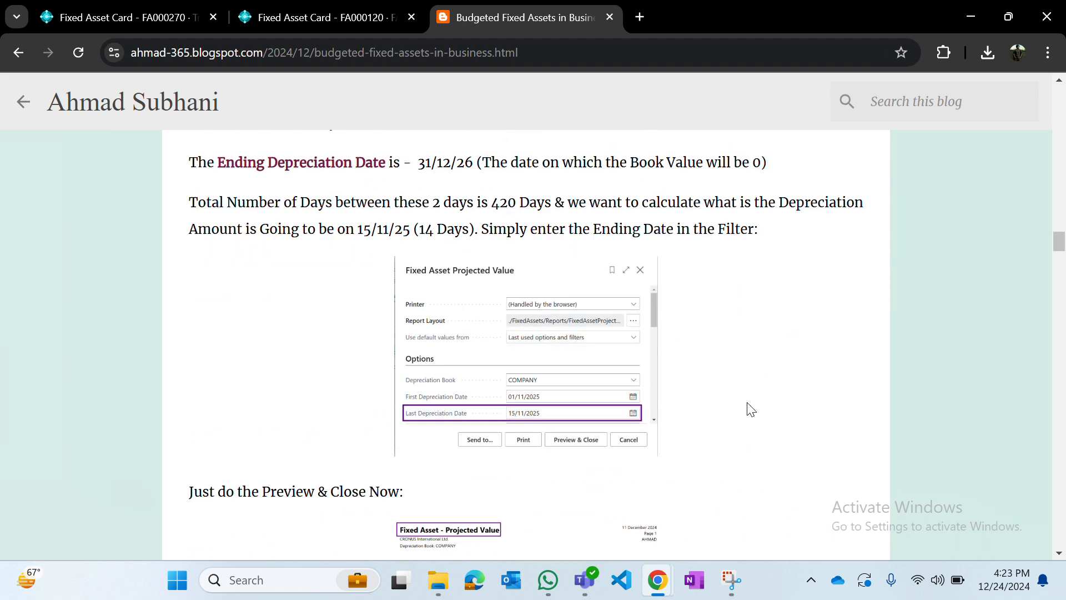
Step: Open the Projected Value report request from the FA000270 truck card
{"action": "left_click", "coordinate": [167, 21]}
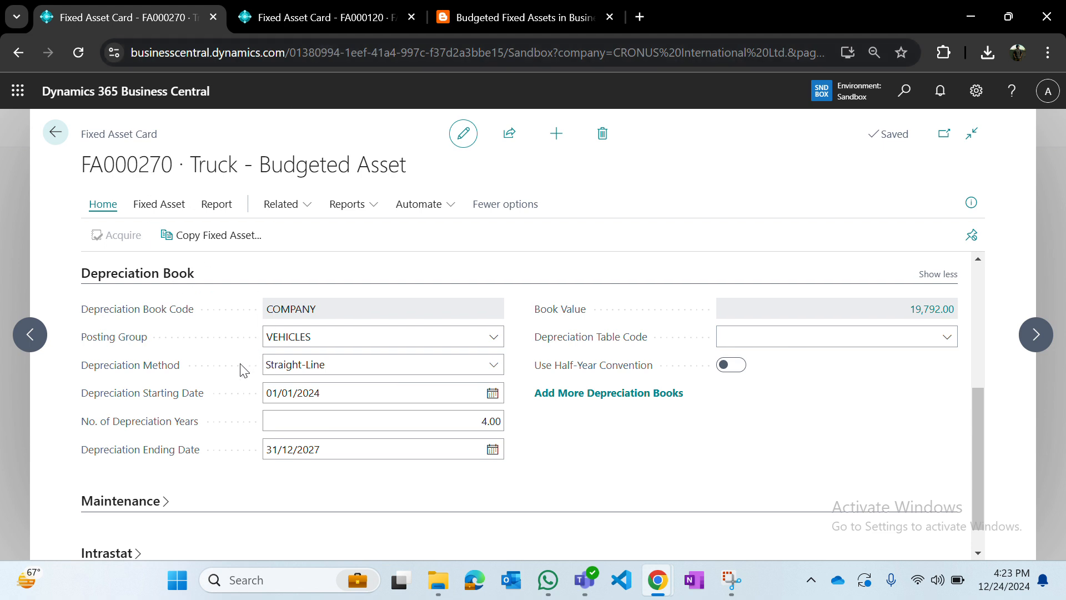
{"action": "left_click", "coordinate": [161, 205]}
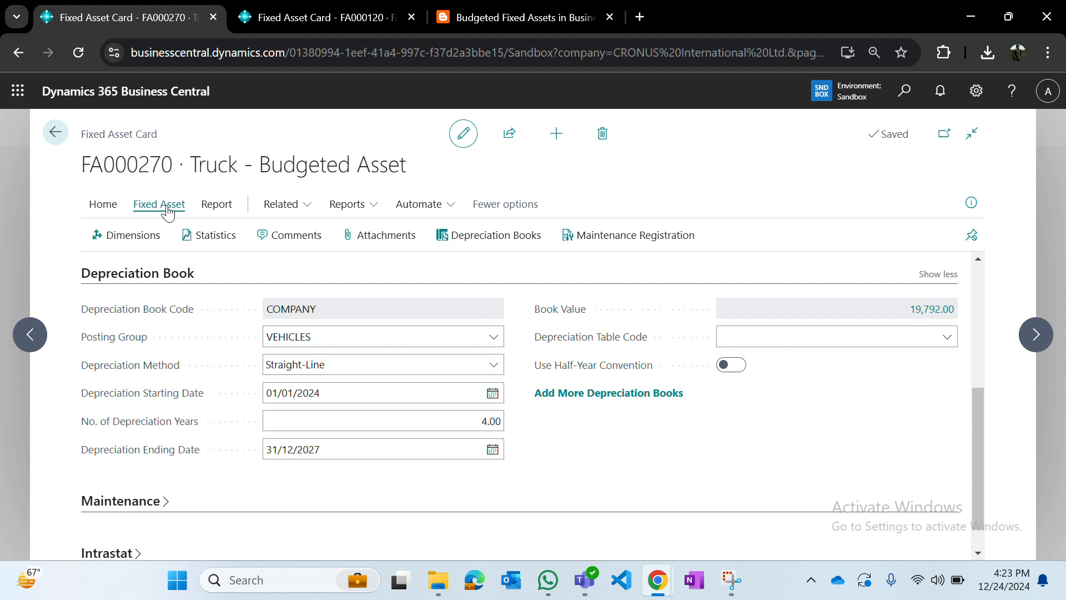
{"action": "left_click", "coordinate": [207, 206]}
{"action": "left_click", "coordinate": [214, 241]}
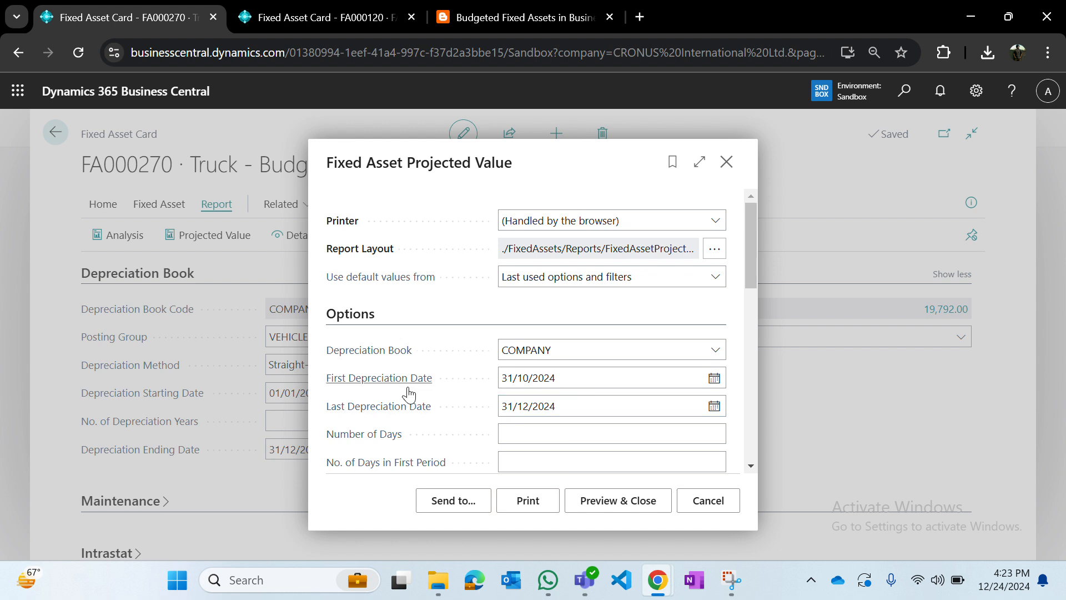
{"action": "mouse_move", "coordinate": [420, 393]}
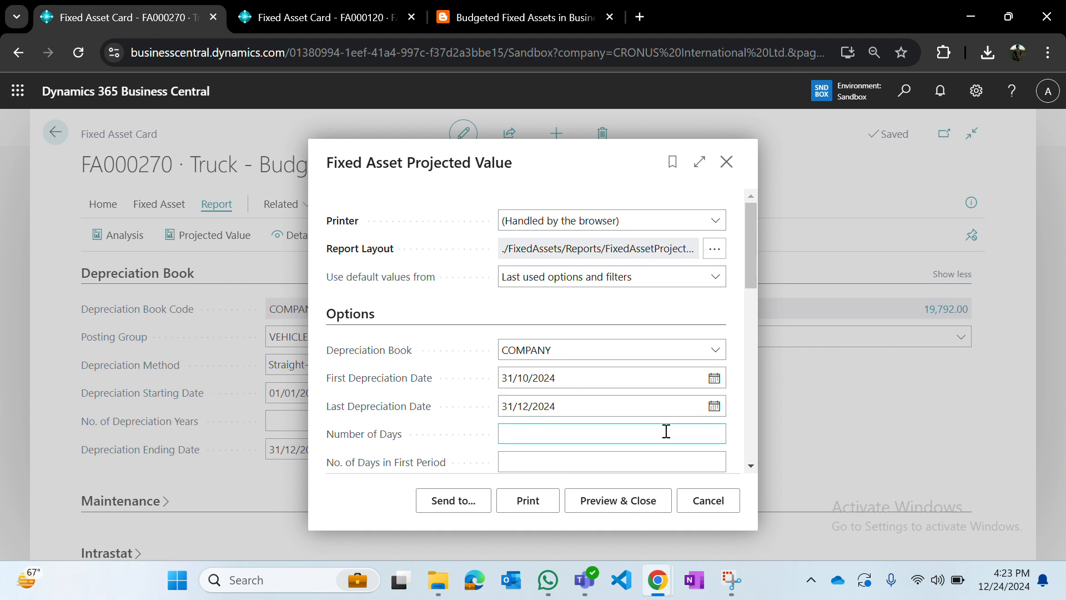
Step: Set the report's last depreciation date to 31/12/2025
{"action": "left_click", "coordinate": [652, 407]}
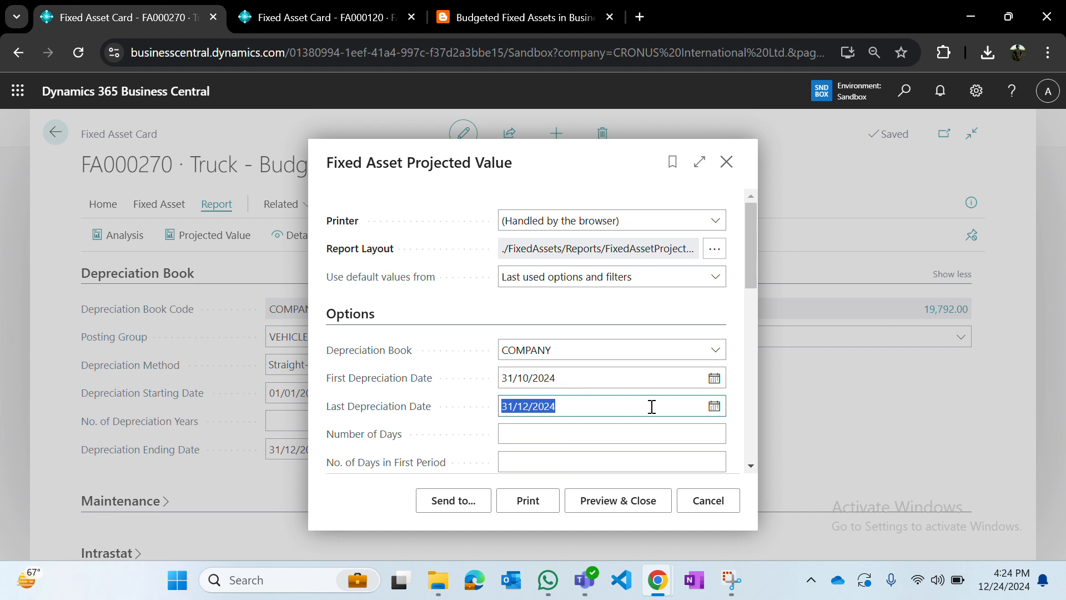
{"action": "left_click", "coordinate": [652, 407]}
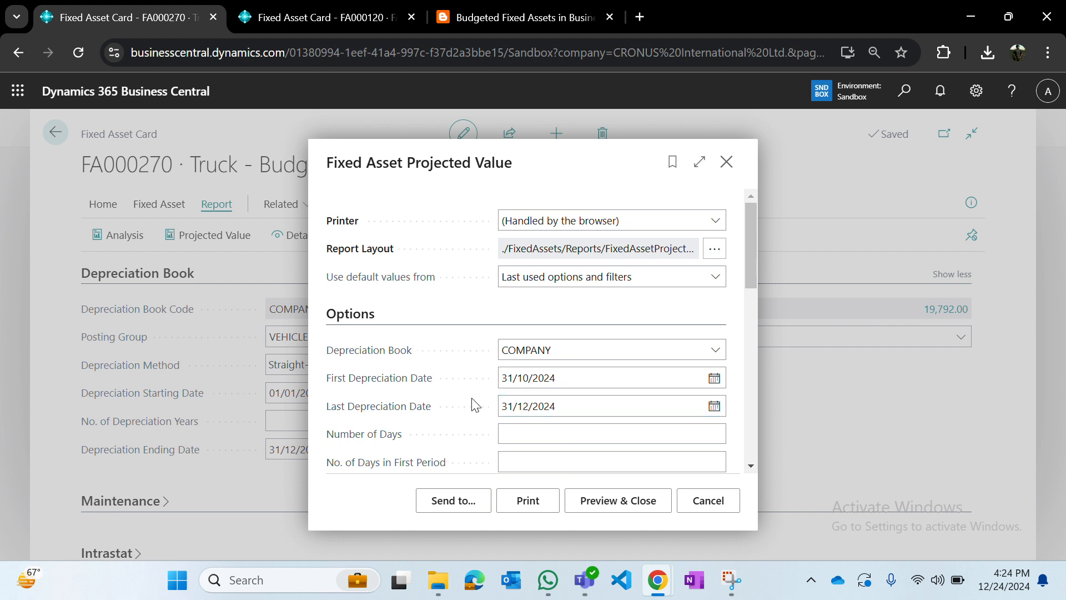
{"action": "scroll", "coordinate": [475, 405], "scroll_direction": "down", "scroll_amount": 1}
{"action": "scroll", "coordinate": [473, 404], "scroll_direction": "down", "scroll_amount": 1}
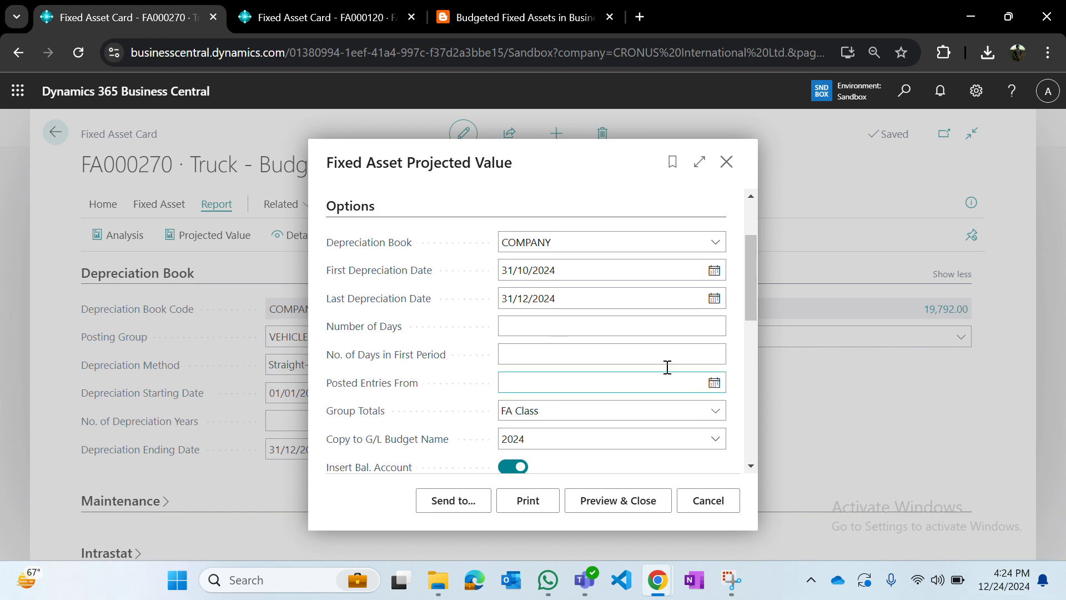
{"action": "scroll", "coordinate": [613, 302], "scroll_direction": "up", "scroll_amount": 1}
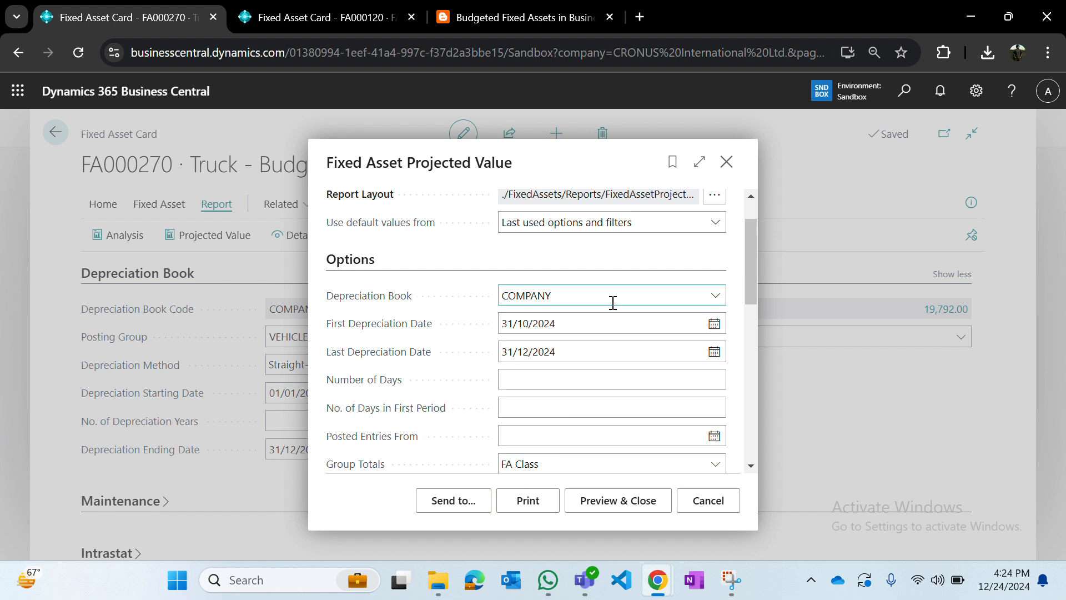
{"action": "left_click", "coordinate": [566, 348]}
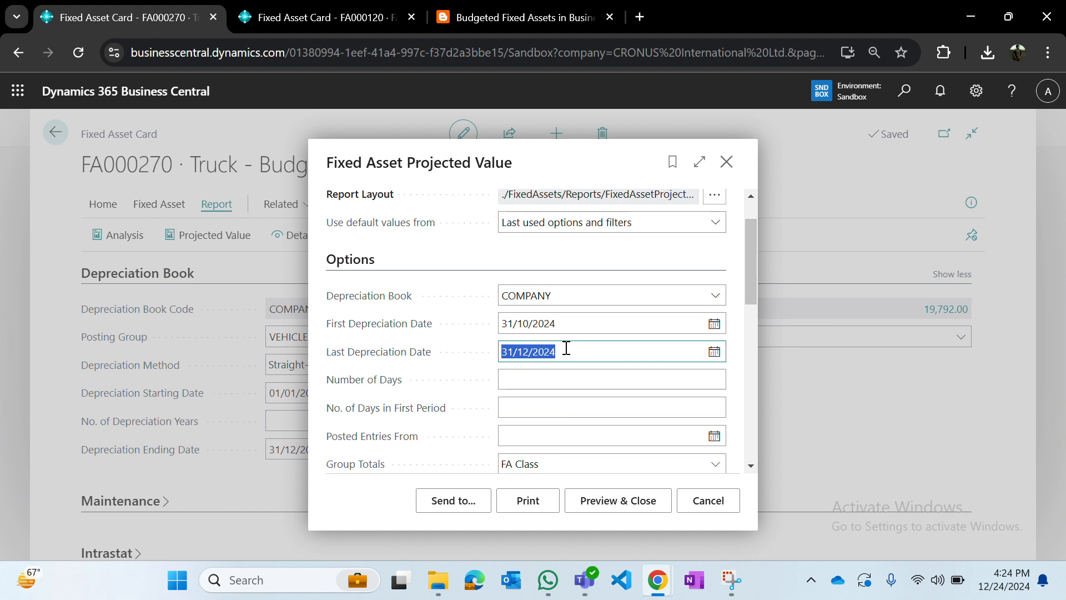
{"action": "left_click", "coordinate": [567, 348]}
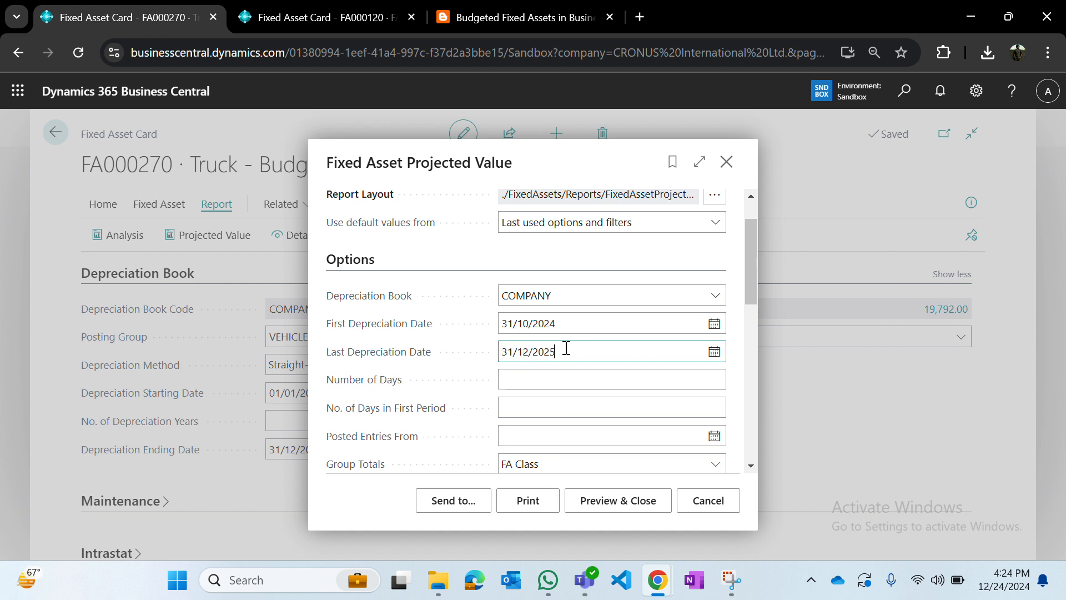
{"action": "type", "text": "5"}
{"action": "key", "text": "Tab"}
{"action": "left_click", "coordinate": [467, 360]}
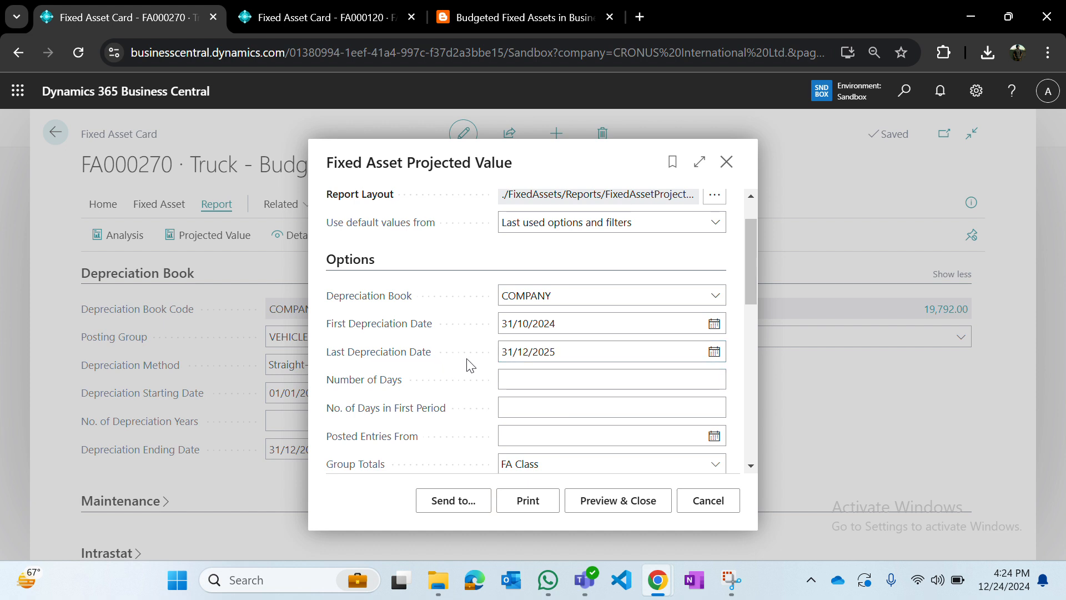
Step: Clear the Copy to G/L Budget Name option and turn off Insert Bal. Account
{"action": "scroll", "coordinate": [469, 364], "scroll_direction": "down", "scroll_amount": 1}
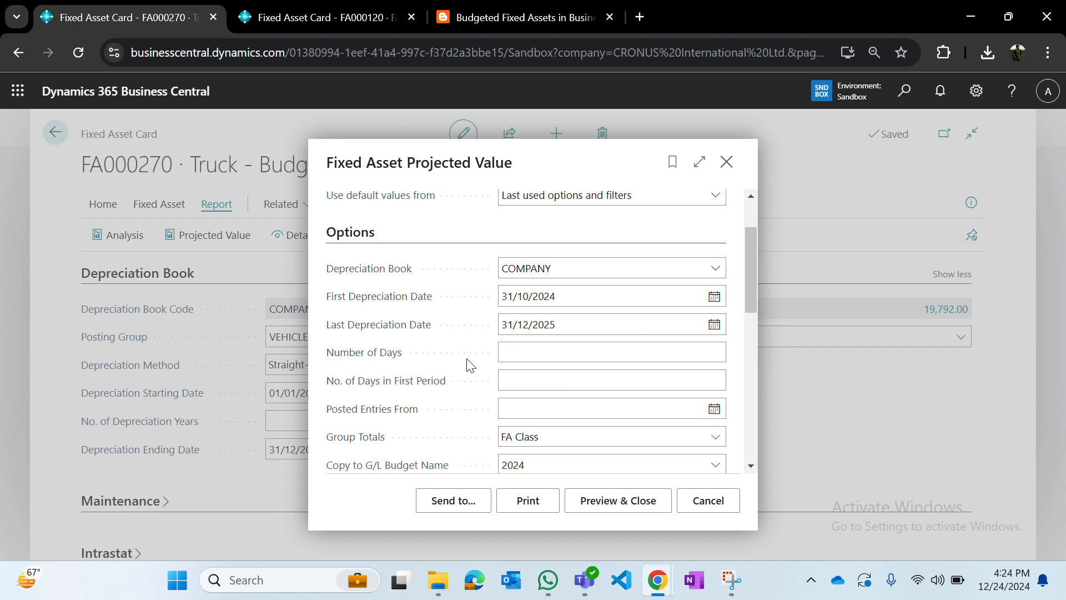
{"action": "scroll", "coordinate": [469, 365], "scroll_direction": "down", "scroll_amount": 2}
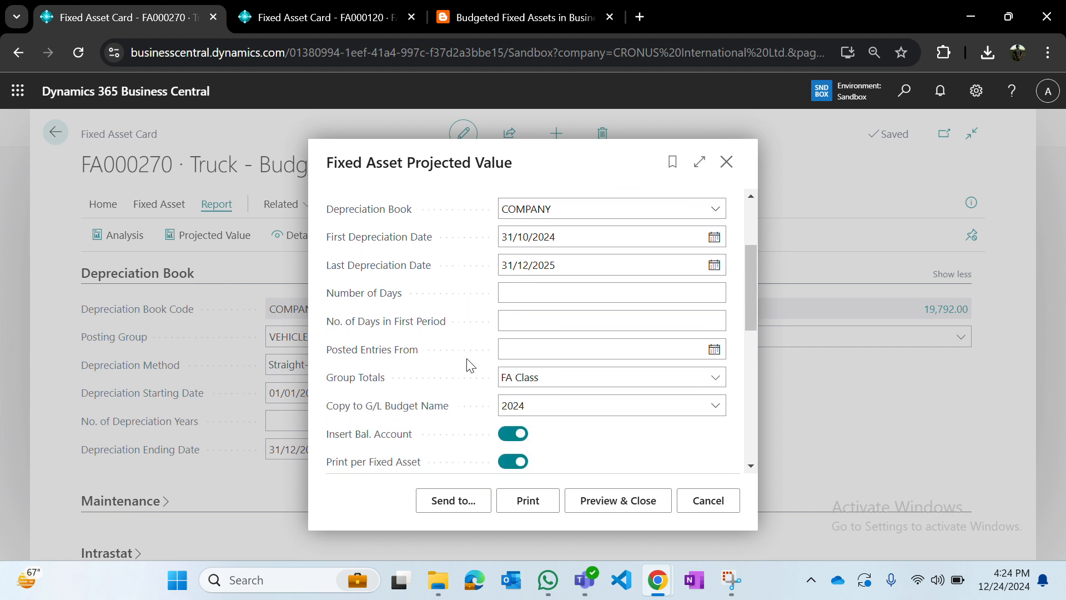
{"action": "scroll", "coordinate": [470, 365], "scroll_direction": "down", "scroll_amount": 1}
{"action": "left_click", "coordinate": [531, 363]}
{"action": "key", "text": "BackSpace"}
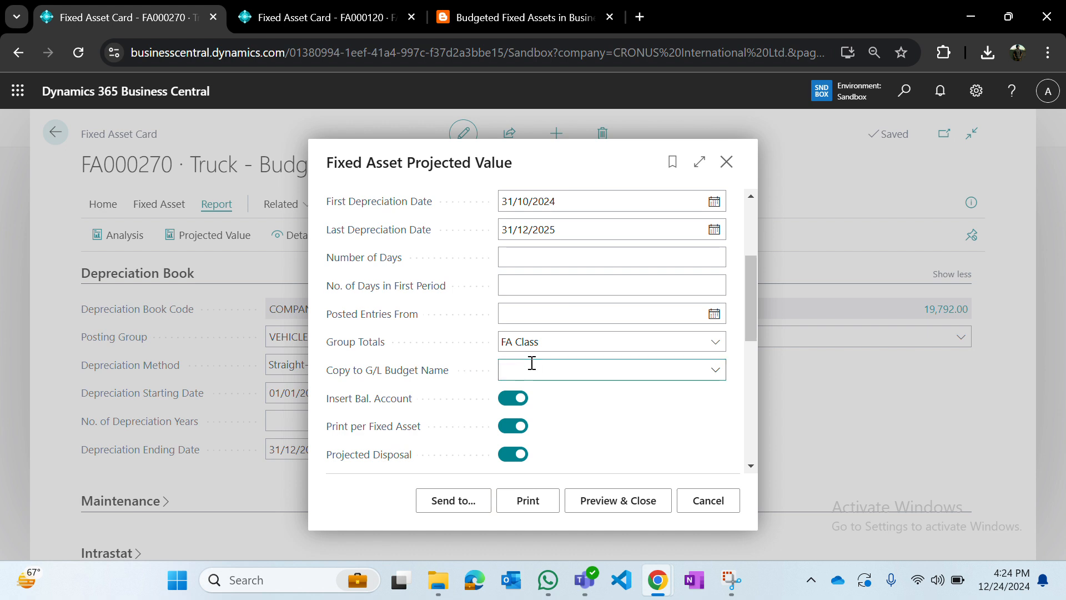
{"action": "key", "text": "Tab"}
{"action": "key", "text": "space"}
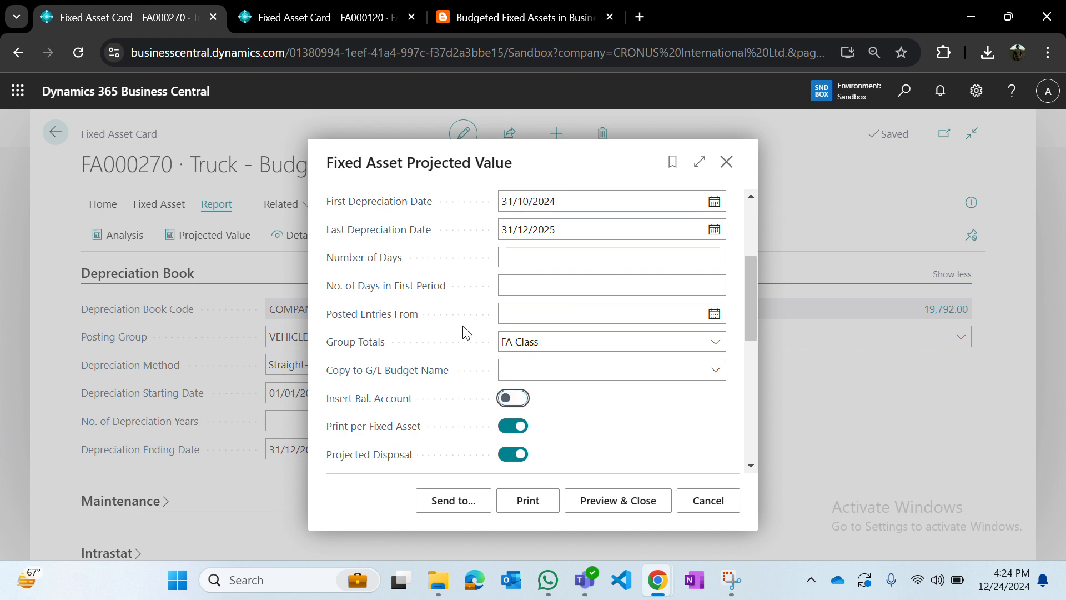
Step: Turn off Projected Disposal and preview the Projected Value report fitted to page width
{"action": "scroll", "coordinate": [465, 332], "scroll_direction": "down", "scroll_amount": 5}
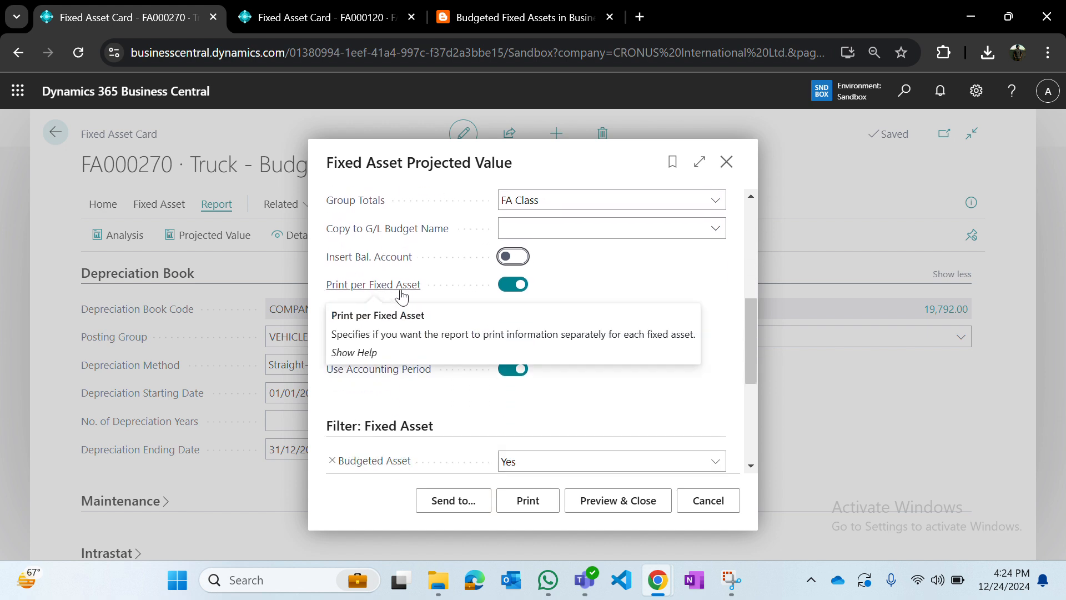
{"action": "left_click", "coordinate": [520, 311]}
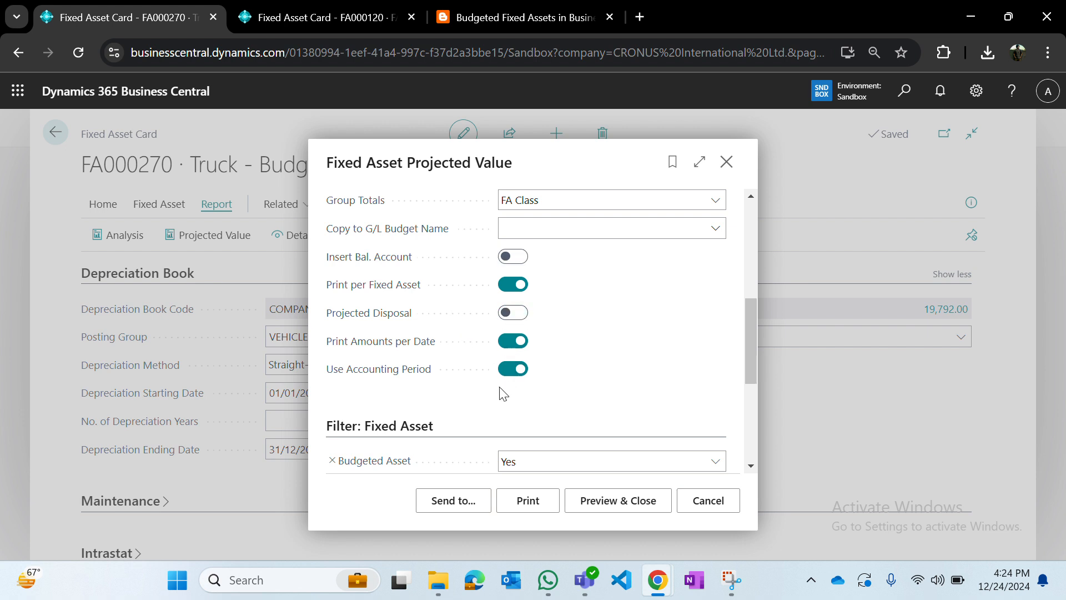
{"action": "scroll", "coordinate": [499, 389], "scroll_direction": "down", "scroll_amount": 3}
{"action": "scroll", "coordinate": [474, 343], "scroll_direction": "up", "scroll_amount": 6}
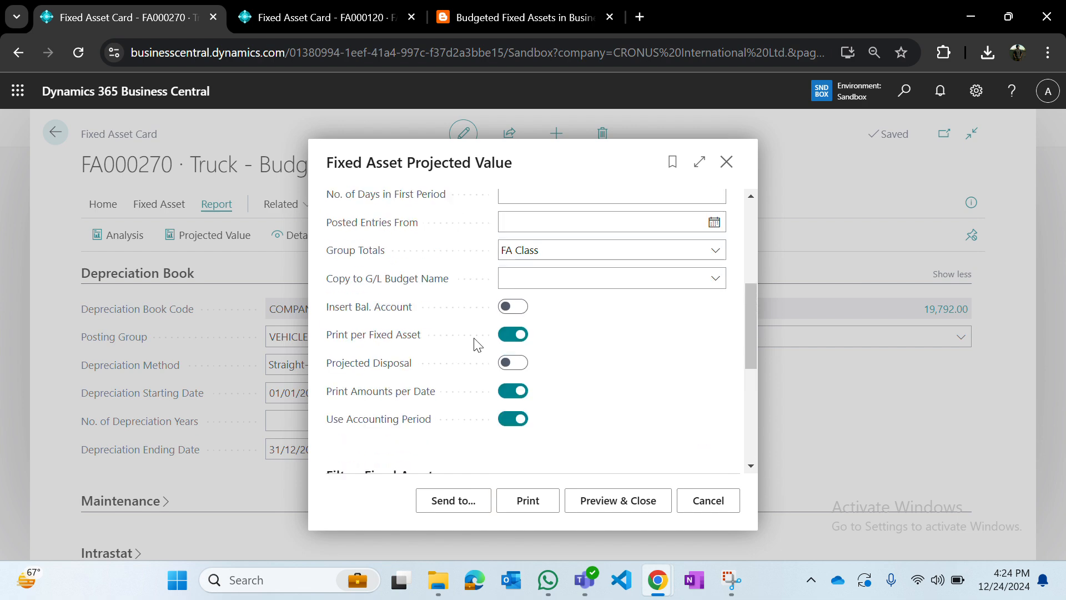
{"action": "left_click", "coordinate": [633, 514]}
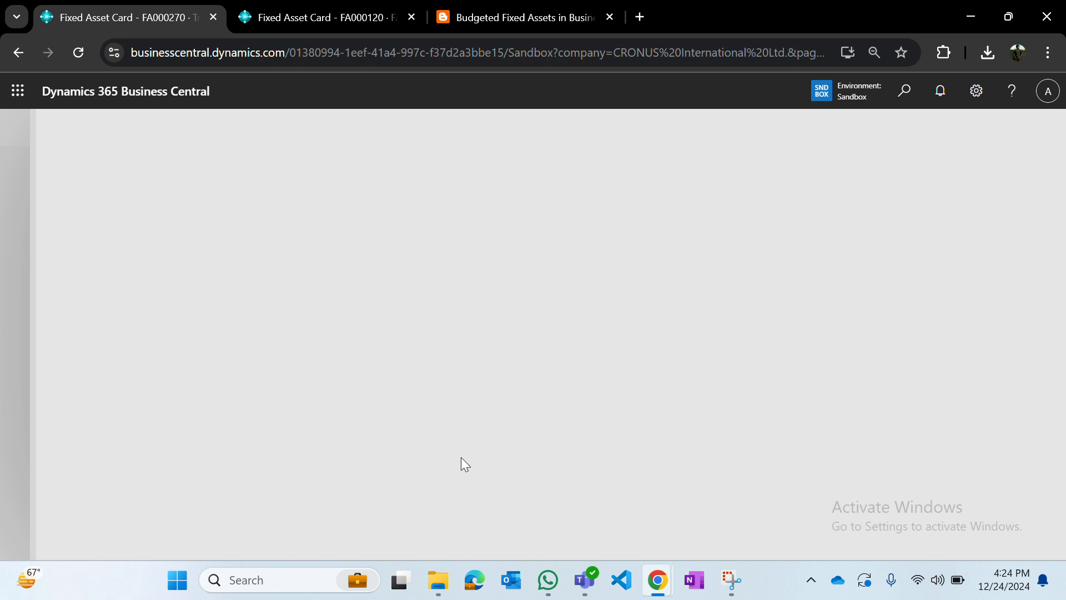
{"action": "left_click", "coordinate": [542, 502]}
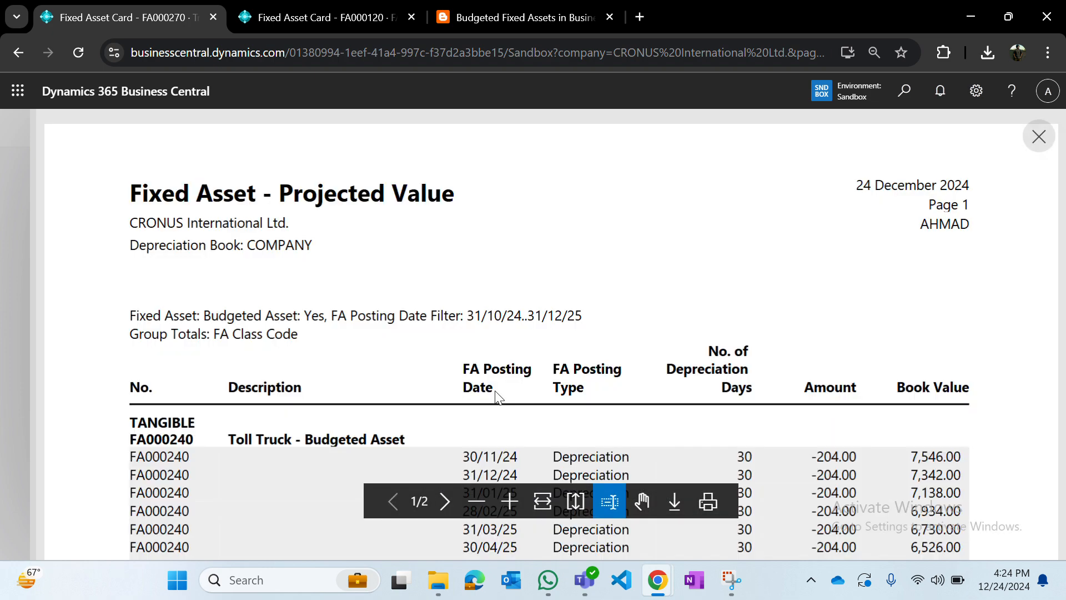
Step: Examine the FA000270 truck's projected depreciation per period, its total and book value, and the projected amounts per date
{"action": "scroll", "coordinate": [496, 396], "scroll_direction": "down", "scroll_amount": 15}
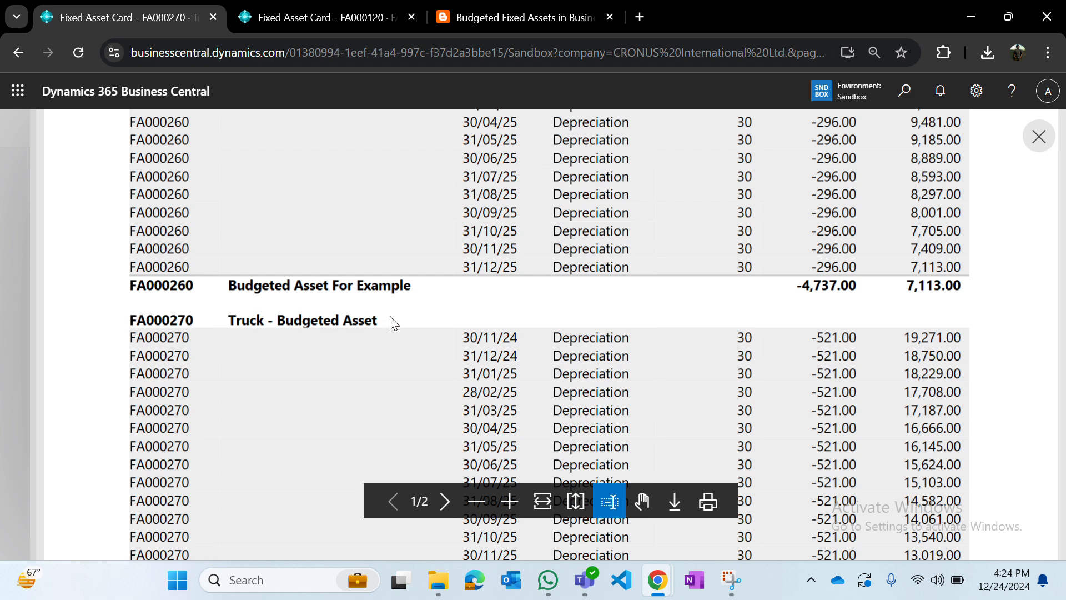
{"action": "scroll", "coordinate": [518, 363], "scroll_direction": "down", "scroll_amount": 4}
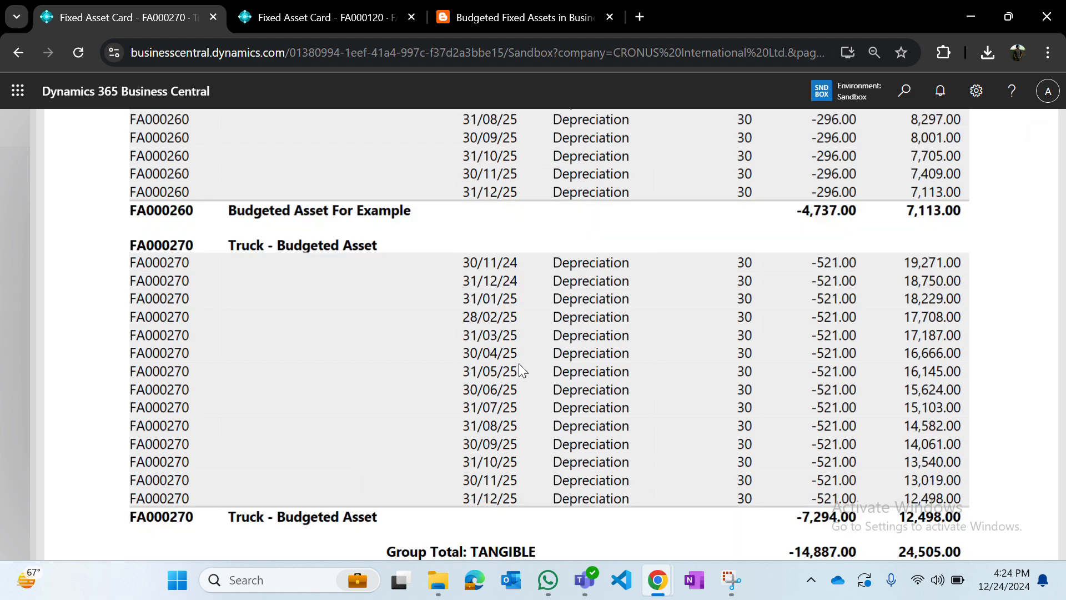
{"action": "scroll", "coordinate": [523, 369], "scroll_direction": "up", "scroll_amount": 1}
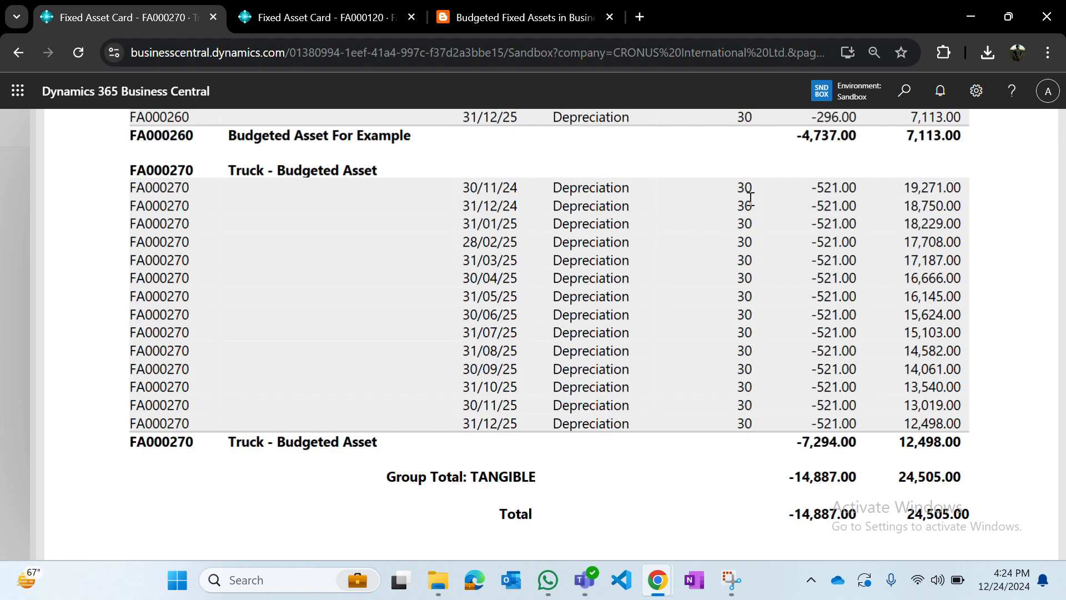
{"action": "double_click", "coordinate": [490, 223]}
{"action": "left_click", "coordinate": [828, 436]}
{"action": "left_click", "coordinate": [931, 439], "text": "shift"}
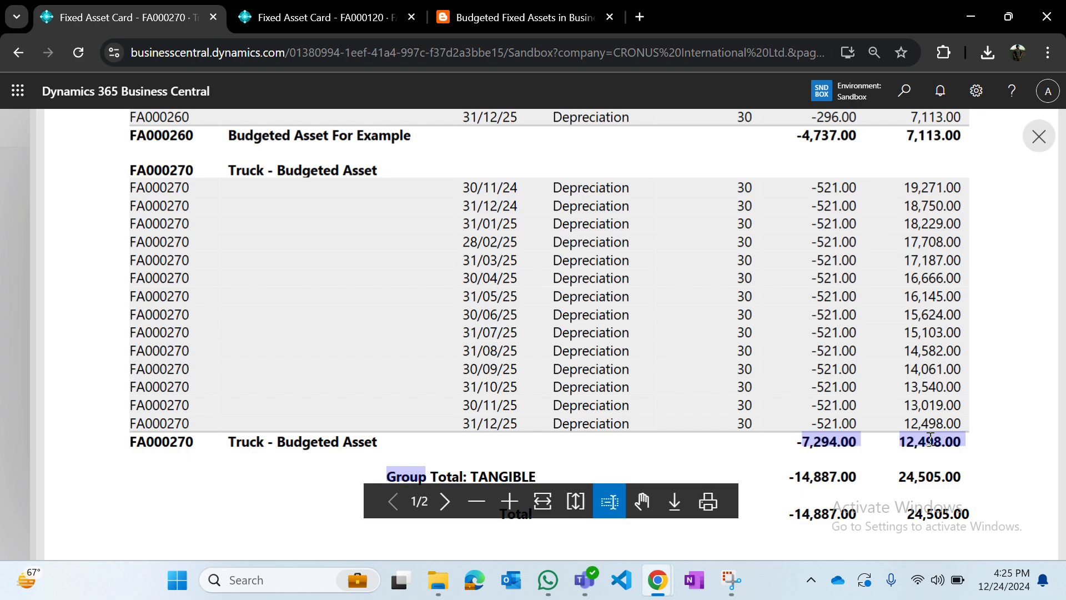
{"action": "left_click", "coordinate": [931, 438]}
{"action": "scroll", "coordinate": [929, 439], "scroll_direction": "down", "scroll_amount": 10}
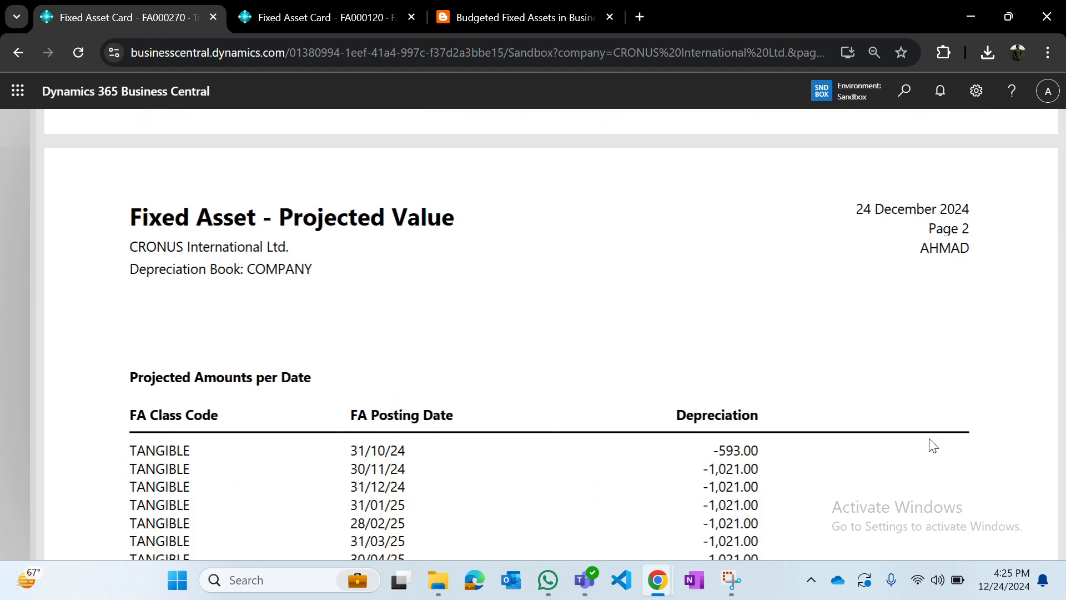
{"action": "scroll", "coordinate": [929, 439], "scroll_direction": "up", "scroll_amount": 7}
{"action": "scroll", "coordinate": [930, 438], "scroll_direction": "up", "scroll_amount": 15}
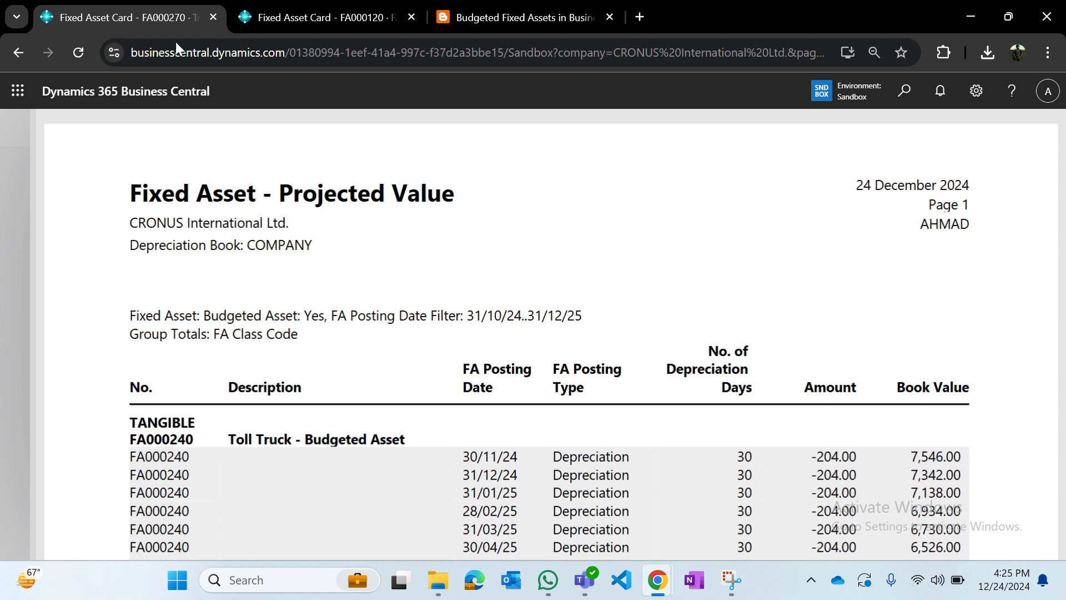
Step: Return to the blog article and read its section on acquiring a budgeted asset
{"action": "left_click", "coordinate": [349, 15]}
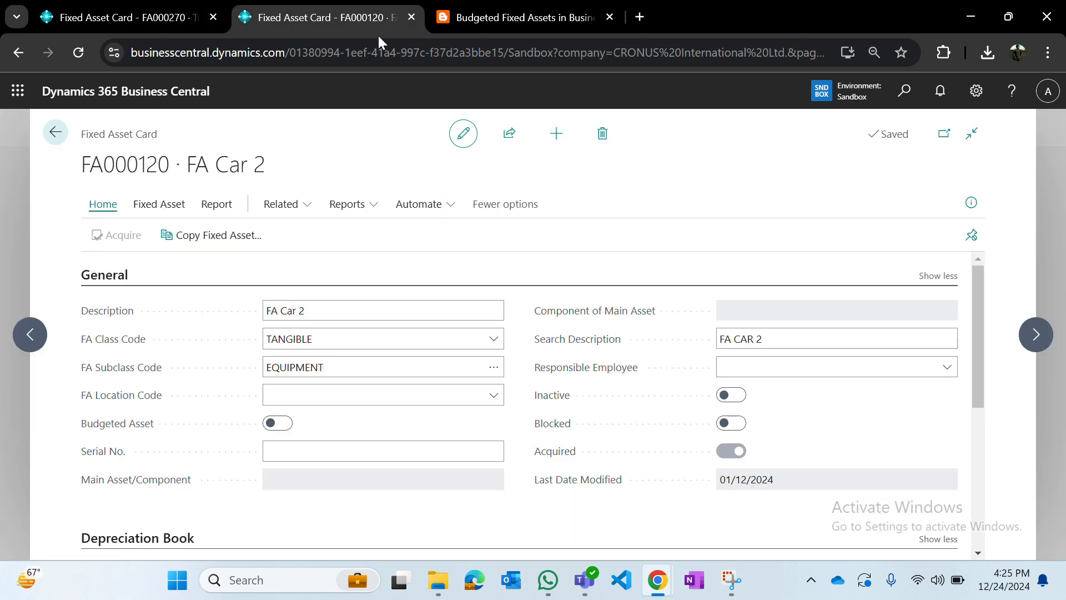
{"action": "key", "text": "ctrl+Tab"}
{"action": "scroll", "coordinate": [547, 303], "scroll_direction": "down", "scroll_amount": 4}
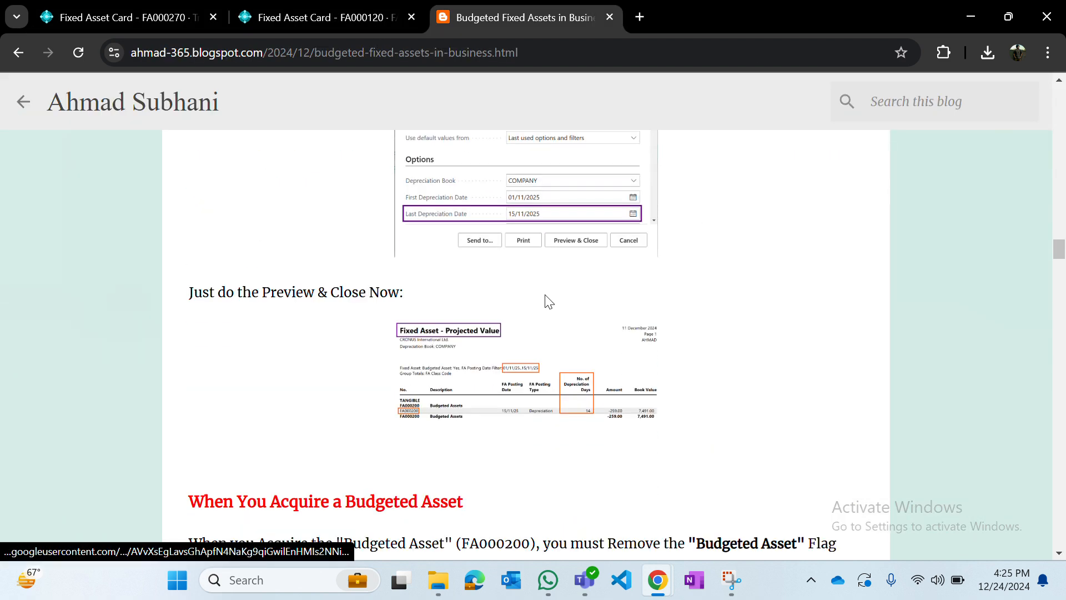
{"action": "scroll", "coordinate": [547, 303], "scroll_direction": "down", "scroll_amount": 4}
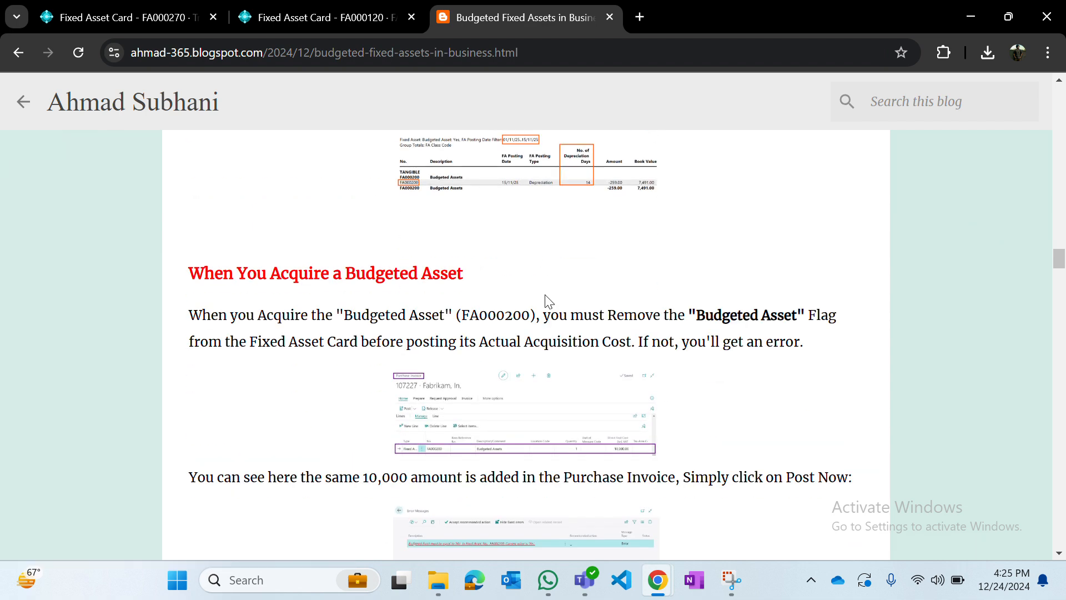
Step: Read the blog article from acquiring a budgeted asset through copying it and cancellation risks to the Planned Disposals section
{"action": "scroll", "coordinate": [547, 303], "scroll_direction": "down", "scroll_amount": 1}
{"action": "scroll", "coordinate": [483, 276], "scroll_direction": "down", "scroll_amount": 1}
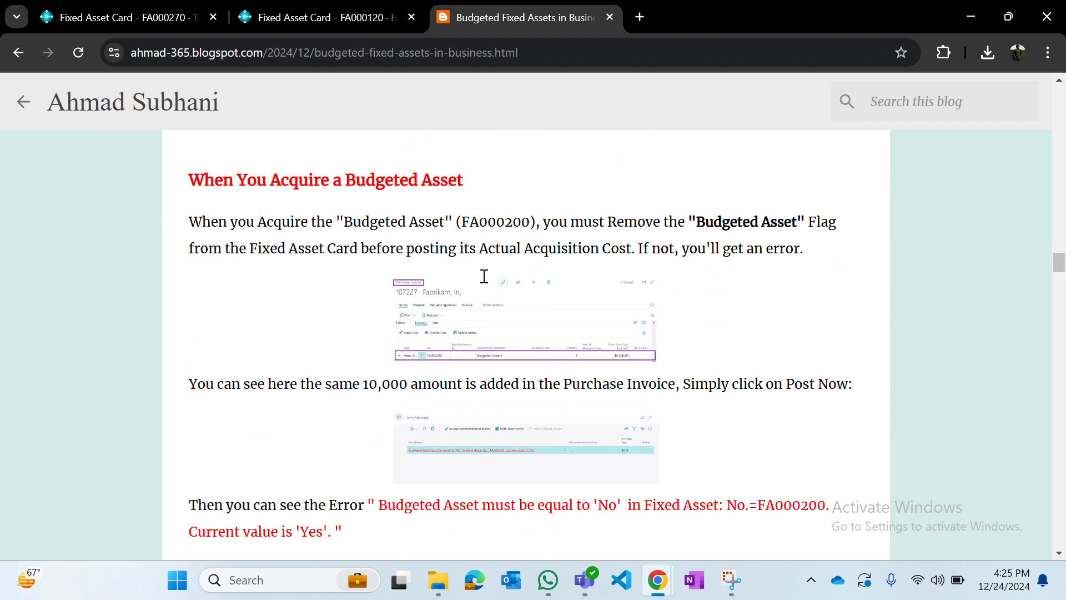
{"action": "scroll", "coordinate": [485, 276], "scroll_direction": "down", "scroll_amount": 20}
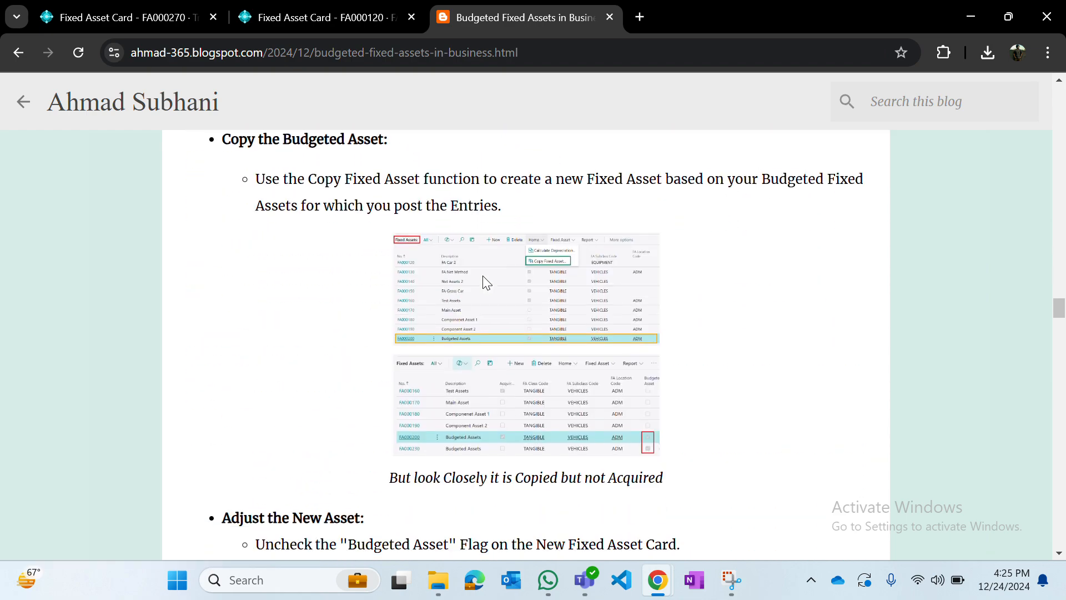
{"action": "scroll", "coordinate": [484, 281], "scroll_direction": "down", "scroll_amount": 20}
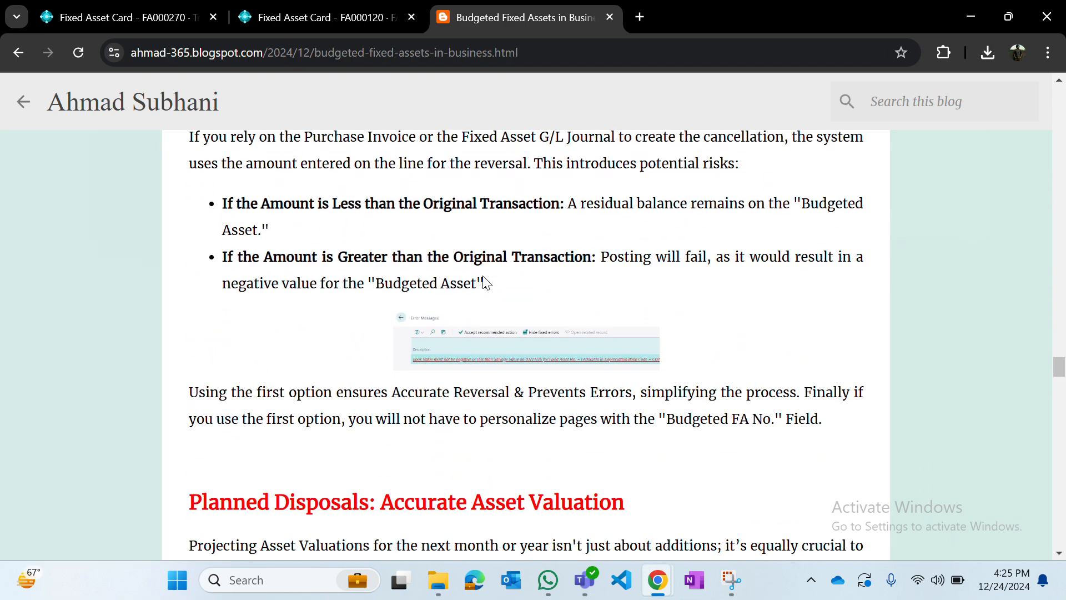
{"action": "scroll", "coordinate": [484, 282], "scroll_direction": "down", "scroll_amount": 4}
{"action": "scroll", "coordinate": [484, 282], "scroll_direction": "down", "scroll_amount": 2}
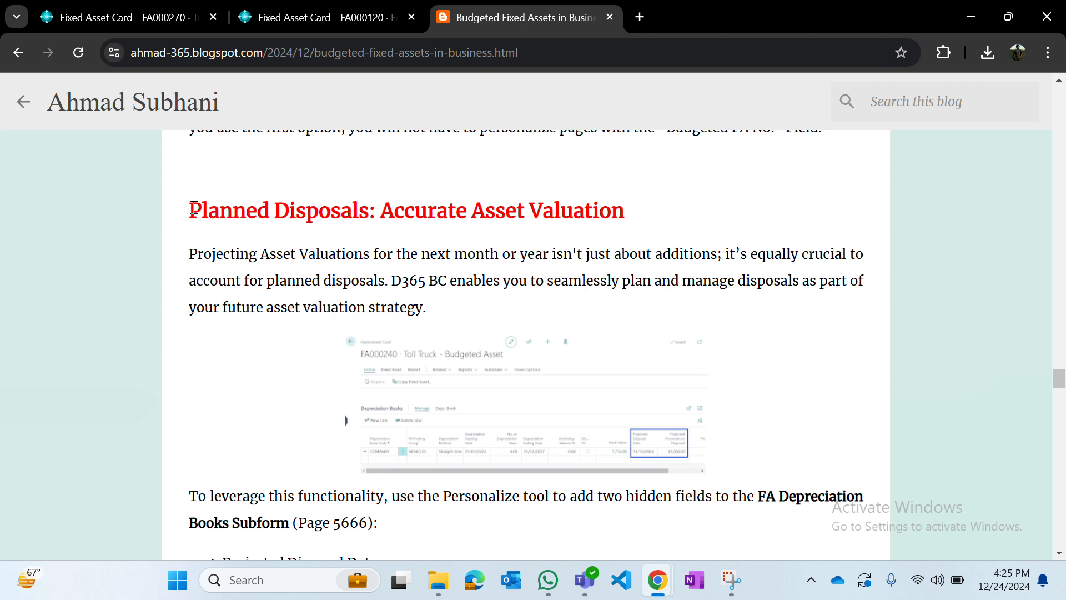
{"action": "left_click_drag", "start_coordinate": [193, 207], "coordinate": [633, 207]}
{"action": "left_click", "coordinate": [633, 208]}
Step: Return to the FA000270 truck's card in Business Central, close the report preview and show its depreciation books as lines
{"action": "left_click", "coordinate": [138, 26]}
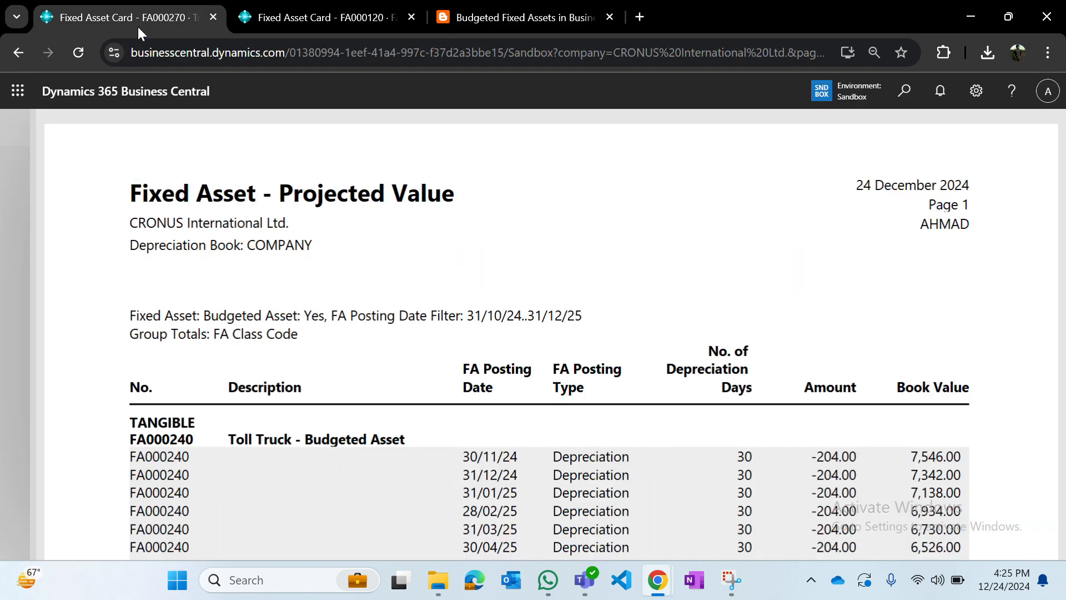
{"action": "left_click", "coordinate": [15, 276]}
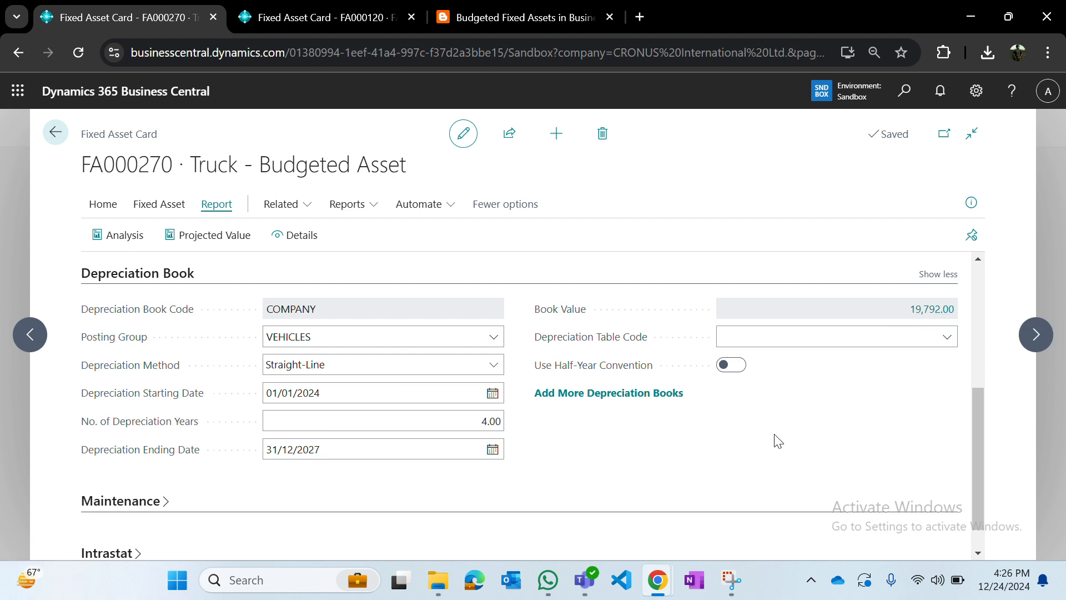
{"action": "scroll", "coordinate": [779, 442], "scroll_direction": "down", "scroll_amount": 1}
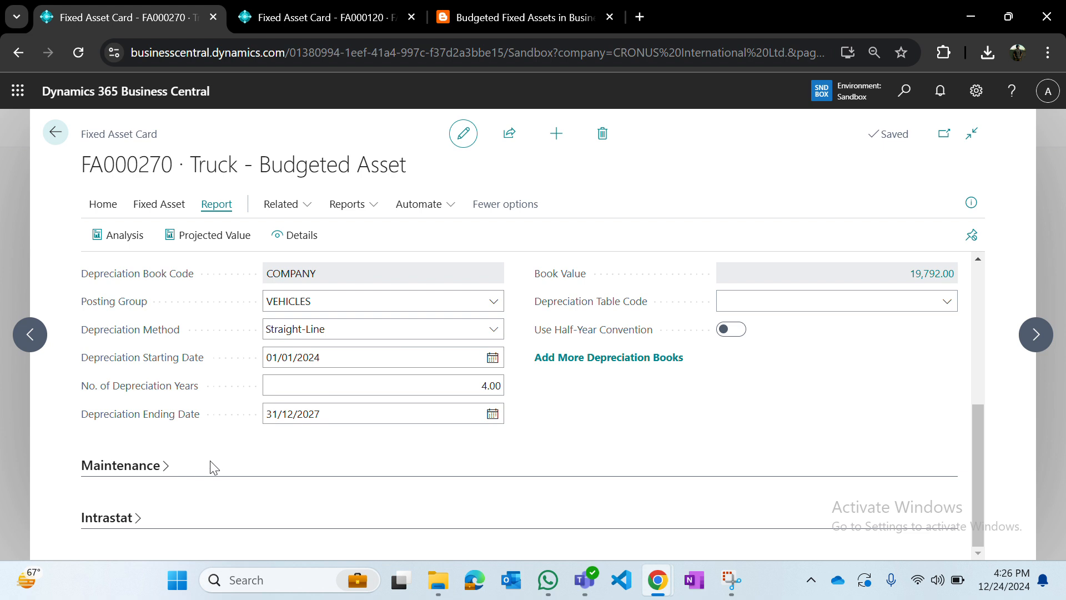
{"action": "scroll", "coordinate": [614, 362], "scroll_direction": "up", "scroll_amount": 1}
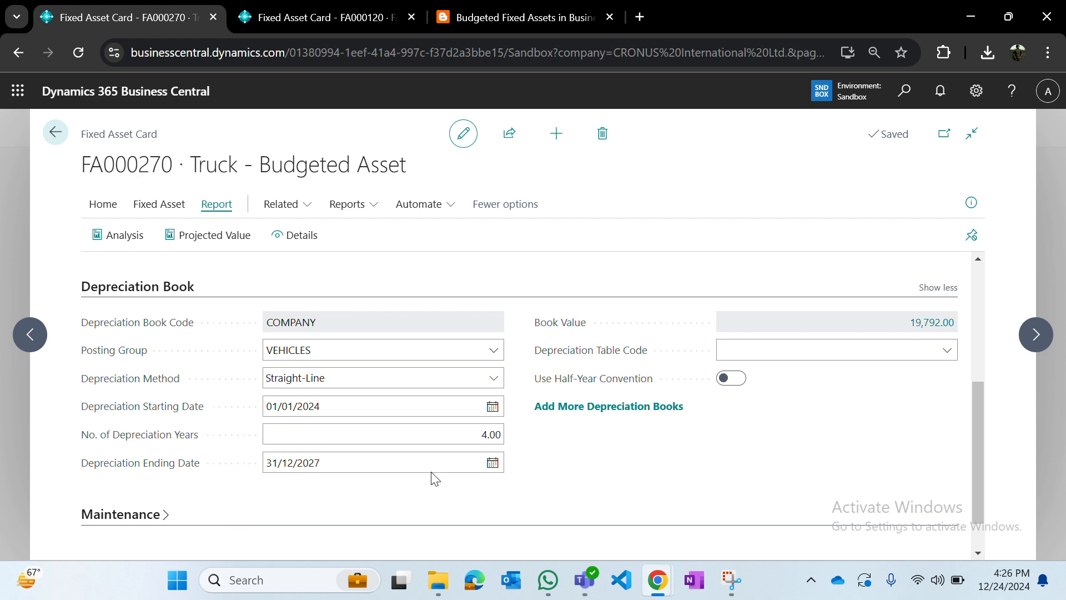
{"action": "left_click", "coordinate": [633, 407]}
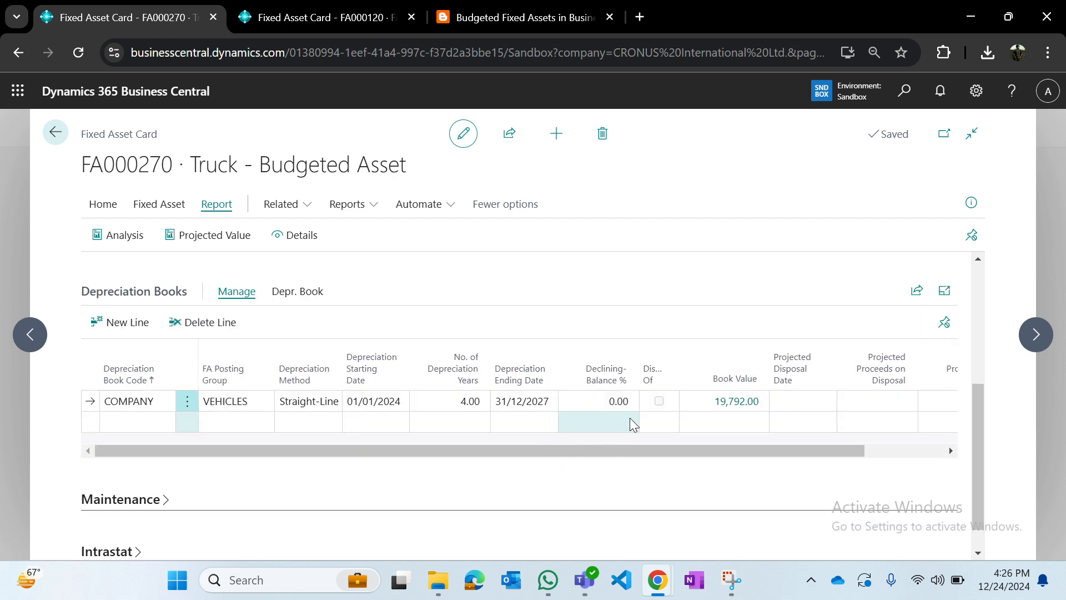
Step: On the COMPANY depreciation book line, set the projected disposal date to 31/12/2025 and the projected proceeds on disposal to 21,000
{"action": "scroll", "coordinate": [637, 417], "scroll_direction": "right", "scroll_amount": 3}
{"action": "scroll", "coordinate": [636, 417], "scroll_direction": "left", "scroll_amount": 3}
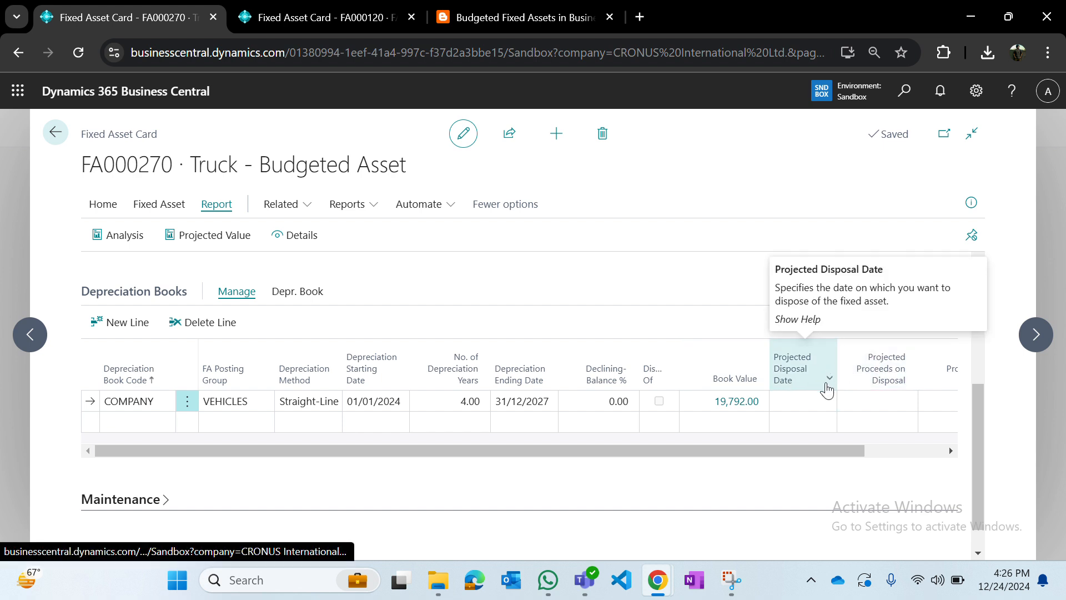
{"action": "scroll", "coordinate": [817, 394], "scroll_direction": "right", "scroll_amount": 2}
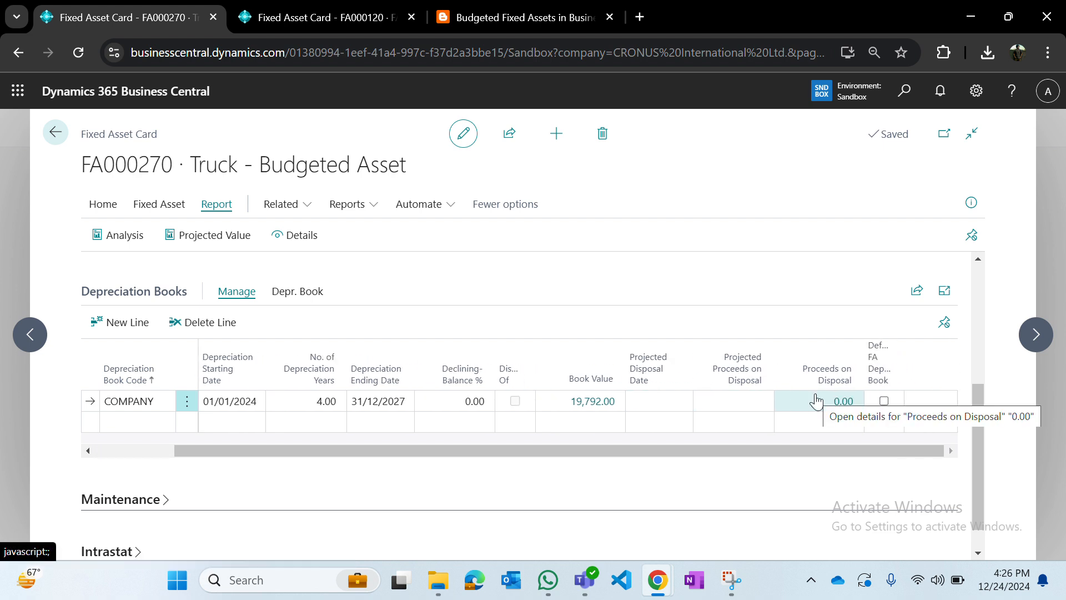
{"action": "left_click", "coordinate": [662, 402]}
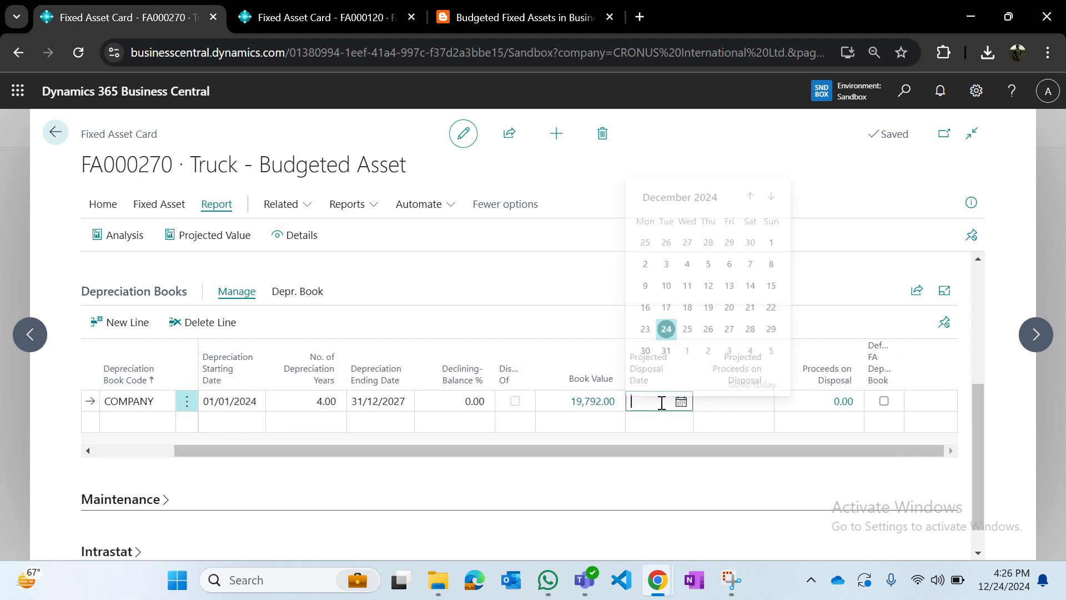
{"action": "left_click", "coordinate": [667, 346]}
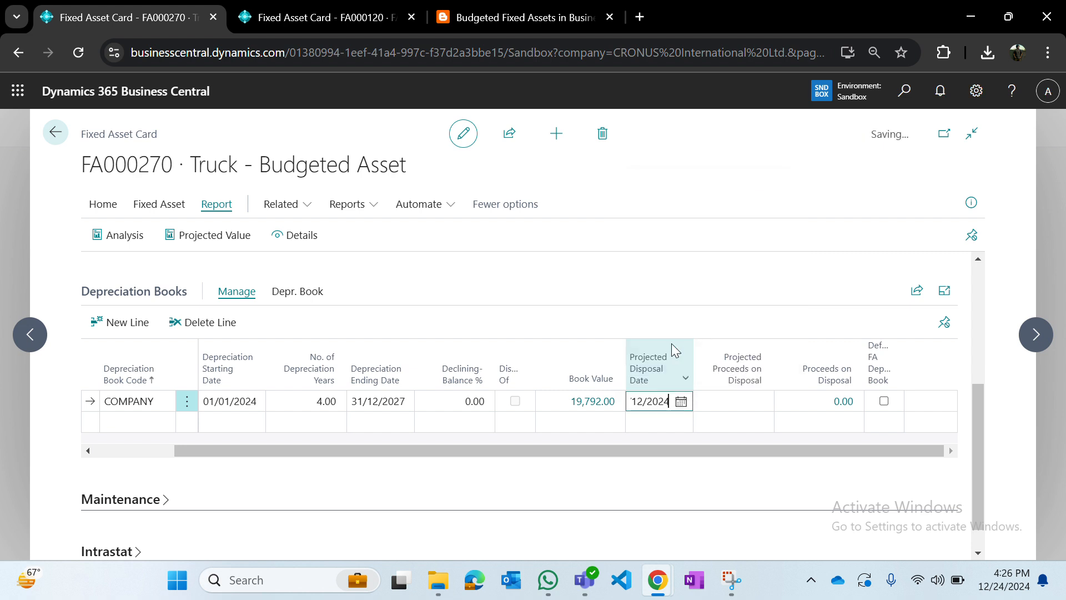
{"action": "key", "text": "BackSpace"}
{"action": "type", "text": "5"}
{"action": "key", "text": "Tab"}
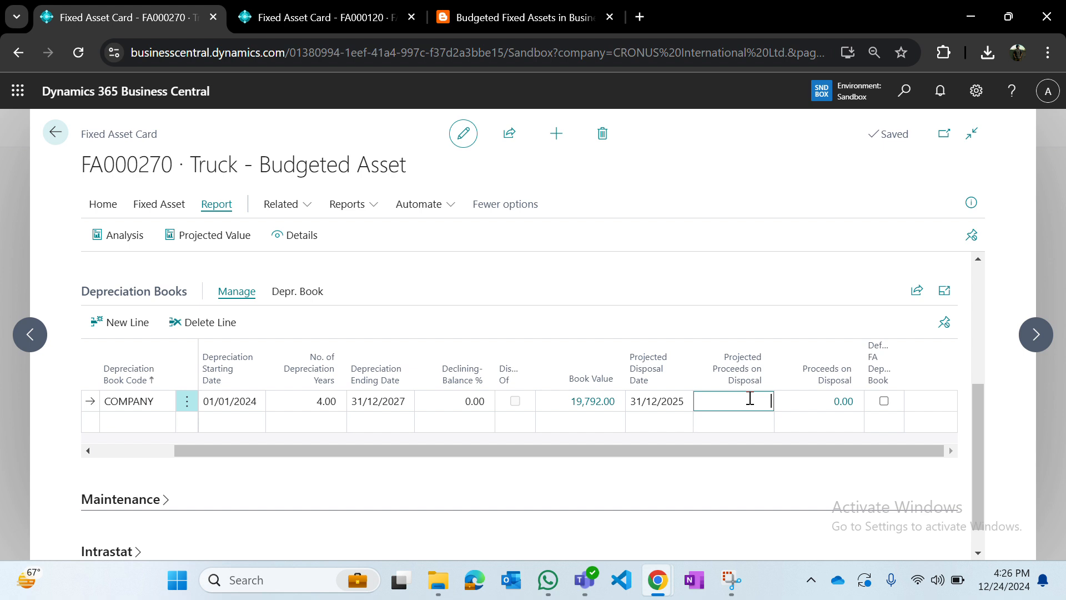
{"action": "type", "text": "21000"}
{"action": "key", "text": "Tab"}
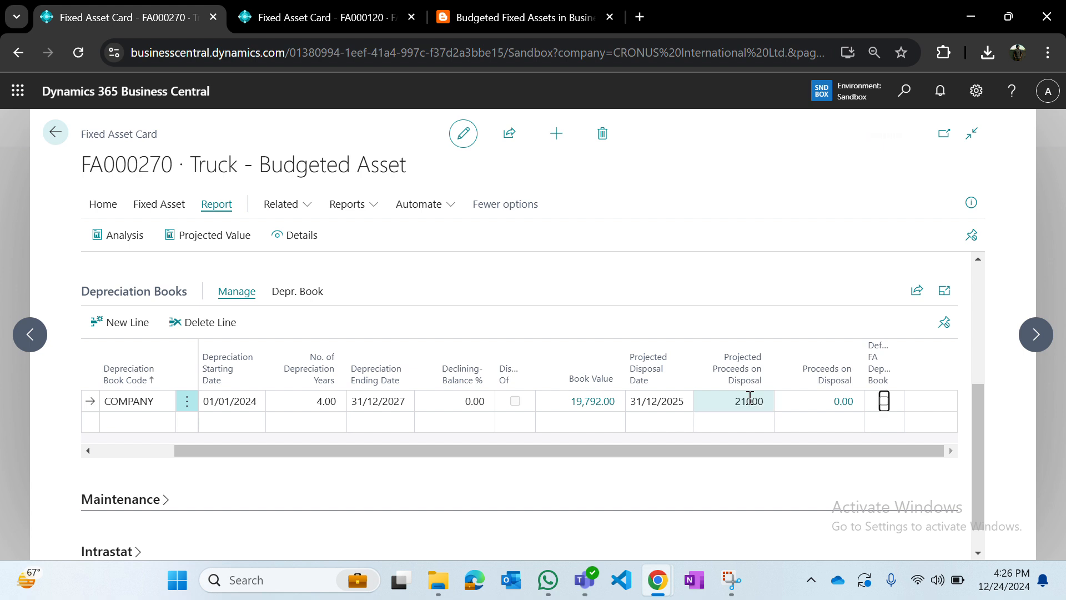
{"action": "left_click", "coordinate": [777, 294]}
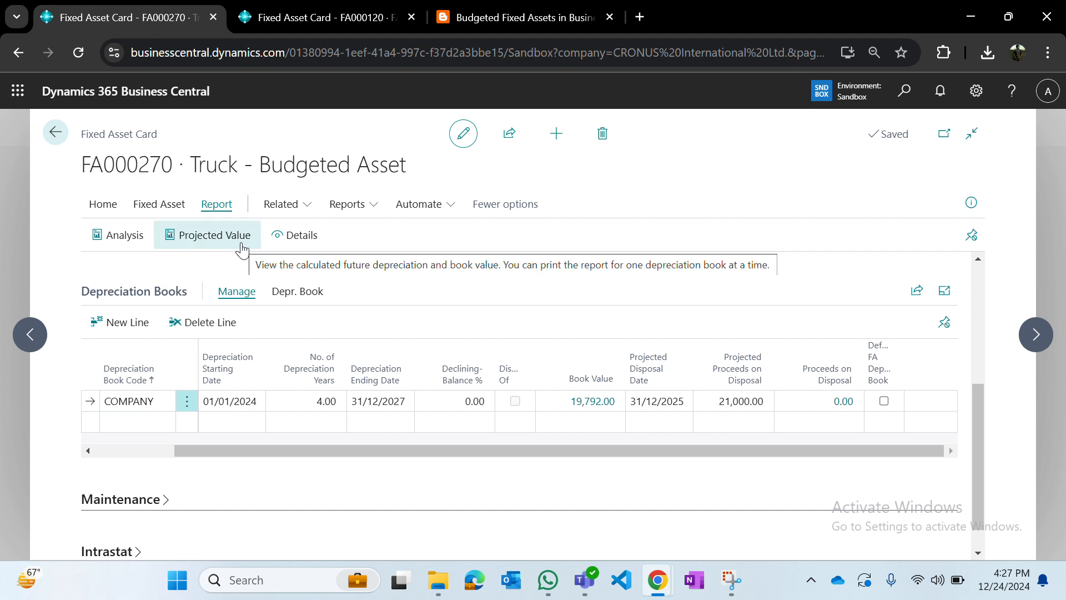
Step: Open the Projected Value report request from the truck's card and choose 2024 as the Copy to G/L Budget Name
{"action": "left_click", "coordinate": [212, 246]}
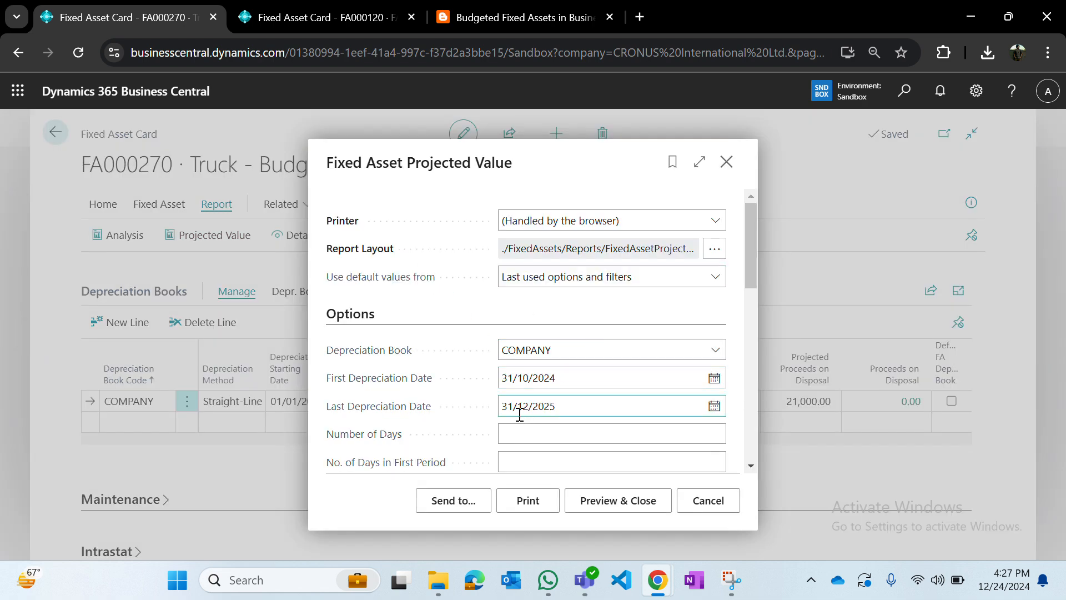
{"action": "left_click", "coordinate": [565, 411]}
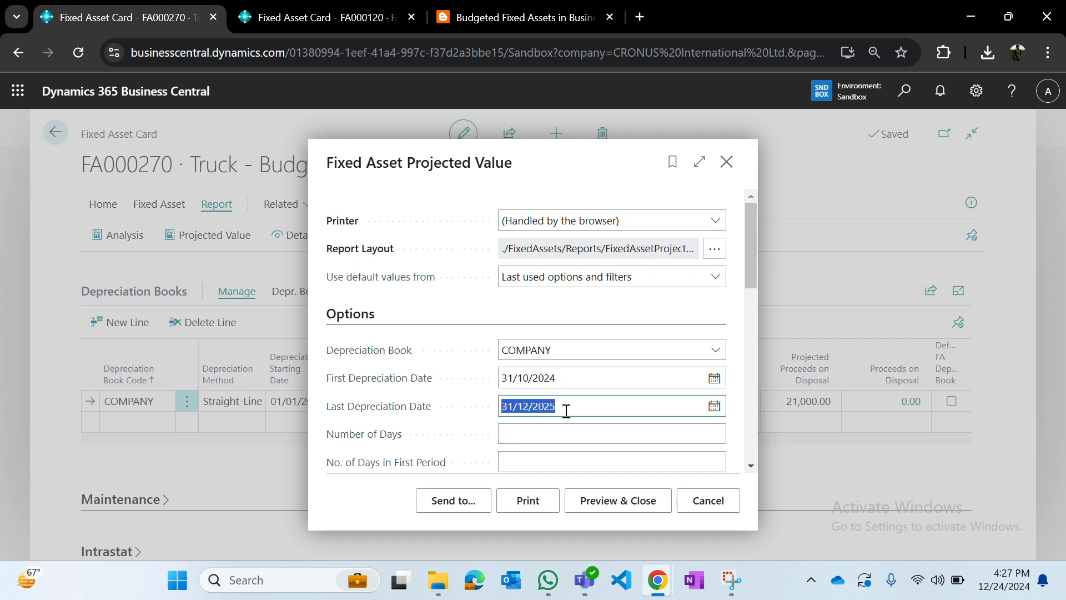
{"action": "scroll", "coordinate": [566, 411], "scroll_direction": "down", "scroll_amount": 2}
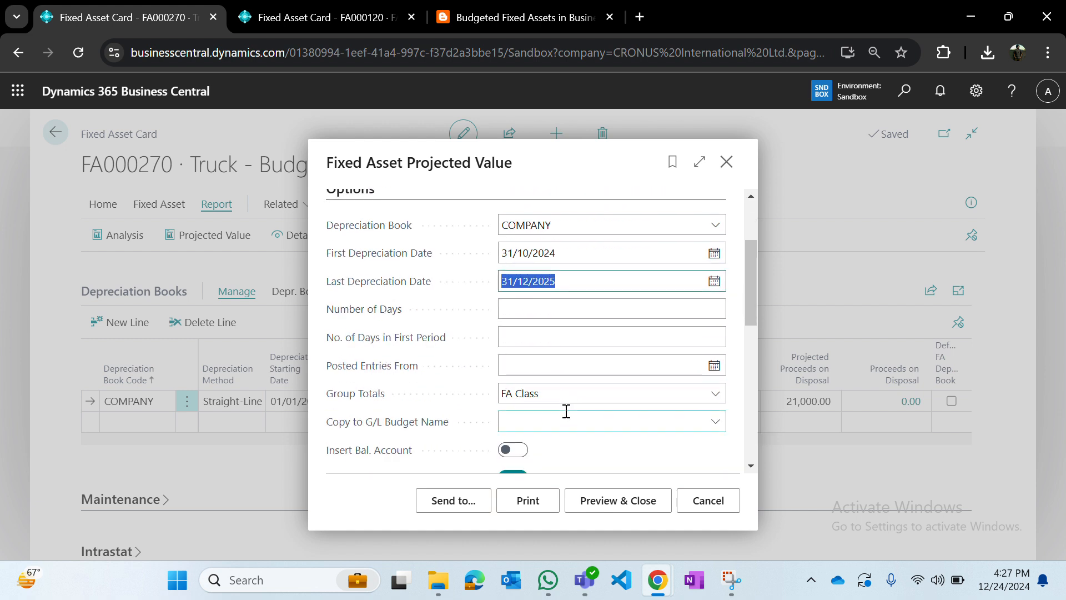
{"action": "scroll", "coordinate": [566, 411], "scroll_direction": "down", "scroll_amount": 2}
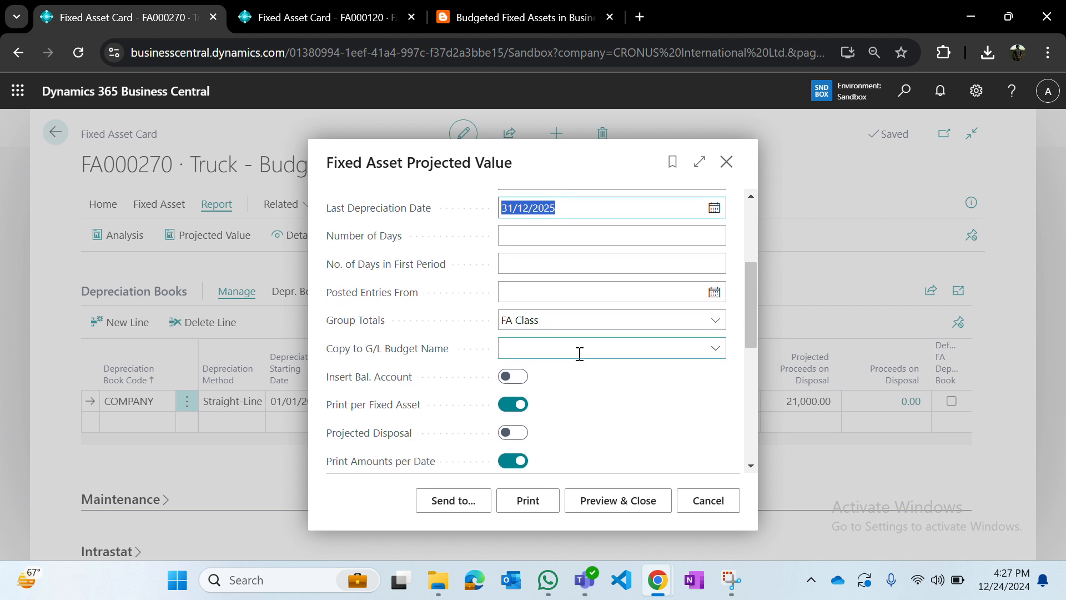
{"action": "left_click", "coordinate": [579, 354]}
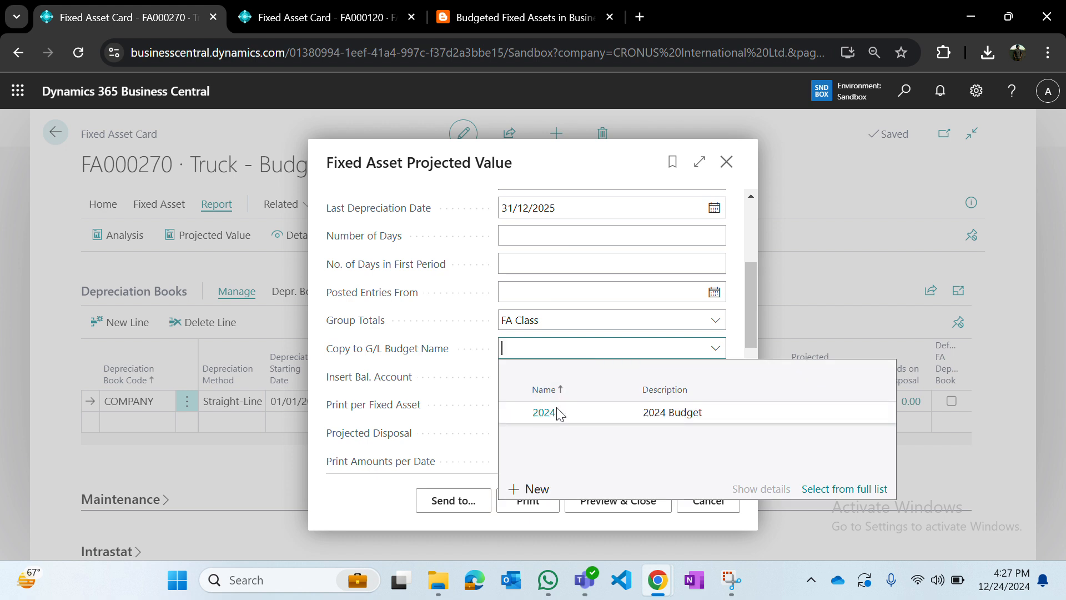
{"action": "left_click", "coordinate": [556, 407]}
{"action": "left_click", "coordinate": [460, 388]}
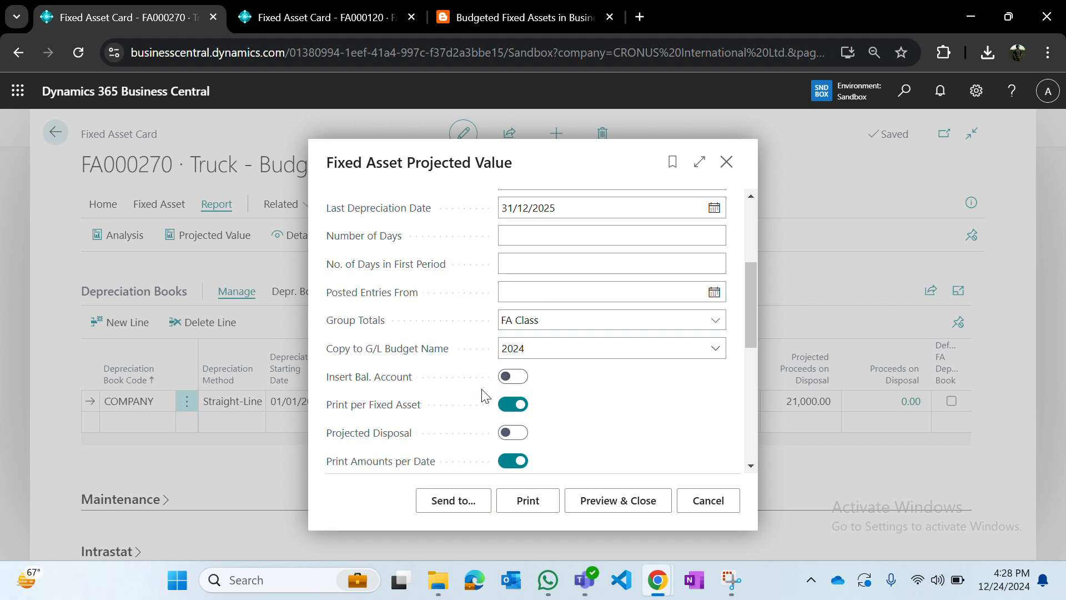
Step: Turn on Insert Bal. Account and Projected Disposal for the report
{"action": "scroll", "coordinate": [485, 395], "scroll_direction": "down", "scroll_amount": 1}
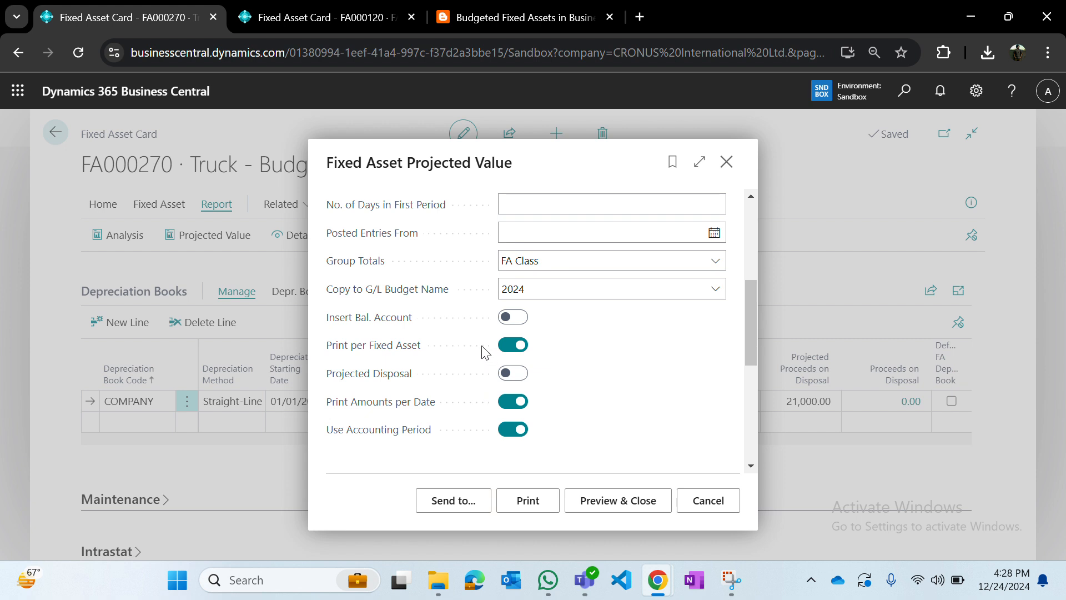
{"action": "left_click", "coordinate": [508, 318]}
{"action": "left_click", "coordinate": [514, 374]}
Step: Filter the report to fixed asset No. FA000270 and preview it fitted to page width
{"action": "scroll", "coordinate": [478, 383], "scroll_direction": "down", "scroll_amount": 3}
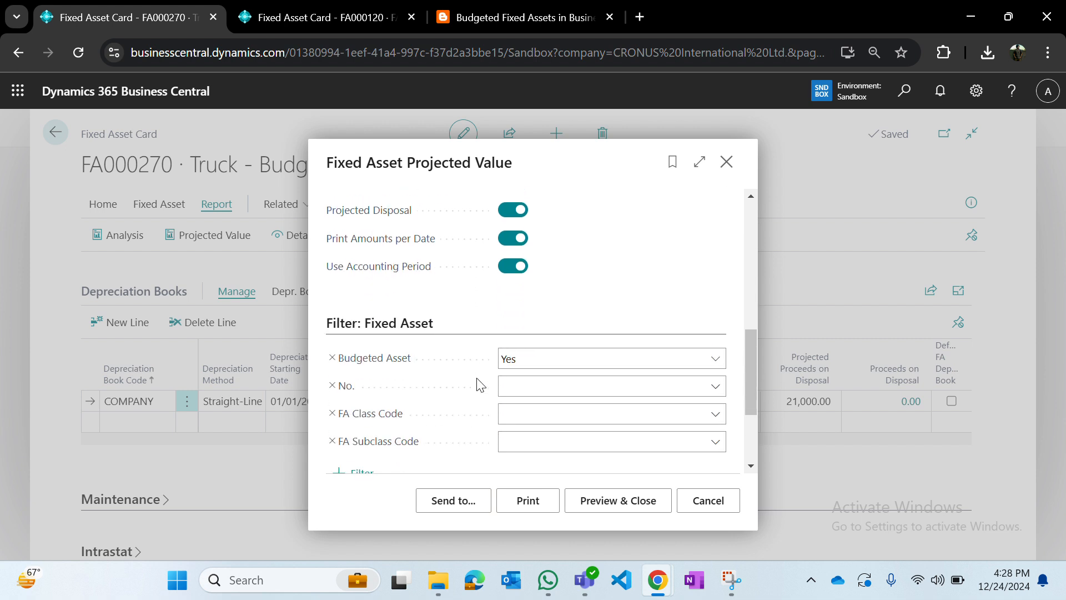
{"action": "scroll", "coordinate": [481, 384], "scroll_direction": "down", "scroll_amount": 1}
{"action": "left_click", "coordinate": [564, 359]}
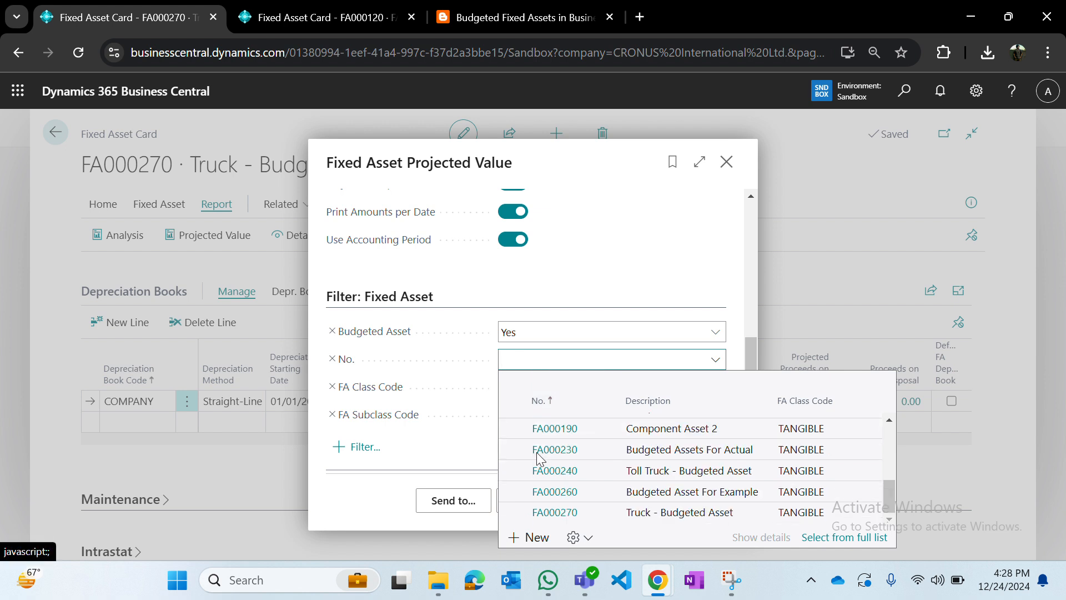
{"action": "left_click", "coordinate": [558, 513]}
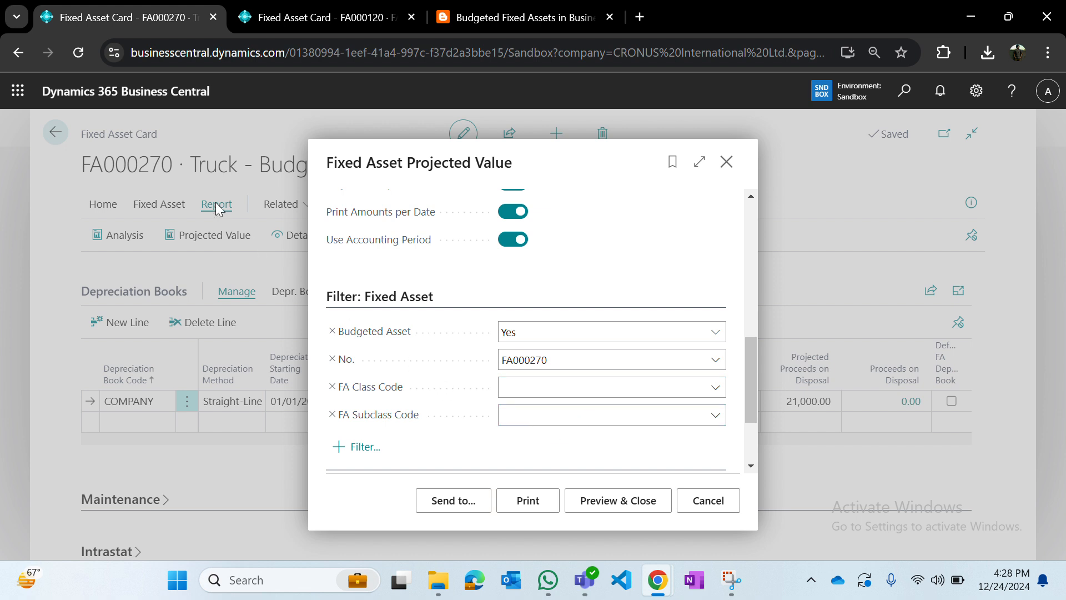
{"action": "left_click", "coordinate": [619, 494]}
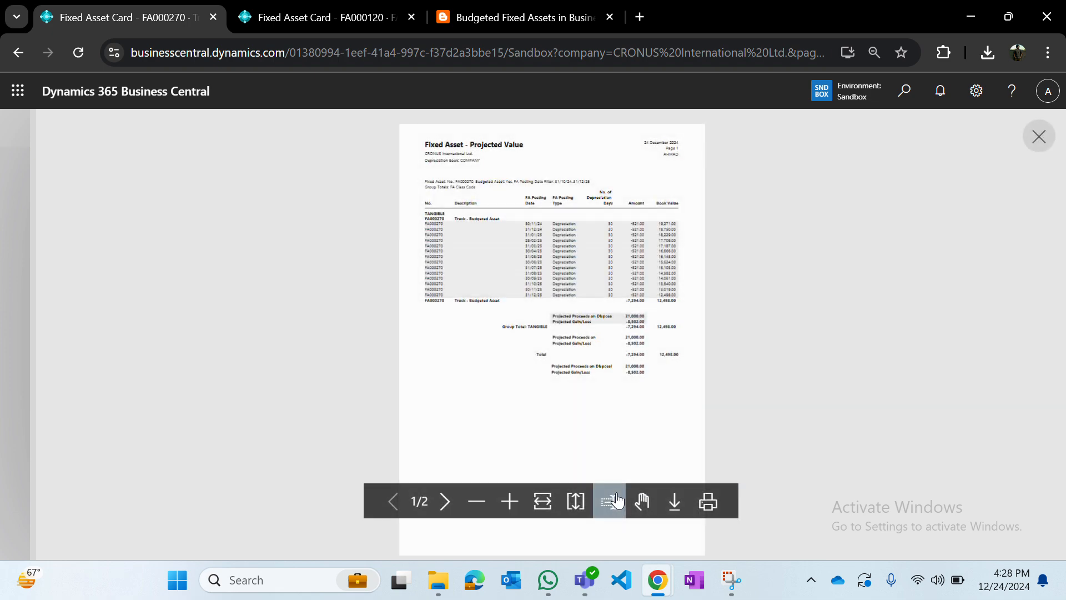
{"action": "left_click", "coordinate": [557, 502]}
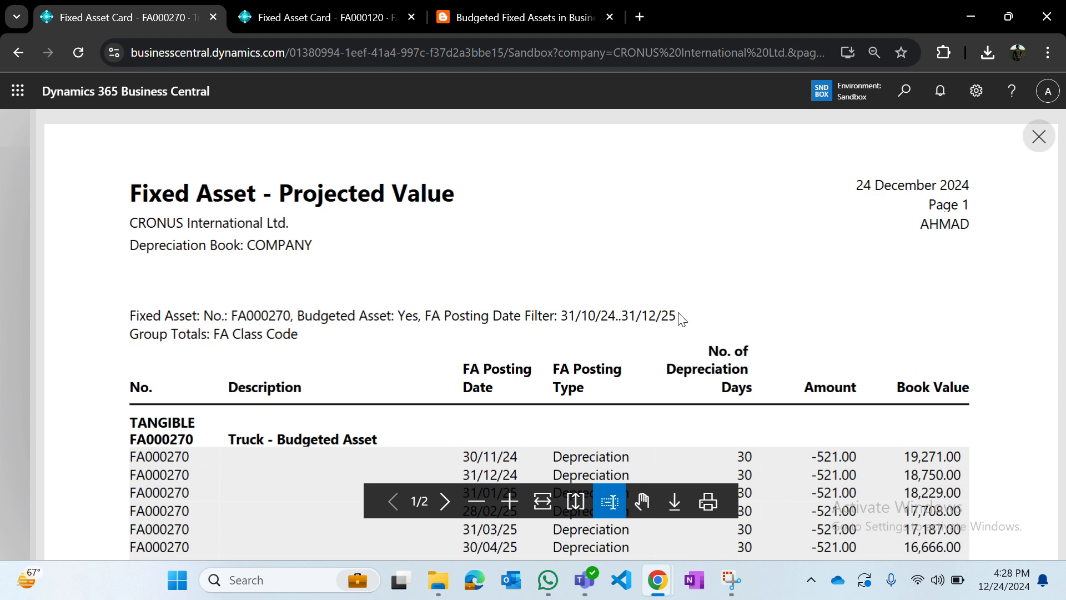
Step: Examine the report's posting date filter, the truck's last depreciation date and book value, and the projected disposal proceeds and gain/loss
{"action": "left_click_drag", "start_coordinate": [674, 314], "coordinate": [625, 315]}
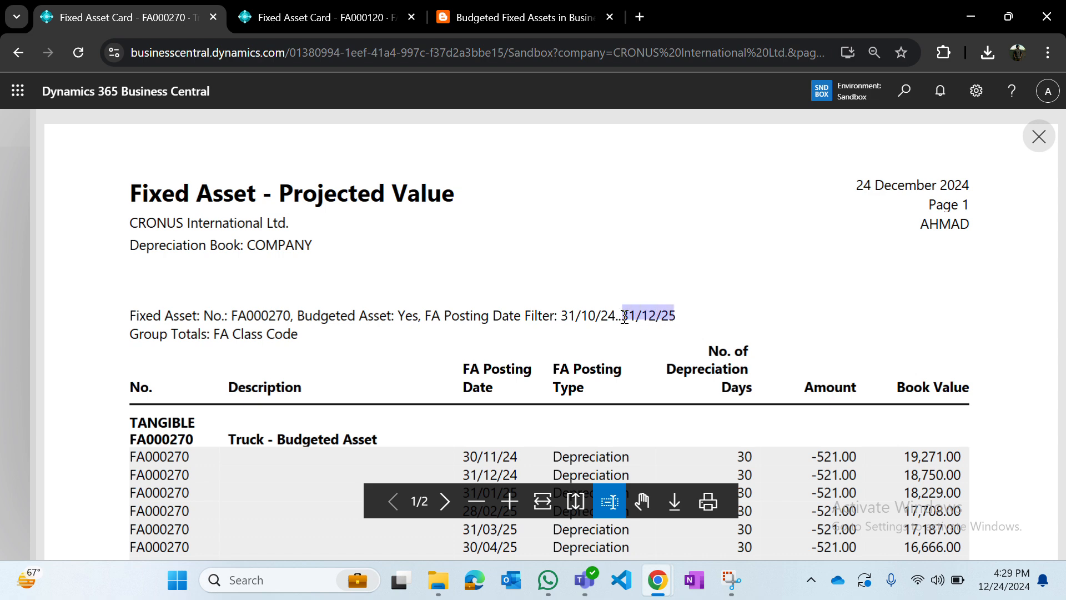
{"action": "left_click", "coordinate": [625, 317]}
{"action": "scroll", "coordinate": [625, 317], "scroll_direction": "down", "scroll_amount": 8}
{"action": "scroll", "coordinate": [625, 317], "scroll_direction": "up", "scroll_amount": 3}
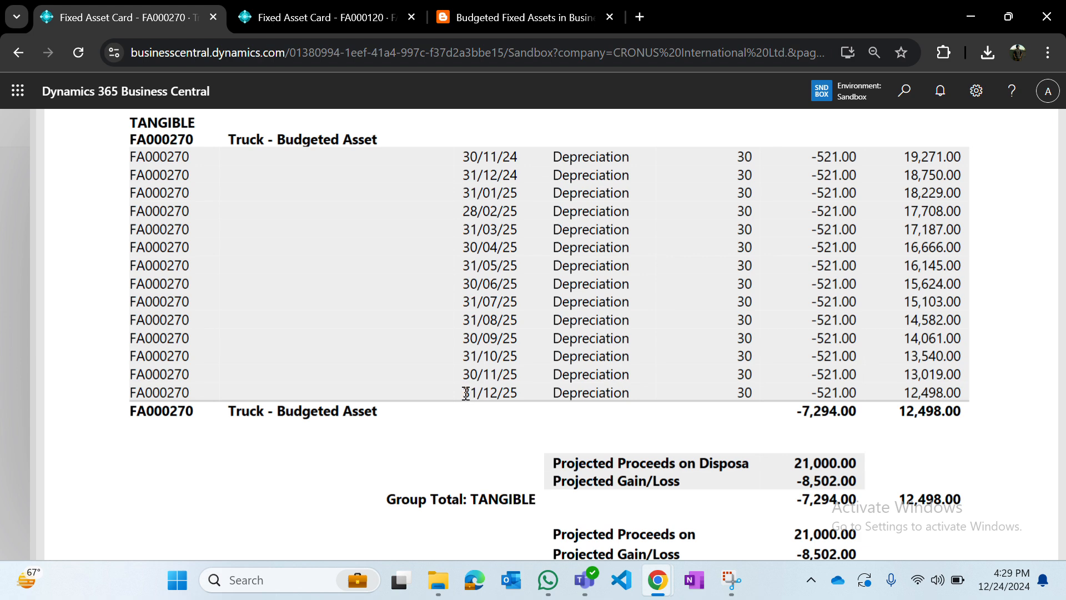
{"action": "left_click_drag", "start_coordinate": [466, 394], "coordinate": [520, 391]}
{"action": "left_click", "coordinate": [520, 391]}
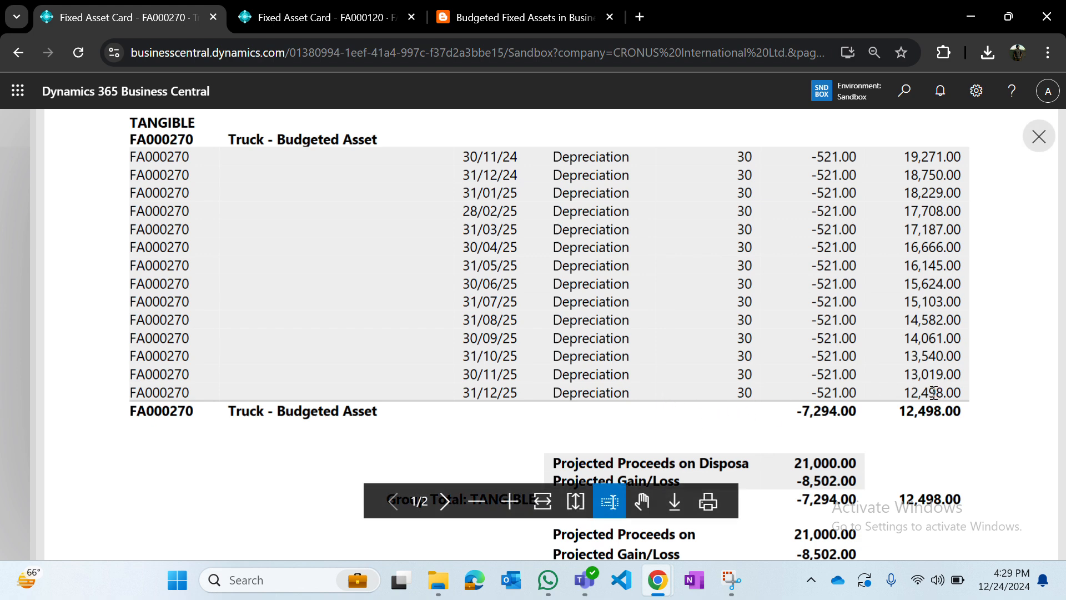
{"action": "double_click", "coordinate": [934, 394]}
{"action": "left_click", "coordinate": [958, 403]}
{"action": "scroll", "coordinate": [958, 402], "scroll_direction": "down", "scroll_amount": 5}
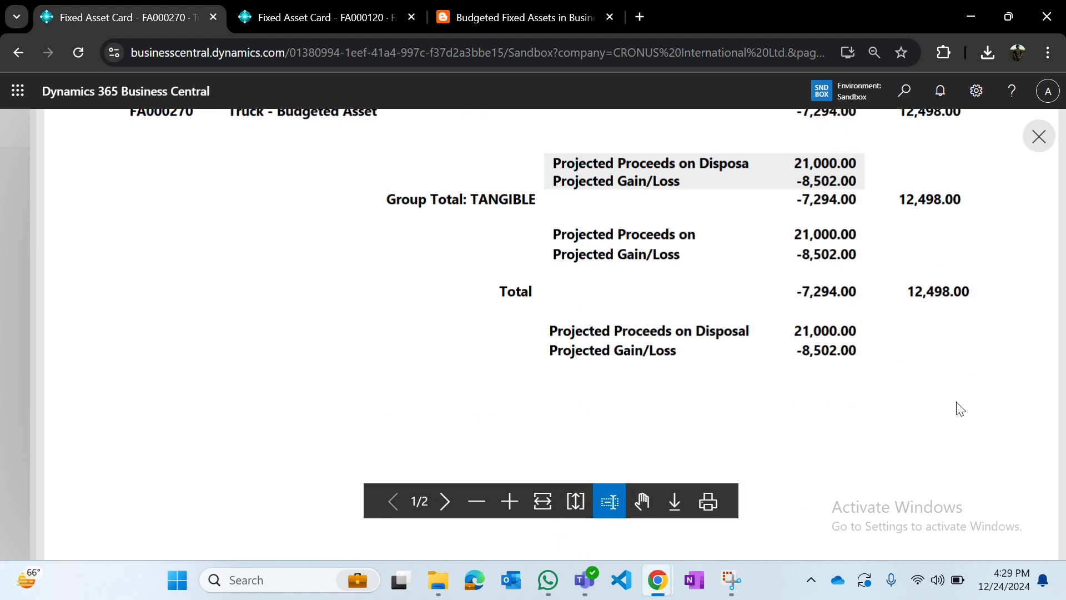
{"action": "scroll", "coordinate": [960, 409], "scroll_direction": "up", "scroll_amount": 1}
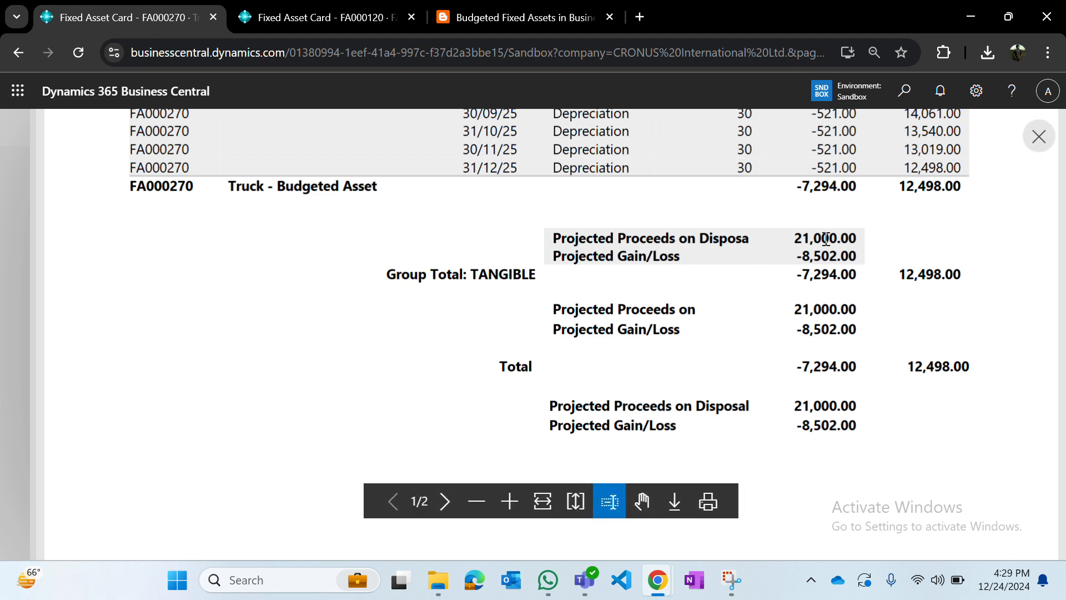
{"action": "left_click_drag", "start_coordinate": [827, 239], "coordinate": [701, 250]}
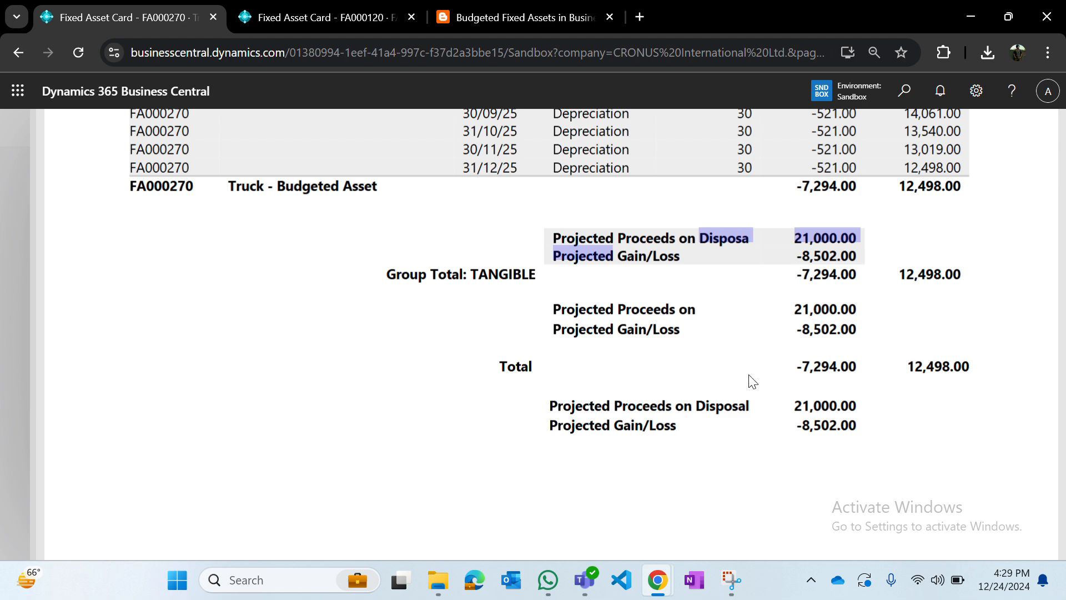
Step: Switch to Excel and create a blank workbook
{"action": "key", "text": "super"}
{"action": "type", "text": "excel"}
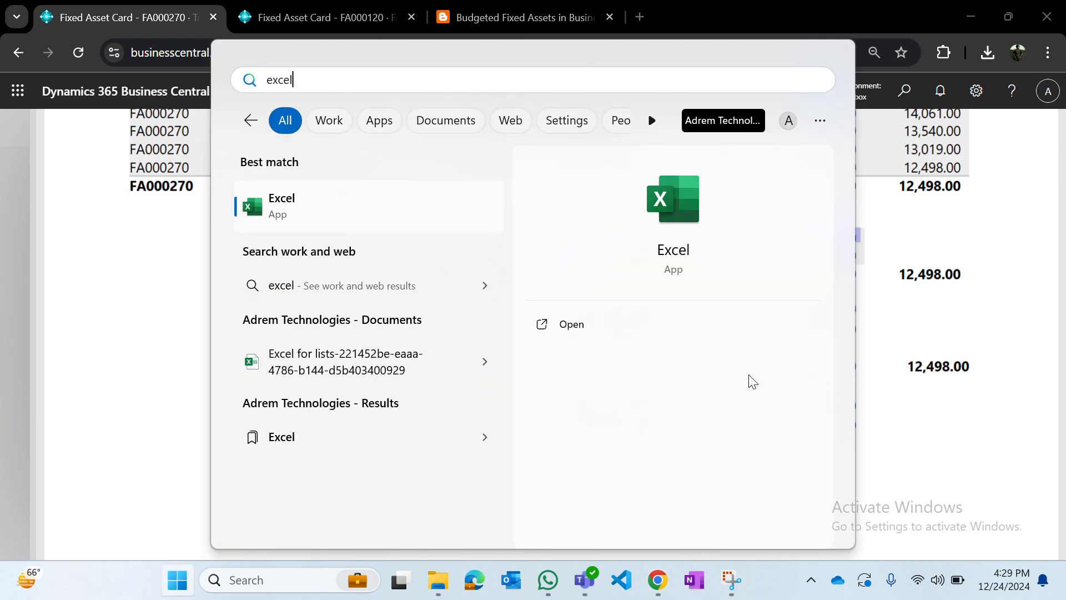
{"action": "key", "text": "Return"}
{"action": "key", "text": "Return"}
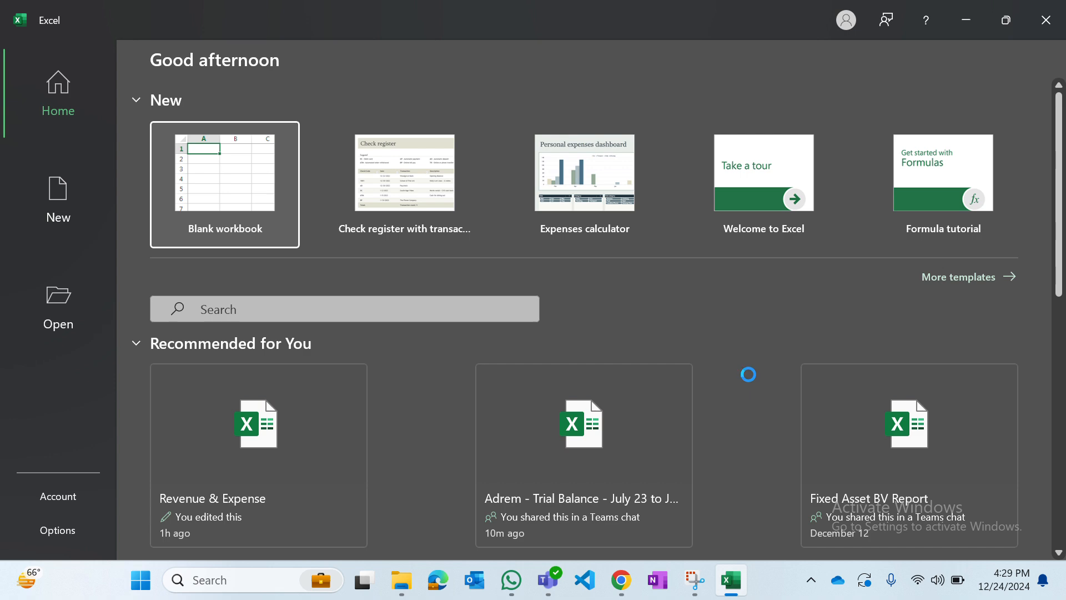
Step: Enter the projected disposal proceeds of 21000 in cell D5
{"action": "key", "text": "Right"}
{"action": "key", "text": "Right"}
{"action": "key", "text": "Down"}
{"action": "key", "text": "Down"}
{"action": "key", "text": "Right"}
{"action": "key", "text": "Down"}
{"action": "key", "text": "Down"}
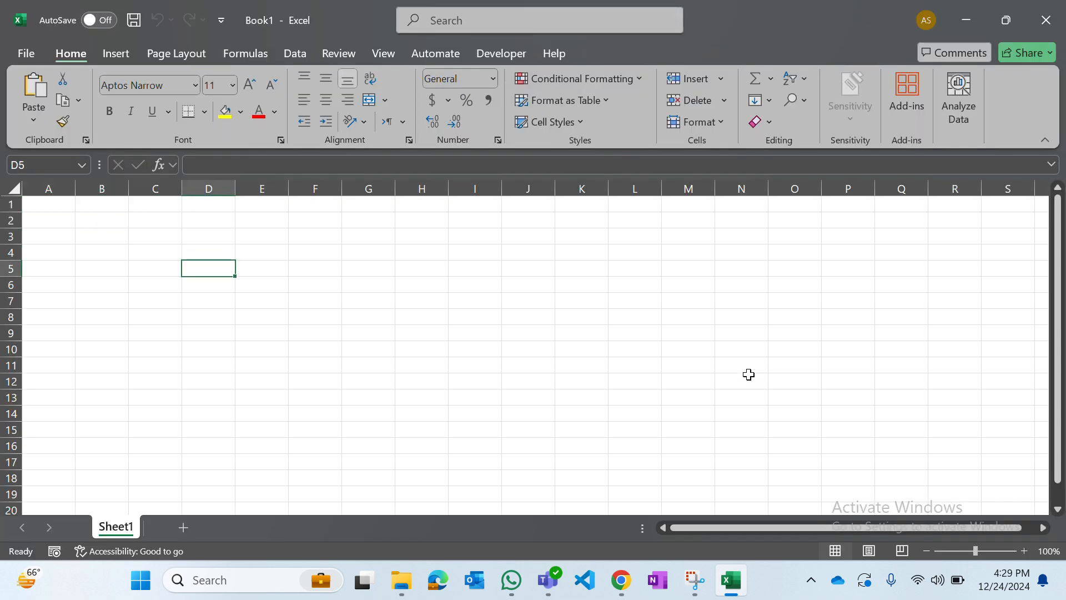
{"action": "type", "text": "21000"}
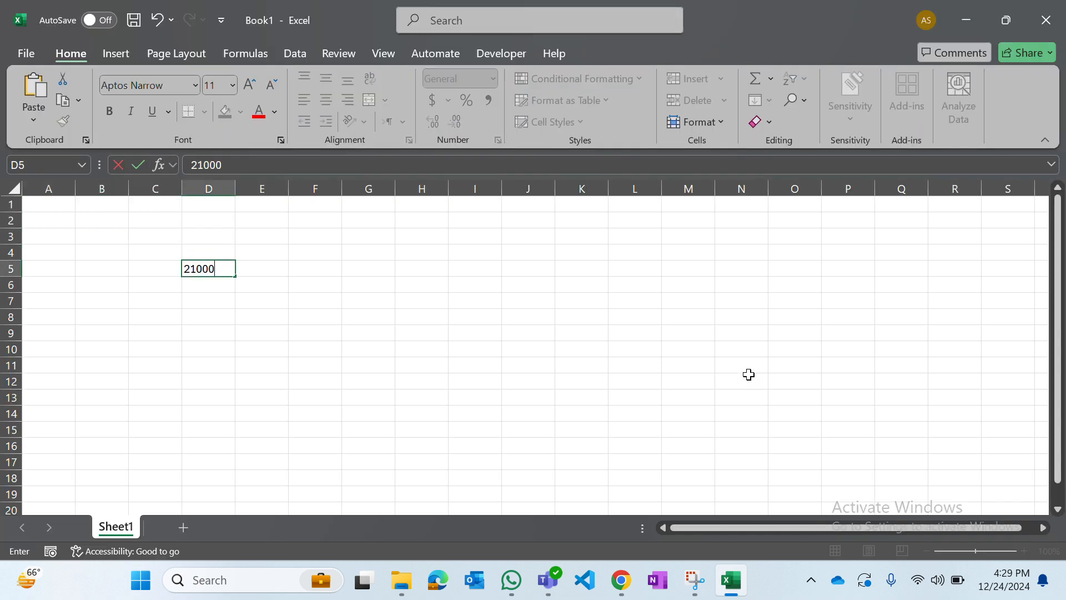
{"action": "key", "text": "Return"}
Step: Copy the truck's final book value 12,498.00 from the report into D6 and format column D with thousands separators and two decimals
{"action": "key", "text": "alt+Tab"}
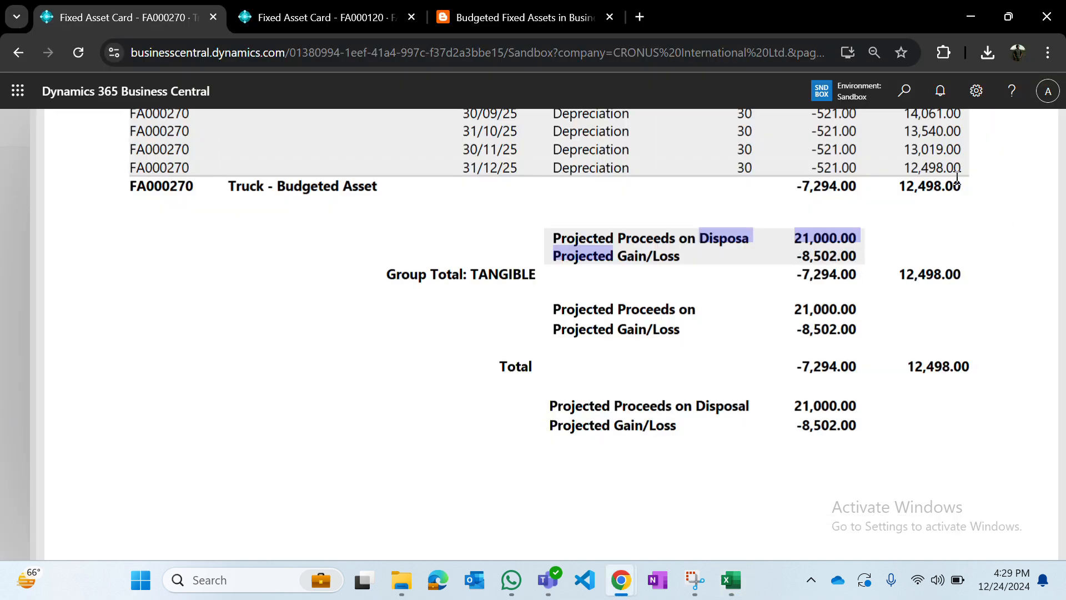
{"action": "left_click_drag", "start_coordinate": [902, 186], "coordinate": [961, 187]}
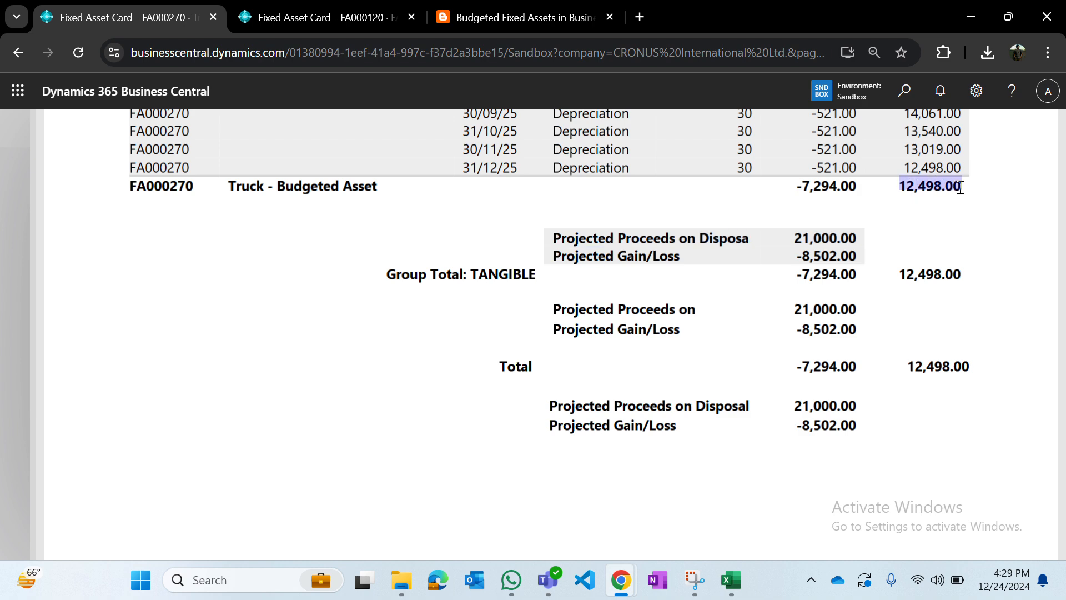
{"action": "key", "text": "alt+Tab"}
{"action": "key", "text": "ctrl+v"}
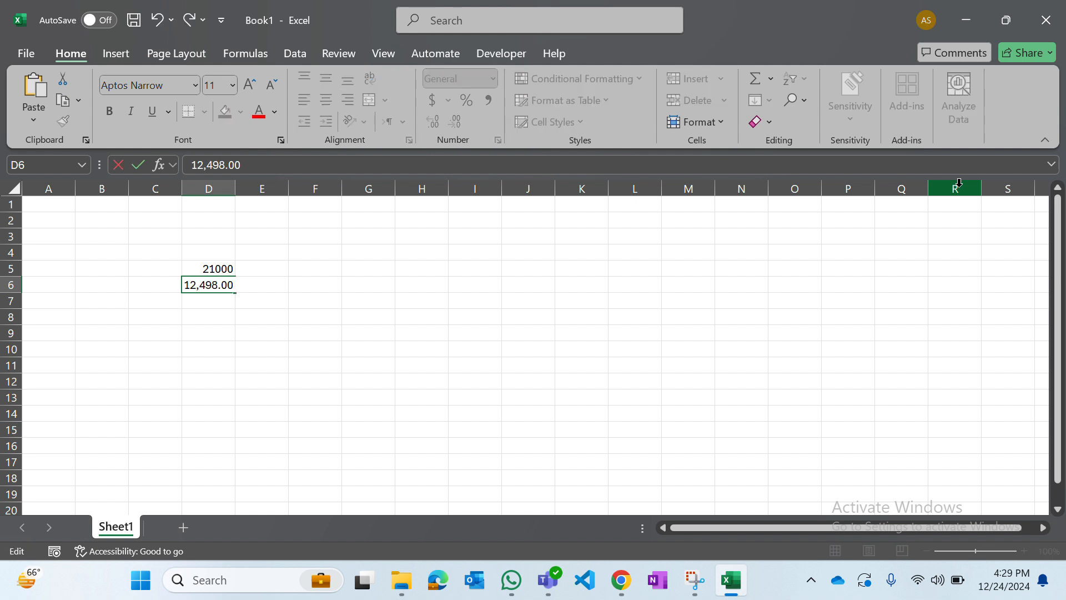
{"action": "key", "text": "Return"}
{"action": "key", "text": "ctrl+space"}
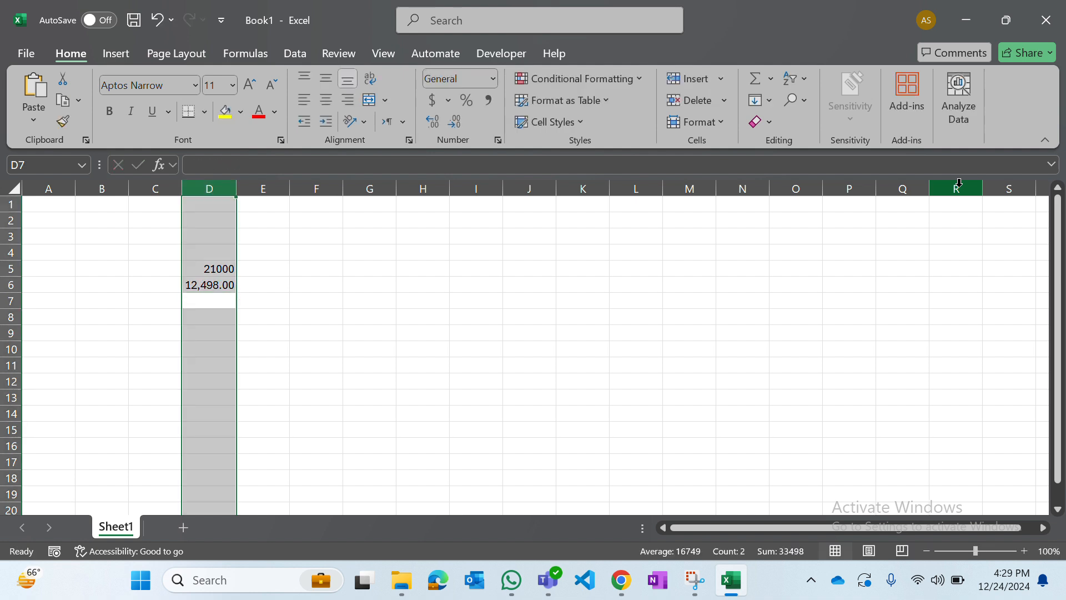
{"action": "key", "text": "ctrl+shift+1"}
Step: Calculate the projected gain or loss in cell D8 by subtracting D6 from D5
{"action": "key", "text": "Down"}
{"action": "type", "text": "="}
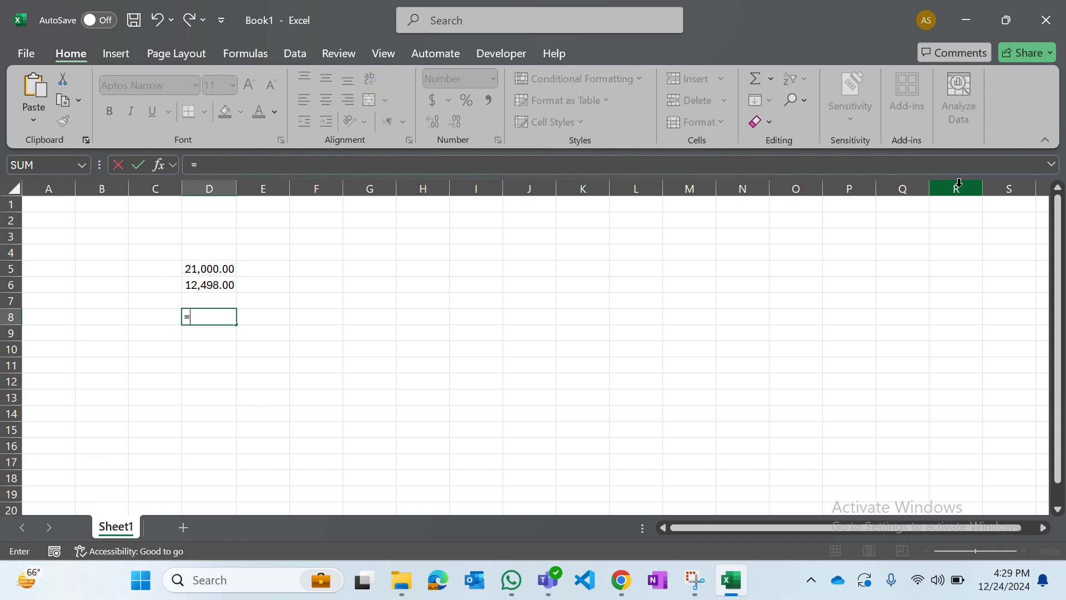
{"action": "key", "text": "Up"}
{"action": "key", "text": "Up"}
{"action": "key", "text": "Up"}
{"action": "type", "text": "-"}
{"action": "key", "text": "Up"}
{"action": "key", "text": "Up"}
{"action": "key", "text": "Return"}
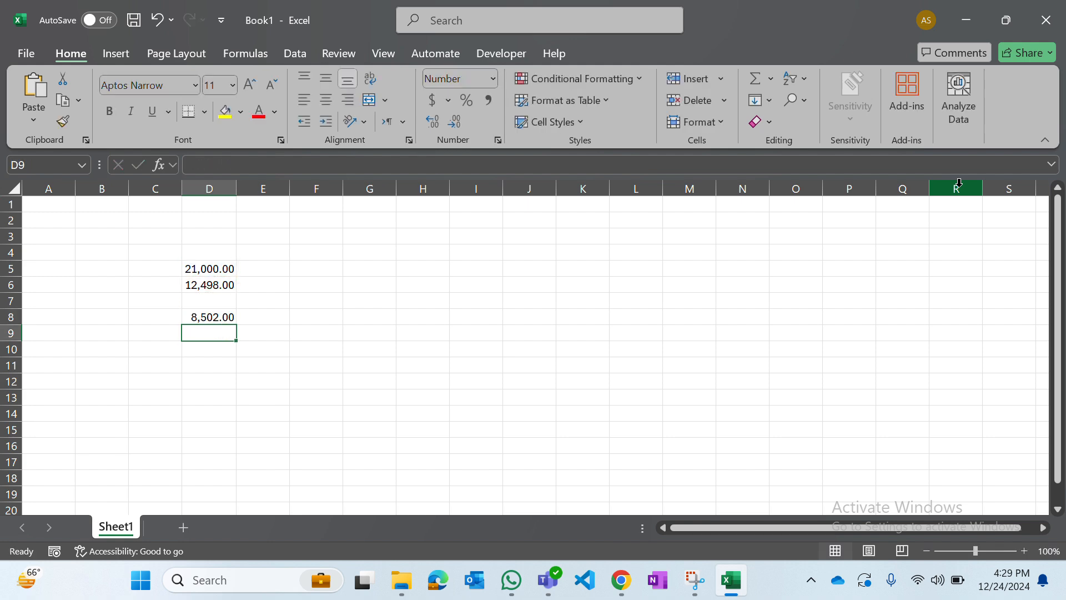
{"action": "key", "text": "Up"}
Step: Switch back to Business Central and examine the Projected Gain/Loss figures and the depreciation lines in the Projected Value report
{"action": "key", "text": "alt+Tab"}
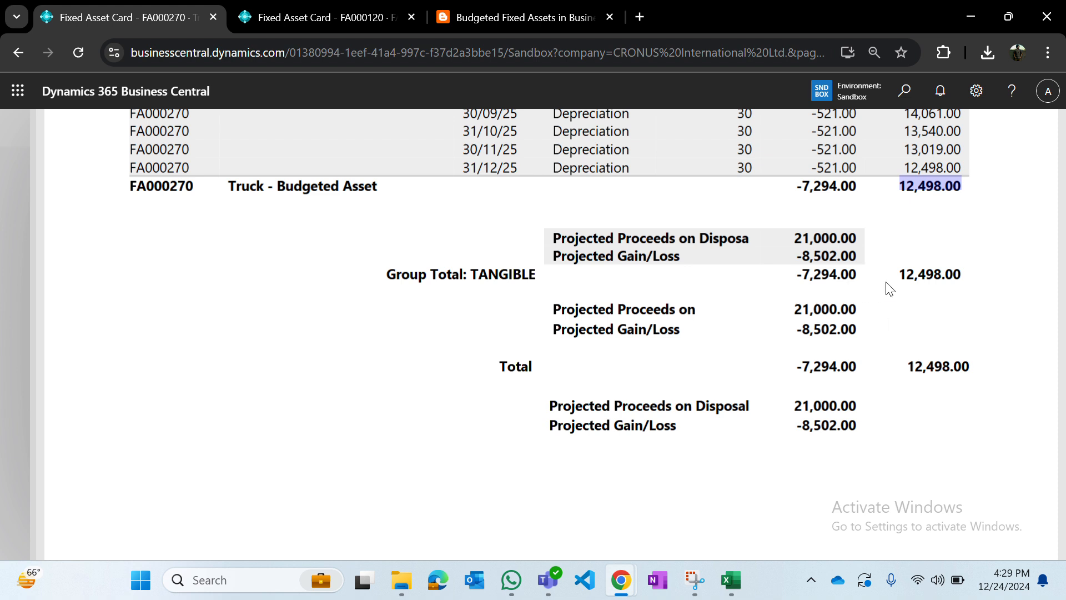
{"action": "double_click", "coordinate": [812, 332]}
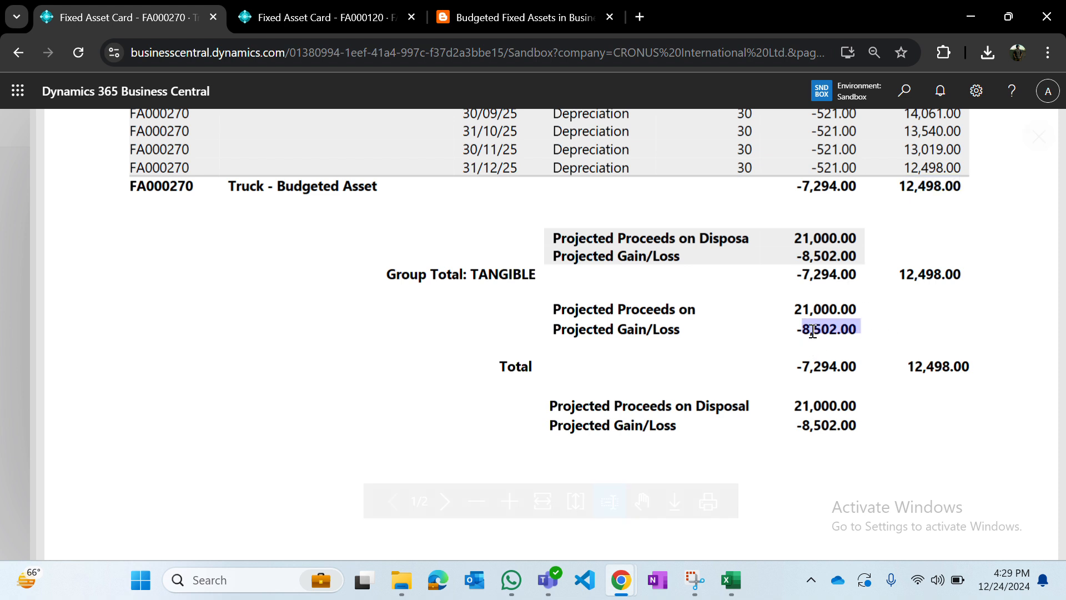
{"action": "left_click", "coordinate": [812, 331]}
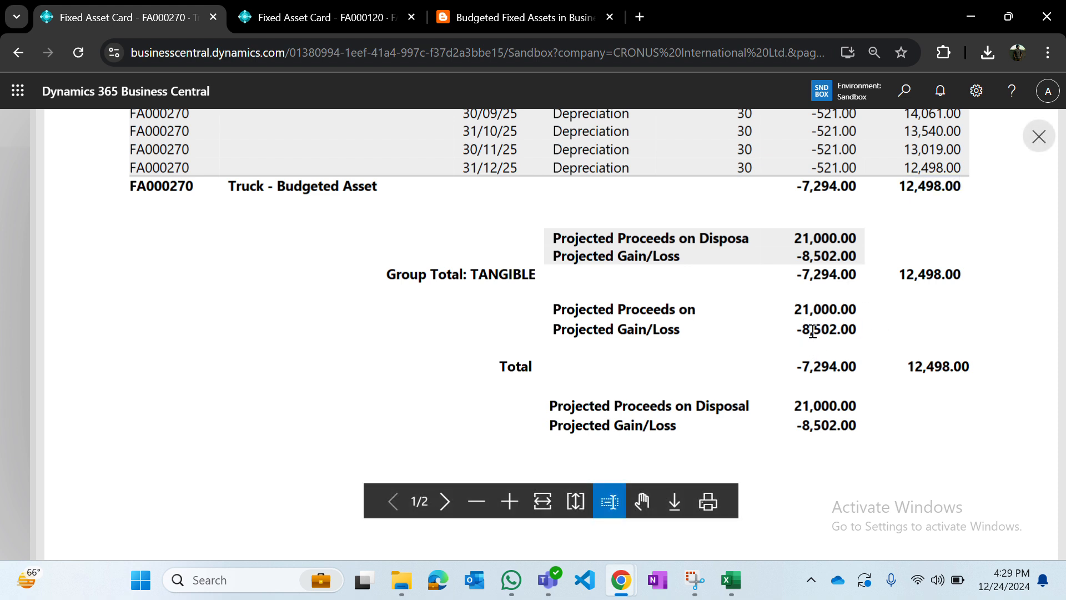
{"action": "double_click", "coordinate": [827, 264]}
{"action": "left_click", "coordinate": [832, 254]}
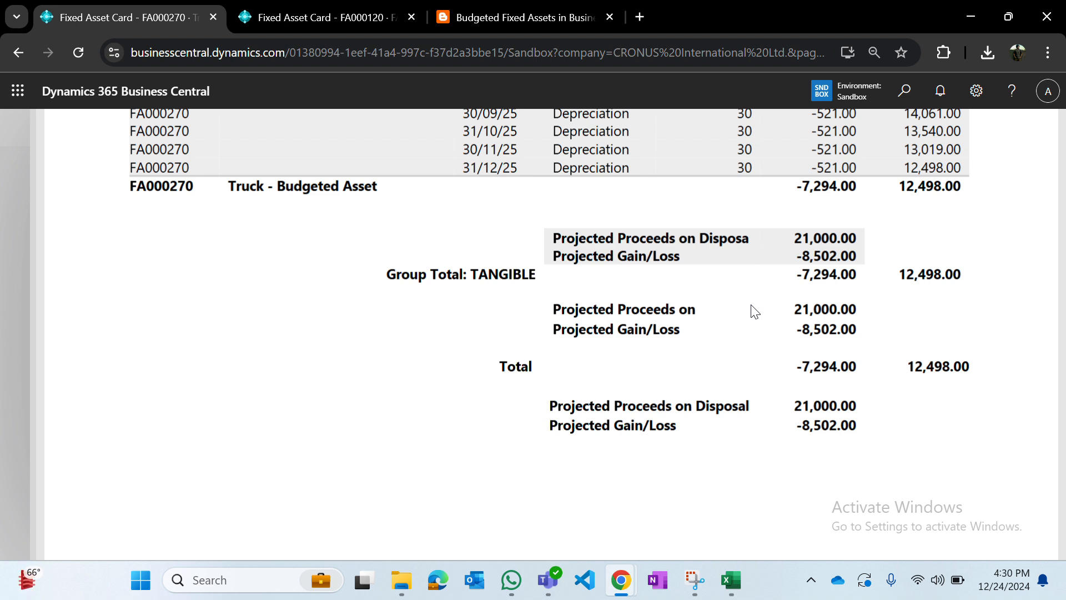
{"action": "scroll", "coordinate": [755, 311], "scroll_direction": "up", "scroll_amount": 10}
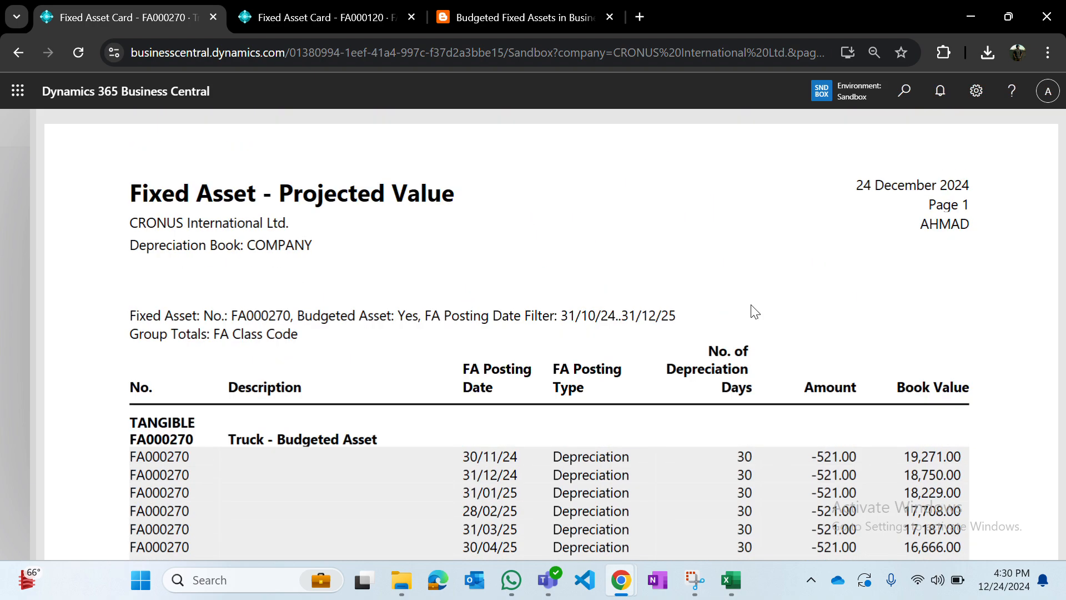
{"action": "scroll", "coordinate": [754, 311], "scroll_direction": "down", "scroll_amount": 10}
{"action": "scroll", "coordinate": [754, 312], "scroll_direction": "down", "scroll_amount": 2}
{"action": "scroll", "coordinate": [754, 311], "scroll_direction": "up", "scroll_amount": 2}
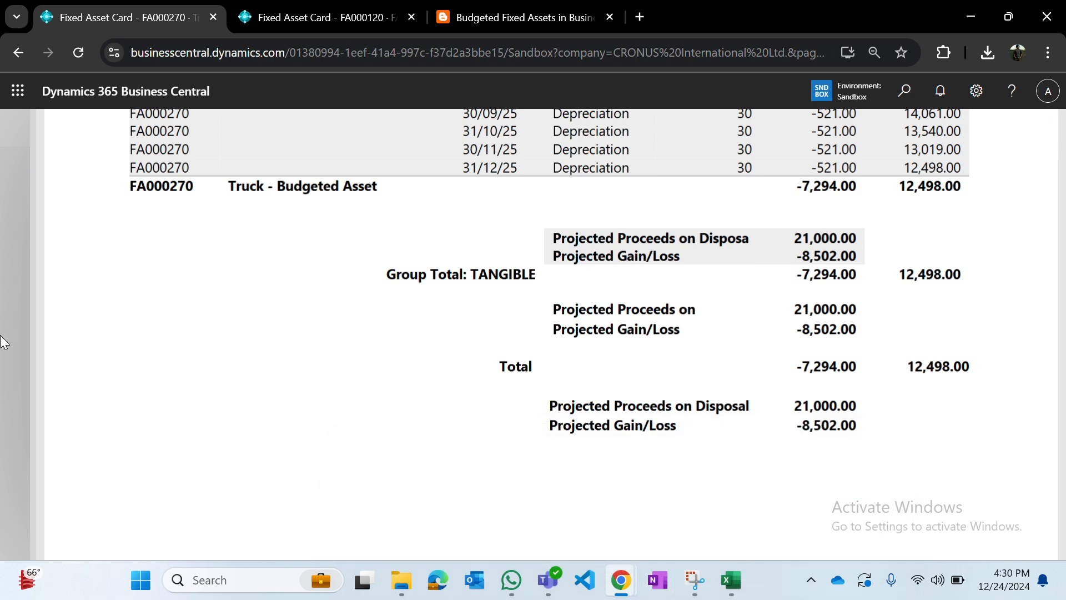
Step: Close the report preview, show the truck's list of depreciation books, and check its Projected Disposal Date and Projected Proceeds on Disposal
{"action": "key", "text": "Escape"}
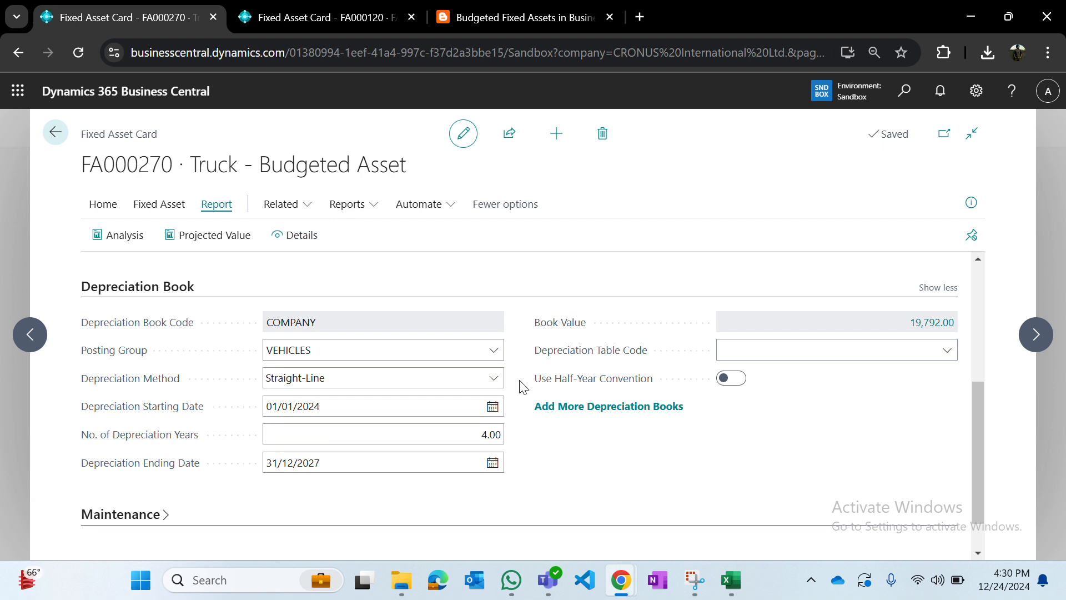
{"action": "scroll", "coordinate": [521, 383], "scroll_direction": "down", "scroll_amount": 1}
{"action": "scroll", "coordinate": [523, 387], "scroll_direction": "up", "scroll_amount": 1}
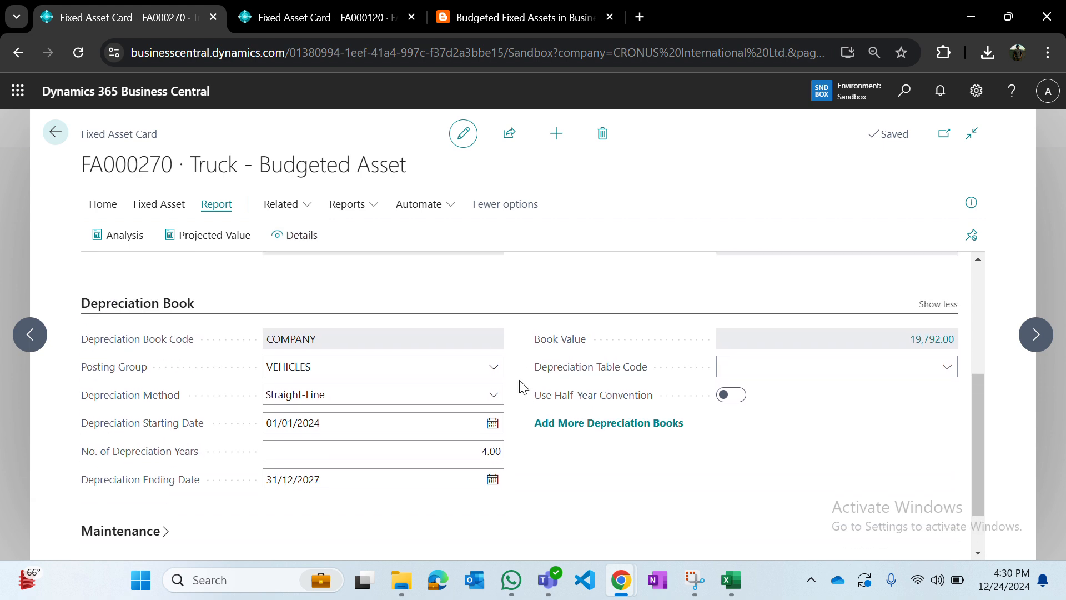
{"action": "left_click", "coordinate": [606, 434]}
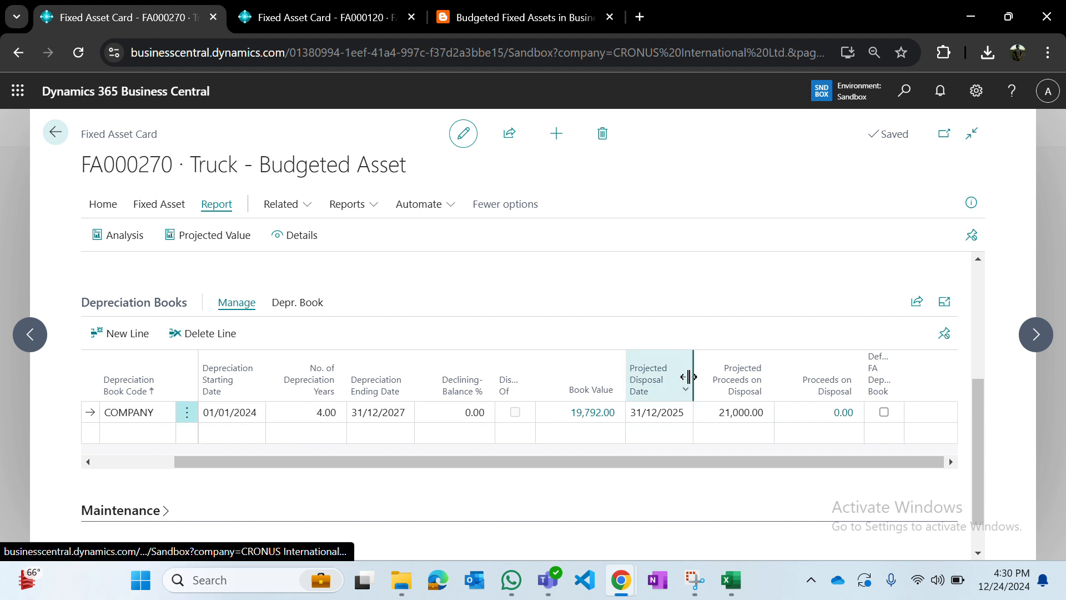
{"action": "left_click", "coordinate": [669, 418]}
{"action": "left_click", "coordinate": [669, 414]}
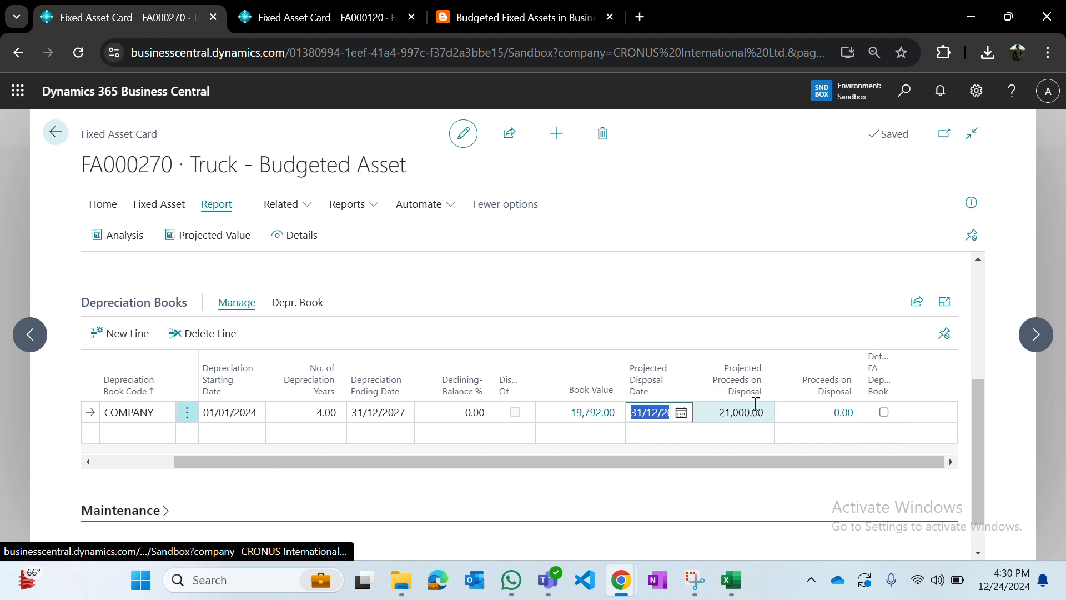
{"action": "left_click", "coordinate": [517, 302]}
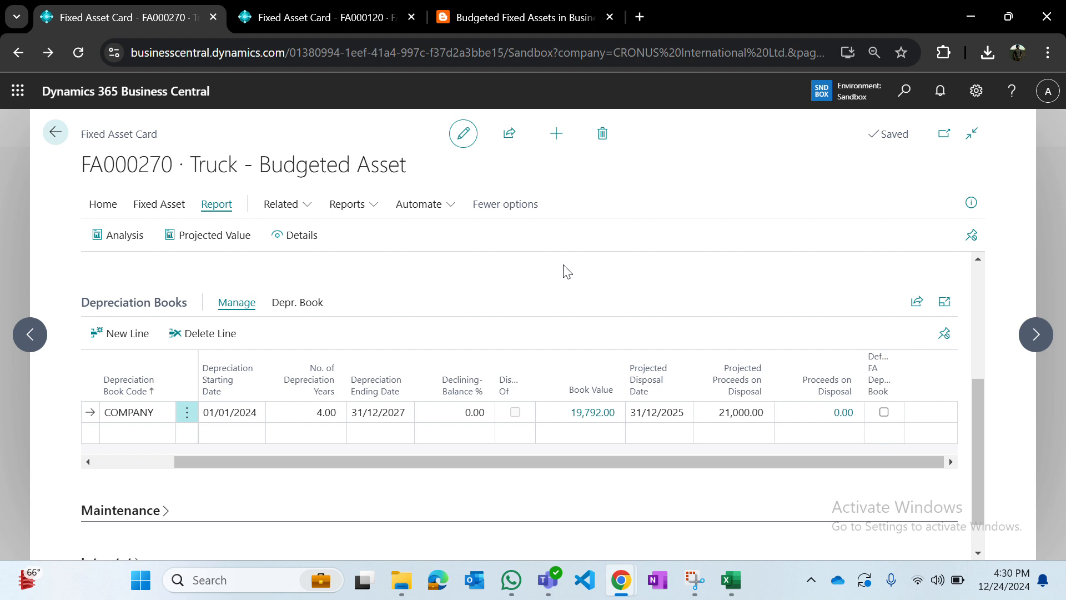
Step: Leave the fixed asset card, find the G/L Budgets page, and open the 2024 budget
{"action": "key", "text": "Escape"}
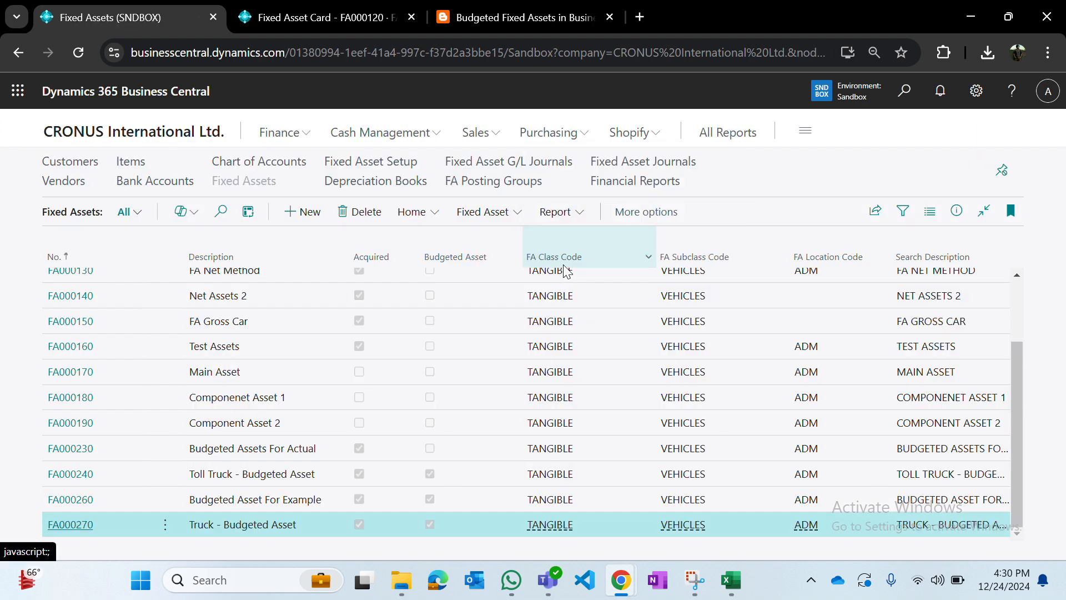
{"action": "key", "text": "alt+q"}
{"action": "type", "text": "g/"}
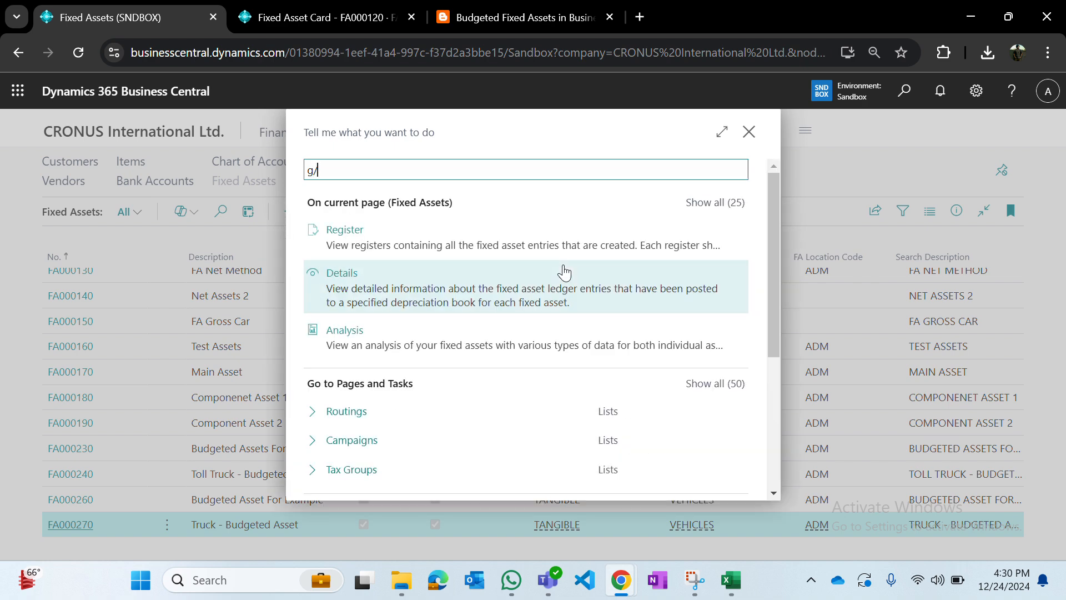
{"action": "type", "text": "l budget"}
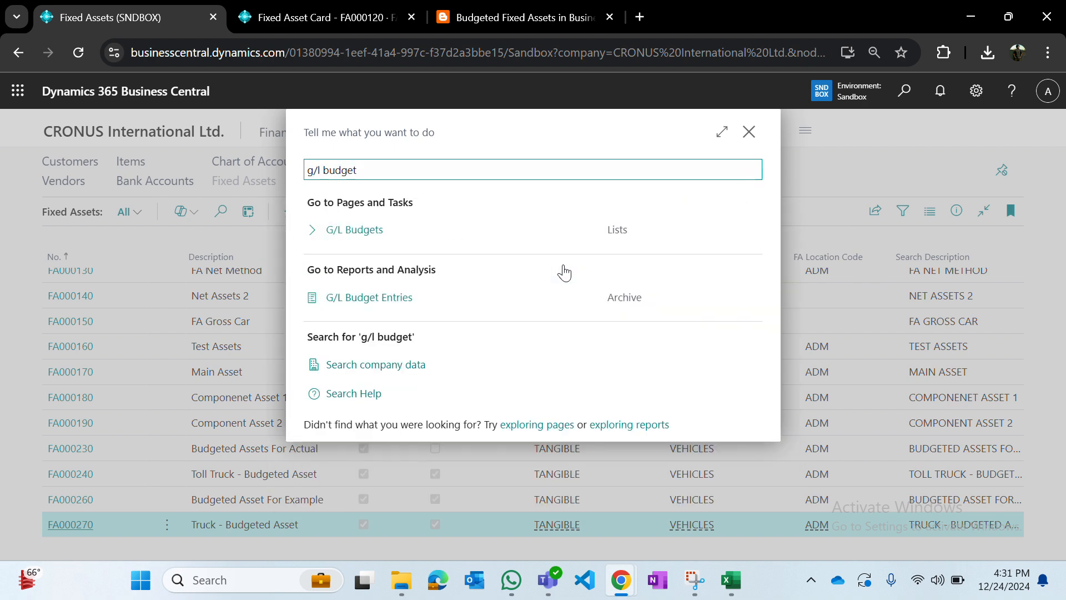
{"action": "key", "text": "Return"}
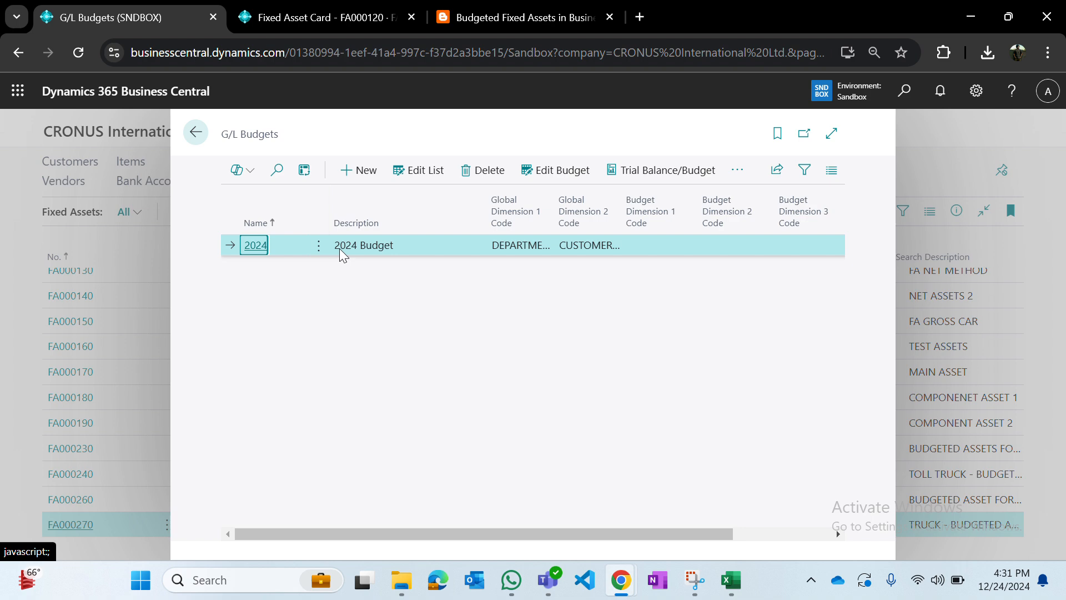
{"action": "key", "text": "Return"}
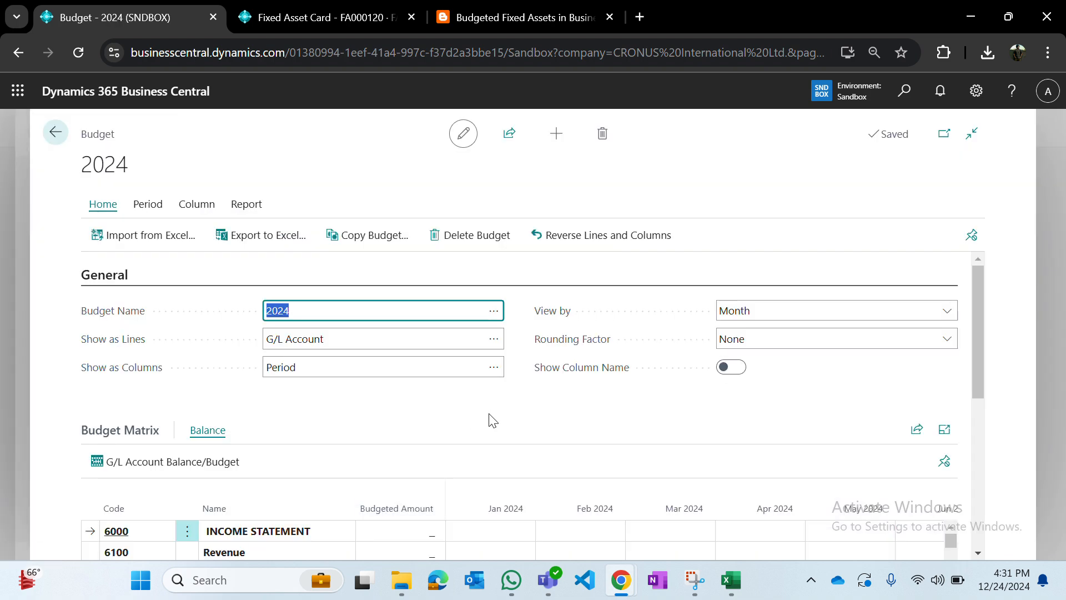
Step: Set the budget's Date Filter to 01/01/24..31/12/25
{"action": "scroll", "coordinate": [491, 420], "scroll_direction": "down", "scroll_amount": 3}
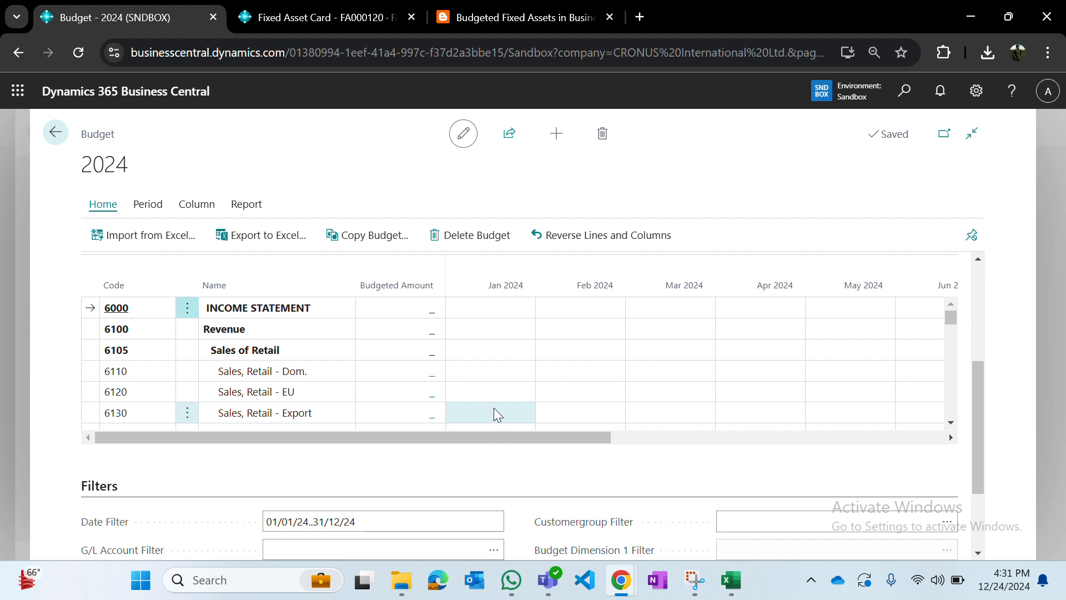
{"action": "scroll", "coordinate": [494, 411], "scroll_direction": "down", "scroll_amount": 5}
{"action": "scroll", "coordinate": [494, 411], "scroll_direction": "down", "scroll_amount": 5}
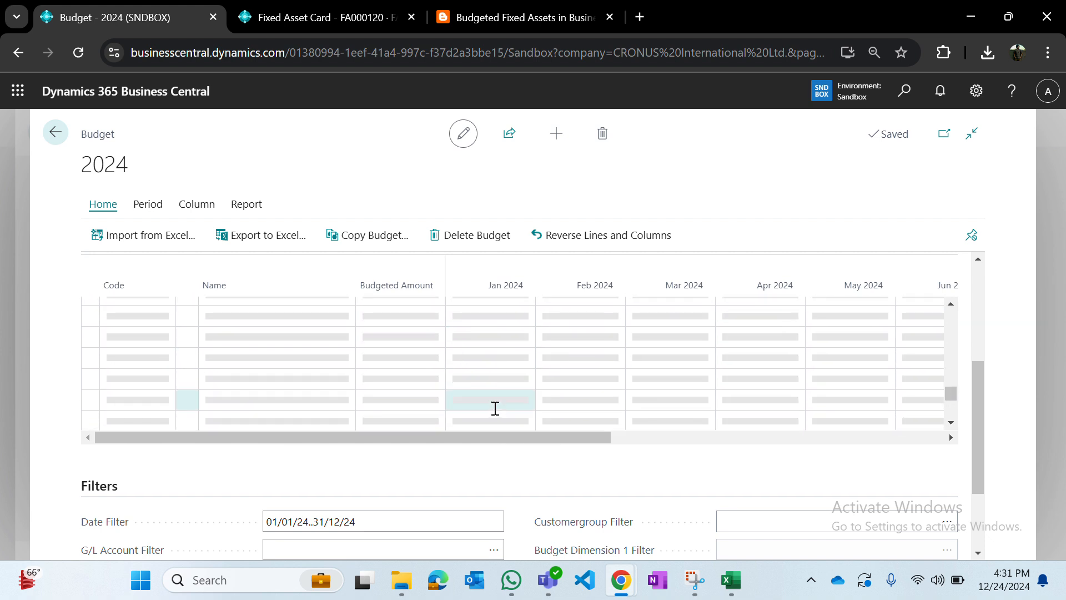
{"action": "left_click", "coordinate": [383, 522]}
{"action": "left_click", "coordinate": [382, 522]}
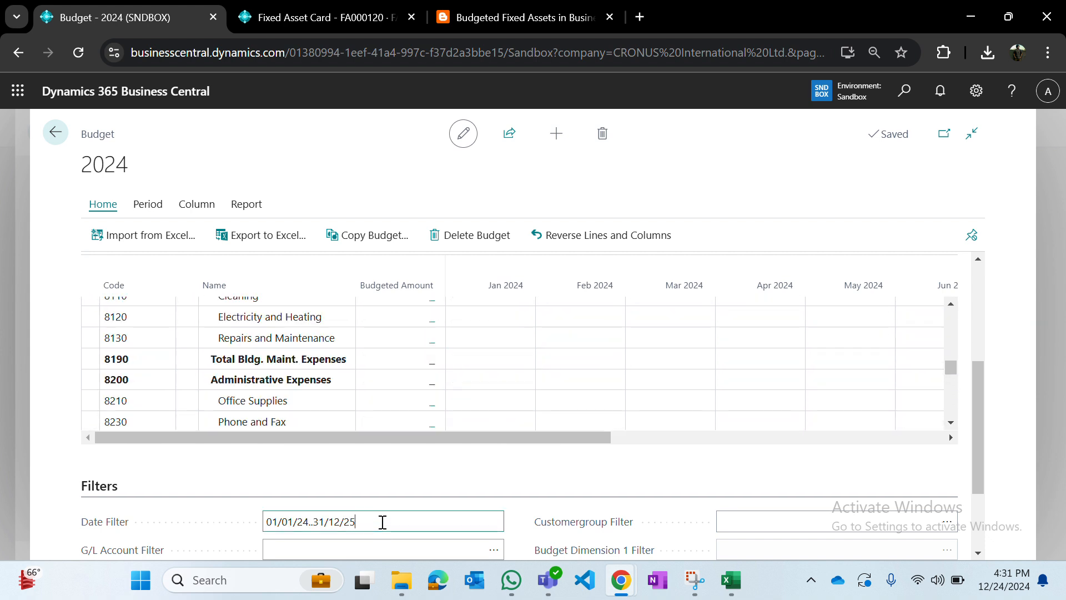
{"action": "type", "text": "5"}
{"action": "key", "text": "Tab"}
{"action": "left_click", "coordinate": [425, 459]}
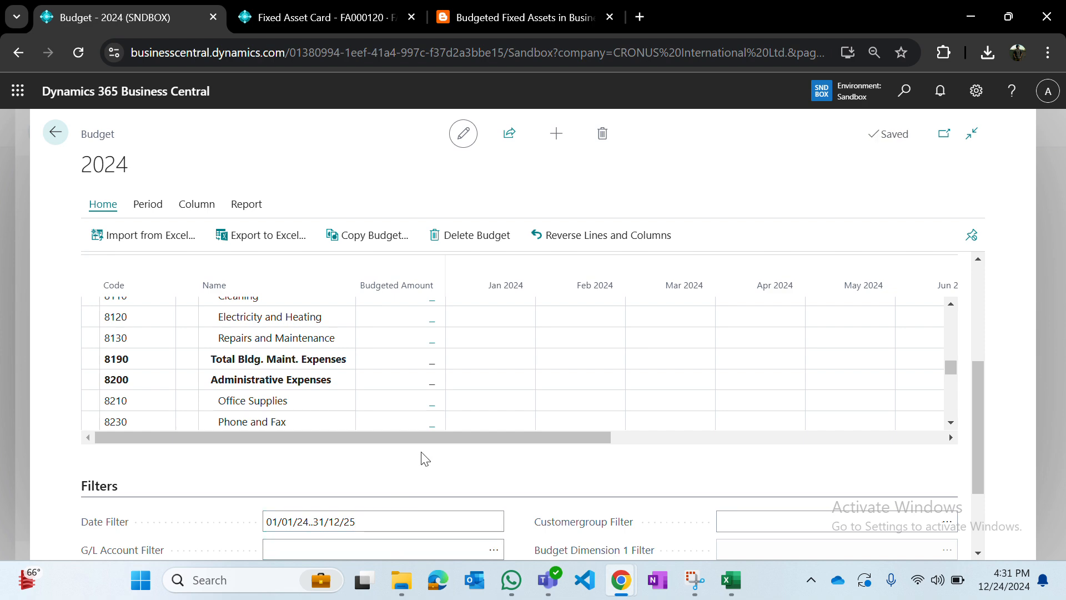
Step: Examine the budget matrix for the Depreciation, Equipment account and its monthly budget amounts
{"action": "scroll", "coordinate": [425, 459], "scroll_direction": "up", "scroll_amount": 2}
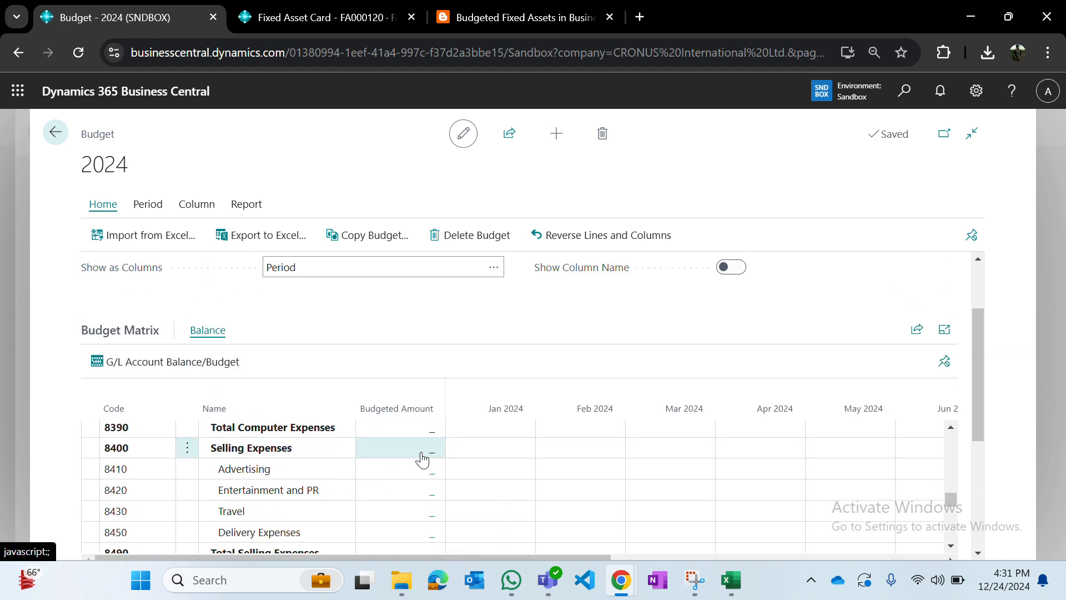
{"action": "scroll", "coordinate": [422, 453], "scroll_direction": "down", "scroll_amount": 8}
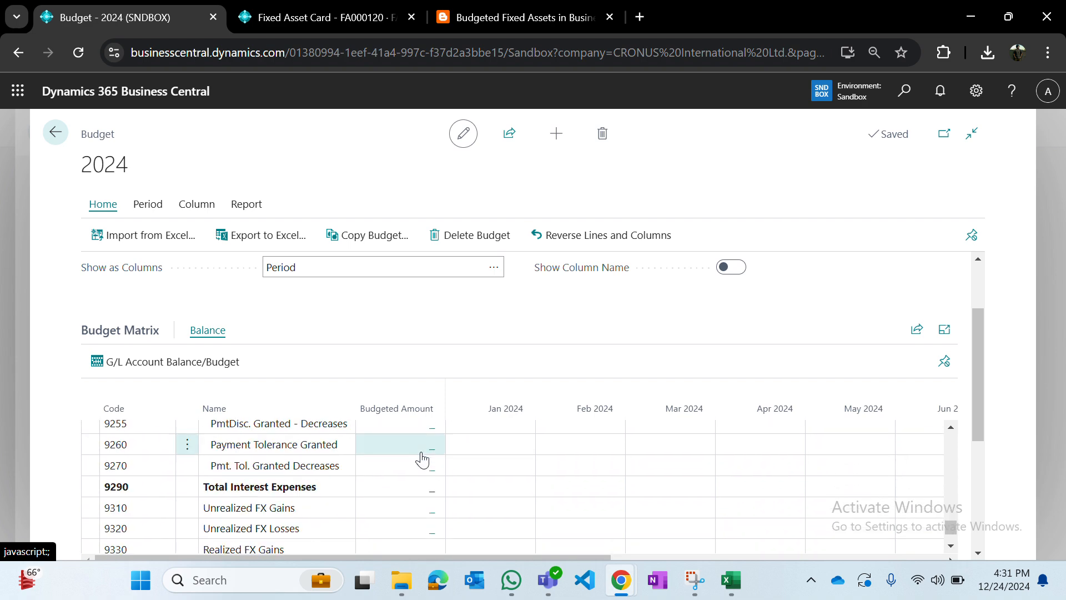
{"action": "scroll", "coordinate": [447, 331], "scroll_direction": "down", "scroll_amount": 5}
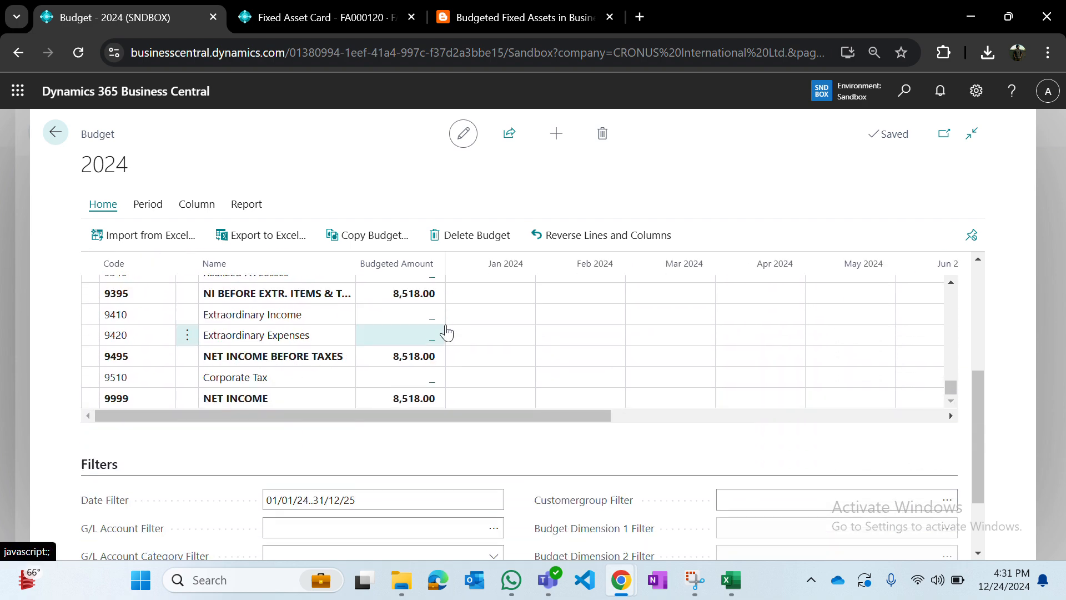
{"action": "scroll", "coordinate": [447, 332], "scroll_direction": "up", "scroll_amount": 5}
{"action": "scroll", "coordinate": [447, 331], "scroll_direction": "up", "scroll_amount": 10}
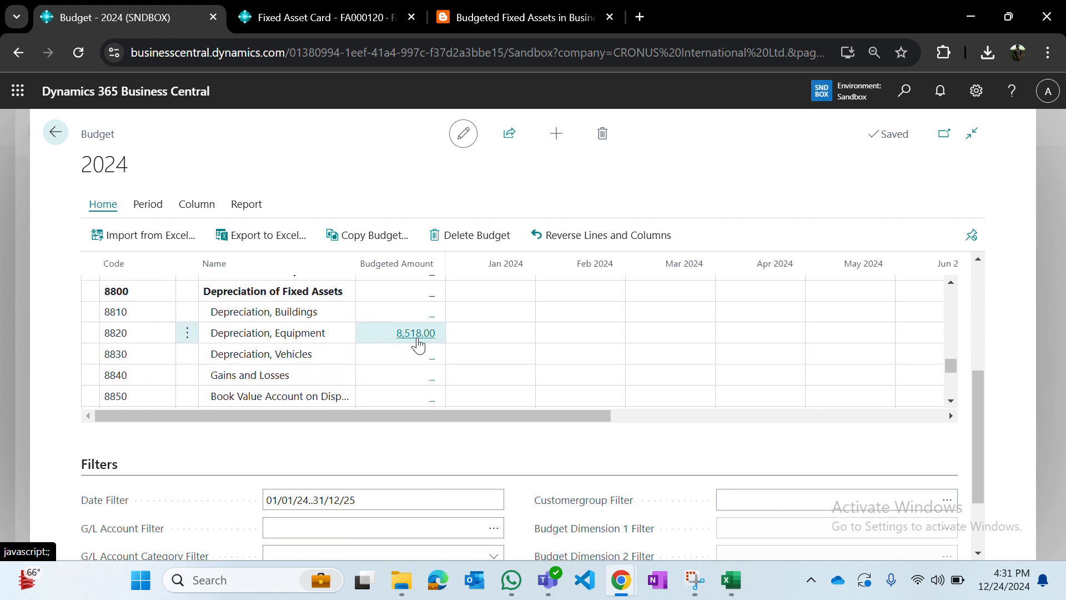
{"action": "left_click", "coordinate": [505, 341]}
{"action": "scroll", "coordinate": [505, 345], "scroll_direction": "right", "scroll_amount": 5}
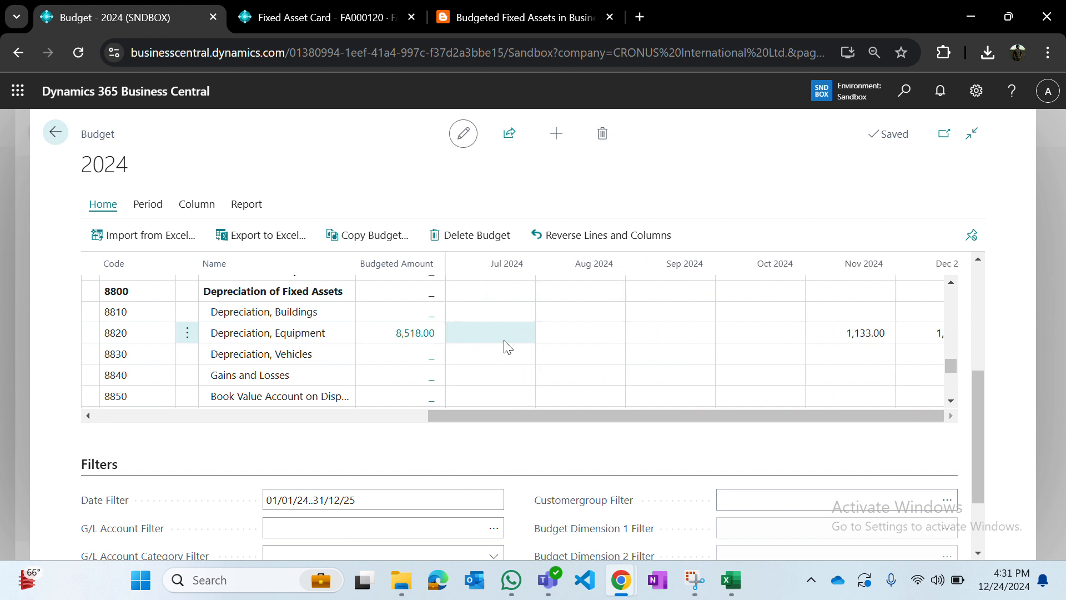
Step: Check the monthly Depreciation, Equipment budget amounts for the second half of 2024, through December
{"action": "left_click", "coordinate": [662, 345]}
{"action": "left_click", "coordinate": [758, 341]}
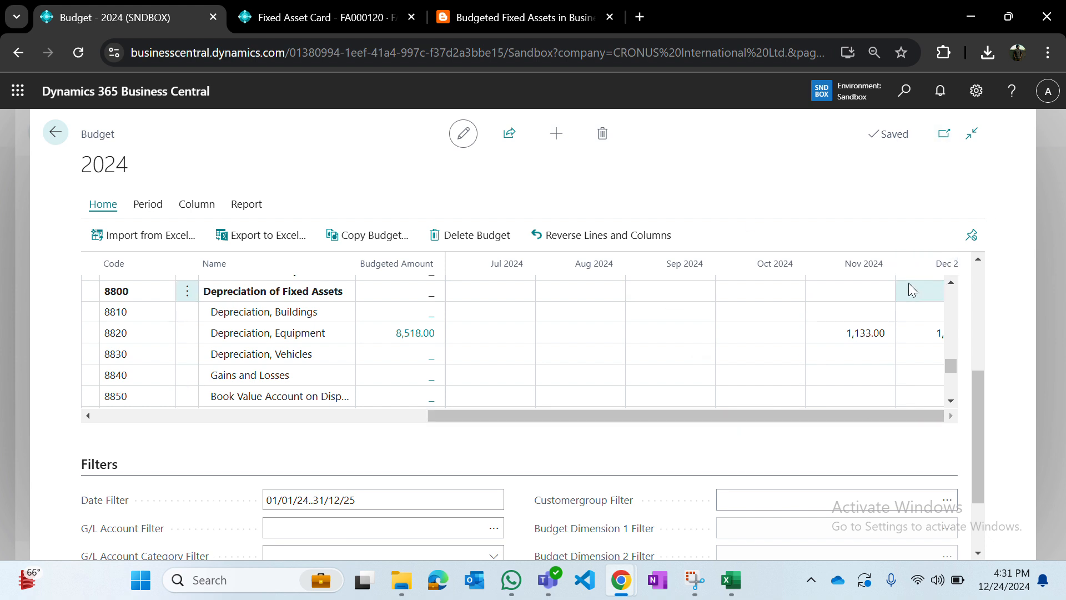
{"action": "key", "text": "ctrl+minus"}
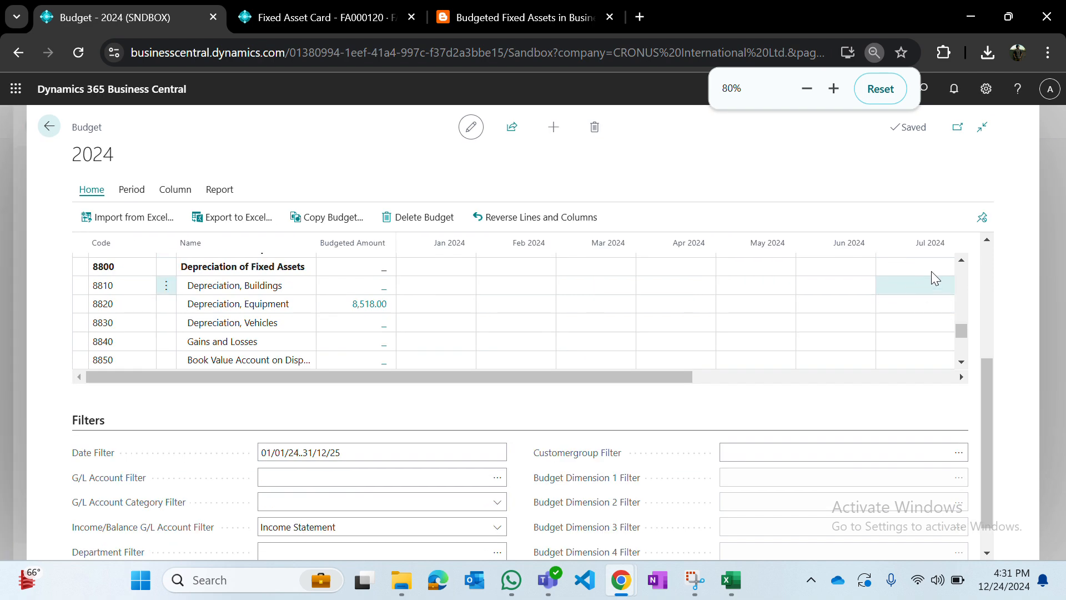
{"action": "scroll", "coordinate": [798, 344], "scroll_direction": "right", "scroll_amount": 7}
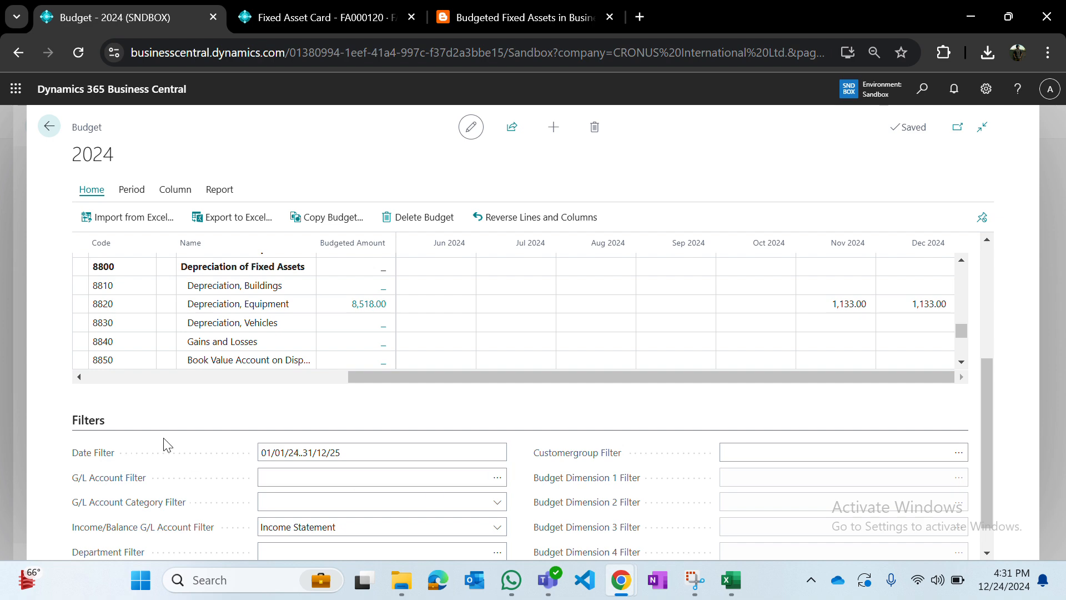
Step: Set the budget's Date Filter to 01/01/25..31/12/25
{"action": "scroll", "coordinate": [166, 445], "scroll_direction": "up", "scroll_amount": 4}
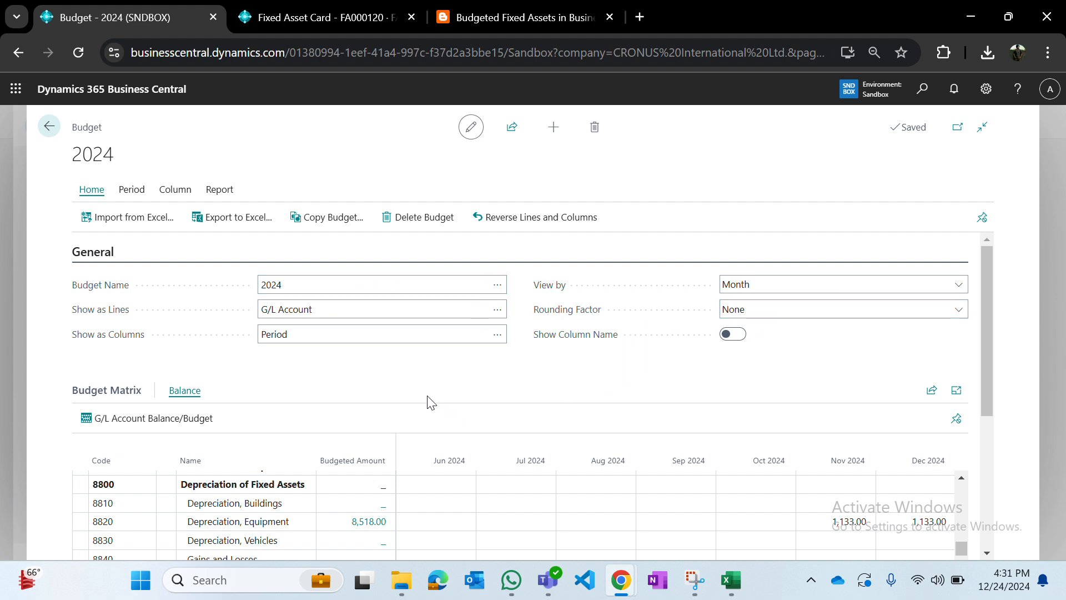
{"action": "scroll", "coordinate": [428, 402], "scroll_direction": "down", "scroll_amount": 5}
{"action": "scroll", "coordinate": [428, 402], "scroll_direction": "up", "scroll_amount": 2}
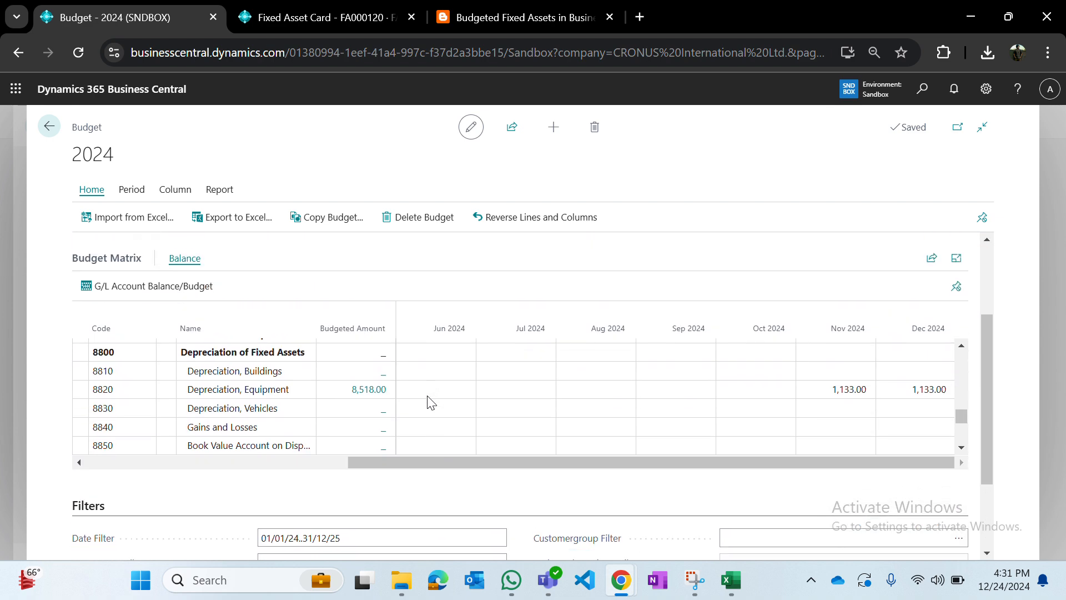
{"action": "scroll", "coordinate": [428, 402], "scroll_direction": "down", "scroll_amount": 2}
{"action": "left_click", "coordinate": [431, 418]}
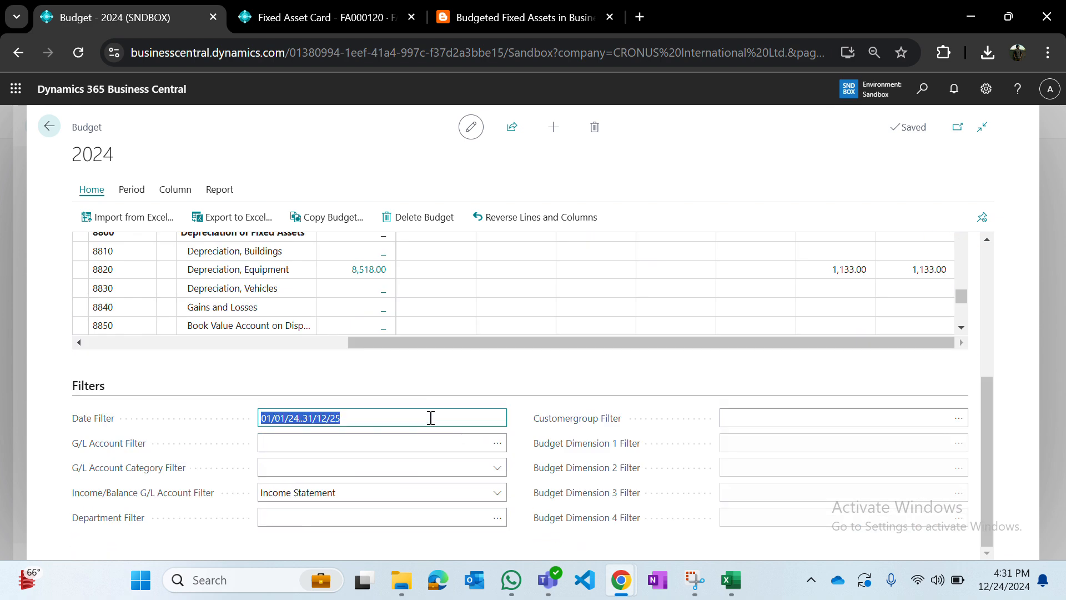
{"action": "key", "text": "Return"}
{"action": "left_click", "coordinate": [431, 418]}
{"action": "left_click", "coordinate": [431, 417]}
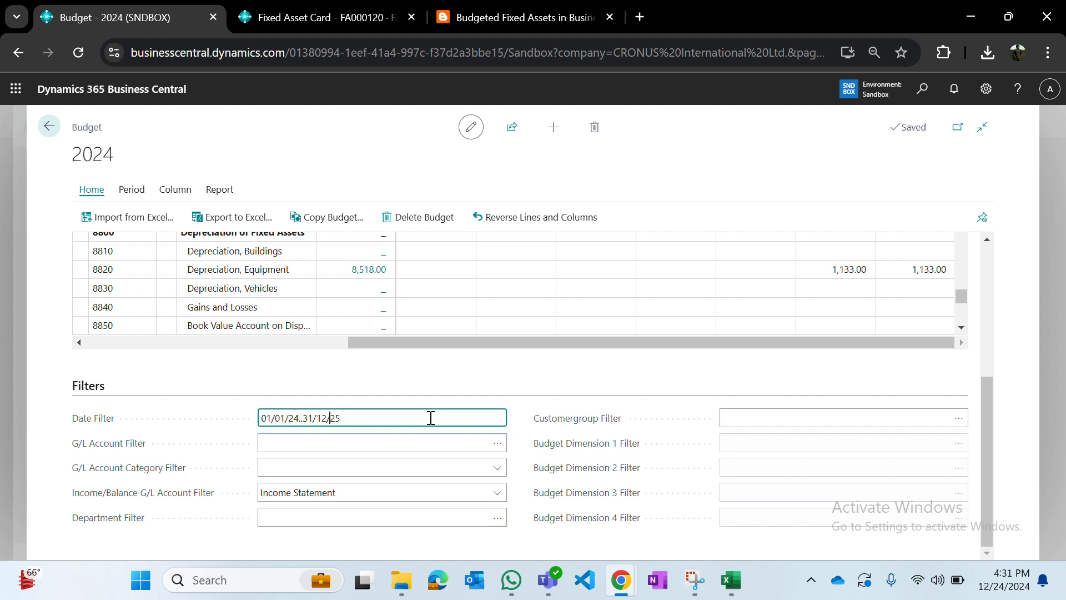
{"action": "type", "text": "5"}
{"action": "key", "text": "Return"}
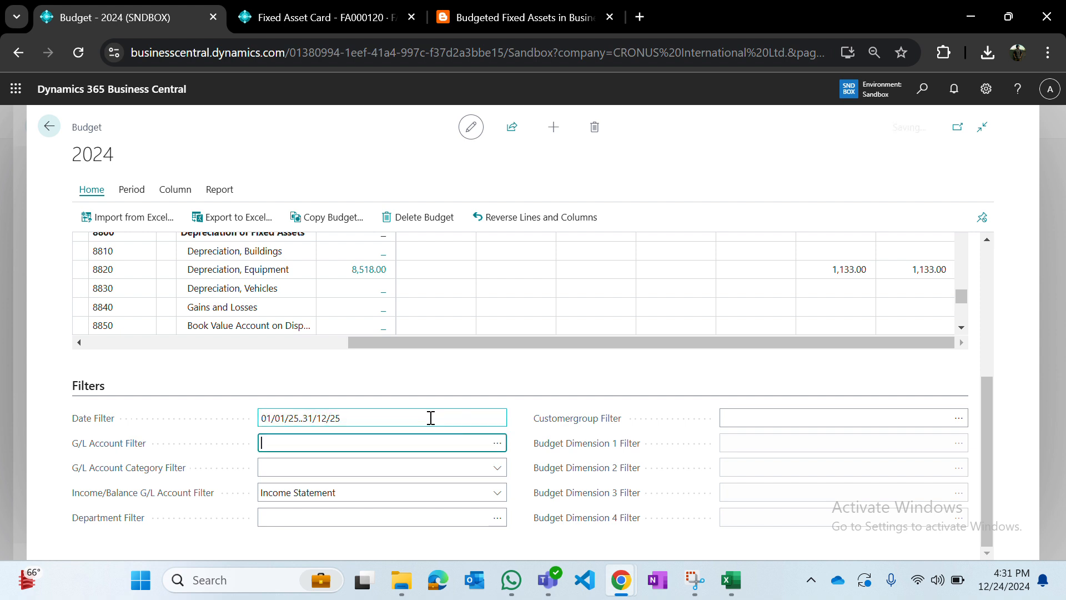
{"action": "left_click", "coordinate": [449, 385]}
{"action": "scroll", "coordinate": [448, 385], "scroll_direction": "up", "scroll_amount": 3}
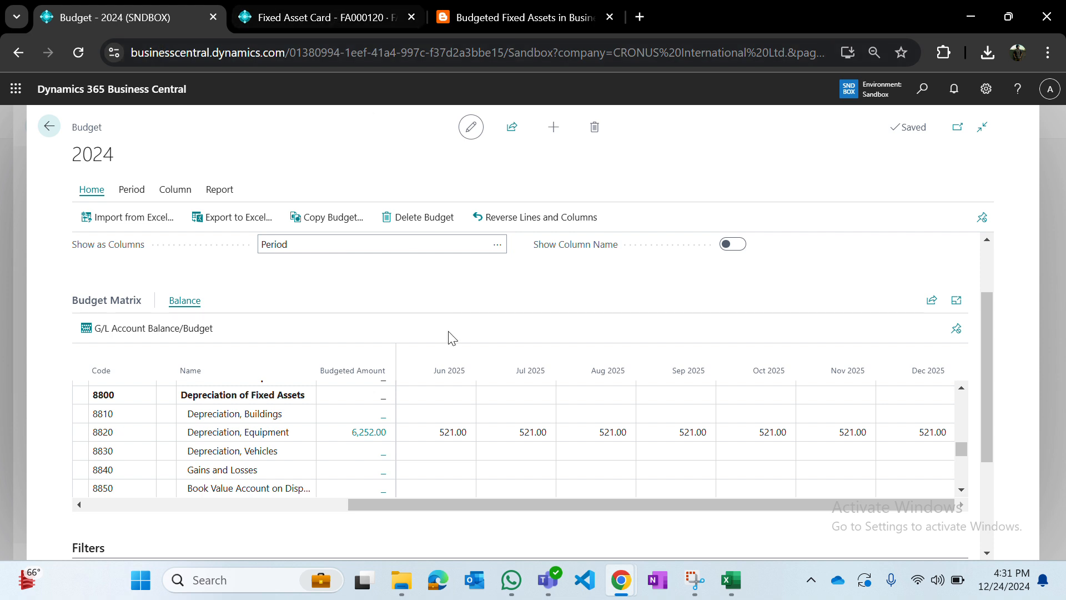
Step: Look up the G/L budget entries behind the June 2025 Depreciation, Equipment amount, read the entry's description, and return to the budget
{"action": "left_click", "coordinate": [521, 458]}
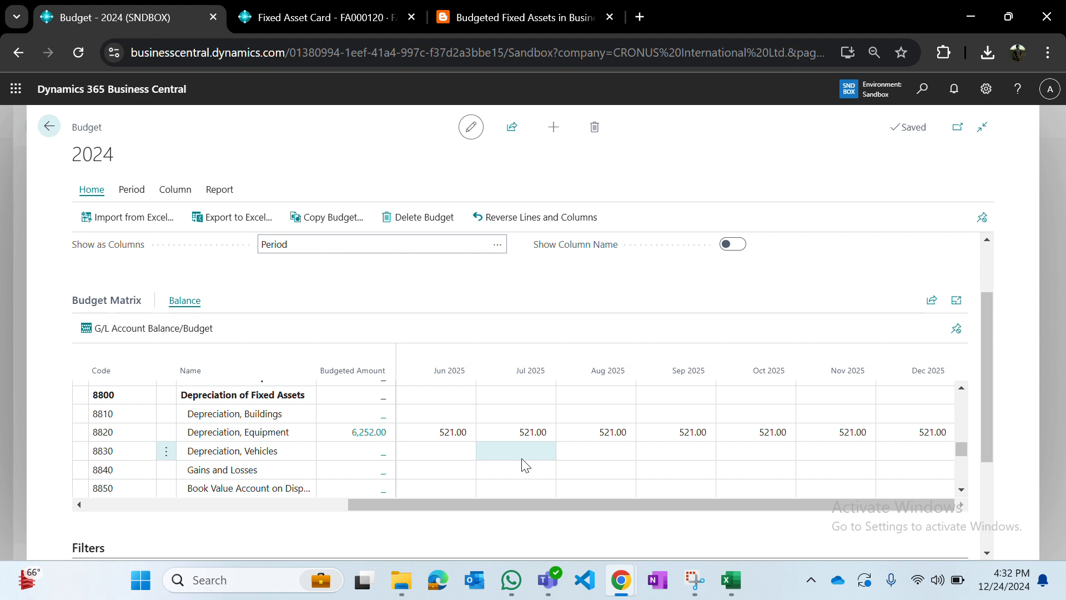
{"action": "left_click", "coordinate": [472, 433]}
{"action": "left_click", "coordinate": [464, 432]}
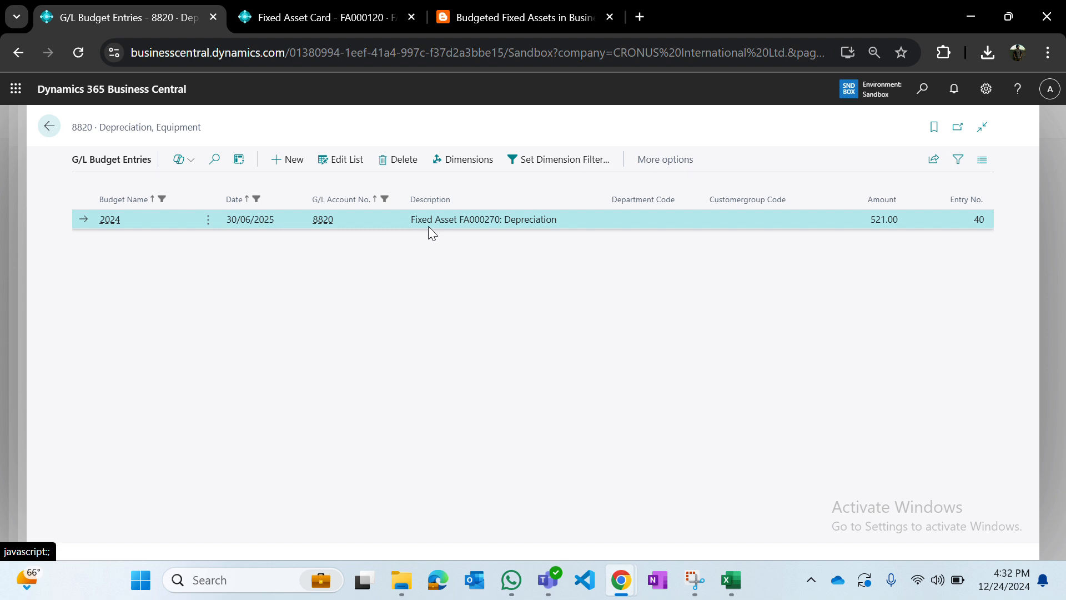
{"action": "double_click", "coordinate": [489, 220]}
{"action": "triple_click", "coordinate": [489, 220]}
{"action": "left_click", "coordinate": [489, 220]}
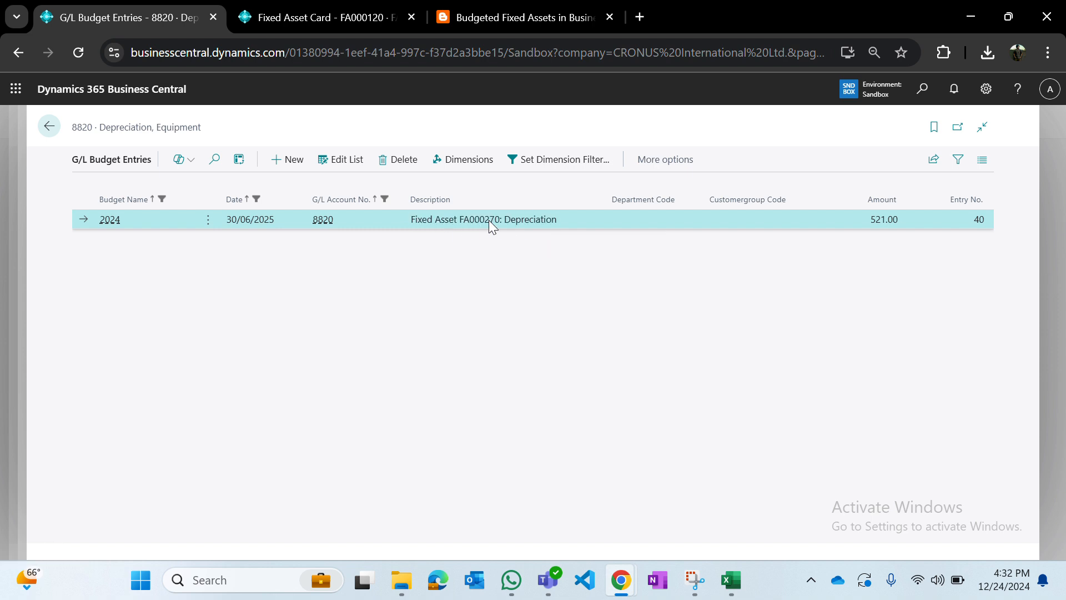
{"action": "key", "text": "Escape"}
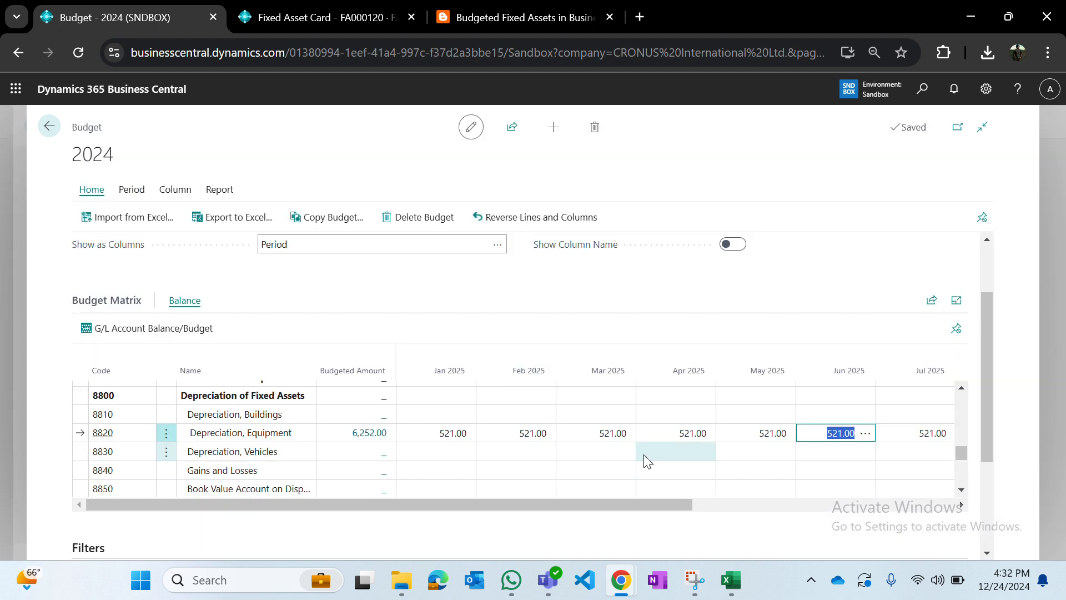
Step: Examine the monthly 2025 budget amounts across the income statement accounts, from the sales accounts down to NET INCOME
{"action": "left_click_drag", "start_coordinate": [635, 504], "coordinate": [897, 498]}
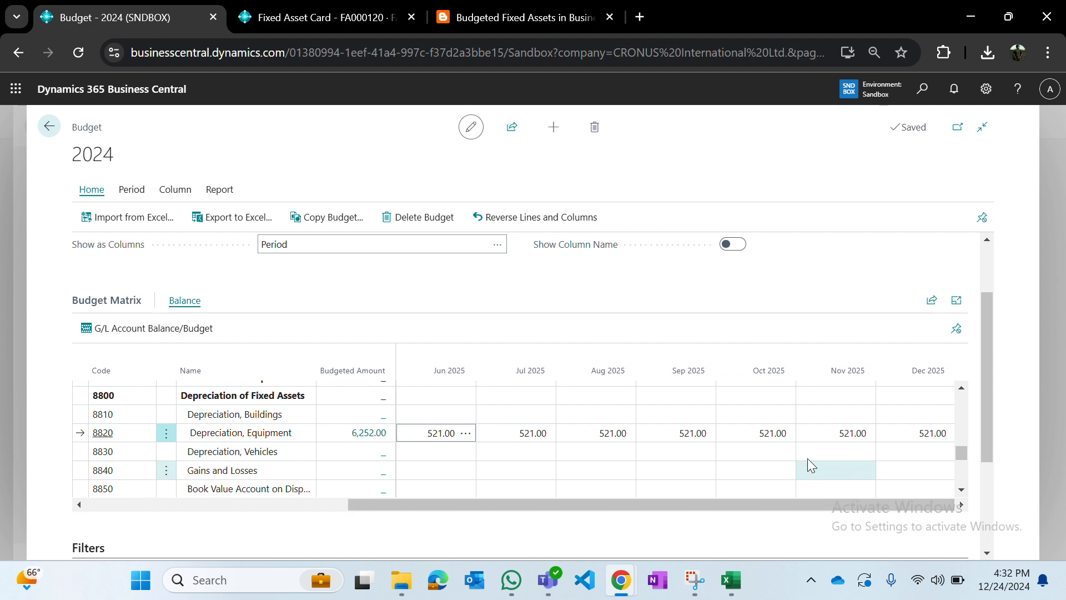
{"action": "scroll", "coordinate": [822, 444], "scroll_direction": "down", "scroll_amount": 3}
{"action": "scroll", "coordinate": [822, 442], "scroll_direction": "up", "scroll_amount": 2}
{"action": "scroll", "coordinate": [822, 443], "scroll_direction": "down", "scroll_amount": 3}
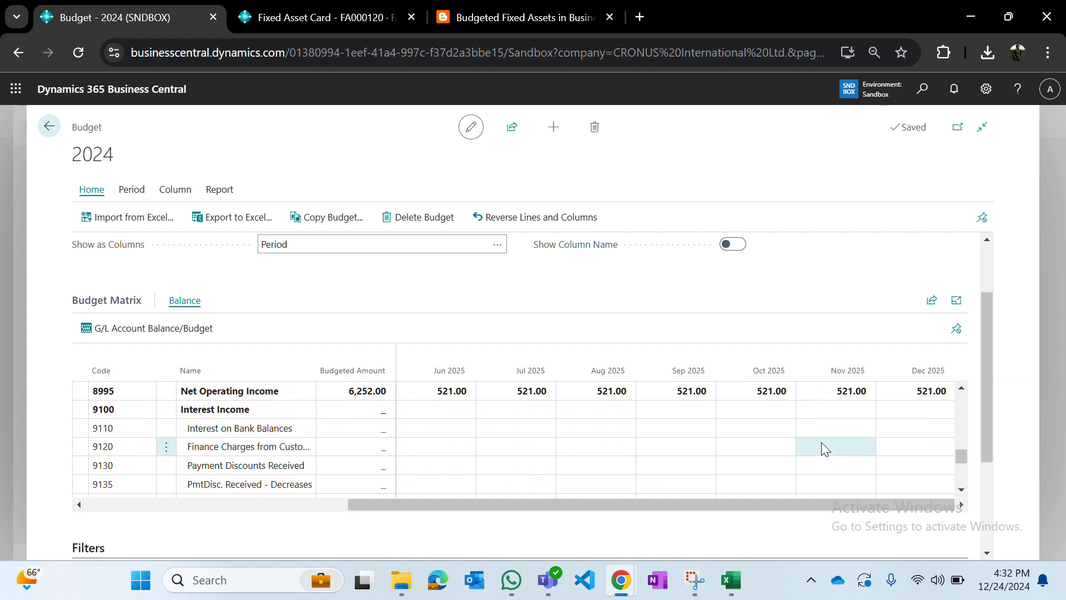
{"action": "scroll", "coordinate": [822, 443], "scroll_direction": "up", "scroll_amount": 3}
{"action": "scroll", "coordinate": [823, 449], "scroll_direction": "up", "scroll_amount": 10}
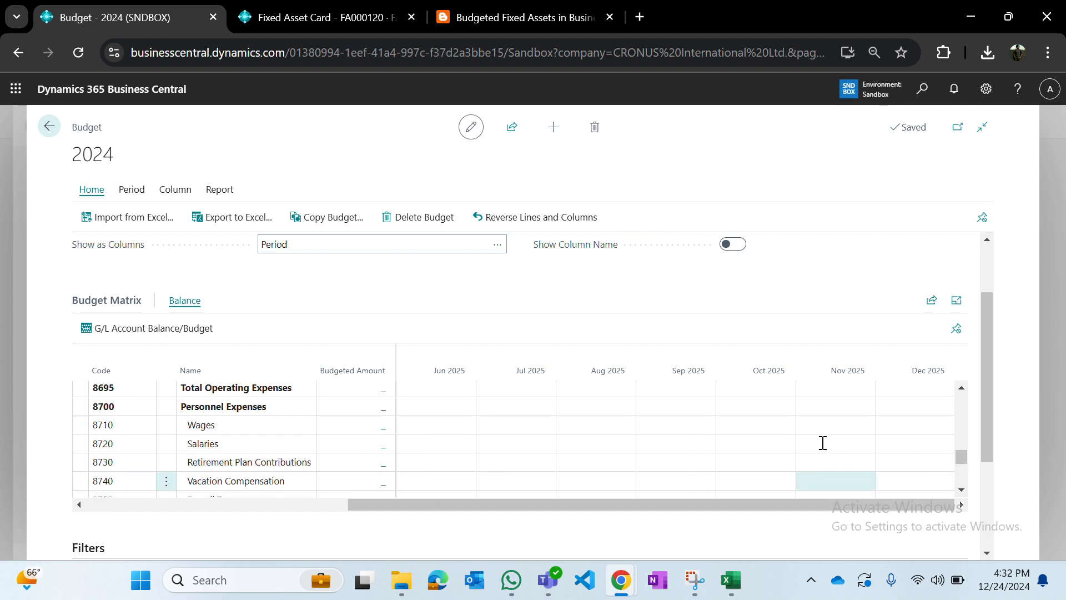
{"action": "scroll", "coordinate": [822, 448], "scroll_direction": "up", "scroll_amount": 10}
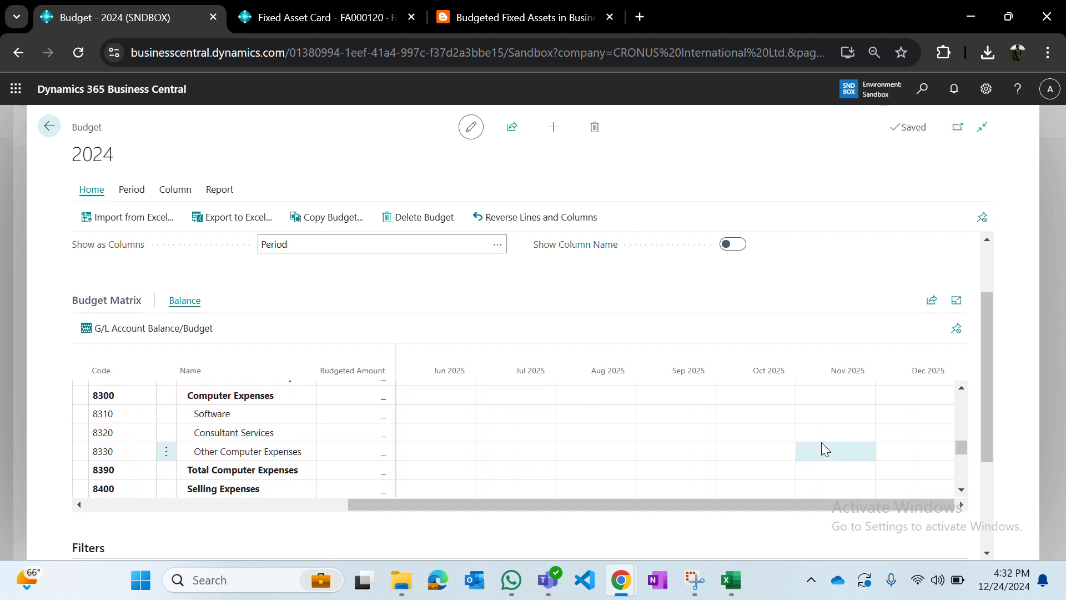
{"action": "scroll", "coordinate": [823, 449], "scroll_direction": "up", "scroll_amount": 10}
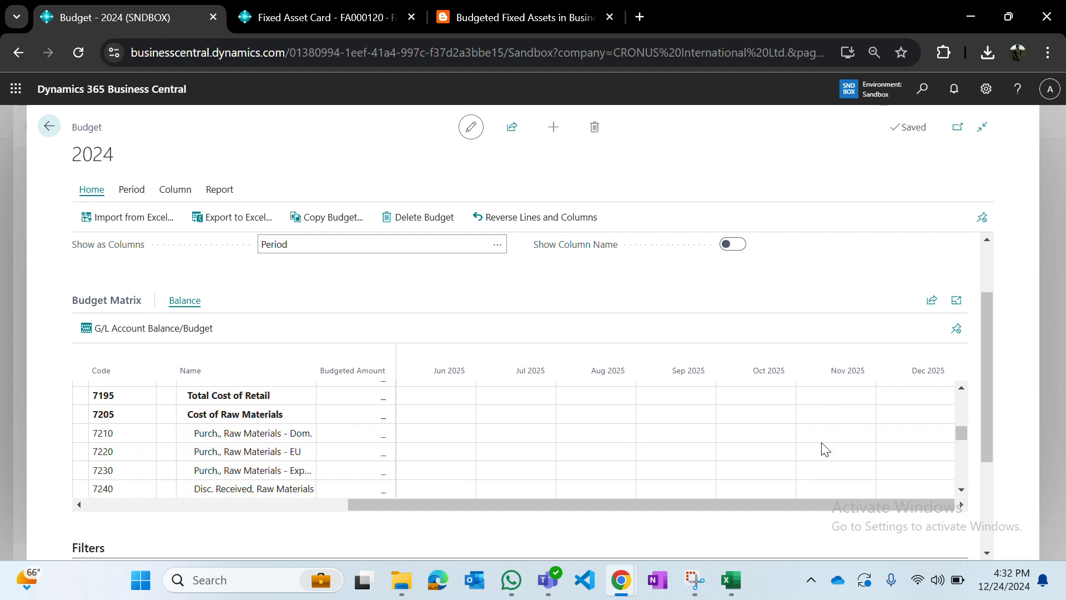
{"action": "scroll", "coordinate": [822, 443], "scroll_direction": "up", "scroll_amount": 10}
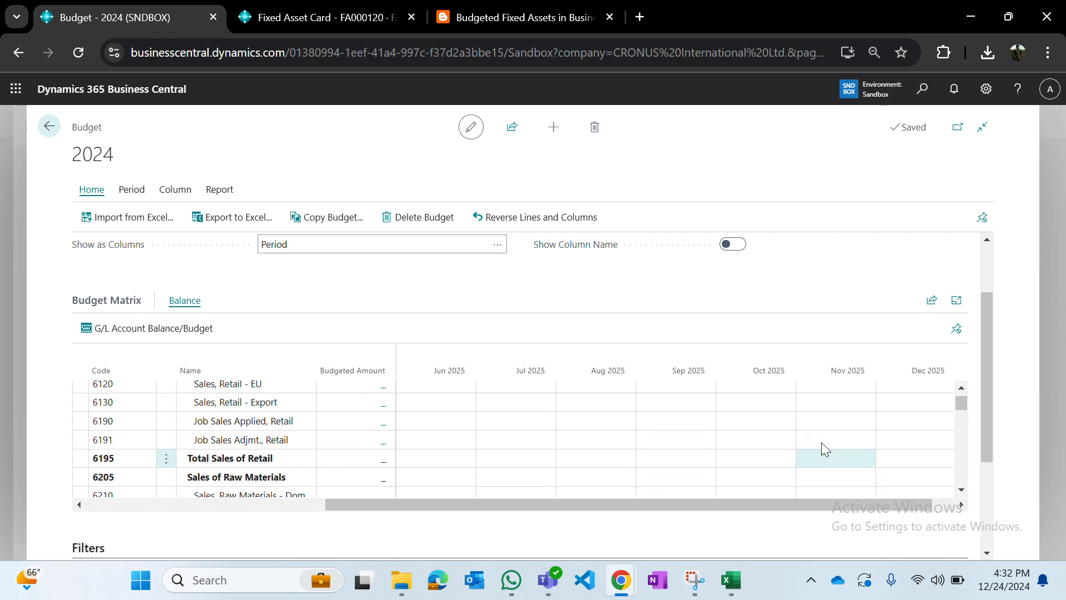
{"action": "scroll", "coordinate": [825, 449], "scroll_direction": "down", "scroll_amount": 10}
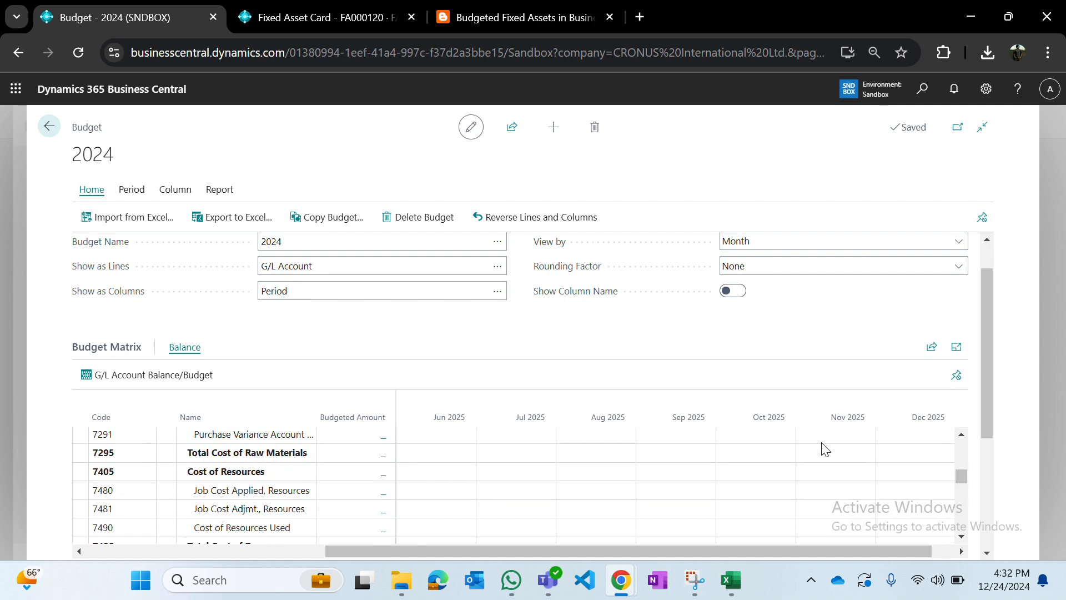
{"action": "scroll", "coordinate": [829, 353], "scroll_direction": "down", "scroll_amount": 10}
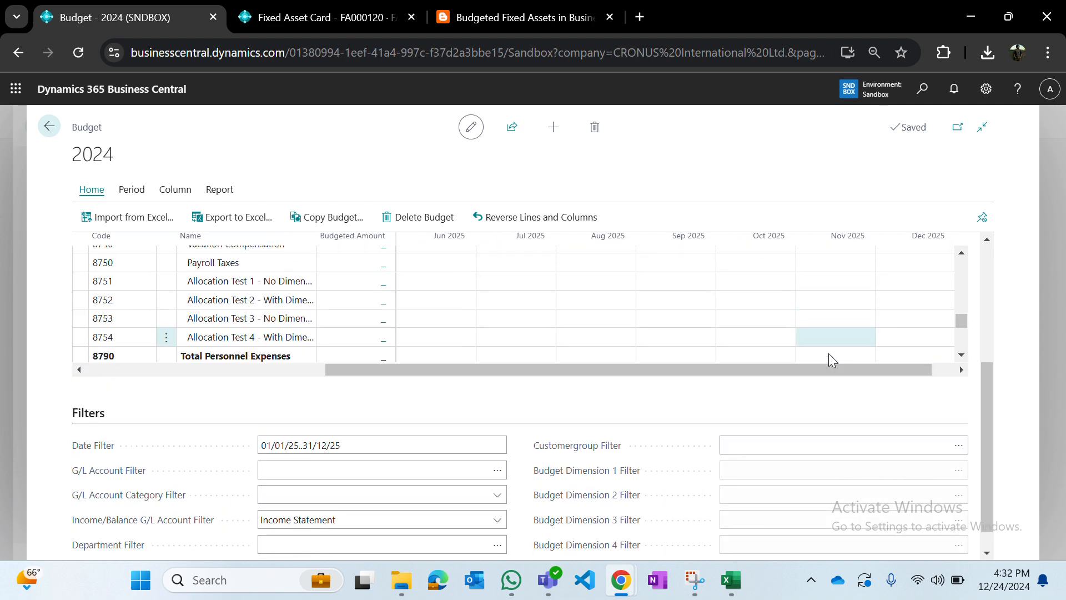
{"action": "scroll", "coordinate": [829, 353], "scroll_direction": "down", "scroll_amount": 10}
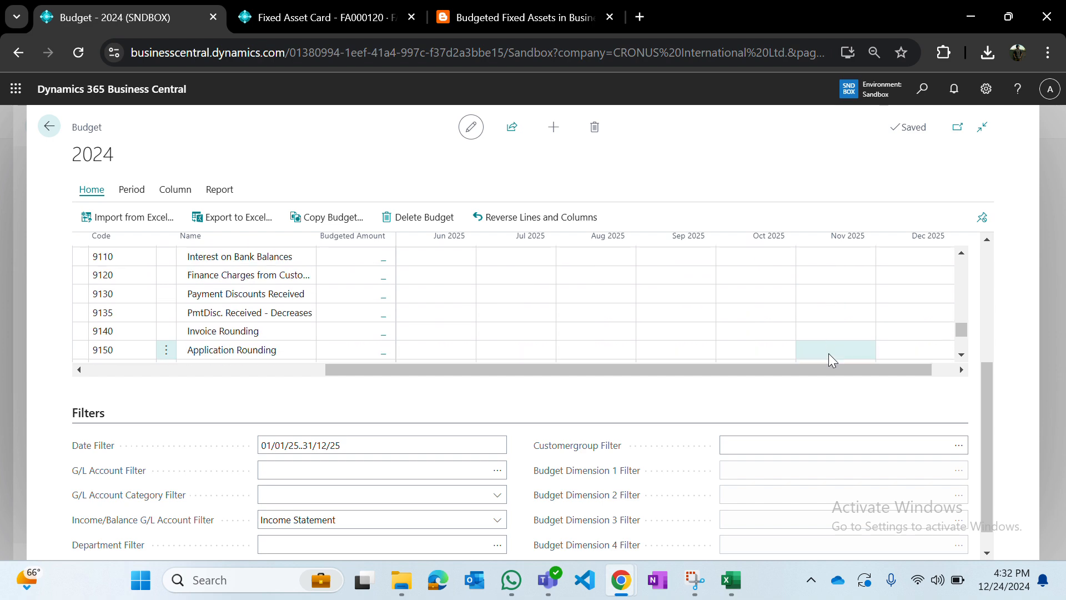
{"action": "scroll", "coordinate": [828, 353], "scroll_direction": "down", "scroll_amount": 2}
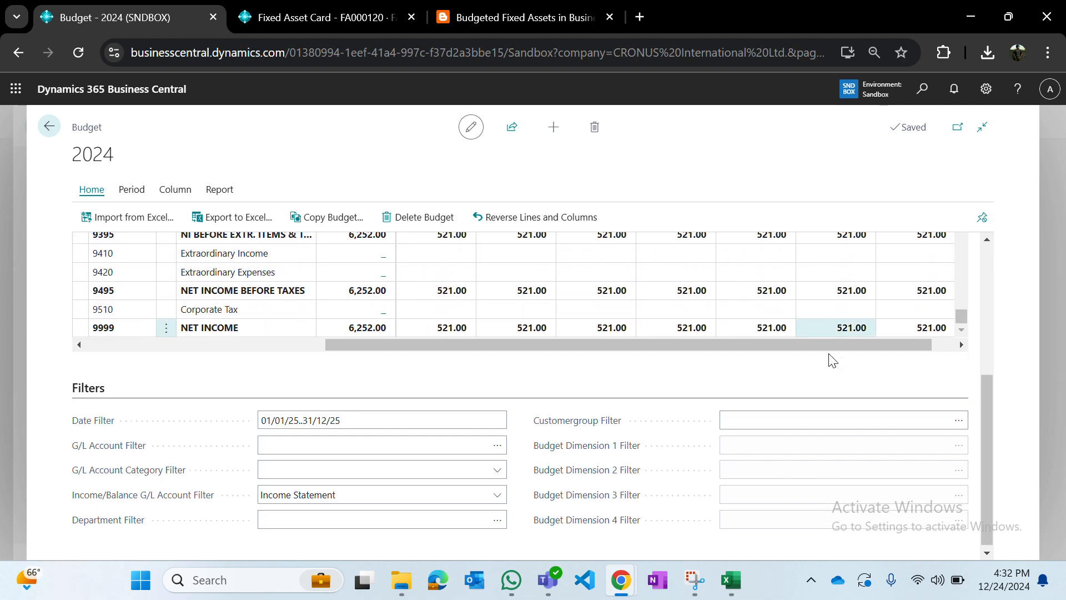
{"action": "scroll", "coordinate": [789, 370], "scroll_direction": "up", "scroll_amount": 1}
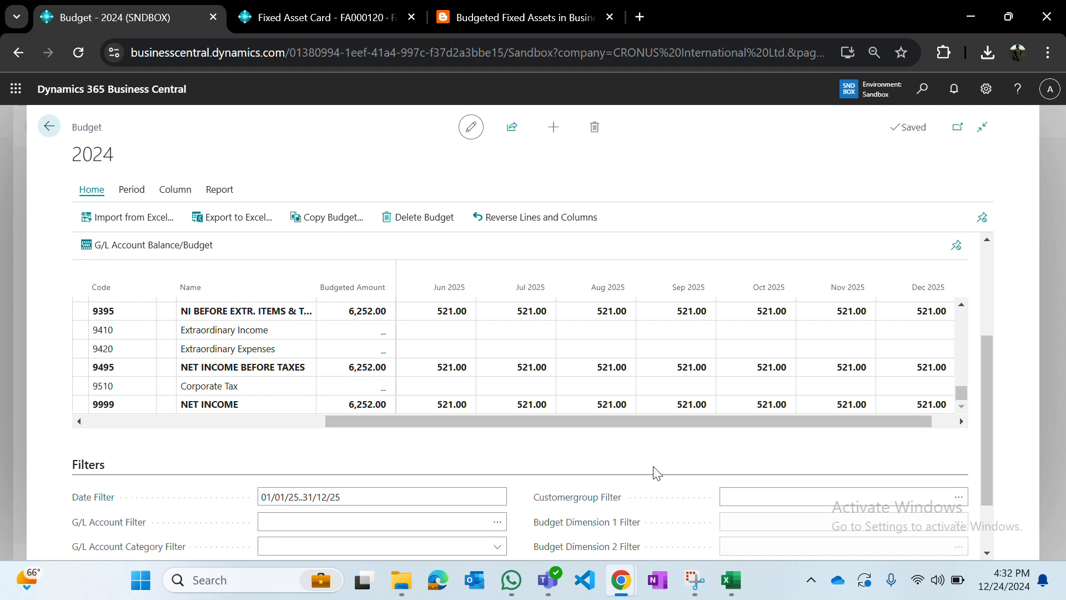
Step: Set the Income/Balance G/L Account Filter to Balance Sheet
{"action": "scroll", "coordinate": [385, 515], "scroll_direction": "down", "scroll_amount": 2}
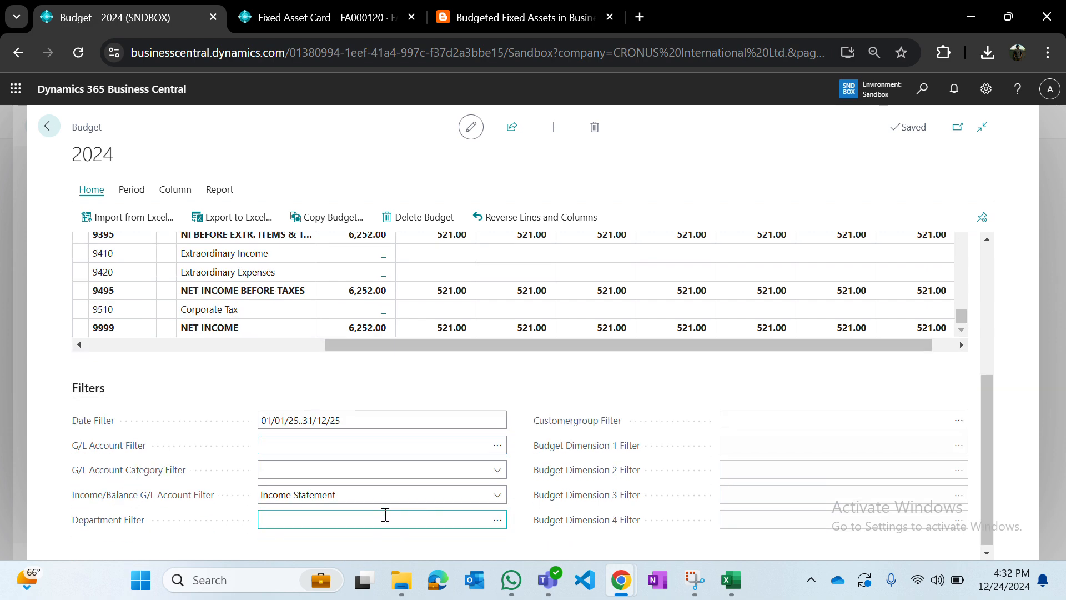
{"action": "left_click", "coordinate": [352, 498]}
{"action": "left_click", "coordinate": [361, 469]}
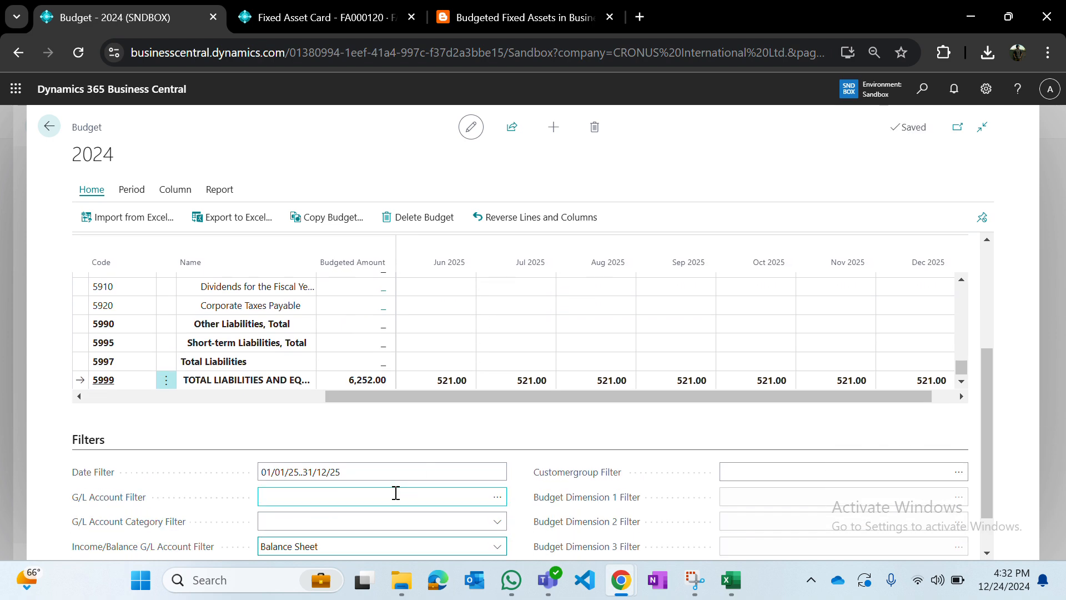
Step: Examine the 2025 balance sheet budget amounts for equity, total assets, vehicles, and accumulated depreciation of operating equipment
{"action": "scroll", "coordinate": [555, 419], "scroll_direction": "up", "scroll_amount": 3}
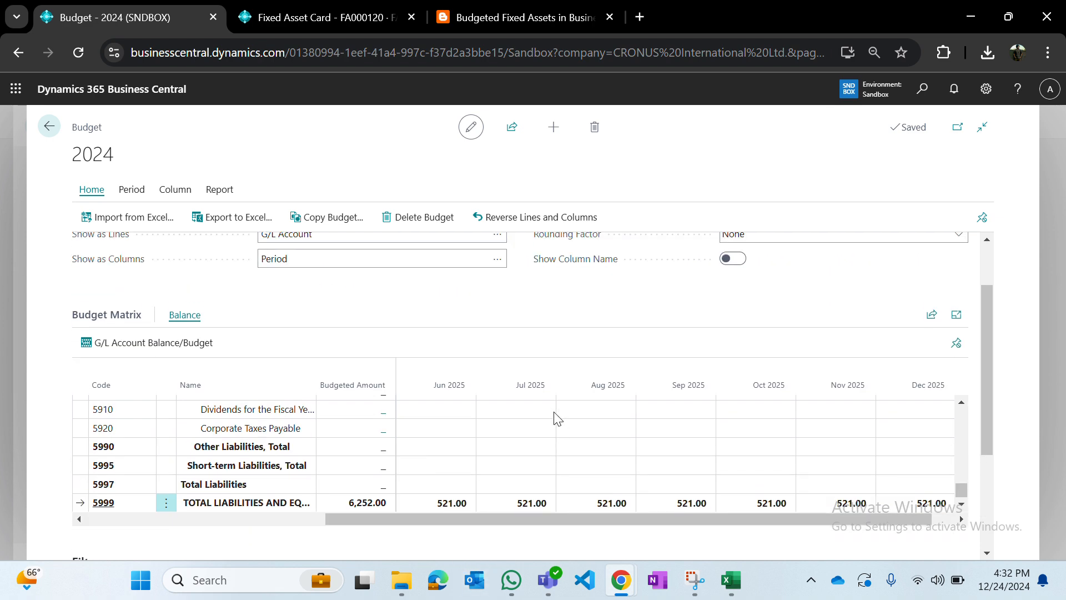
{"action": "scroll", "coordinate": [526, 444], "scroll_direction": "down", "scroll_amount": 1}
{"action": "scroll", "coordinate": [526, 447], "scroll_direction": "up", "scroll_amount": 2}
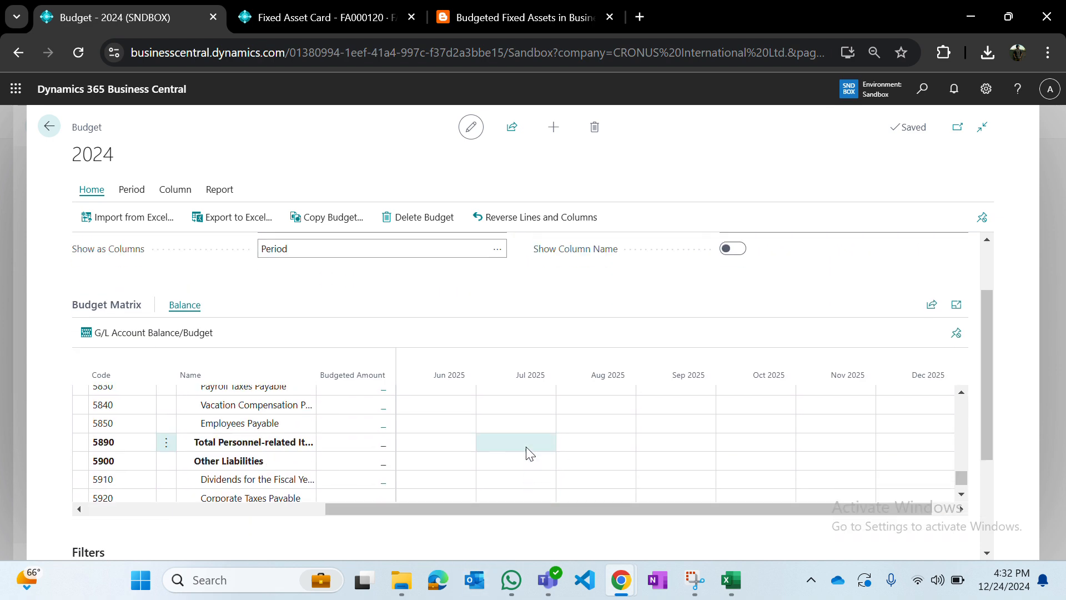
{"action": "scroll", "coordinate": [525, 447], "scroll_direction": "up", "scroll_amount": 10}
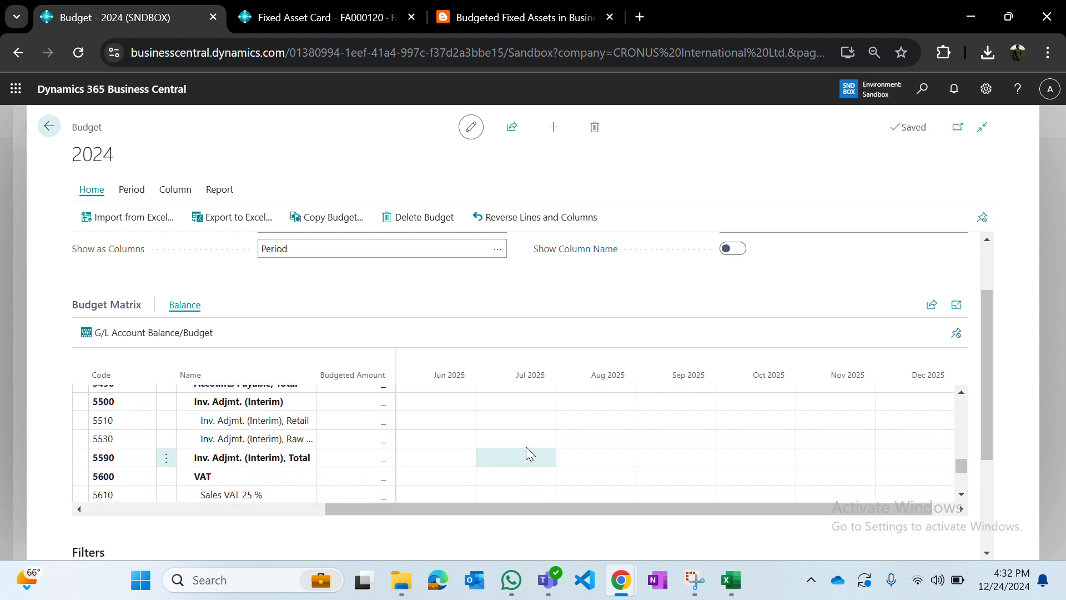
{"action": "scroll", "coordinate": [525, 447], "scroll_direction": "up", "scroll_amount": 10}
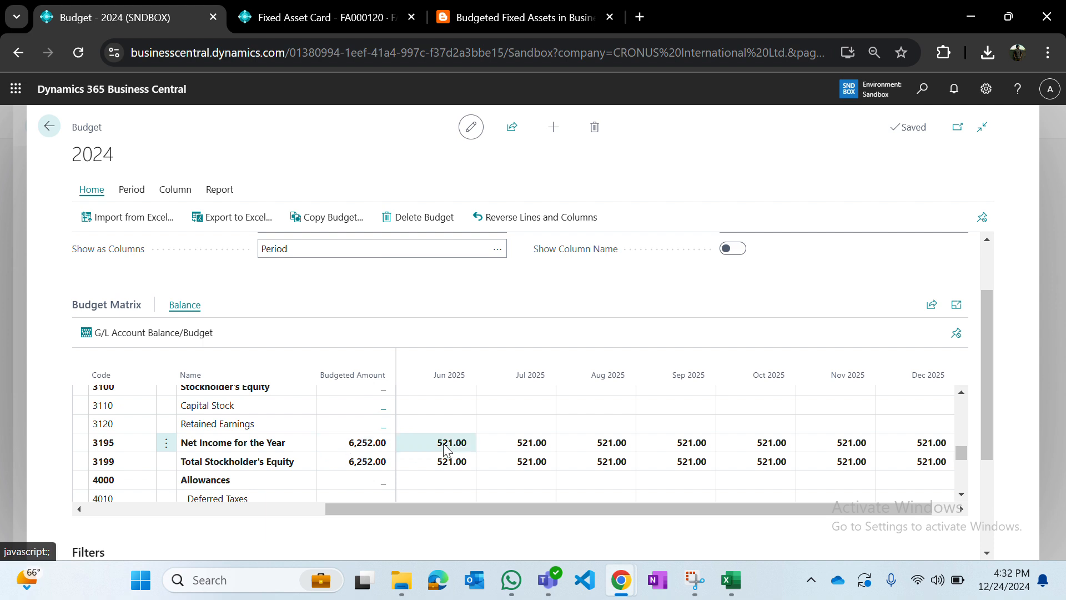
{"action": "scroll", "coordinate": [560, 443], "scroll_direction": "up", "scroll_amount": 2}
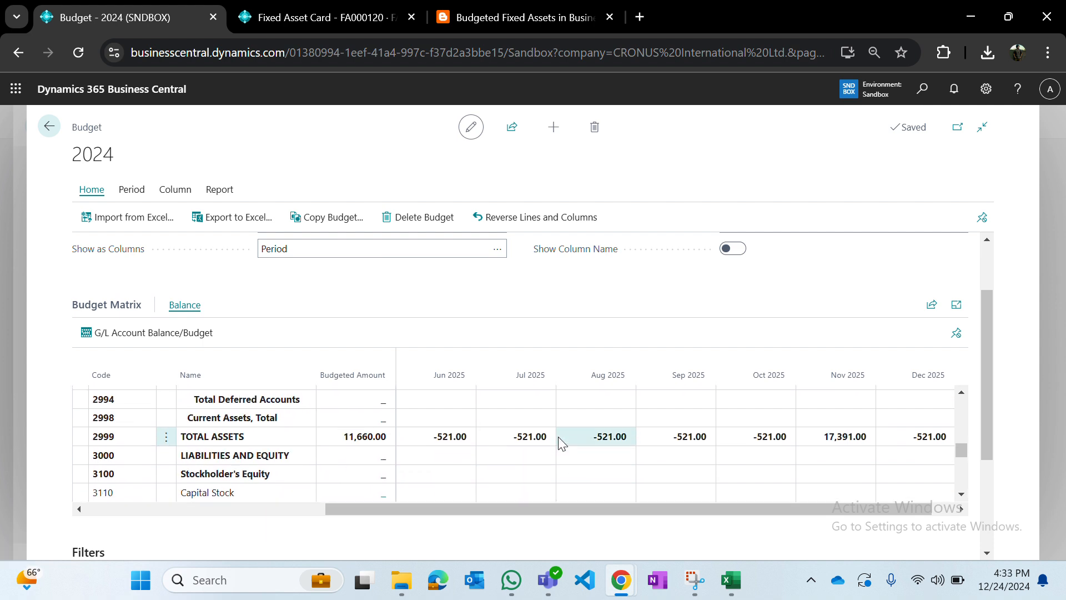
{"action": "scroll", "coordinate": [561, 443], "scroll_direction": "up", "scroll_amount": 10}
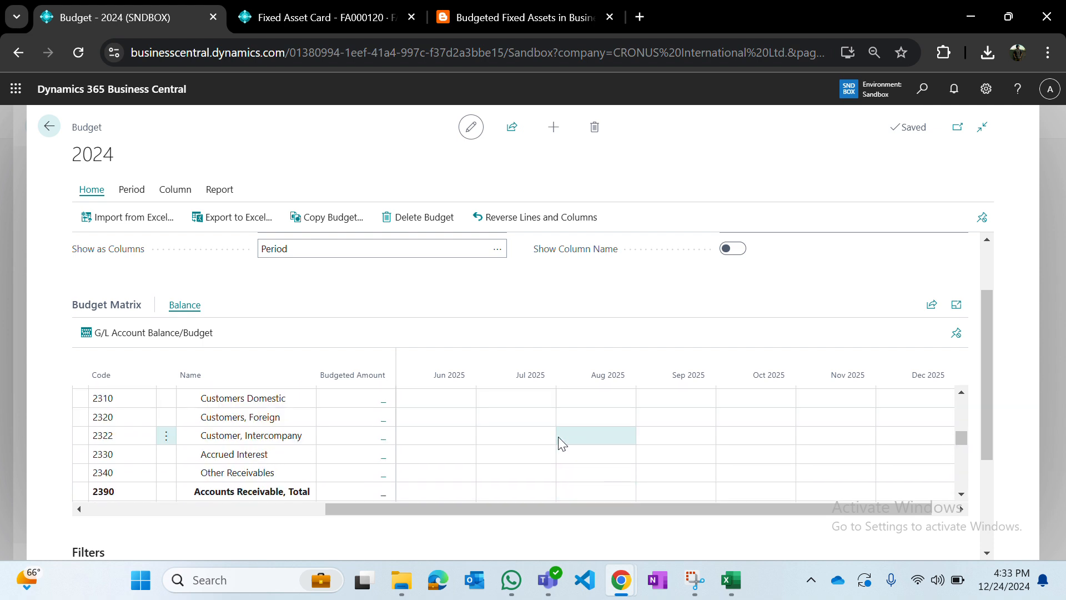
{"action": "scroll", "coordinate": [560, 442], "scroll_direction": "up", "scroll_amount": 6}
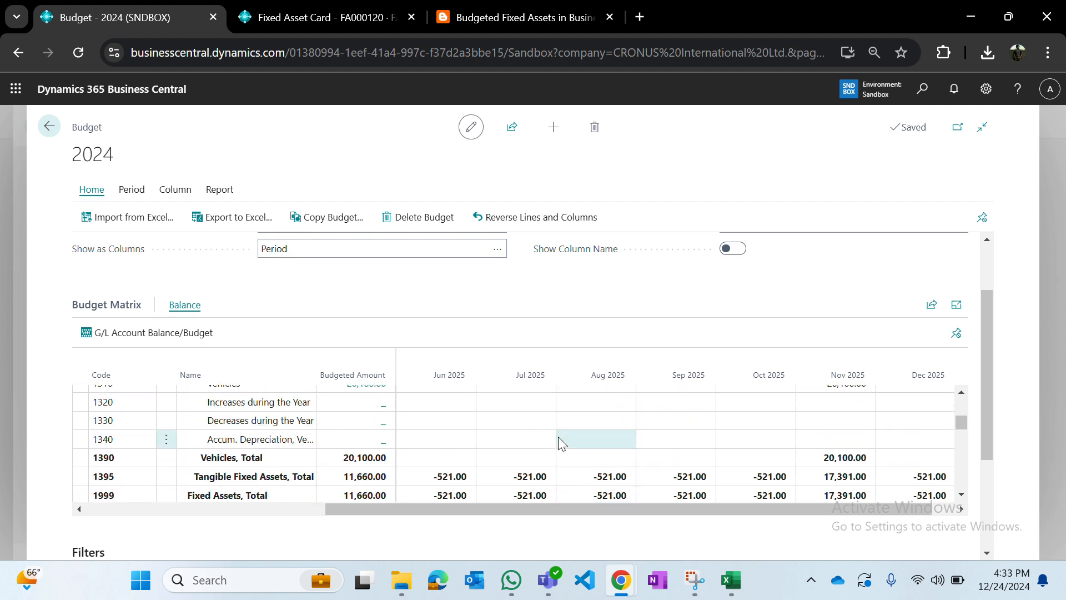
{"action": "scroll", "coordinate": [558, 443], "scroll_direction": "down", "scroll_amount": 1}
{"action": "left_click", "coordinate": [449, 451]}
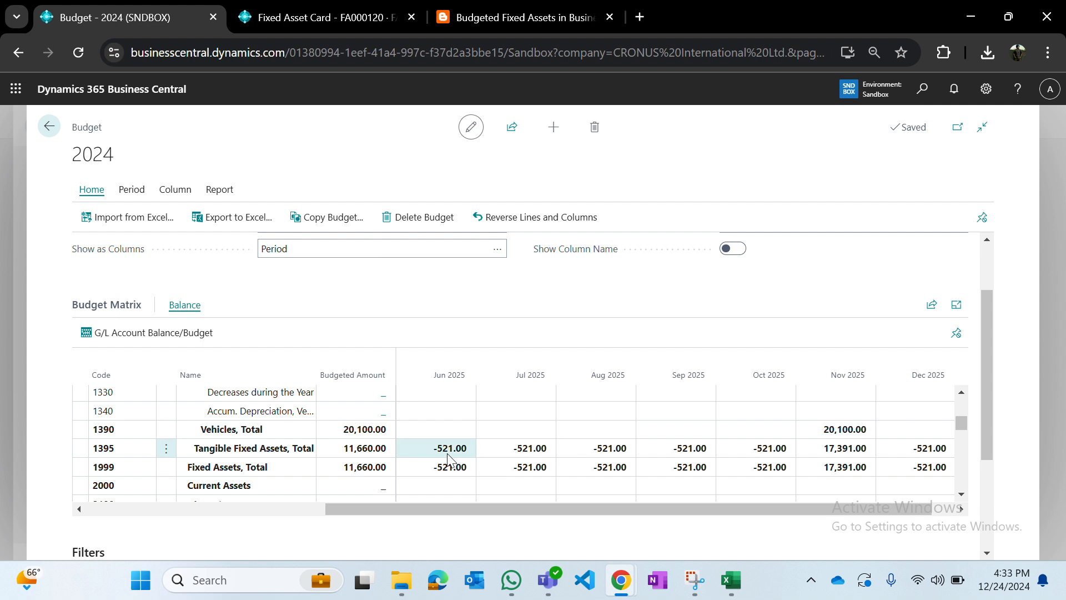
{"action": "left_click", "coordinate": [527, 455]}
{"action": "scroll", "coordinate": [517, 454], "scroll_direction": "up", "scroll_amount": 3}
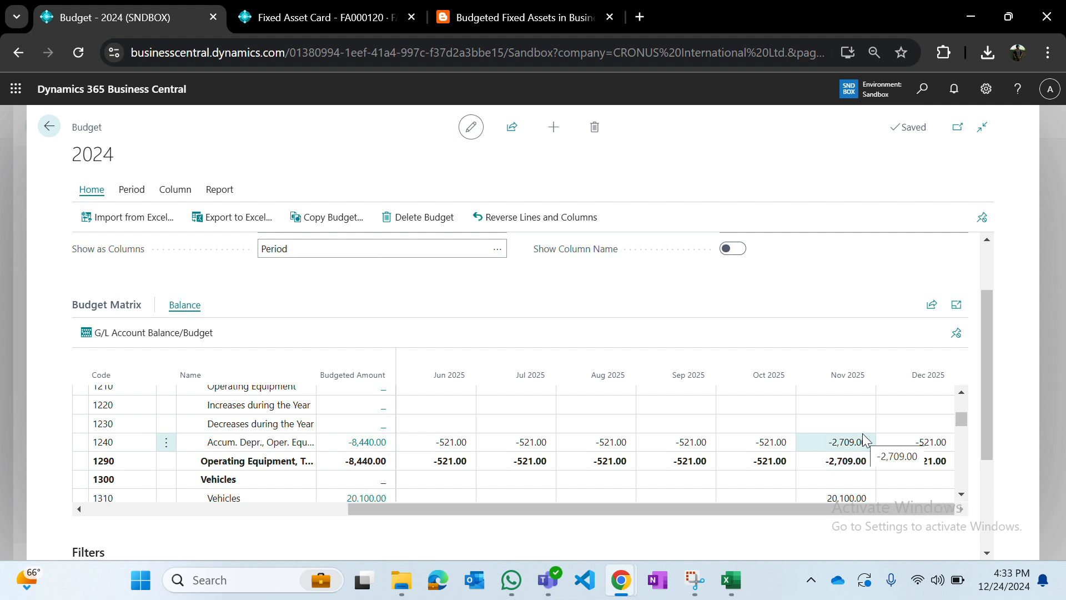
Step: Look up the G/L budget entries behind the November 2025 amount of account 1310 Vehicles and return to the budget
{"action": "scroll", "coordinate": [864, 440], "scroll_direction": "down", "scroll_amount": 1}
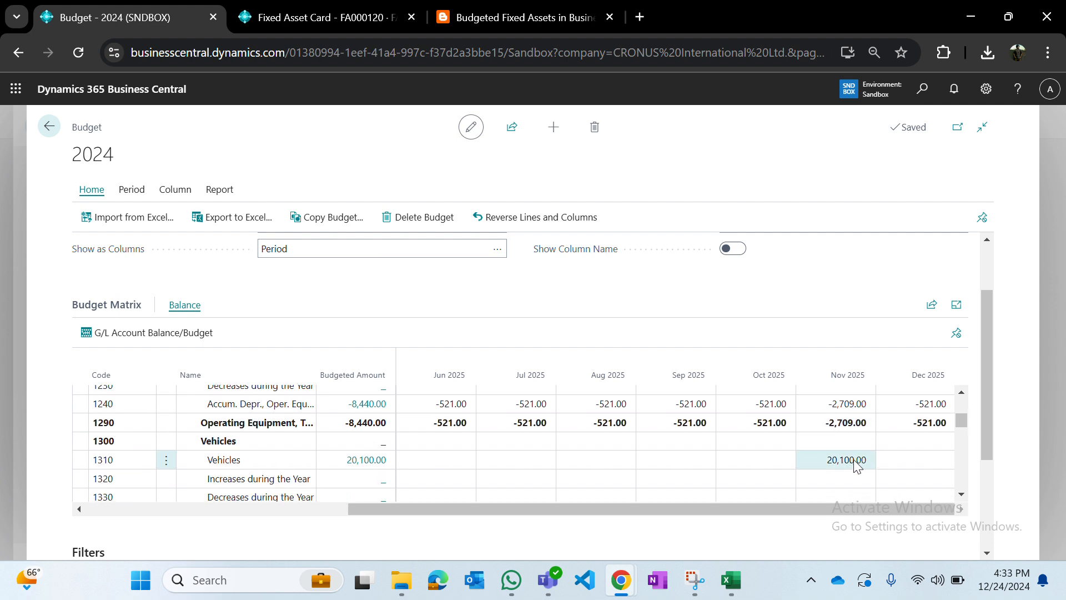
{"action": "left_click", "coordinate": [856, 461]}
{"action": "scroll", "coordinate": [856, 465], "scroll_direction": "down", "scroll_amount": 1}
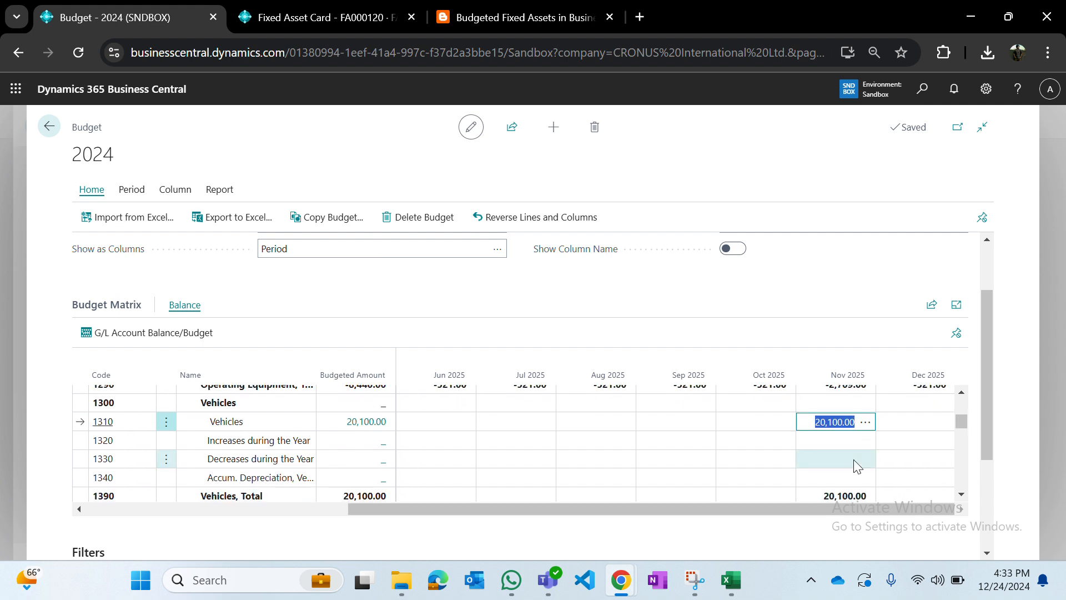
{"action": "scroll", "coordinate": [847, 465], "scroll_direction": "down", "scroll_amount": 1}
{"action": "scroll", "coordinate": [848, 465], "scroll_direction": "up", "scroll_amount": 1}
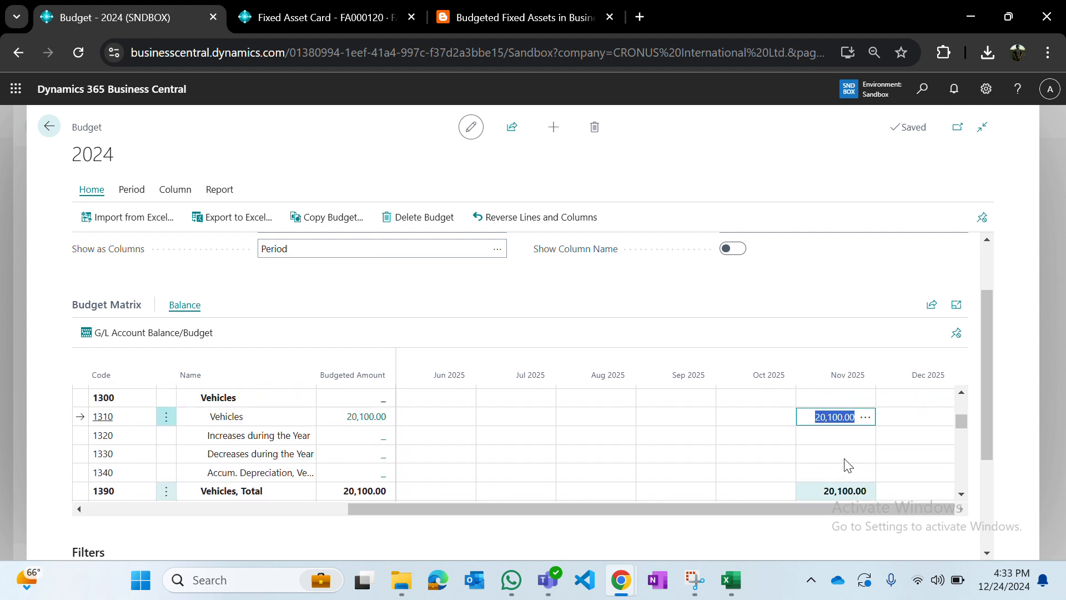
{"action": "scroll", "coordinate": [848, 465], "scroll_direction": "up", "scroll_amount": 1}
{"action": "left_click", "coordinate": [865, 434]}
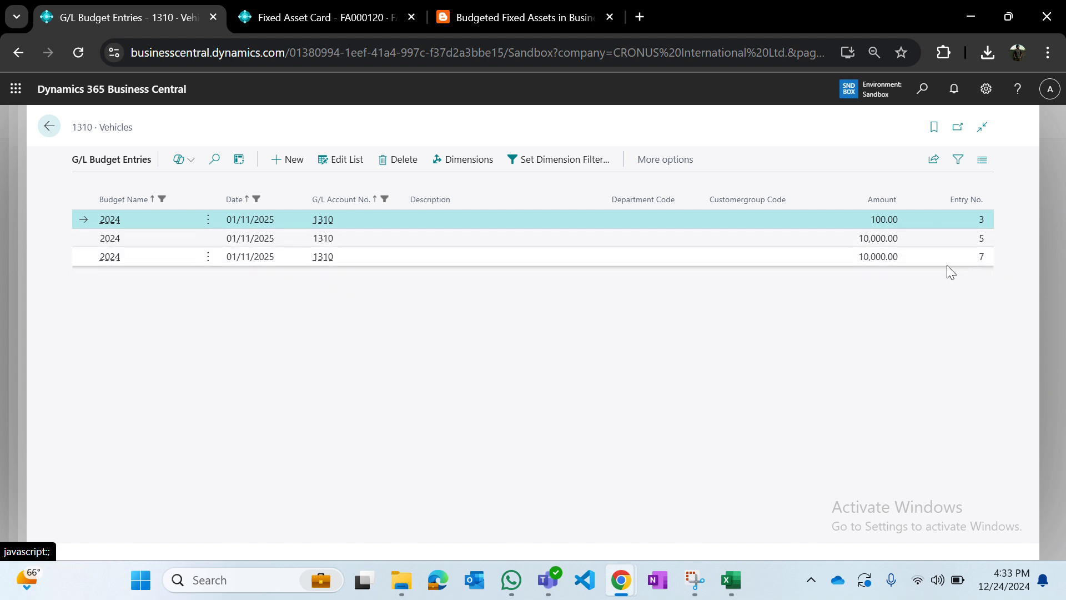
{"action": "left_click", "coordinate": [68, 129]}
{"action": "scroll", "coordinate": [729, 431], "scroll_direction": "down", "scroll_amount": 5}
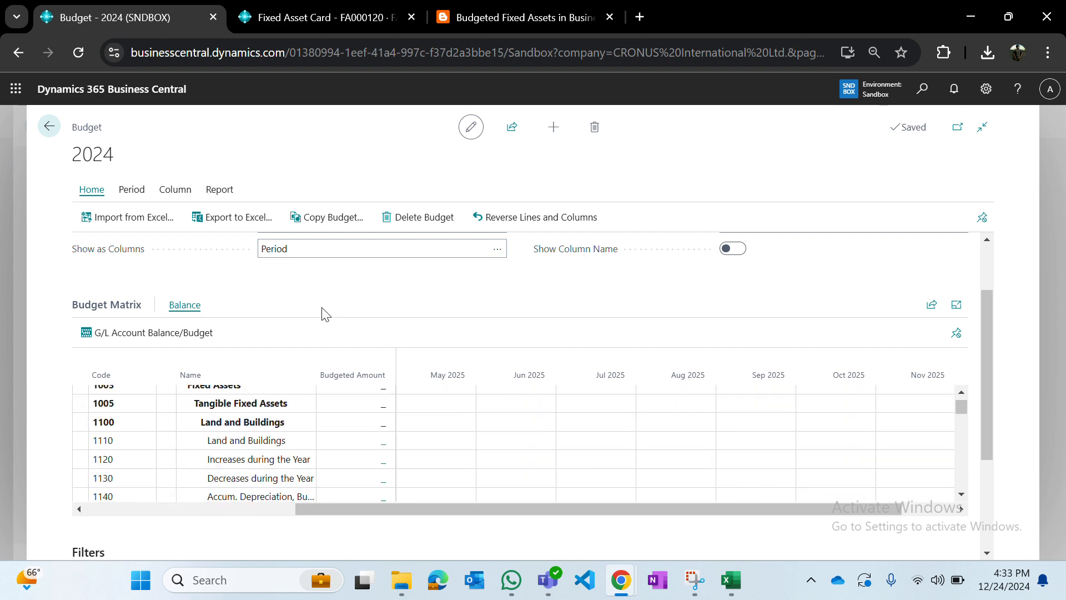
Step: Close the 2024 budget and the G/L Budgets list to return to the fixed assets list
{"action": "left_click", "coordinate": [49, 126]}
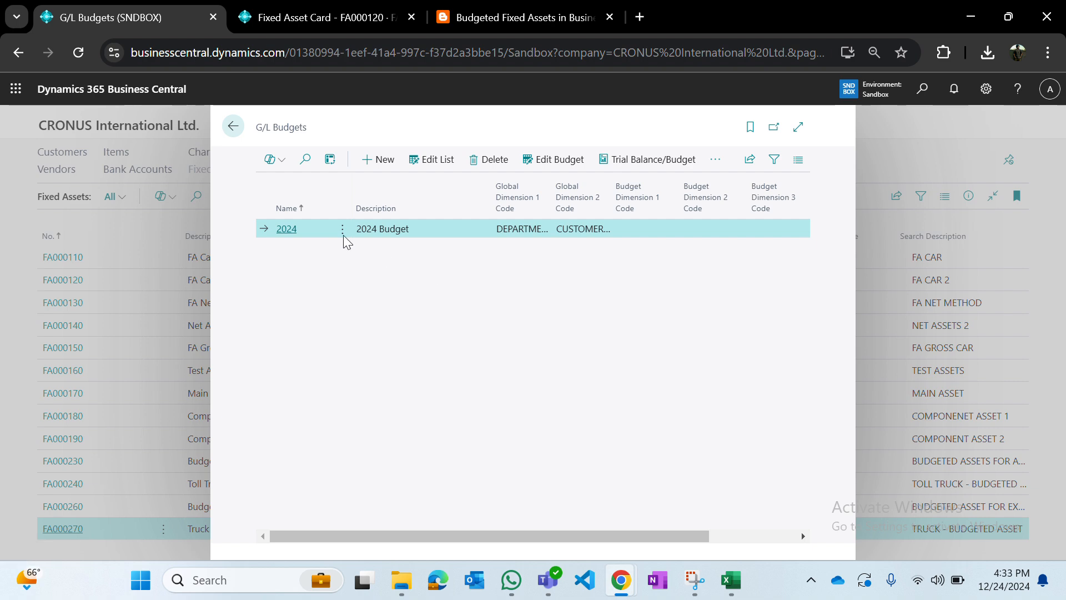
{"action": "left_click", "coordinate": [233, 126]}
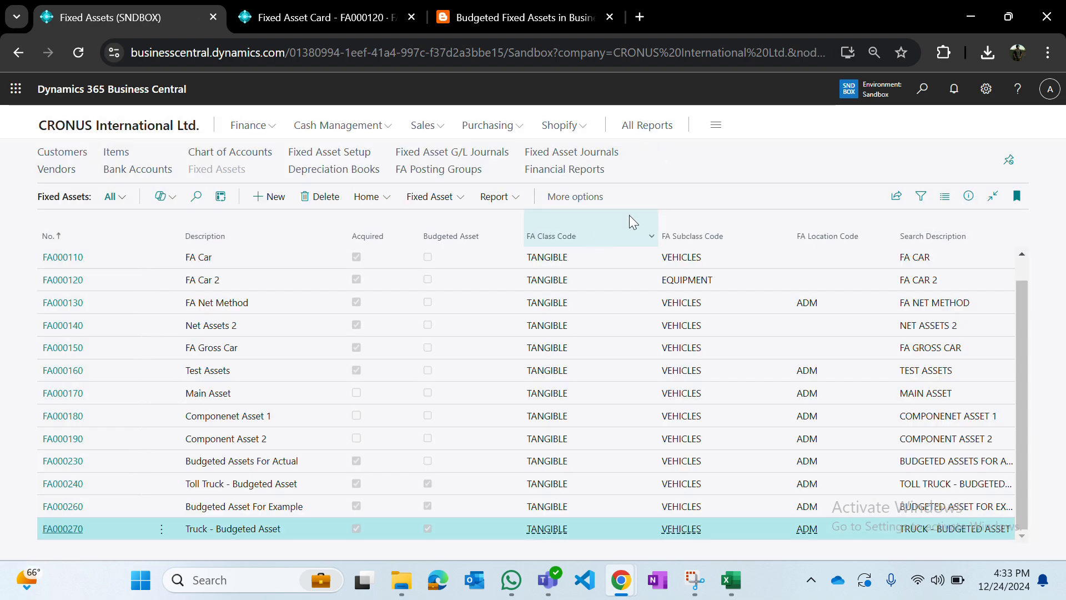
{"action": "left_click", "coordinate": [931, 100]}
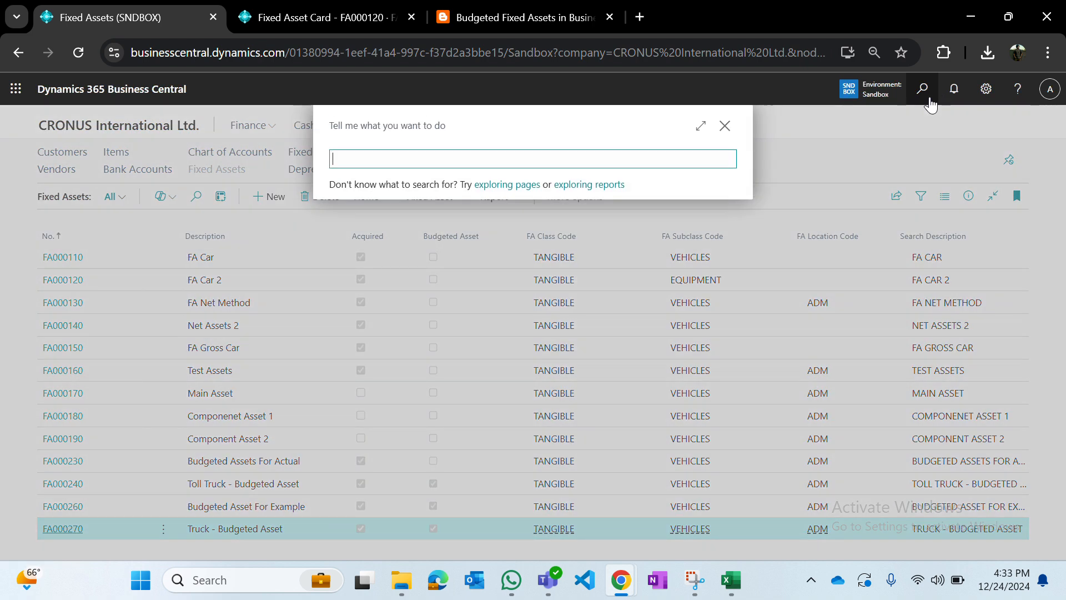
{"action": "left_click", "coordinate": [930, 100]}
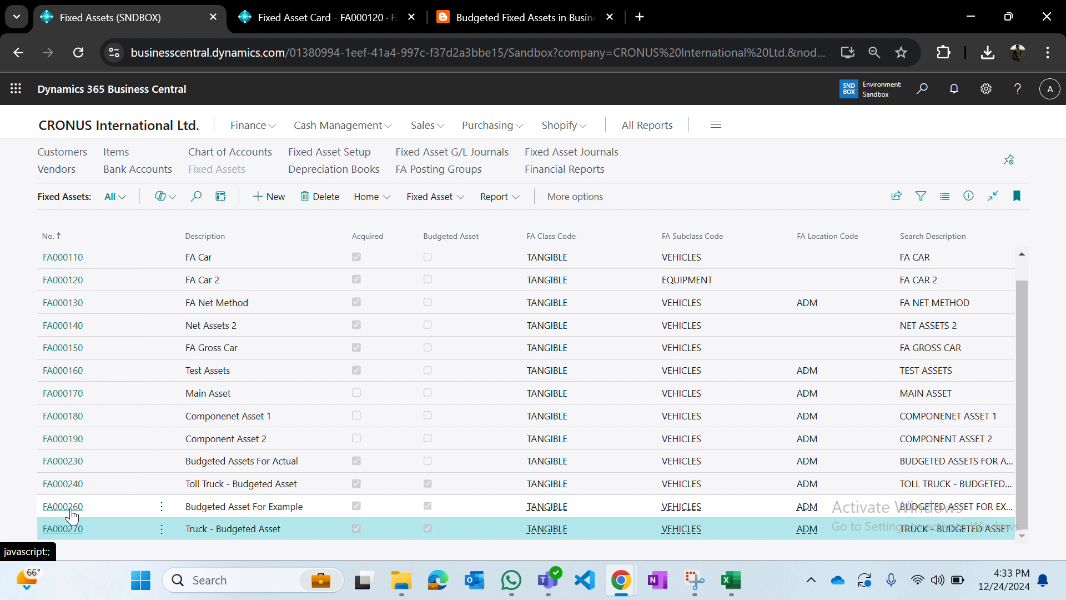
Step: Open the card of FA000270 Truck - Budgeted Asset, review the Fixed Asset Projected Value report options, and cancel the report
{"action": "left_click", "coordinate": [69, 532]}
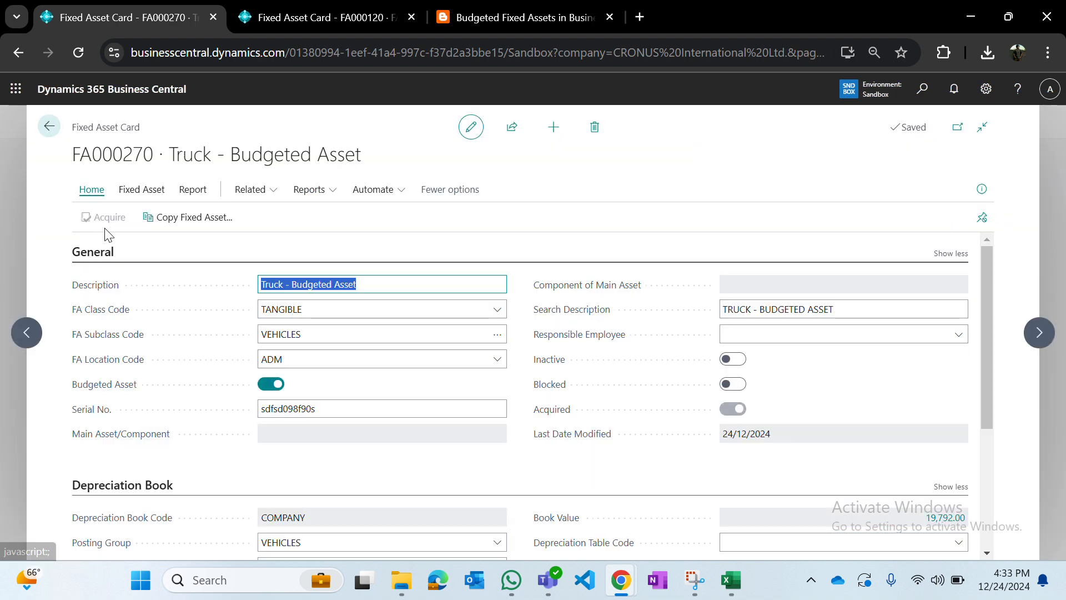
{"action": "left_click", "coordinate": [140, 195]}
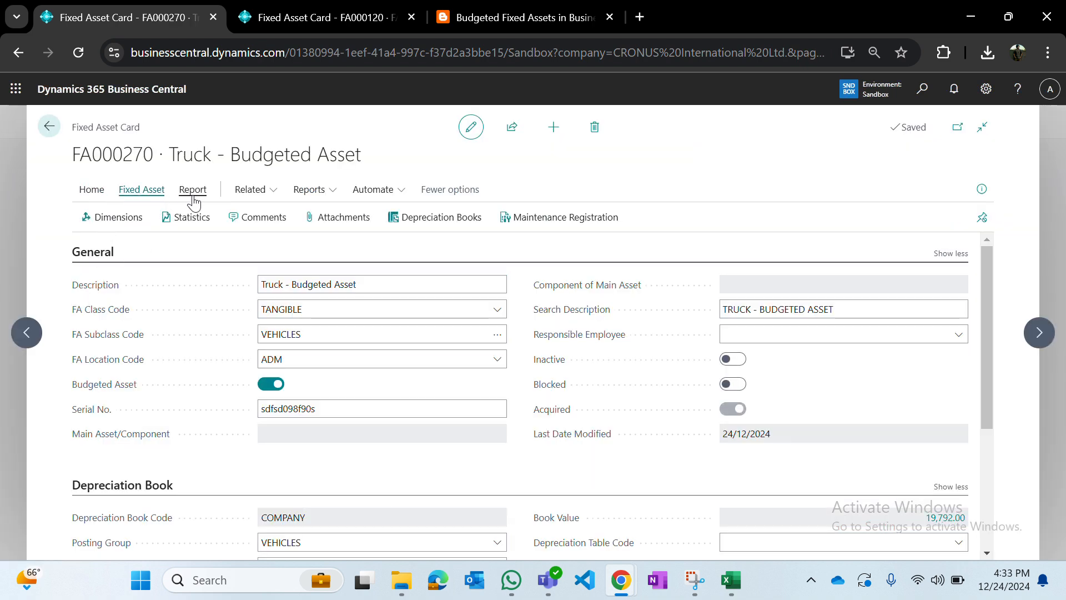
{"action": "left_click", "coordinate": [187, 195]}
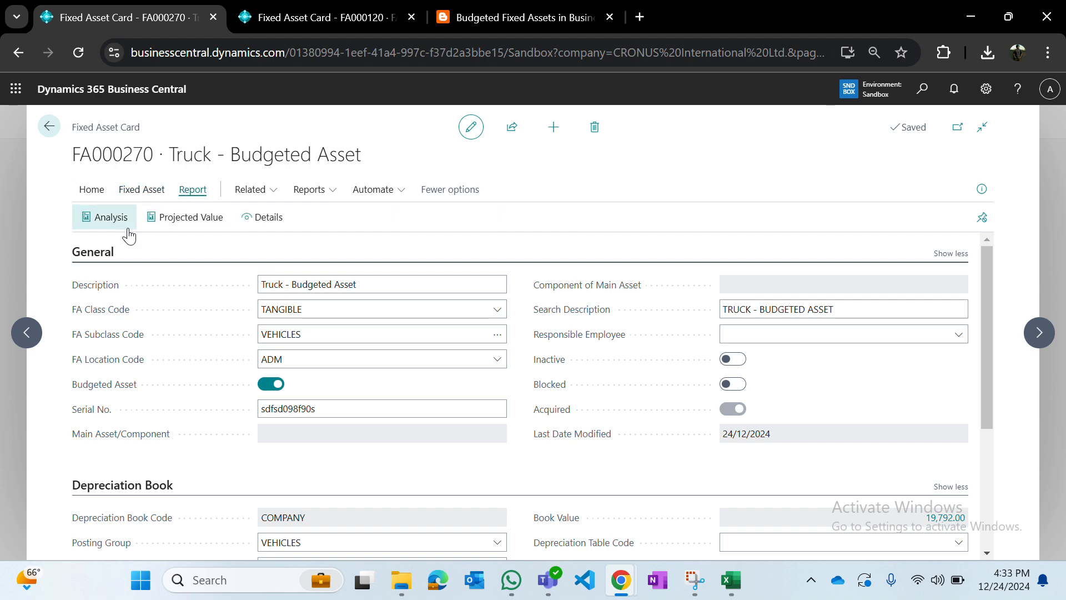
{"action": "left_click", "coordinate": [182, 228]}
{"action": "scroll", "coordinate": [534, 384], "scroll_direction": "down", "scroll_amount": 2}
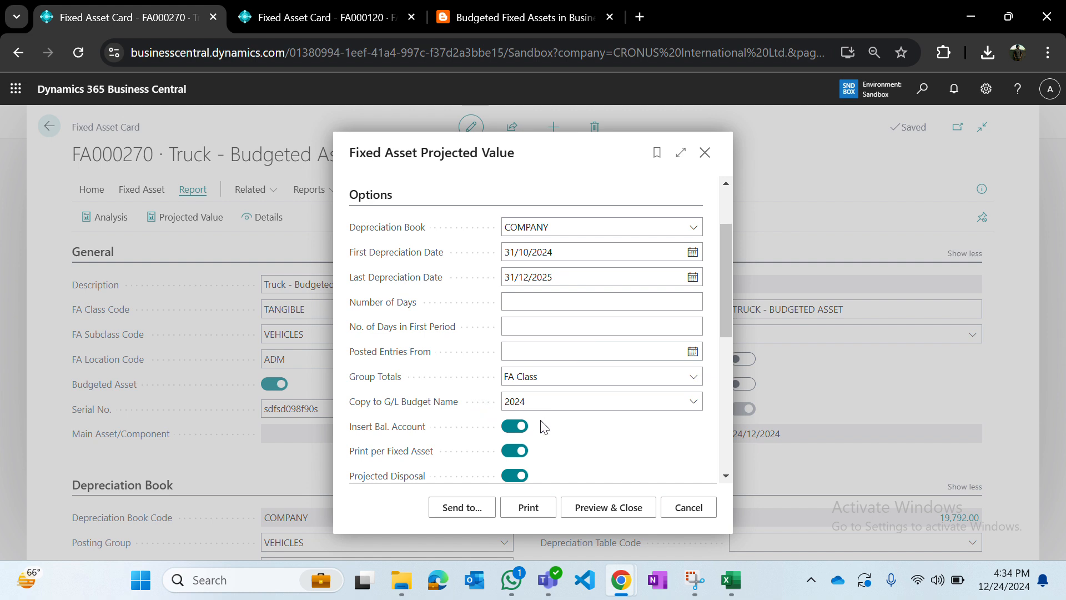
{"action": "scroll", "coordinate": [592, 469], "scroll_direction": "down", "scroll_amount": 2}
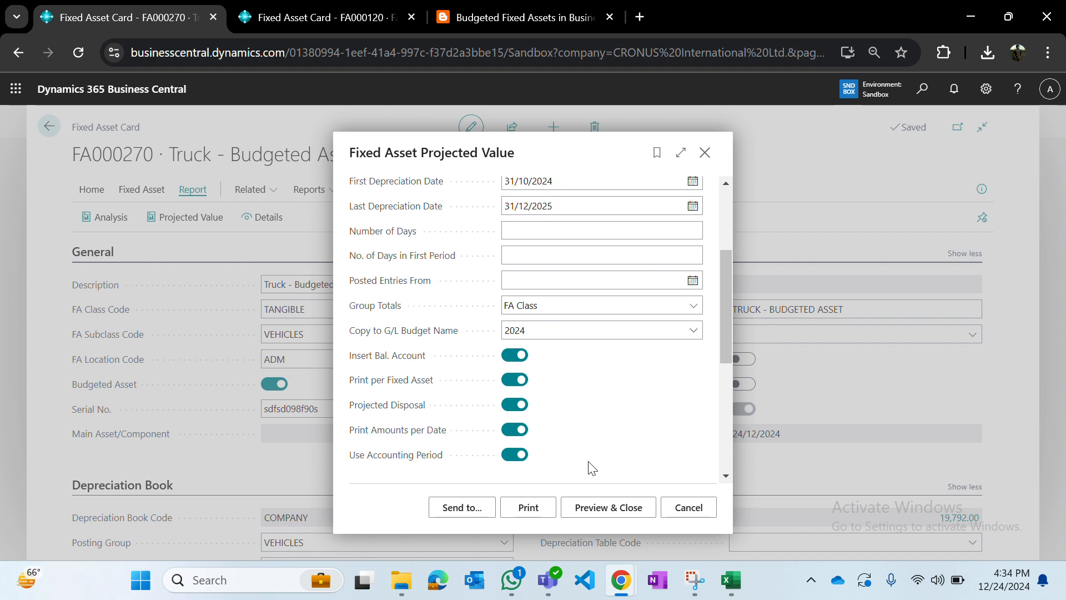
{"action": "scroll", "coordinate": [592, 468], "scroll_direction": "down", "scroll_amount": 2}
{"action": "left_click", "coordinate": [690, 507]}
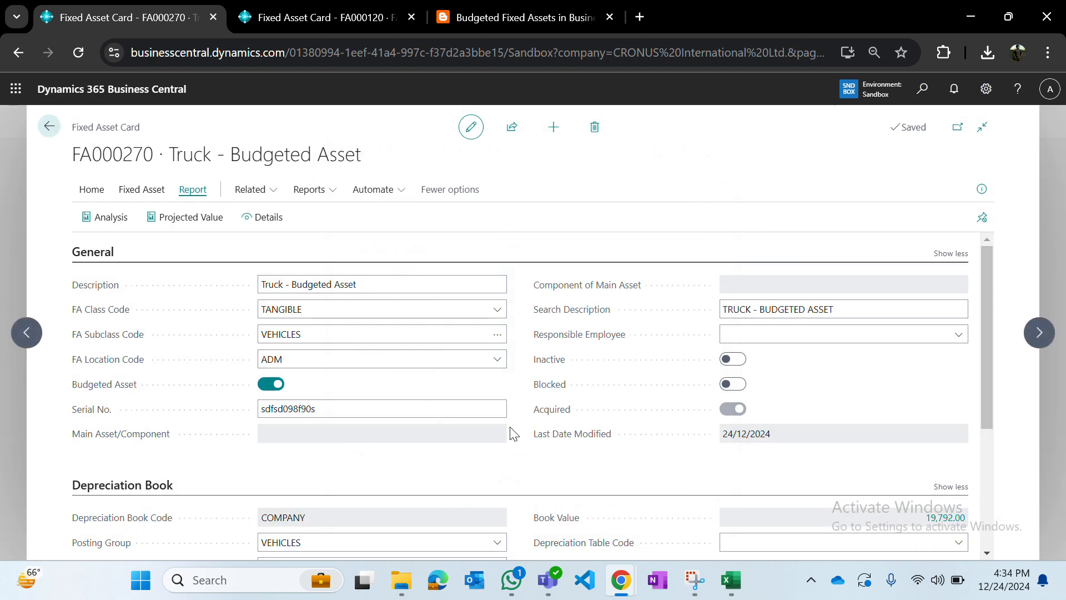
Step: Check the truck's depreciation book settings and read the projected disposals guide in the budgeted fixed assets blog article
{"action": "scroll", "coordinate": [512, 432], "scroll_direction": "down", "scroll_amount": 3}
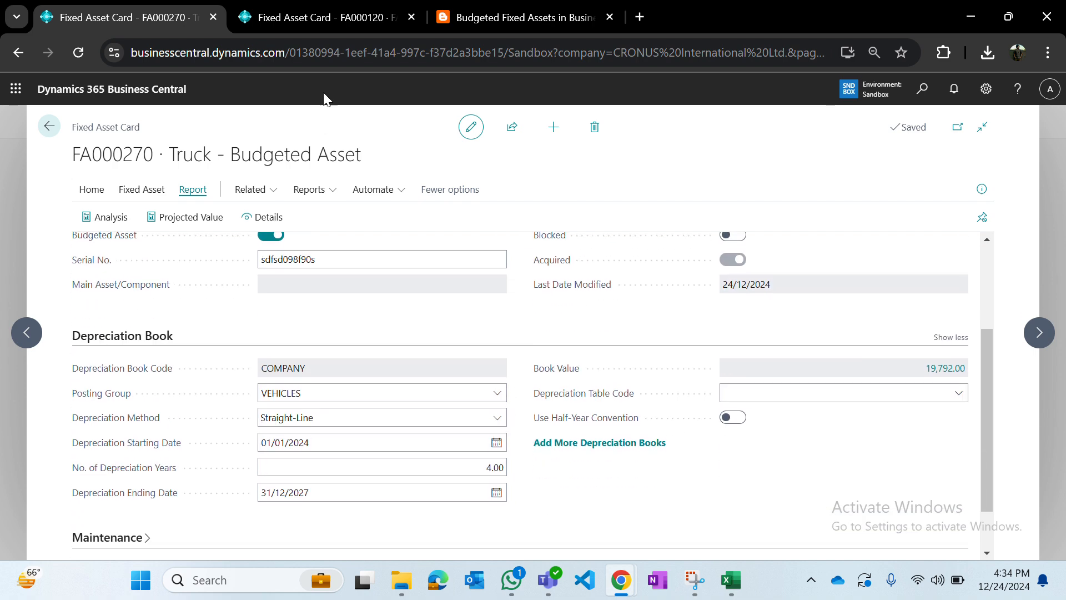
{"action": "key", "text": "ctrl+Tab"}
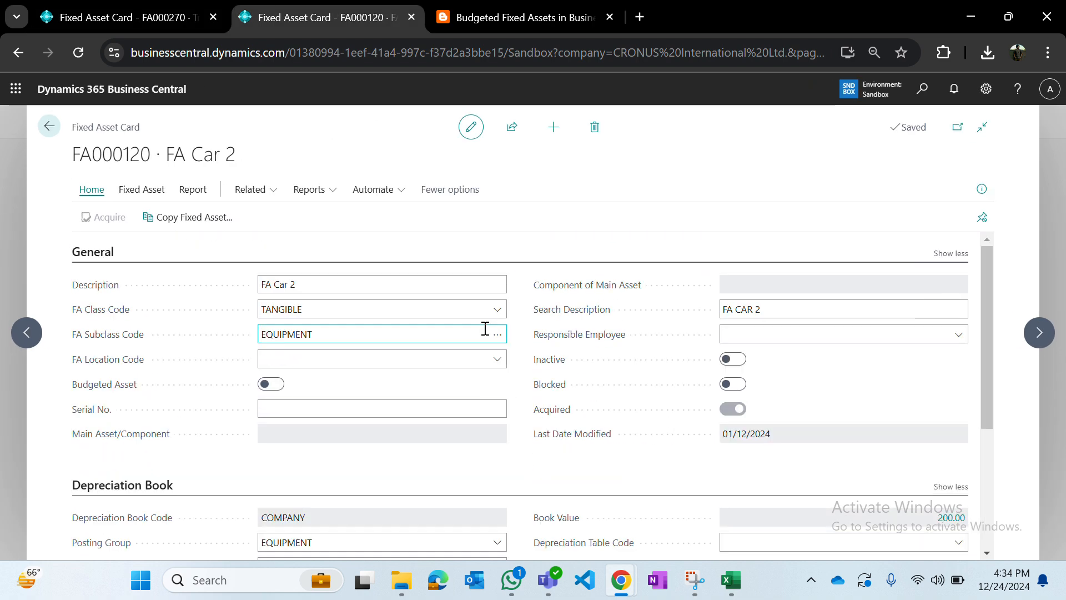
{"action": "key", "text": "ctrl+Tab"}
{"action": "scroll", "coordinate": [484, 333], "scroll_direction": "down", "scroll_amount": 13}
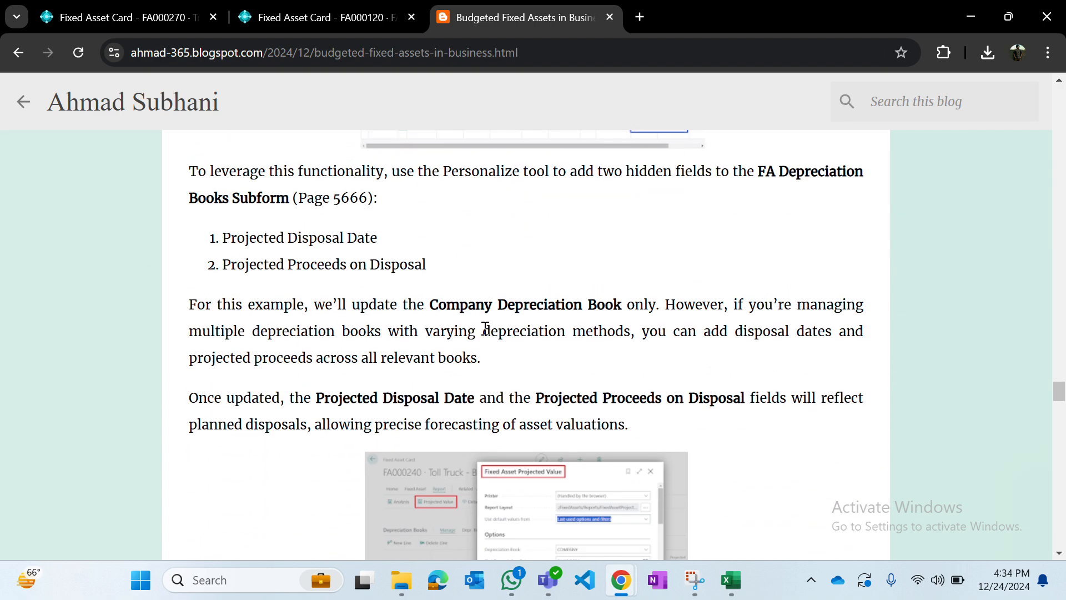
{"action": "scroll", "coordinate": [485, 333], "scroll_direction": "down", "scroll_amount": 3}
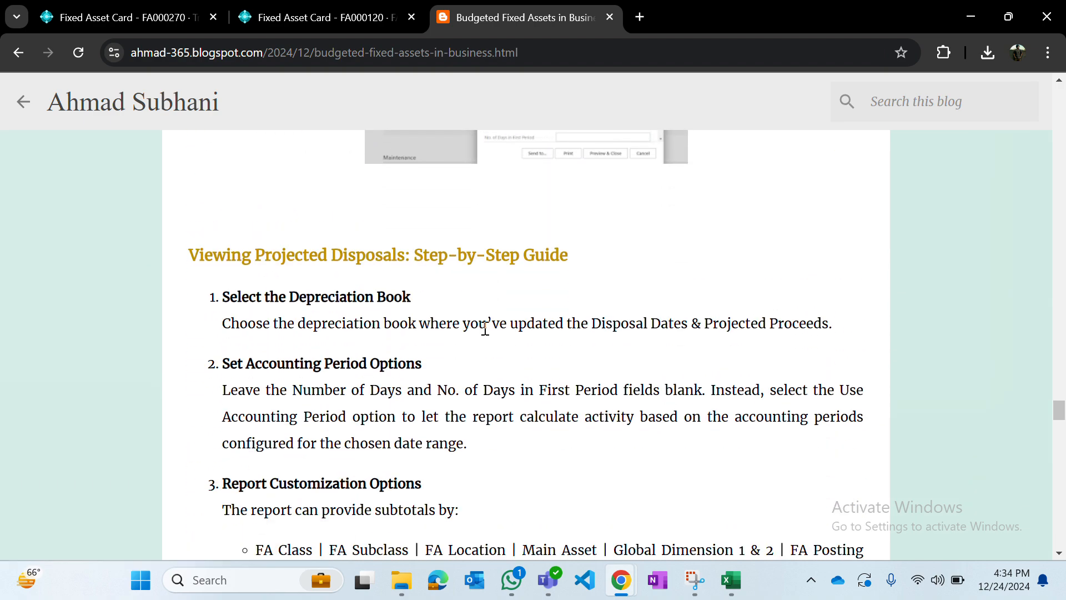
{"action": "scroll", "coordinate": [486, 329], "scroll_direction": "down", "scroll_amount": 10}
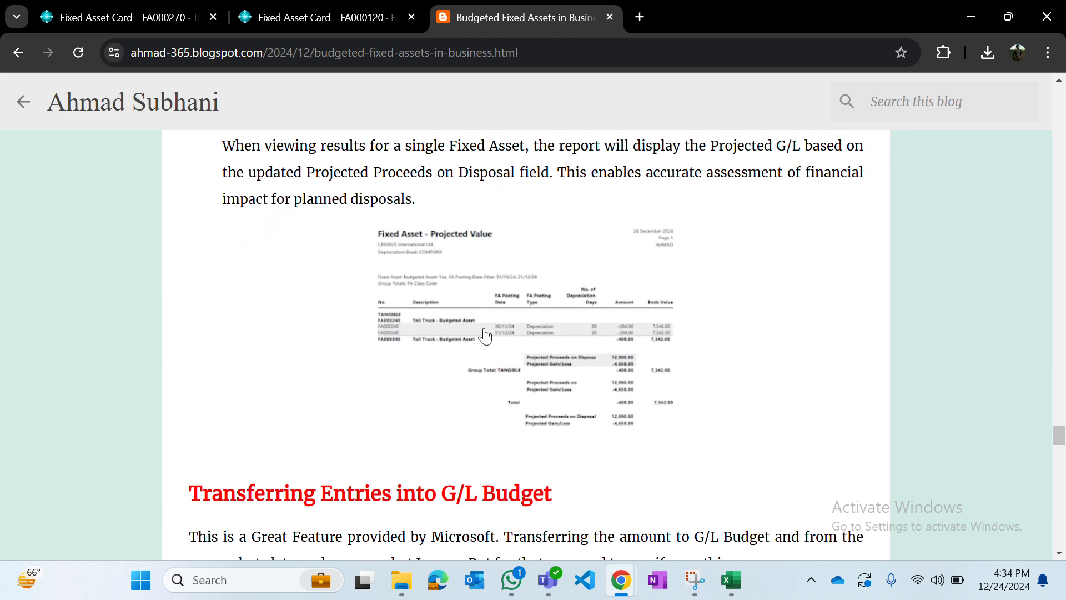
{"action": "scroll", "coordinate": [423, 268], "scroll_direction": "up", "scroll_amount": 1}
{"action": "scroll", "coordinate": [424, 268], "scroll_direction": "up", "scroll_amount": 10}
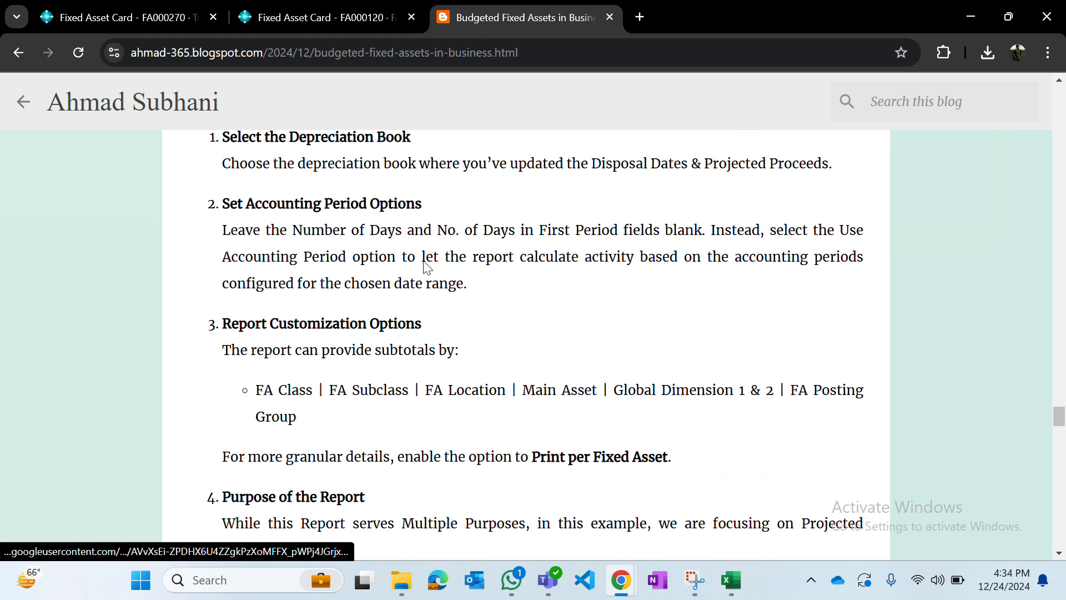
Step: Switch back to the truck's fixed asset card, leave it for the fixed assets list, and open the Fixed Asset Journals
{"action": "left_click", "coordinate": [299, 32]}
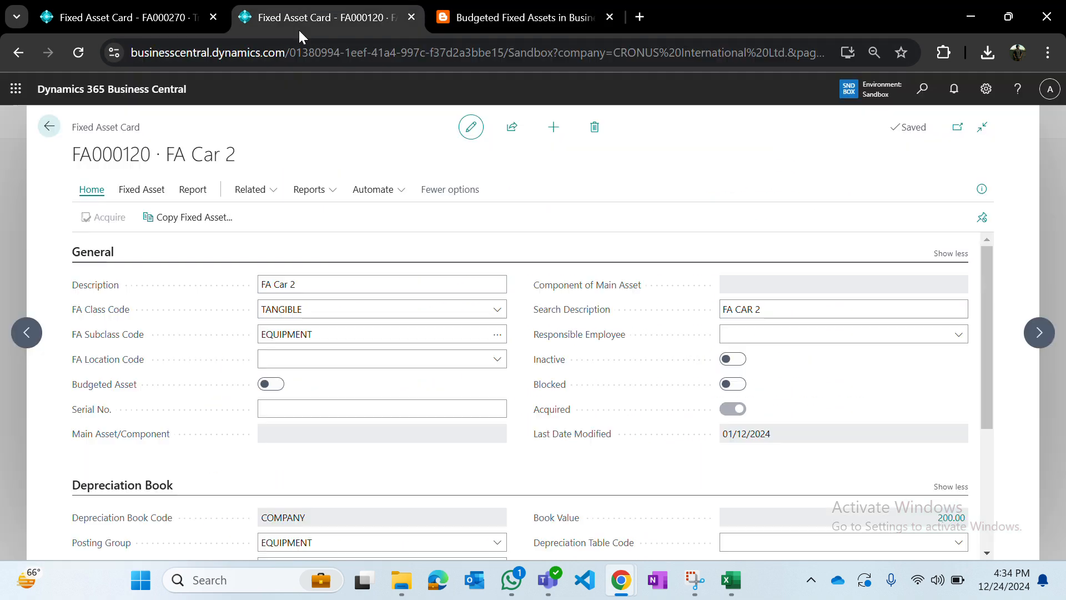
{"action": "left_click", "coordinate": [140, 16]}
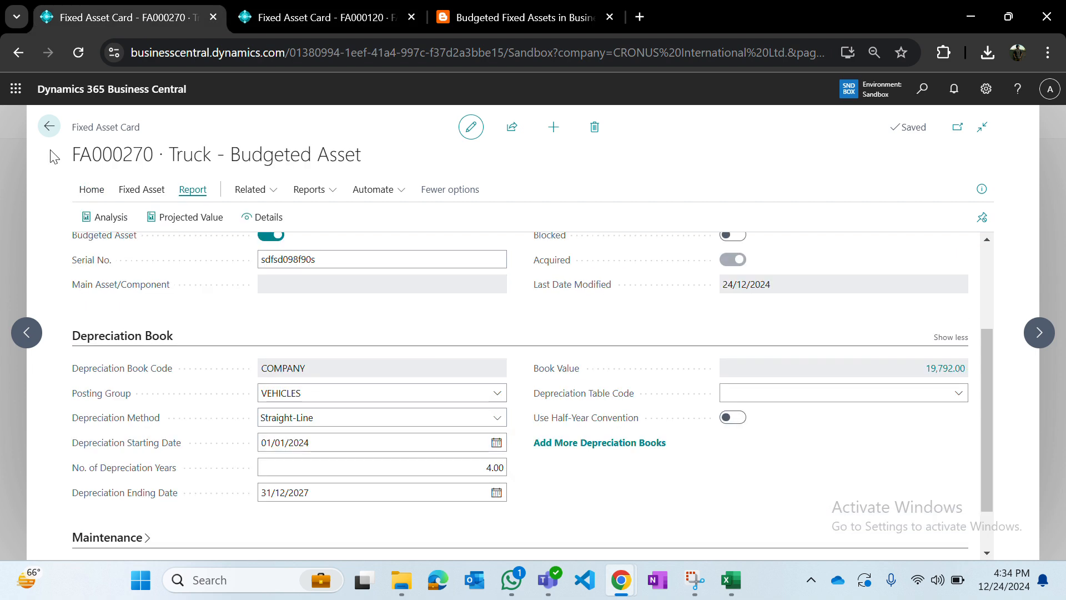
{"action": "left_click", "coordinate": [49, 126]}
{"action": "left_click", "coordinate": [49, 135]}
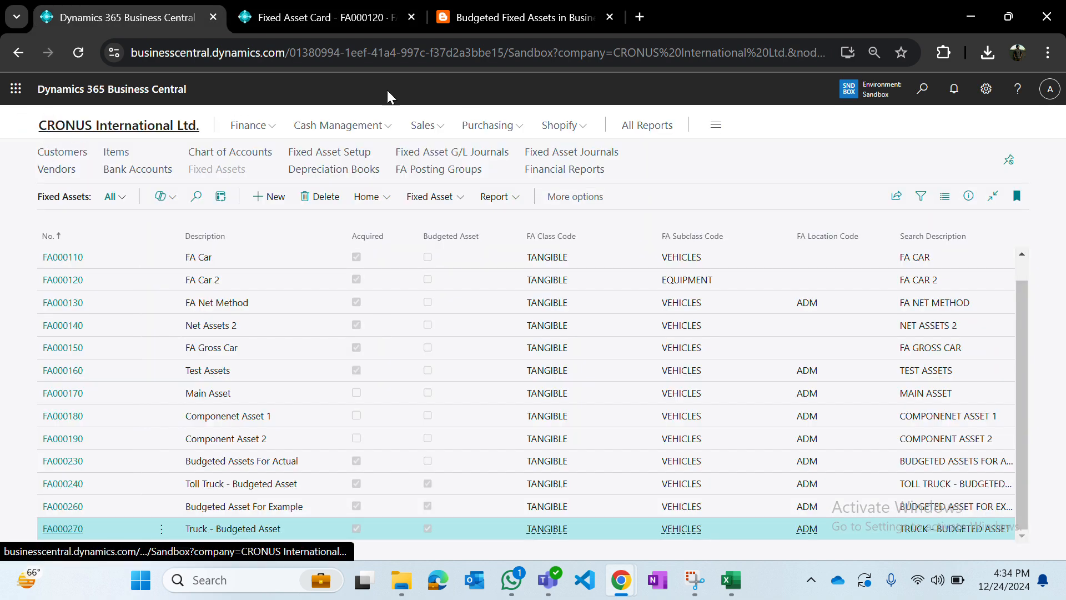
{"action": "left_click", "coordinate": [574, 153]}
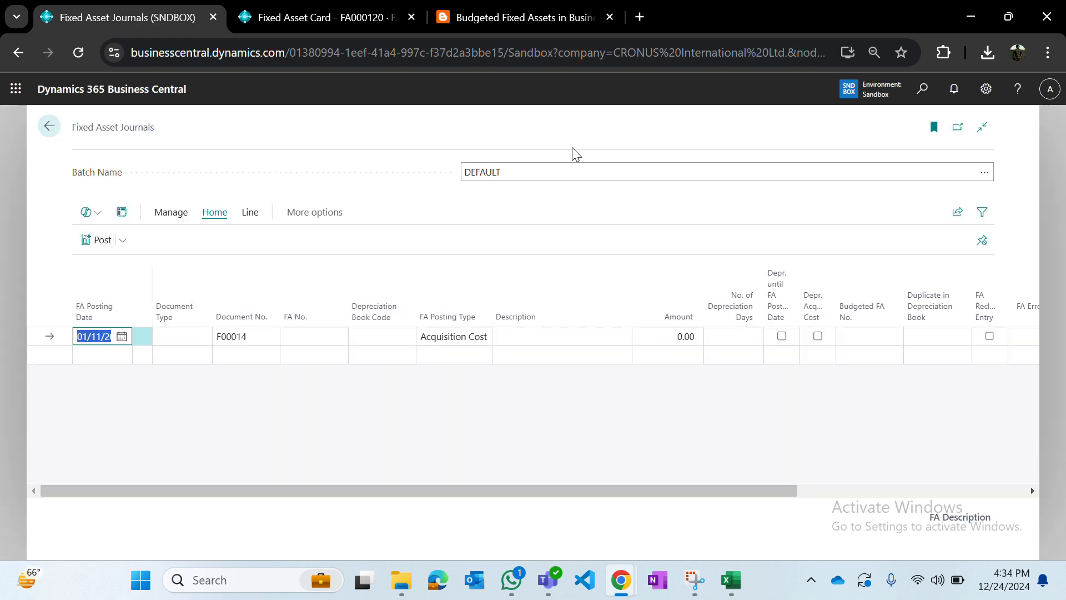
Step: Set the journal line's FA No. to FA000270 and its FA Posting Type to Disposal
{"action": "left_click", "coordinate": [307, 336]}
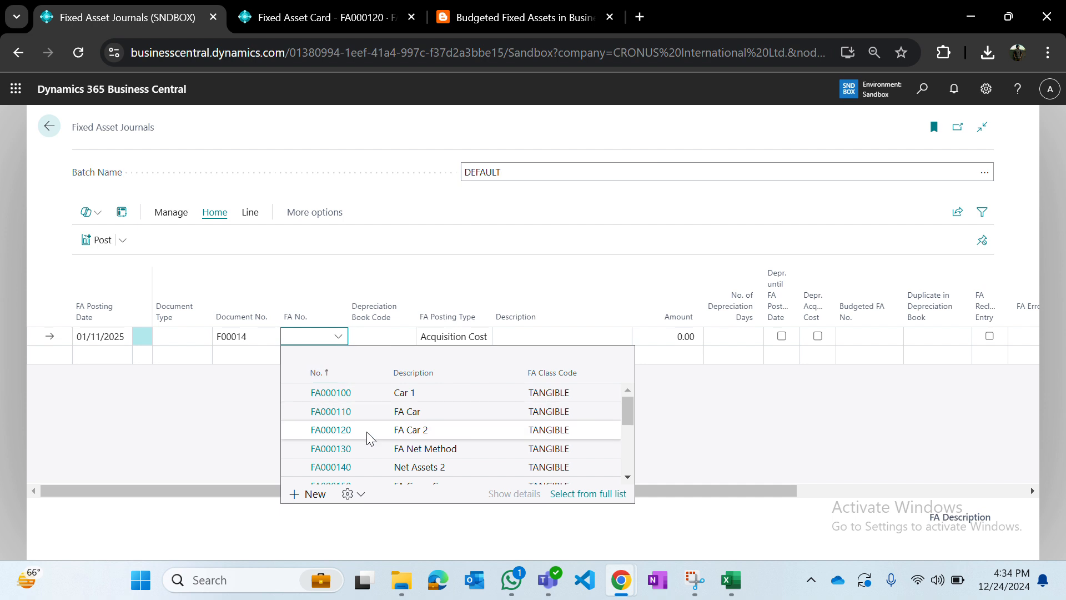
{"action": "scroll", "coordinate": [367, 438], "scroll_direction": "down", "scroll_amount": 5}
{"action": "left_click", "coordinate": [356, 471]}
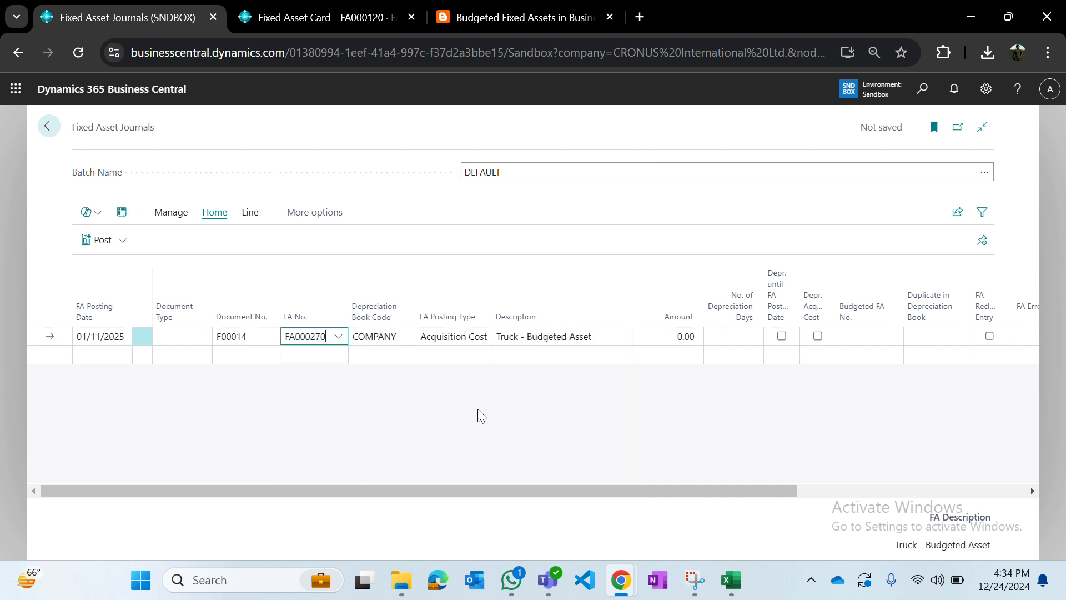
{"action": "key", "text": "Tab"}
{"action": "key", "text": "Tab"}
{"action": "key", "text": "d"}
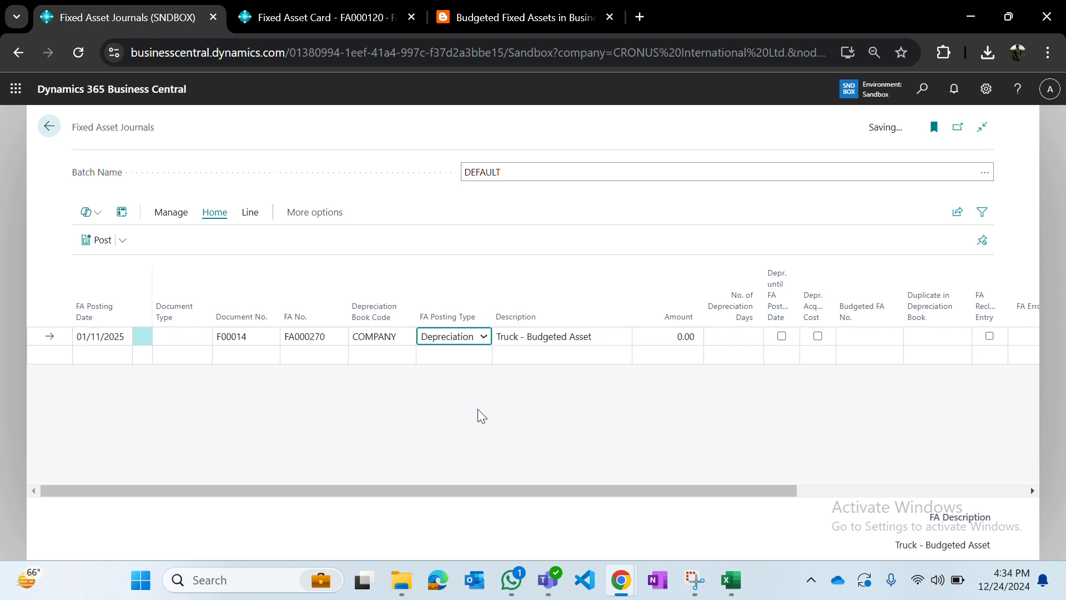
{"action": "key", "text": "alt+Down"}
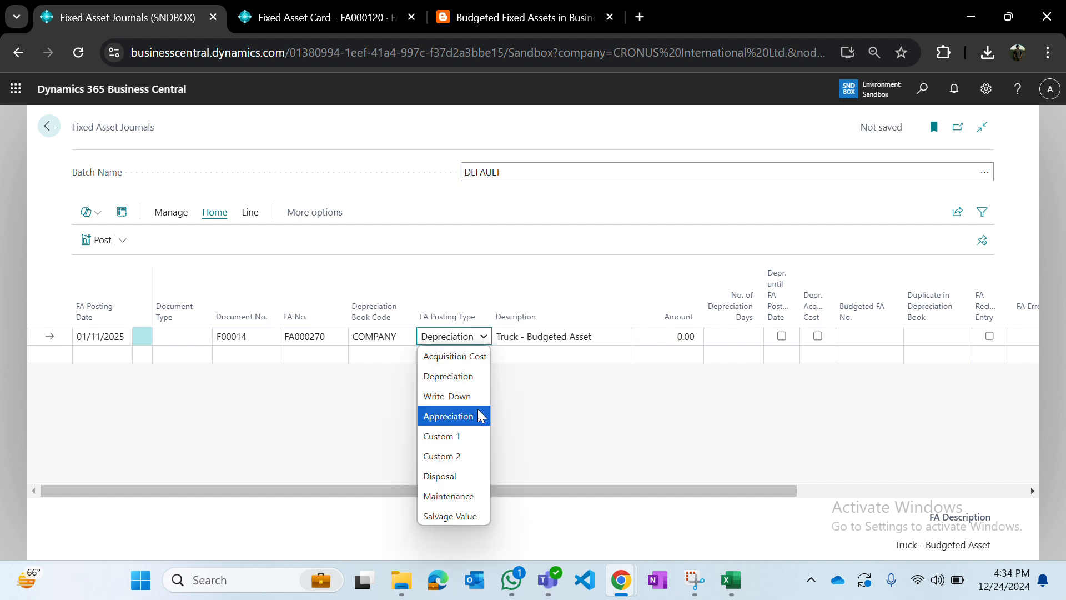
{"action": "left_click", "coordinate": [462, 479]}
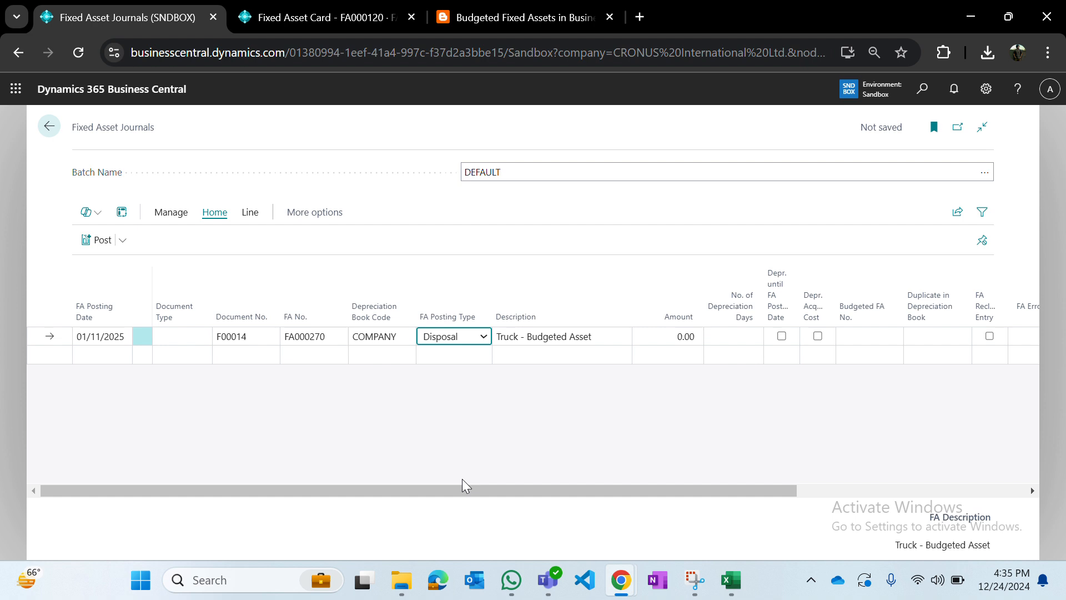
Step: Set the disposal line's Amount to -22,000.00
{"action": "left_click", "coordinate": [681, 333]}
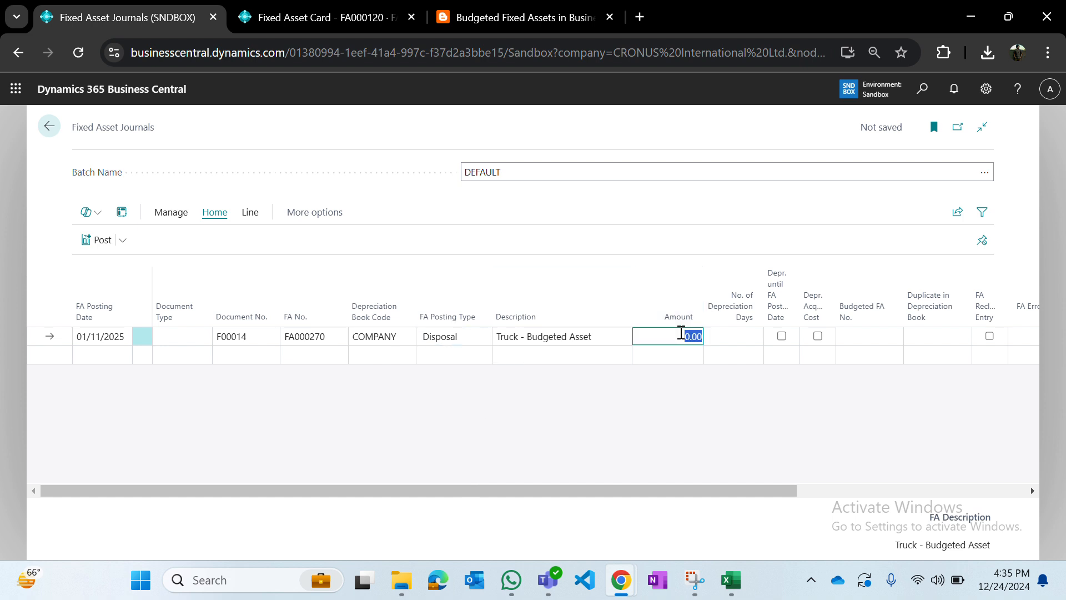
{"action": "key", "text": "BackSpace"}
{"action": "key", "text": "Tab"}
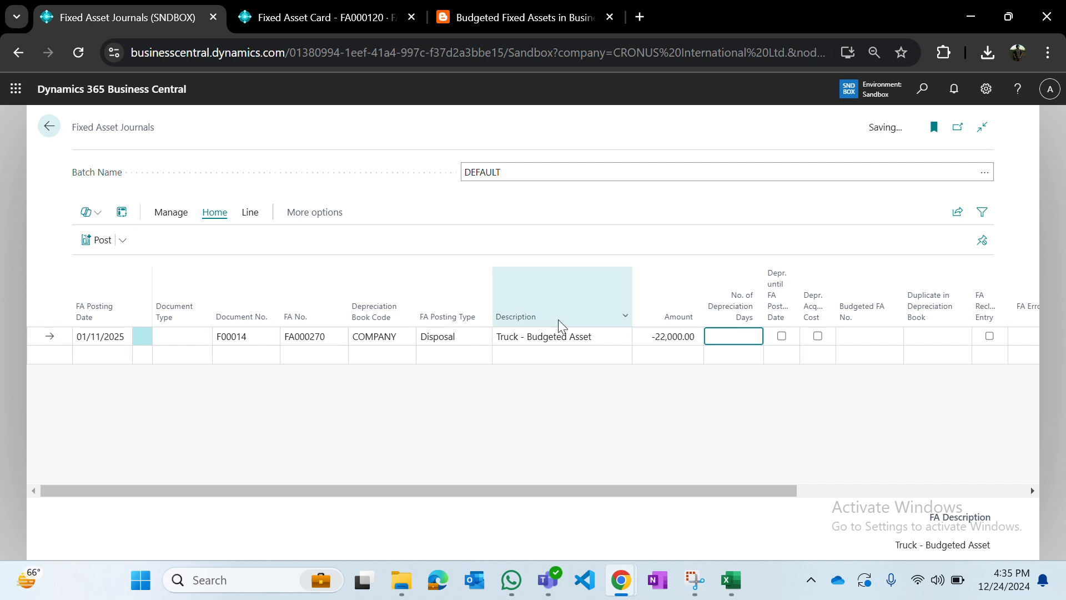
Step: Preview the posting of the disposal line and open its FA ledger entries
{"action": "left_click", "coordinate": [126, 253]}
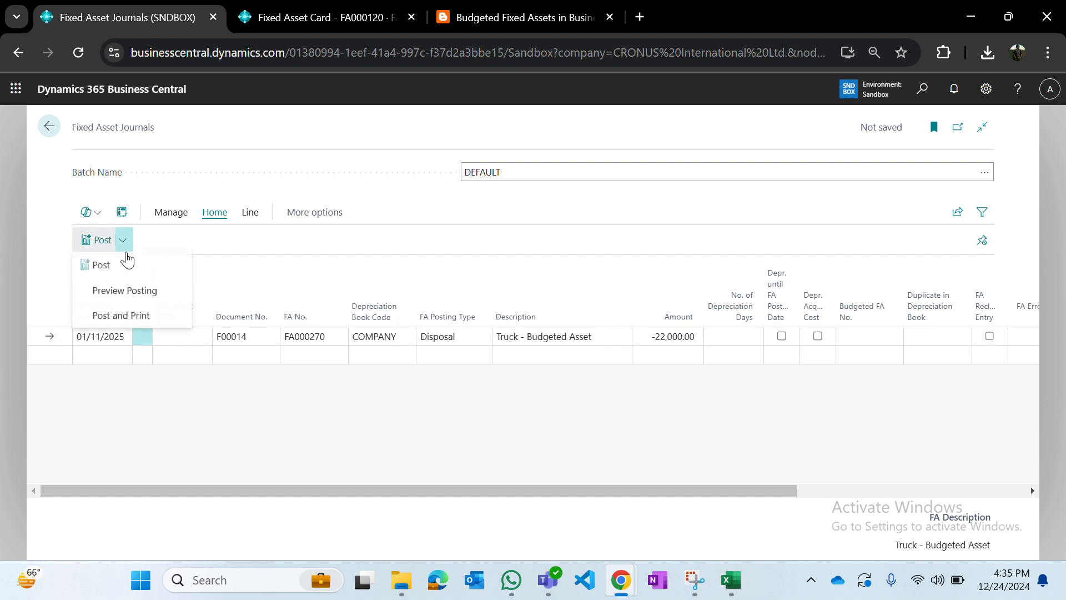
{"action": "left_click", "coordinate": [132, 298]}
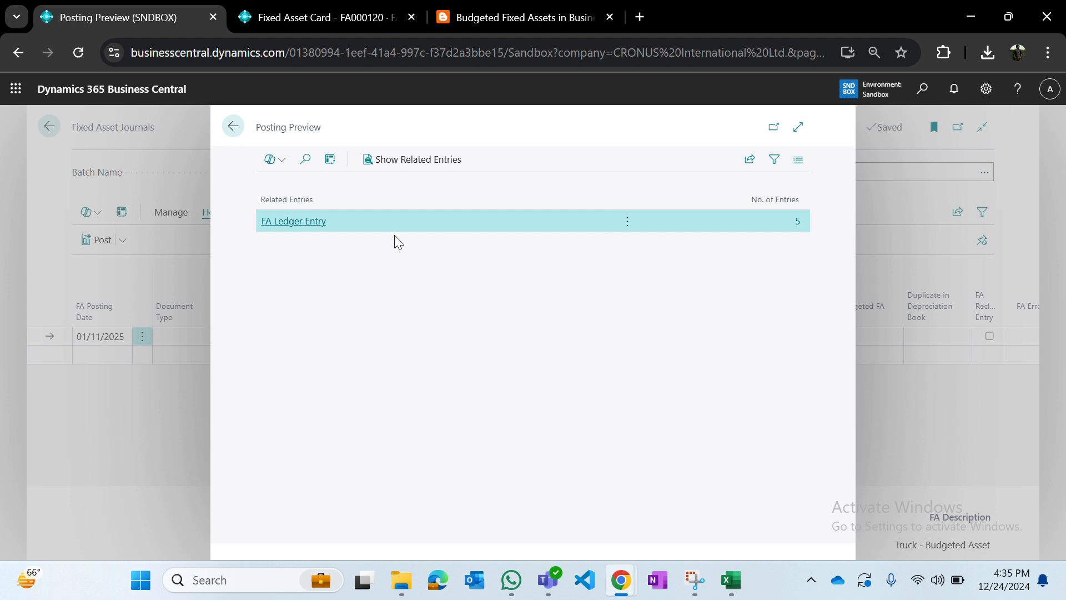
{"action": "left_click", "coordinate": [290, 229]}
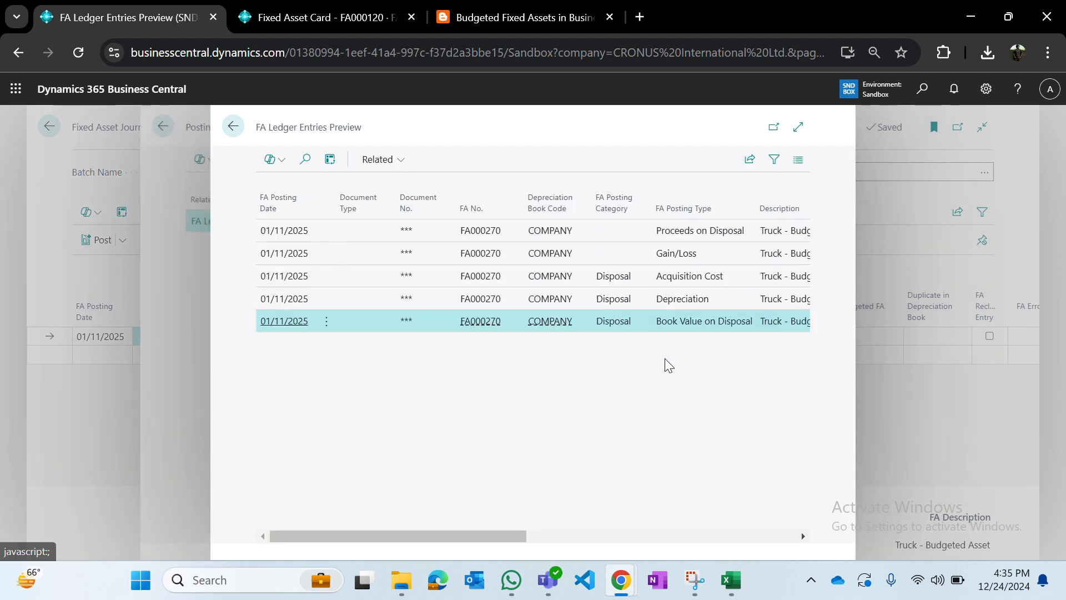
Step: Examine the remaining columns of the previewed FA ledger entries for the disposal and close the posting preview
{"action": "scroll", "coordinate": [669, 364], "scroll_direction": "right", "scroll_amount": 2}
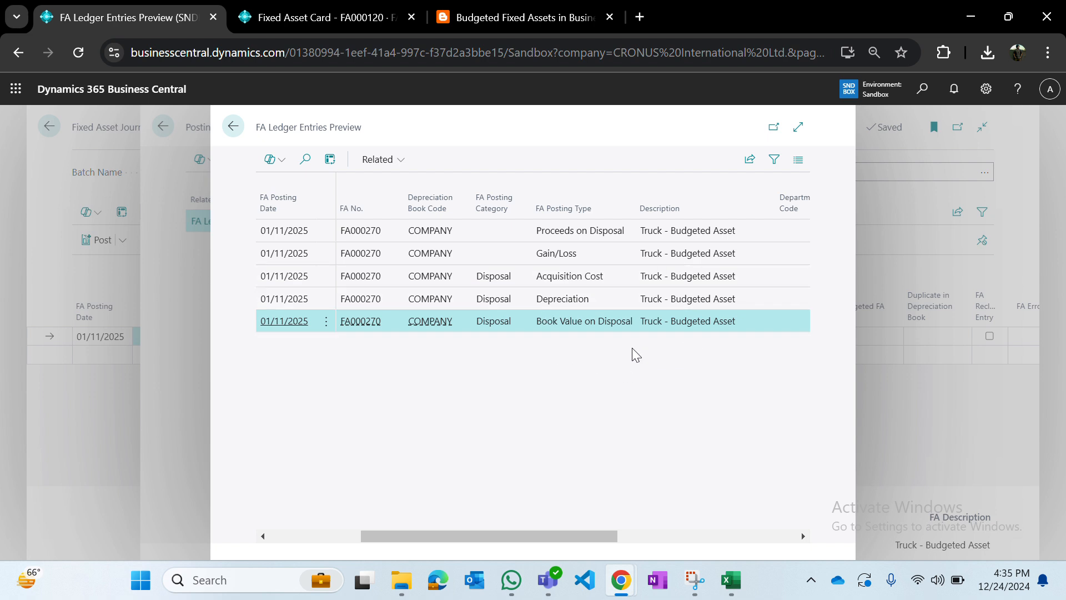
{"action": "scroll", "coordinate": [632, 348], "scroll_direction": "right", "scroll_amount": 1}
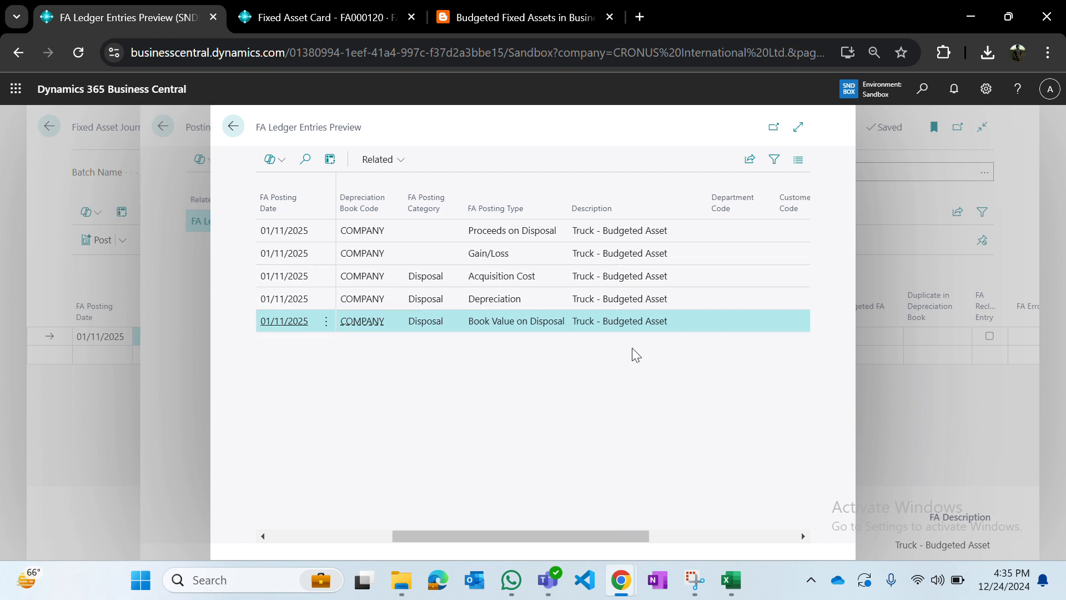
{"action": "key", "text": "Escape"}
{"action": "key", "text": "Escape"}
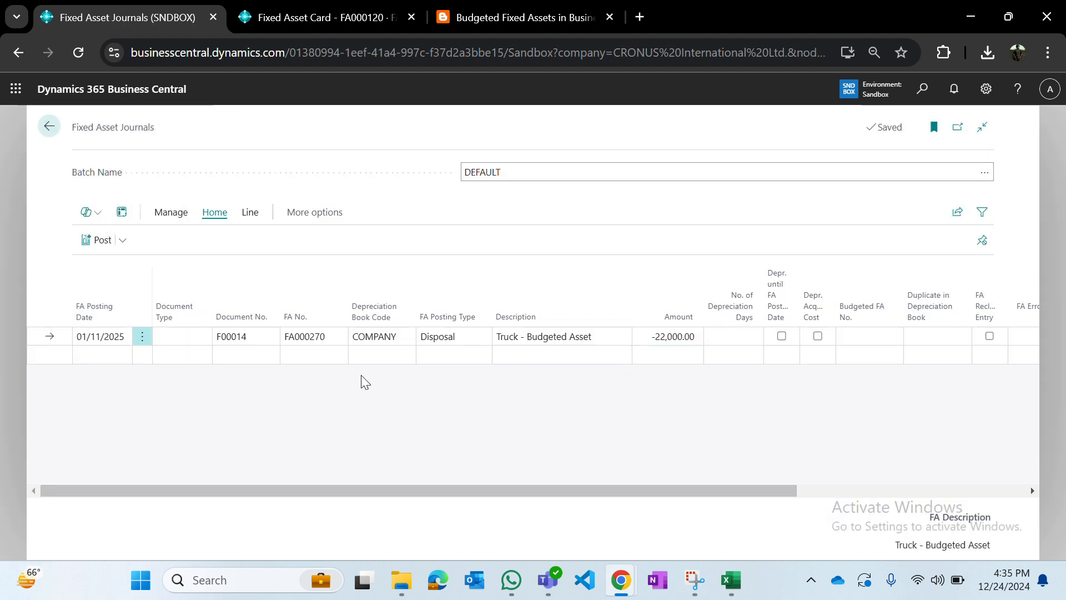
{"action": "left_click", "coordinate": [172, 223]}
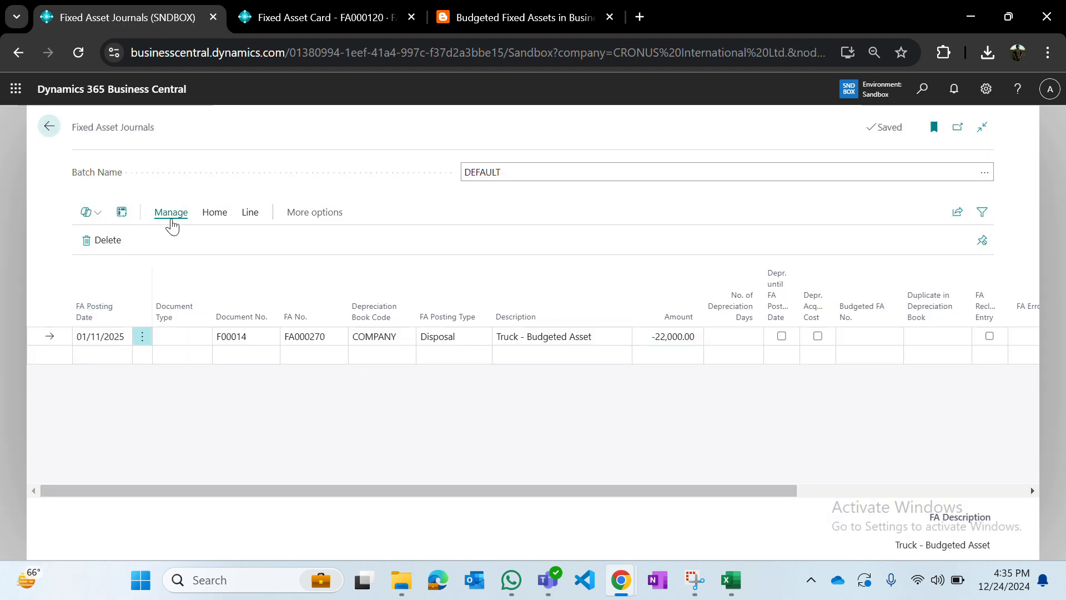
{"action": "left_click", "coordinate": [111, 247]}
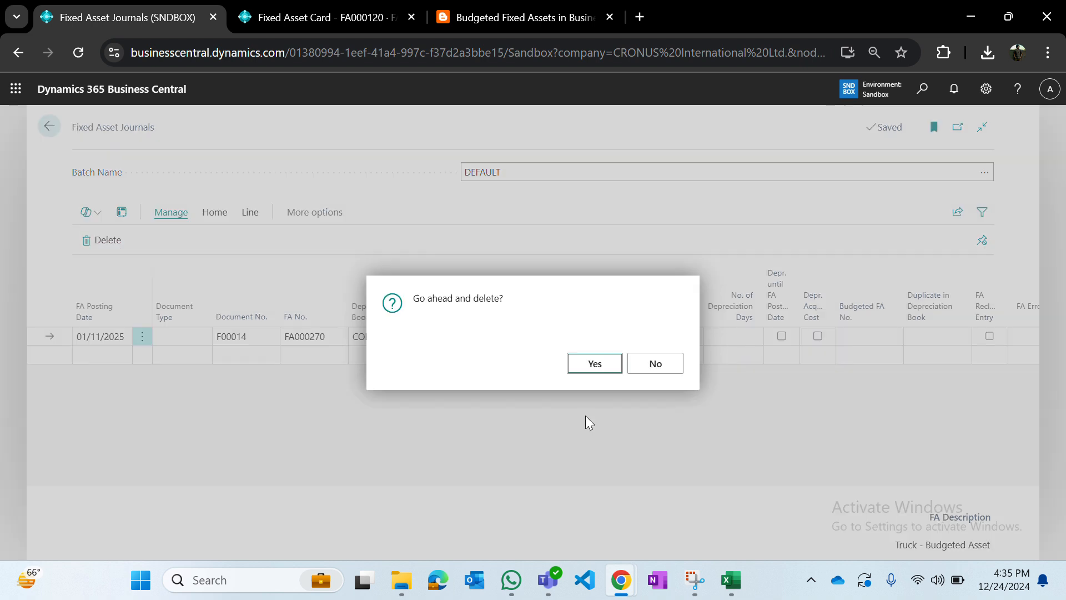
{"action": "left_click", "coordinate": [655, 364]}
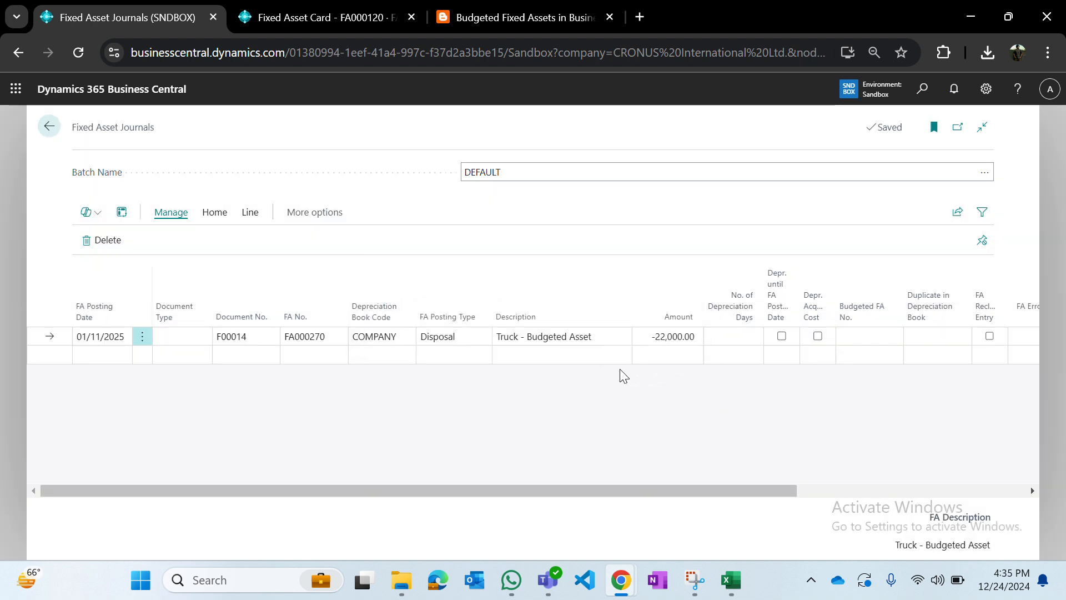
Step: Look through the FA Posting Type options on the FA000270 journal line and leave the Fixed Asset Journals
{"action": "left_click", "coordinate": [462, 341]}
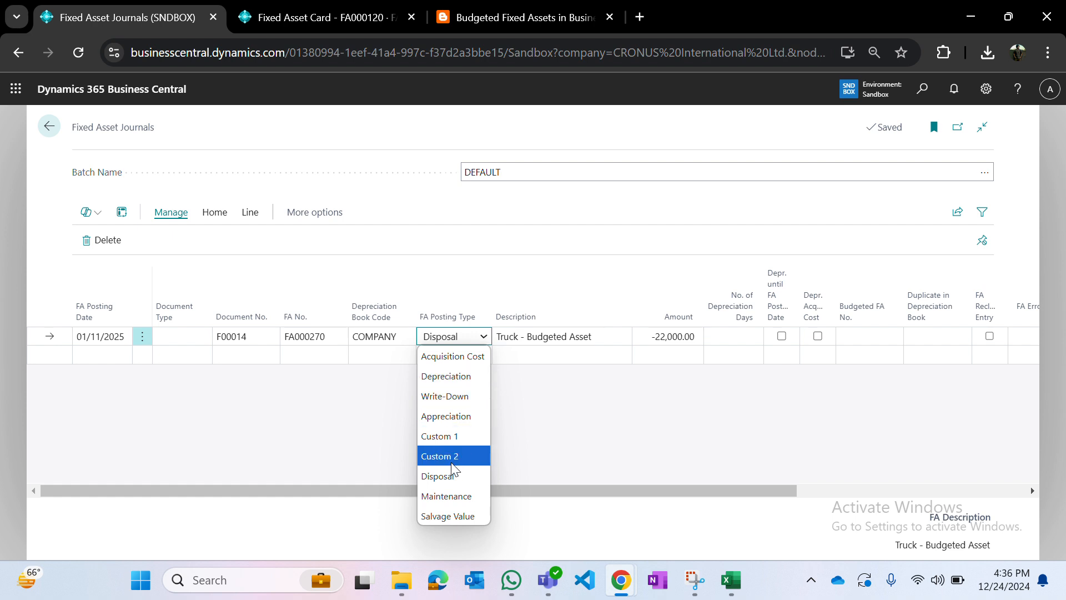
{"action": "left_click", "coordinate": [541, 431]}
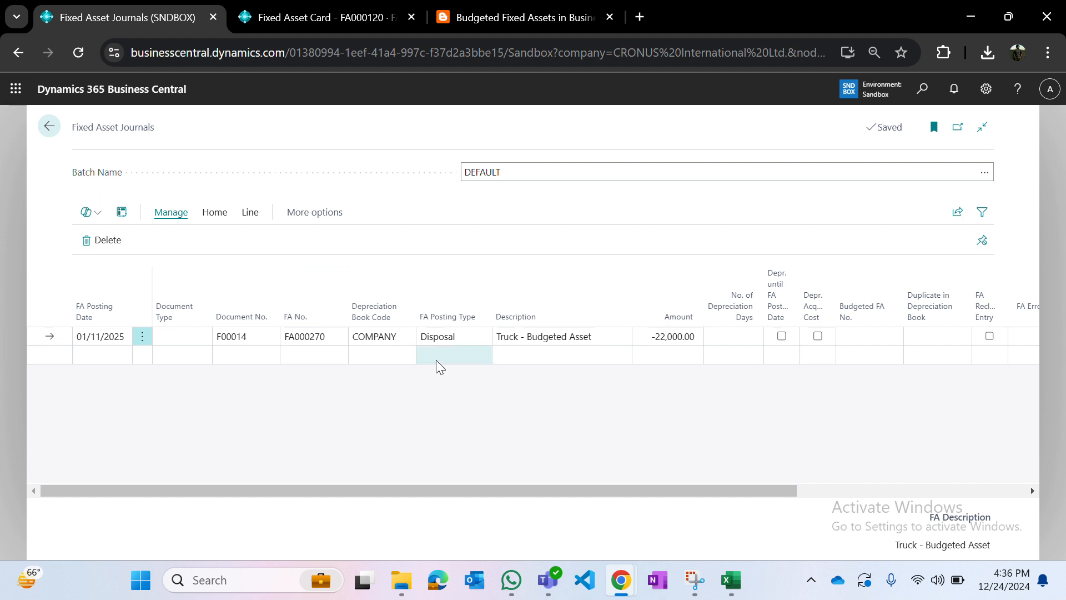
{"action": "left_click", "coordinate": [481, 342]}
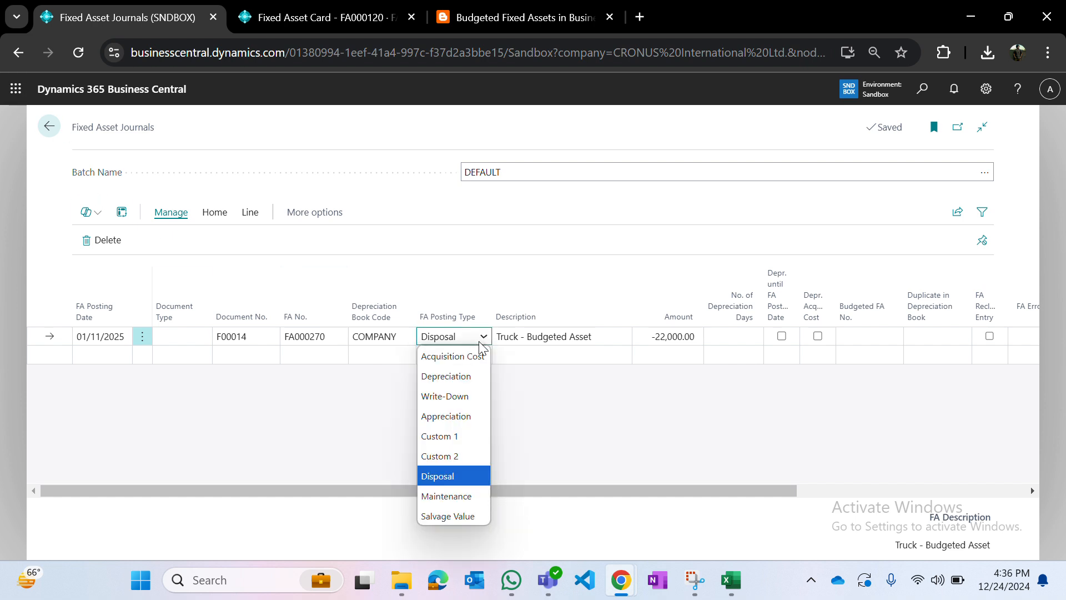
{"action": "left_click", "coordinate": [552, 416]}
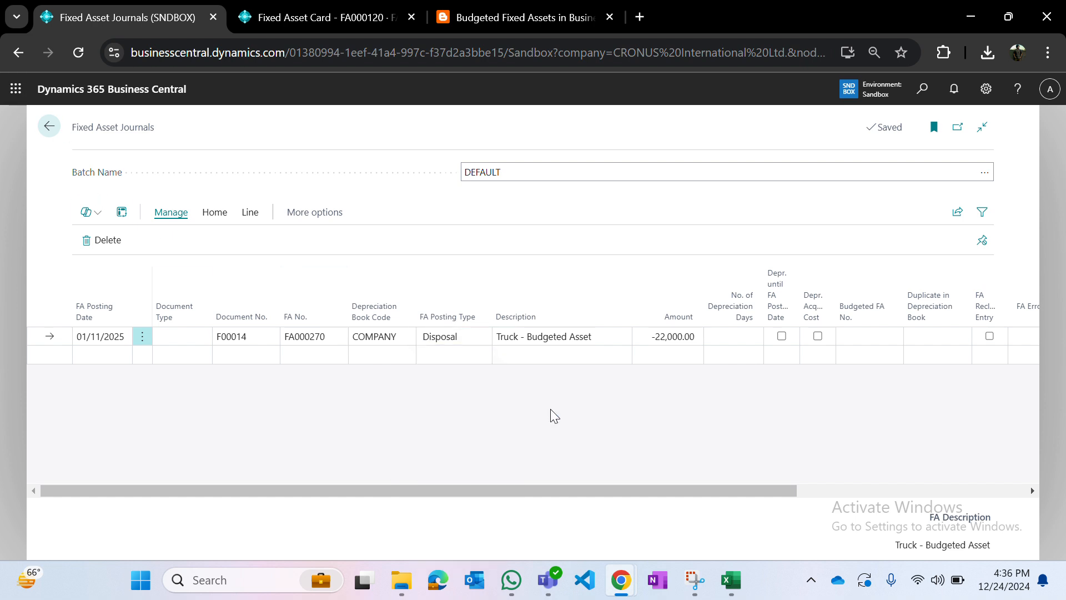
{"action": "left_click", "coordinate": [458, 341]}
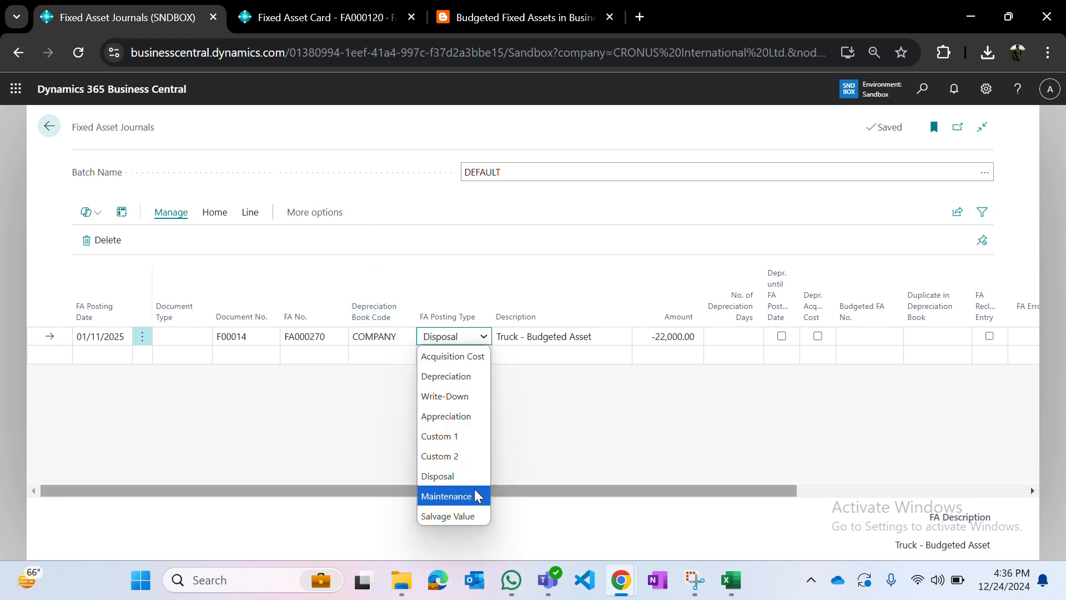
{"action": "left_click", "coordinate": [50, 128]}
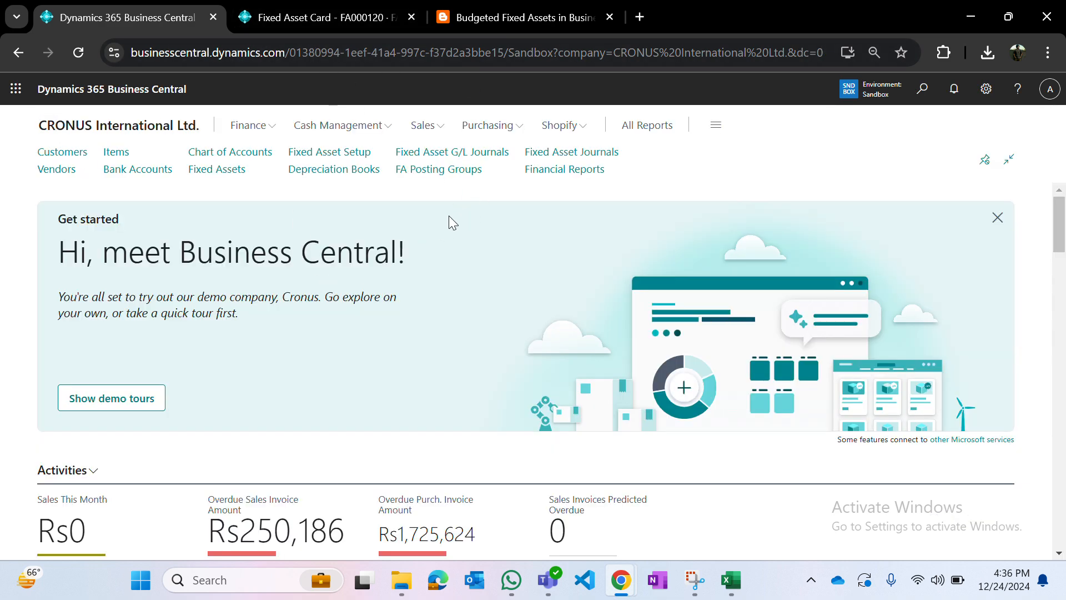
Step: Switch to the budgeted fixed assets blog article and find the section "How to Acquire the Budgeted Fixed Assets?"
{"action": "key", "text": "ctrl+Tab"}
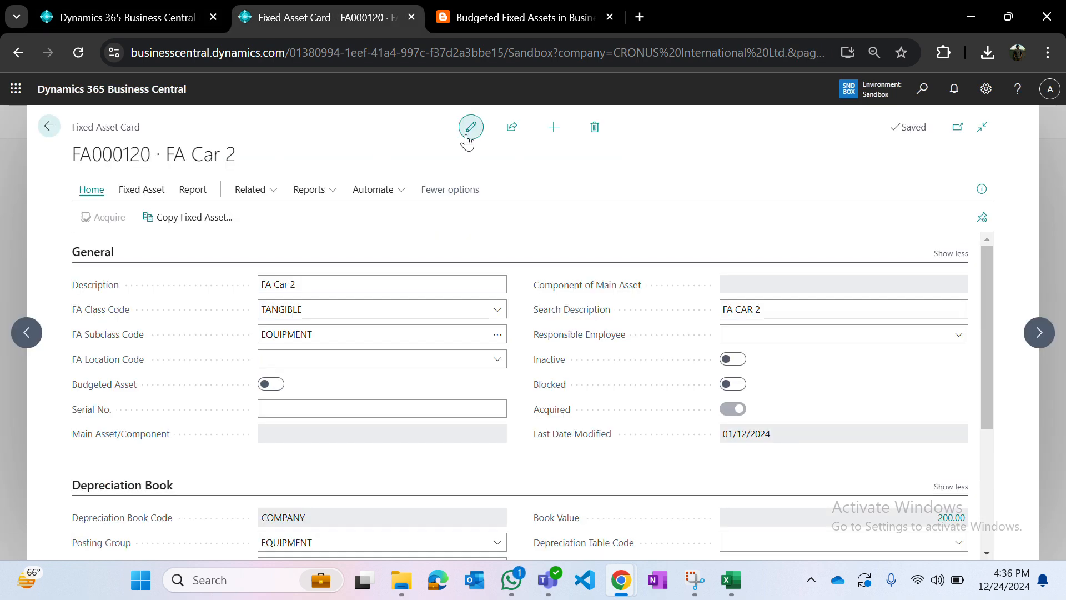
{"action": "key", "text": "ctrl+Tab"}
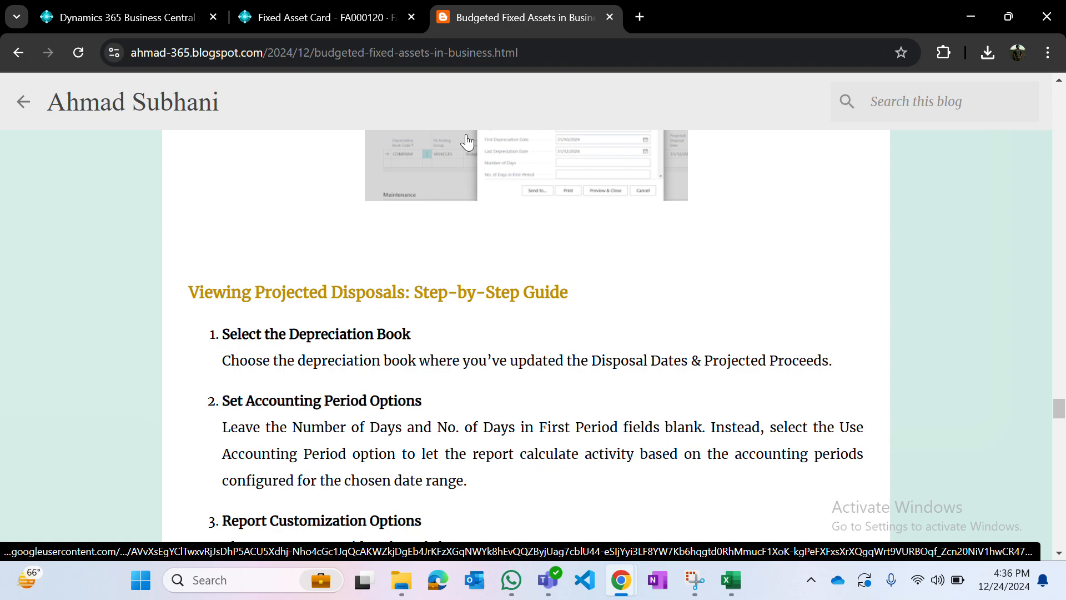
{"action": "scroll", "coordinate": [477, 174], "scroll_direction": "up", "scroll_amount": 15}
{"action": "scroll", "coordinate": [510, 370], "scroll_direction": "up", "scroll_amount": 18}
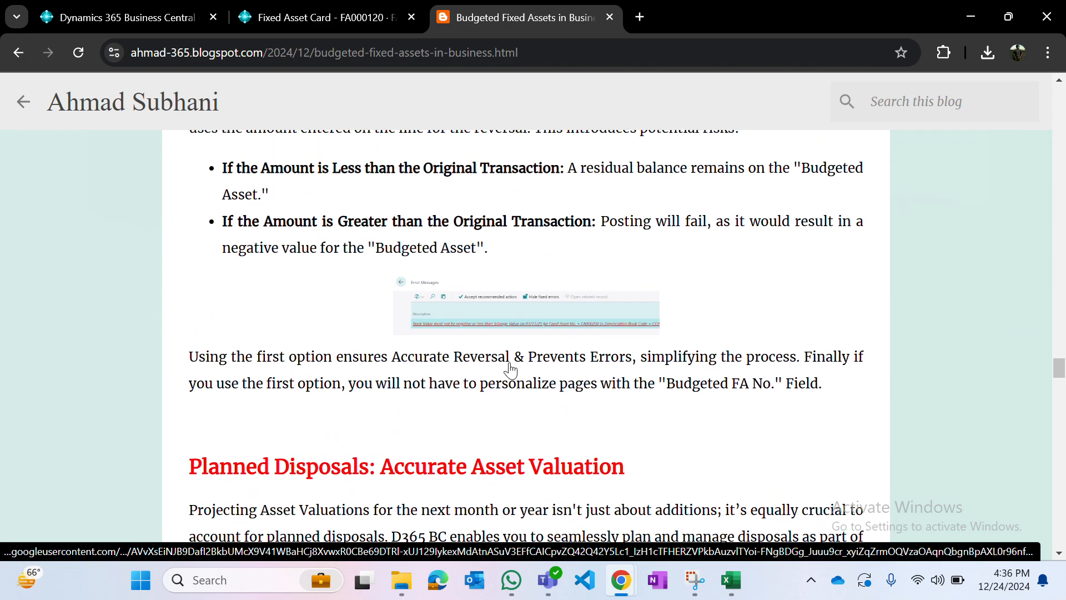
{"action": "scroll", "coordinate": [511, 370], "scroll_direction": "up", "scroll_amount": 18}
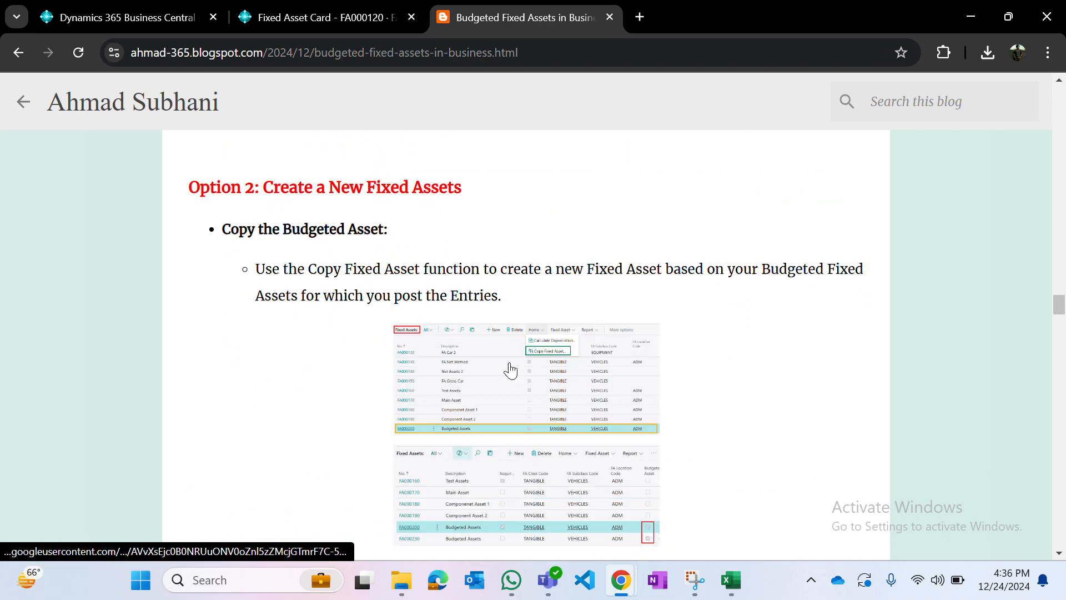
{"action": "scroll", "coordinate": [510, 369], "scroll_direction": "down", "scroll_amount": 2}
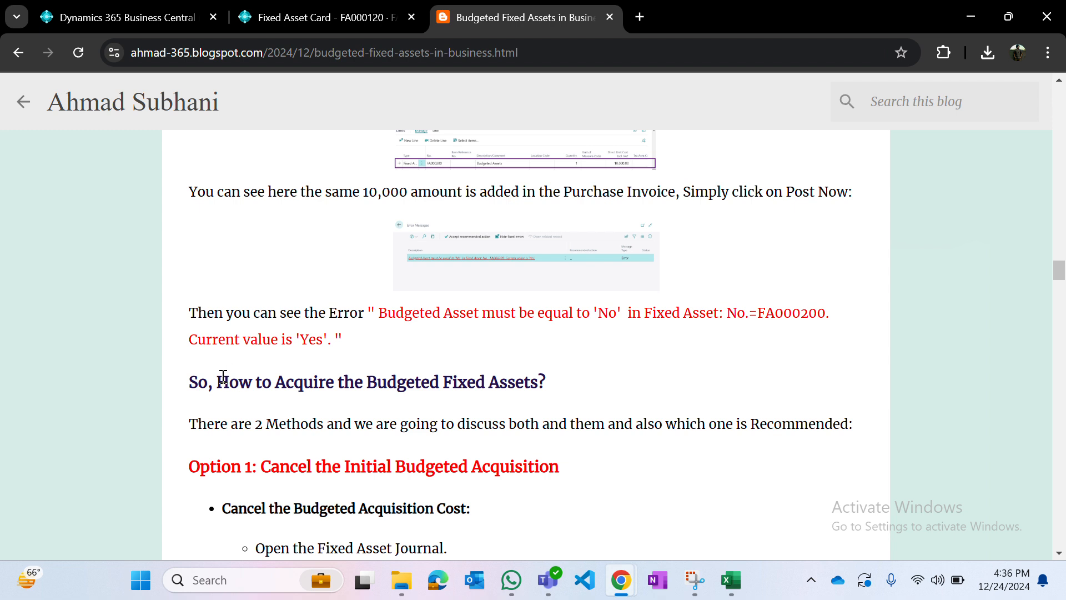
{"action": "left_click_drag", "start_coordinate": [221, 381], "coordinate": [566, 385]}
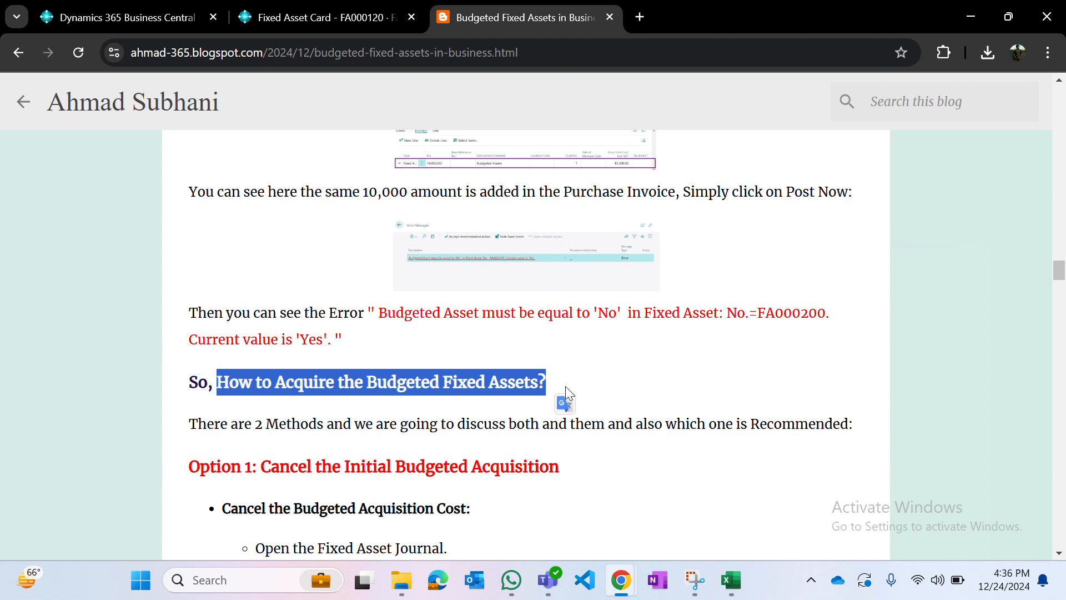
{"action": "key", "text": "super+shift+s"}
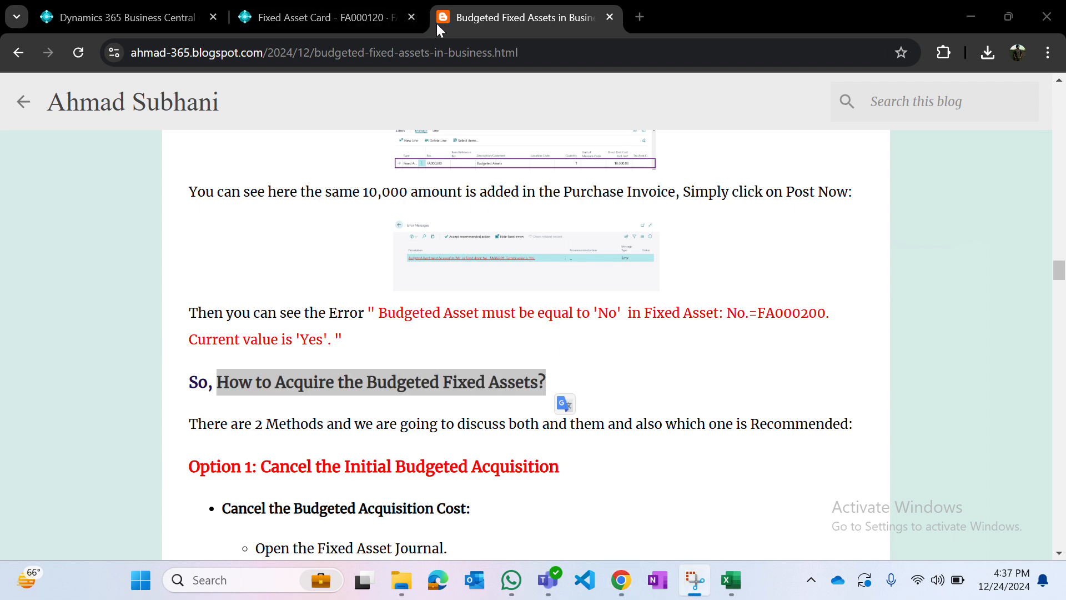
Step: Read the article's instructions for Option 1, Cancel the Initial Budgeted Acquisition, including reversing the acquisition entry and unchecking the Budgeted Asset flag
{"action": "scroll", "coordinate": [391, 368], "scroll_direction": "down", "scroll_amount": 1}
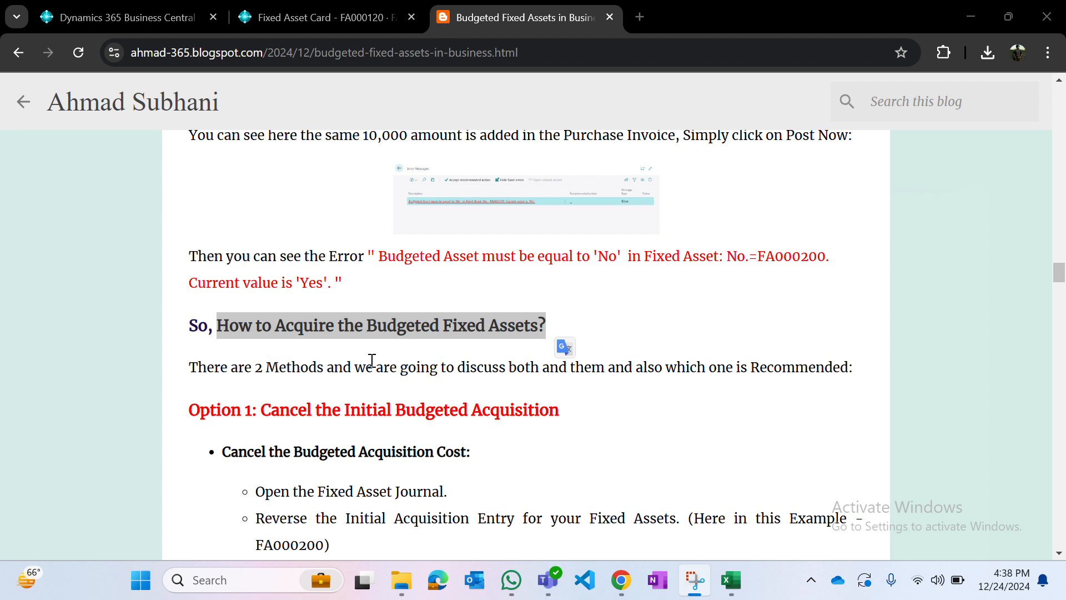
{"action": "scroll", "coordinate": [368, 361], "scroll_direction": "down", "scroll_amount": 2}
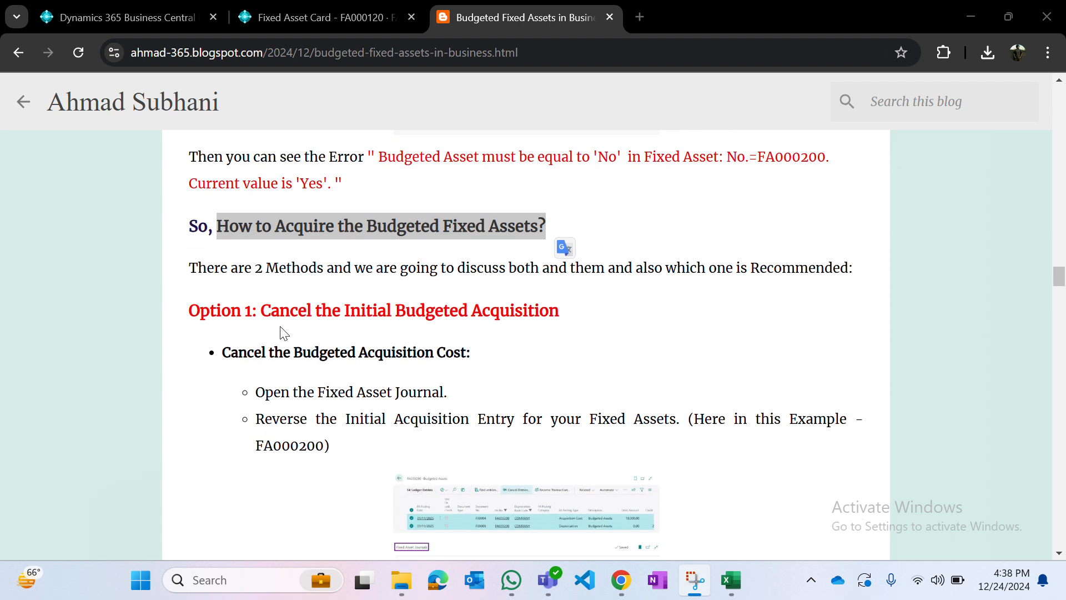
{"action": "left_click_drag", "start_coordinate": [270, 317], "coordinate": [562, 319]}
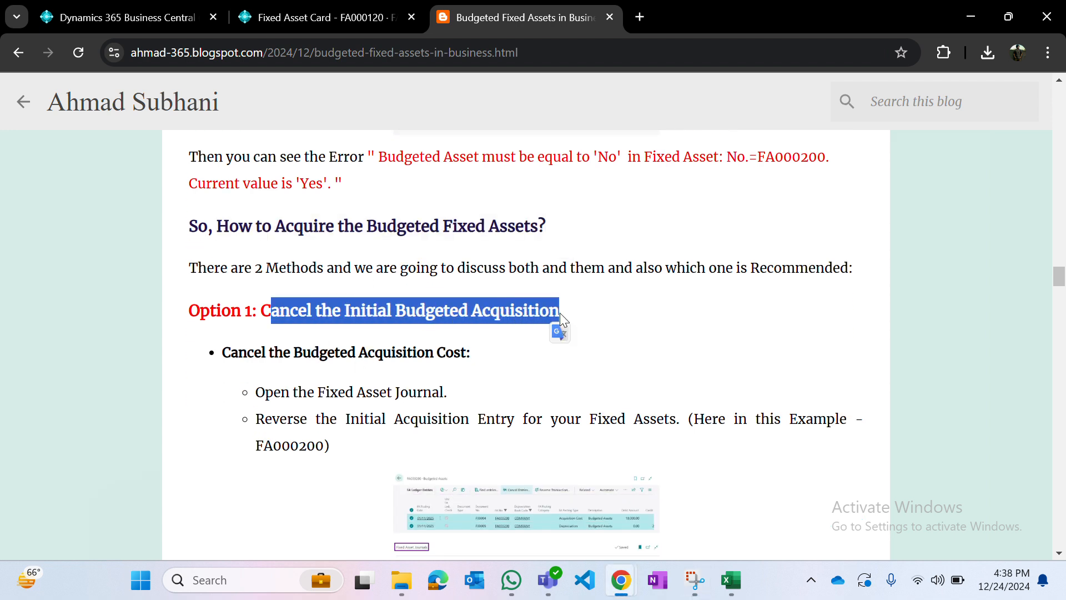
{"action": "left_click", "coordinate": [561, 315]}
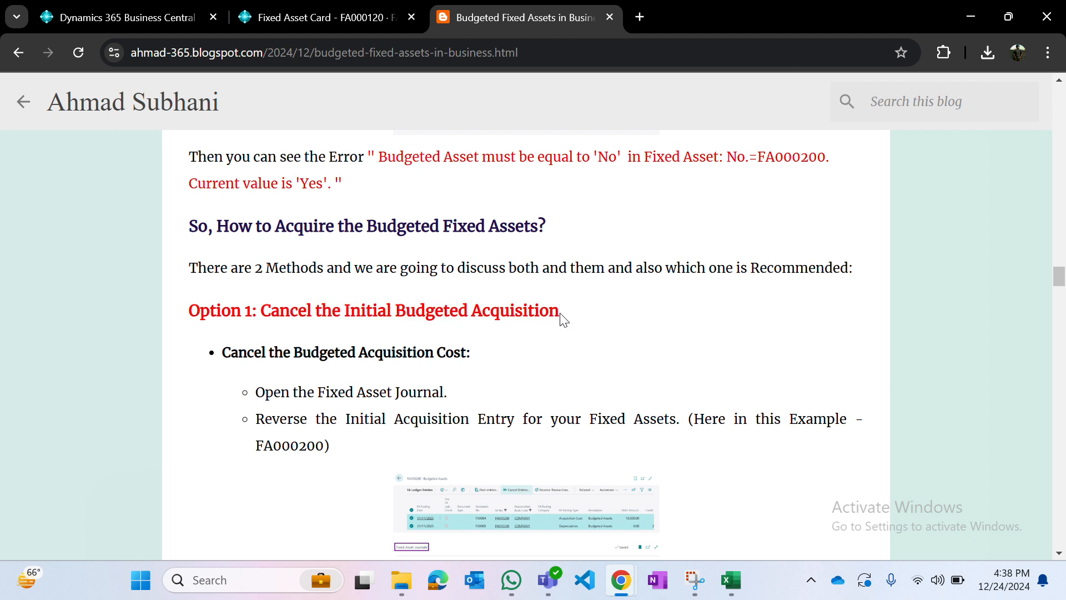
{"action": "scroll", "coordinate": [564, 319], "scroll_direction": "down", "scroll_amount": 1}
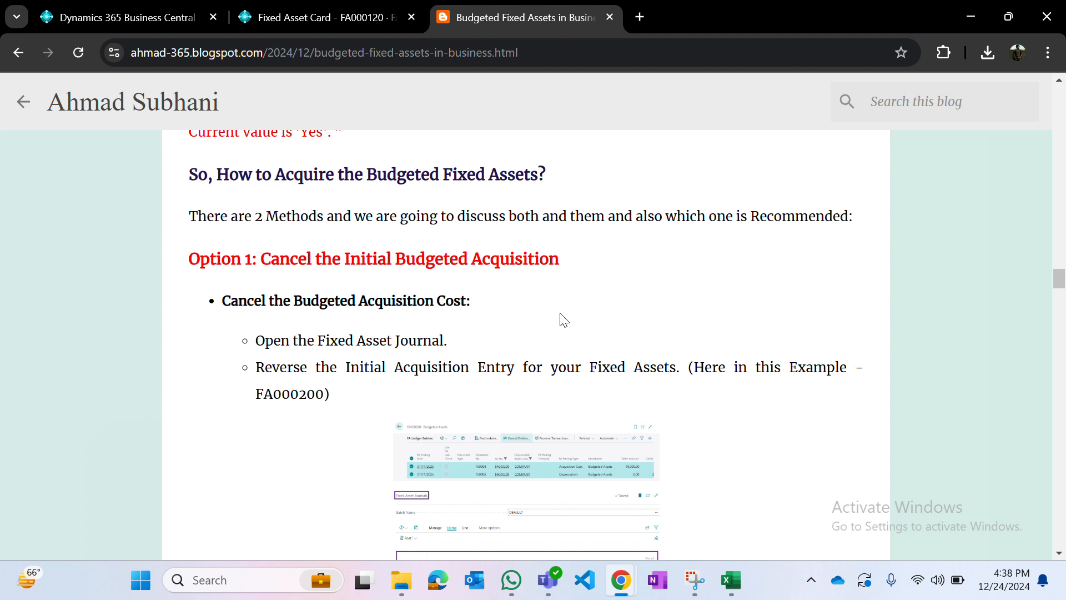
{"action": "scroll", "coordinate": [564, 320], "scroll_direction": "down", "scroll_amount": 2}
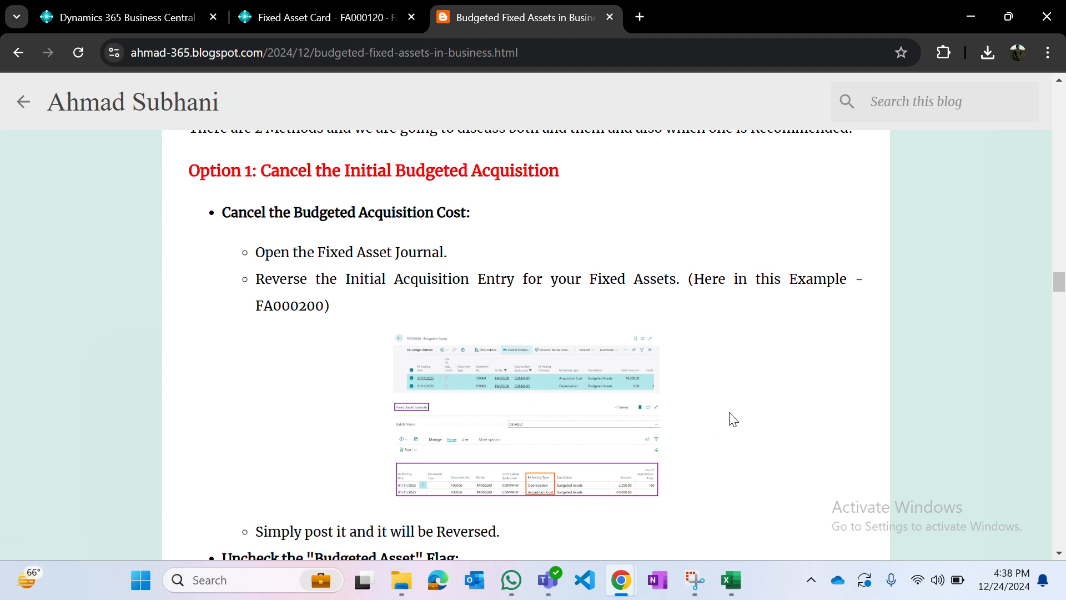
{"action": "scroll", "coordinate": [733, 419], "scroll_direction": "down", "scroll_amount": 1}
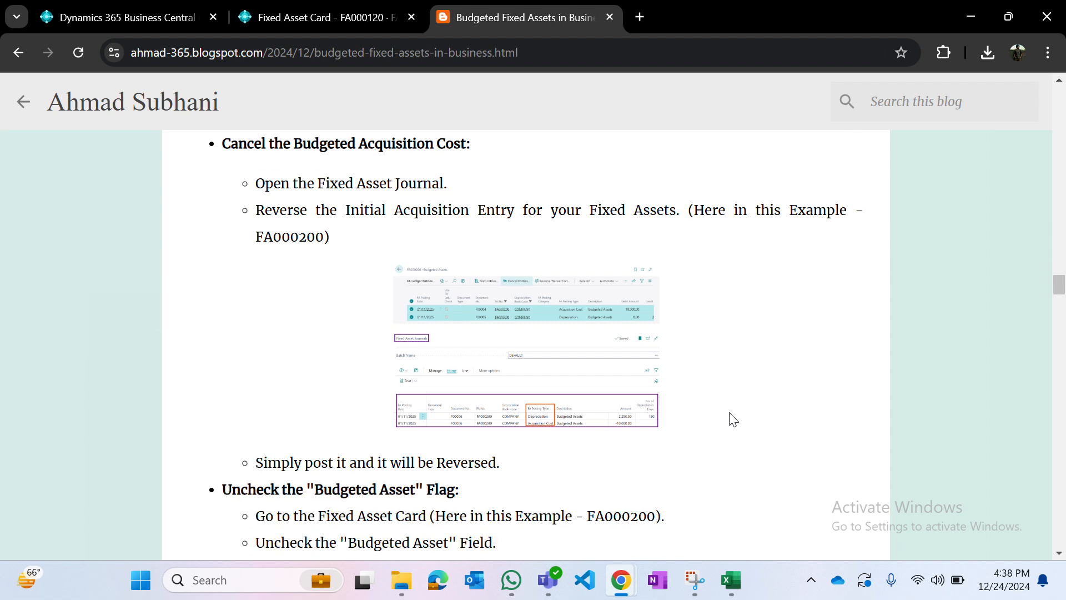
{"action": "scroll", "coordinate": [734, 419], "scroll_direction": "down", "scroll_amount": 1}
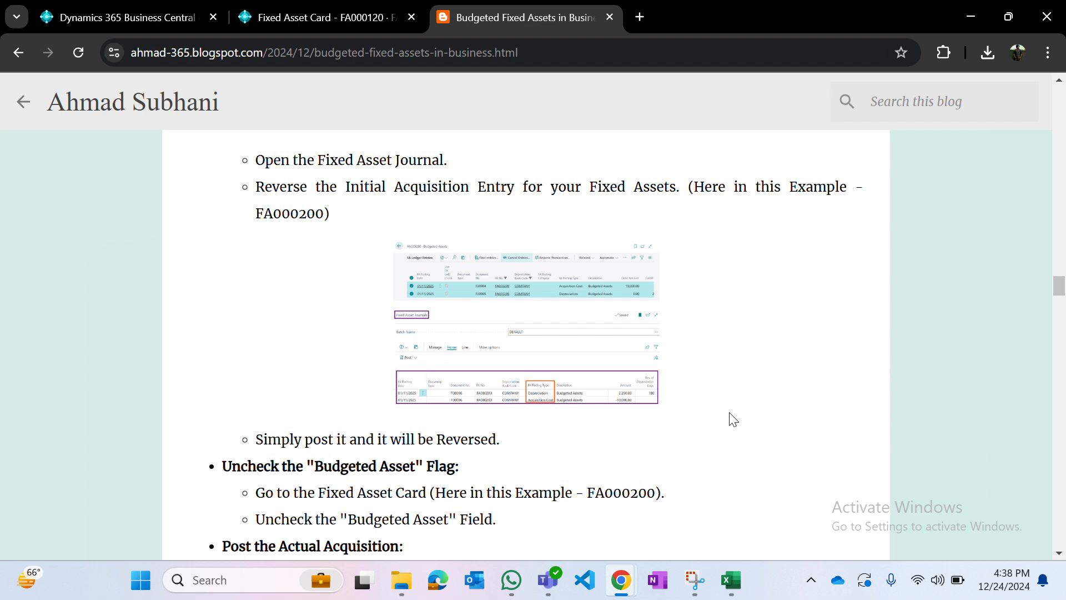
Step: Return to Business Central, open fixed asset FA000270 from the fixed assets list, and open the ledger entries behind its Book Value
{"action": "left_click", "coordinate": [276, 25]}
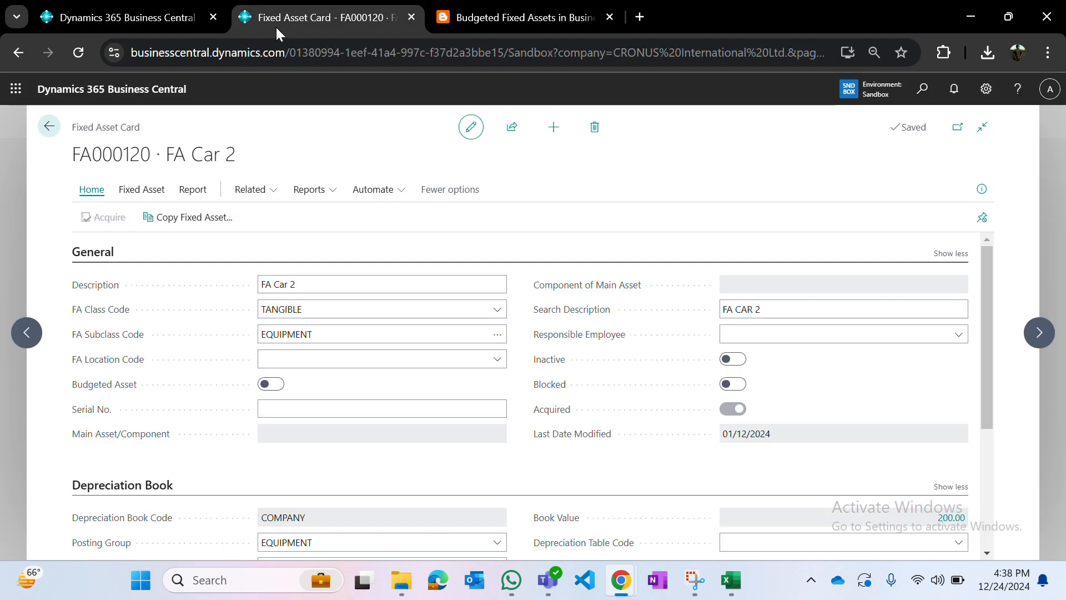
{"action": "scroll", "coordinate": [537, 371], "scroll_direction": "down", "scroll_amount": 1}
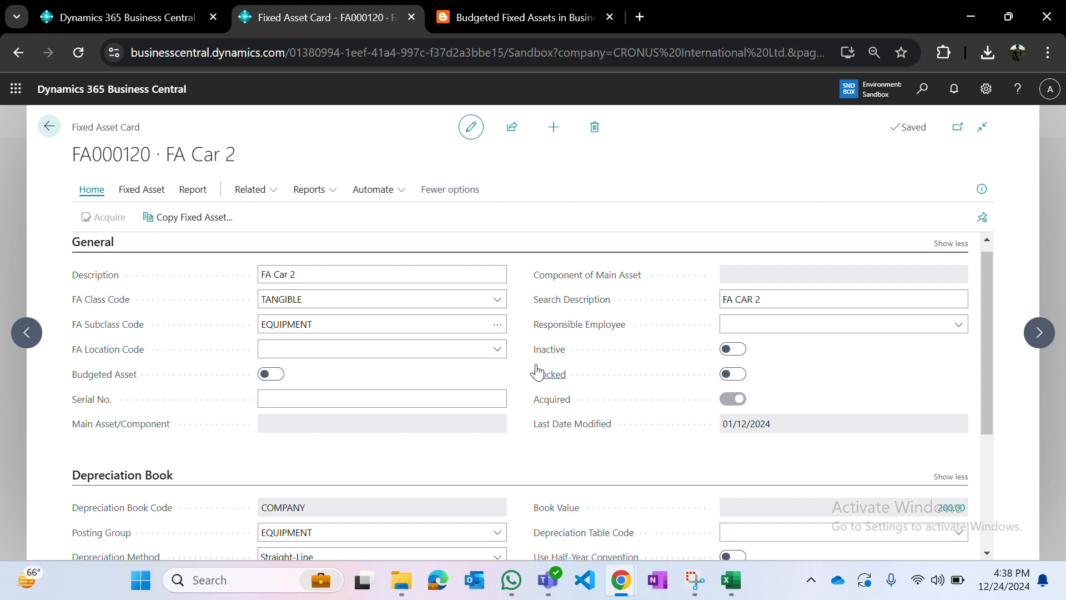
{"action": "left_click", "coordinate": [56, 130]}
{"action": "scroll", "coordinate": [339, 448], "scroll_direction": "down", "scroll_amount": 1}
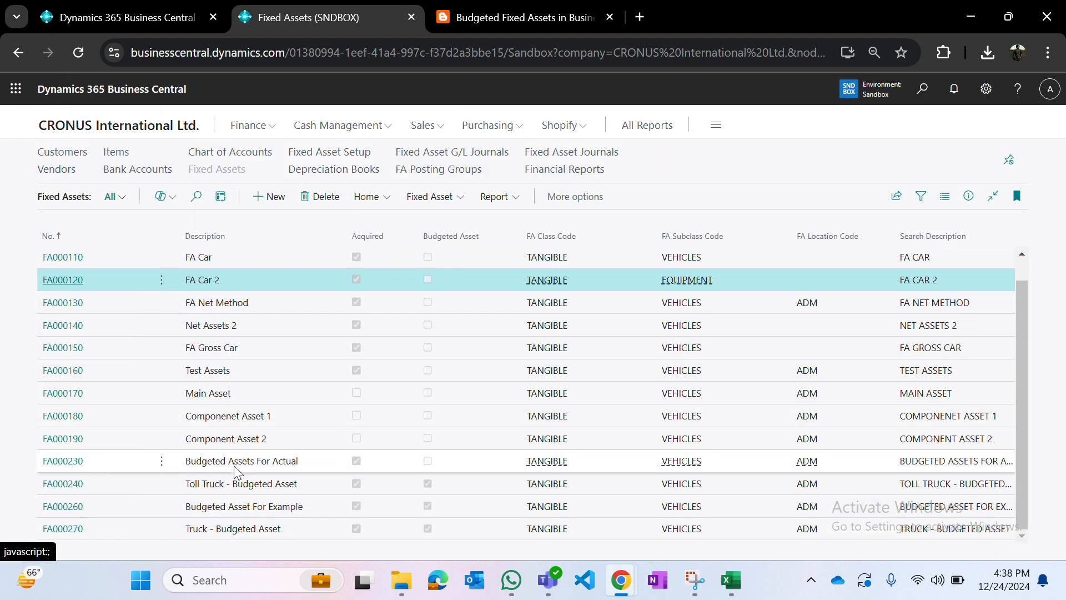
{"action": "left_click", "coordinate": [62, 529]}
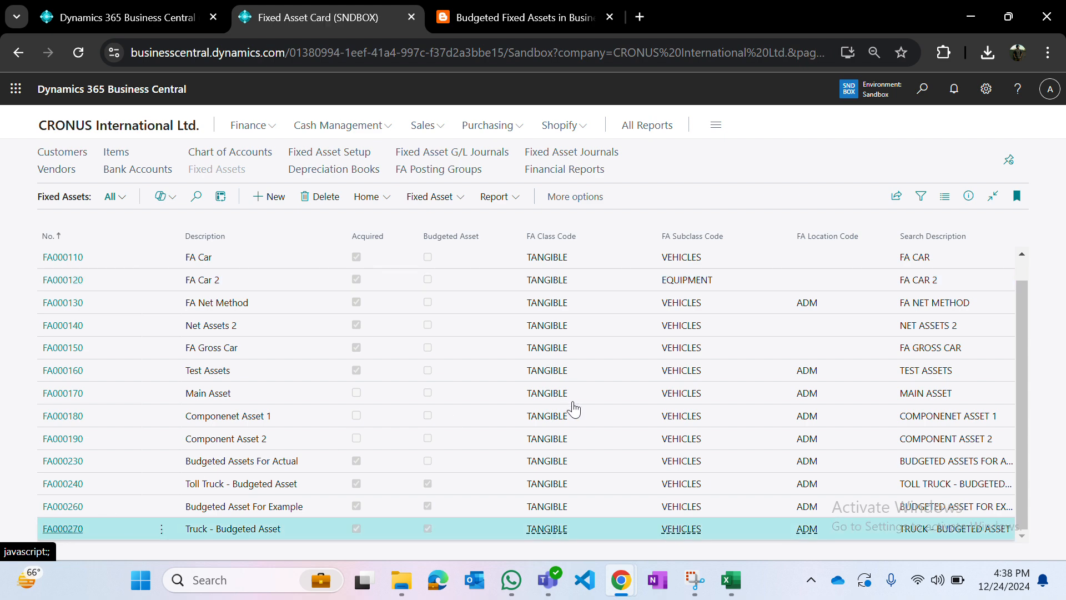
{"action": "scroll", "coordinate": [574, 410], "scroll_direction": "down", "scroll_amount": 3}
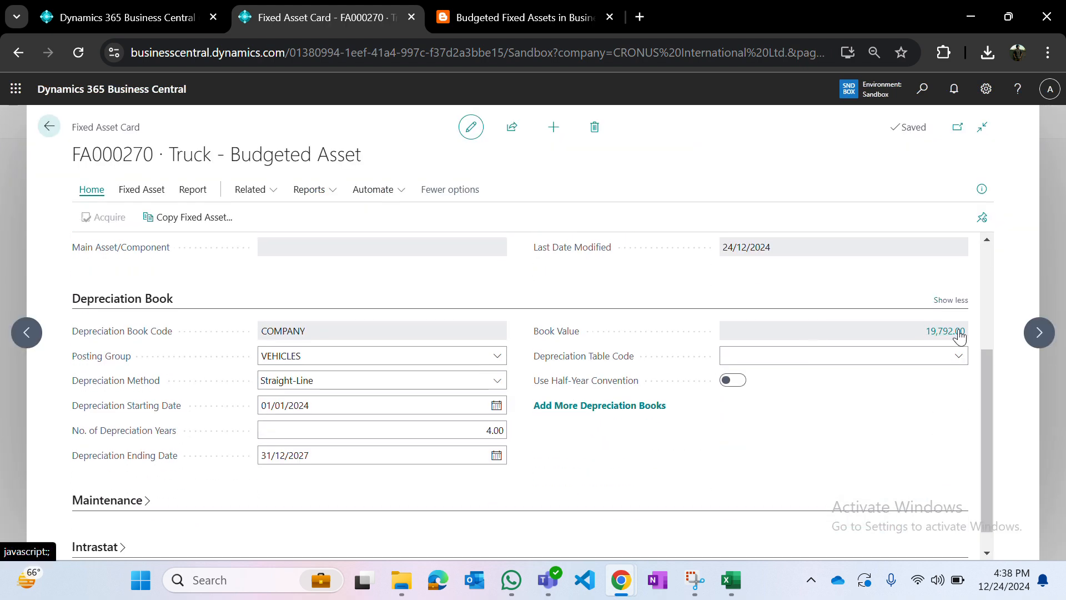
{"action": "left_click", "coordinate": [923, 328]}
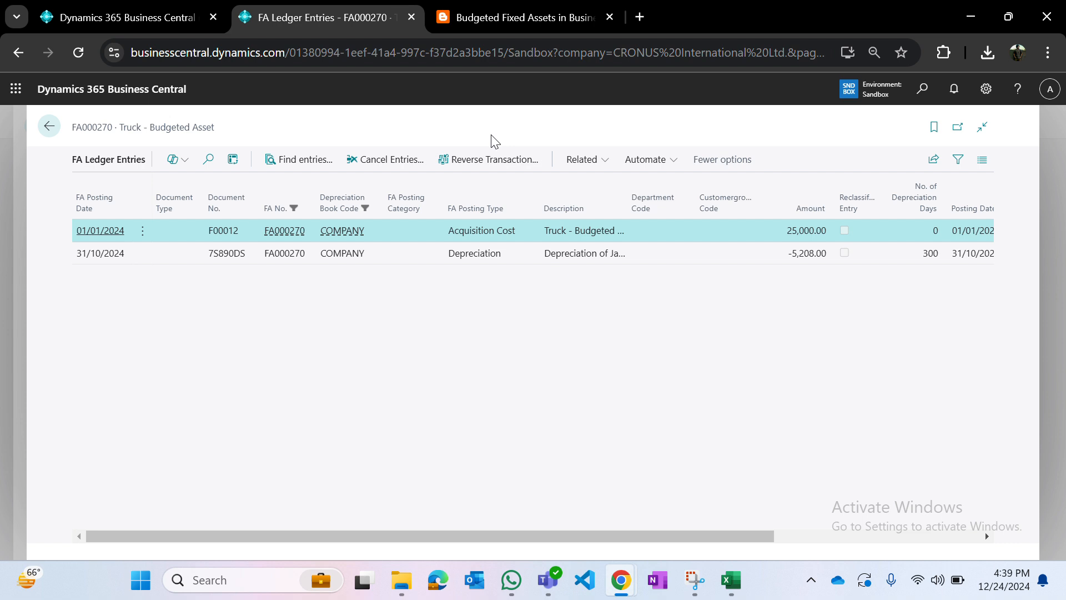
Step: Cancel both the acquisition cost and depreciation ledger entries of FA000270 without a new posting date, transferring them to the journal
{"action": "left_click", "coordinate": [450, 37]}
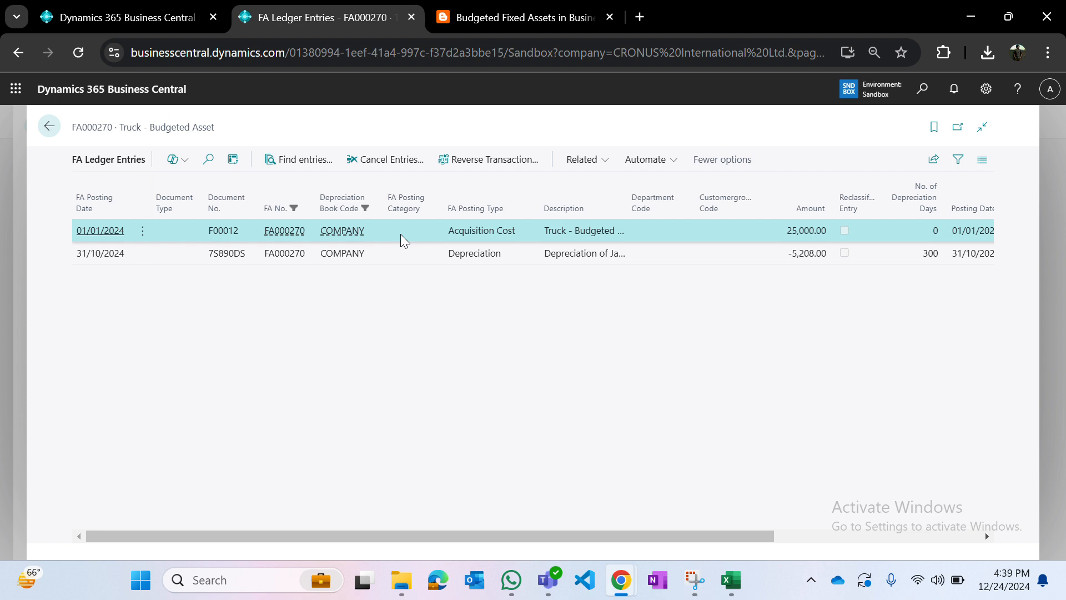
{"action": "key", "text": "ctrl+a"}
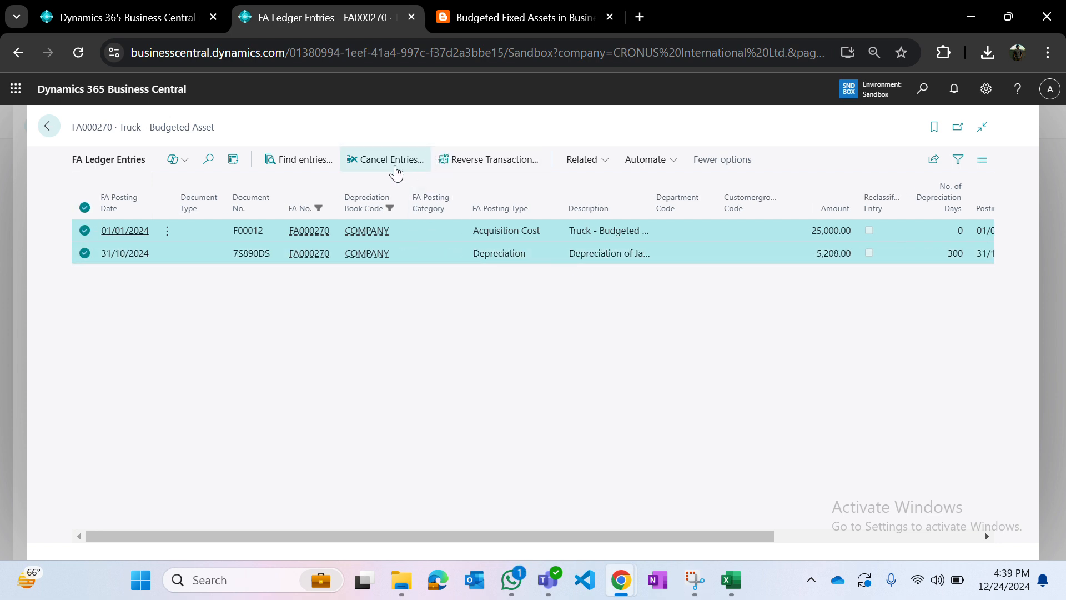
{"action": "left_click", "coordinate": [396, 172]}
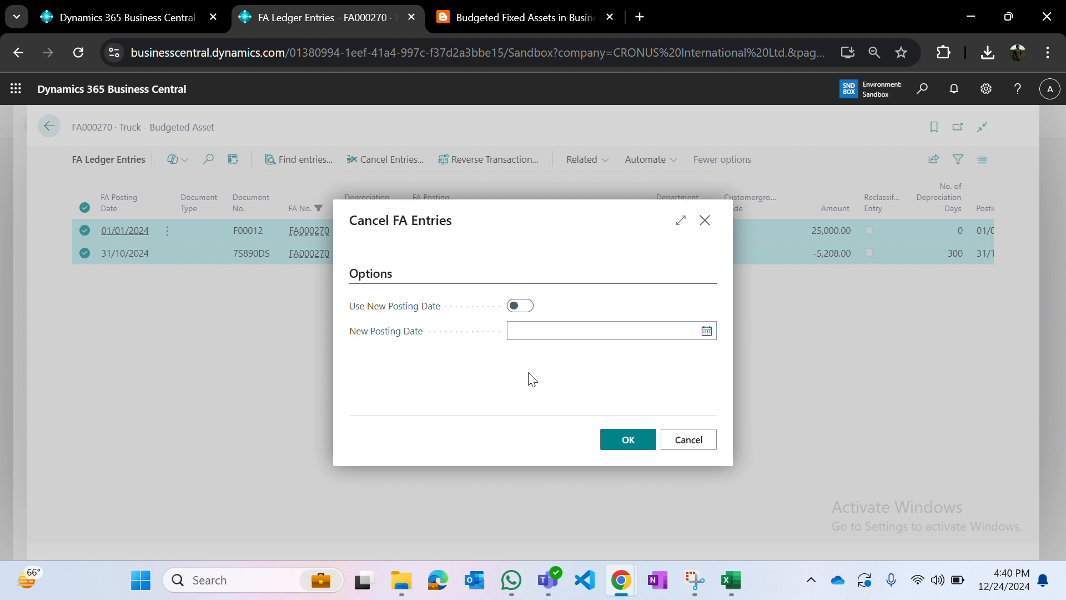
{"action": "left_click", "coordinate": [626, 440]}
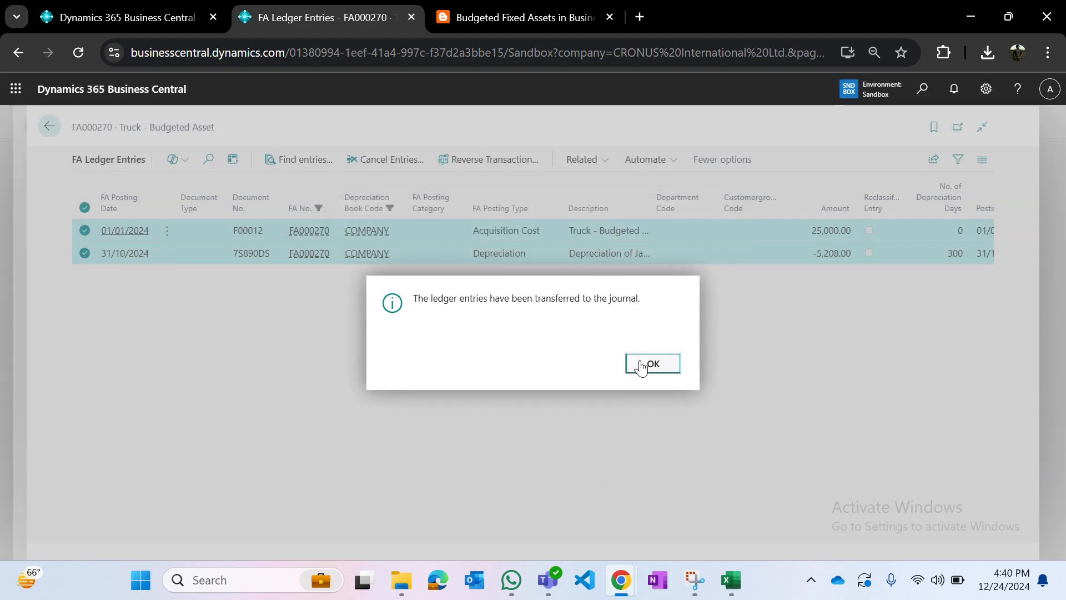
{"action": "left_click", "coordinate": [642, 365]}
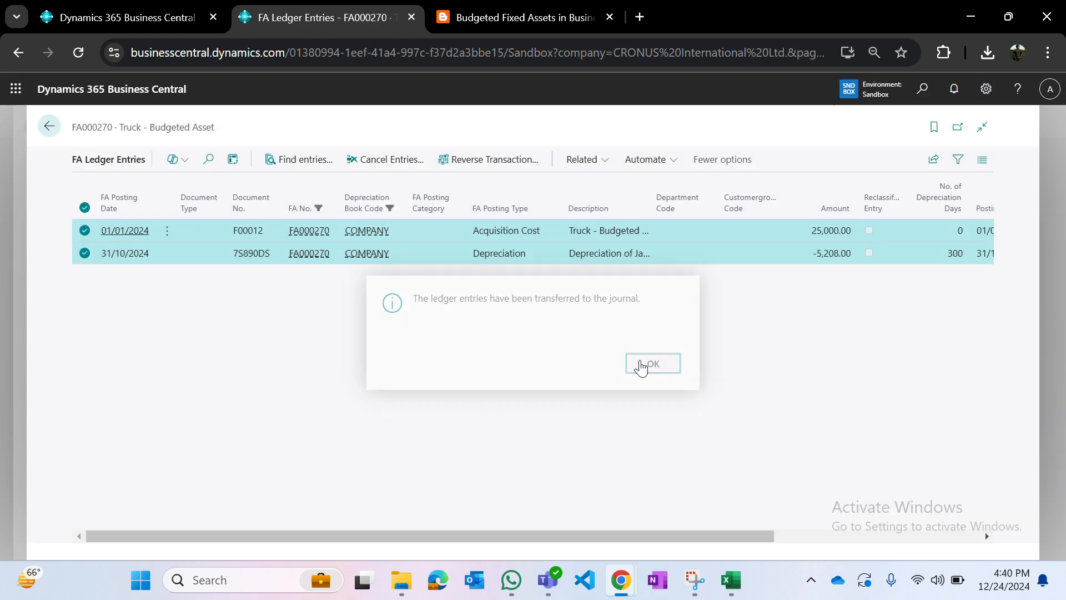
Step: Open the Fixed Asset Journals and delete the disposal line F00014 from the DEFAULT batch
{"action": "left_click", "coordinate": [155, 22]}
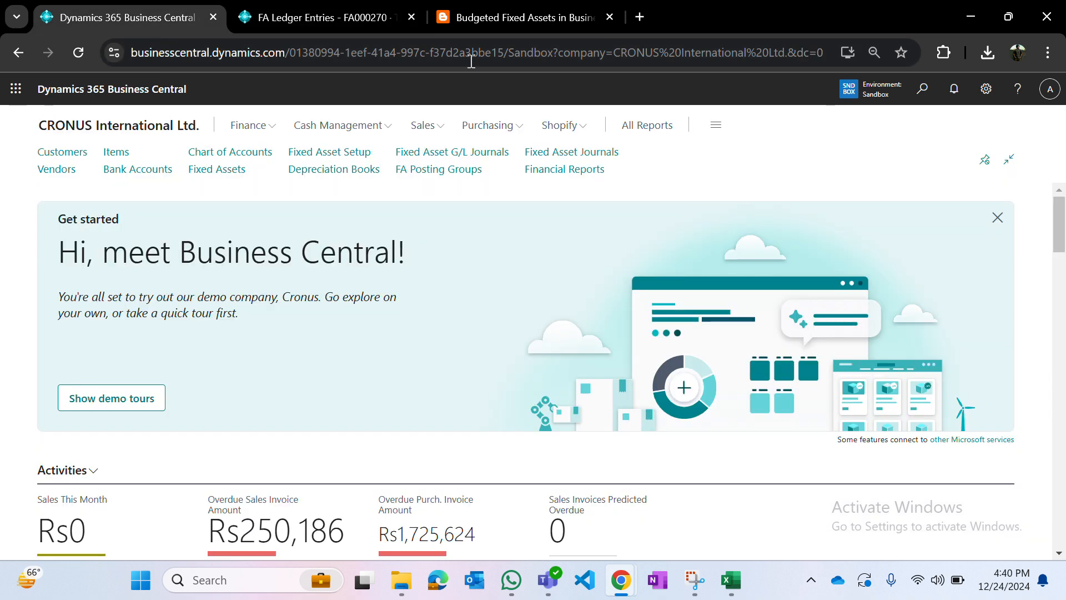
{"action": "left_click", "coordinate": [542, 157]}
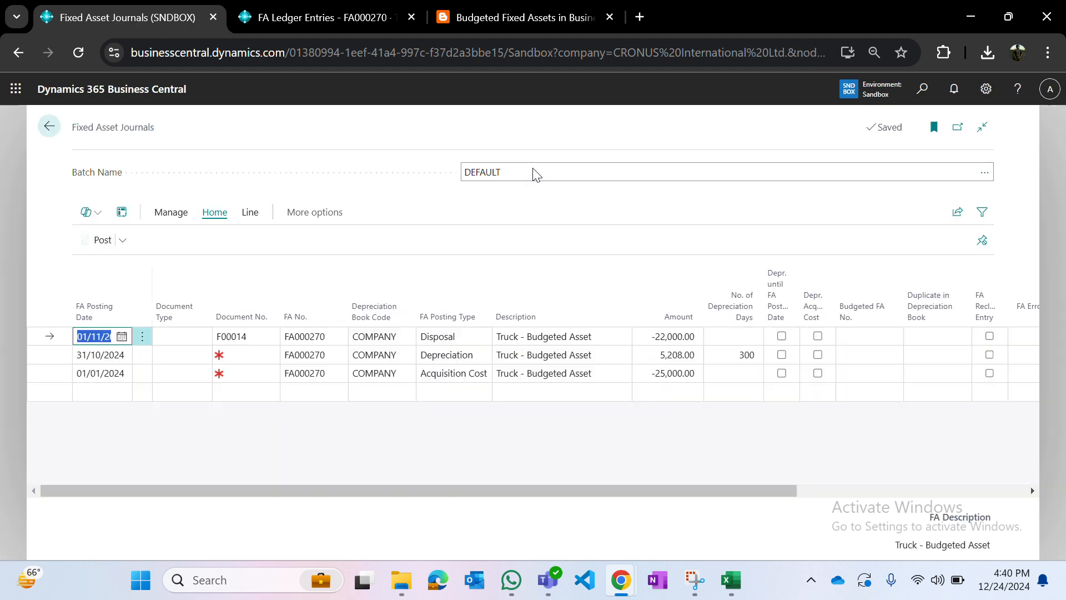
{"action": "left_click", "coordinate": [563, 359]}
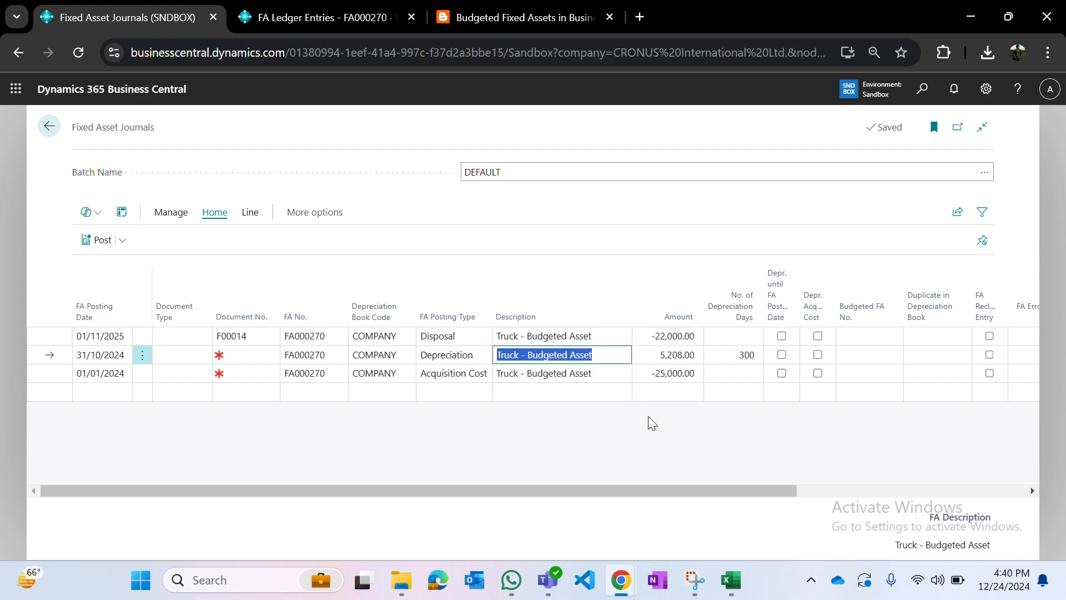
{"action": "left_click", "coordinate": [567, 341]}
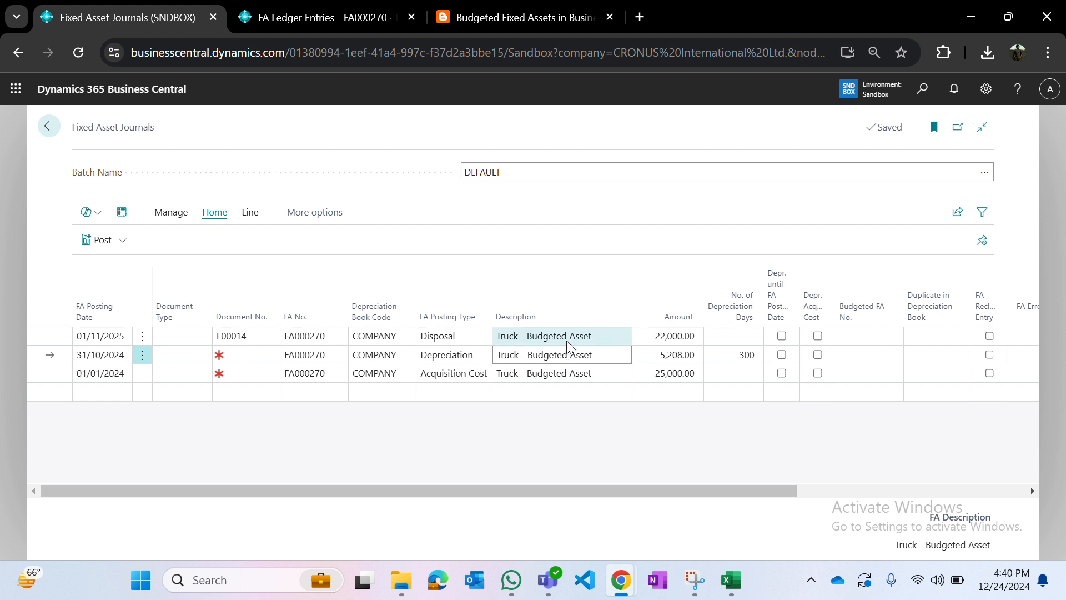
{"action": "left_click", "coordinate": [142, 336]}
{"action": "left_click", "coordinate": [101, 381]}
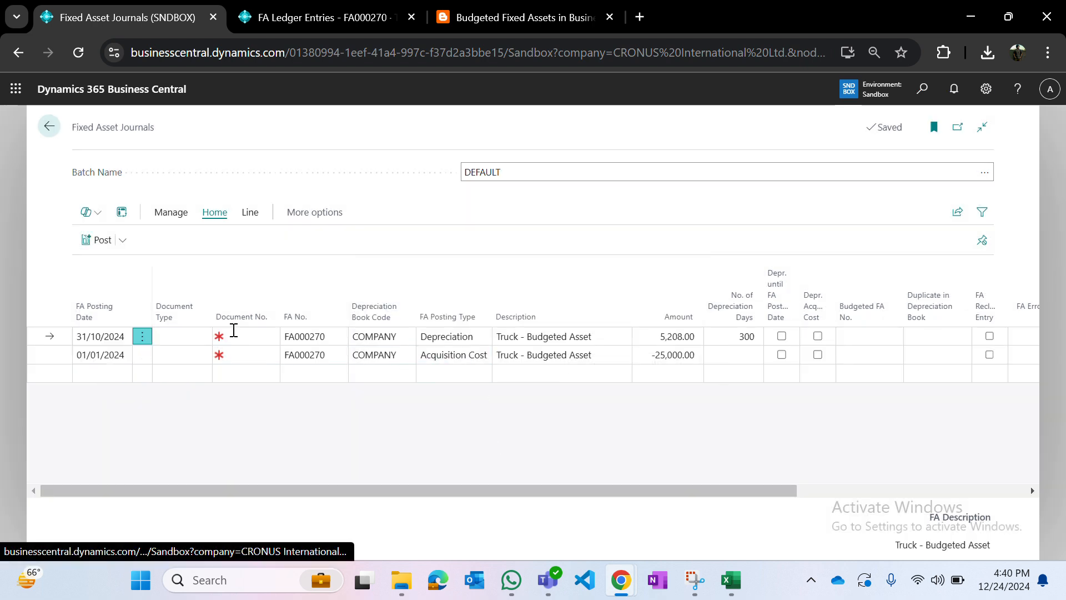
Step: Set the document number to FA01 on the depreciation line and FA02 on the acquisition cost line
{"action": "left_click", "coordinate": [238, 336]}
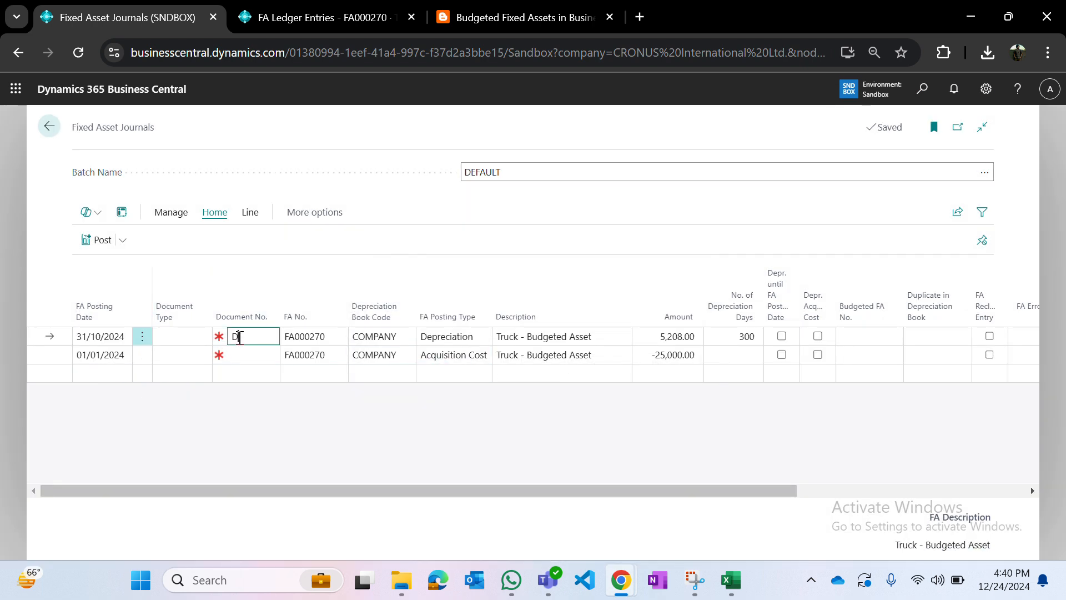
{"action": "double_click", "coordinate": [240, 337]}
{"action": "key", "text": "Down"}
{"action": "type", "text": "FA02"}
{"action": "key", "text": "Tab"}
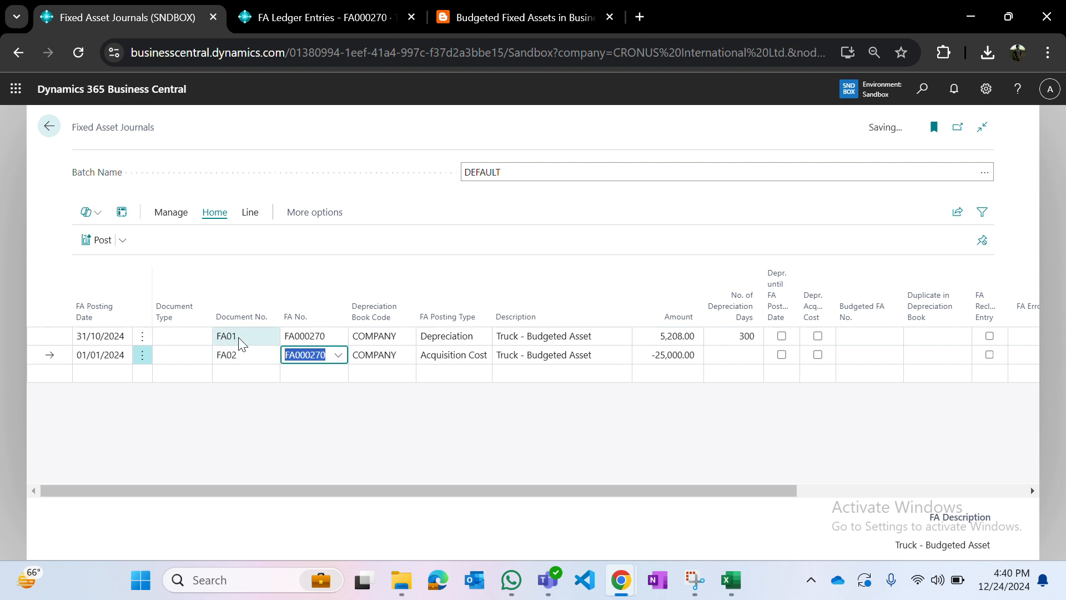
{"action": "left_click", "coordinate": [463, 450]}
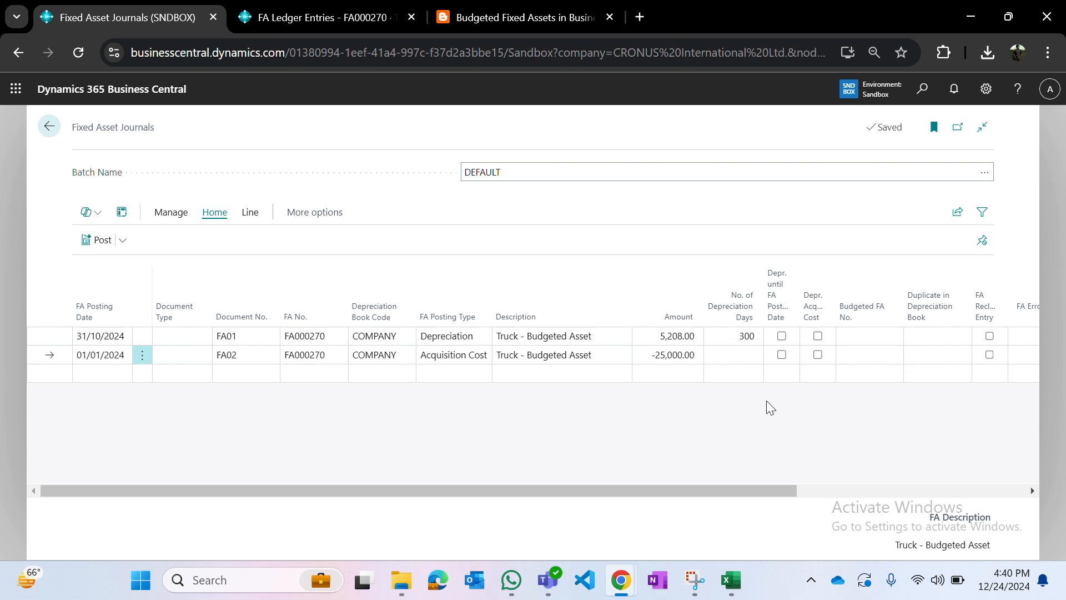
Step: Preview the posting of the two FA000270 reversal lines, then post the fixed asset journal
{"action": "left_click", "coordinate": [128, 245]}
{"action": "left_click", "coordinate": [125, 290]}
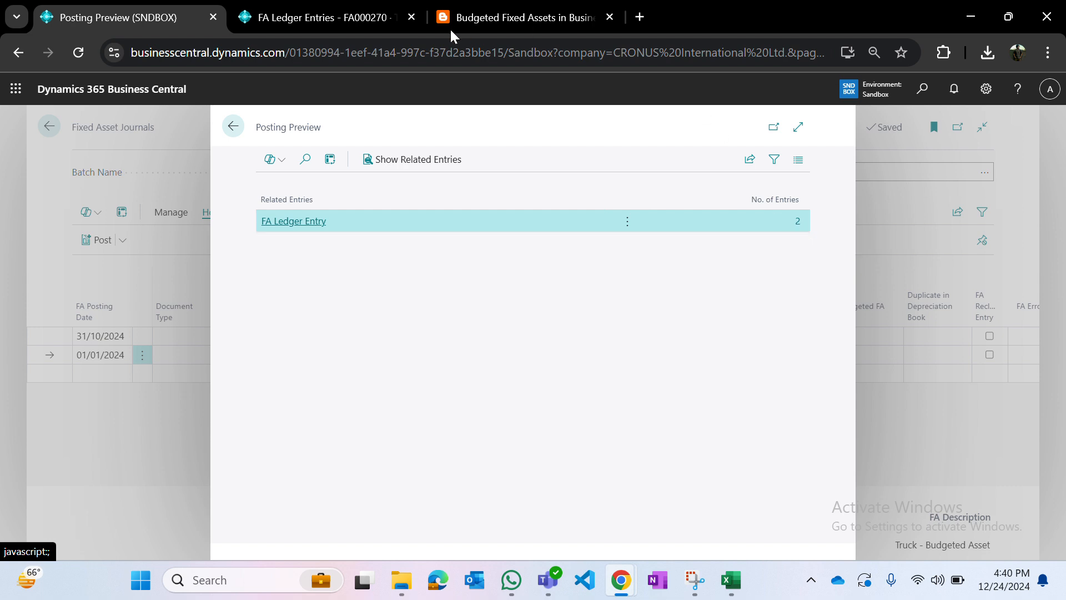
{"action": "left_click", "coordinate": [352, 16]}
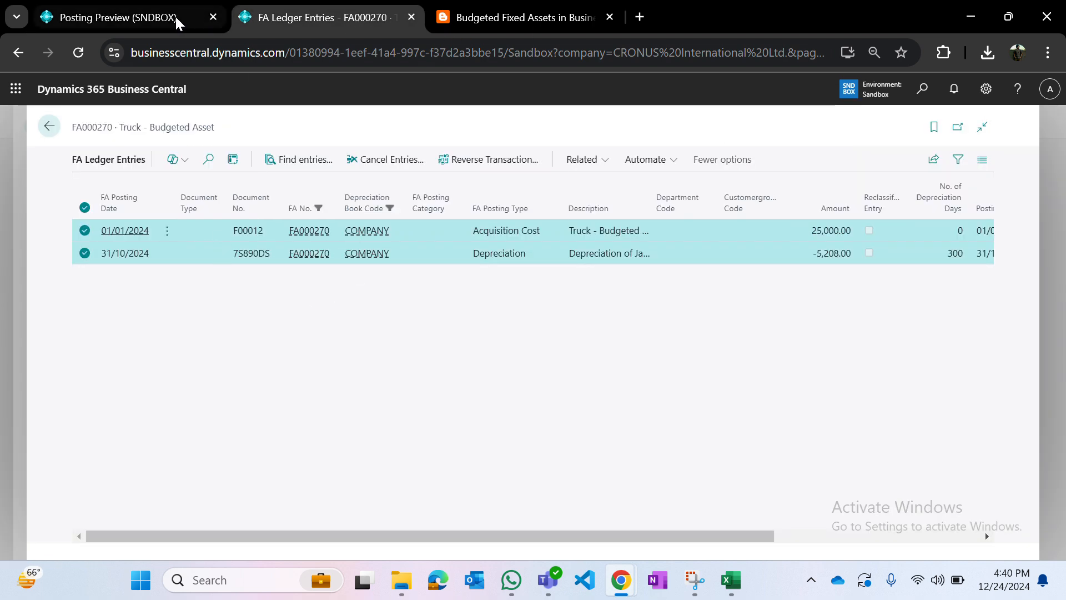
{"action": "left_click", "coordinate": [147, 15]}
{"action": "left_click", "coordinate": [234, 128]}
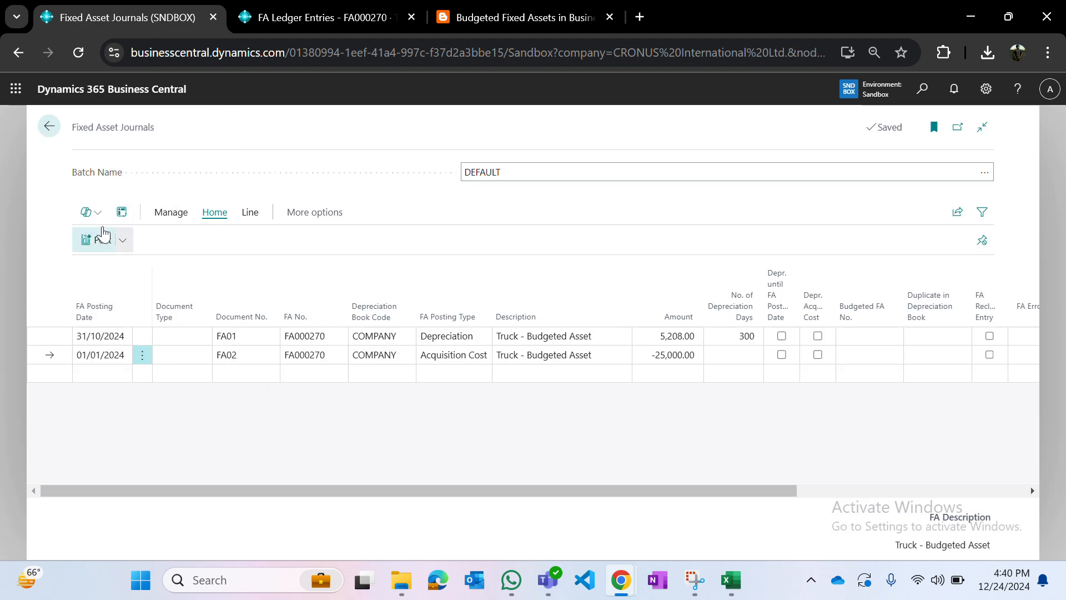
{"action": "left_click", "coordinate": [94, 238]}
{"action": "key", "text": "Return"}
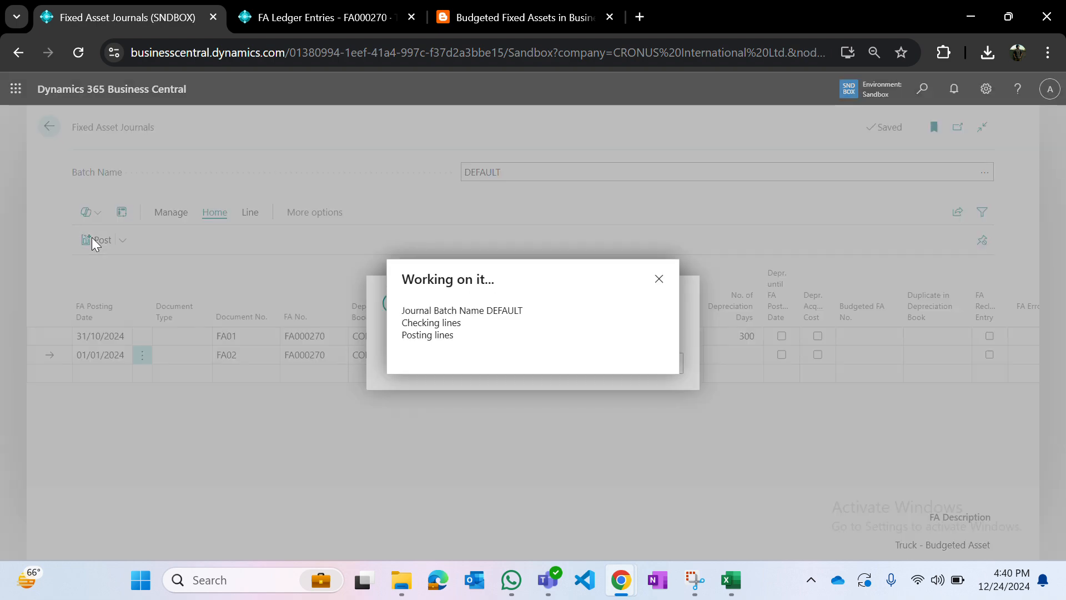
Step: Go back to the FA000270 card and check its Book Value and the ledger entries behind it
{"action": "key", "text": "ctrl+Tab"}
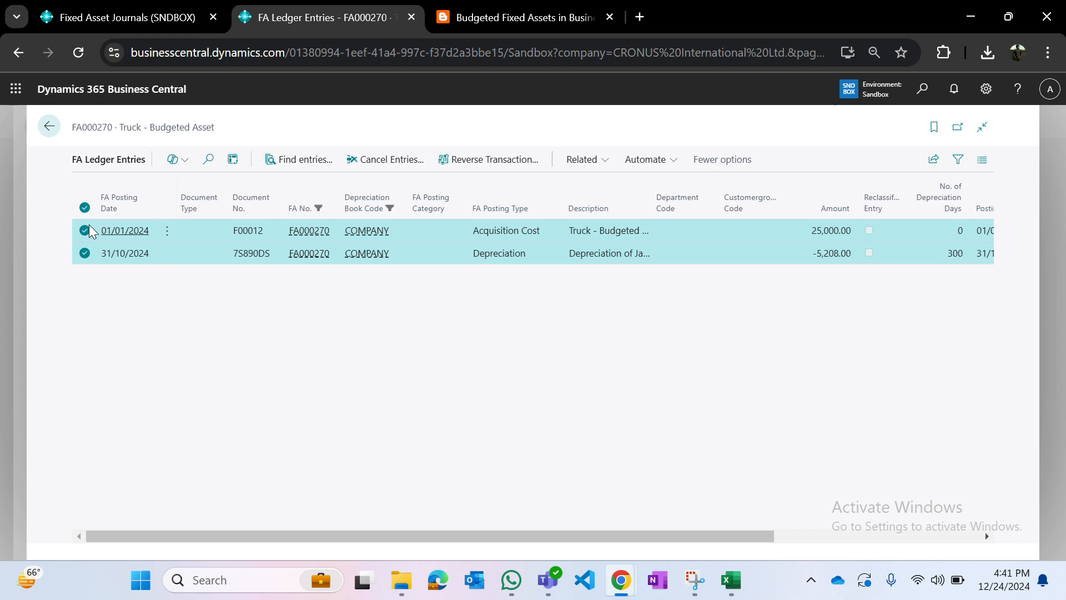
{"action": "key", "text": "Escape"}
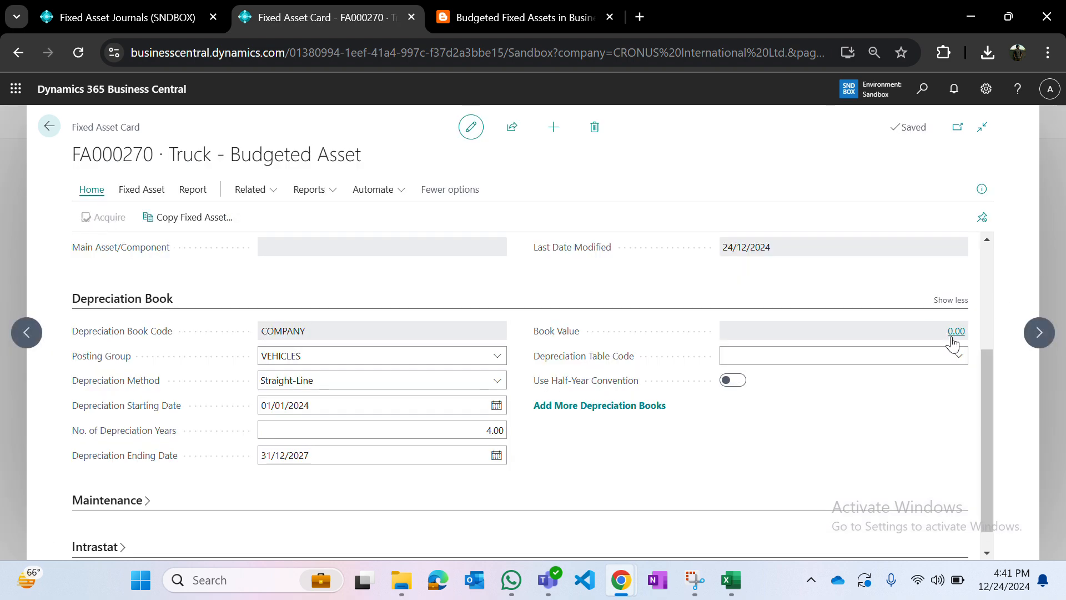
{"action": "left_click", "coordinate": [953, 333]}
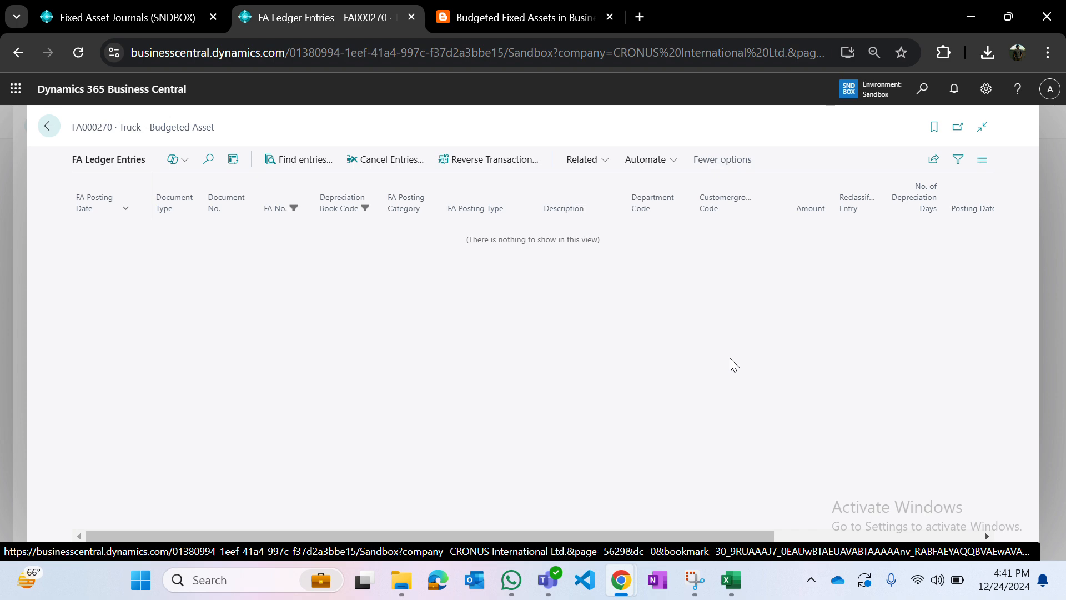
Step: Read the blog article's remaining Option 1 instructions, then return to the general details on the FA000270 card
{"action": "key", "text": "ctrl+Tab"}
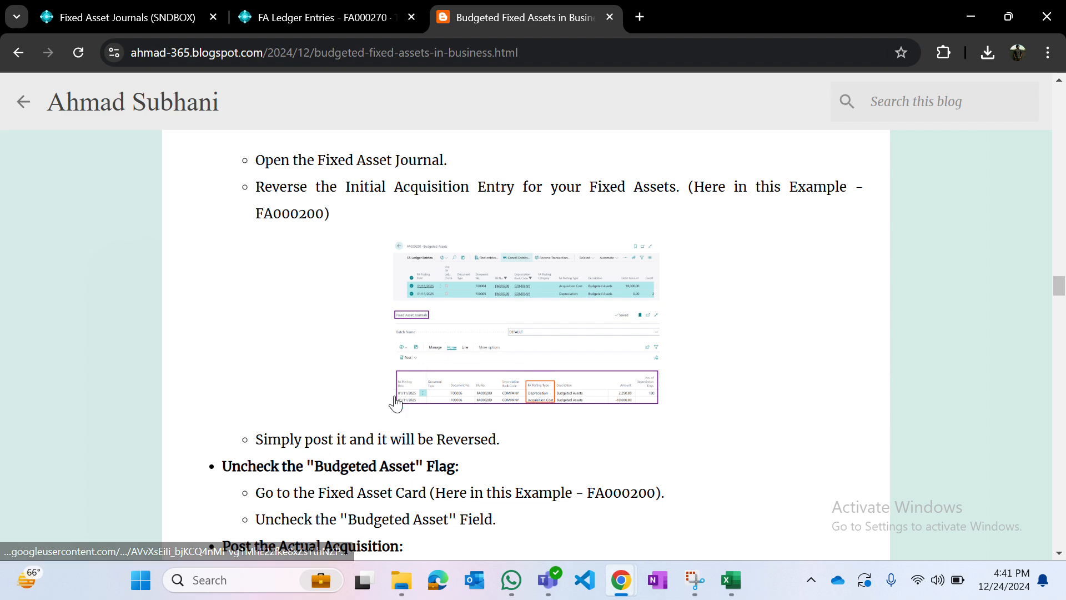
{"action": "scroll", "coordinate": [377, 401], "scroll_direction": "down", "scroll_amount": 2}
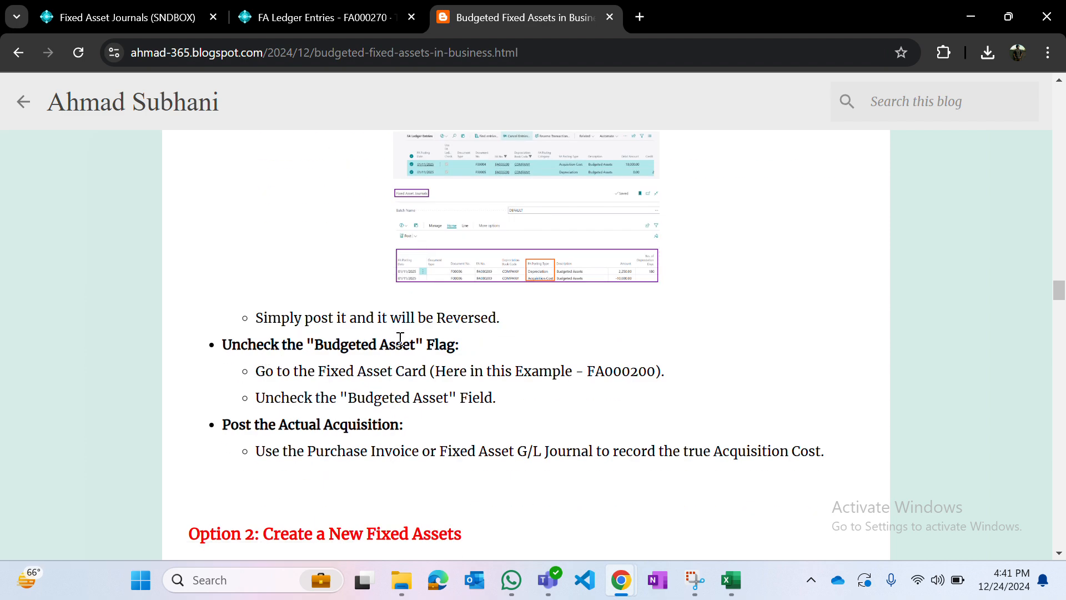
{"action": "key", "text": "ctrl+shift+Tab"}
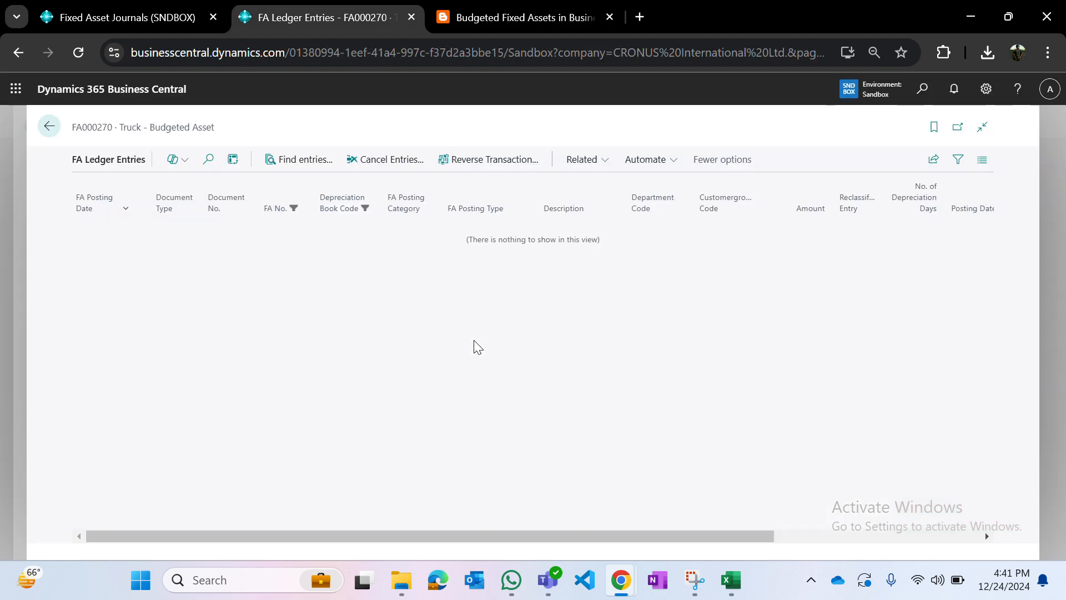
{"action": "key", "text": "ctrl+shift+Tab"}
{"action": "key", "text": "ctrl+Tab"}
{"action": "key", "text": "Escape"}
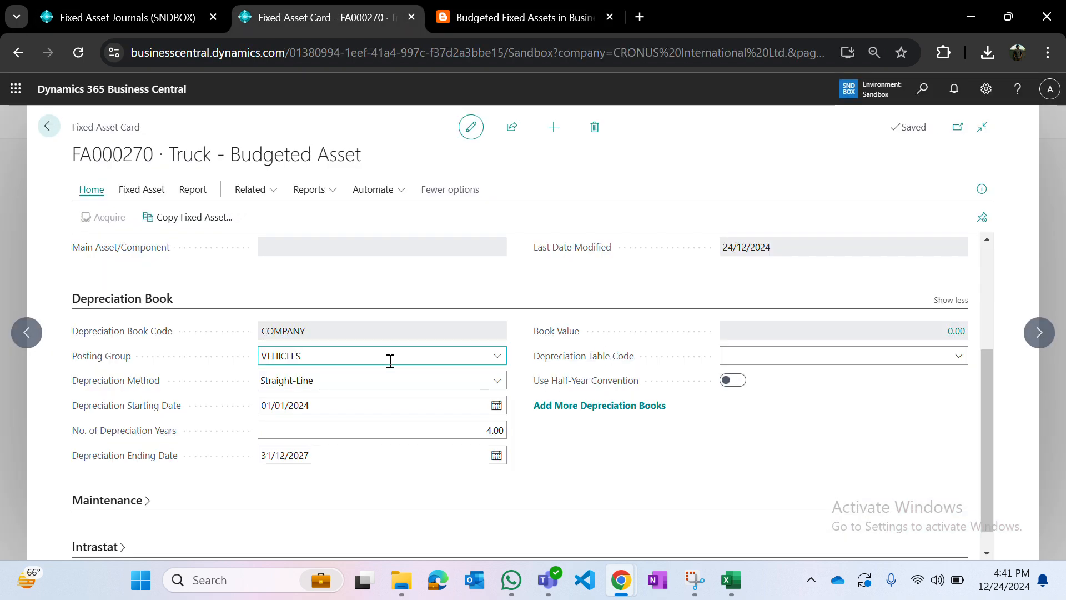
{"action": "scroll", "coordinate": [389, 360], "scroll_direction": "up", "scroll_amount": 4}
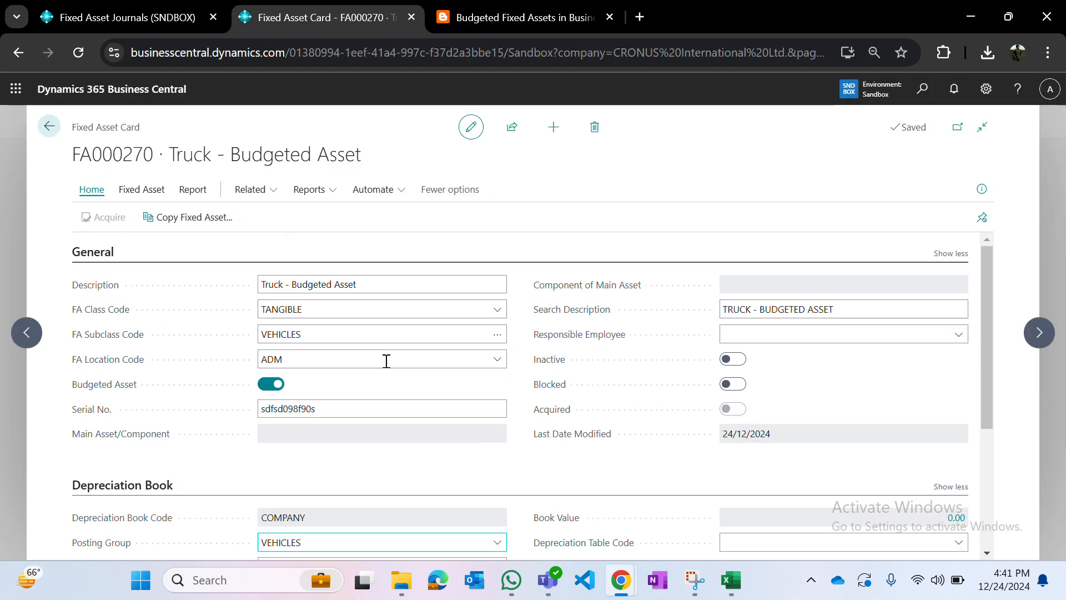
Step: Close the posting confirmation, leave the Fixed Asset Journals and open the fixed assets list
{"action": "left_click", "coordinate": [123, 1]}
{"action": "key", "text": "Return"}
{"action": "key", "text": "Escape"}
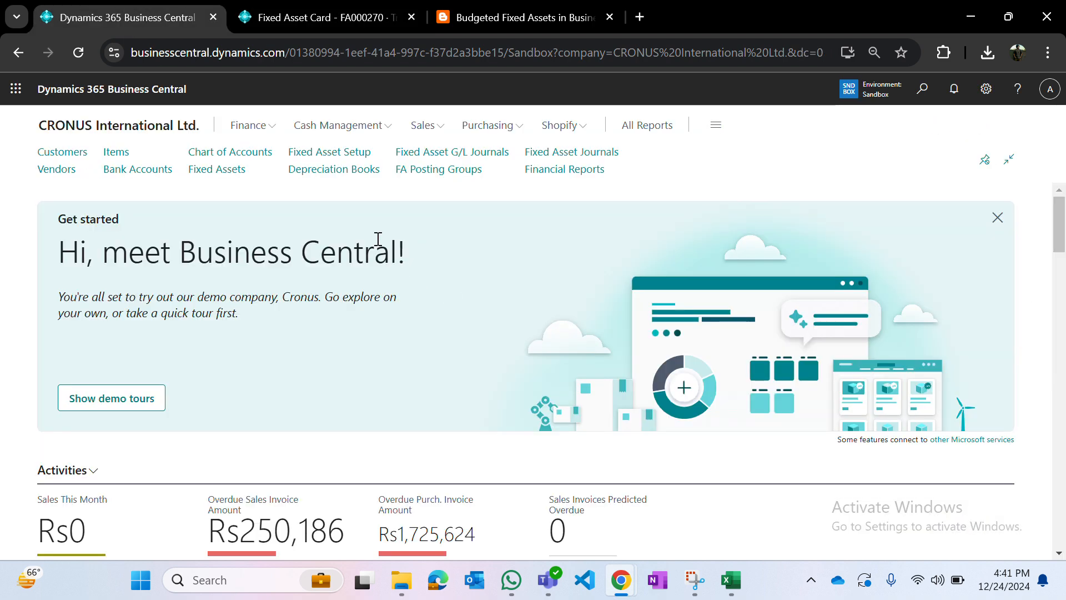
{"action": "left_click", "coordinate": [228, 177]}
{"action": "scroll", "coordinate": [412, 424], "scroll_direction": "down", "scroll_amount": 1}
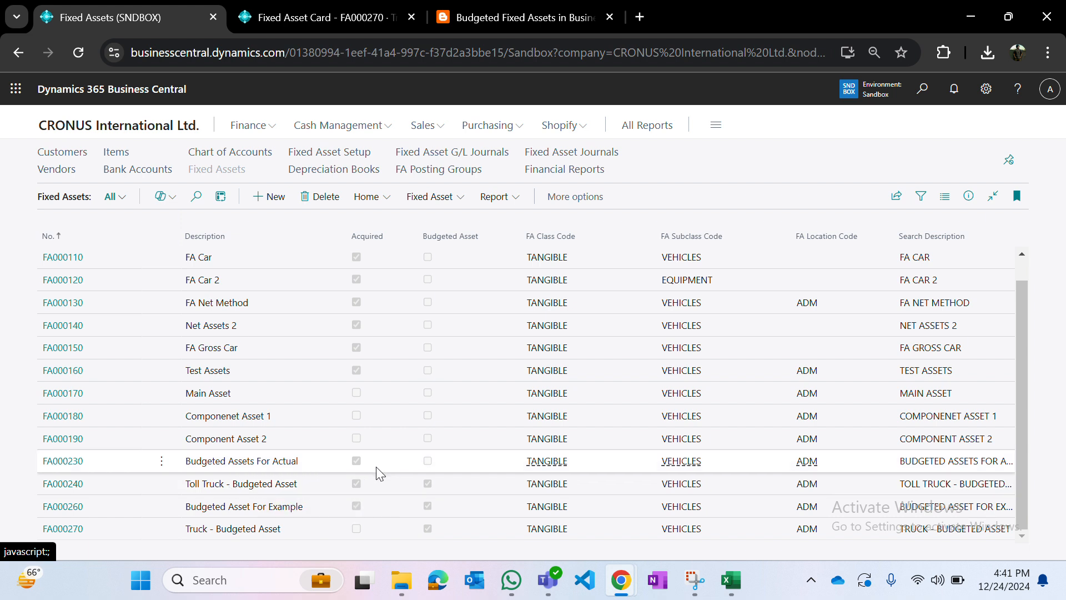
Step: Open fixed asset FA000240, try to turn off its Budgeted Asset flag, and discard the unsaved changes
{"action": "left_click", "coordinate": [62, 485]}
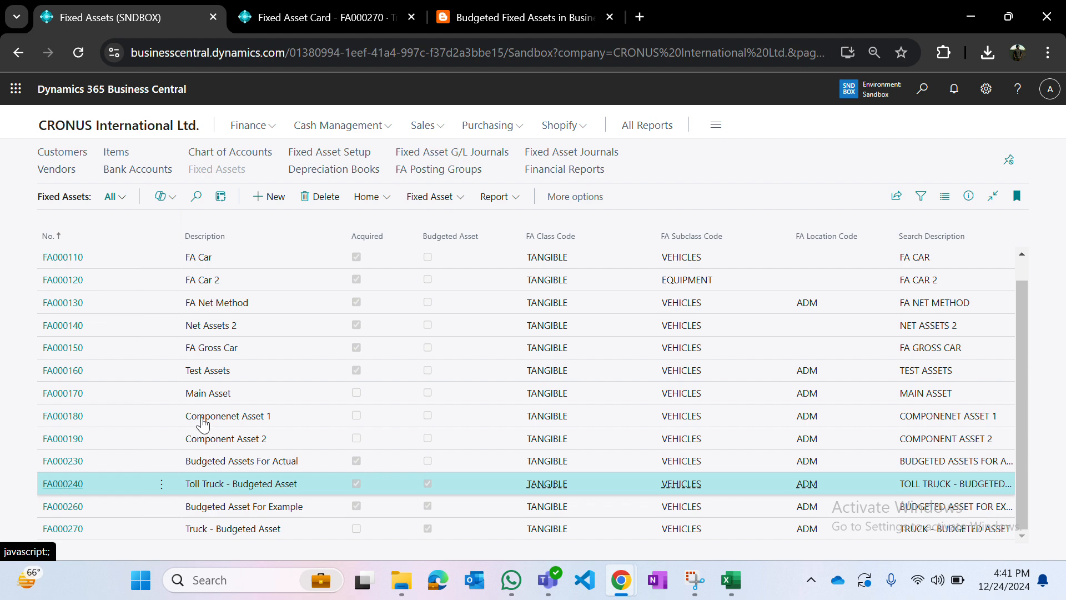
{"action": "left_click", "coordinate": [270, 384]}
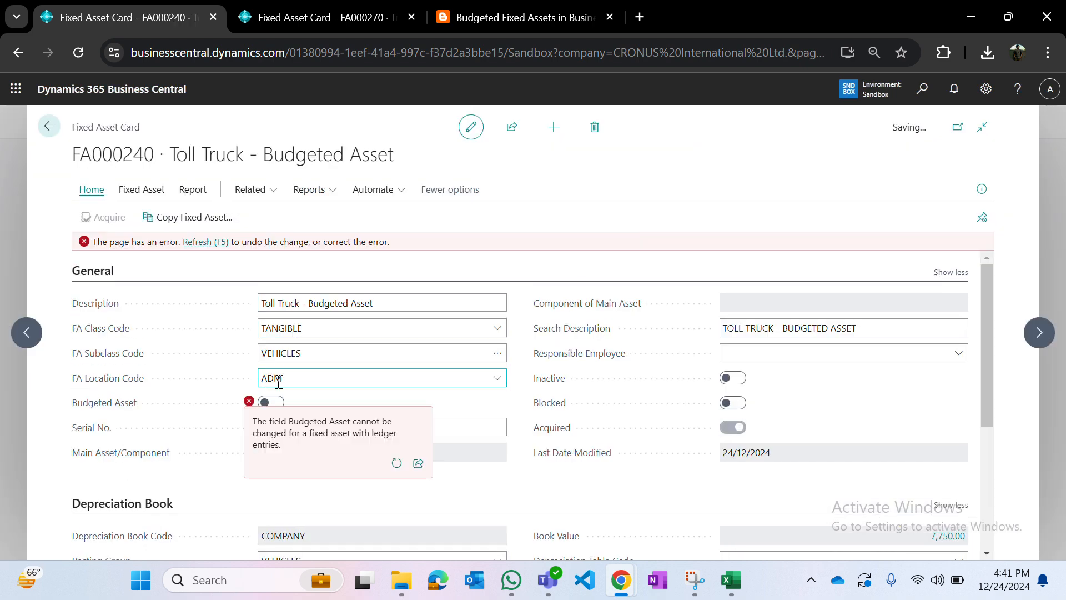
{"action": "left_click", "coordinate": [291, 422]}
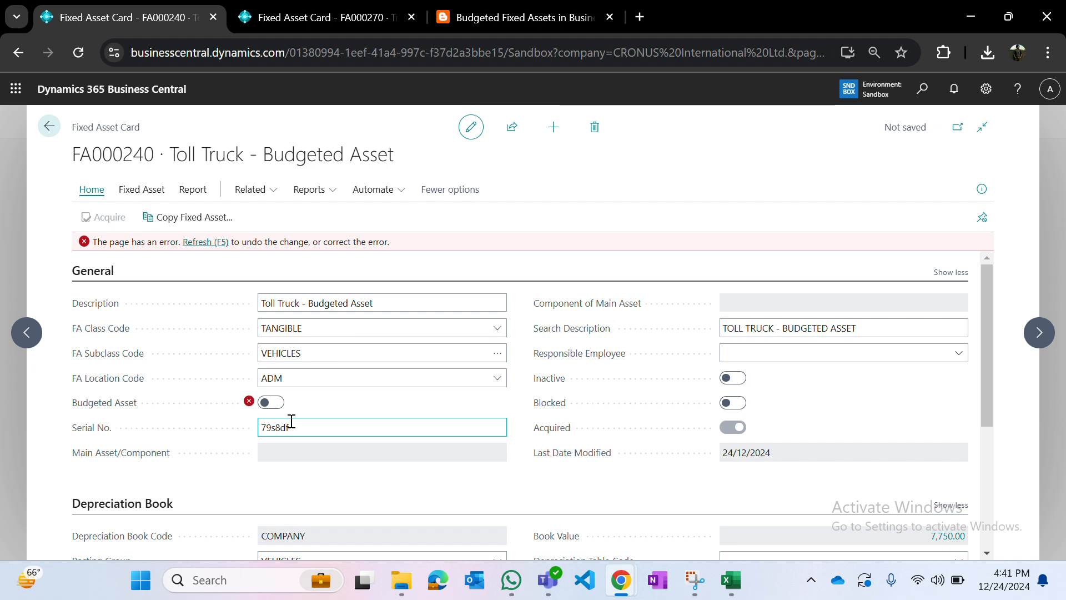
{"action": "left_click", "coordinate": [268, 405]}
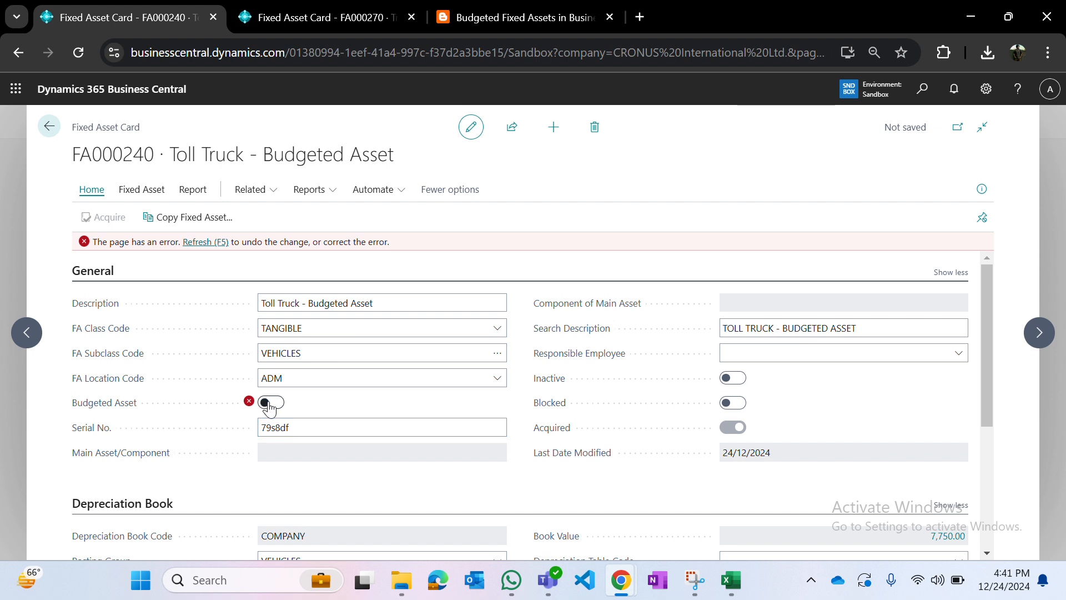
{"action": "left_click", "coordinate": [269, 404]}
{"action": "key", "text": "Escape"}
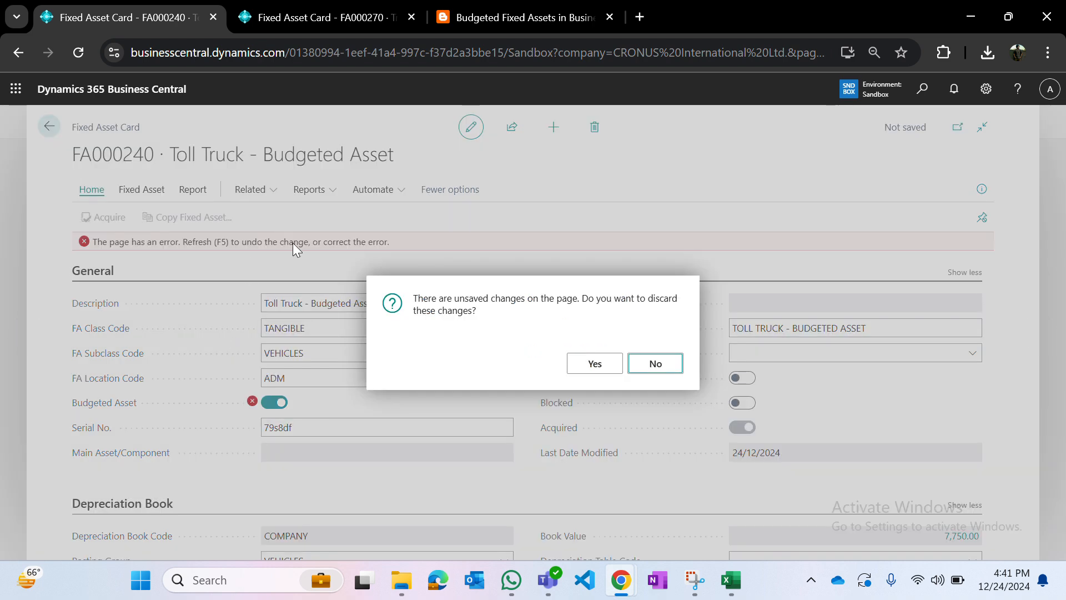
{"action": "key", "text": "Tab"}
{"action": "key", "text": "Return"}
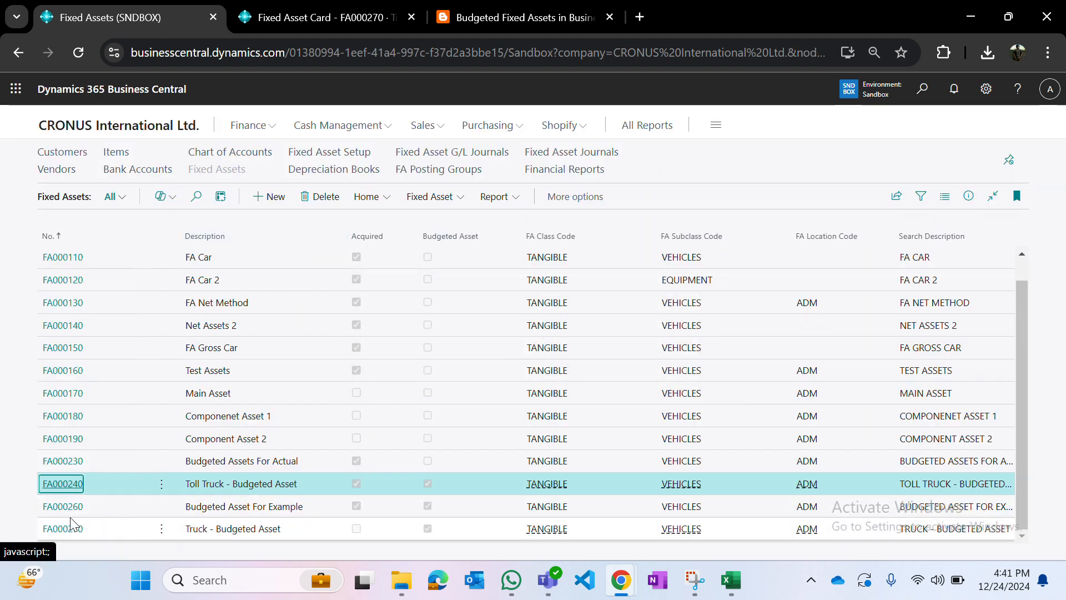
Step: Open fixed asset FA000270 from the list and turn off its Budgeted Asset flag
{"action": "left_click", "coordinate": [70, 531]}
{"action": "left_click", "coordinate": [71, 531]}
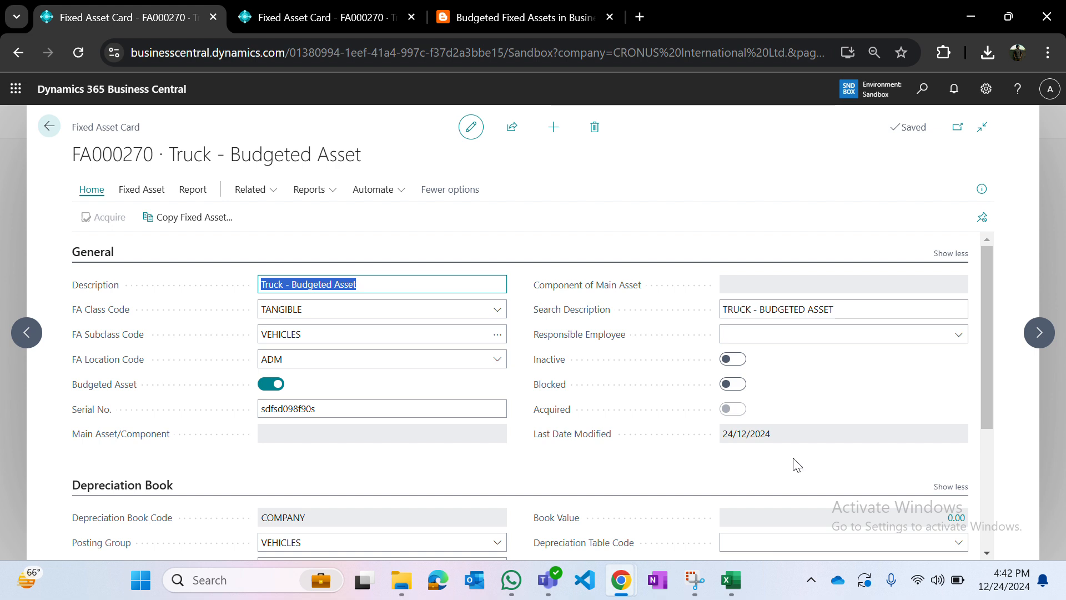
{"action": "left_click", "coordinate": [278, 389]}
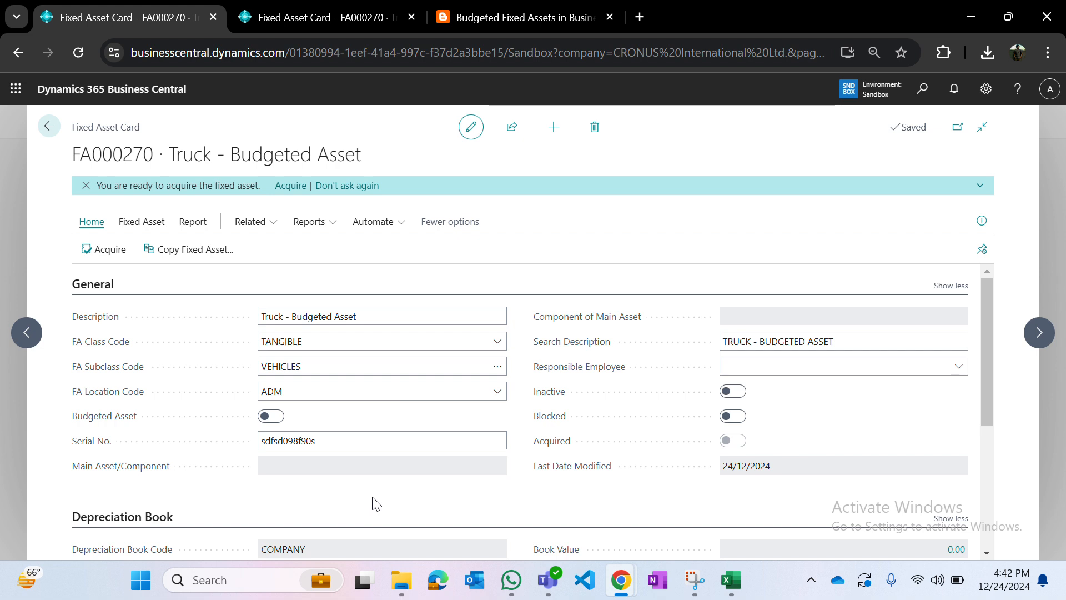
Step: Read the blog article's Option 2 instructions on copying a budgeted asset to create a new fixed asset
{"action": "scroll", "coordinate": [372, 504], "scroll_direction": "down", "scroll_amount": 2}
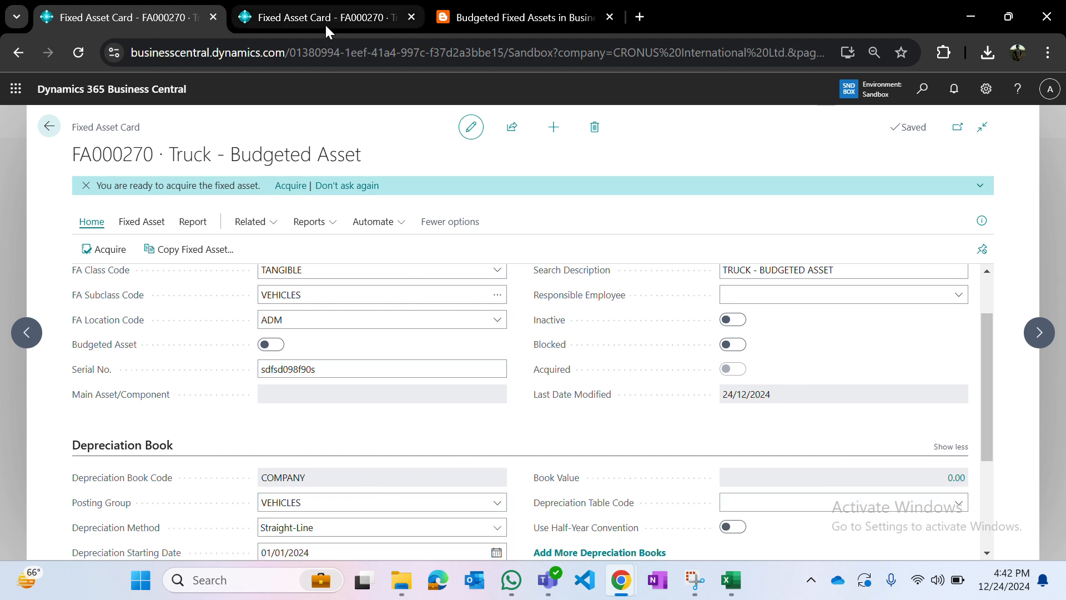
{"action": "key", "text": "ctrl+Tab"}
{"action": "key", "text": "ctrl+Tab"}
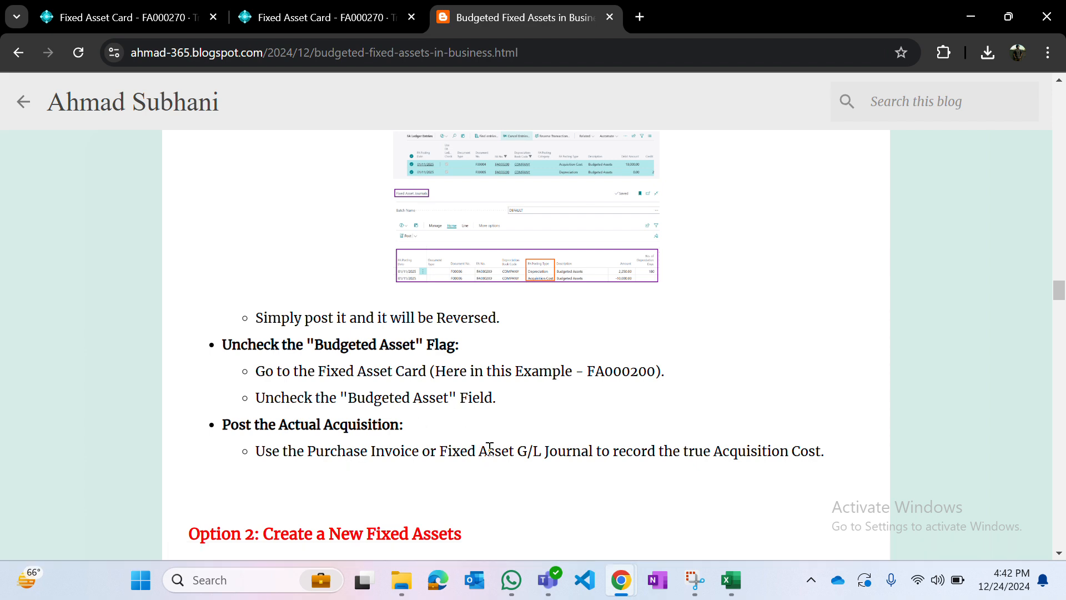
{"action": "scroll", "coordinate": [490, 448], "scroll_direction": "down", "scroll_amount": 7}
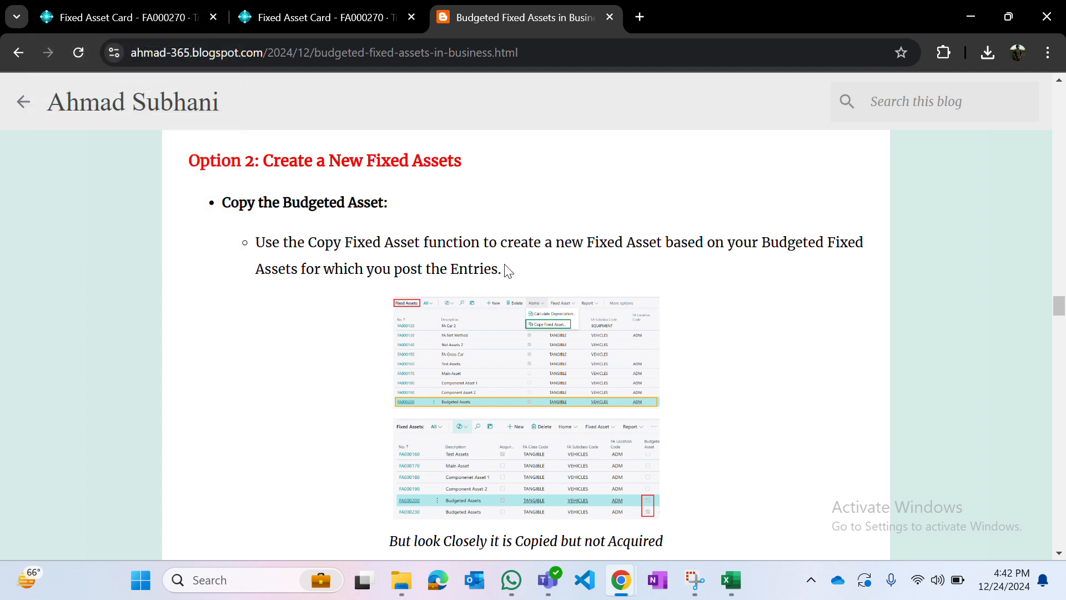
{"action": "left_click", "coordinate": [270, 15]}
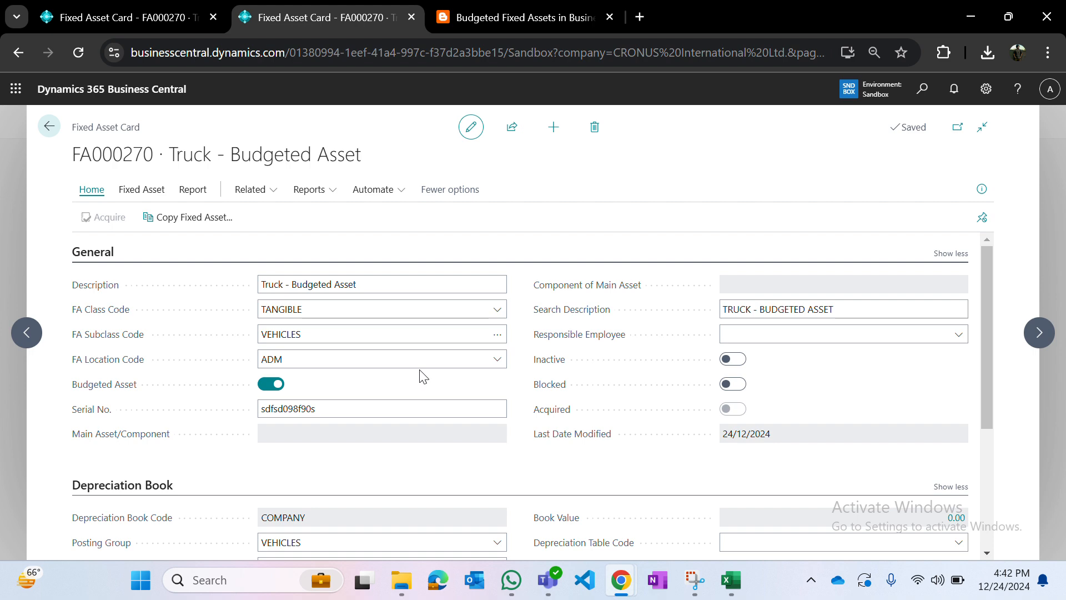
{"action": "left_click", "coordinate": [195, 216]}
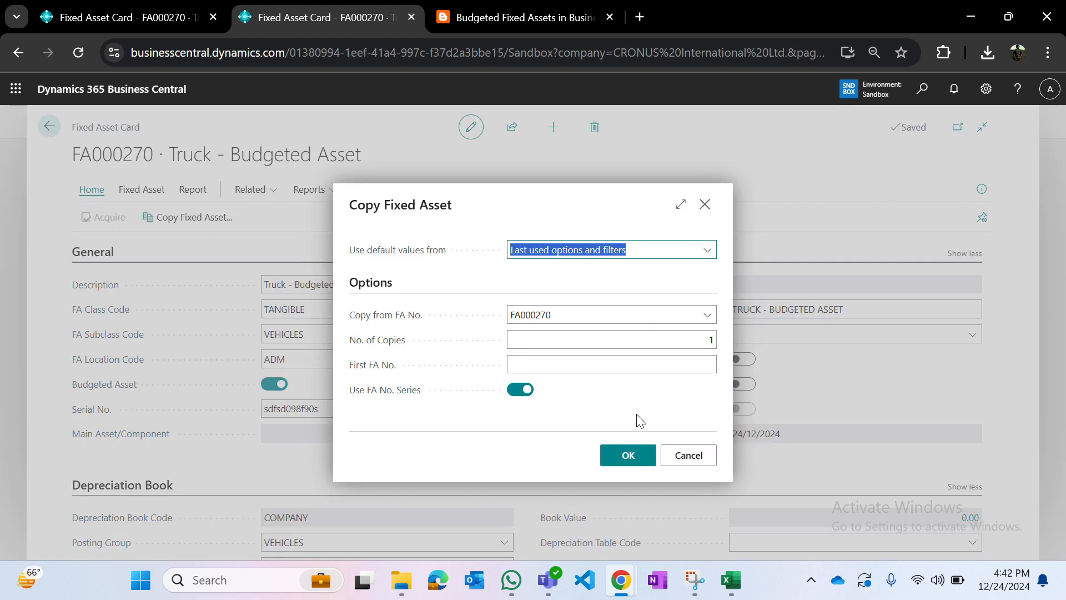
{"action": "left_click", "coordinate": [692, 464]}
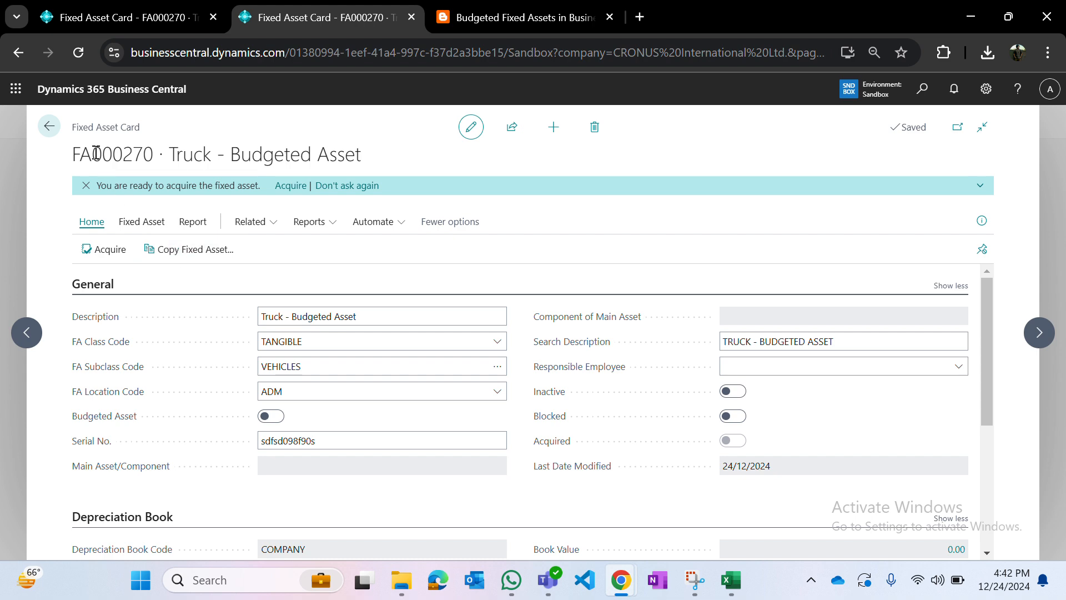
Step: Open fixed asset FA000260 from the fixed assets list and create one copy of it using the FA number series
{"action": "left_click", "coordinate": [49, 126]}
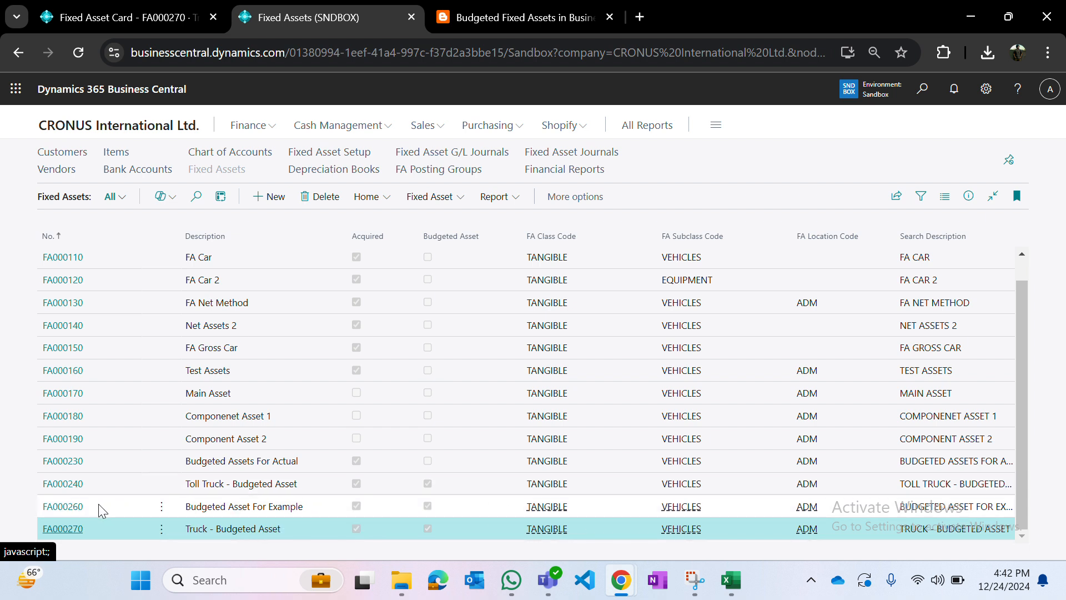
{"action": "left_click", "coordinate": [67, 506]}
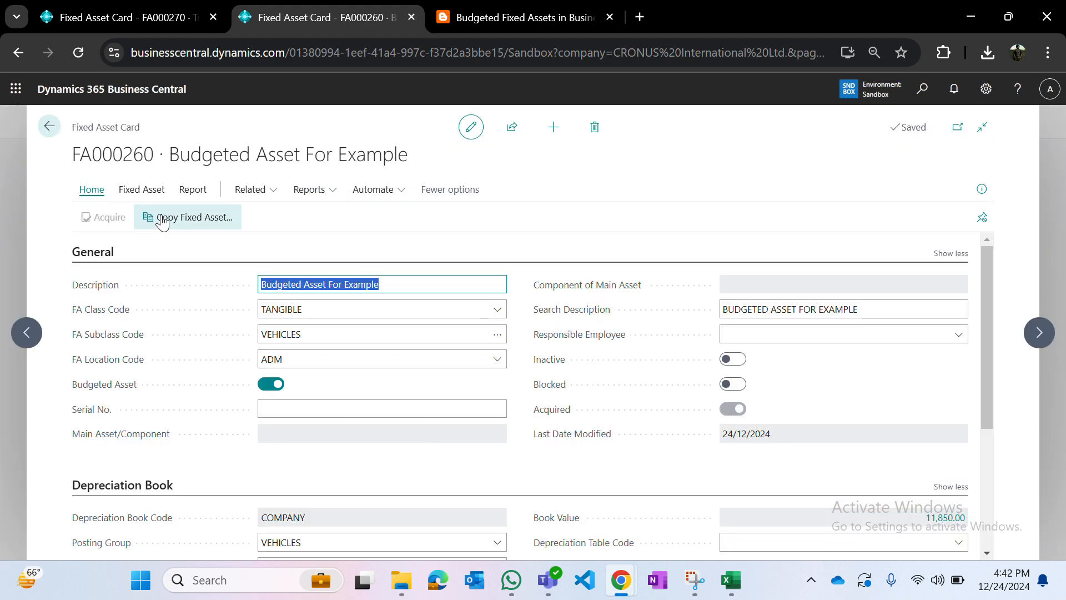
{"action": "left_click", "coordinate": [161, 218]}
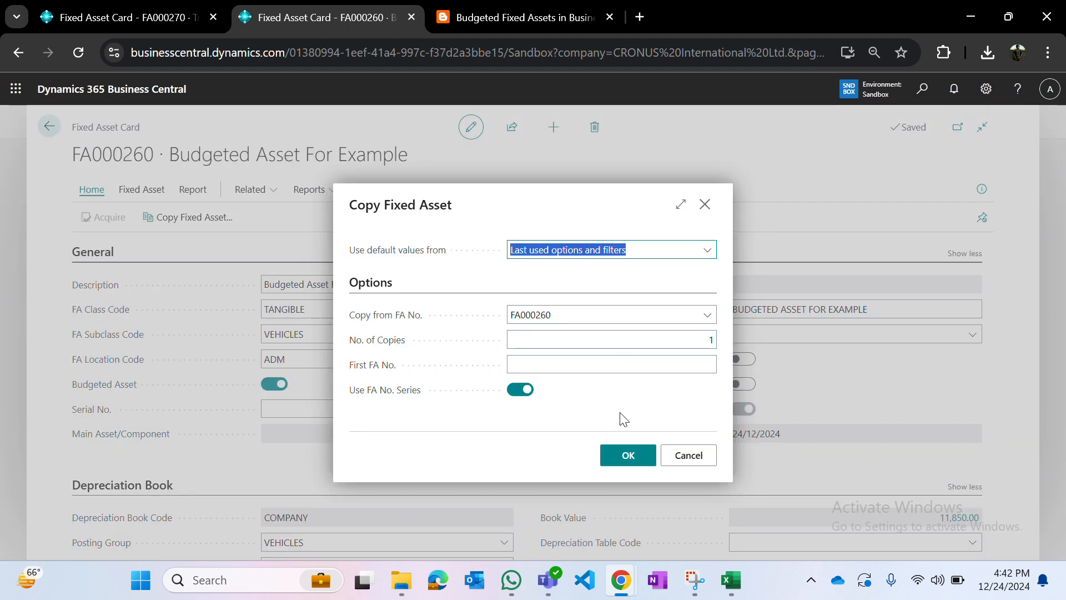
{"action": "left_click", "coordinate": [618, 455]}
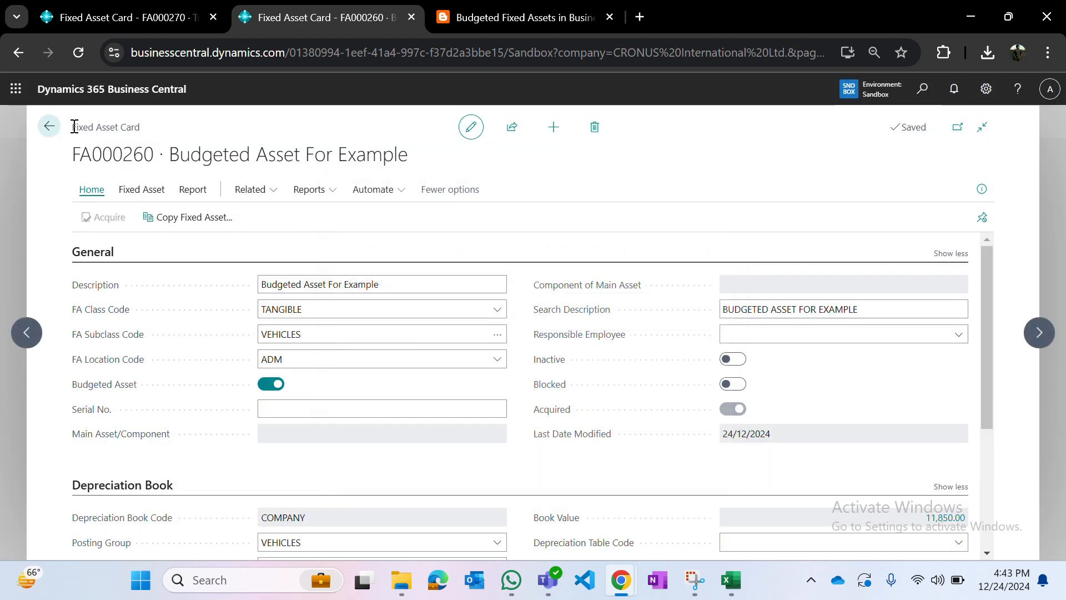
Step: Open the copied asset FA000280 from the fixed assets list and examine the ledger entries behind its book value
{"action": "left_click", "coordinate": [49, 126]}
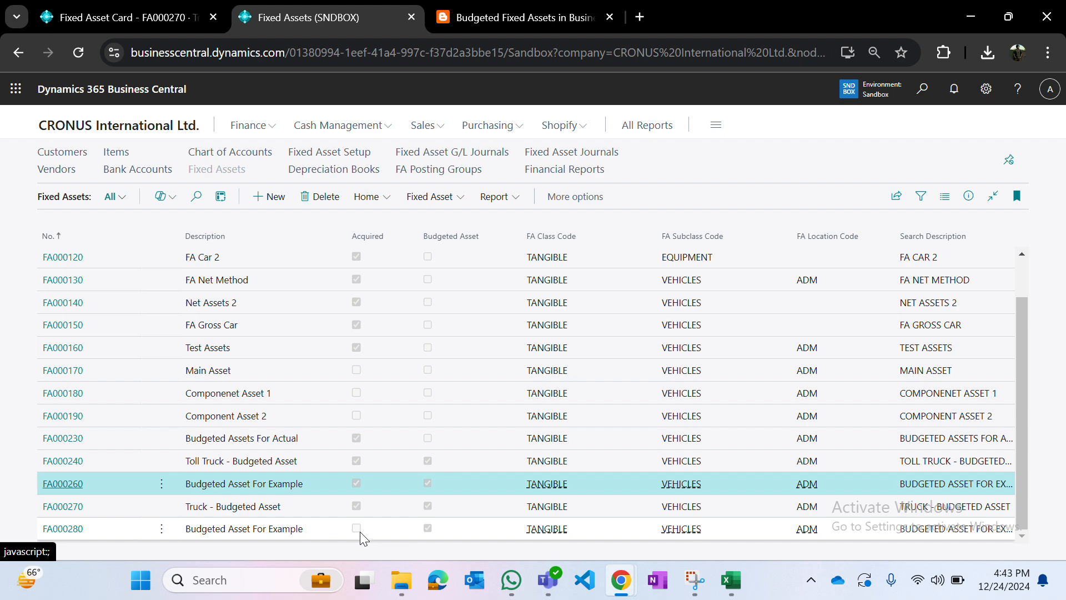
{"action": "left_click", "coordinate": [63, 529]}
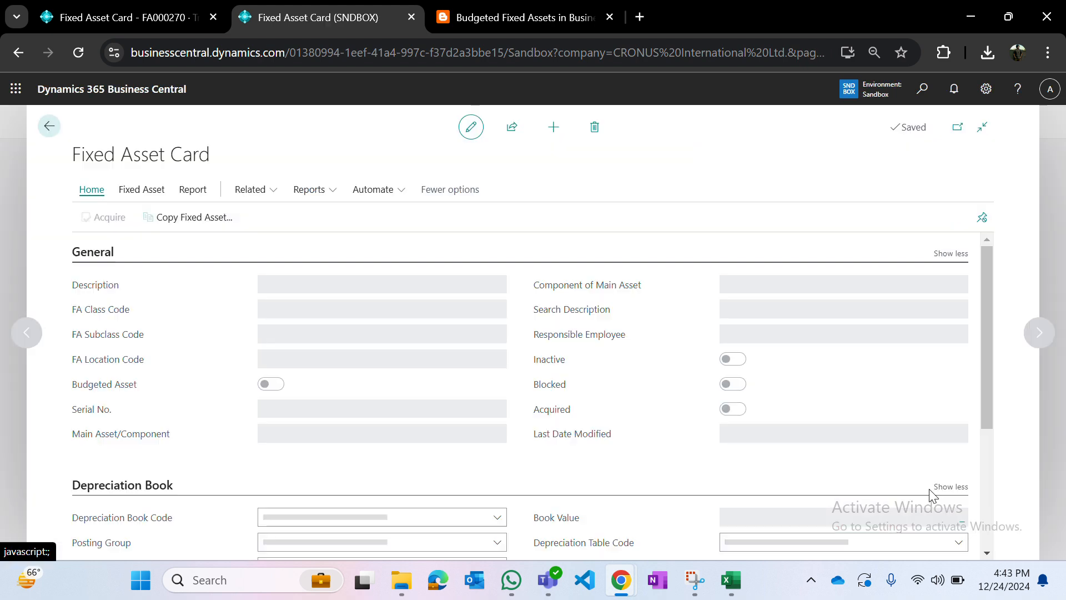
{"action": "scroll", "coordinate": [962, 491], "scroll_direction": "down", "scroll_amount": 1}
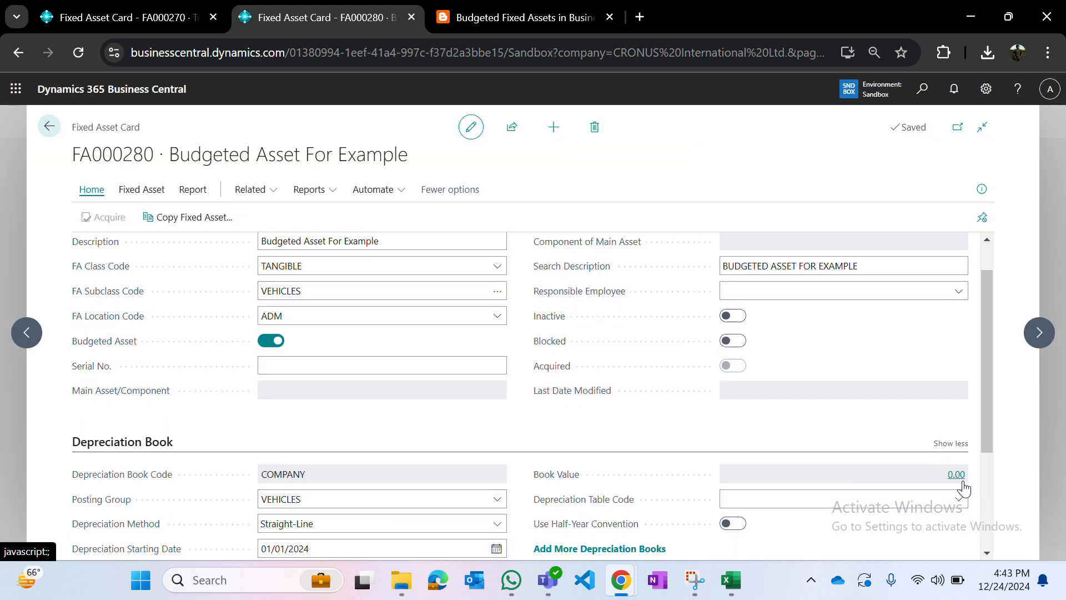
{"action": "left_click", "coordinate": [962, 482]}
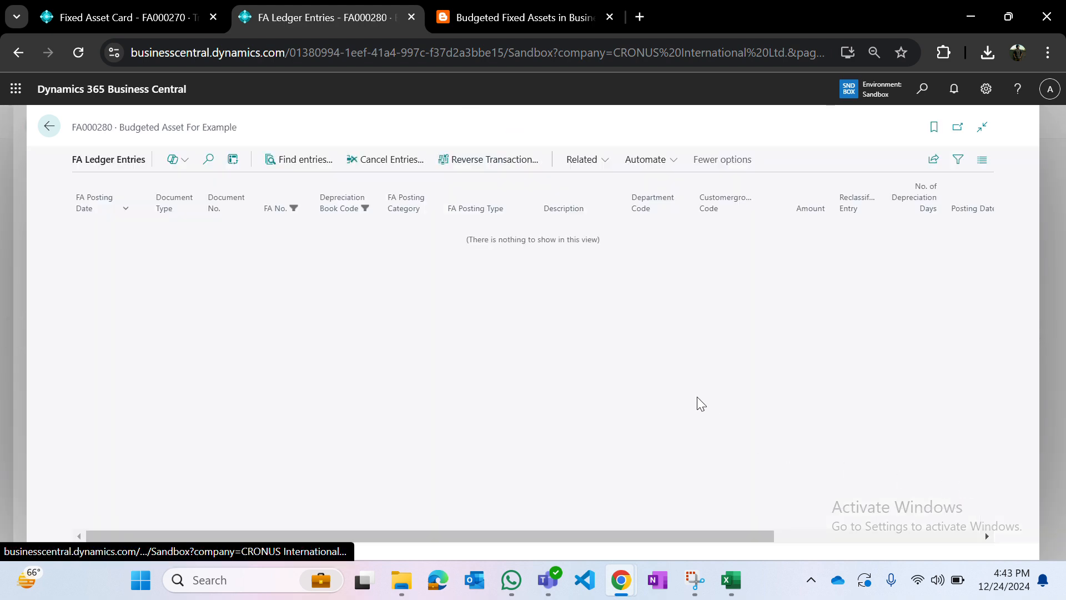
Step: Read the blog article's instructions on adjusting the new asset, then return to the fixed assets list
{"action": "key", "text": "ctrl+Tab"}
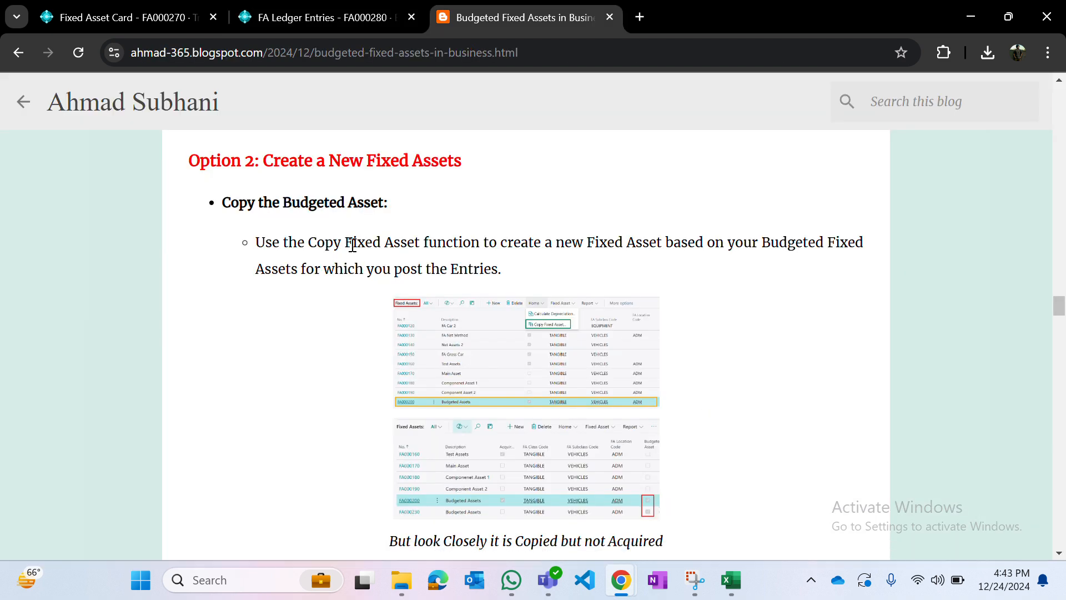
{"action": "scroll", "coordinate": [352, 245], "scroll_direction": "down", "scroll_amount": 2}
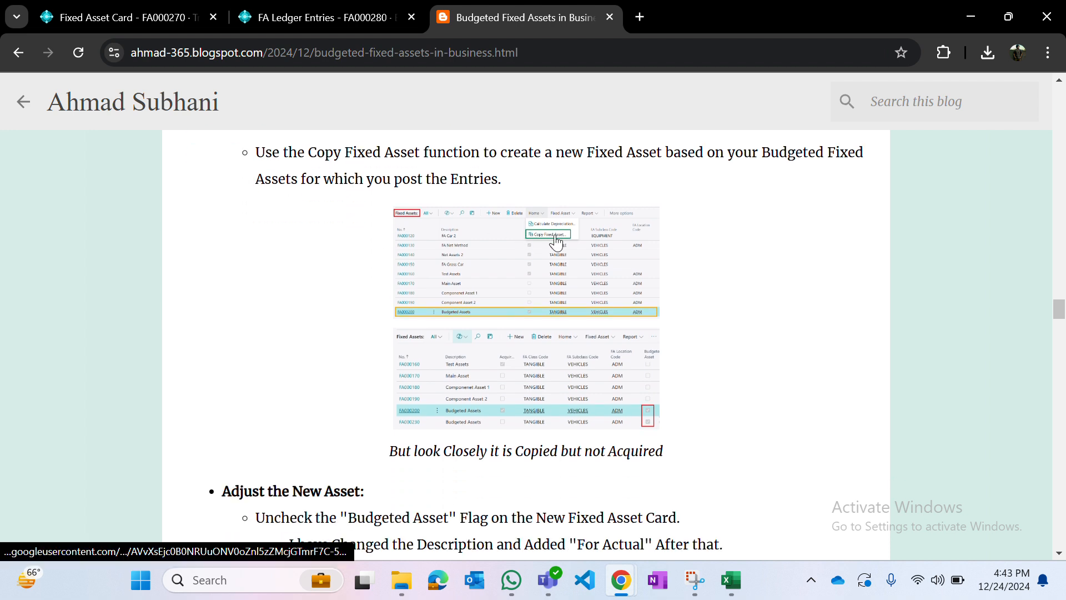
{"action": "scroll", "coordinate": [497, 349], "scroll_direction": "down", "scroll_amount": 2}
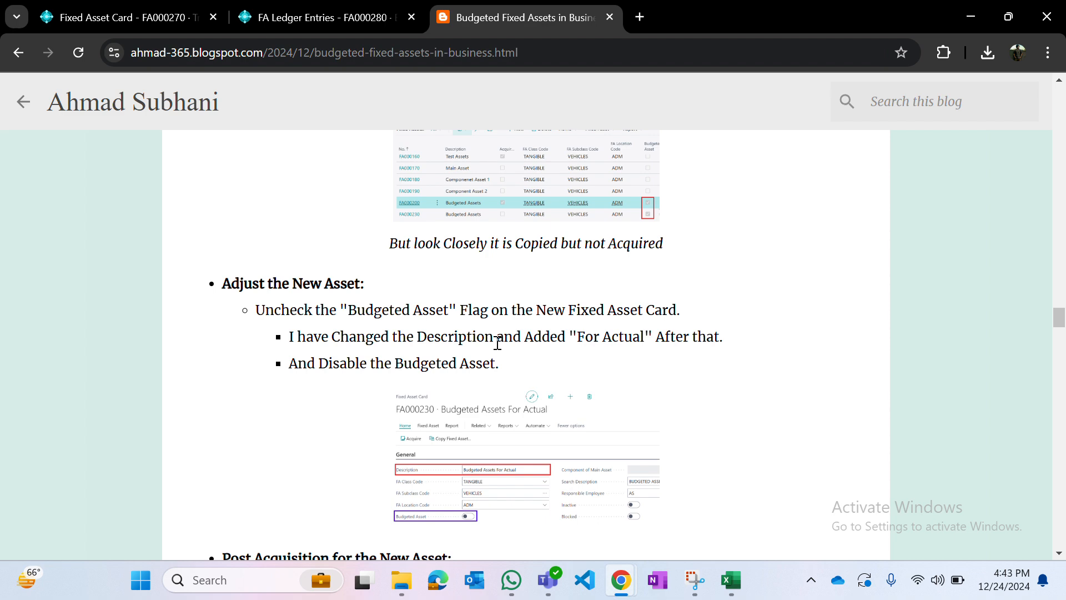
{"action": "left_click", "coordinate": [141, 15]}
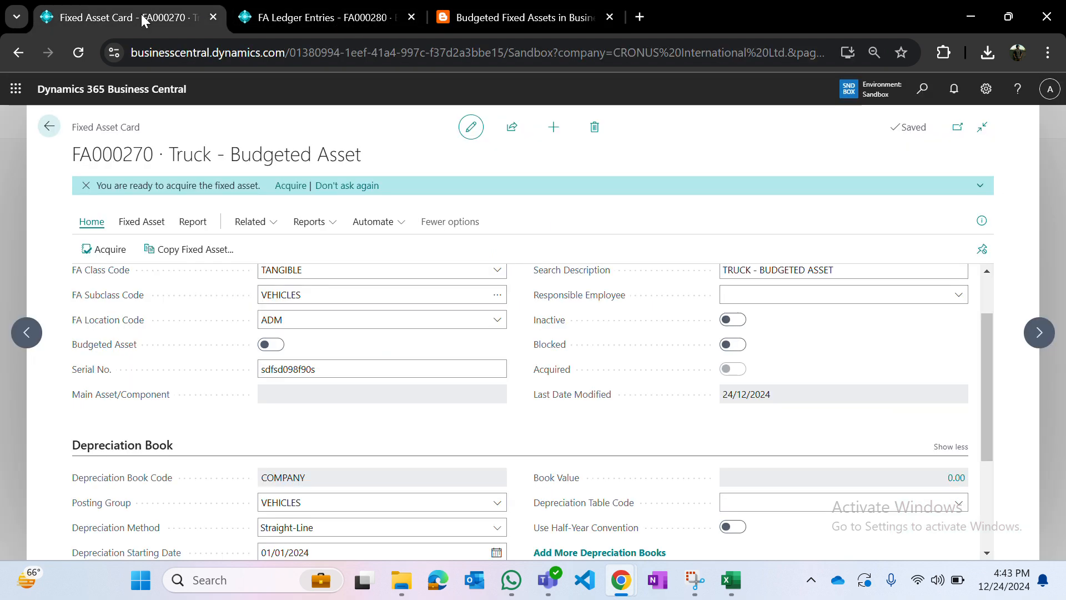
{"action": "left_click", "coordinate": [275, 22]}
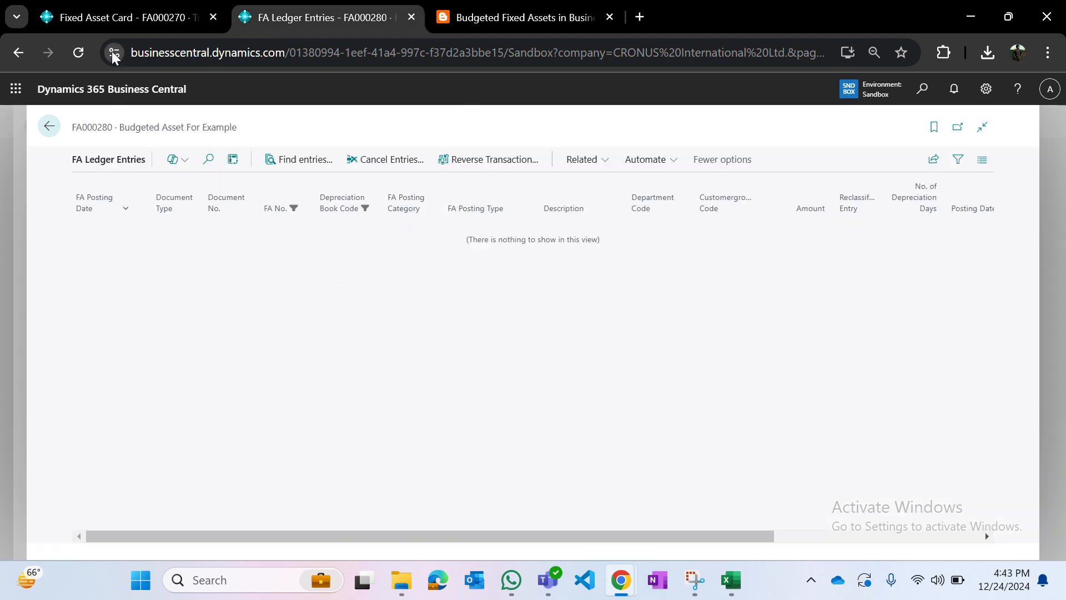
{"action": "key", "text": "Escape"}
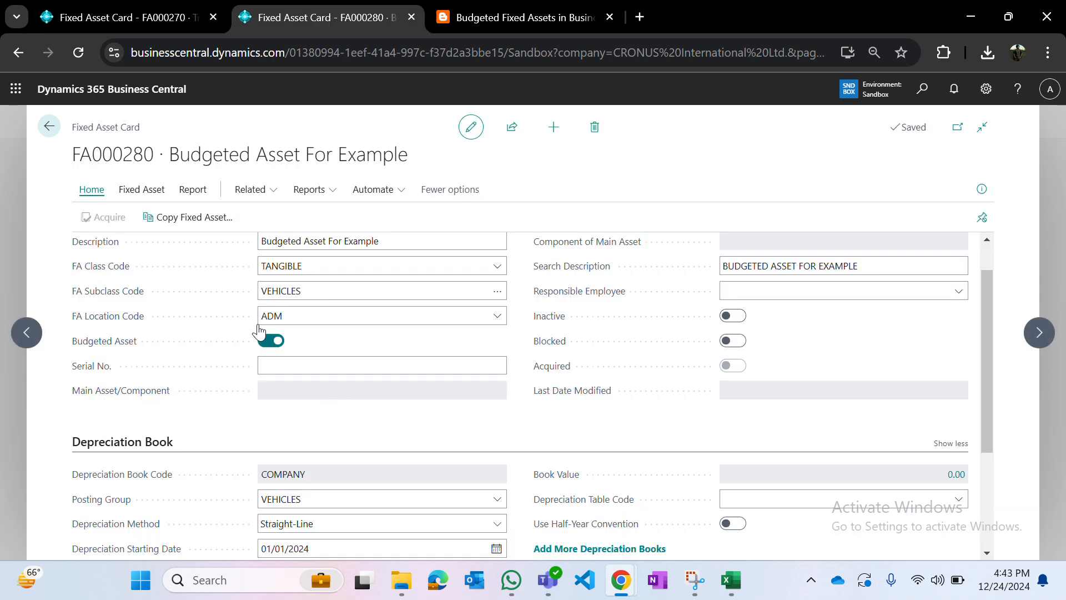
{"action": "key", "text": "Escape"}
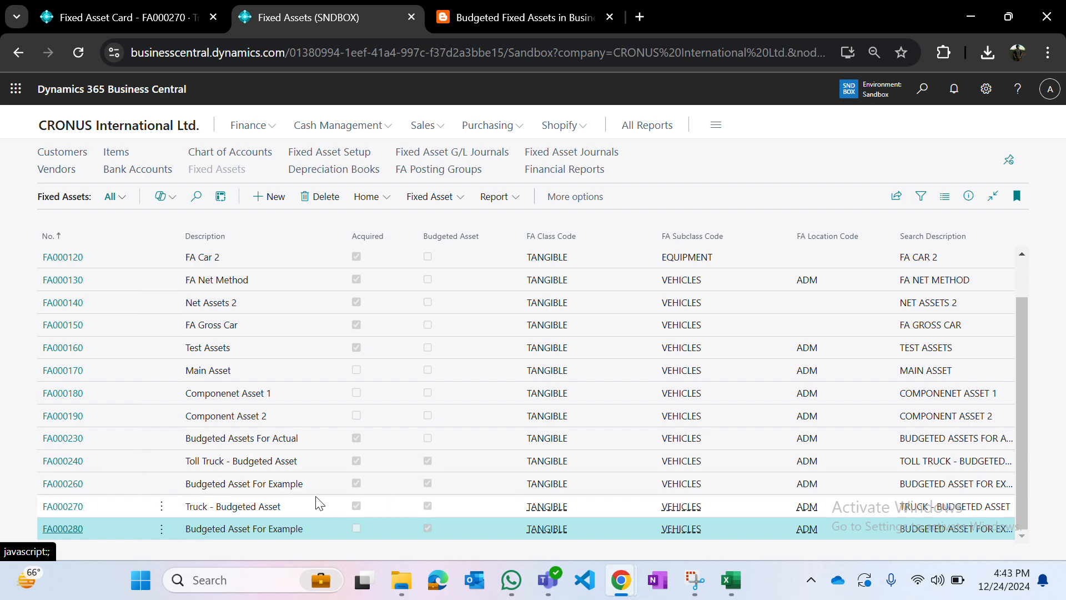
Step: Examine the ledger entries behind the book value of fixed asset FA000260, then return to the fixed assets list
{"action": "left_click", "coordinate": [301, 488]}
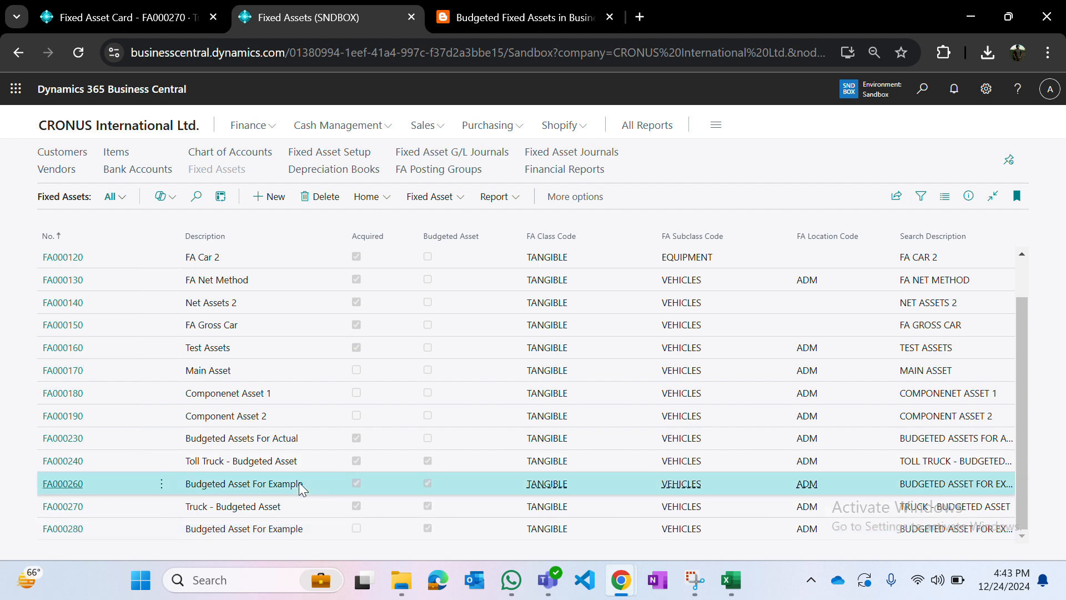
{"action": "left_click", "coordinate": [66, 488]}
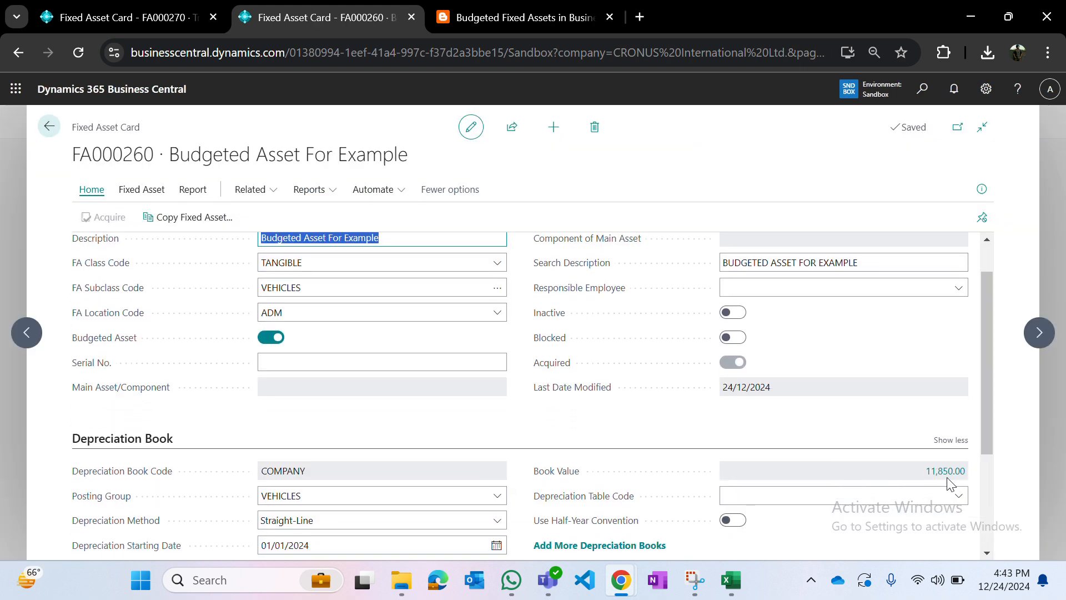
{"action": "left_click", "coordinate": [965, 476]}
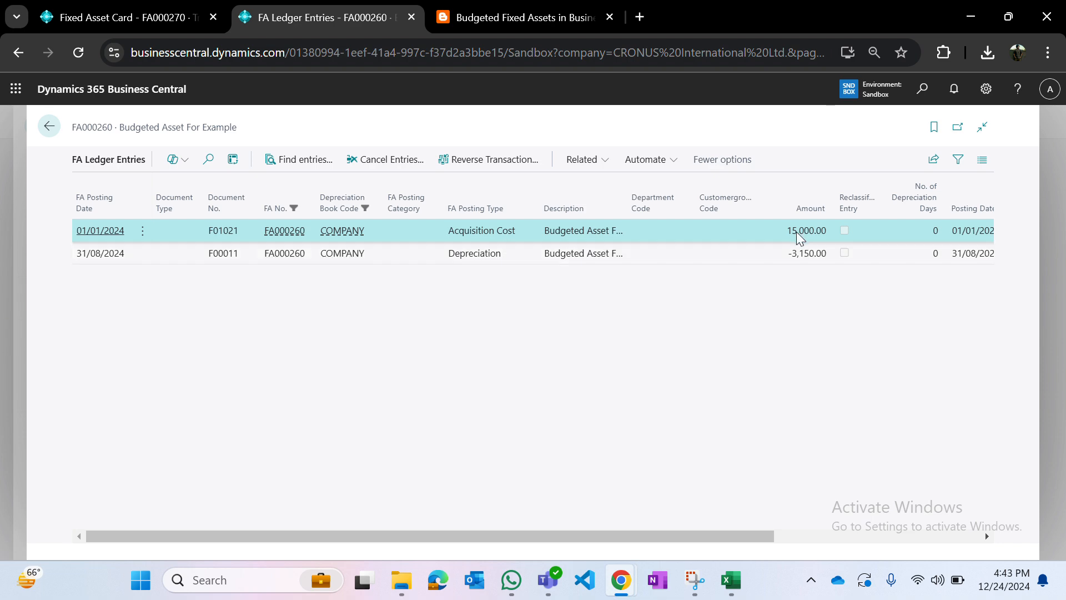
{"action": "left_click", "coordinate": [1, 333]}
{"action": "left_click", "coordinate": [1, 339]}
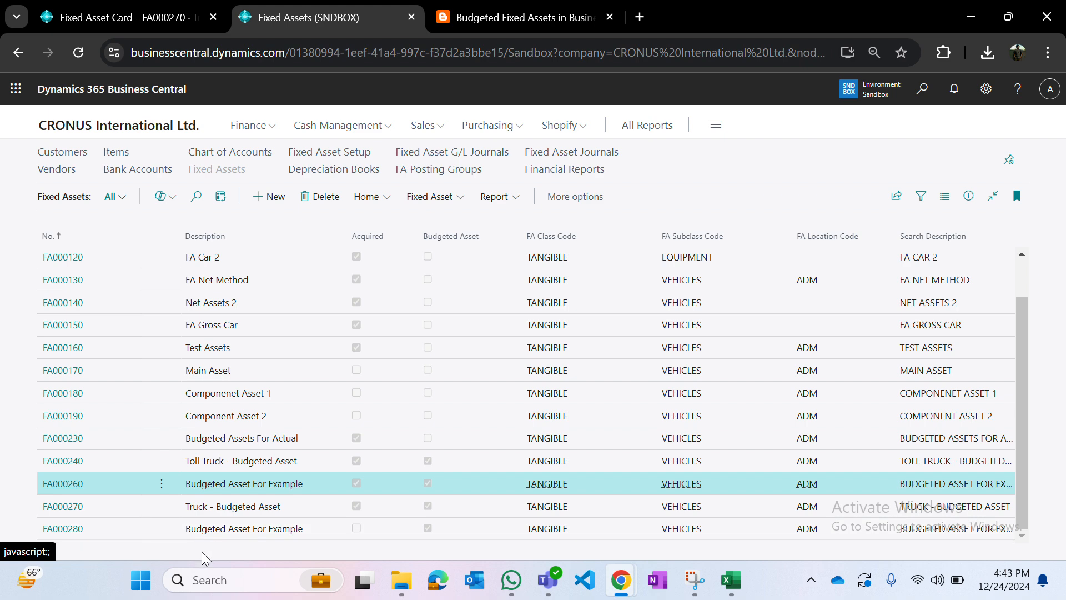
Step: Leave the FA000270 card, open the Fixed Asset Journals and browse the available assets for the journal line's FA No
{"action": "left_click", "coordinate": [129, 15]}
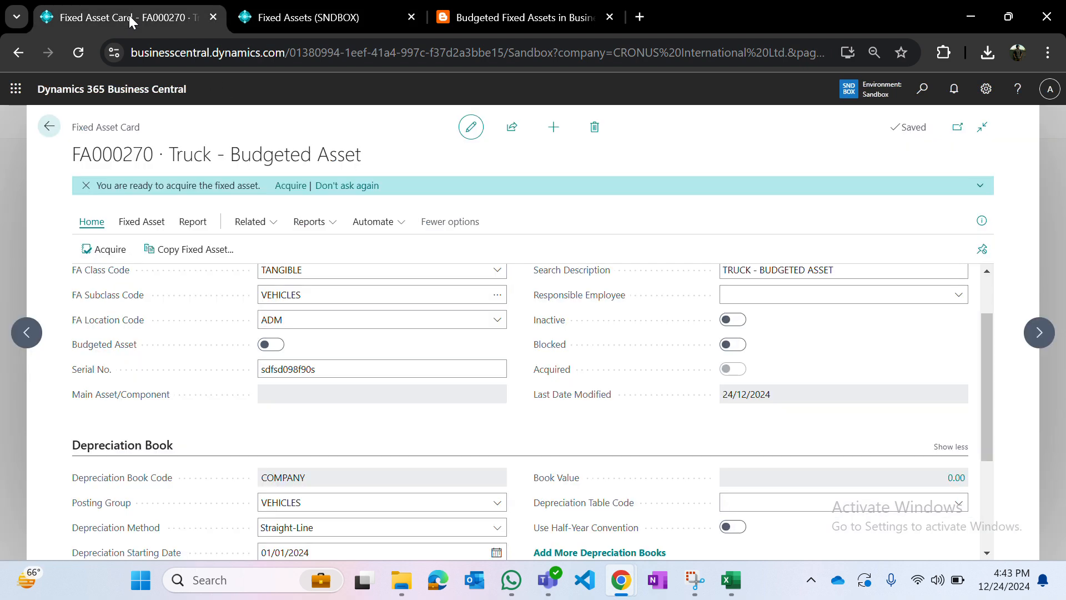
{"action": "key", "text": "Escape"}
{"action": "key", "text": "Escape"}
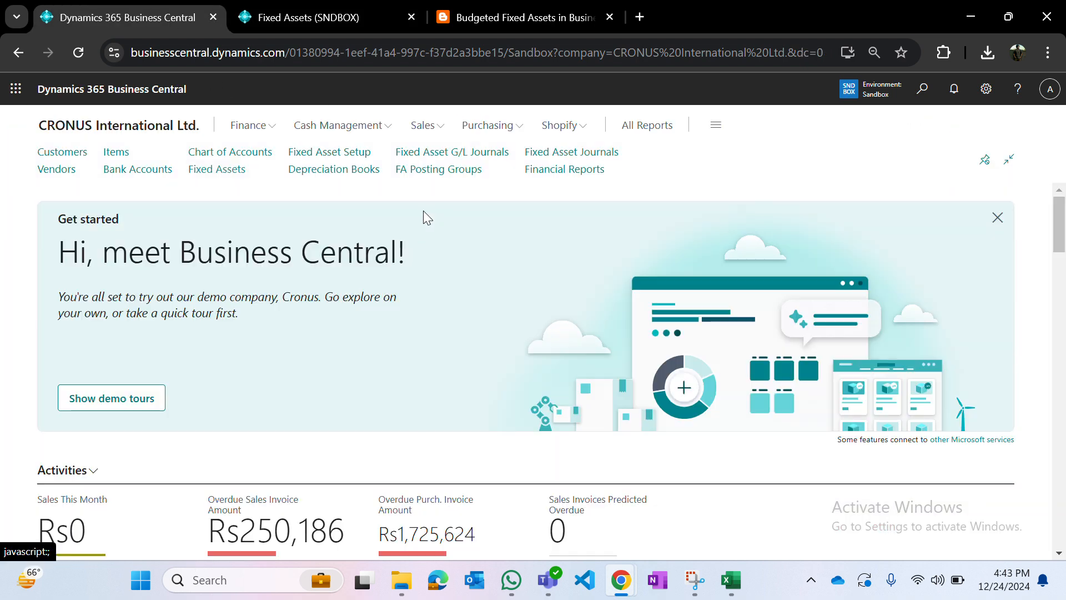
{"action": "left_click", "coordinate": [563, 153]}
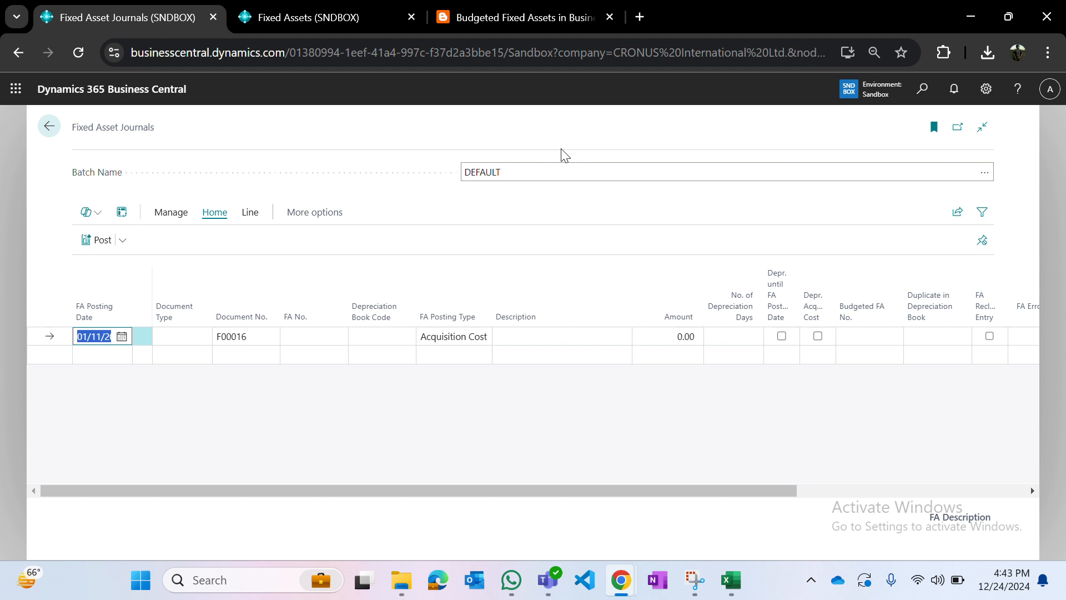
{"action": "key", "text": "Tab"}
{"action": "key", "text": "Tab"}
{"action": "key", "text": "Tab"}
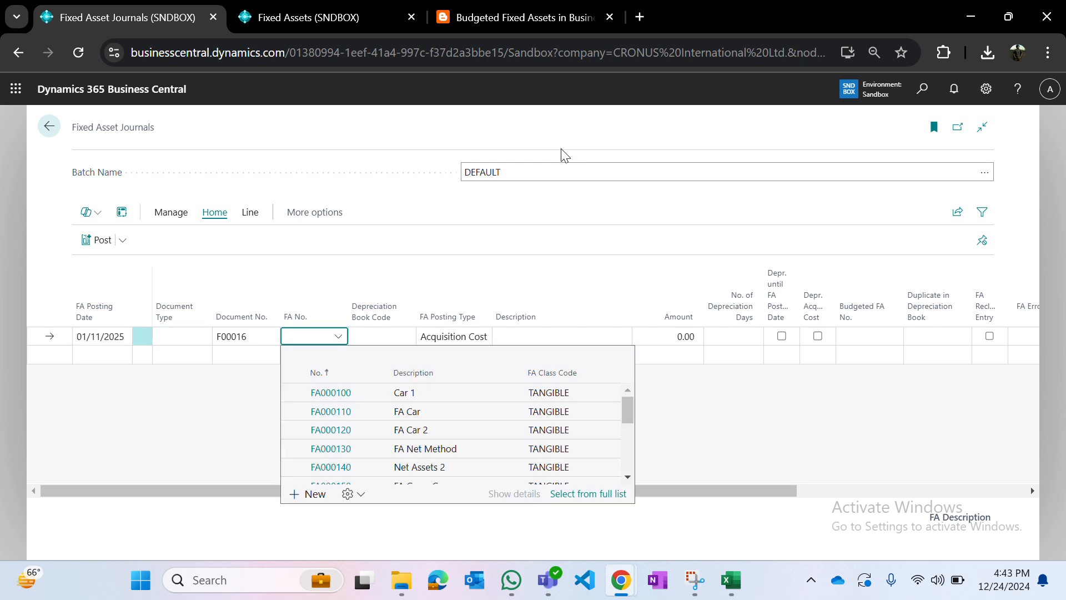
{"action": "scroll", "coordinate": [387, 444], "scroll_direction": "down", "scroll_amount": 5}
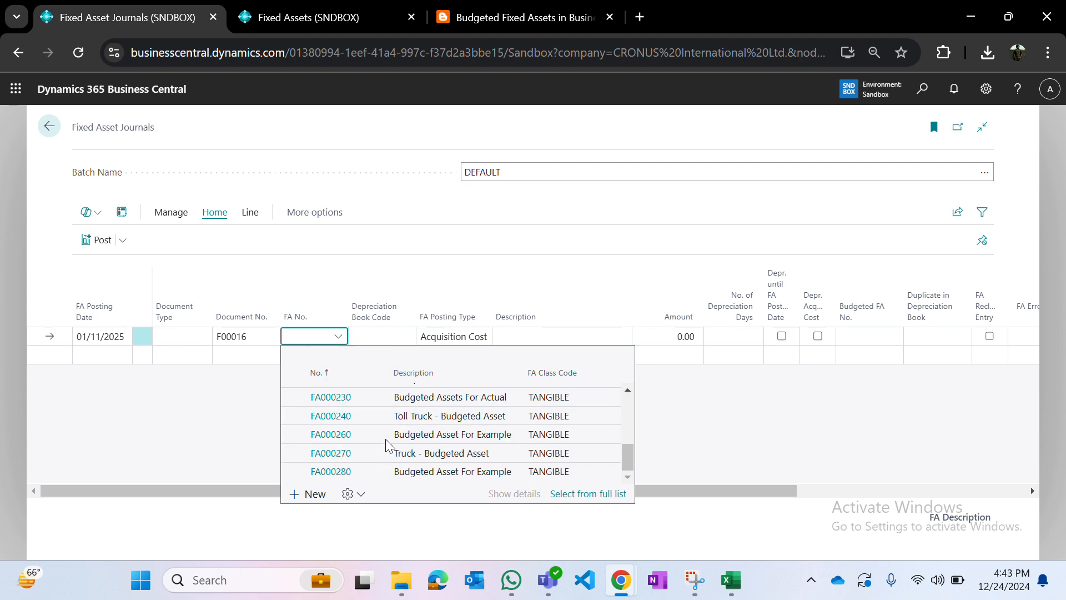
Step: Open fixed asset FA000280 from the fixed assets list and turn off its Budgeted Asset flag
{"action": "left_click", "coordinate": [327, 20]}
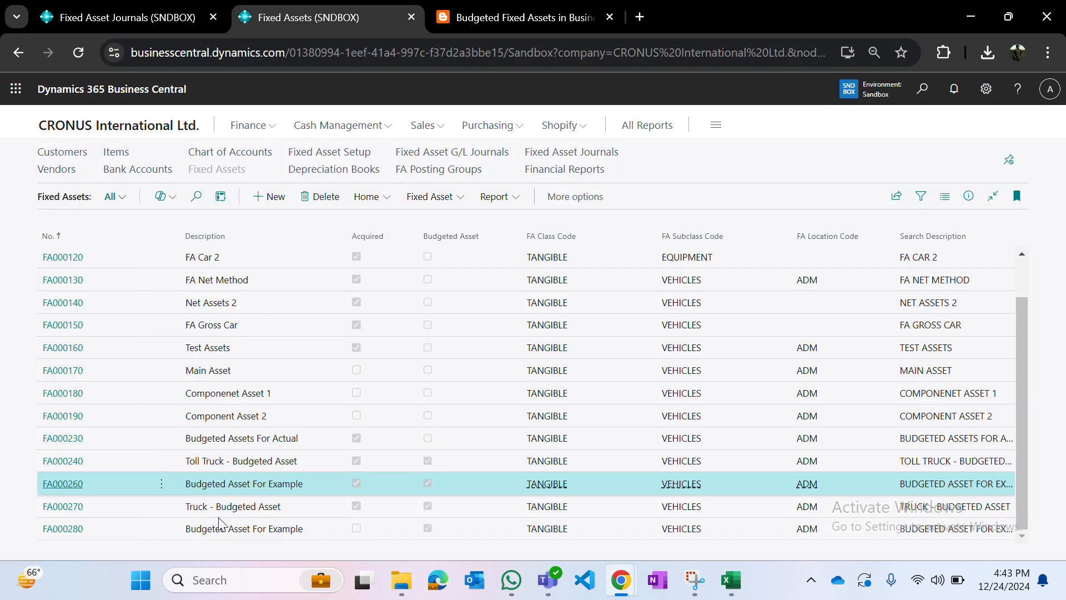
{"action": "left_click", "coordinate": [69, 530]}
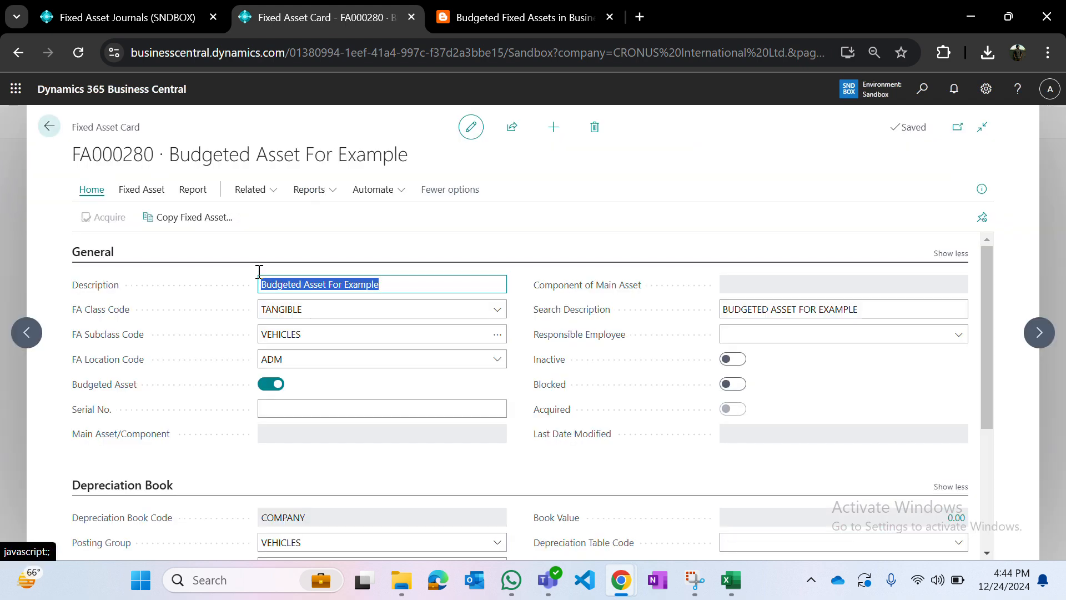
{"action": "left_click", "coordinate": [270, 384]}
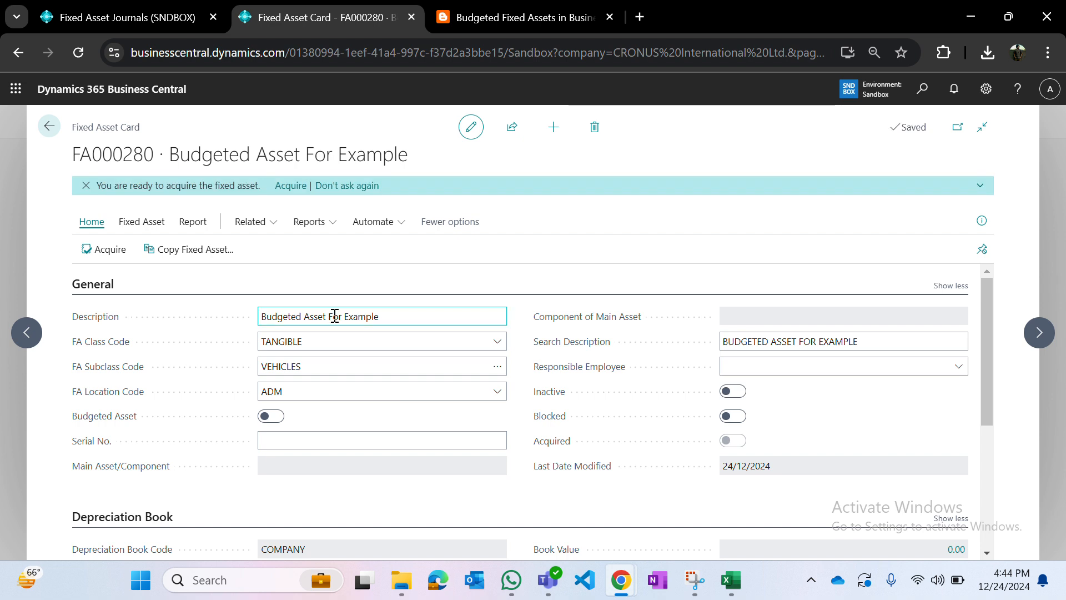
Step: Change the description of fixed asset FA000280 to "Actual Asset For Example"
{"action": "left_click", "coordinate": [334, 316]}
{"action": "key", "text": "Right"}
{"action": "key", "text": "ctrl+Left"}
{"action": "key", "text": "ctrl+Left"}
{"action": "key", "text": "ctrl+Left"}
{"action": "key", "text": "ctrl+shift+Left"}
{"action": "type", "text": "ACta"}
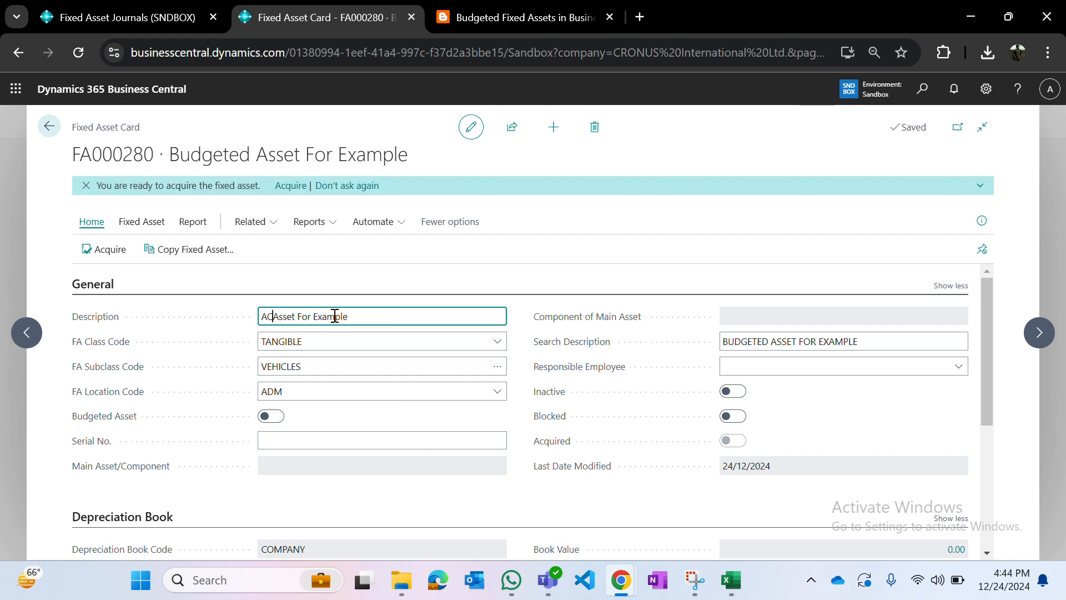
{"action": "key", "text": "BackSpace"}
{"action": "key", "text": "BackSpace"}
{"action": "key", "text": "BackSpace"}
{"action": "key", "text": "BackSpace"}
{"action": "type", "text": "Actual"}
{"action": "key", "text": "Tab"}
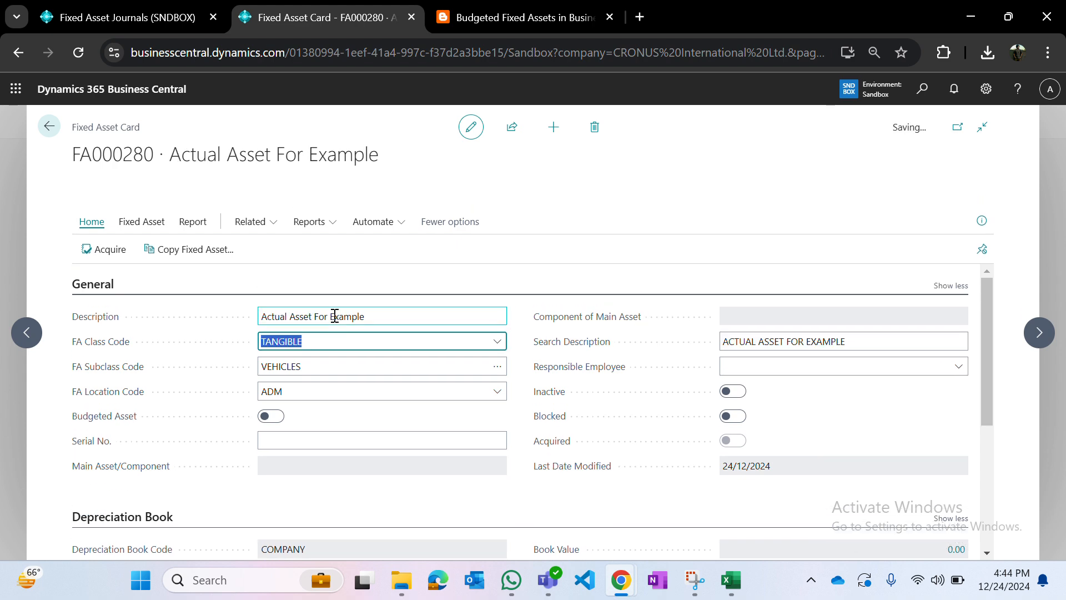
Step: Close the FA000280 card and select FA000280, Actual Asset For Example, as the FA No. on the fixed asset journal line
{"action": "key", "text": "Escape"}
{"action": "left_click", "coordinate": [120, 17]}
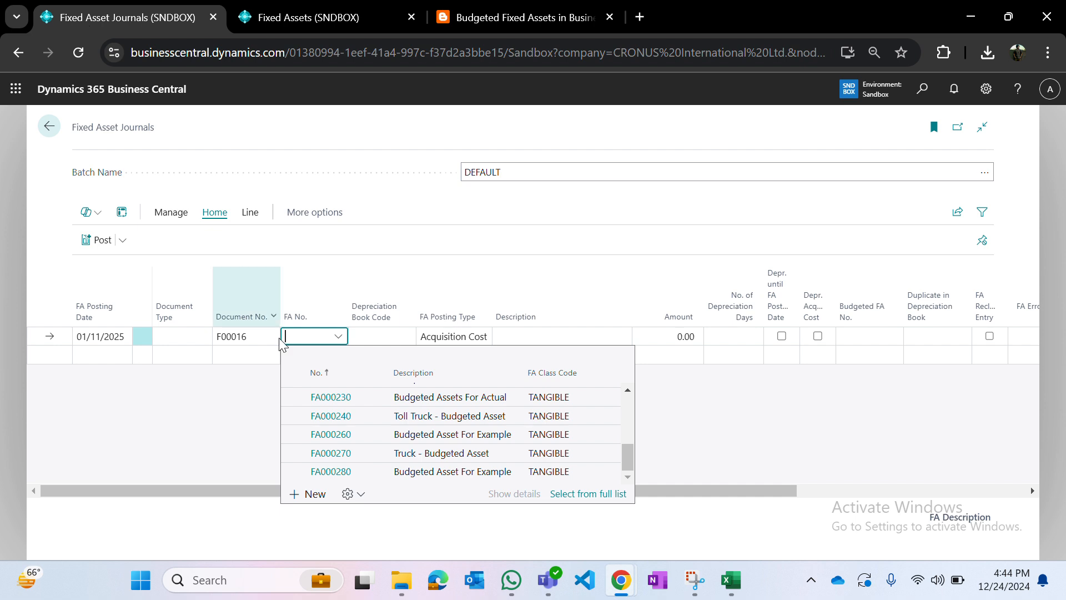
{"action": "left_click", "coordinate": [429, 468]}
{"action": "key", "text": "alt+Down"}
{"action": "scroll", "coordinate": [428, 455], "scroll_direction": "down", "scroll_amount": 5}
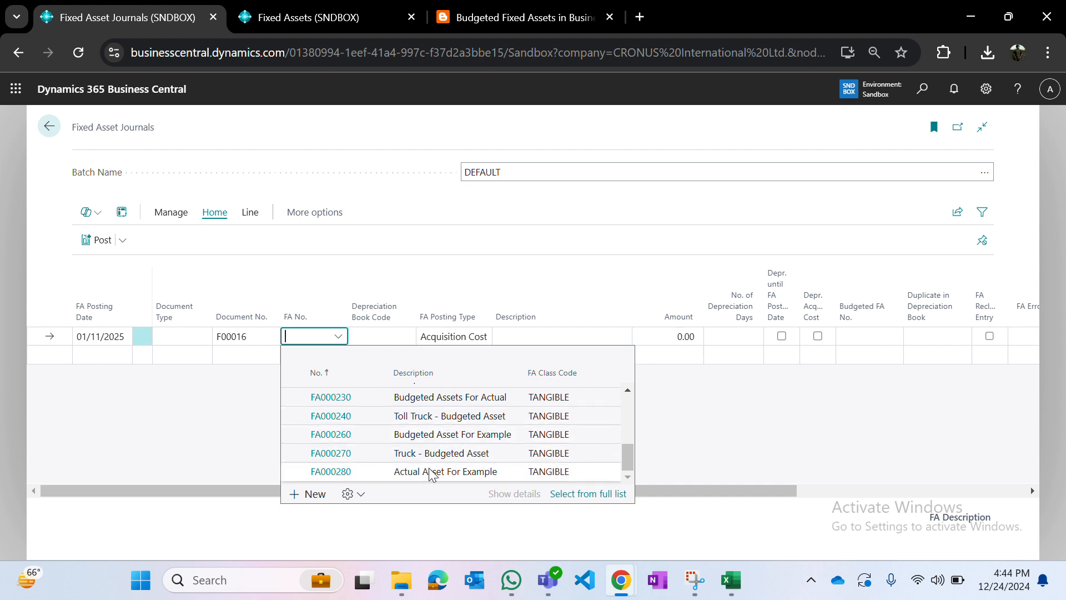
{"action": "left_click", "coordinate": [429, 471]}
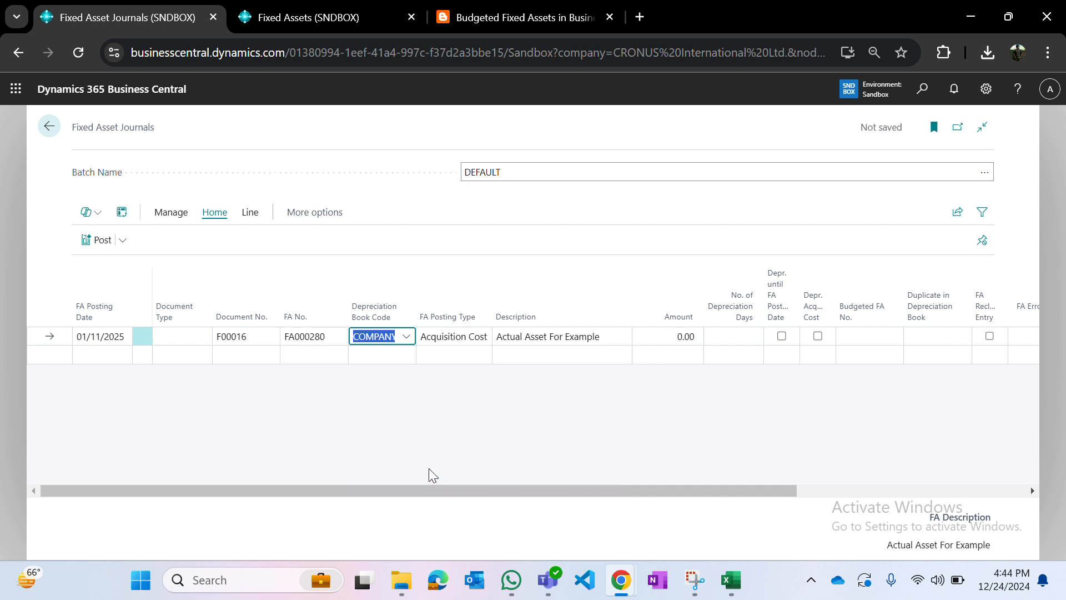
Step: Change the journal line's FA No. to the budgeted asset FA000260
{"action": "key", "text": "alt+Down"}
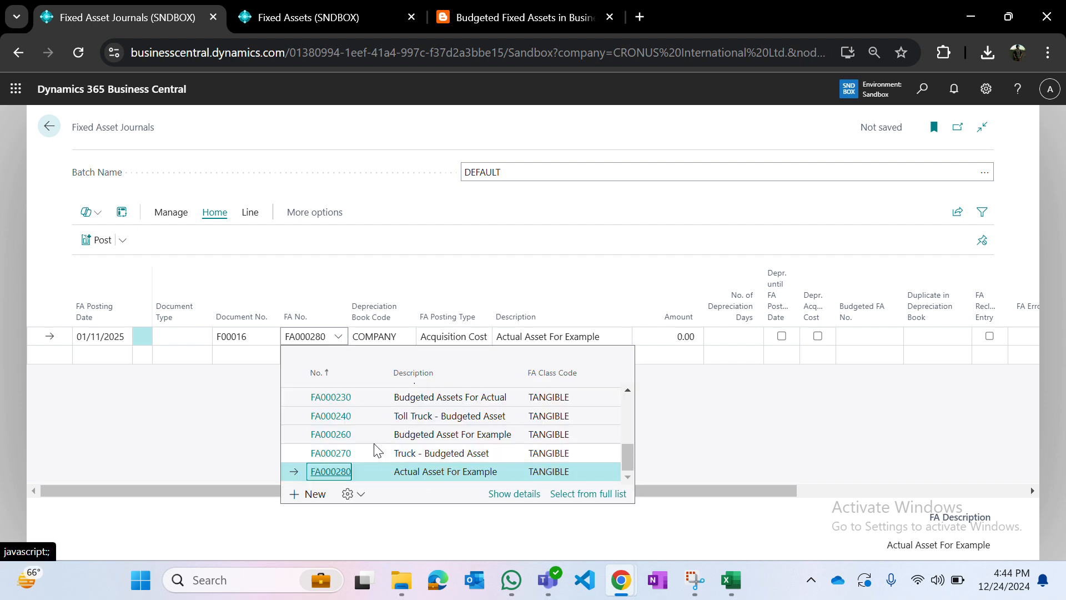
{"action": "left_click", "coordinate": [377, 438]}
{"action": "key", "text": "Tab"}
{"action": "key", "text": "Tab"}
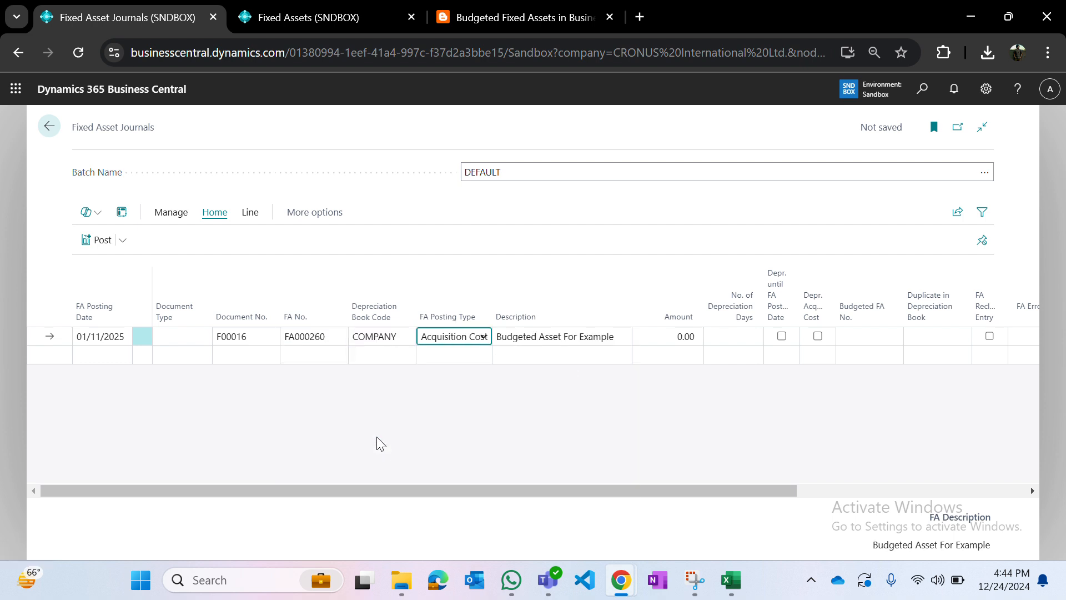
Step: Check the book value on the FA000260 card and enter 11,850 as the journal line's Amount
{"action": "key", "text": "Tab"}
{"action": "key", "text": "Tab"}
{"action": "key", "text": "Tab"}
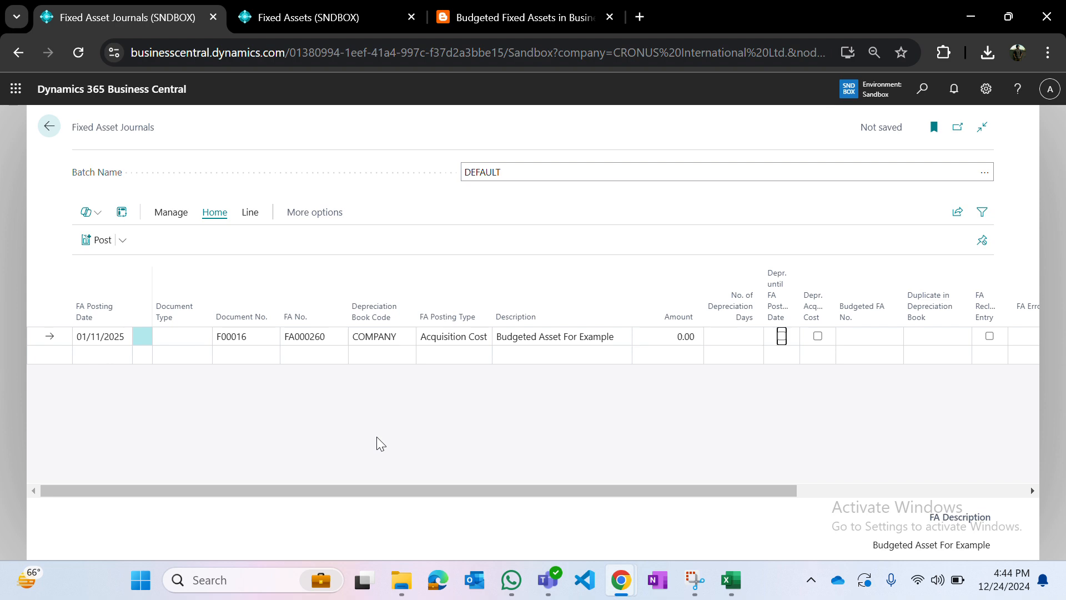
{"action": "key", "text": "shift+Tab"}
{"action": "key", "text": "shift+Tab"}
{"action": "key", "text": "ctrl+Tab"}
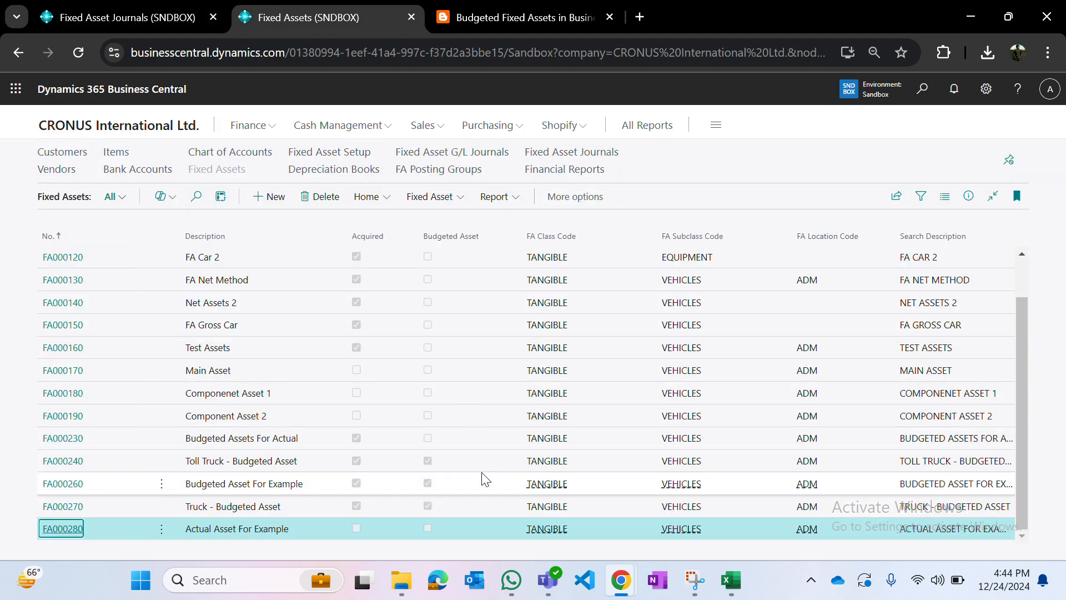
{"action": "left_click", "coordinate": [66, 484]}
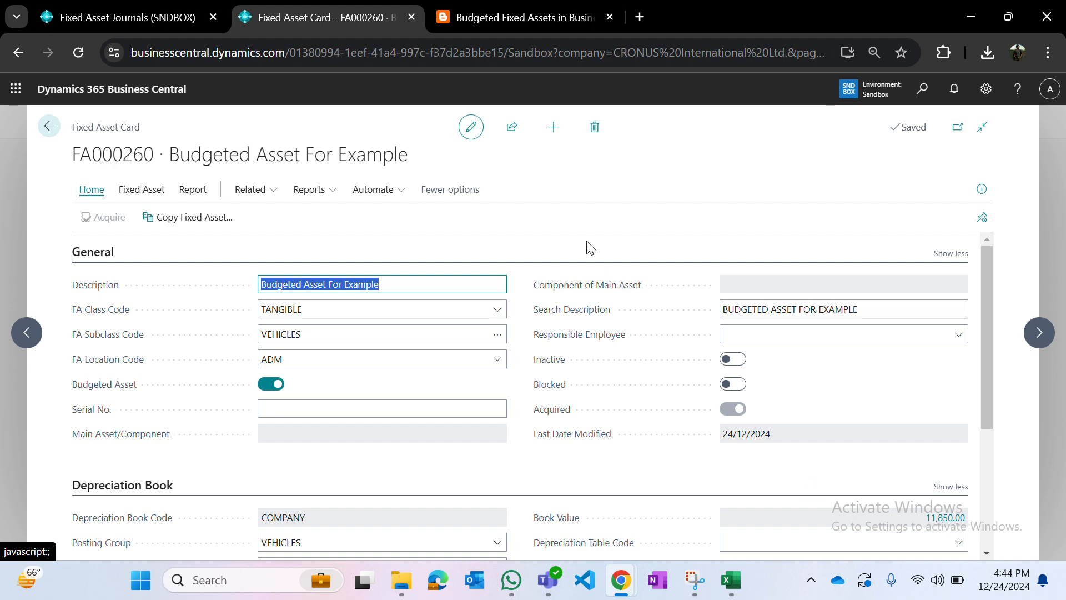
{"action": "key", "text": "ctrl+shift+Tab"}
{"action": "key", "text": "ctrl+Tab"}
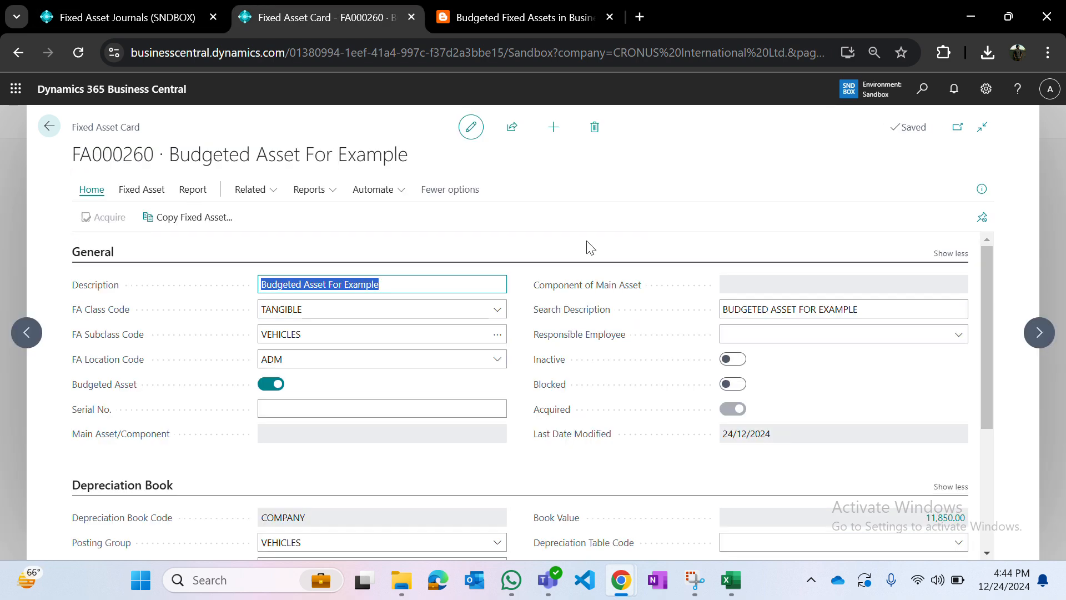
{"action": "key", "text": "ctrl+shift+Tab"}
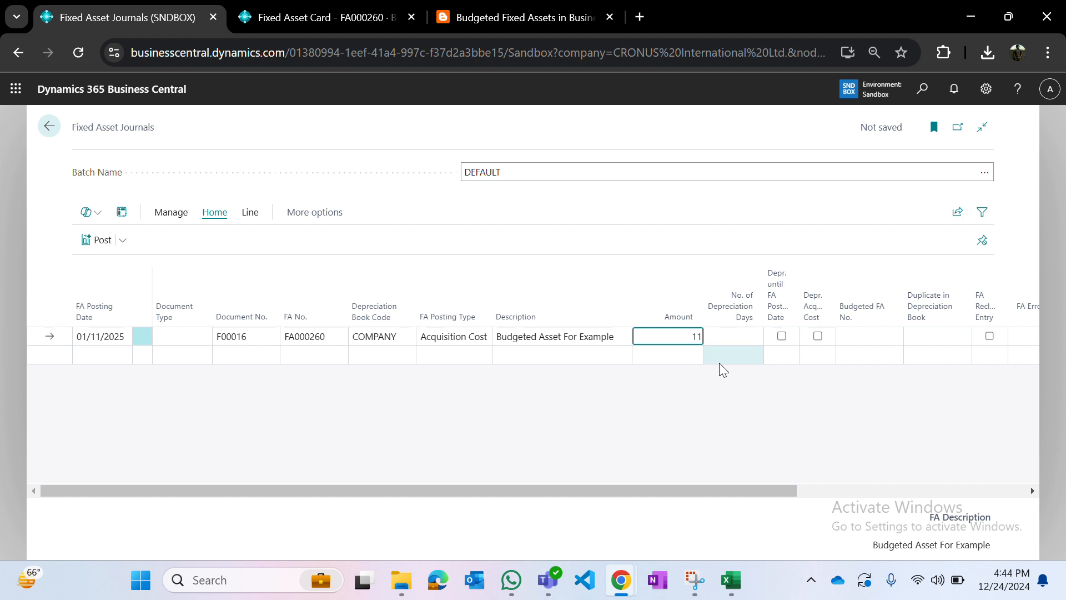
{"action": "type", "text": "11,850"}
{"action": "key", "text": "Tab"}
Step: Set the Budgeted FA No. of the journal line to FA000260, Budgeted Asset For Example
{"action": "key", "text": "Tab"}
{"action": "key", "text": "Tab"}
{"action": "key", "text": "Tab"}
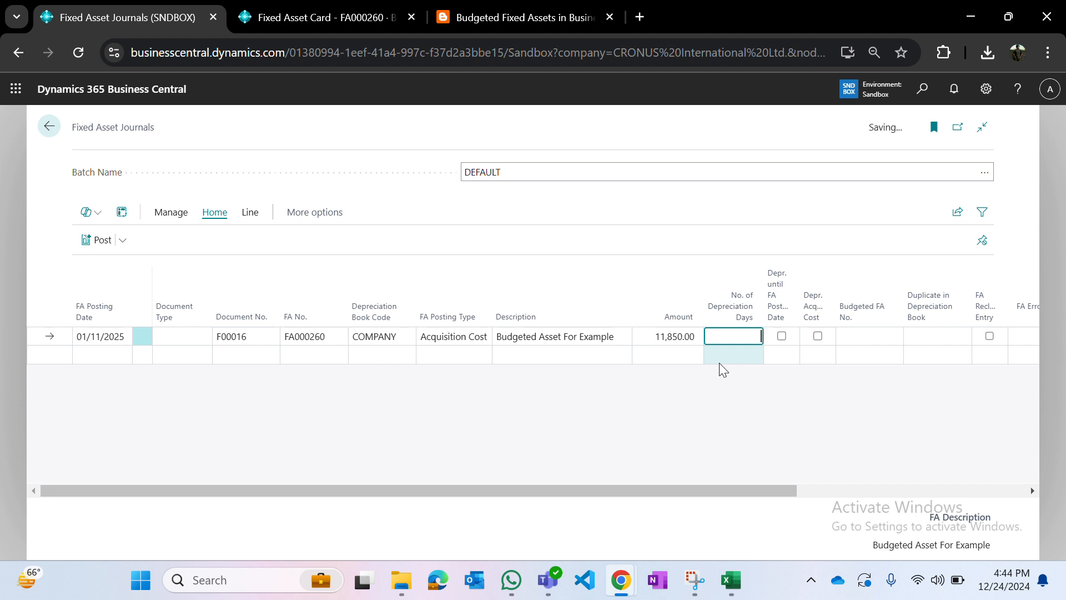
{"action": "scroll", "coordinate": [797, 415], "scroll_direction": "right", "scroll_amount": 2}
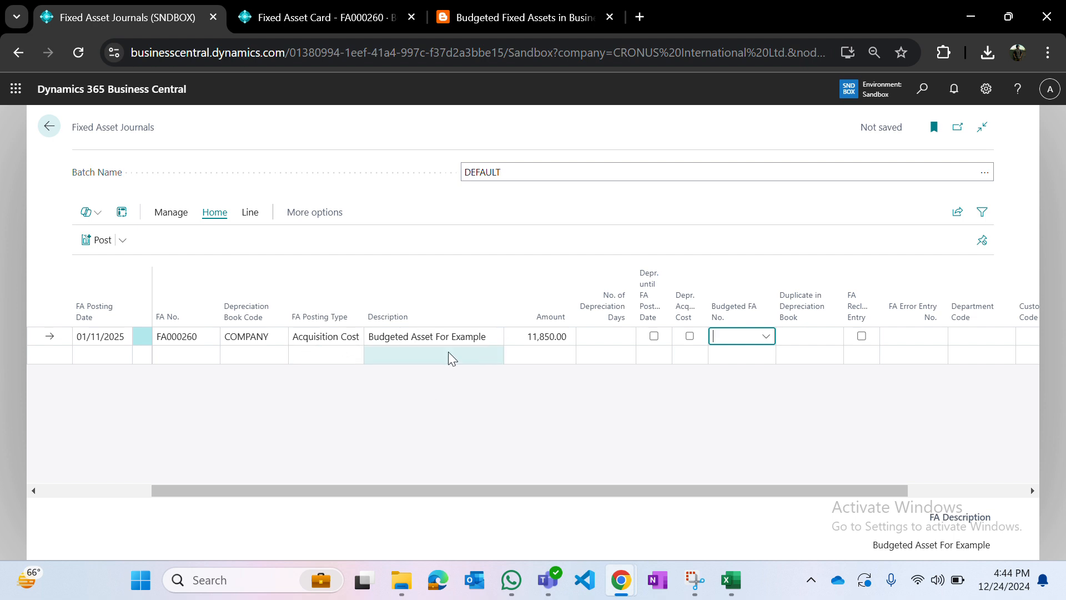
{"action": "left_click", "coordinate": [767, 336]}
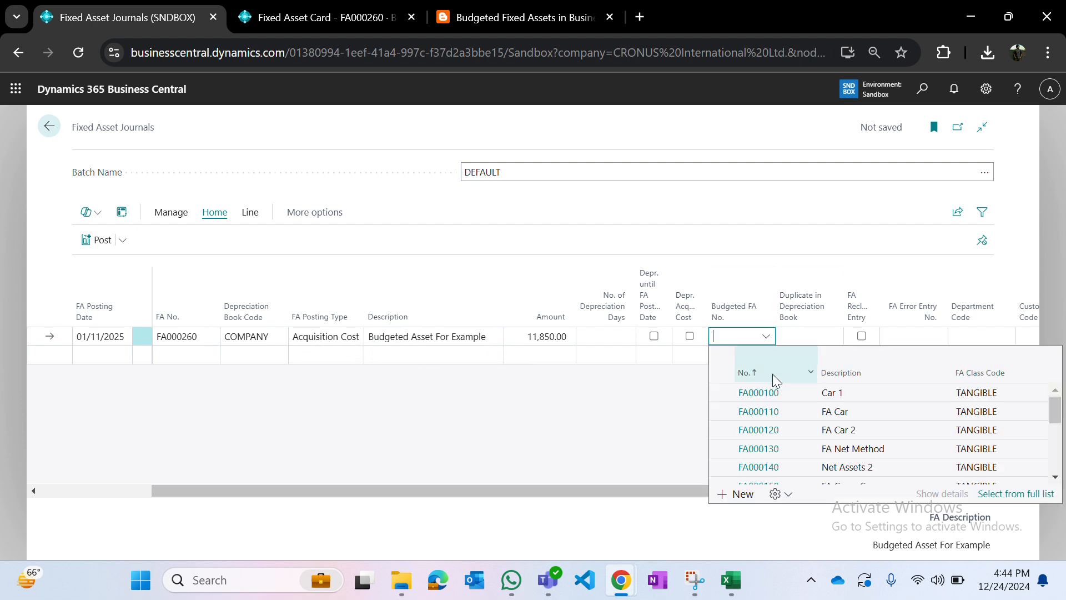
{"action": "scroll", "coordinate": [796, 455], "scroll_direction": "down", "scroll_amount": 5}
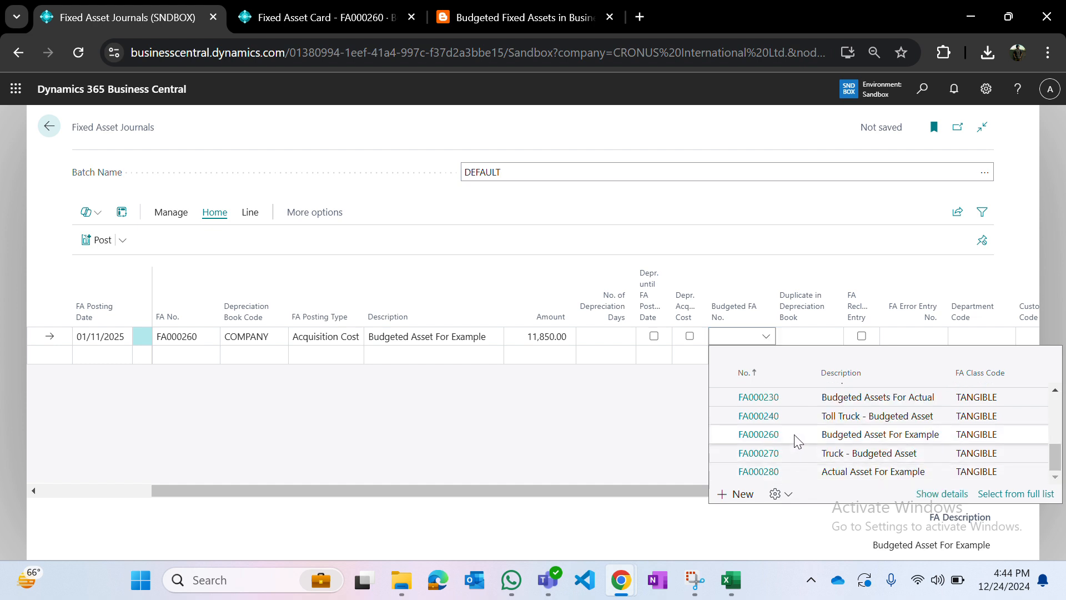
{"action": "left_click", "coordinate": [798, 435]}
Step: Switch to the budgeted fixed assets blog post and review its instructions on adjusting the new asset and posting its acquisition
{"action": "key", "text": "ctrl+Tab"}
{"action": "key", "text": "ctrl+Tab"}
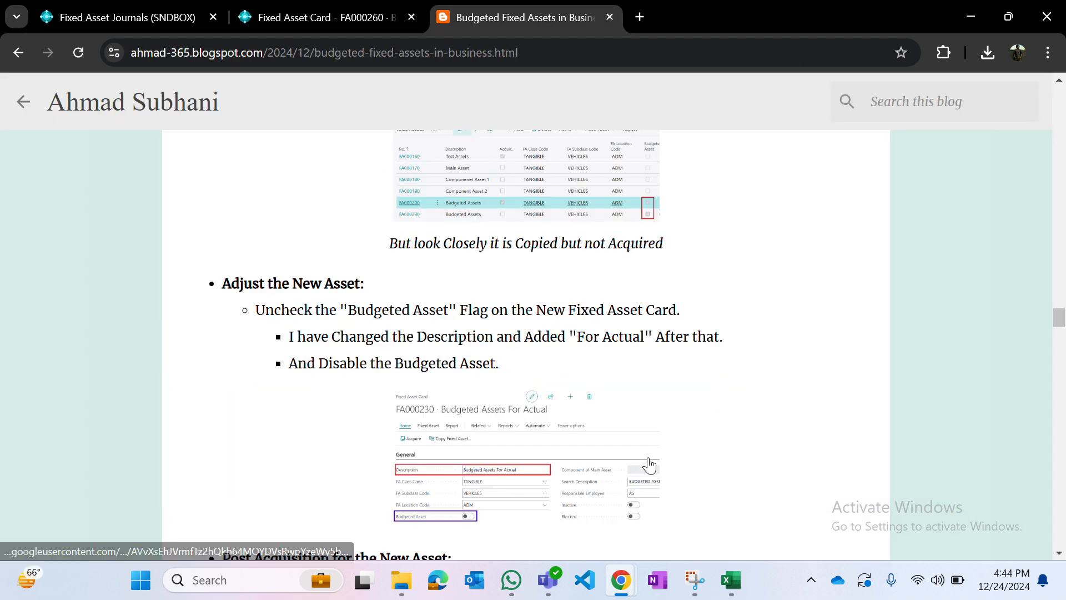
{"action": "scroll", "coordinate": [507, 441], "scroll_direction": "down", "scroll_amount": 2}
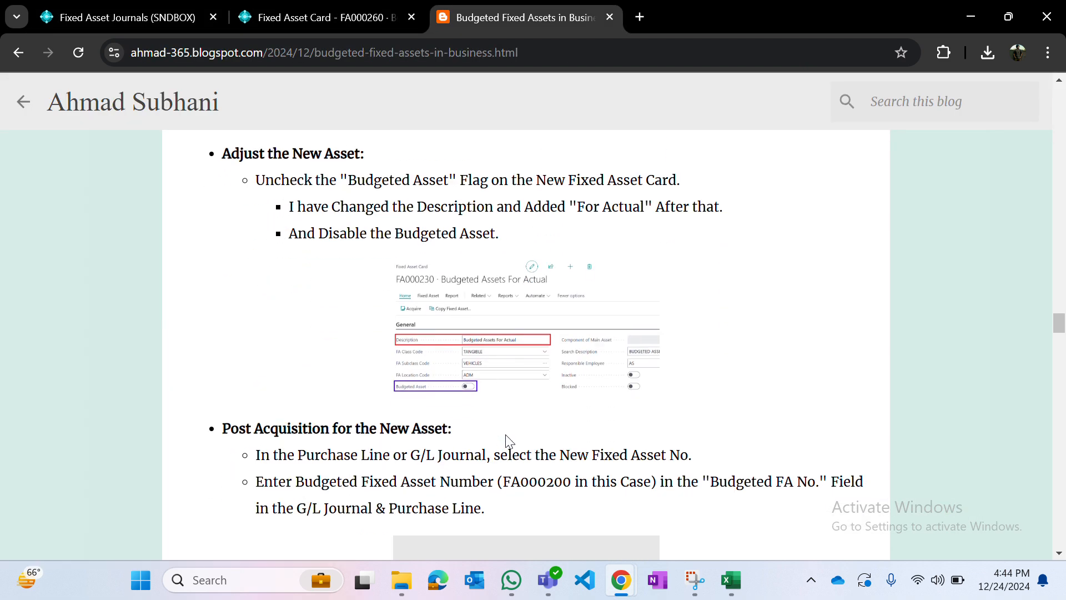
{"action": "scroll", "coordinate": [507, 442], "scroll_direction": "down", "scroll_amount": 5}
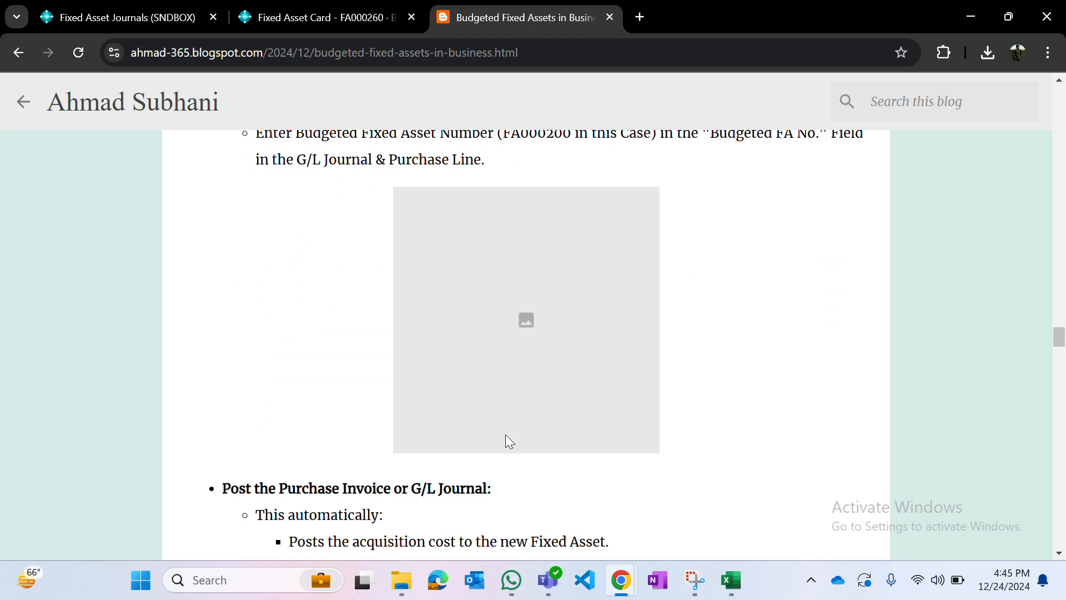
{"action": "scroll", "coordinate": [513, 284], "scroll_direction": "up", "scroll_amount": 2}
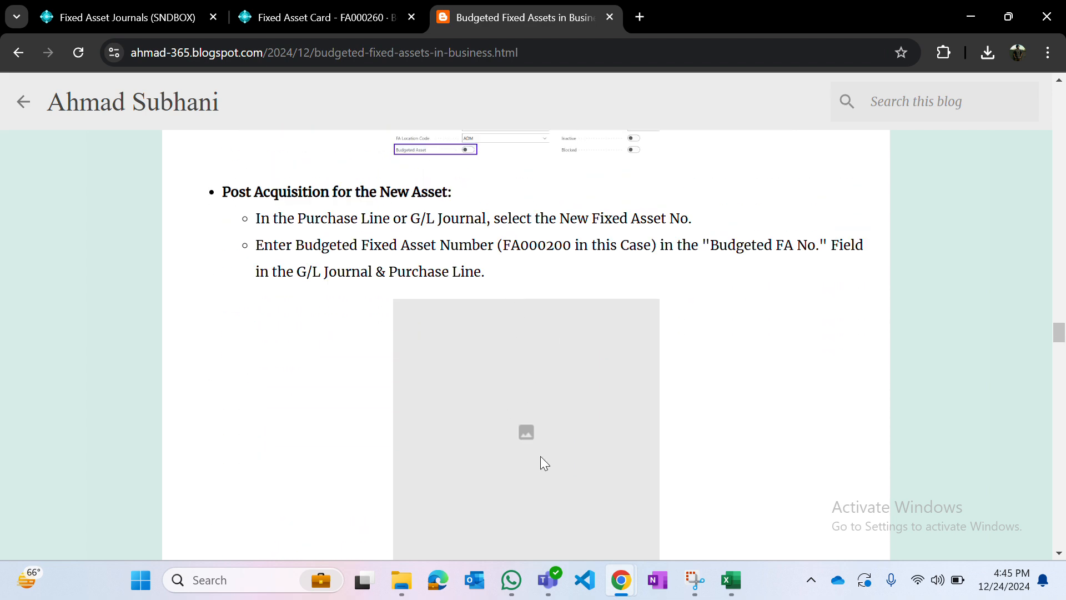
{"action": "scroll", "coordinate": [550, 439], "scroll_direction": "down", "scroll_amount": 5}
{"action": "scroll", "coordinate": [557, 424], "scroll_direction": "down", "scroll_amount": 1}
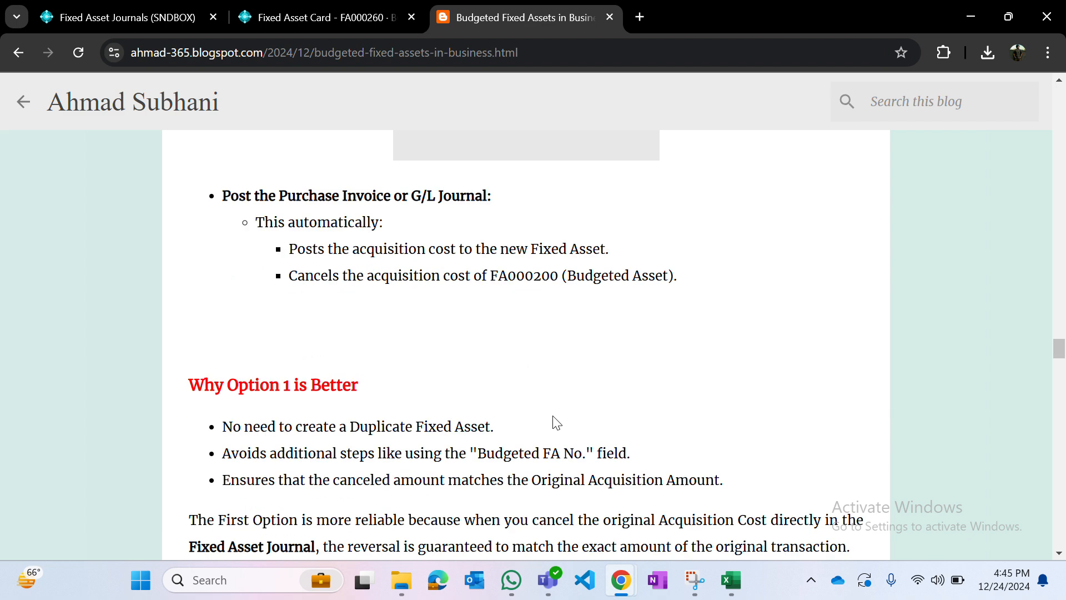
{"action": "scroll", "coordinate": [557, 424], "scroll_direction": "up", "scroll_amount": 1}
{"action": "scroll", "coordinate": [544, 312], "scroll_direction": "up", "scroll_amount": 1}
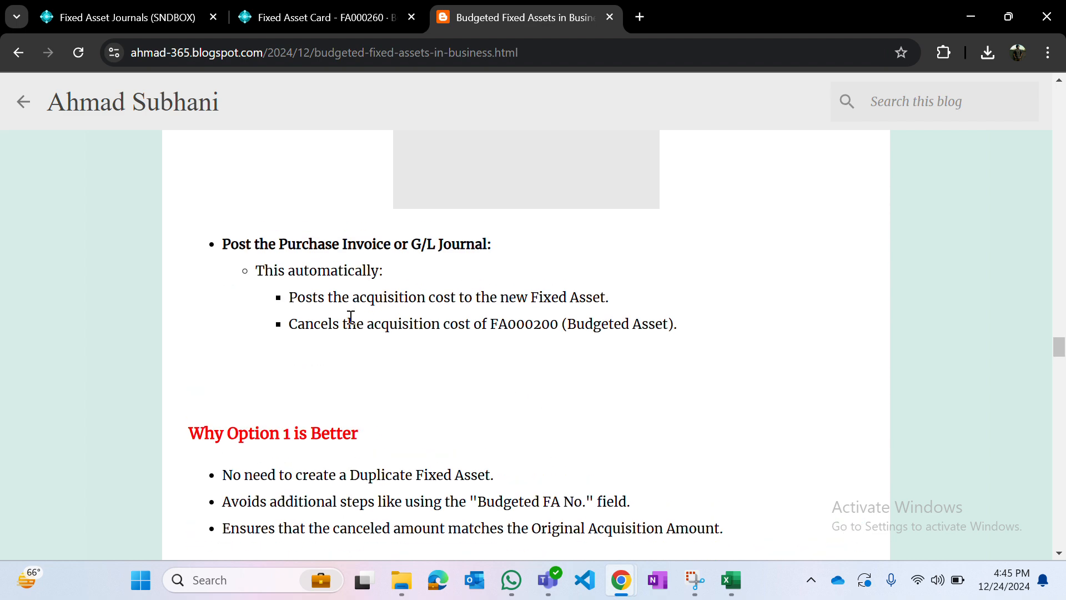
{"action": "scroll", "coordinate": [369, 238], "scroll_direction": "up", "scroll_amount": 6}
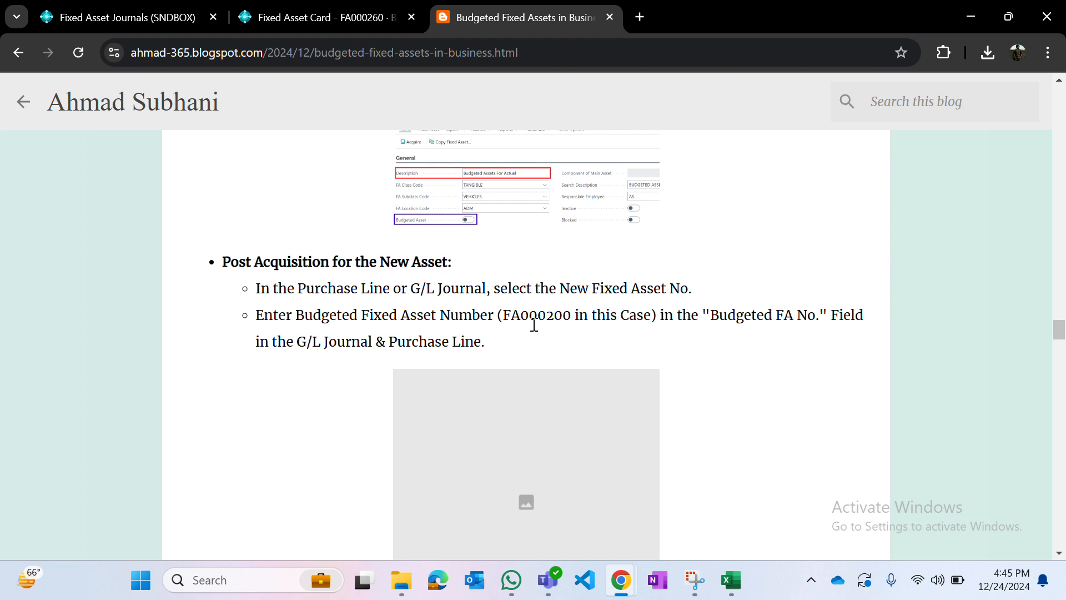
{"action": "scroll", "coordinate": [562, 332], "scroll_direction": "up", "scroll_amount": 1}
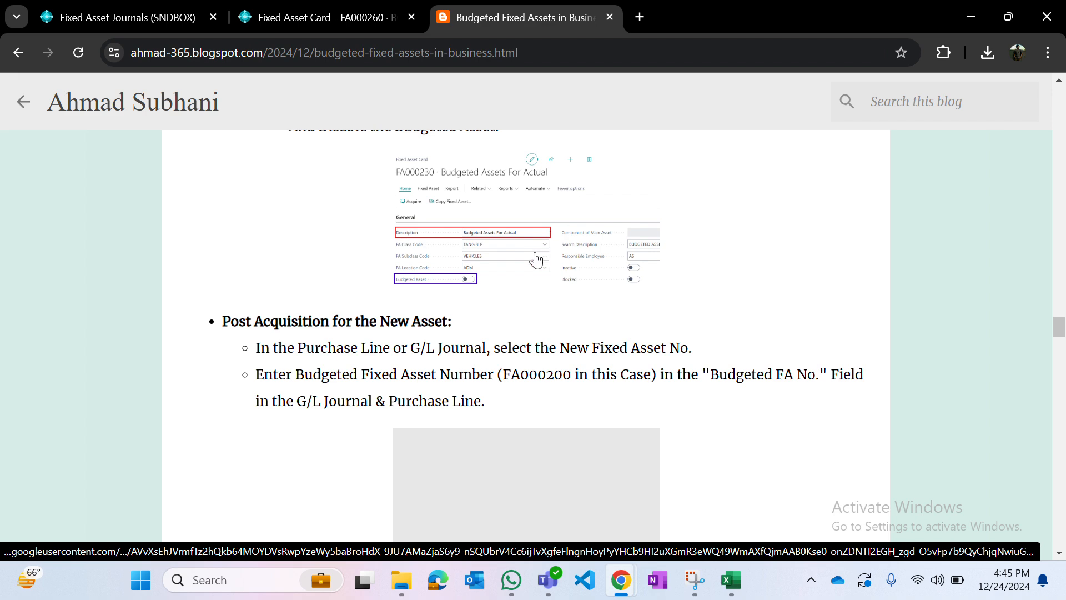
{"action": "scroll", "coordinate": [469, 287], "scroll_direction": "up", "scroll_amount": 3}
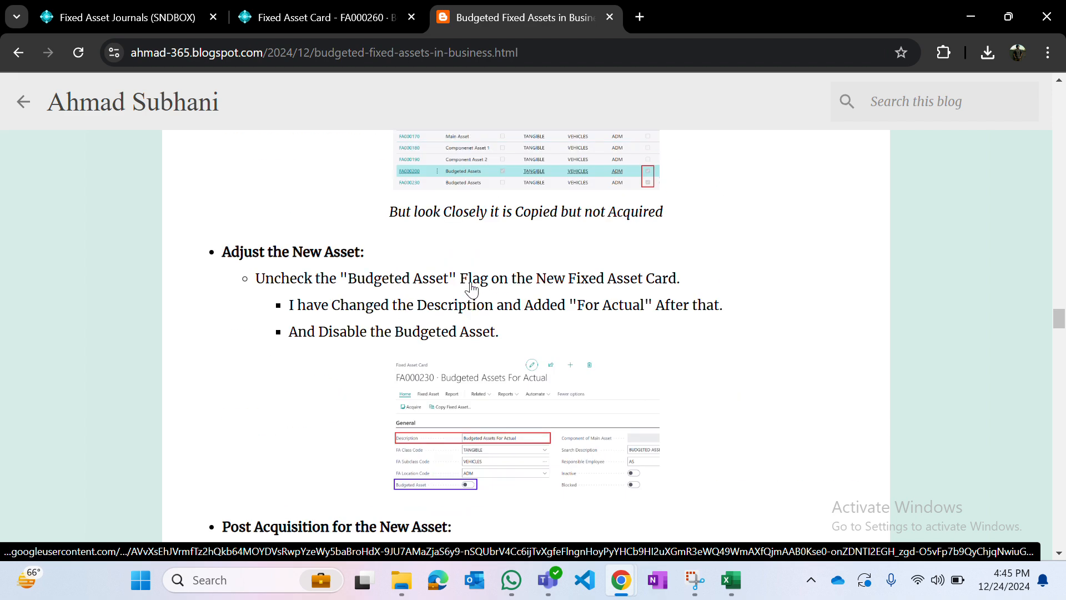
{"action": "scroll", "coordinate": [472, 283], "scroll_direction": "down", "scroll_amount": 3}
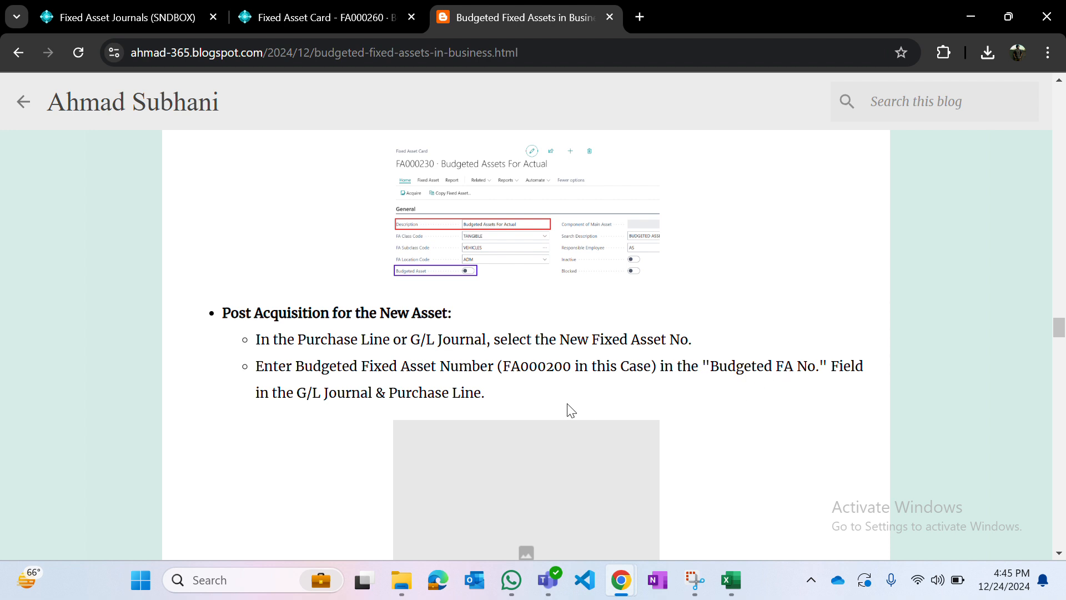
Step: Return to the Fixed Asset Journals and set the acquisition line's FA No. to FA000280, Actual Asset For Example
{"action": "left_click", "coordinate": [85, 11]}
{"action": "left_click", "coordinate": [198, 337]}
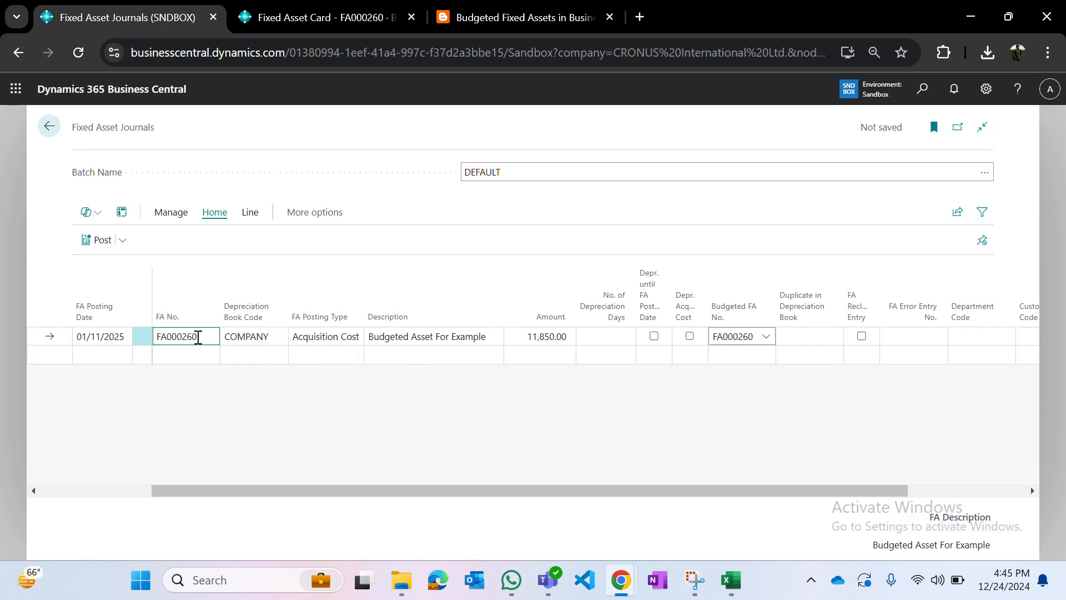
{"action": "left_click", "coordinate": [320, 336]}
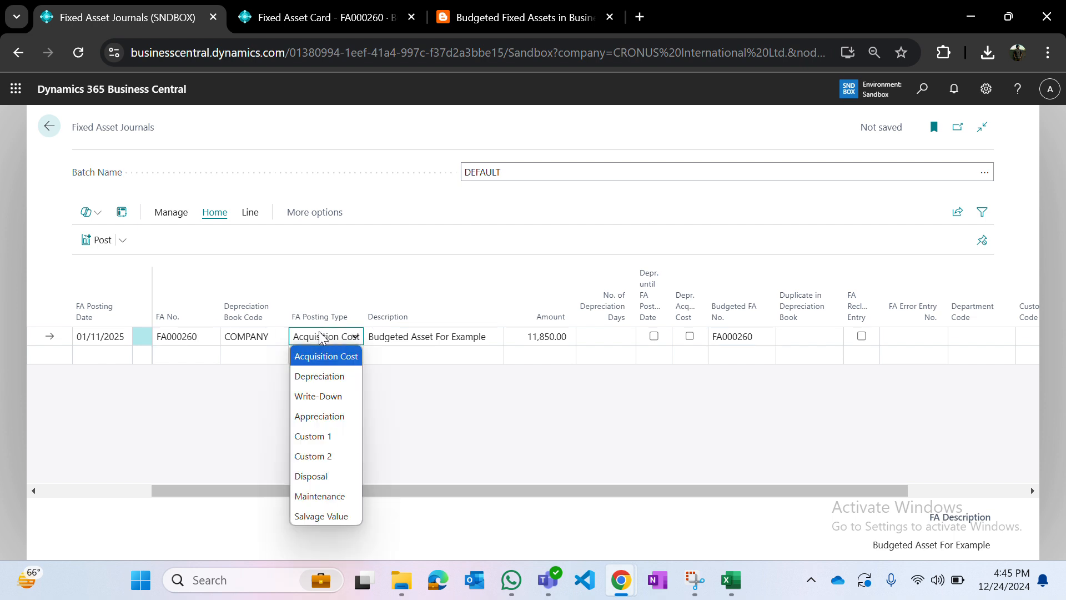
{"action": "key", "text": "shift+Tab"}
{"action": "key", "text": "shift+Tab"}
{"action": "key", "text": "shift+Tab"}
{"action": "key", "text": "shift+Tab"}
{"action": "key", "text": "Tab"}
{"action": "key", "text": "Tab"}
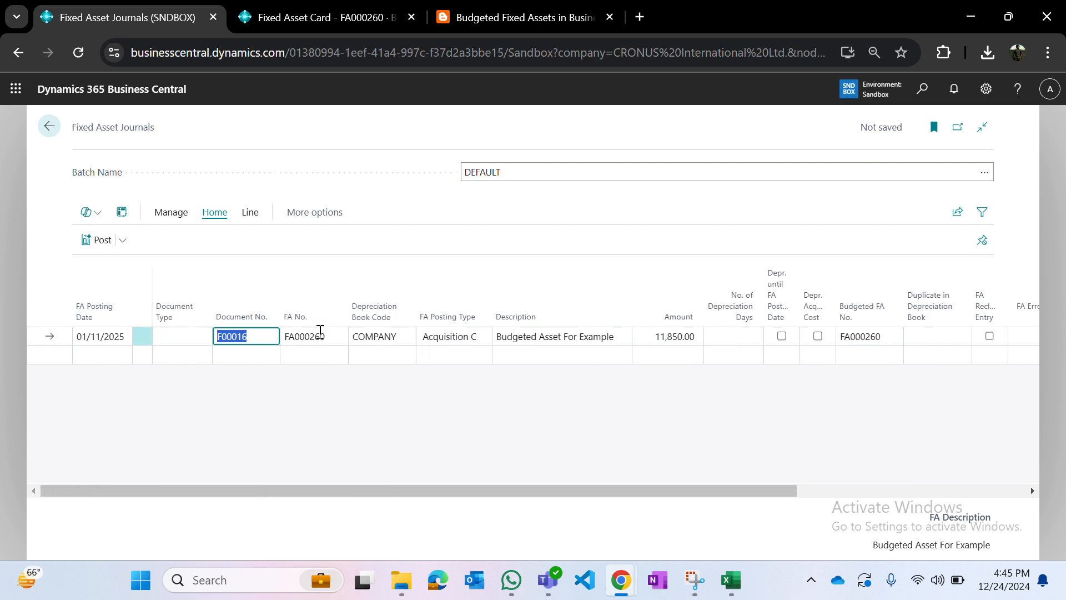
{"action": "key", "text": "alt+Down"}
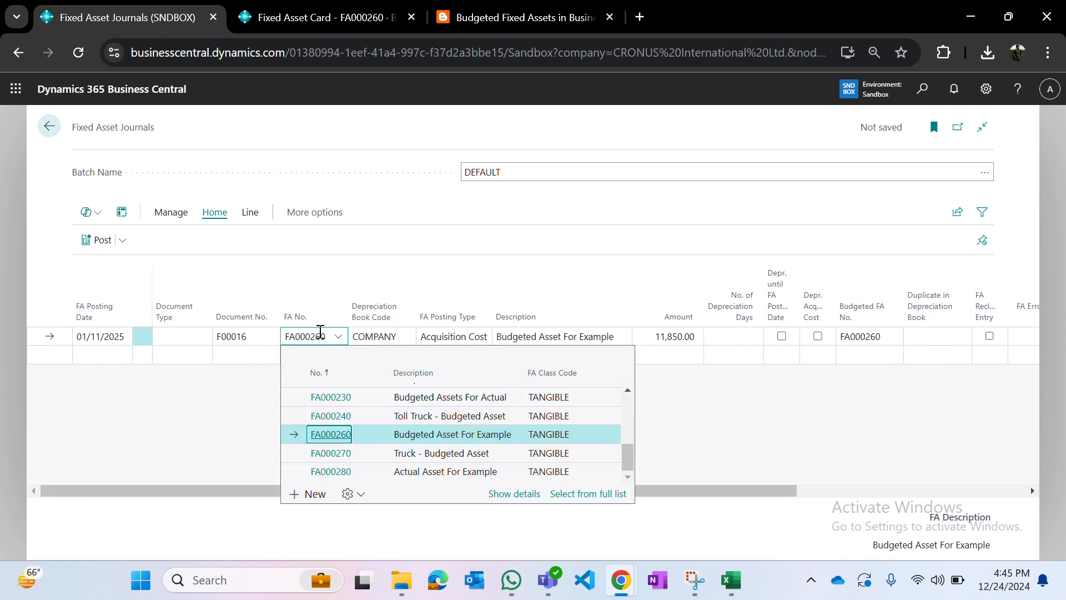
{"action": "left_click", "coordinate": [442, 472]}
{"action": "key", "text": "Tab"}
{"action": "key", "text": "Tab"}
{"action": "key", "text": "Tab"}
{"action": "key", "text": "Tab"}
{"action": "key", "text": "Tab"}
{"action": "key", "text": "Tab"}
{"action": "key", "text": "Tab"}
{"action": "key", "text": "Tab"}
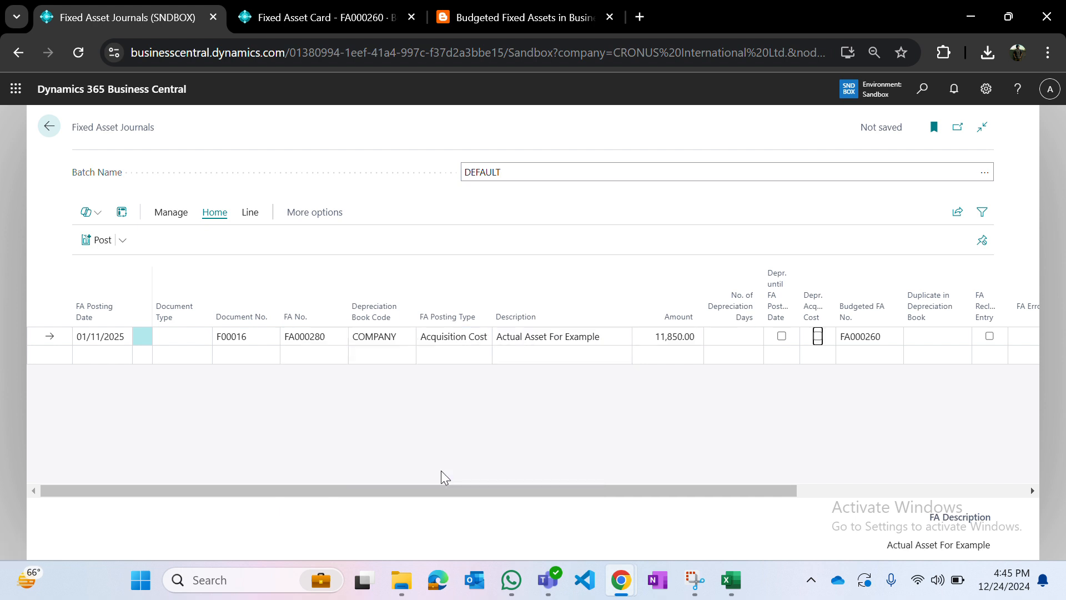
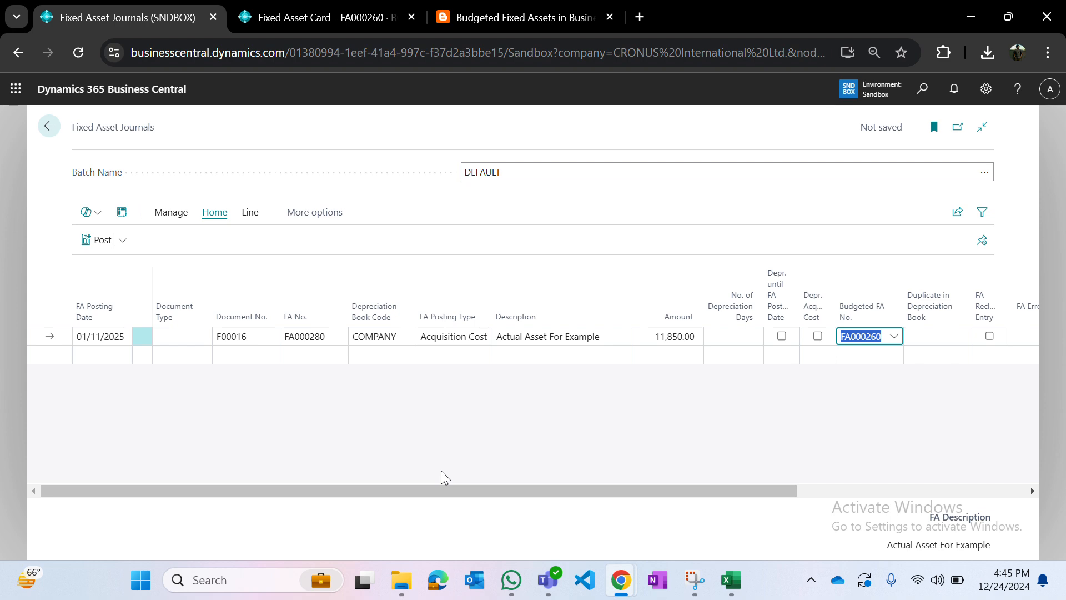
Step: Preview the posting of the FA000280 acquisition cost line, then return to the Fixed Asset Journals
{"action": "key", "text": "ctrl+shift+Tab"}
{"action": "key", "text": "ctrl+shift+Tab"}
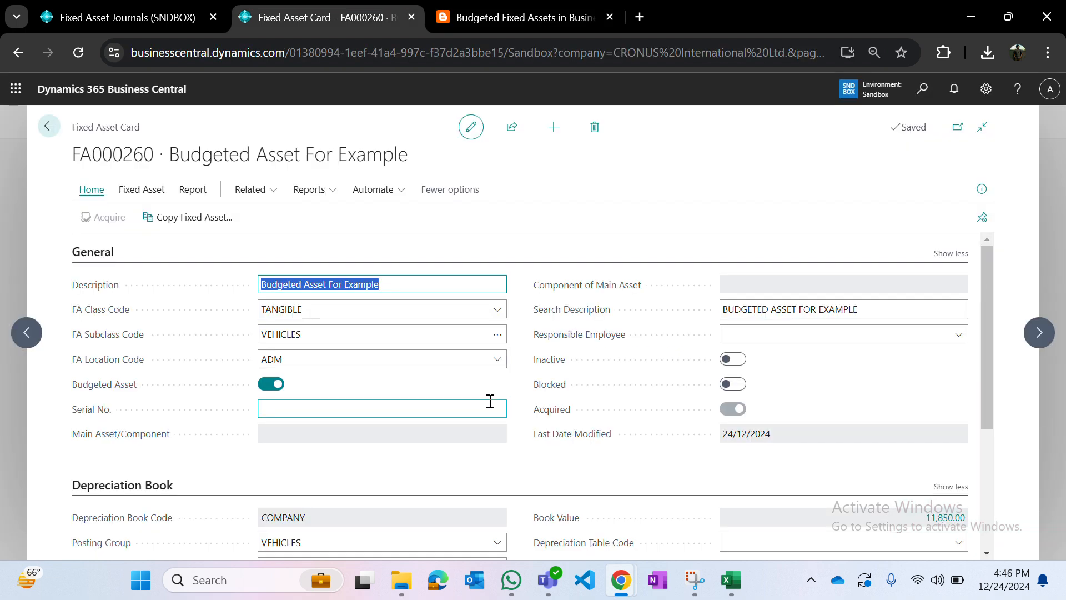
{"action": "key", "text": "ctrl+shift+Tab"}
{"action": "left_click", "coordinate": [122, 241]}
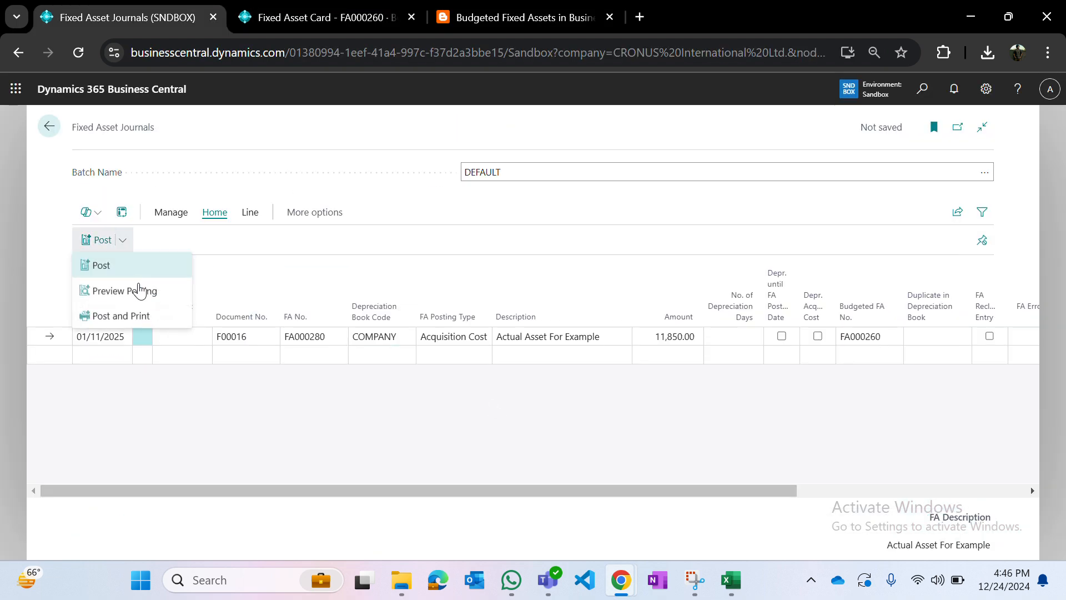
{"action": "left_click", "coordinate": [139, 291]}
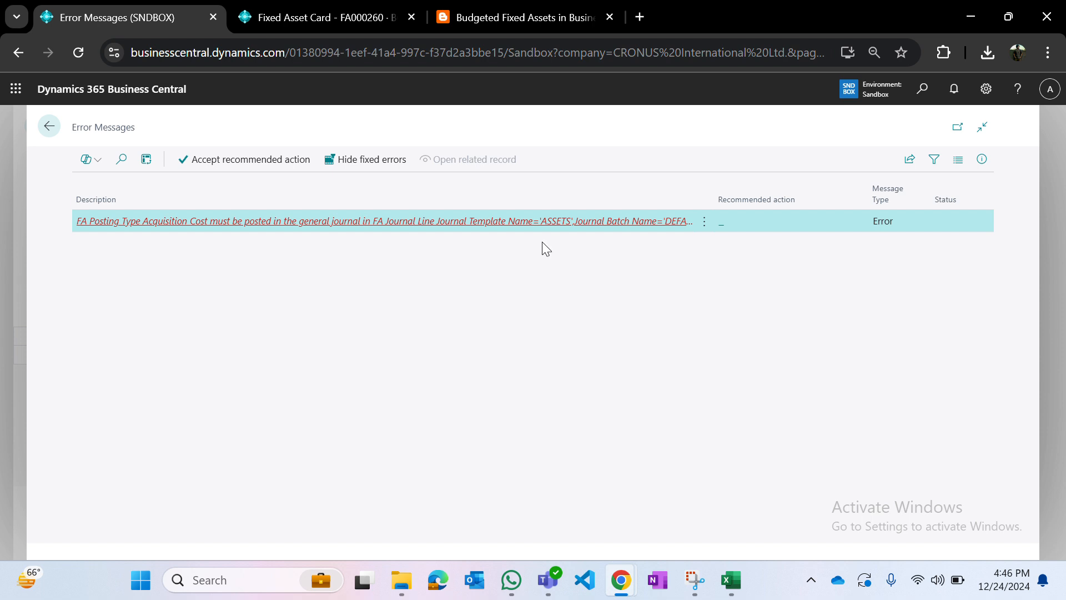
{"action": "left_click", "coordinate": [7, 171]}
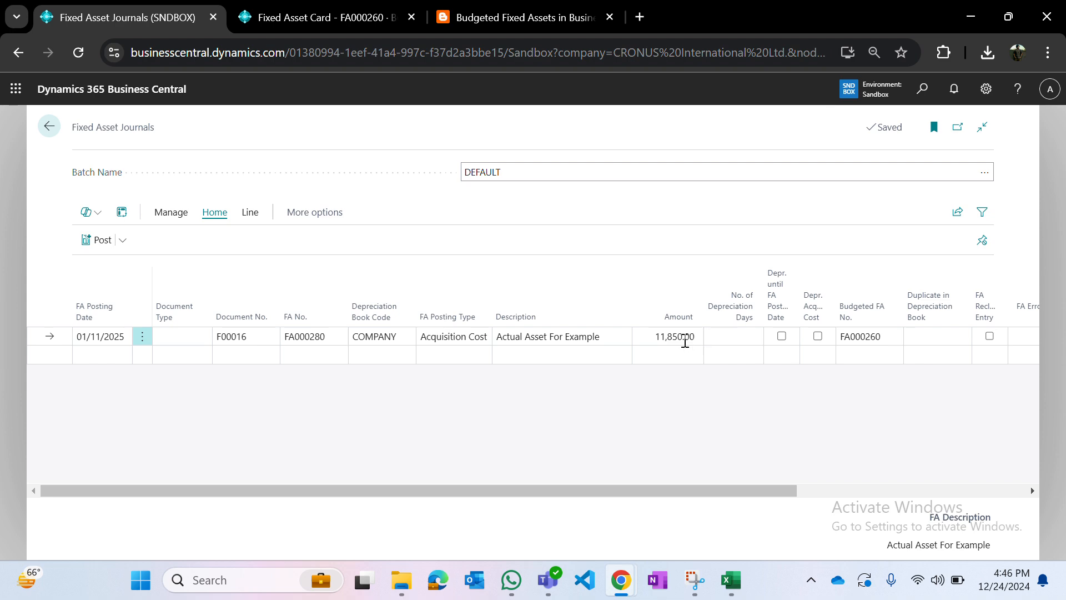
Step: Open the FA ledger entries behind the book value of FA000260 and examine its acquisition cost and depreciation amounts
{"action": "left_click", "coordinate": [315, 17]}
{"action": "key", "text": "ctrl+Tab"}
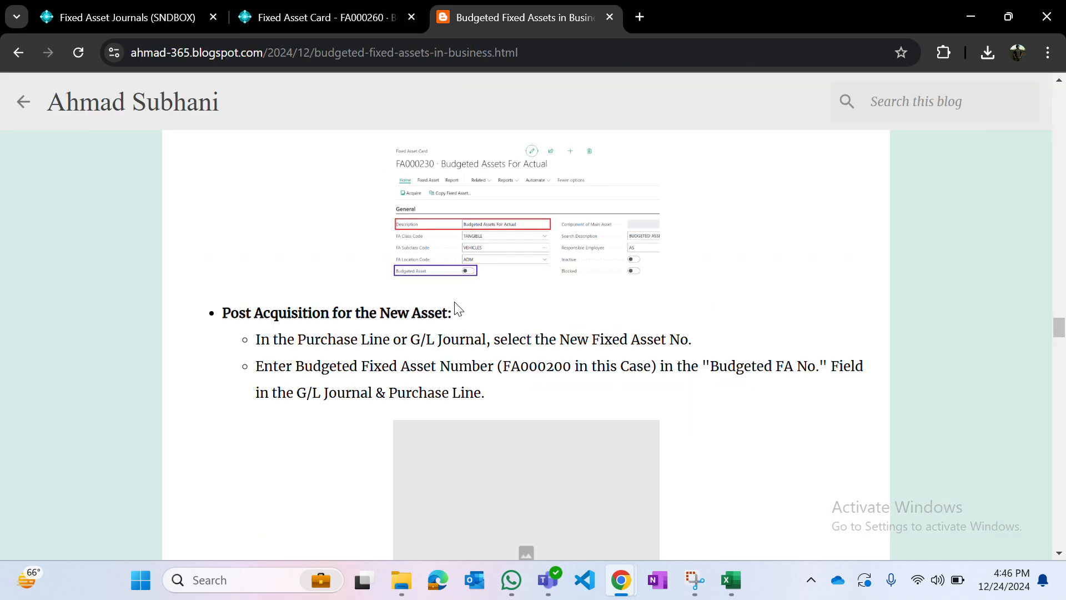
{"action": "key", "text": "ctrl+shift+Tab"}
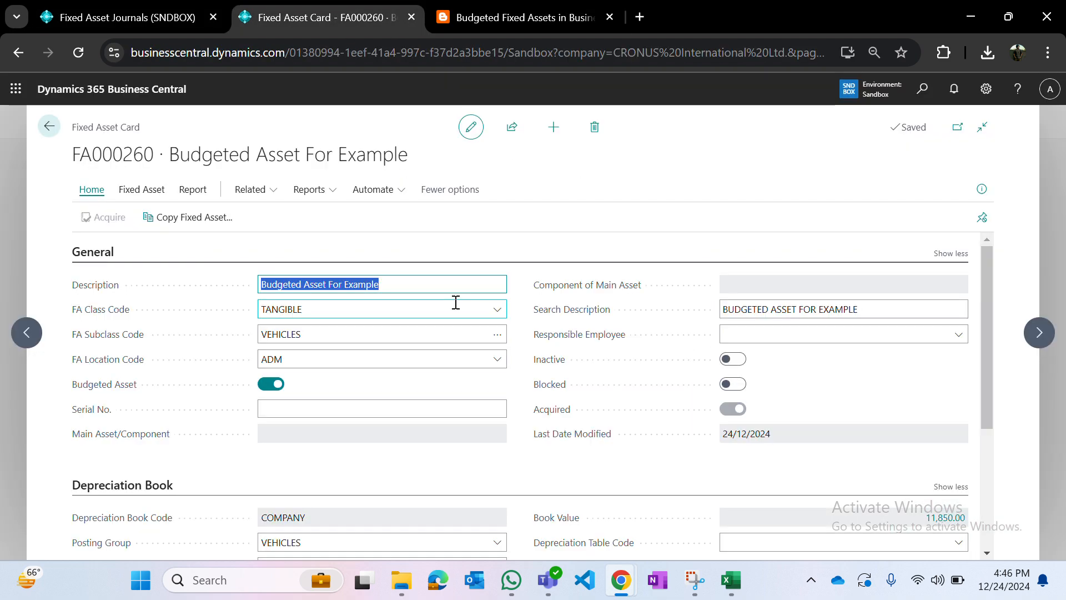
{"action": "left_click", "coordinate": [949, 519]}
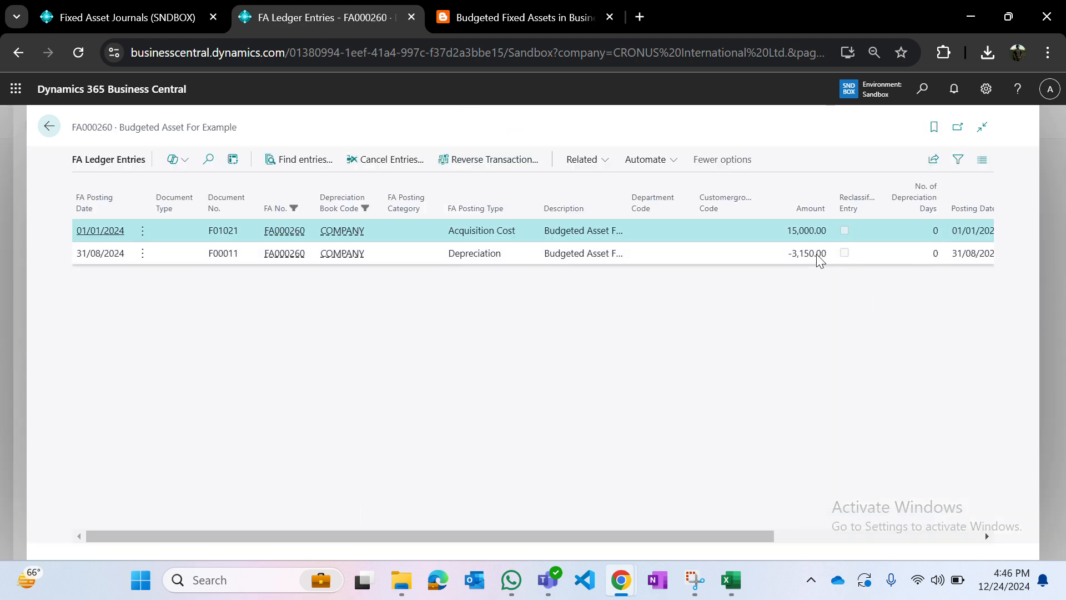
{"action": "key", "text": "ctrl+shift+Tab"}
Step: Set the amount of the FA000280 acquisition cost line in the Fixed Asset Journals to 15,000
{"action": "left_click", "coordinate": [665, 337]}
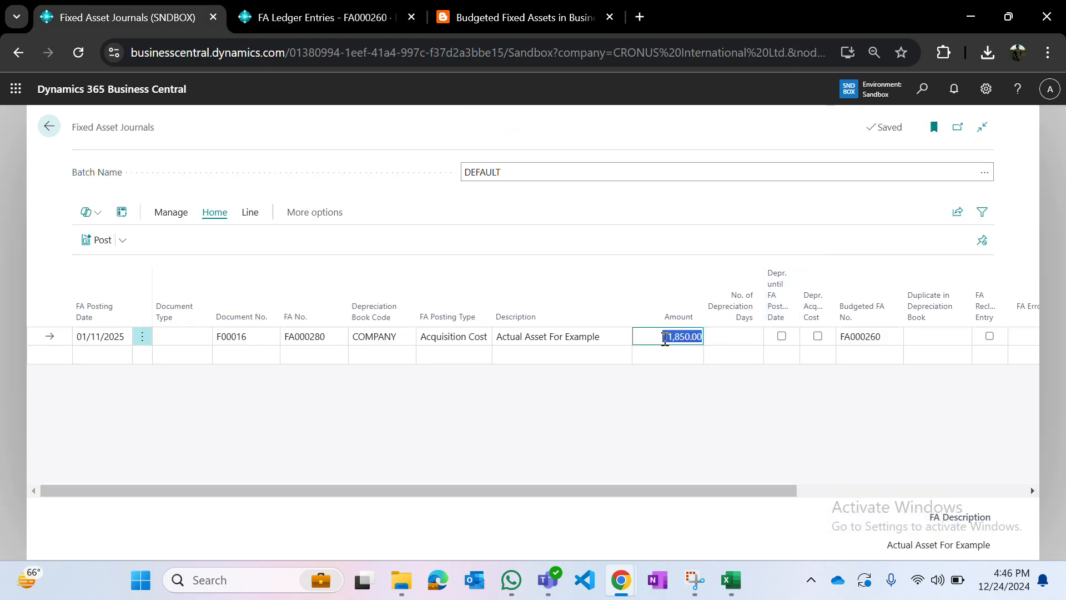
{"action": "type", "text": "15,000"}
{"action": "key", "text": "Down"}
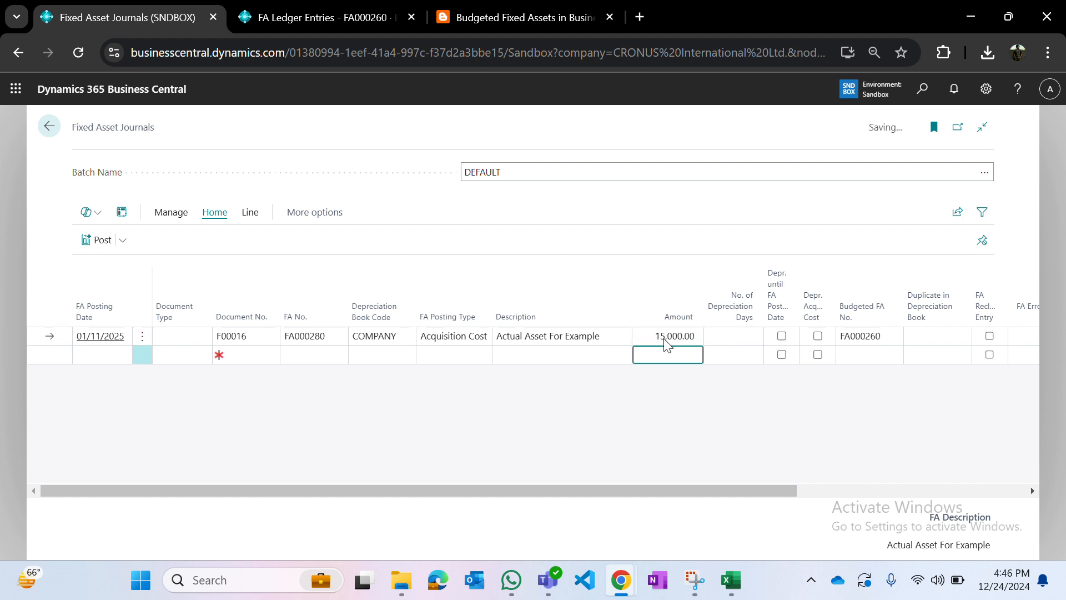
Step: Add a second journal line with an amount of -3,150 and the FA Posting Type Depreciation
{"action": "type", "text": "3150"}
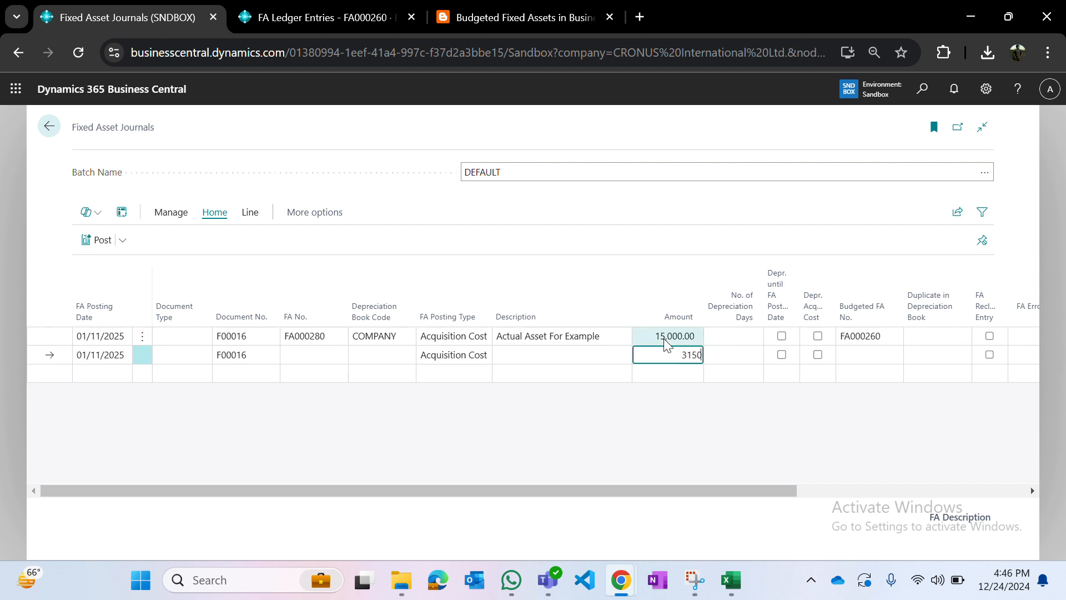
{"action": "key", "text": "Left"}
{"action": "key", "text": "Left"}
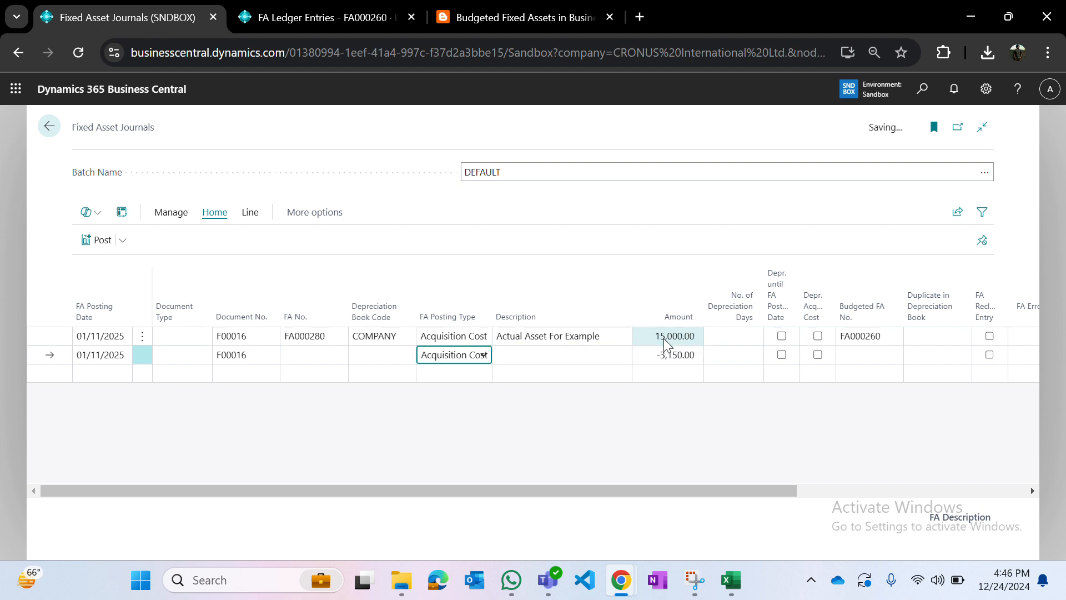
{"action": "key", "text": "d"}
{"action": "key", "text": "Left"}
{"action": "key", "text": "Left"}
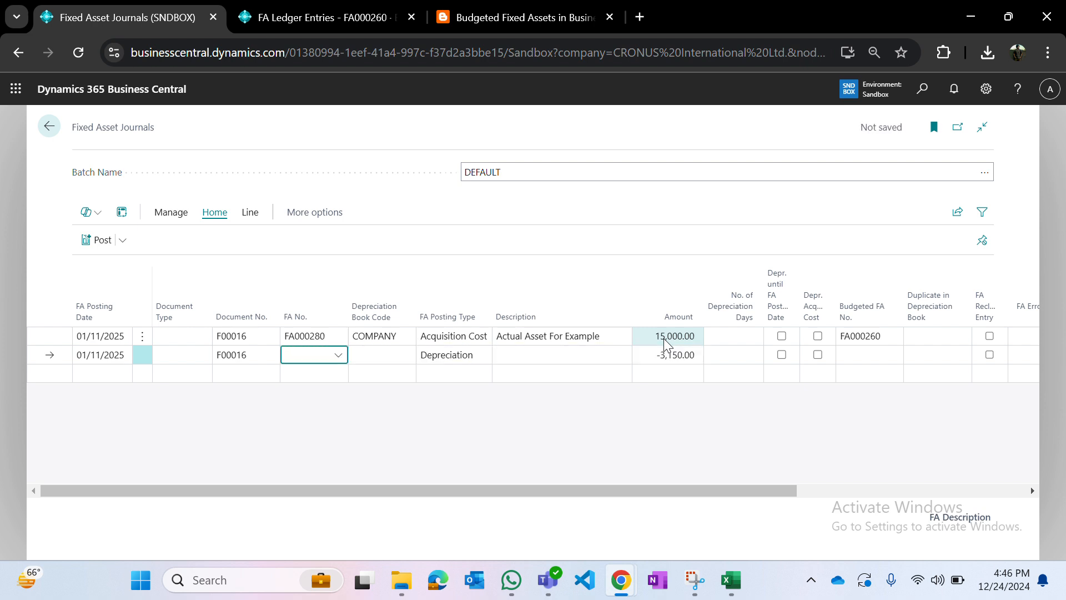
Step: Copy the FA No. FA000280 from the acquisition line to the depreciation line
{"action": "key", "text": "Up"}
{"action": "key", "text": "ctrl+c"}
{"action": "key", "text": "Down"}
{"action": "key", "text": "ctrl+v"}
{"action": "key", "text": "Tab"}
{"action": "key", "text": "Tab"}
{"action": "key", "text": "Tab"}
{"action": "key", "text": "Tab"}
{"action": "key", "text": "Tab"}
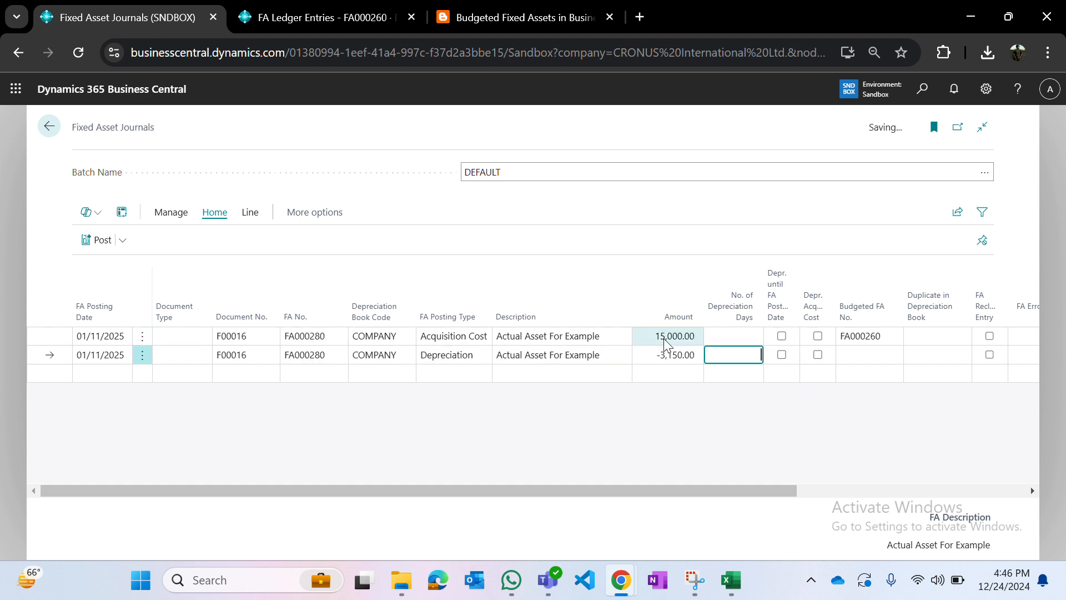
Step: Copy FA000260 as the Budgeted FA No. to the depreciation line and try to preview the posting of both lines
{"action": "key", "text": "Tab"}
{"action": "key", "text": "Up"}
{"action": "key", "text": "Tab"}
{"action": "key", "text": "Tab"}
{"action": "key", "text": "ctrl+c"}
{"action": "key", "text": "Down"}
{"action": "key", "text": "ctrl+v"}
{"action": "key", "text": "Tab"}
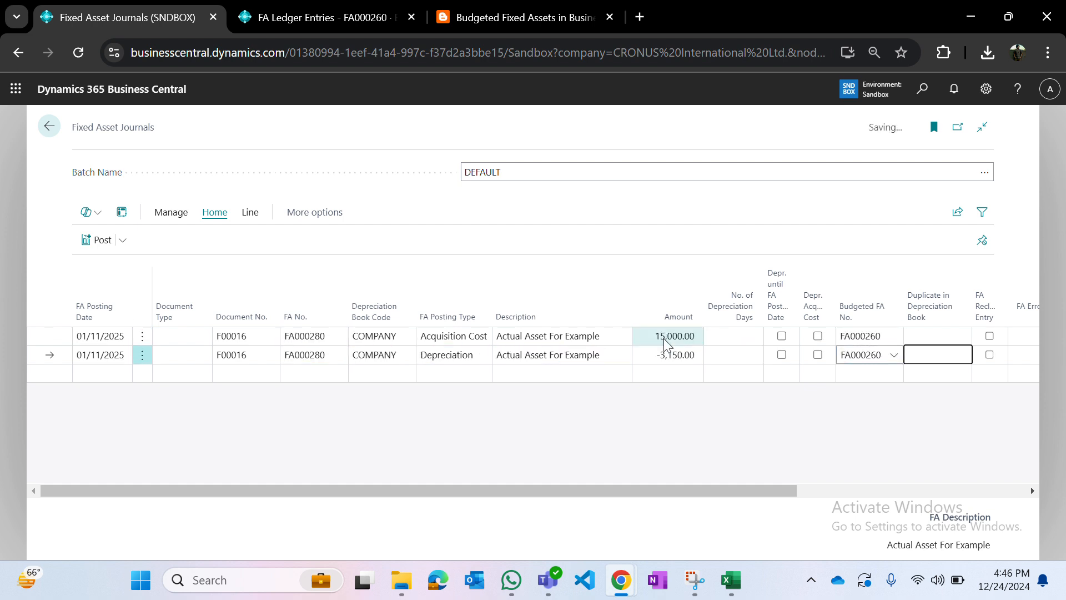
{"action": "left_click", "coordinate": [128, 244]}
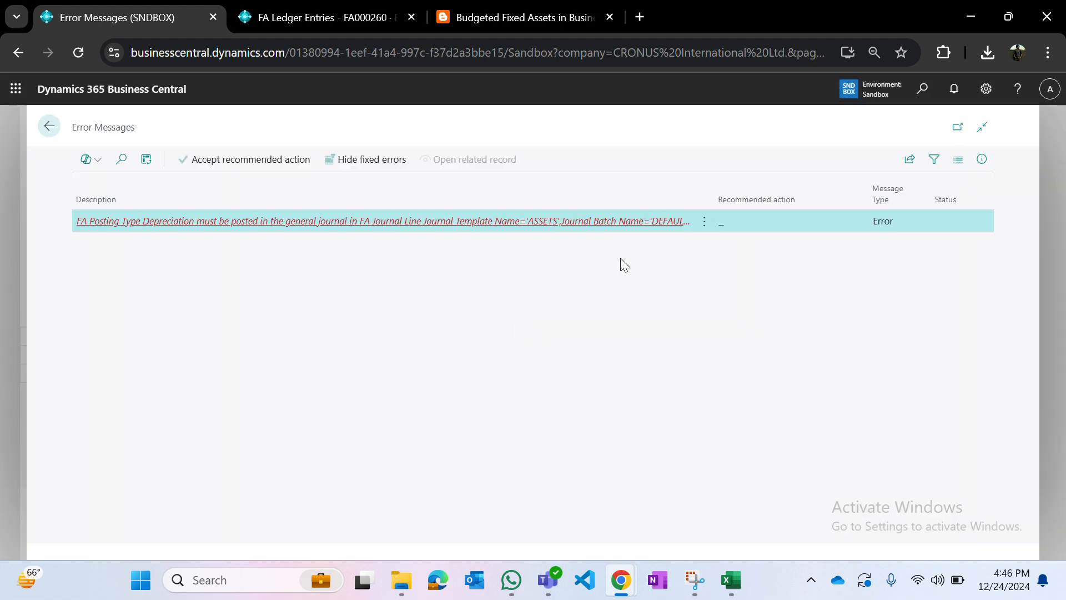
{"action": "key", "text": "Escape"}
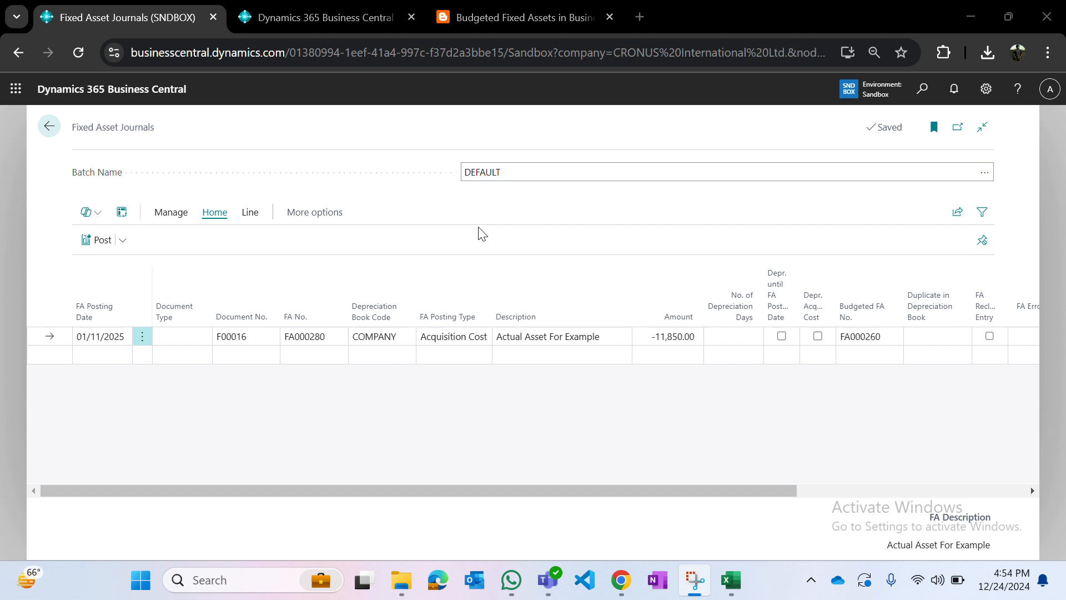
{"action": "left_click", "coordinate": [320, 335]}
{"action": "left_click", "coordinate": [320, 335]}
{"action": "left_click_drag", "start_coordinate": [320, 335], "coordinate": [316, 335]}
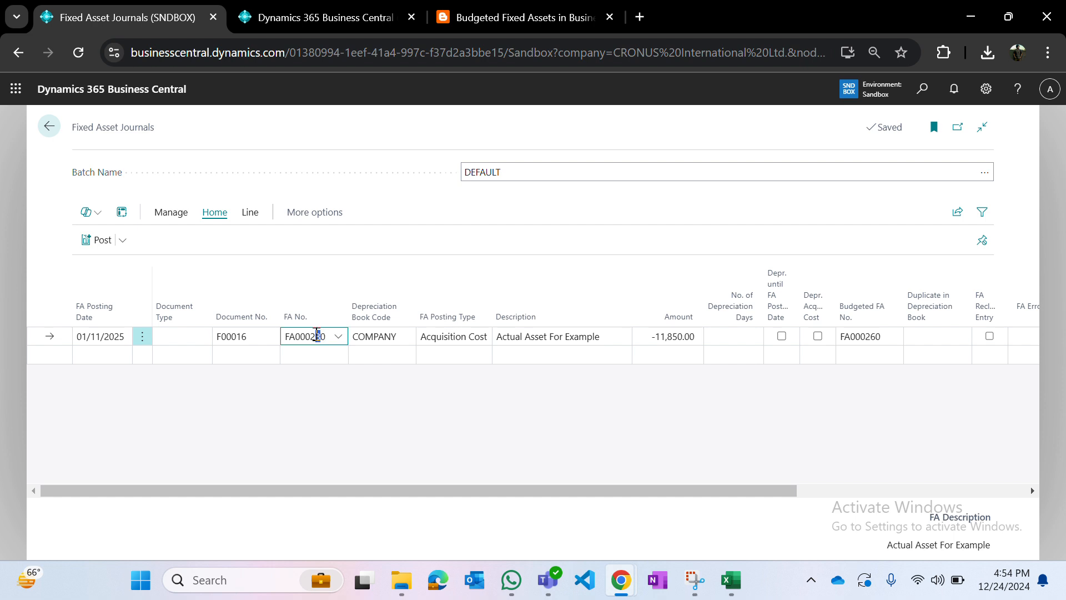
{"action": "left_click", "coordinate": [472, 435]}
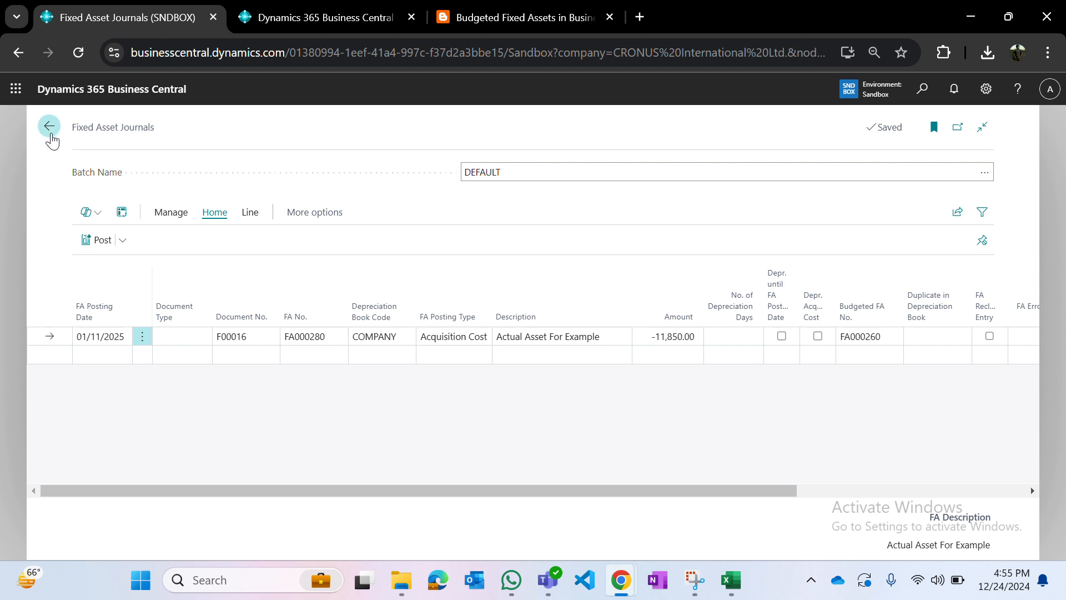
Step: Delete the FA000280 acquisition cost line from the Fixed Asset Journals and confirm the deletion
{"action": "left_click", "coordinate": [160, 220]}
{"action": "left_click", "coordinate": [112, 239]}
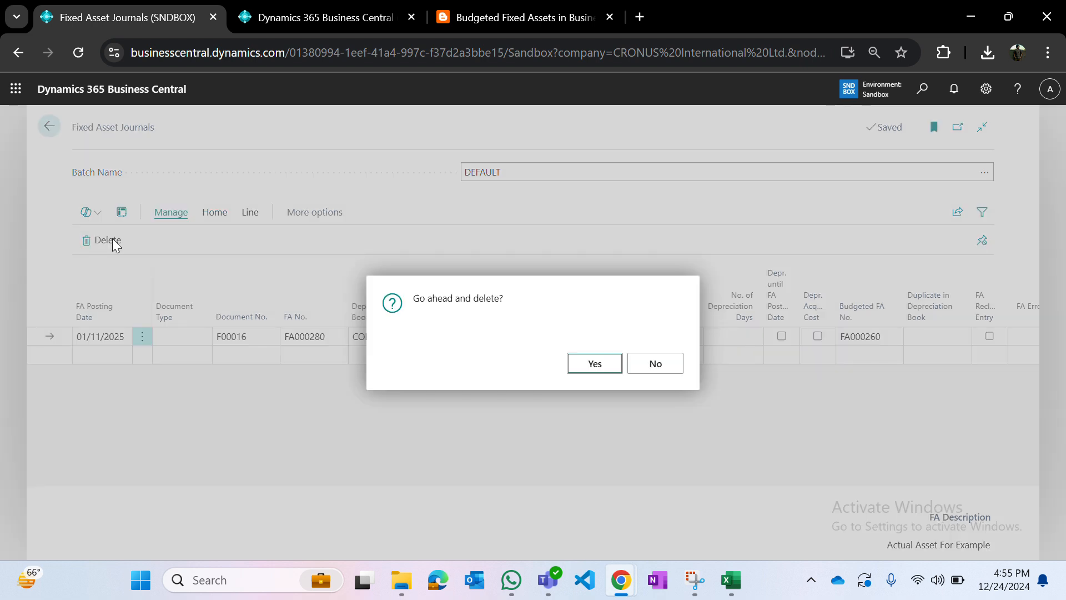
{"action": "key", "text": "Return"}
Step: Open the Fixed Asset G/L Journals and review the FA000280 acquisition line, including its amount, balancing account and Budgeted FA No
{"action": "left_click", "coordinate": [49, 126]}
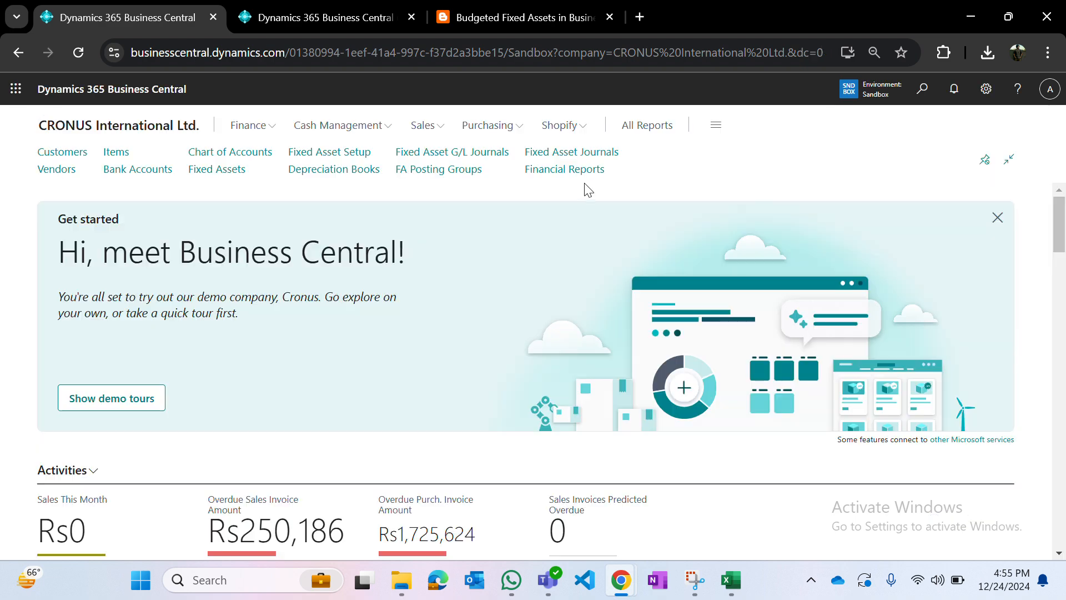
{"action": "left_click", "coordinate": [469, 158]}
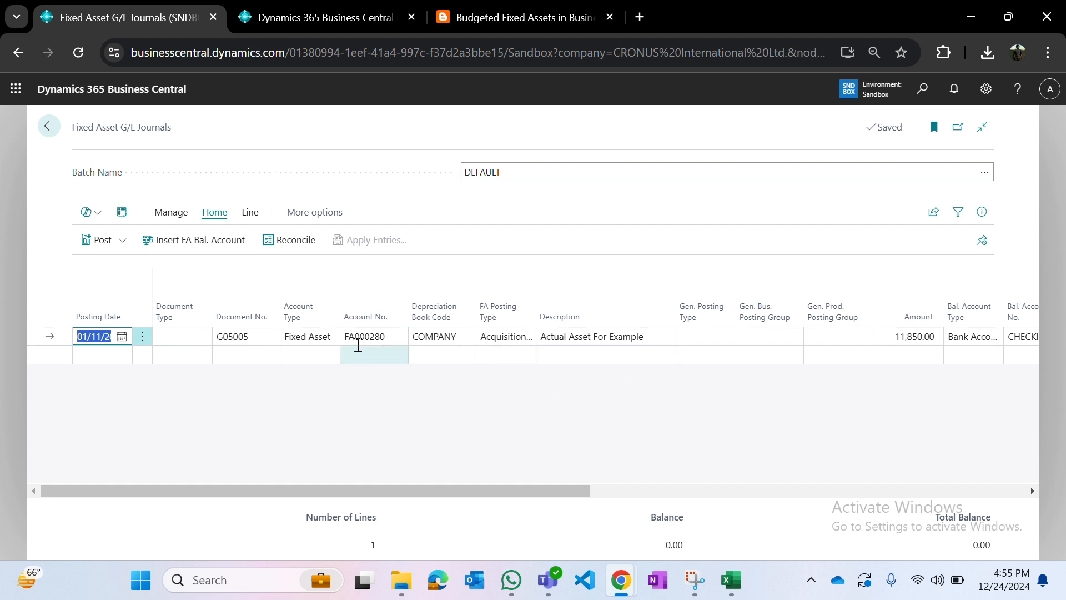
{"action": "left_click", "coordinate": [376, 337]}
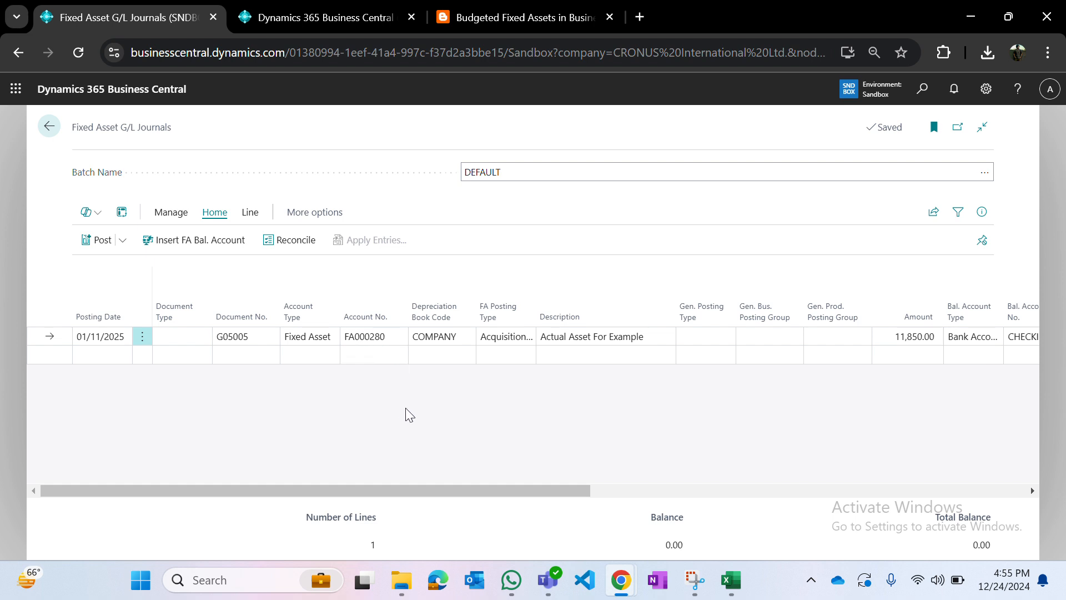
{"action": "scroll", "coordinate": [408, 415], "scroll_direction": "right", "scroll_amount": 5}
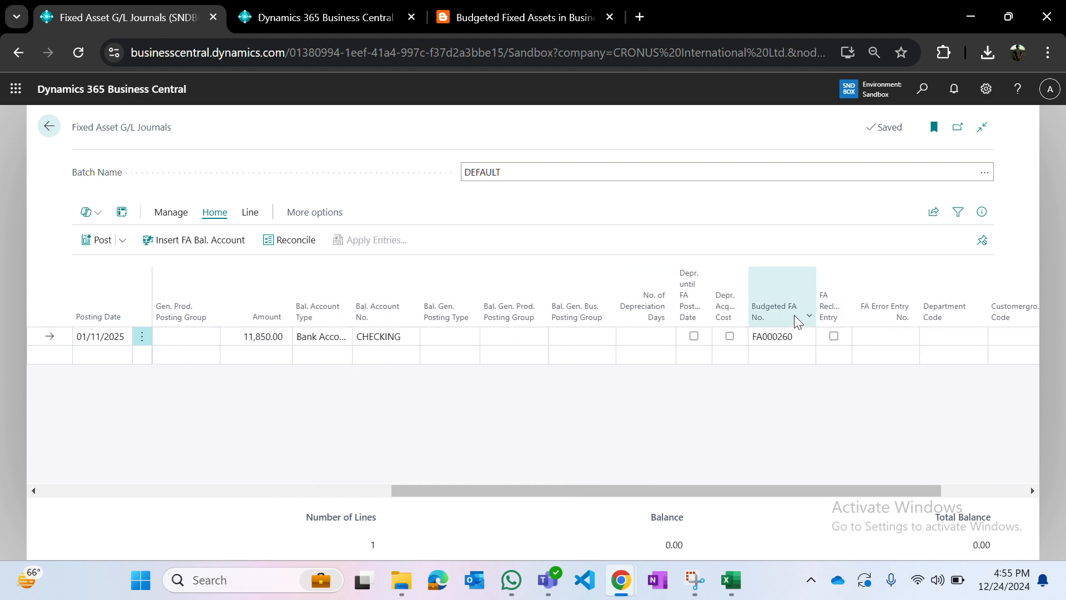
{"action": "left_click", "coordinate": [797, 341]}
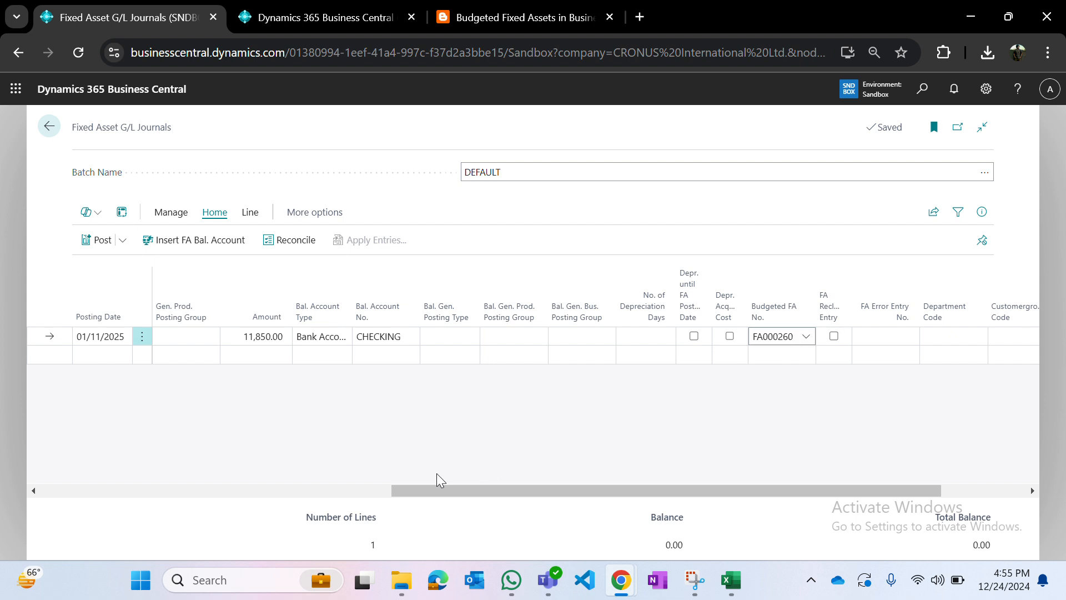
{"action": "scroll", "coordinate": [437, 473], "scroll_direction": "left", "scroll_amount": 3}
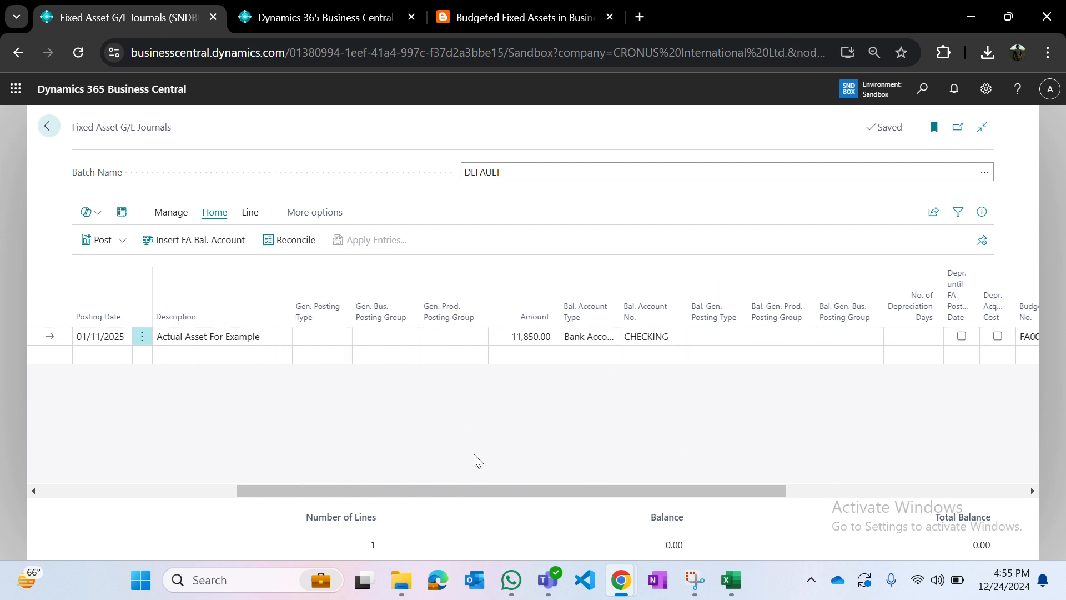
{"action": "scroll", "coordinate": [474, 458], "scroll_direction": "left", "scroll_amount": 3}
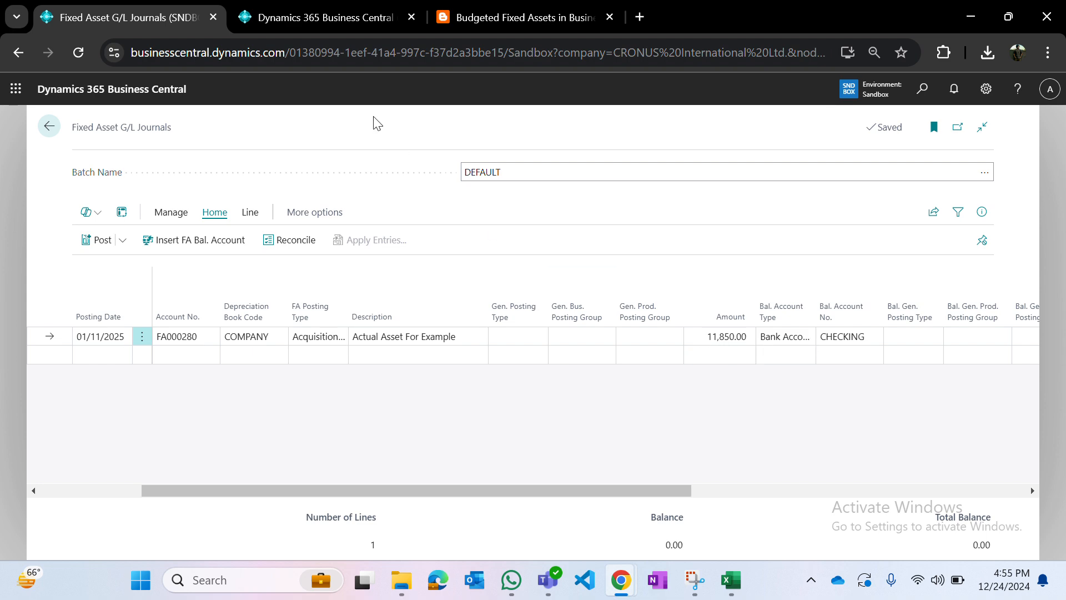
Step: Open the Fixed Assets list in the second browser tab and check the book value on the card of FA000260
{"action": "left_click", "coordinate": [327, 17]}
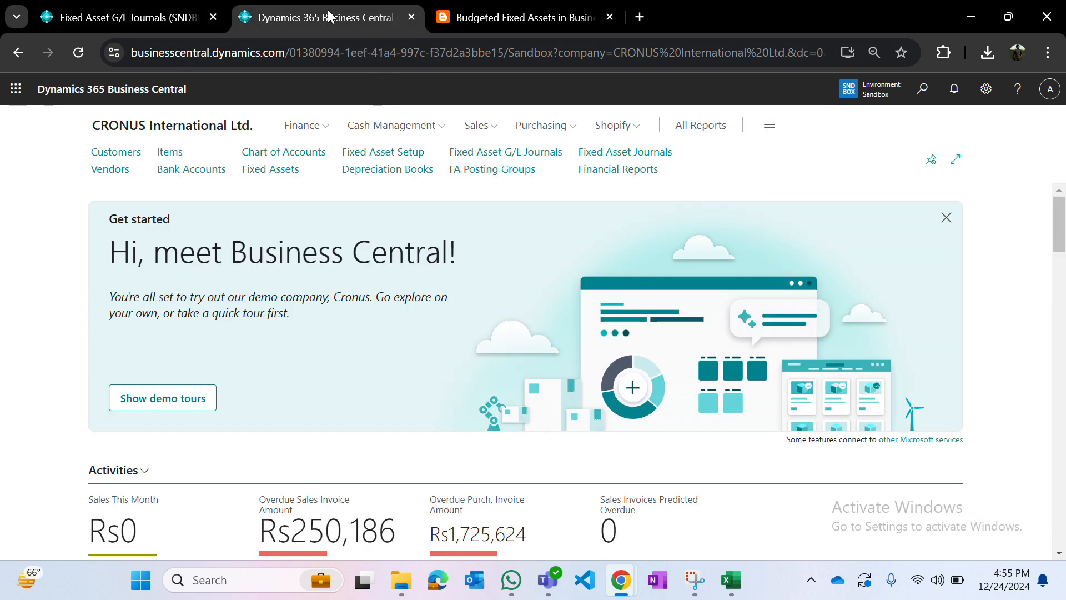
{"action": "left_click", "coordinate": [249, 173]}
{"action": "scroll", "coordinate": [222, 411], "scroll_direction": "down", "scroll_amount": 5}
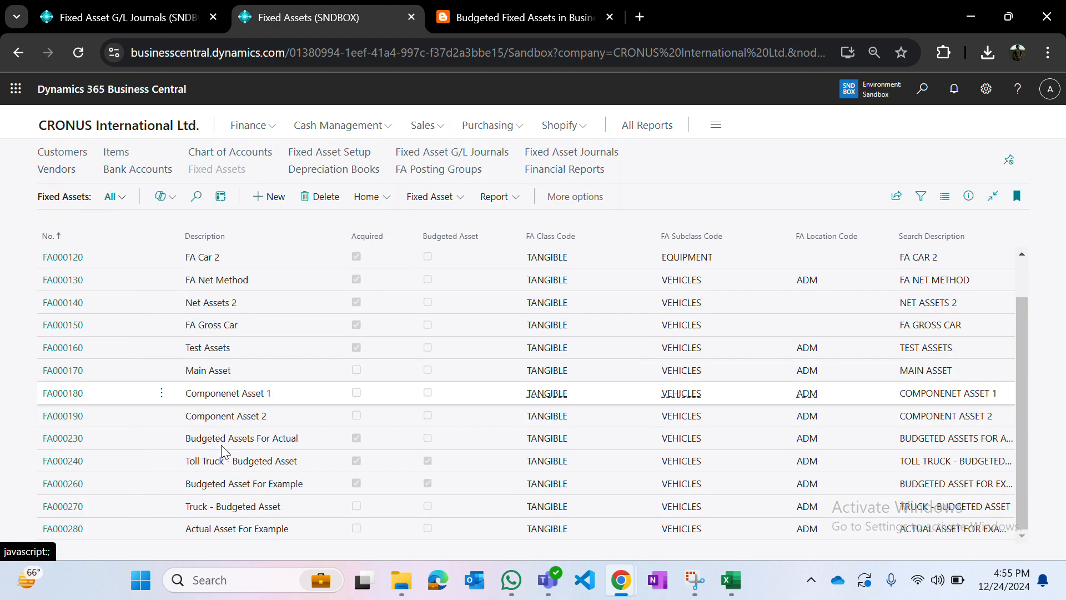
{"action": "left_click", "coordinate": [71, 530]}
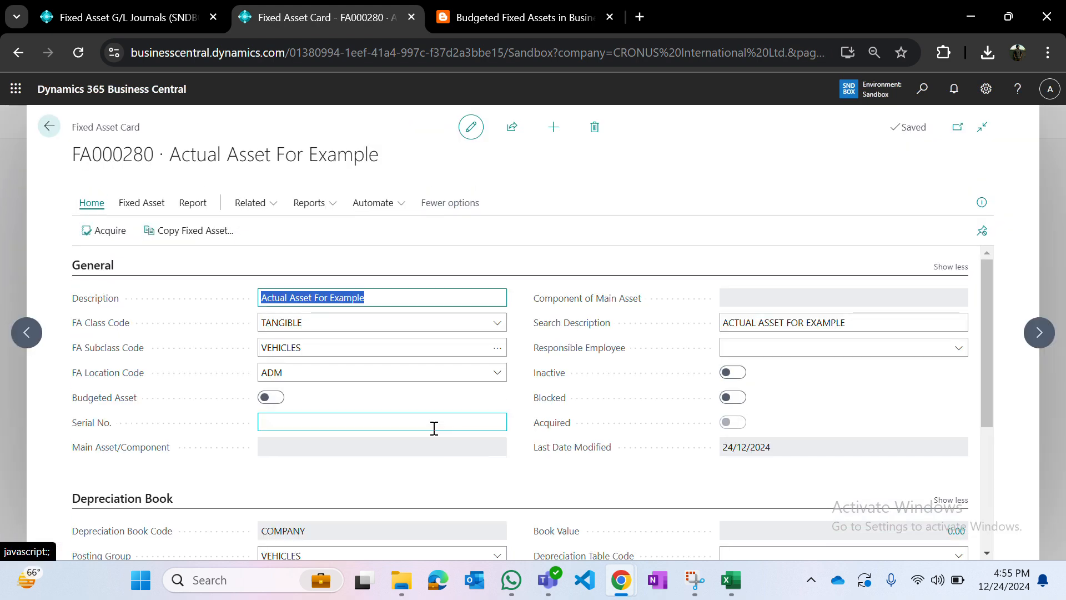
{"action": "scroll", "coordinate": [433, 430], "scroll_direction": "down", "scroll_amount": 5}
{"action": "key", "text": "ctrl+Up"}
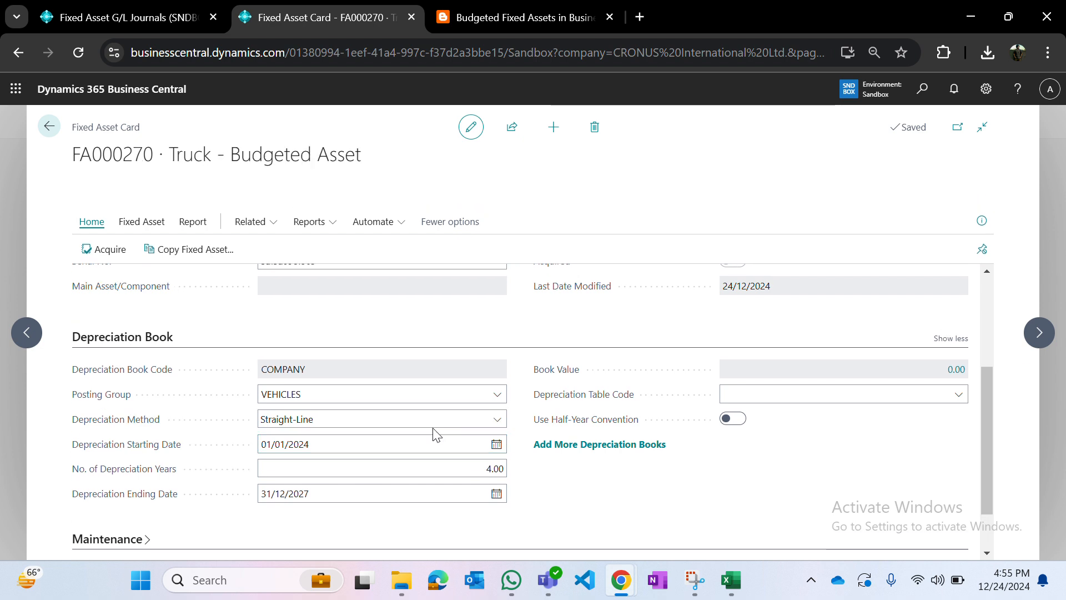
{"action": "key", "text": "ctrl+Up"}
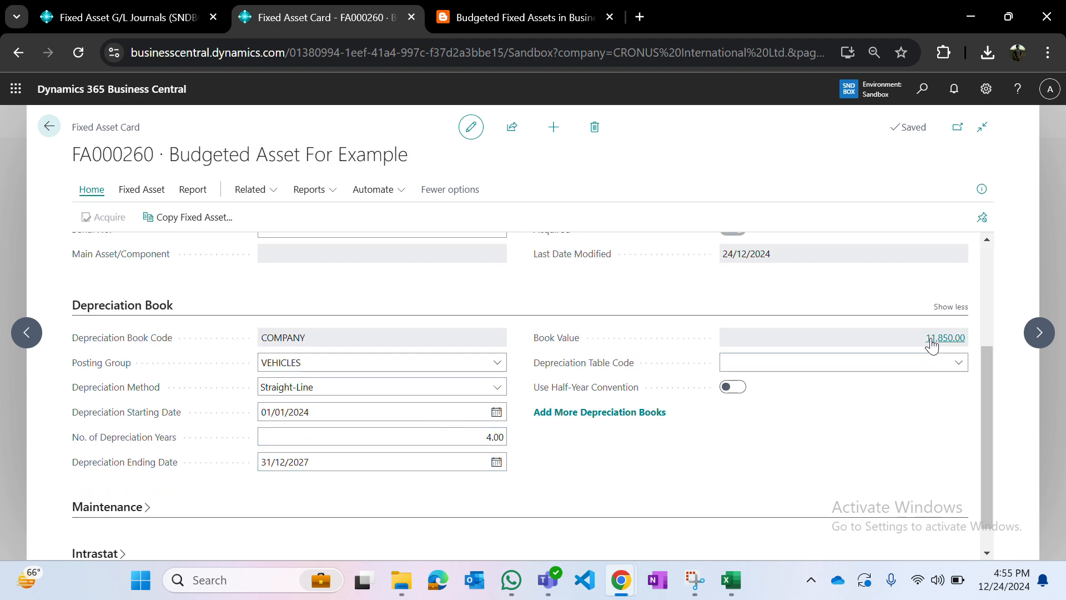
Step: Preview the posting of the FA000280 line in the Fixed Asset G/L Journals, examine its G/L entries, and return to the journal
{"action": "key", "text": "ctrl+shift+Tab"}
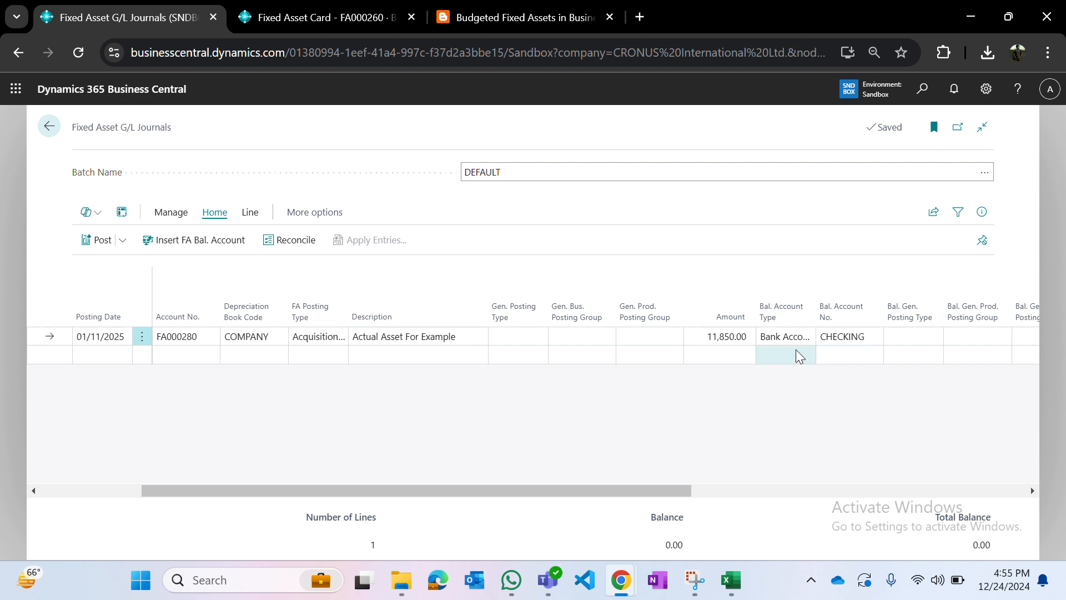
{"action": "left_click", "coordinate": [124, 247]}
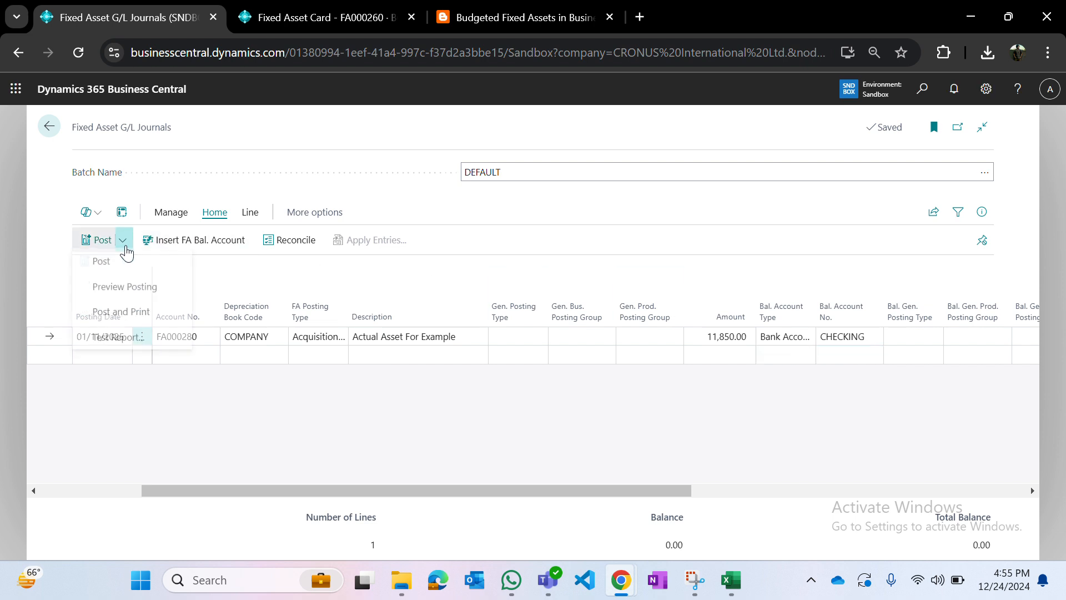
{"action": "left_click", "coordinate": [152, 305]}
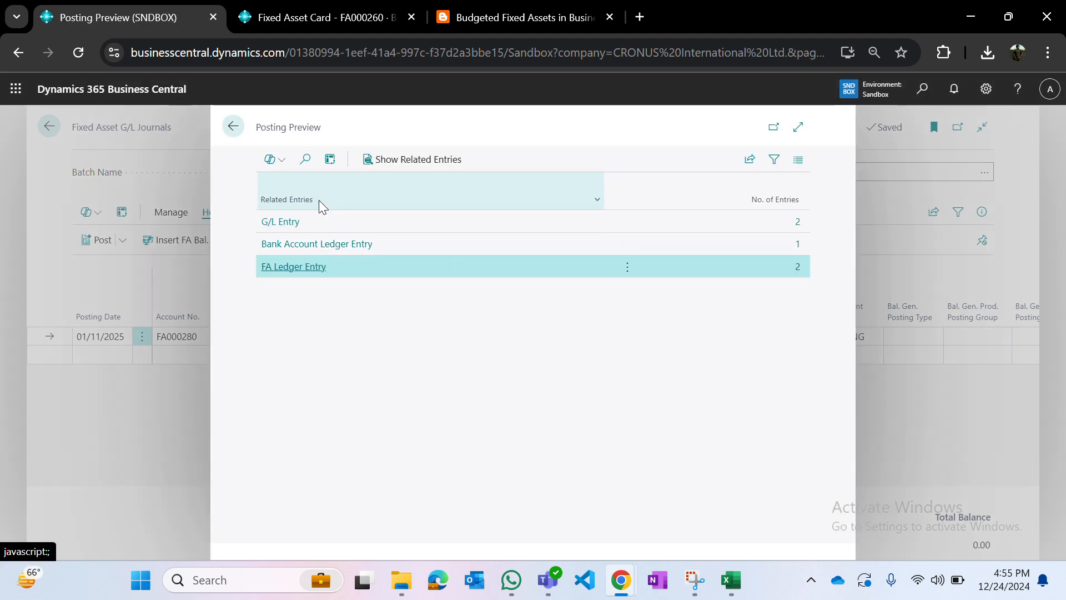
{"action": "left_click", "coordinate": [281, 221]}
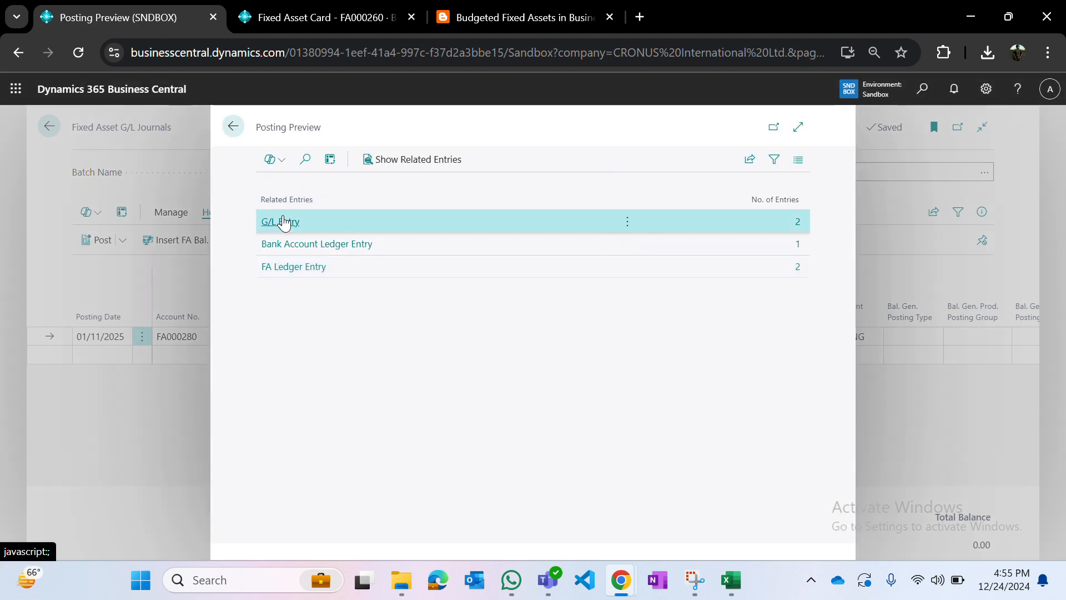
{"action": "scroll", "coordinate": [596, 364], "scroll_direction": "right", "scroll_amount": 3}
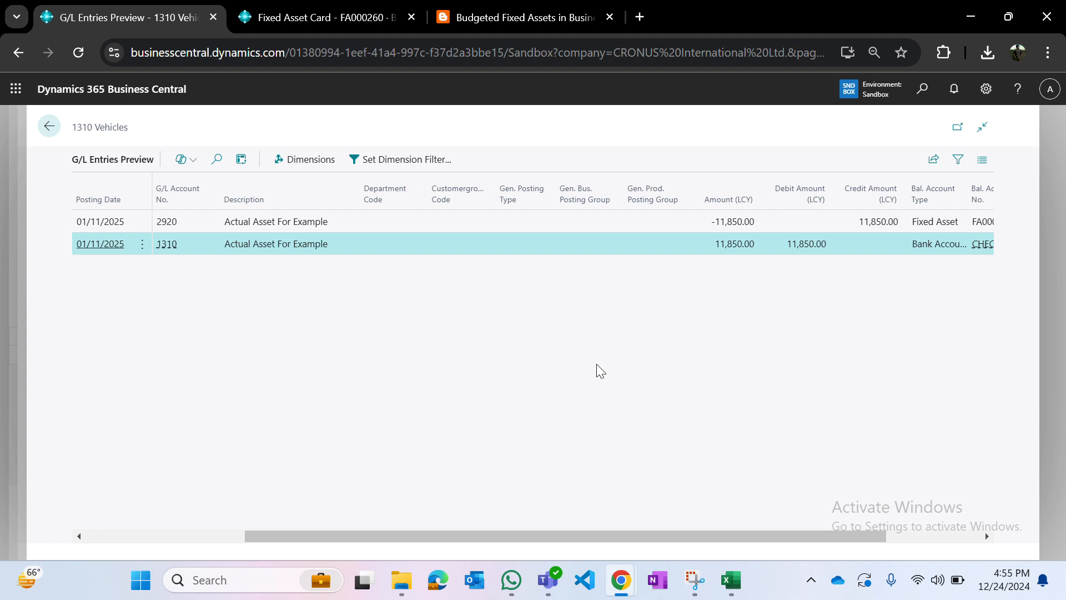
{"action": "left_click", "coordinate": [48, 129]}
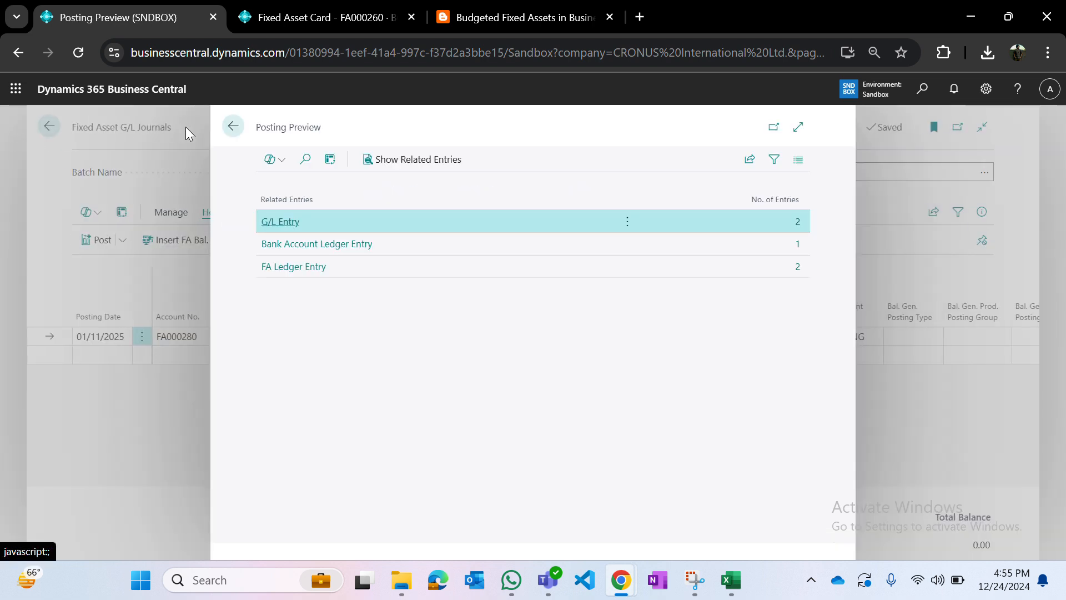
{"action": "left_click", "coordinate": [233, 127]}
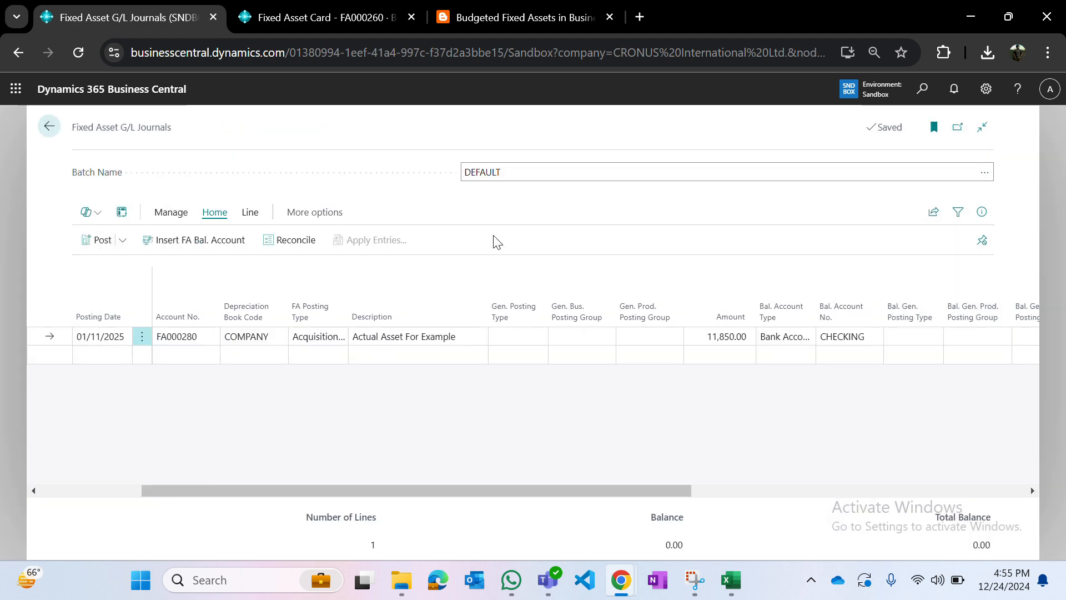
Step: Set the FA000280 journal line's amount to 11,851.00, try to preview its posting, and return to the journal
{"action": "left_click", "coordinate": [701, 342]}
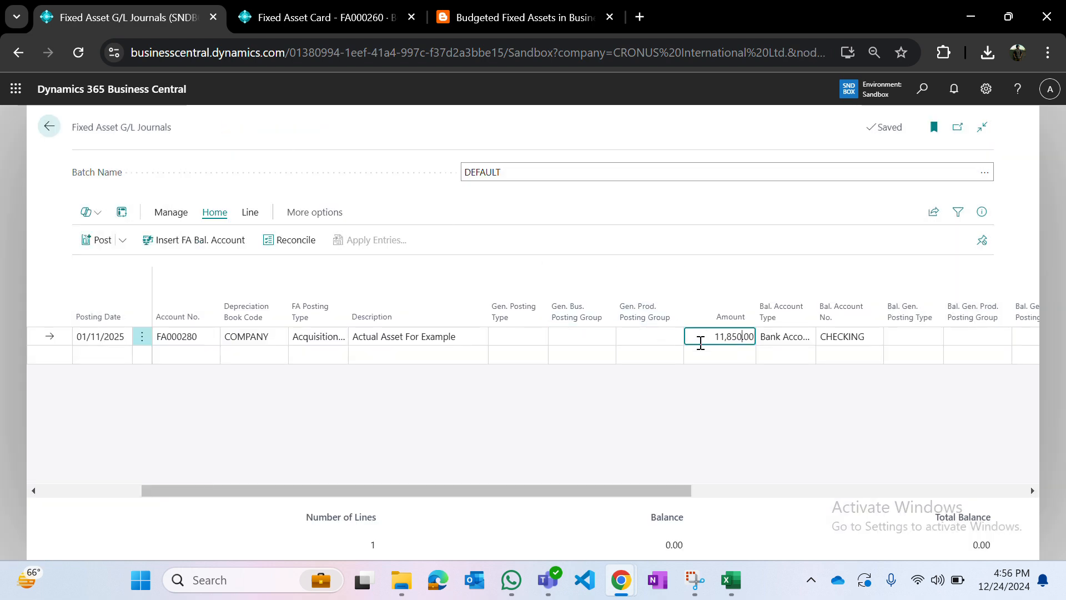
{"action": "key", "text": "shift+Left"}
{"action": "key", "text": "Tab"}
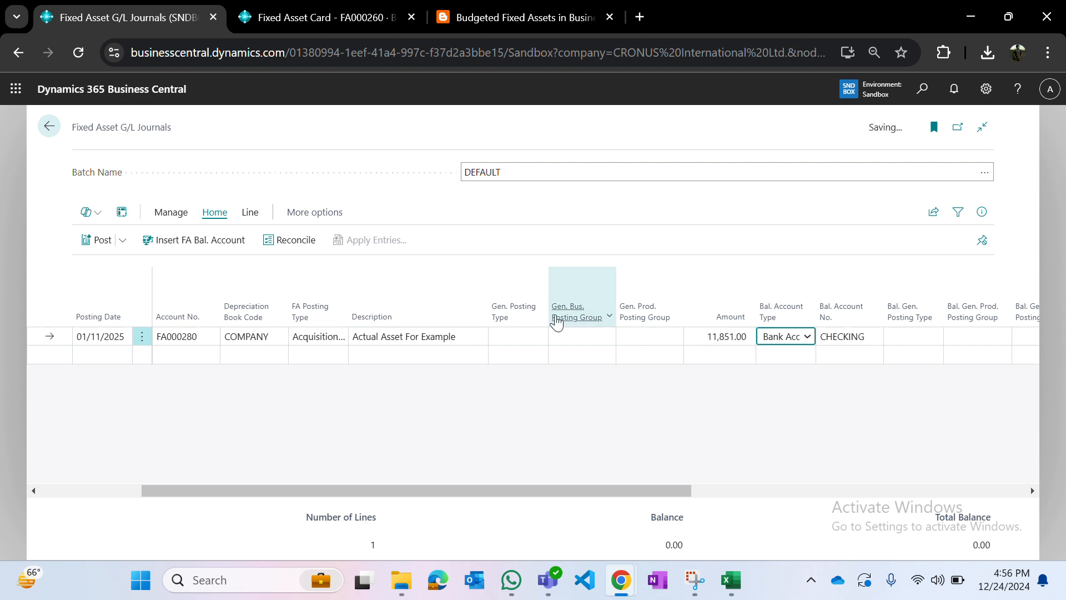
{"action": "left_click", "coordinate": [122, 241]}
{"action": "left_click", "coordinate": [135, 289]}
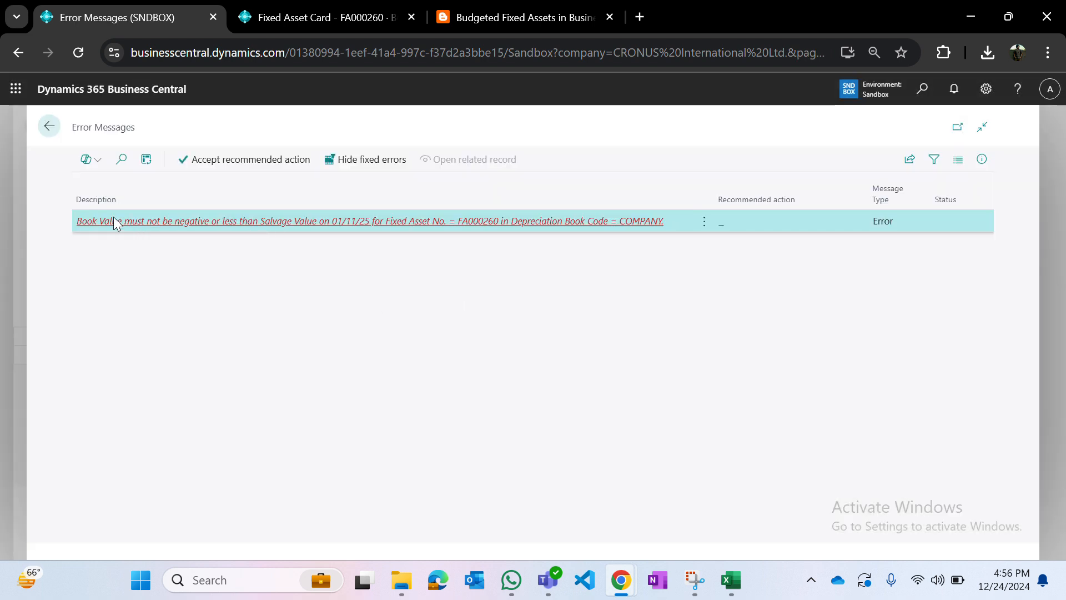
{"action": "left_click_drag", "start_coordinate": [78, 219], "coordinate": [198, 222]}
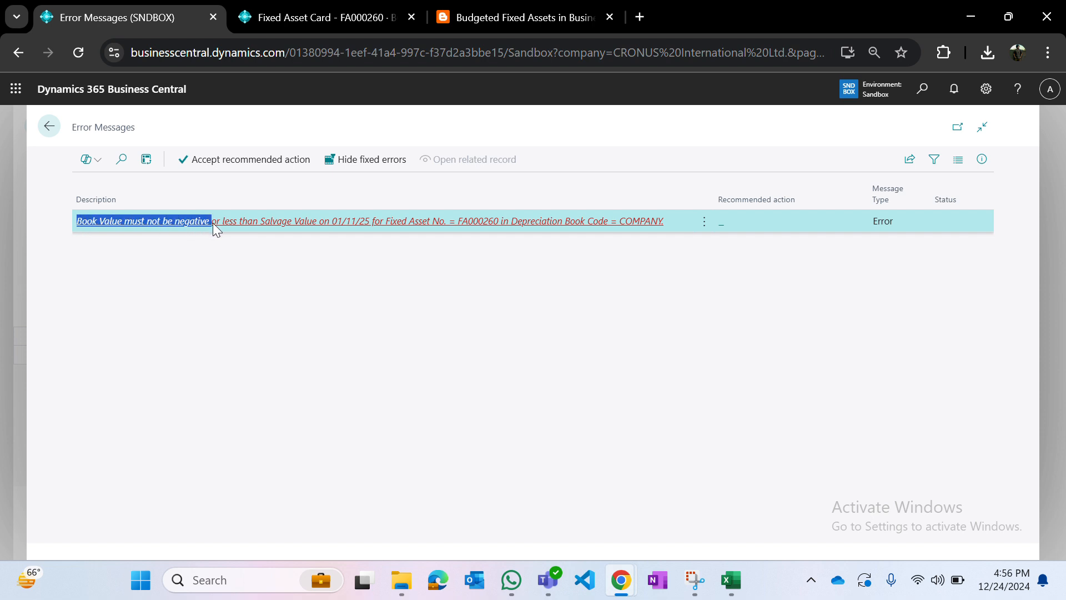
{"action": "left_click", "coordinate": [44, 127]}
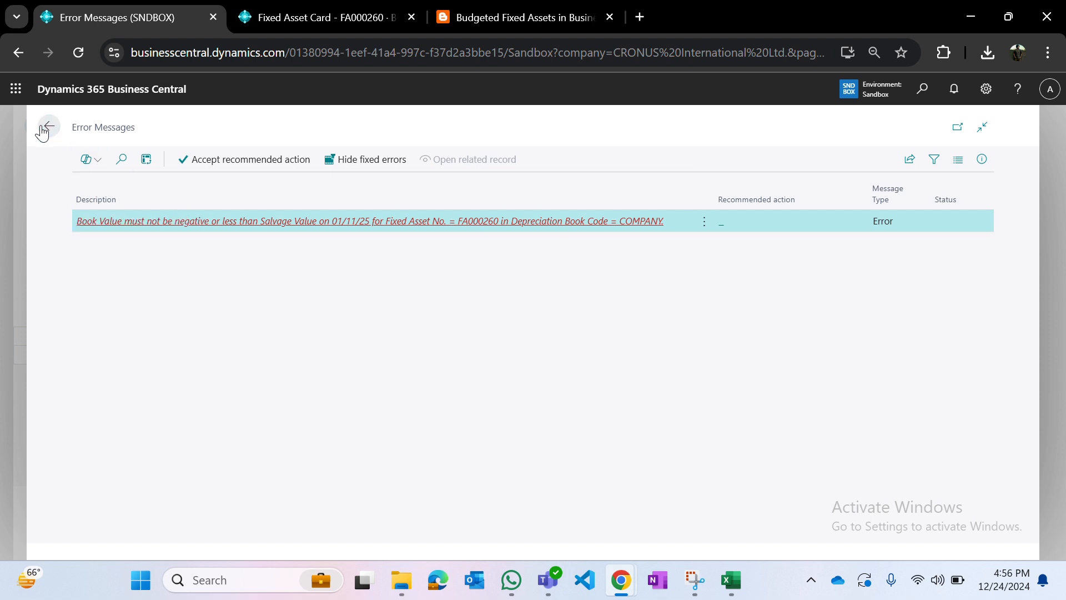
Step: Set the amount of the FA000280 acquisition line in the Fixed Asset G/L Journals to 11,849.00
{"action": "left_click", "coordinate": [721, 340]}
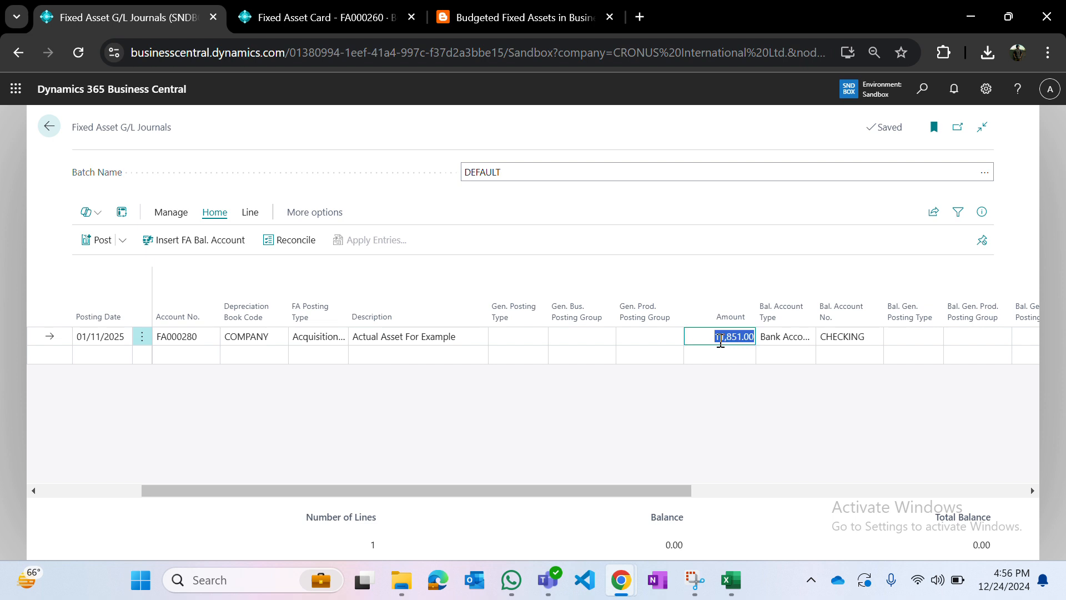
{"action": "left_click", "coordinate": [720, 340]}
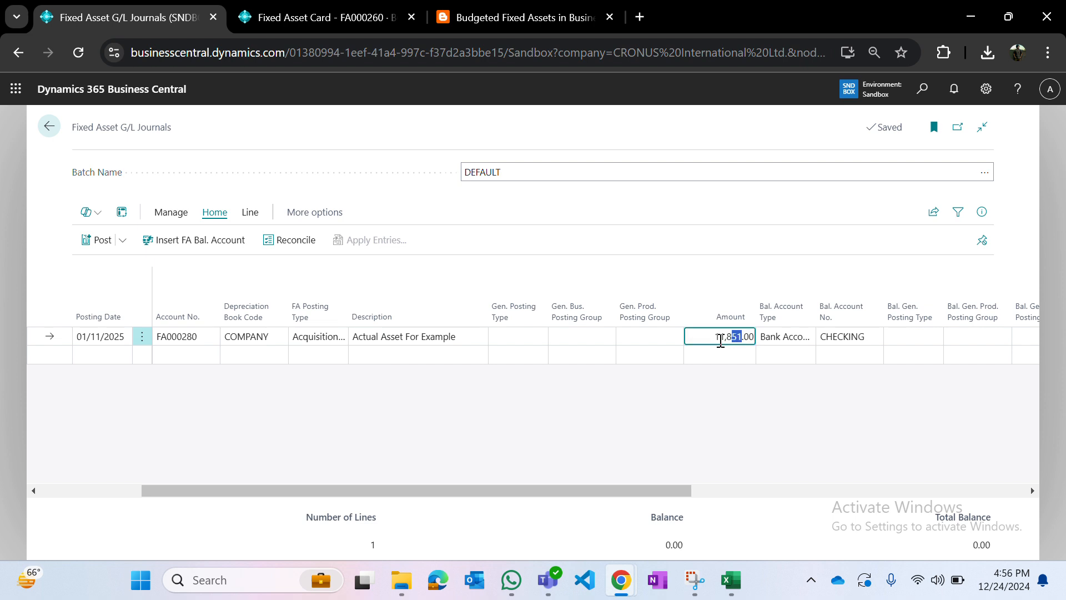
{"action": "type", "text": "49"}
{"action": "key", "text": "Tab"}
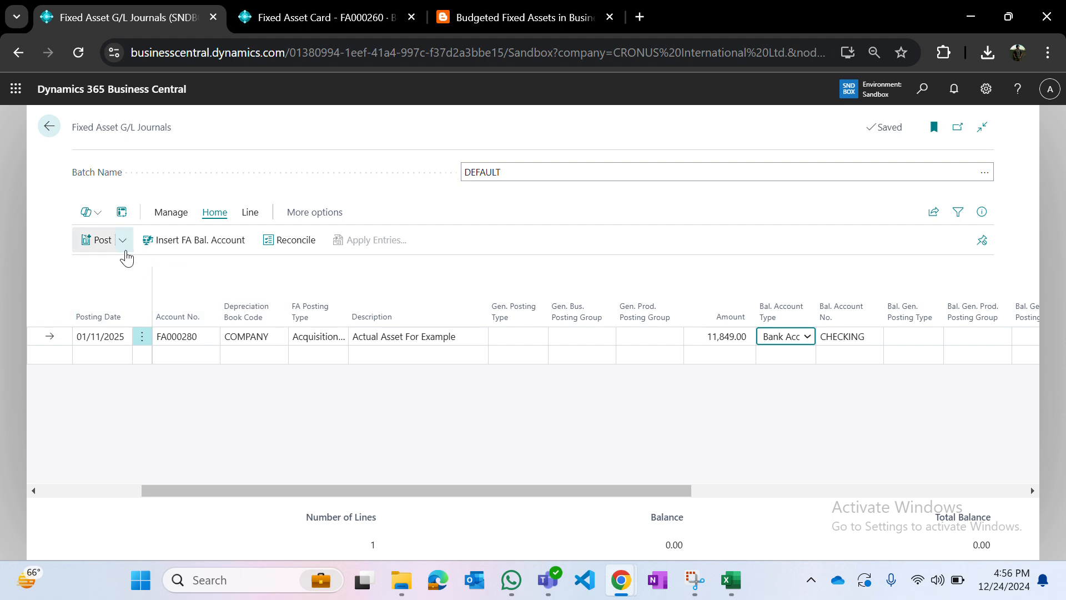
Step: Preview the posting of the FA000280 line and examine the debit and credit amounts of its G/L entries
{"action": "left_click", "coordinate": [122, 240]}
{"action": "left_click", "coordinate": [135, 289]}
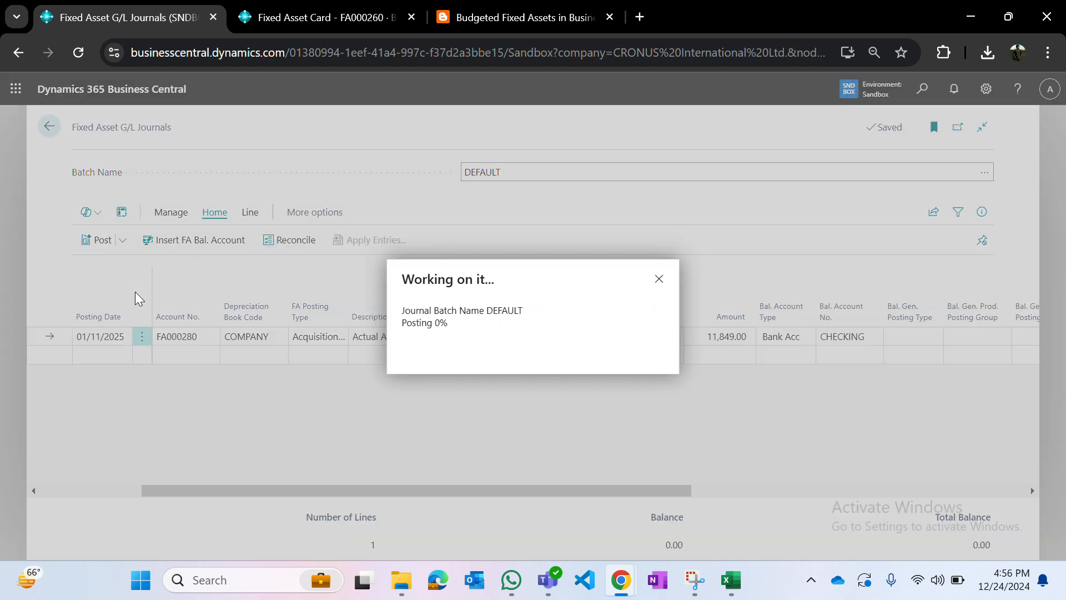
{"action": "left_click", "coordinate": [276, 225]}
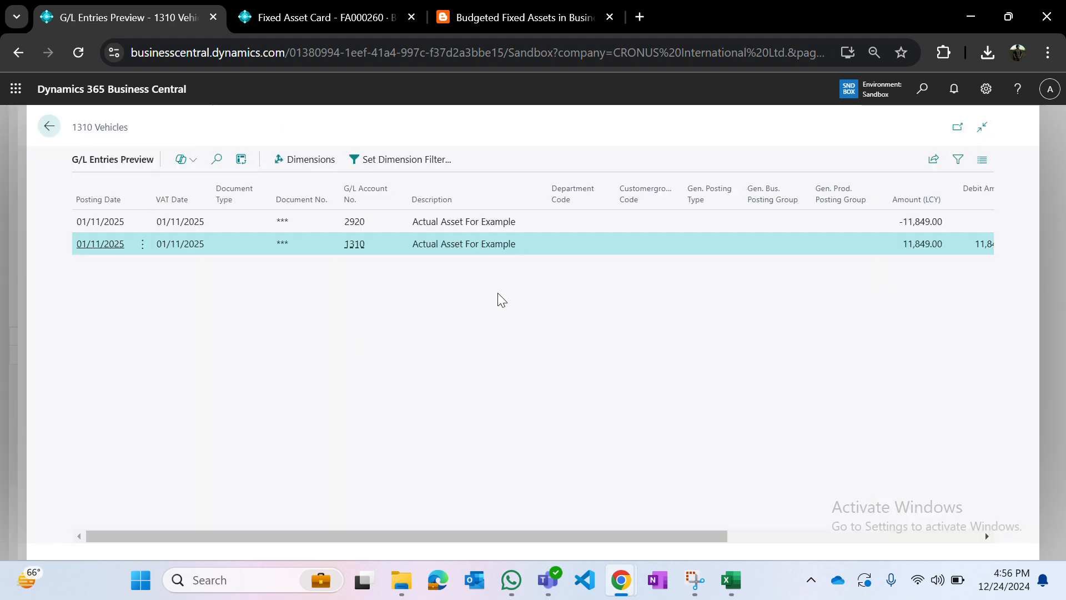
{"action": "scroll", "coordinate": [938, 245], "scroll_direction": "right", "scroll_amount": 3}
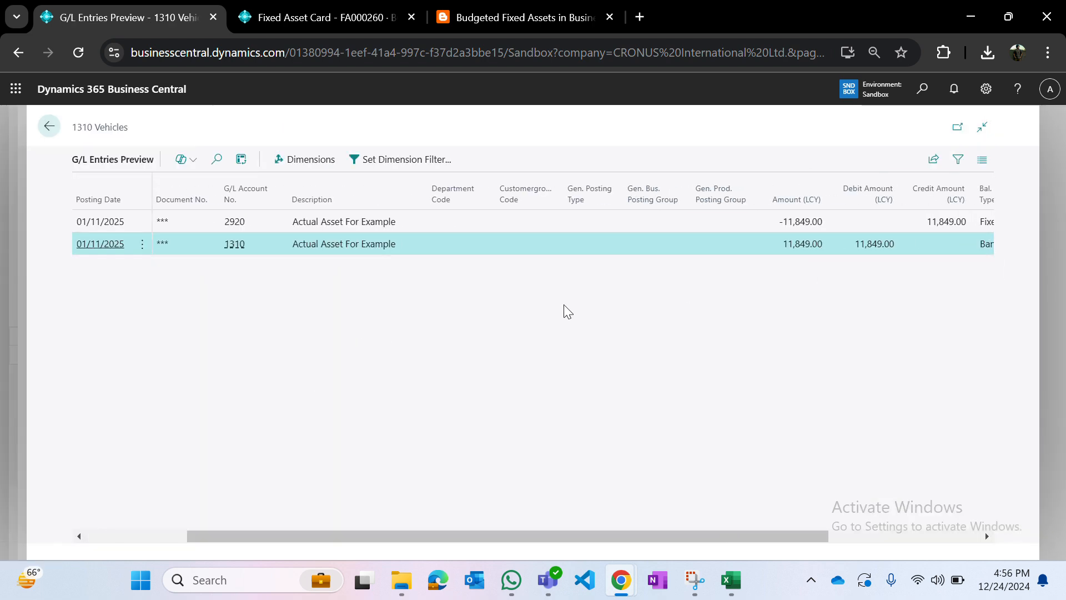
Step: Switch to the blog article and read the risks of reversing with an amount below or above the original transaction
{"action": "left_click", "coordinate": [321, 18]}
{"action": "key", "text": "ctrl+Tab"}
{"action": "scroll", "coordinate": [408, 328], "scroll_direction": "down", "scroll_amount": 5}
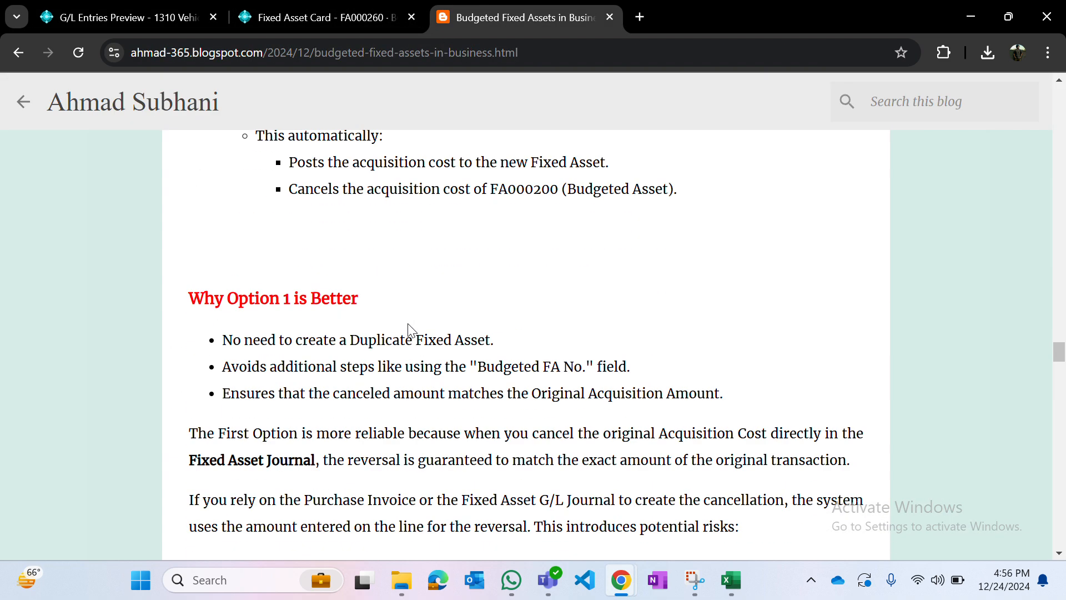
{"action": "scroll", "coordinate": [408, 325], "scroll_direction": "down", "scroll_amount": 7}
{"action": "scroll", "coordinate": [407, 323], "scroll_direction": "up", "scroll_amount": 2}
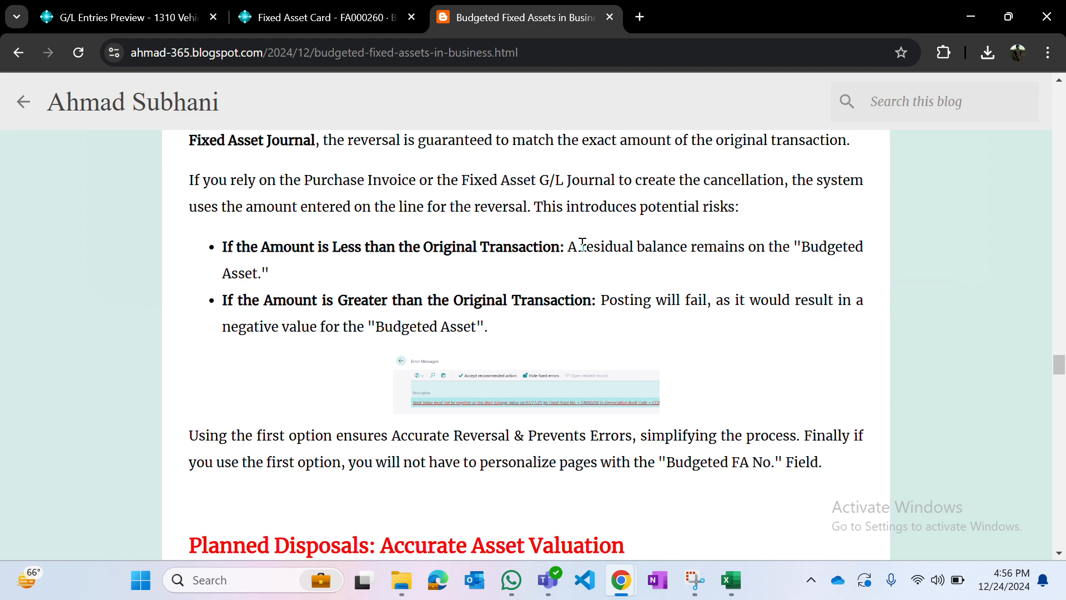
{"action": "left_click_drag", "start_coordinate": [583, 245], "coordinate": [687, 249]}
{"action": "left_click", "coordinate": [687, 250]}
Step: Return from the G/L entries preview to the Fixed Asset G/L Journals and post the FA000280 line
{"action": "left_click", "coordinate": [123, 25]}
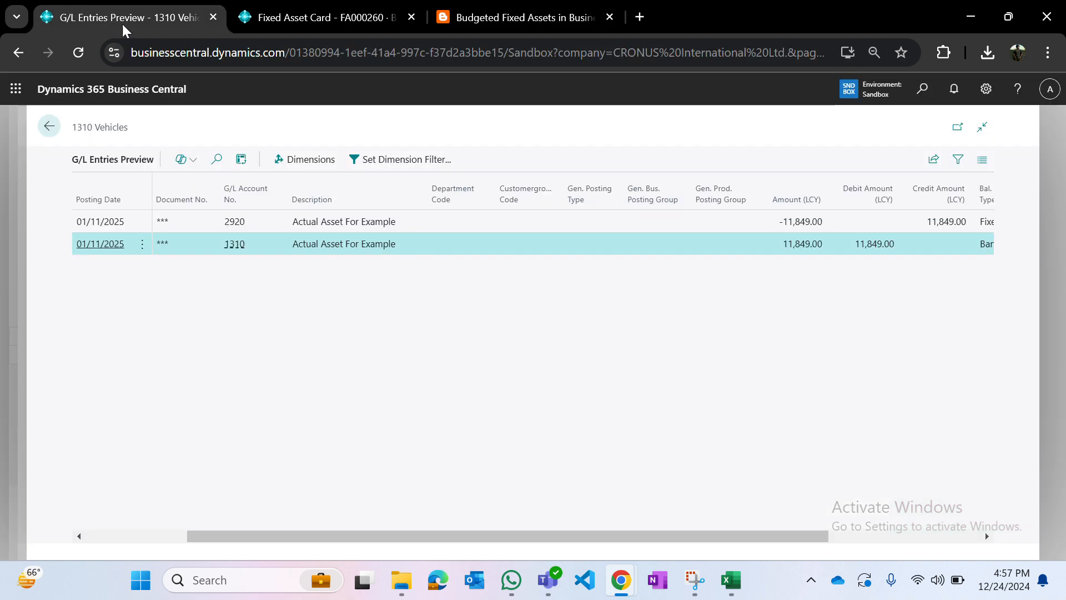
{"action": "left_click", "coordinate": [54, 131]}
{"action": "left_click", "coordinate": [232, 126]}
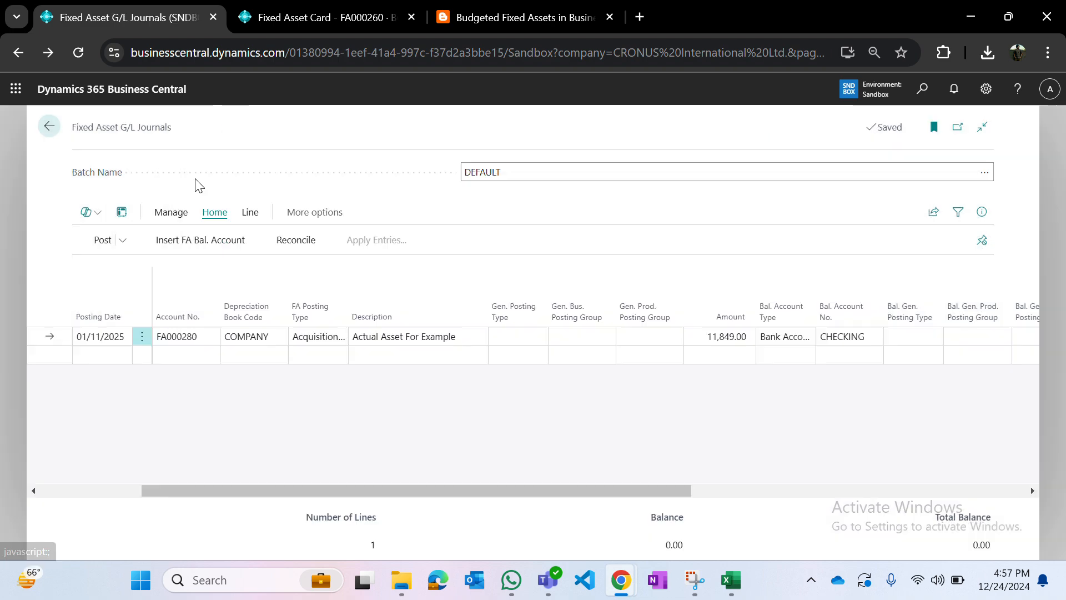
{"action": "left_click", "coordinate": [88, 238]}
{"action": "key", "text": "Return"}
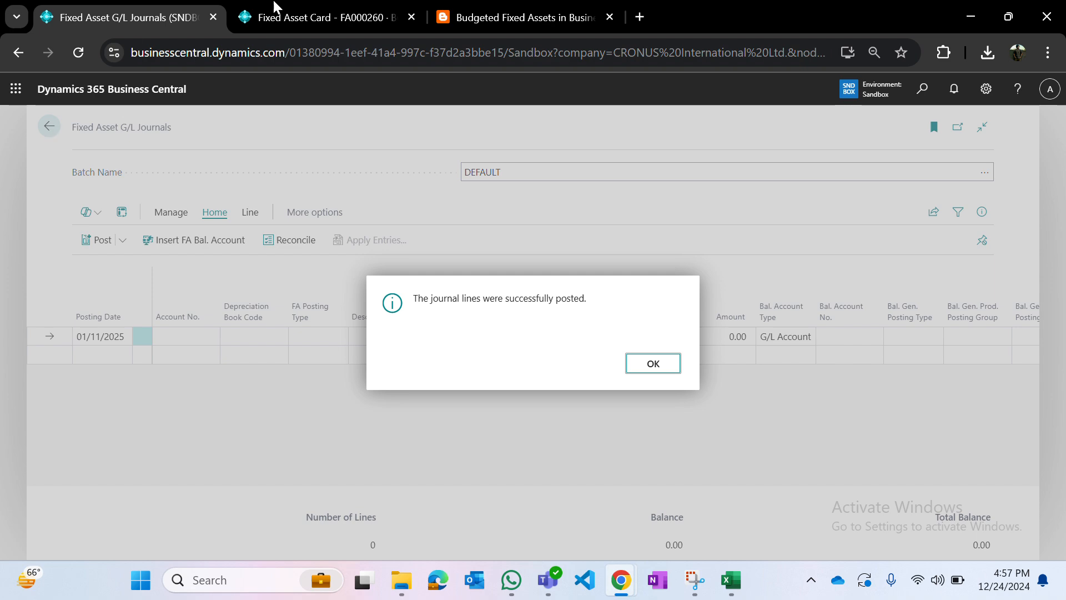
Step: Refresh the book value on the FA000260 card, examine the FA ledger entries behind it, and return to the card
{"action": "left_click", "coordinate": [329, 28]}
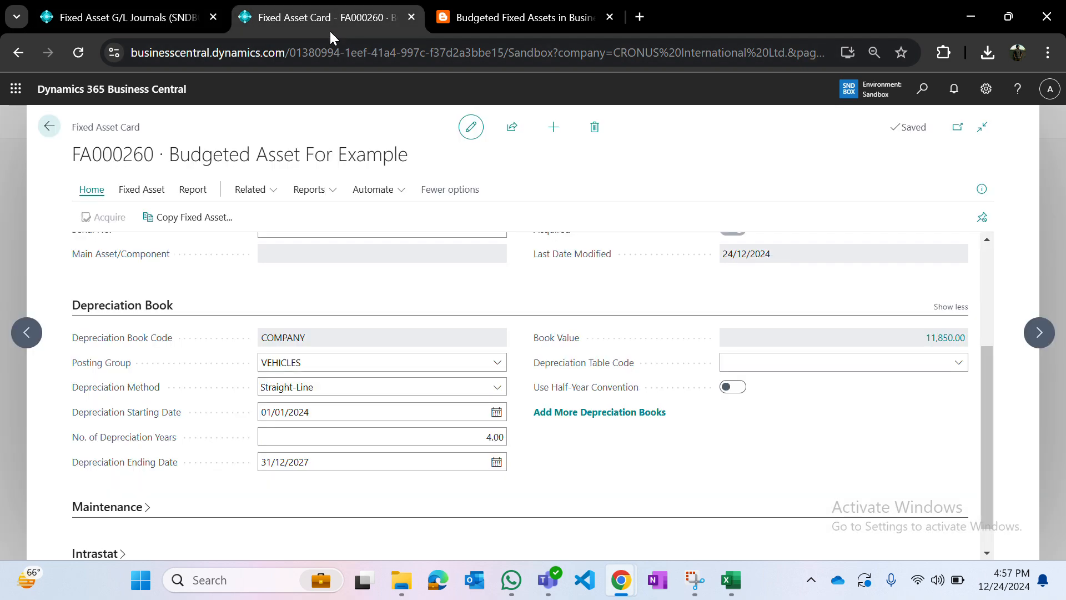
{"action": "left_click", "coordinate": [936, 336]}
{"action": "key", "text": "Escape"}
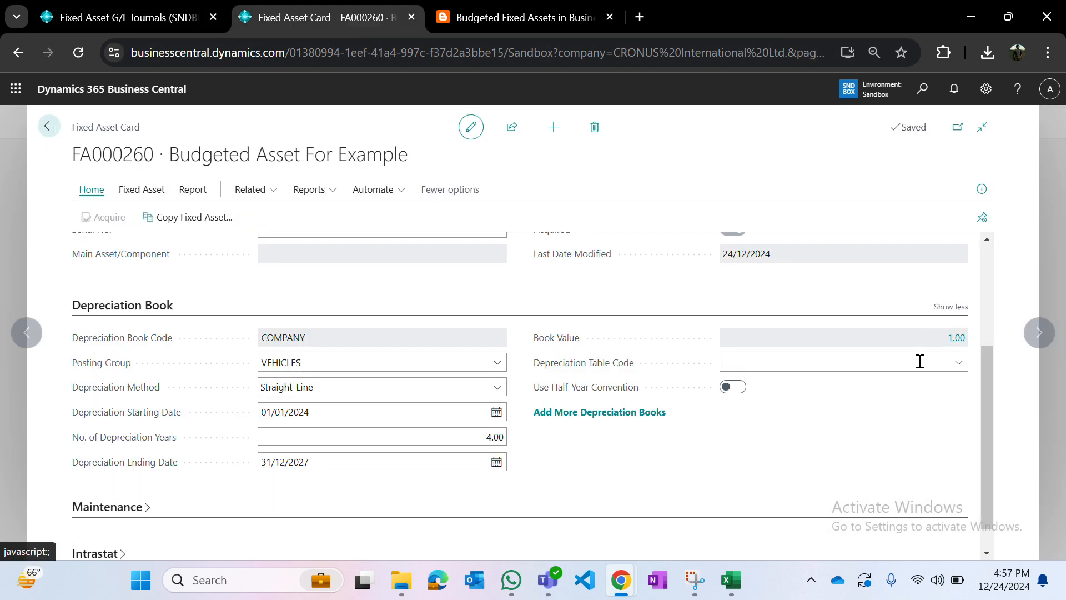
{"action": "left_click", "coordinate": [956, 338]}
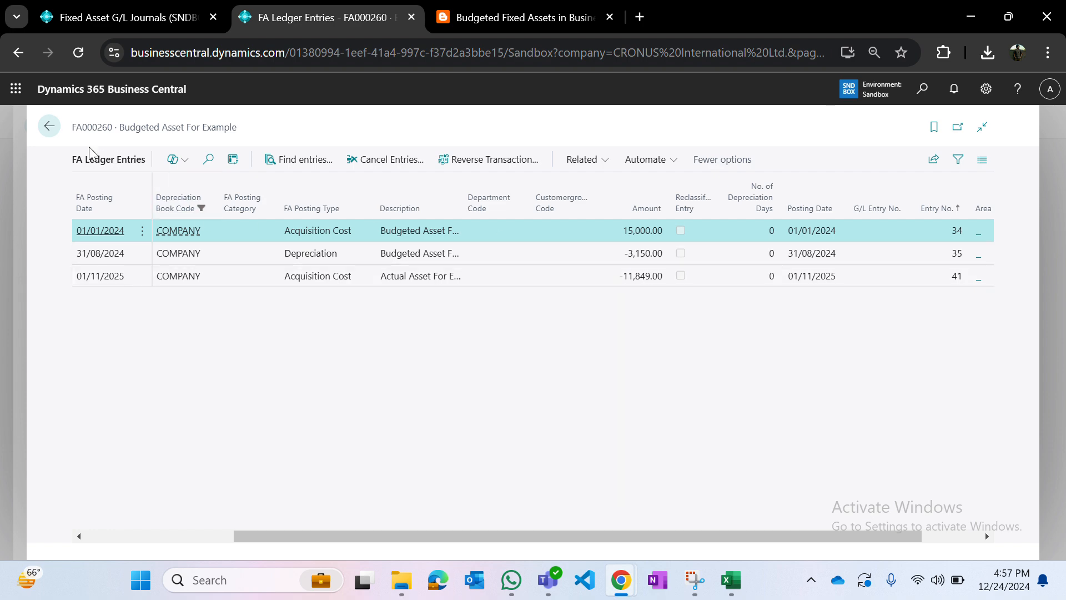
{"action": "left_click", "coordinate": [50, 127]}
Step: Review the blog article's "Why Option 1 is Better" section, covering its listed advantages and the risks of mismatched amounts
{"action": "key", "text": "ctrl+Tab"}
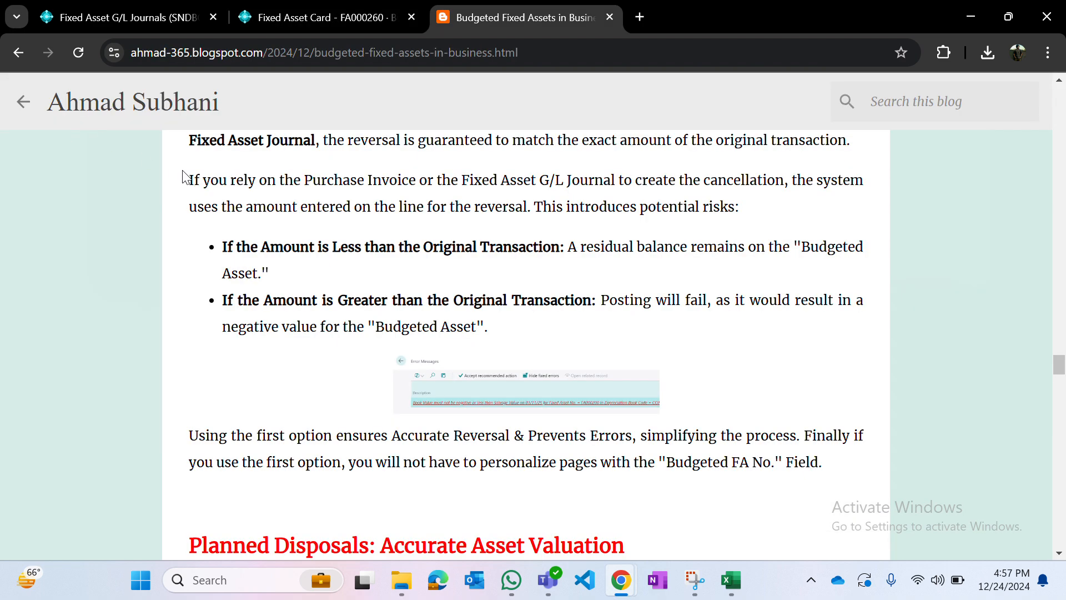
{"action": "scroll", "coordinate": [187, 177], "scroll_direction": "up", "scroll_amount": 5}
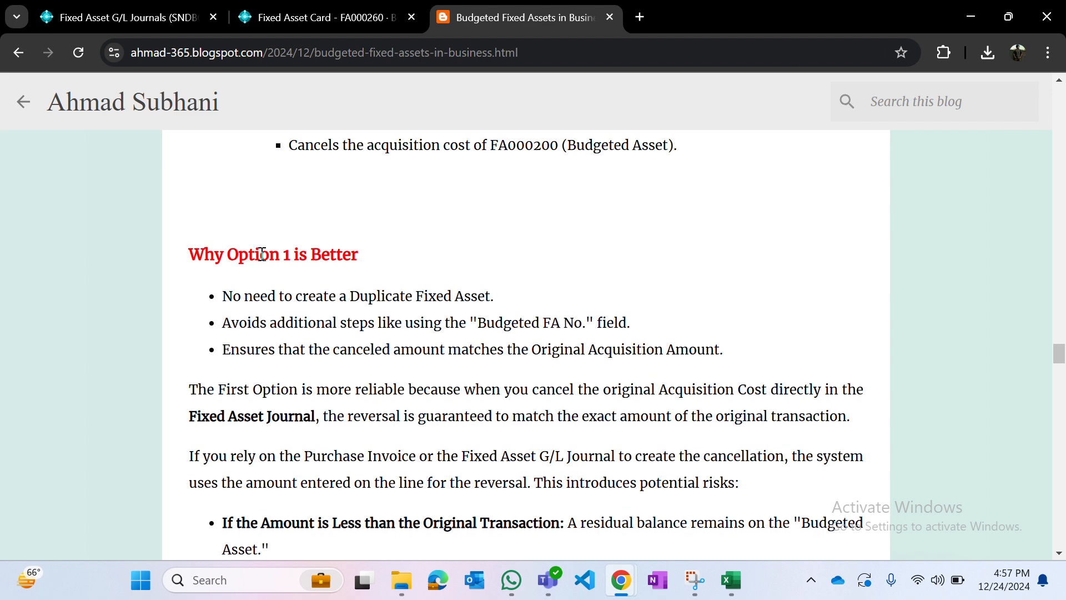
{"action": "scroll", "coordinate": [286, 297], "scroll_direction": "down", "scroll_amount": 2}
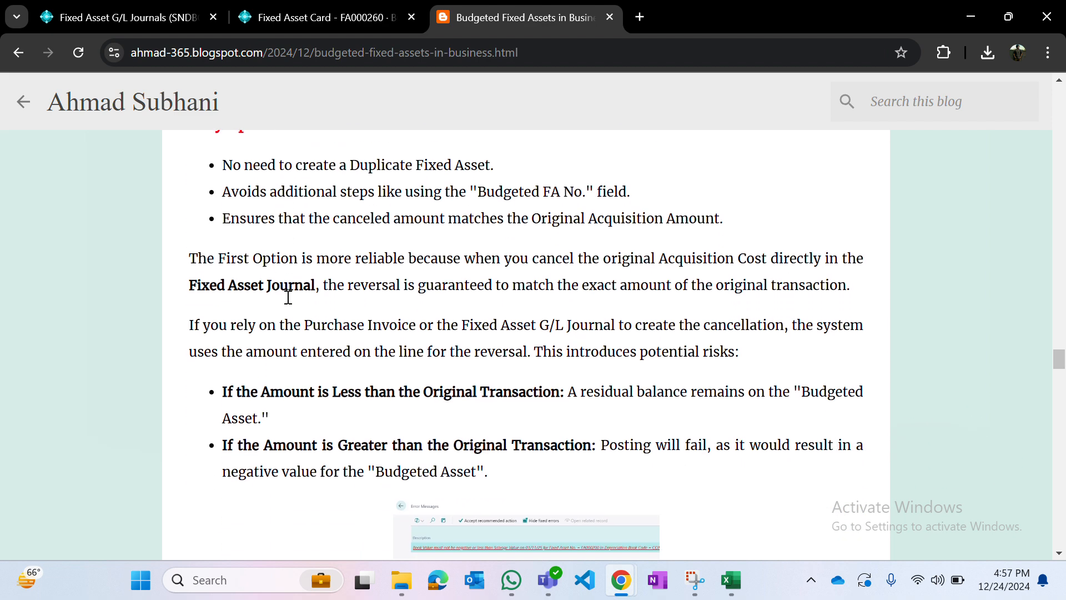
{"action": "scroll", "coordinate": [289, 298], "scroll_direction": "up", "scroll_amount": 1}
{"action": "left_click_drag", "start_coordinate": [226, 400], "coordinate": [529, 494]}
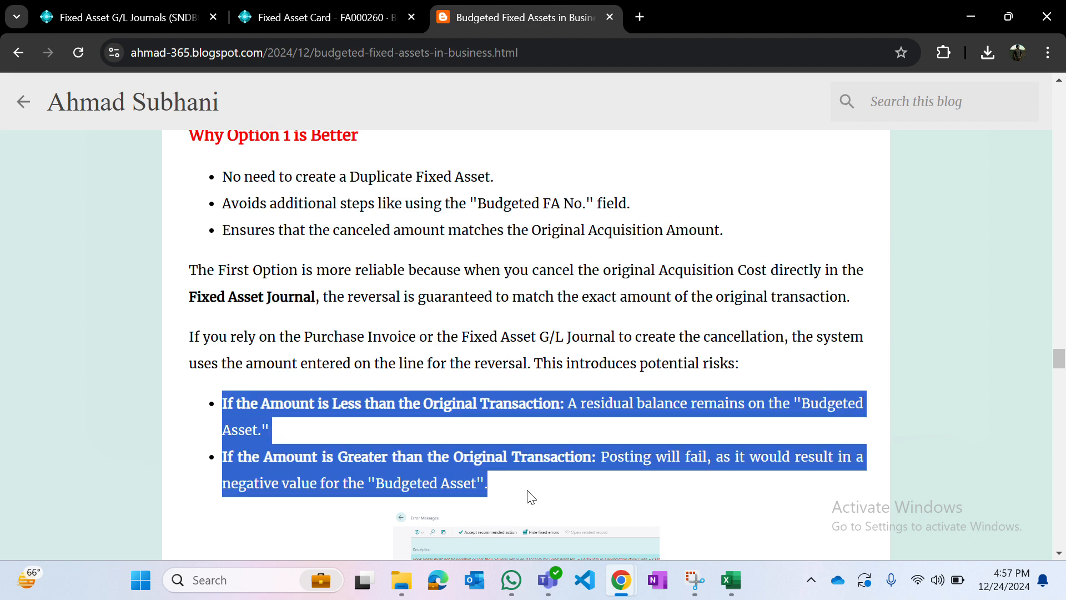
{"action": "left_click", "coordinate": [528, 494]}
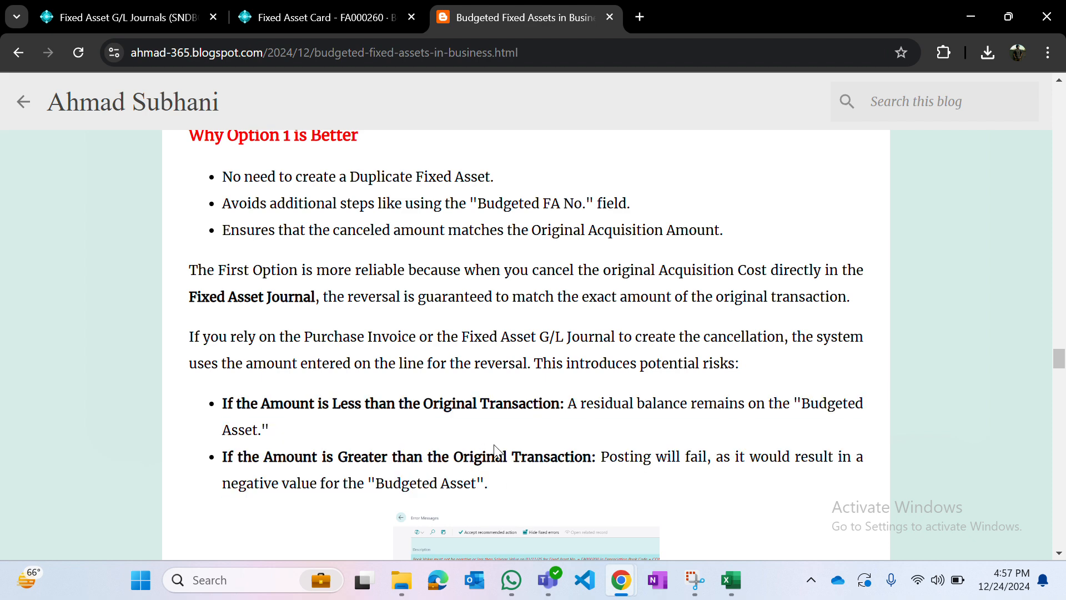
{"action": "scroll", "coordinate": [496, 451], "scroll_direction": "up", "scroll_amount": 1}
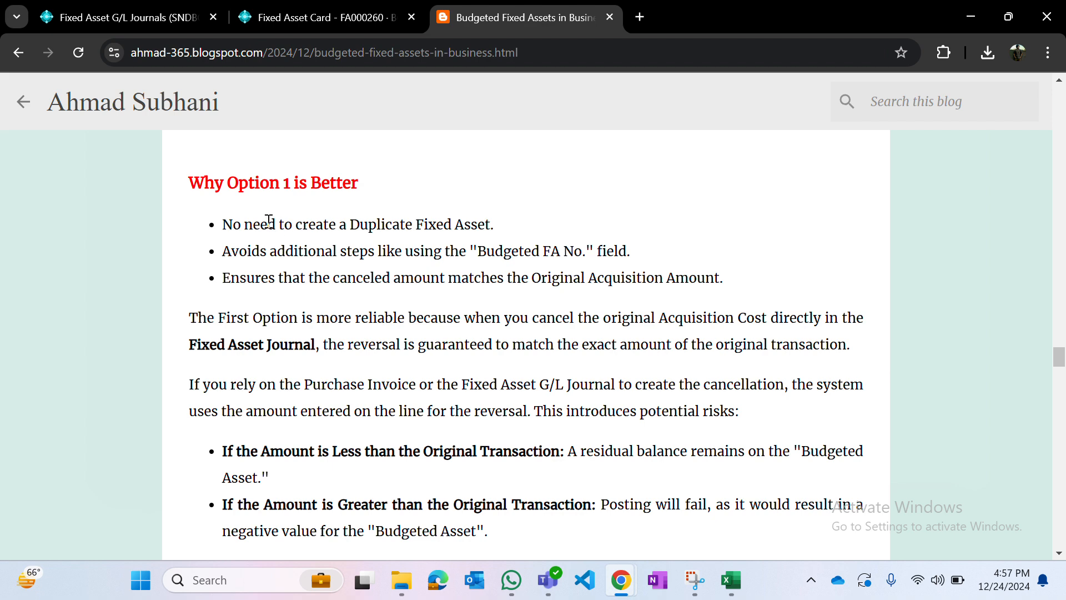
{"action": "left_click_drag", "start_coordinate": [270, 221], "coordinate": [416, 228]}
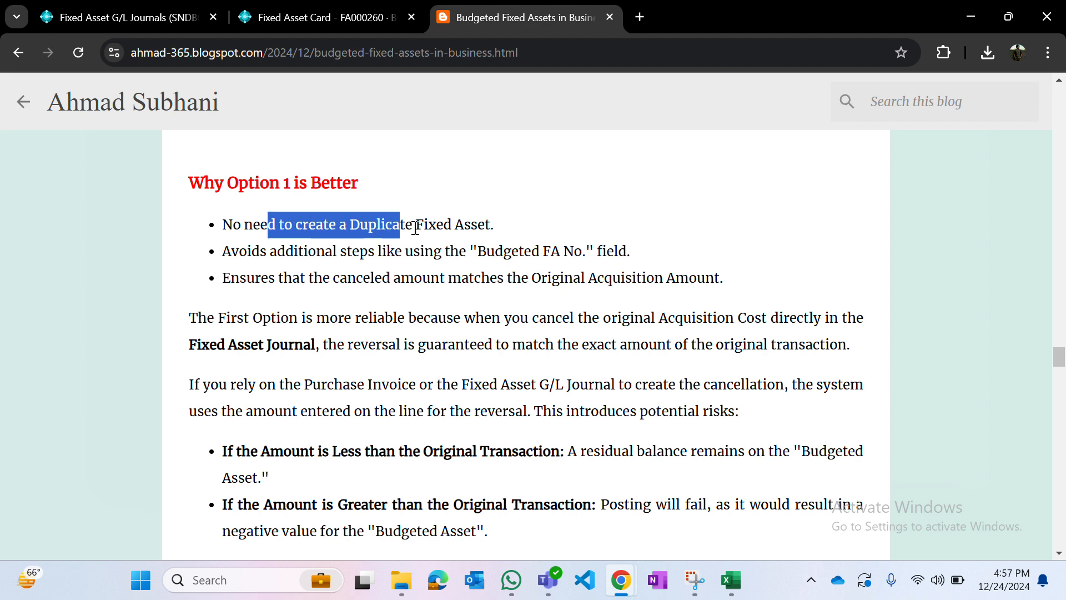
{"action": "left_click", "coordinate": [521, 233]}
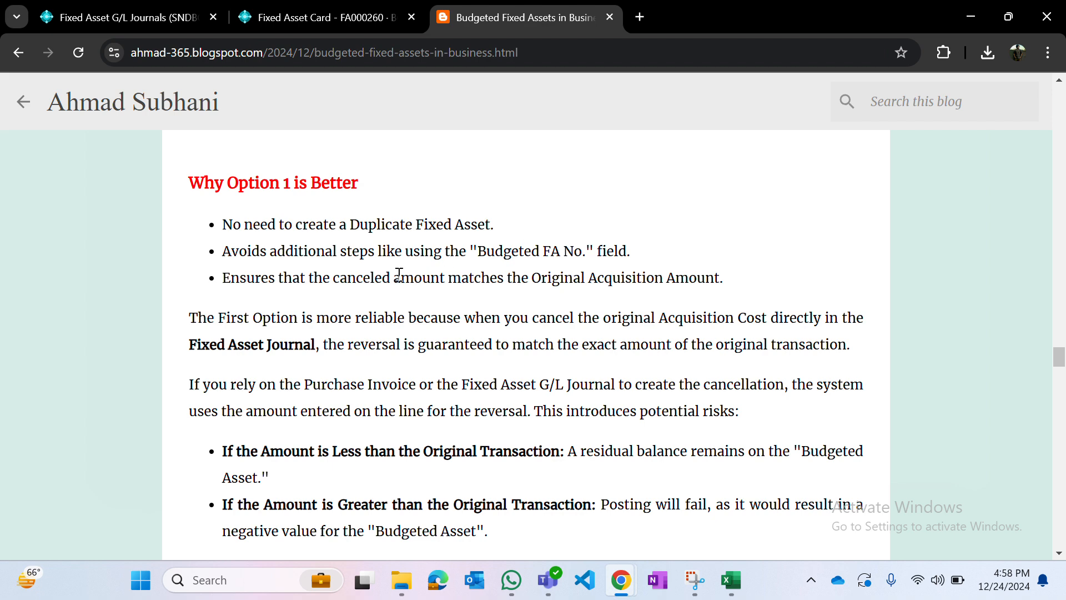
{"action": "triple_click", "coordinate": [607, 284]}
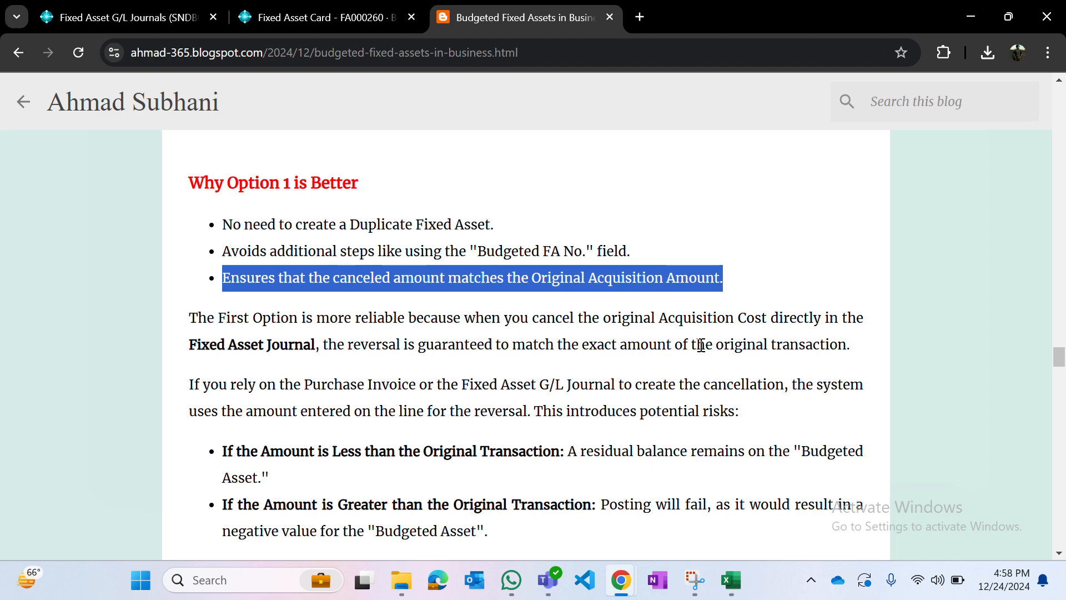
{"action": "scroll", "coordinate": [702, 344], "scroll_direction": "down", "scroll_amount": 5}
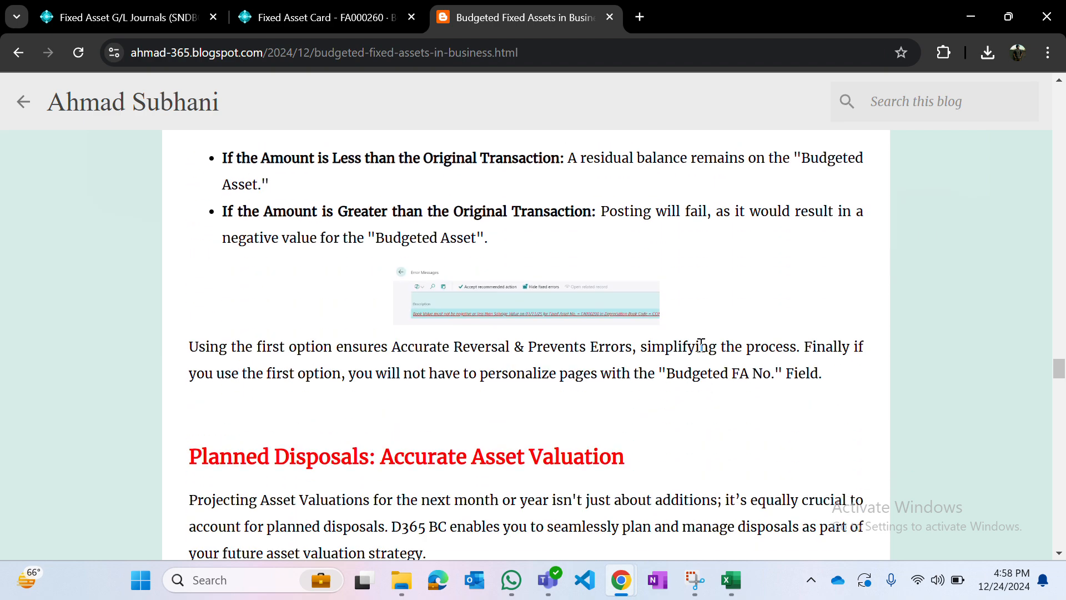
{"action": "scroll", "coordinate": [701, 345], "scroll_direction": "up", "scroll_amount": 10}
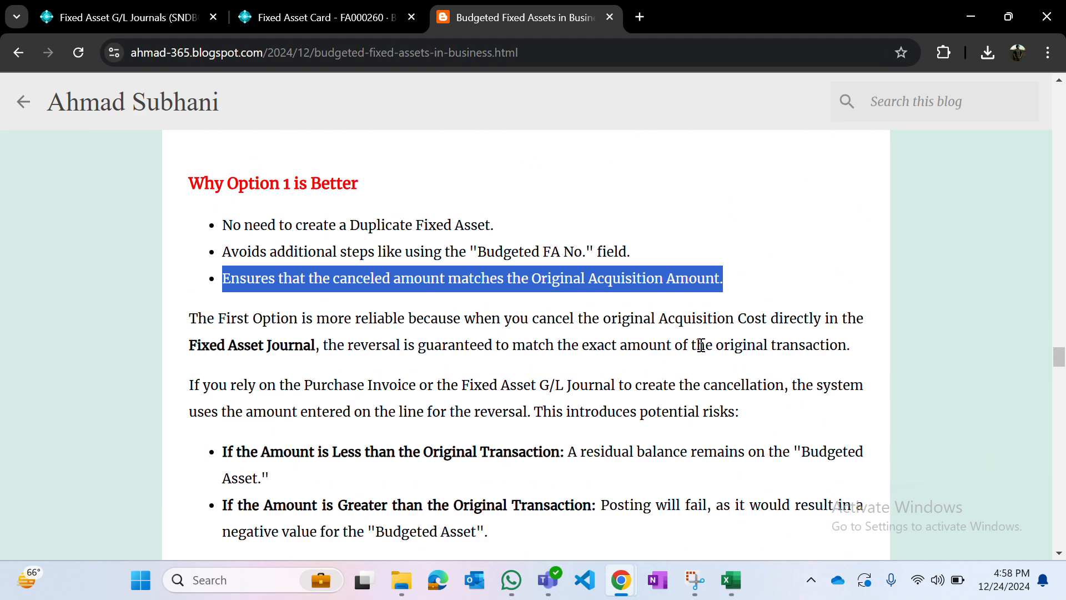
Step: Skim the blog's remaining sections on projected disposals and transferring entries into the G/L budget, and return to the FA000260 card
{"action": "scroll", "coordinate": [702, 345], "scroll_direction": "down", "scroll_amount": 20}
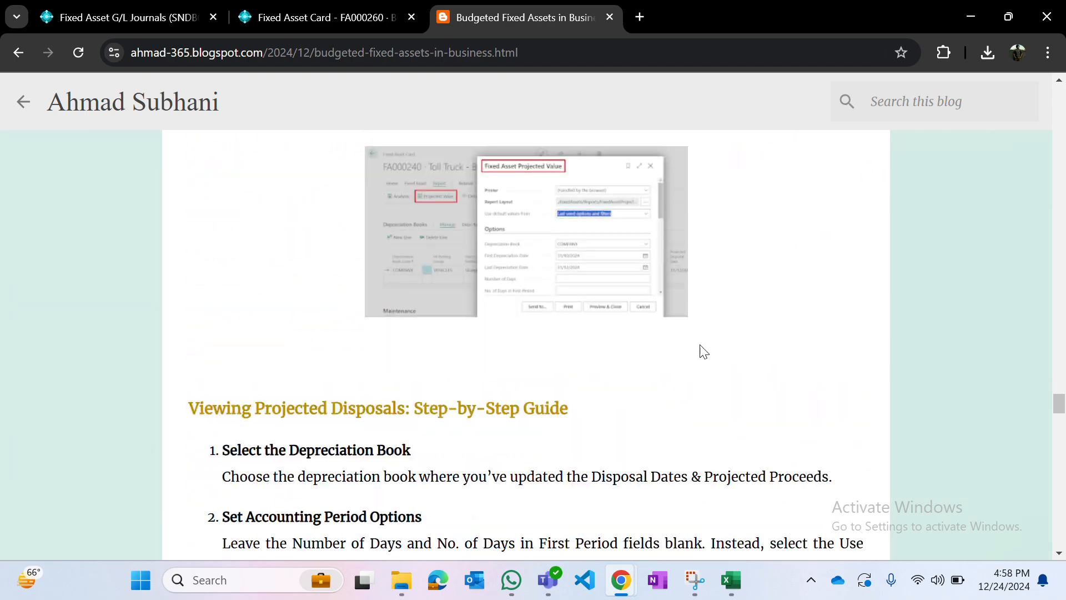
{"action": "scroll", "coordinate": [703, 351], "scroll_direction": "down", "scroll_amount": 15}
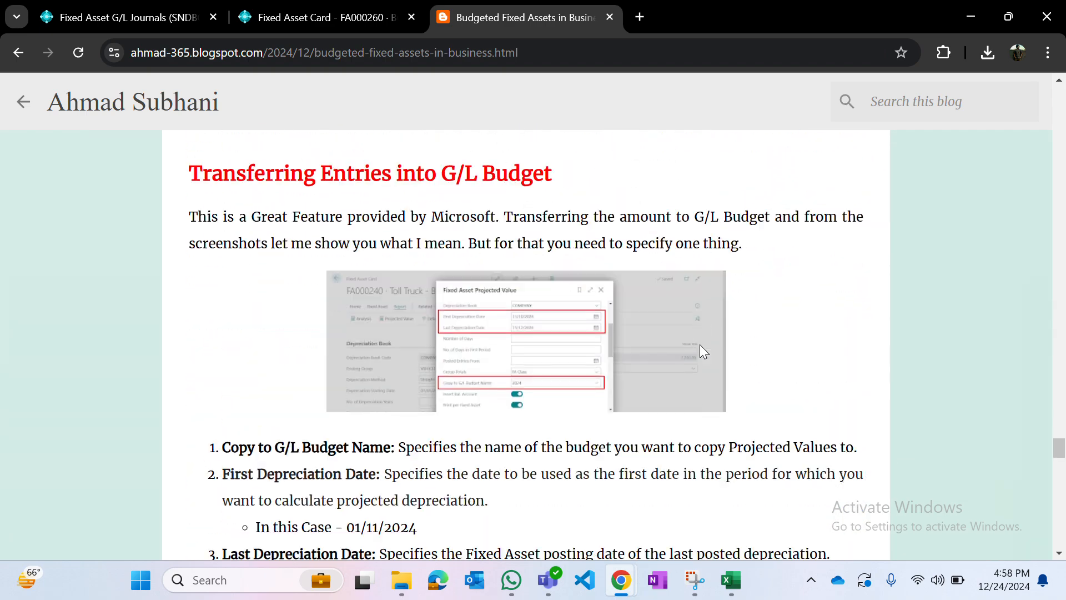
{"action": "scroll", "coordinate": [701, 352], "scroll_direction": "down", "scroll_amount": 4}
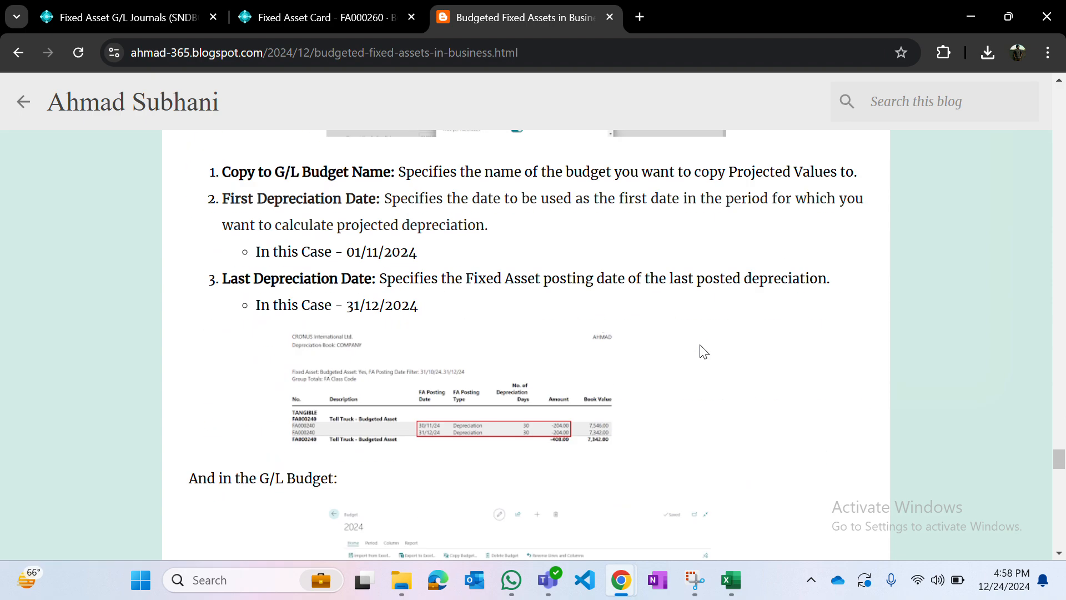
{"action": "scroll", "coordinate": [702, 349], "scroll_direction": "down", "scroll_amount": 12}
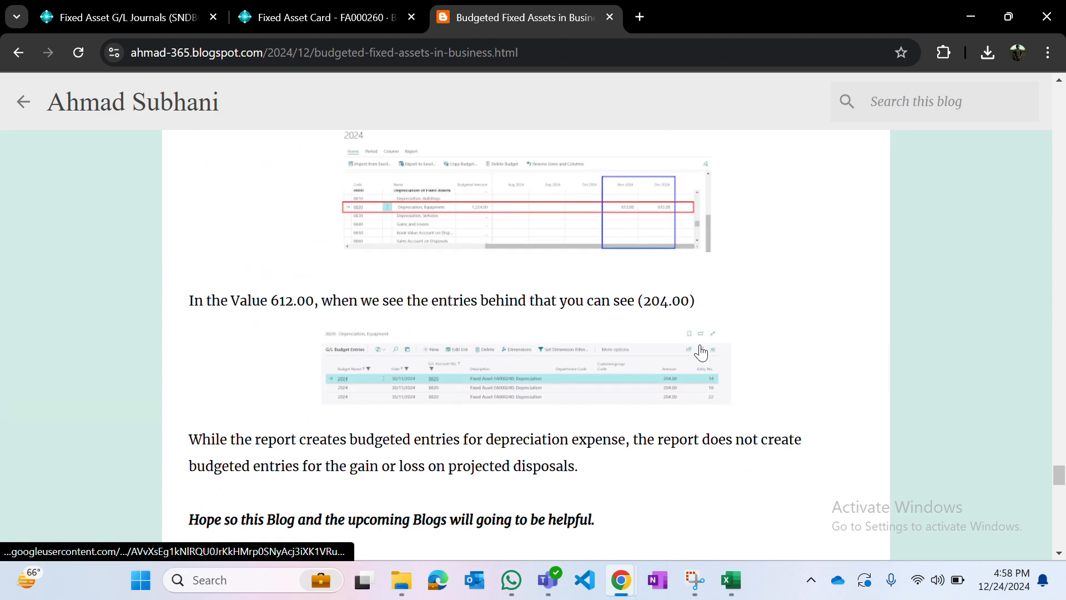
{"action": "scroll", "coordinate": [702, 350], "scroll_direction": "up", "scroll_amount": 1}
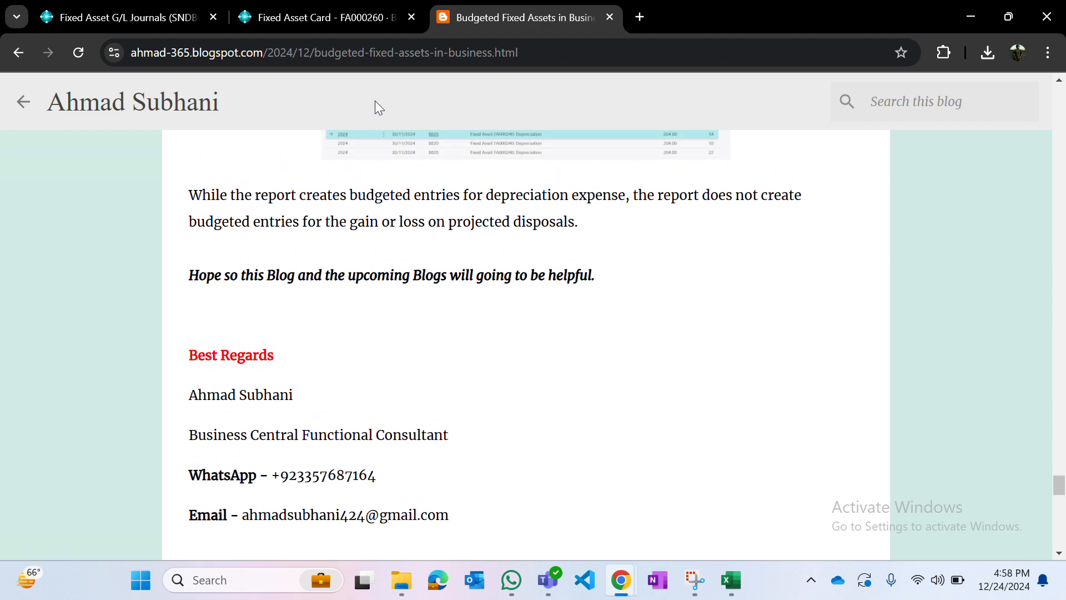
{"action": "left_click", "coordinate": [307, 16]}
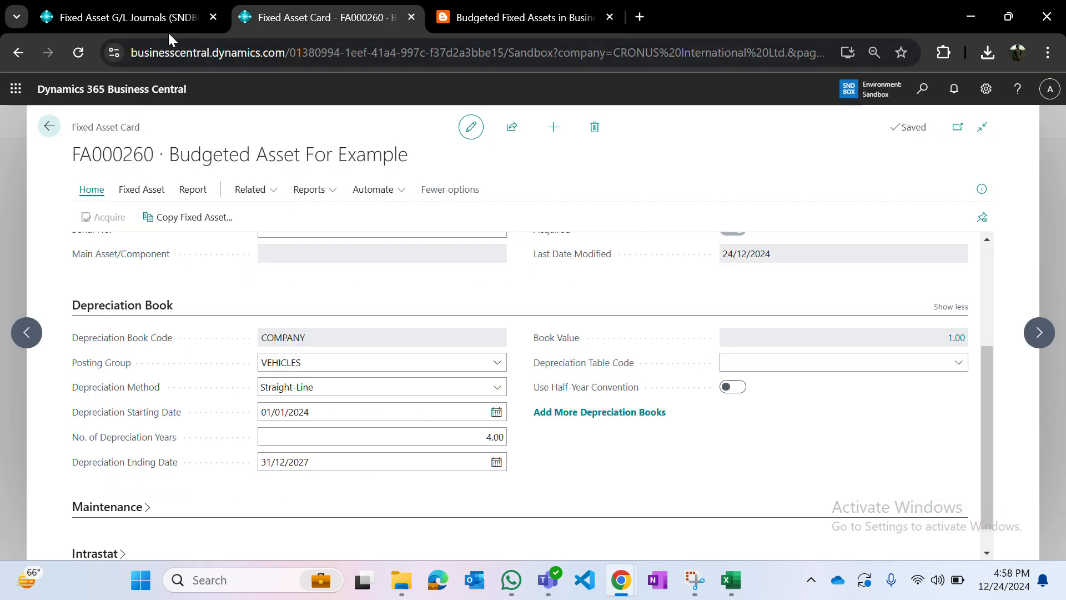